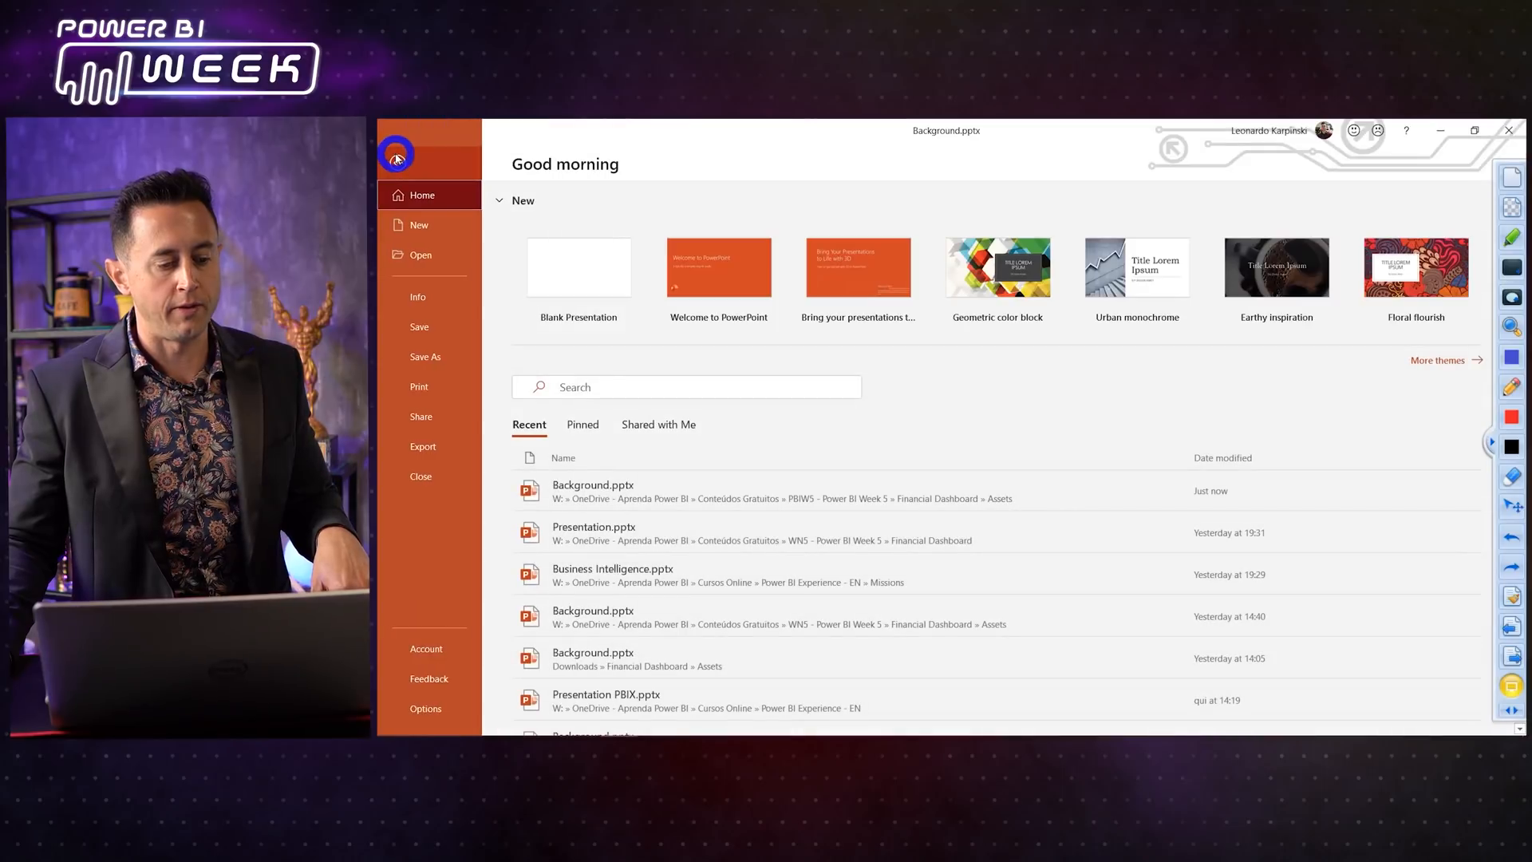
Step: Review the file formats available for saving a copy of Background, including Scalable Vector Graphics, and close the presentation
click(423, 357)
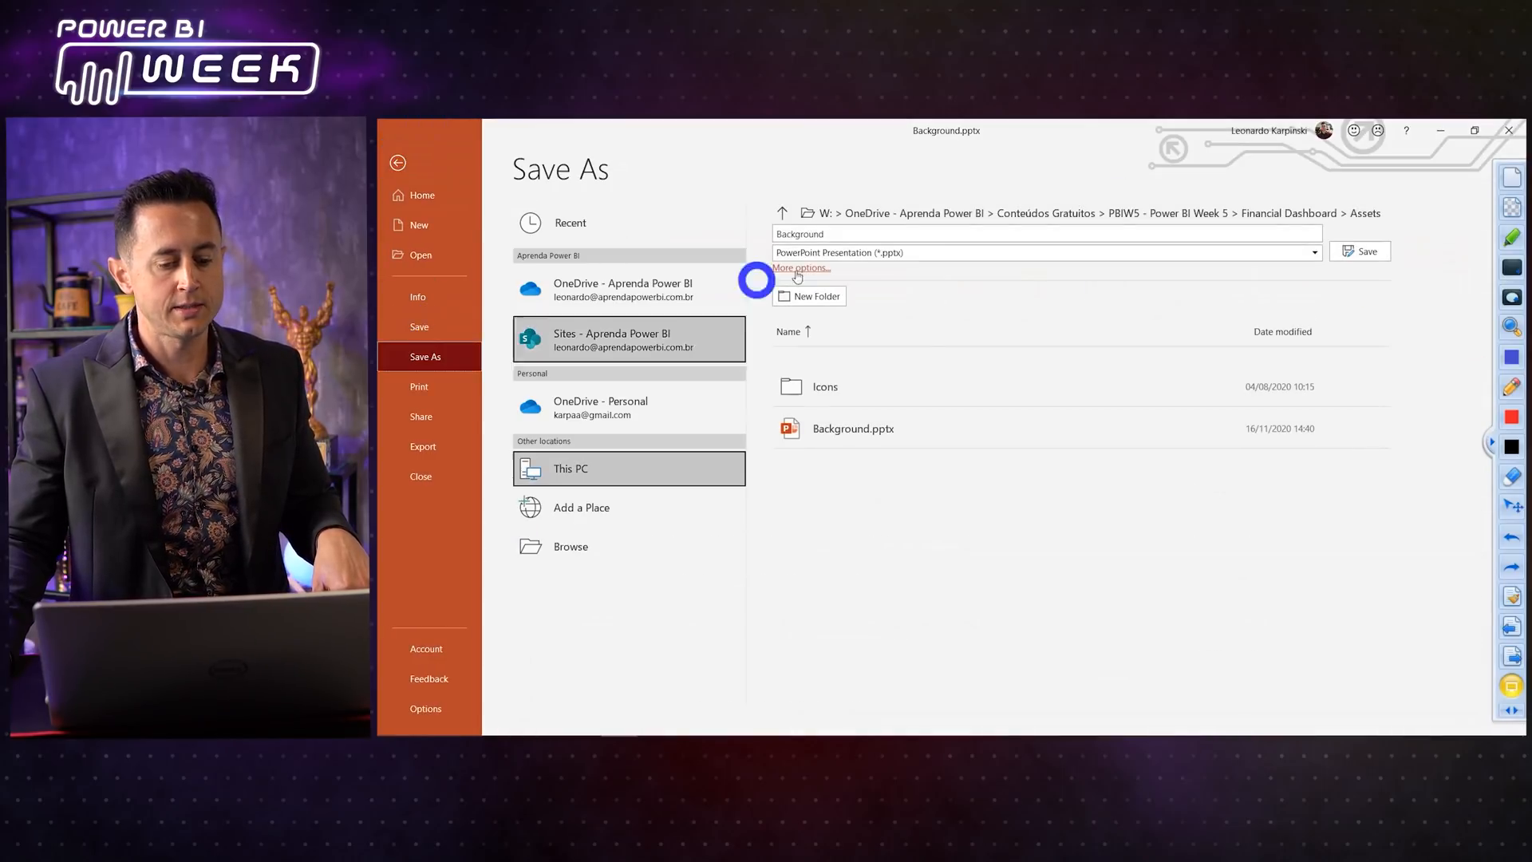
click(874, 254)
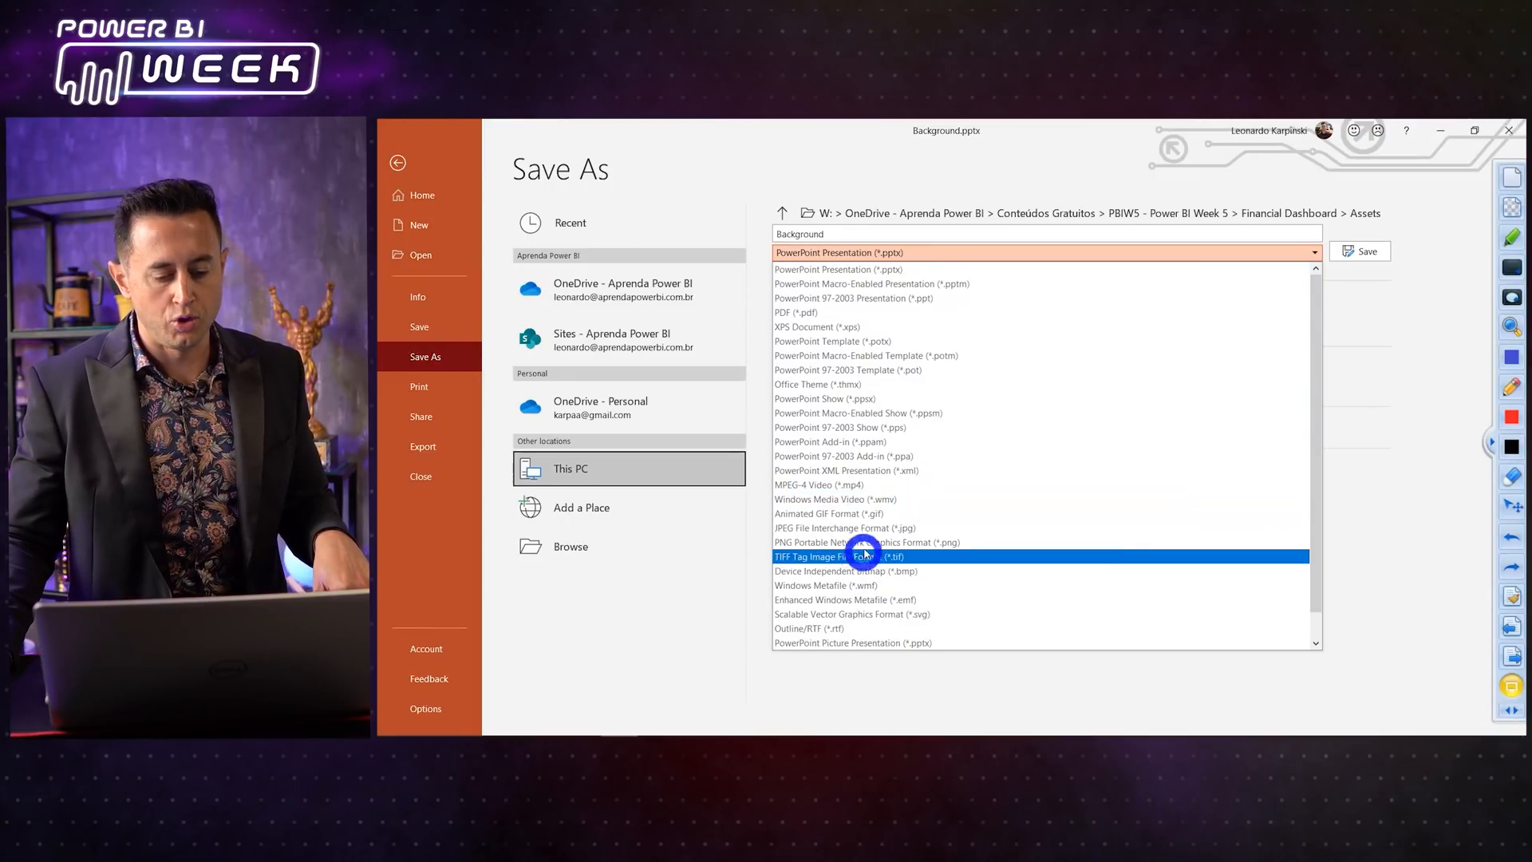
scroll(882, 540, down, 1)
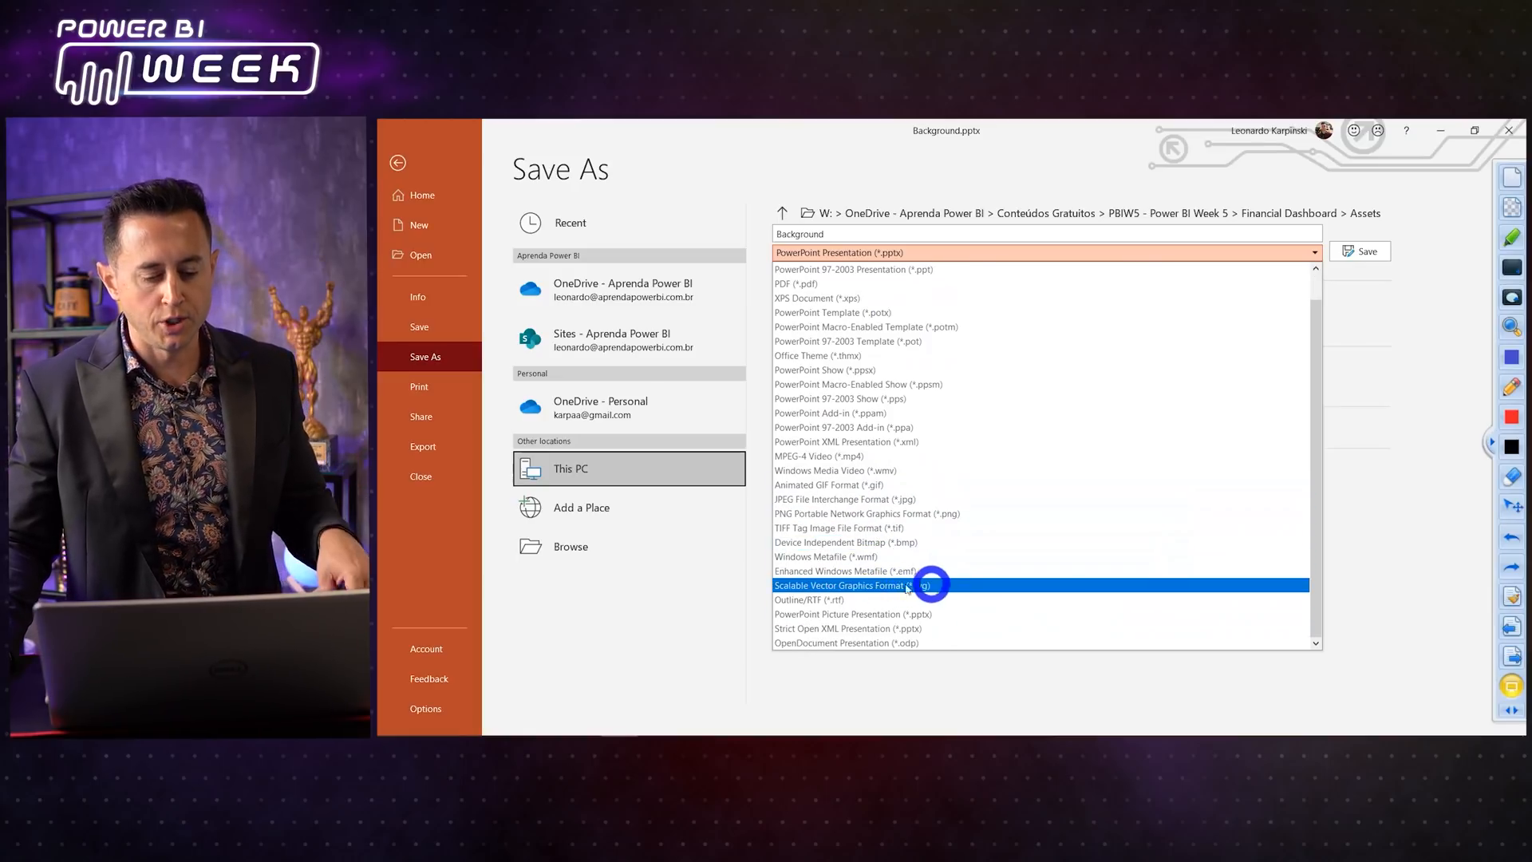
click(936, 189)
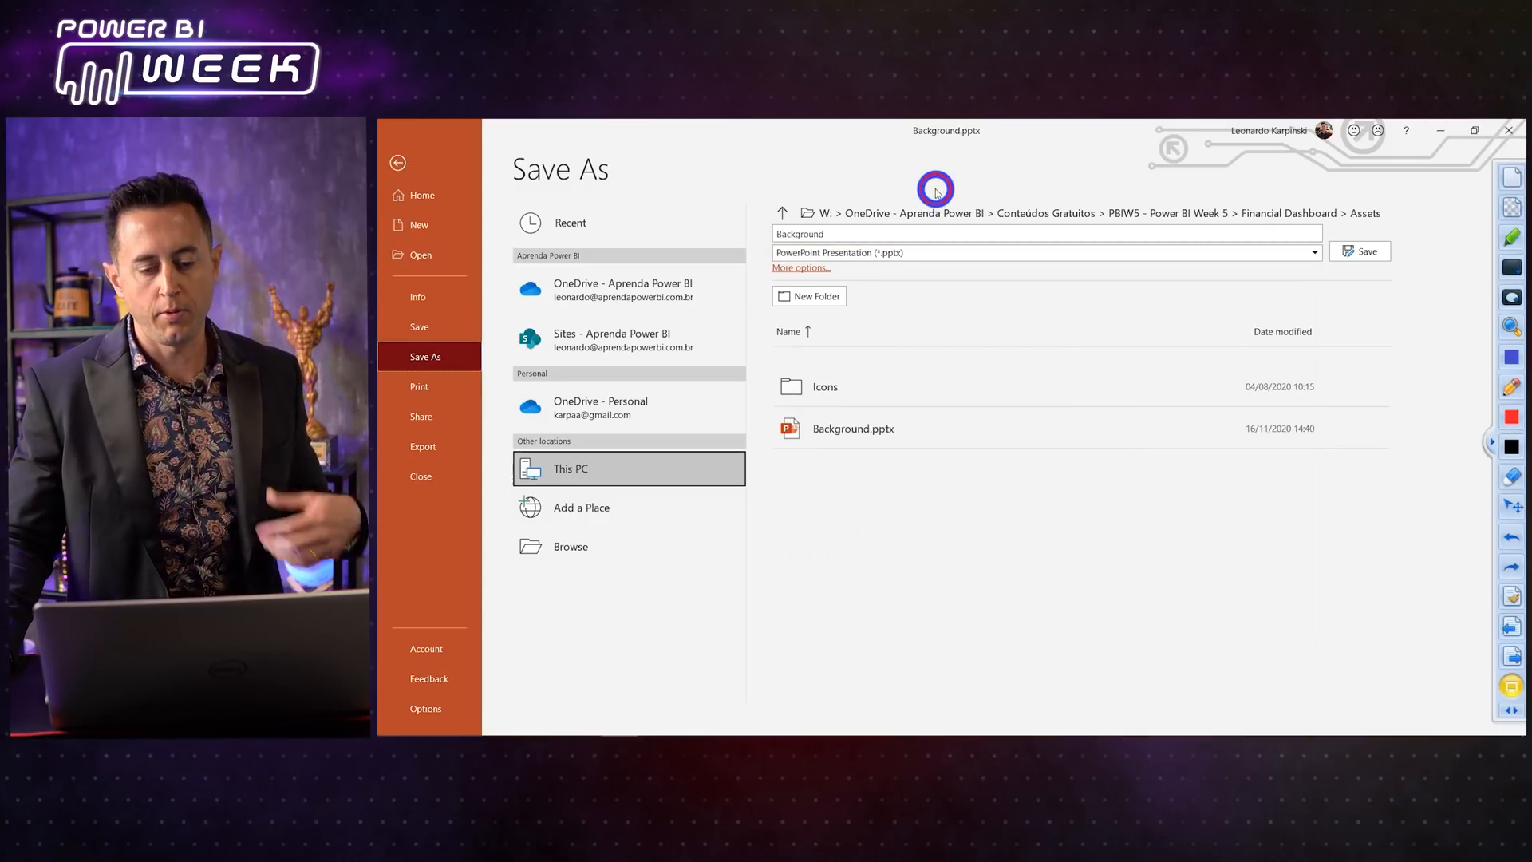
click(1508, 130)
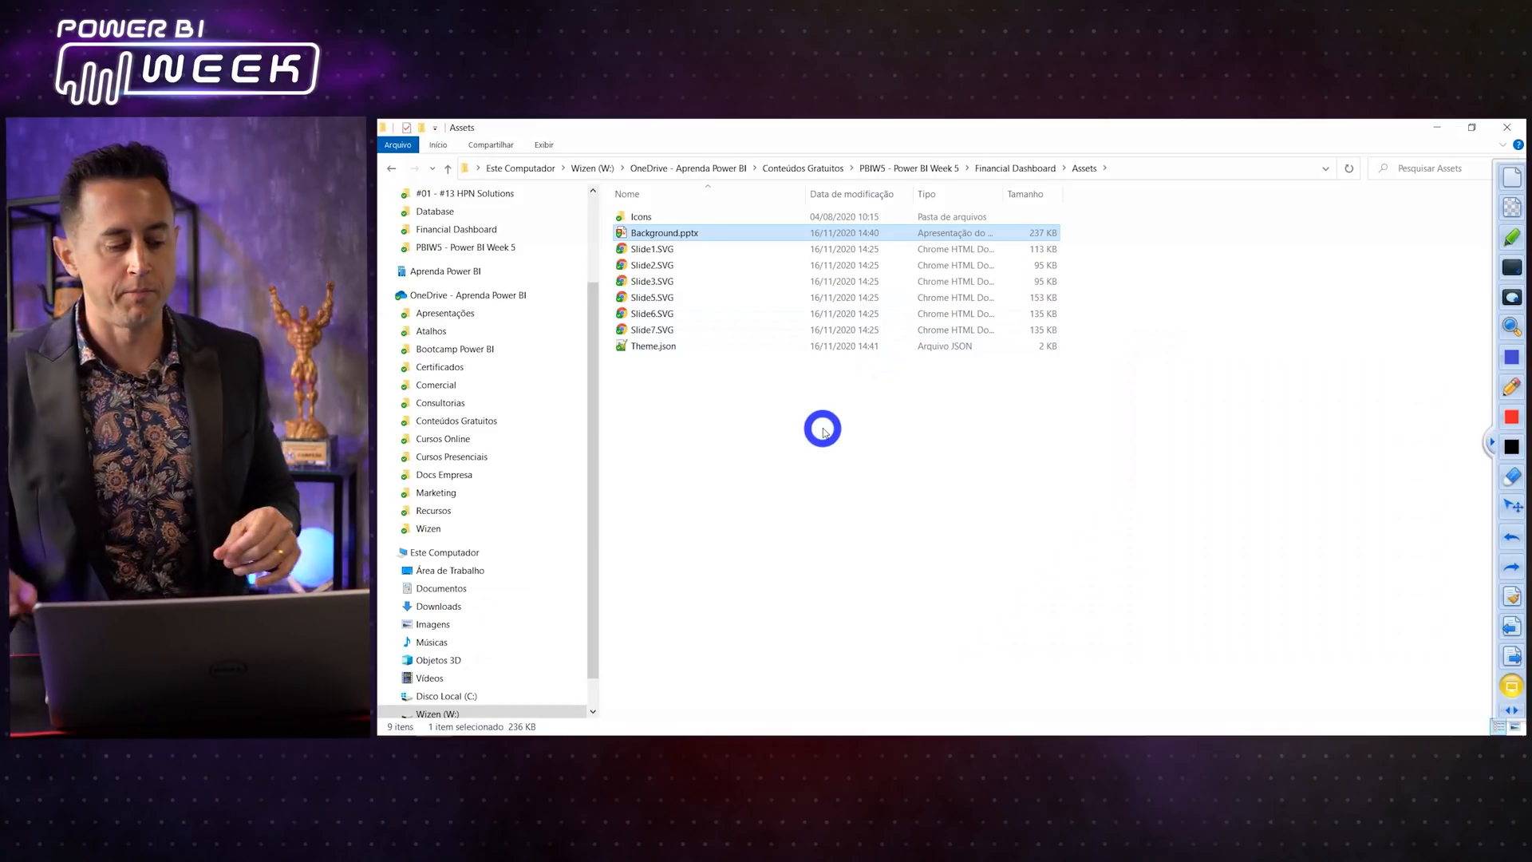
Step: Review the exported slide SVG files in the Assets folder and browse to the Visual Guides folder of Financial Dashboard
drag(649, 240, 648, 330)
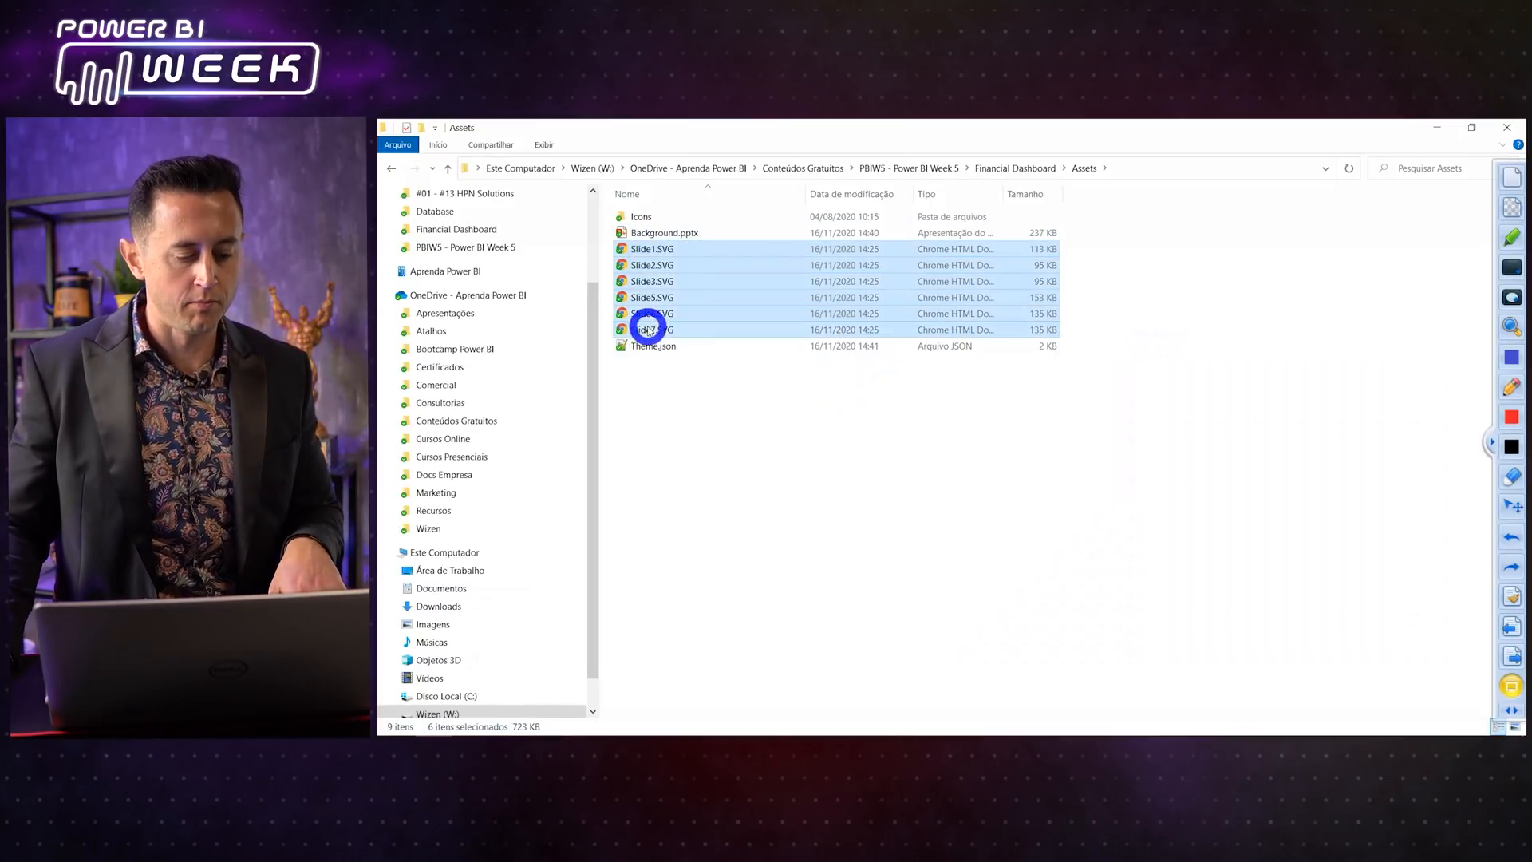
click(691, 421)
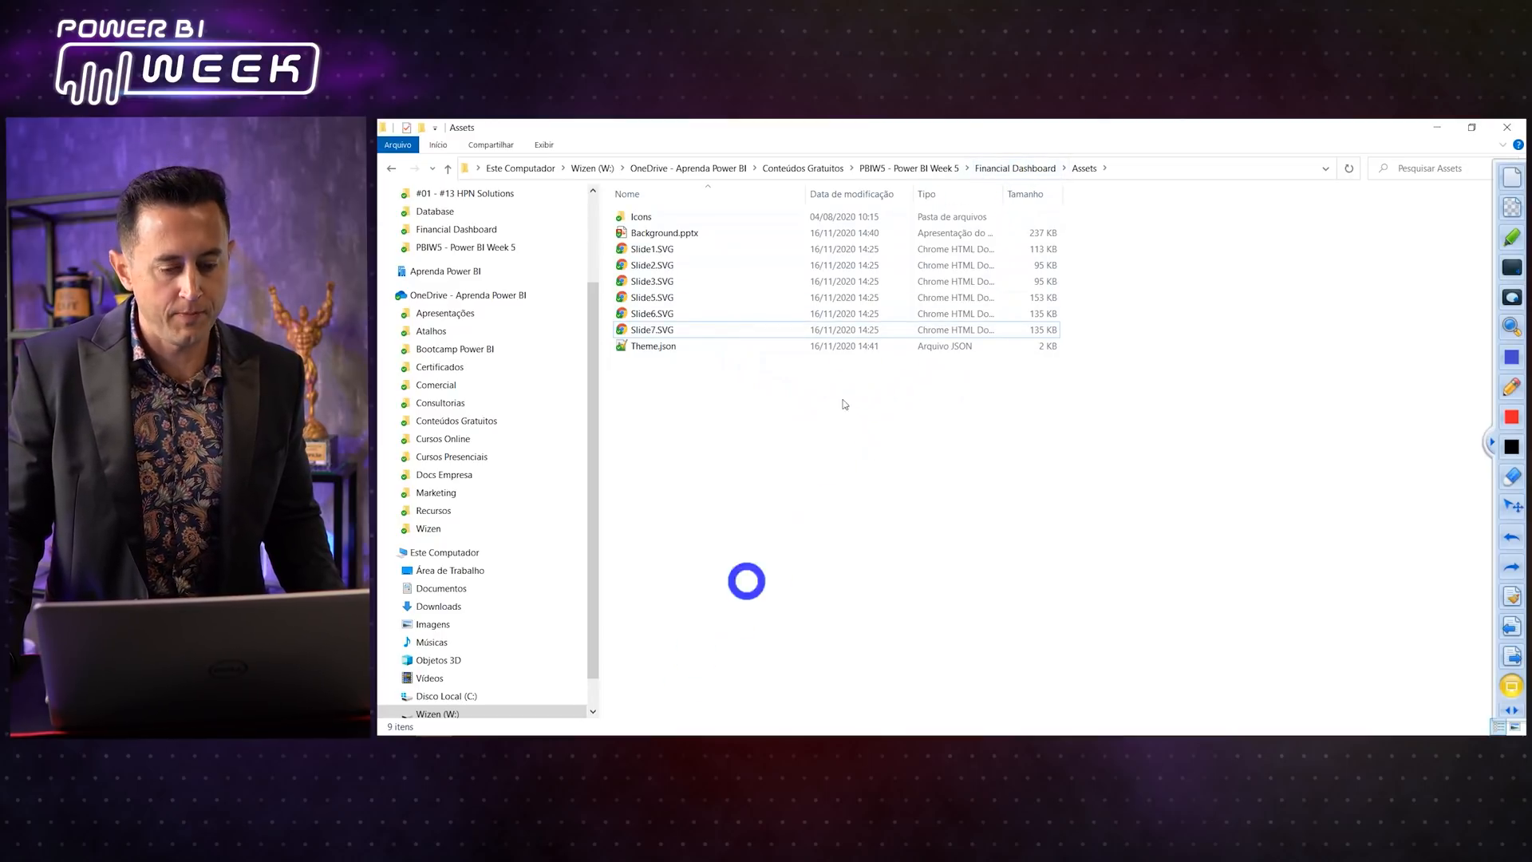
click(928, 169)
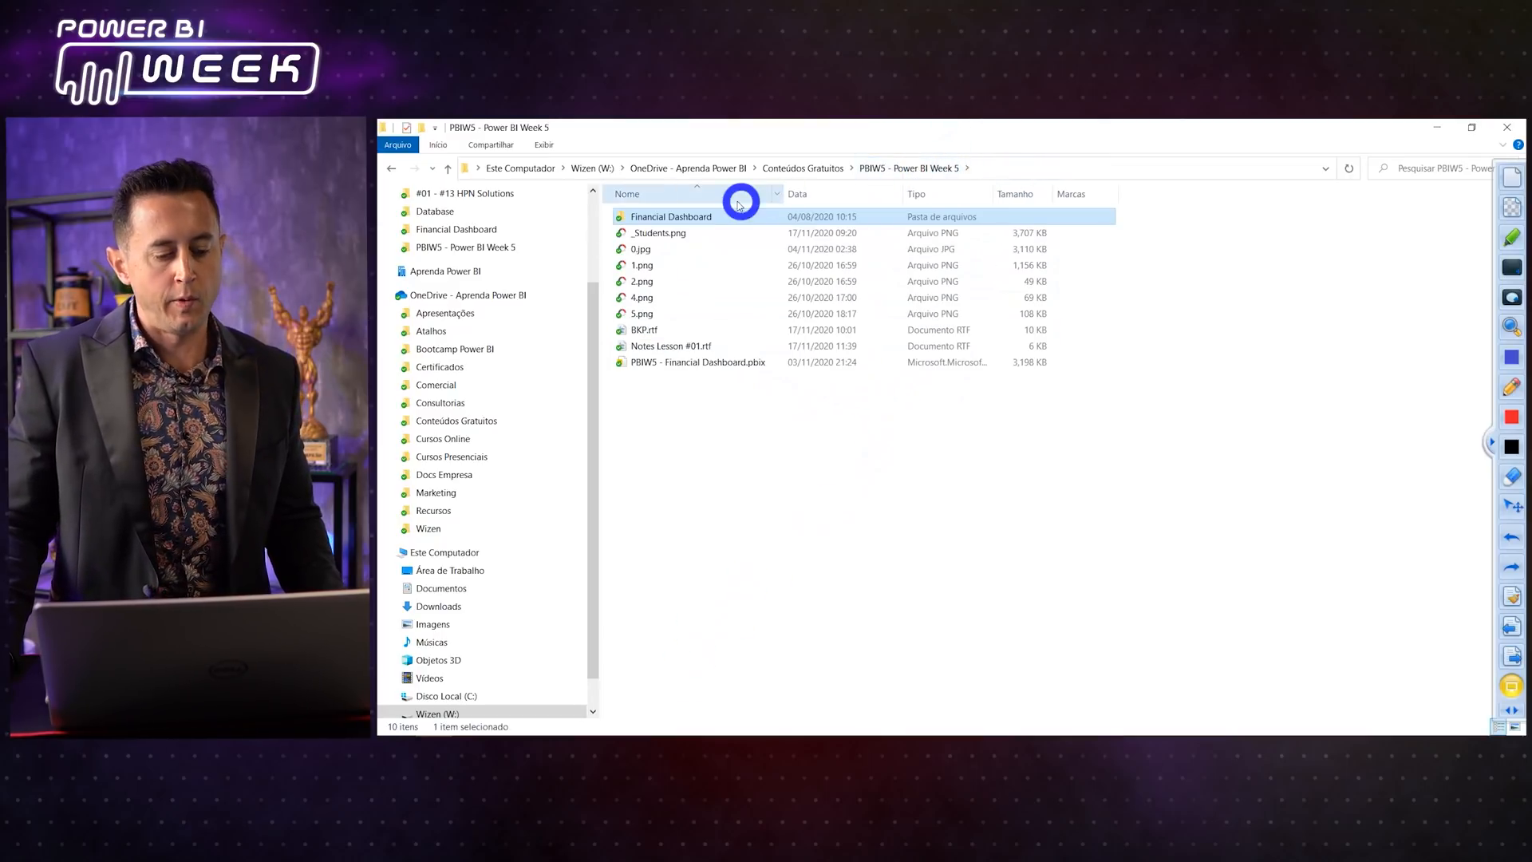
double_click(706, 214)
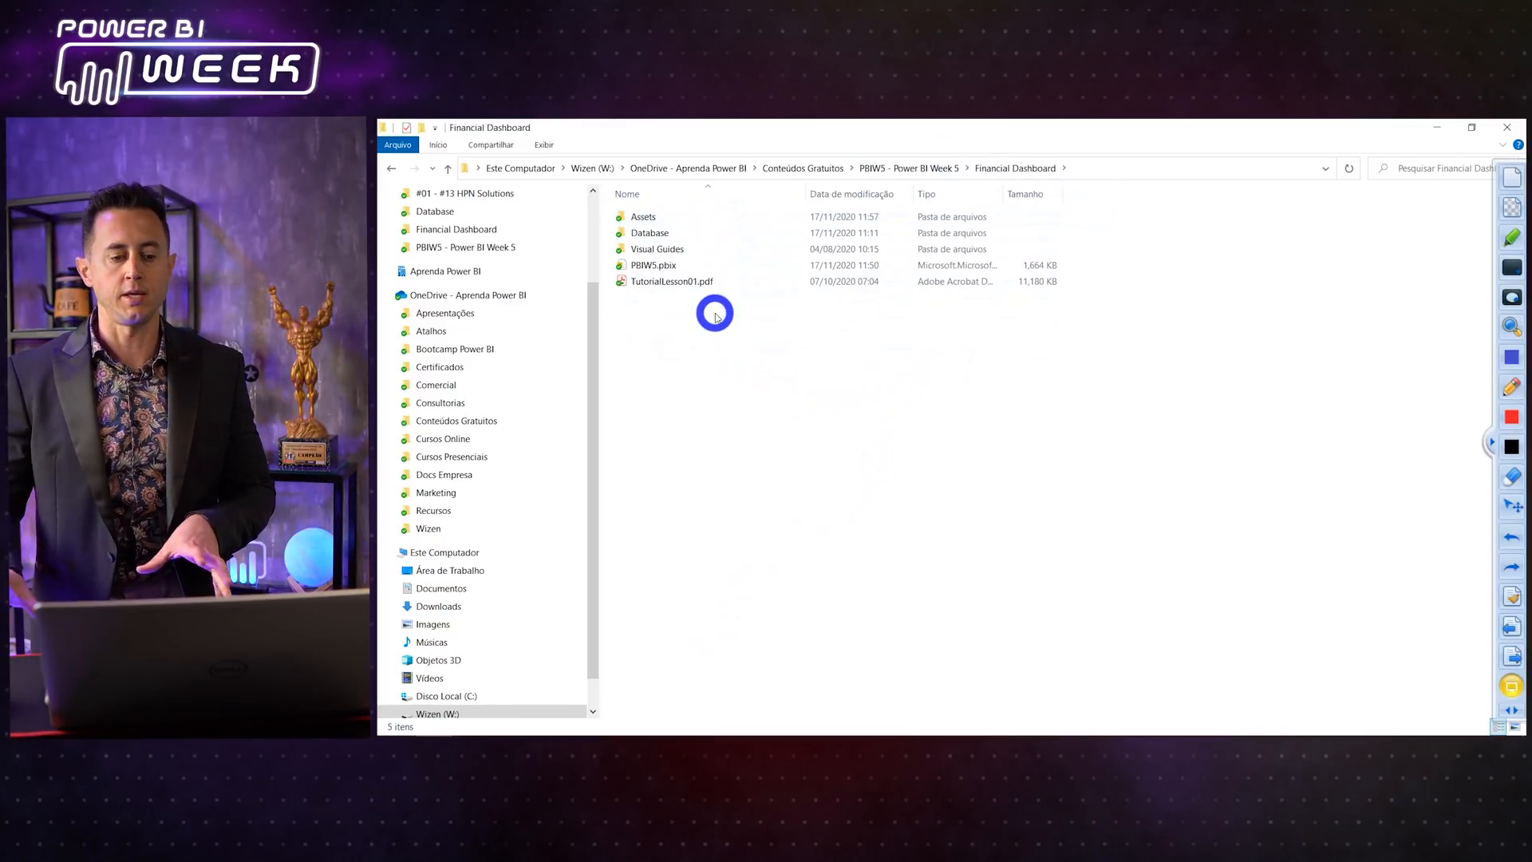
double_click(650, 249)
Step: Switch to the PBIW5 report in Power BI Desktop and add a new report page
mouse_move(531, 735)
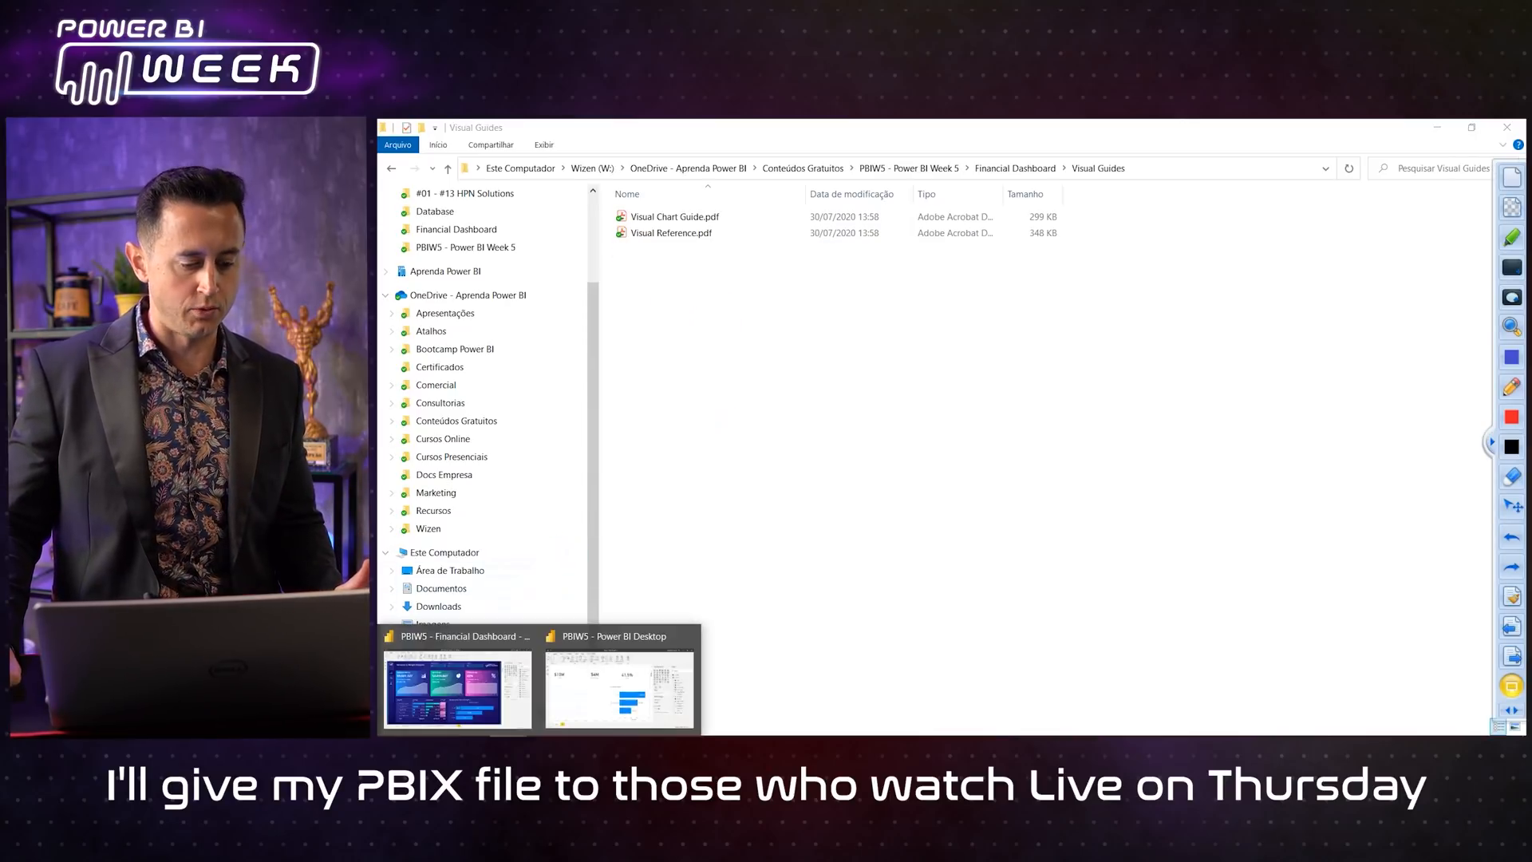
click(588, 693)
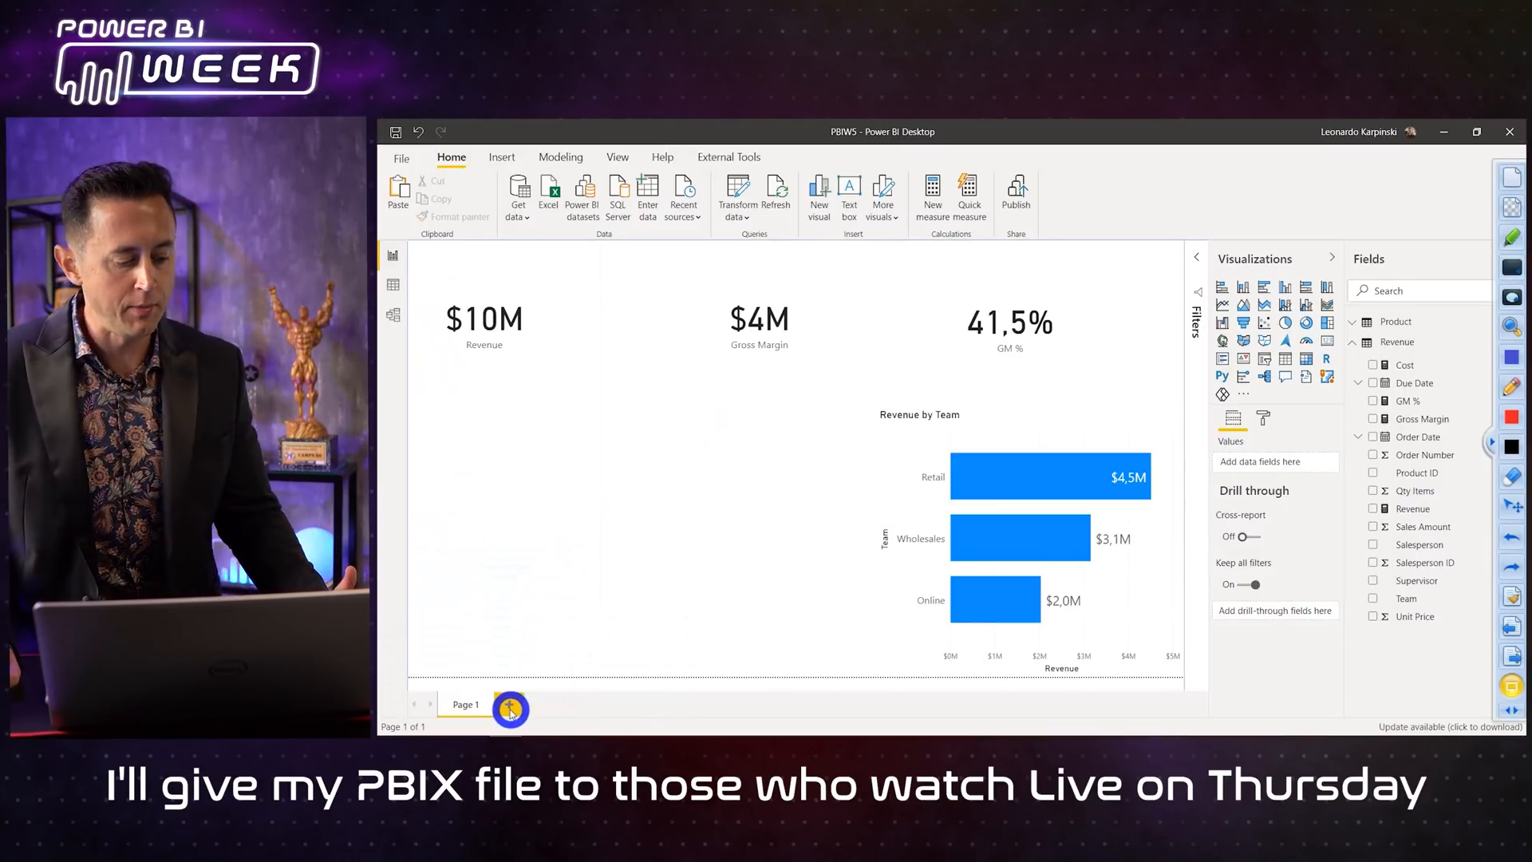
click(508, 707)
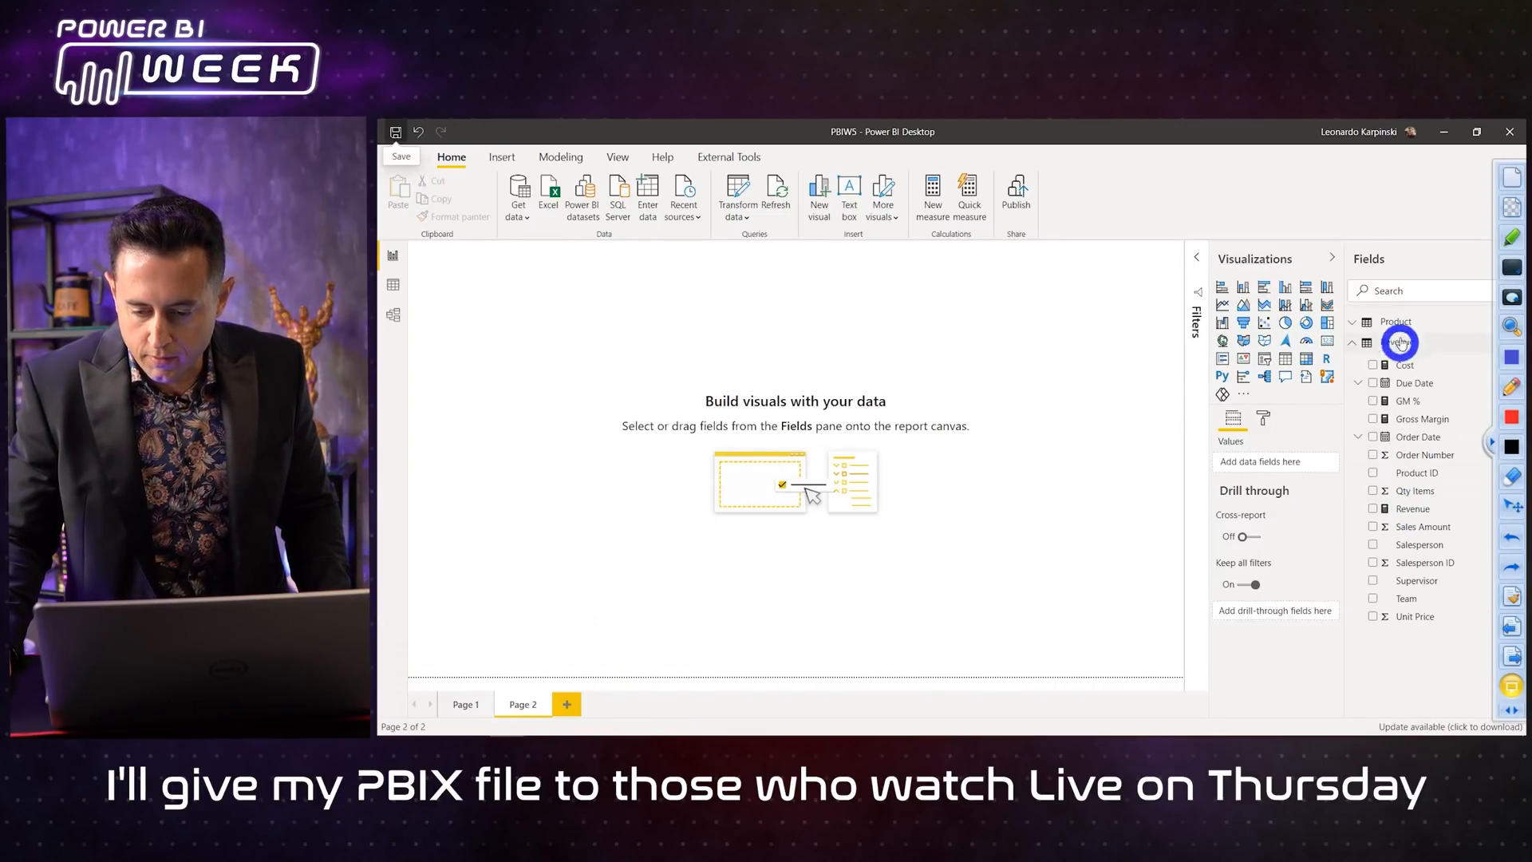
Step: Create a table of Product and Revenue on the blank page and enlarge it to show more rows
click(1396, 323)
drag(1213, 329, 922, 355)
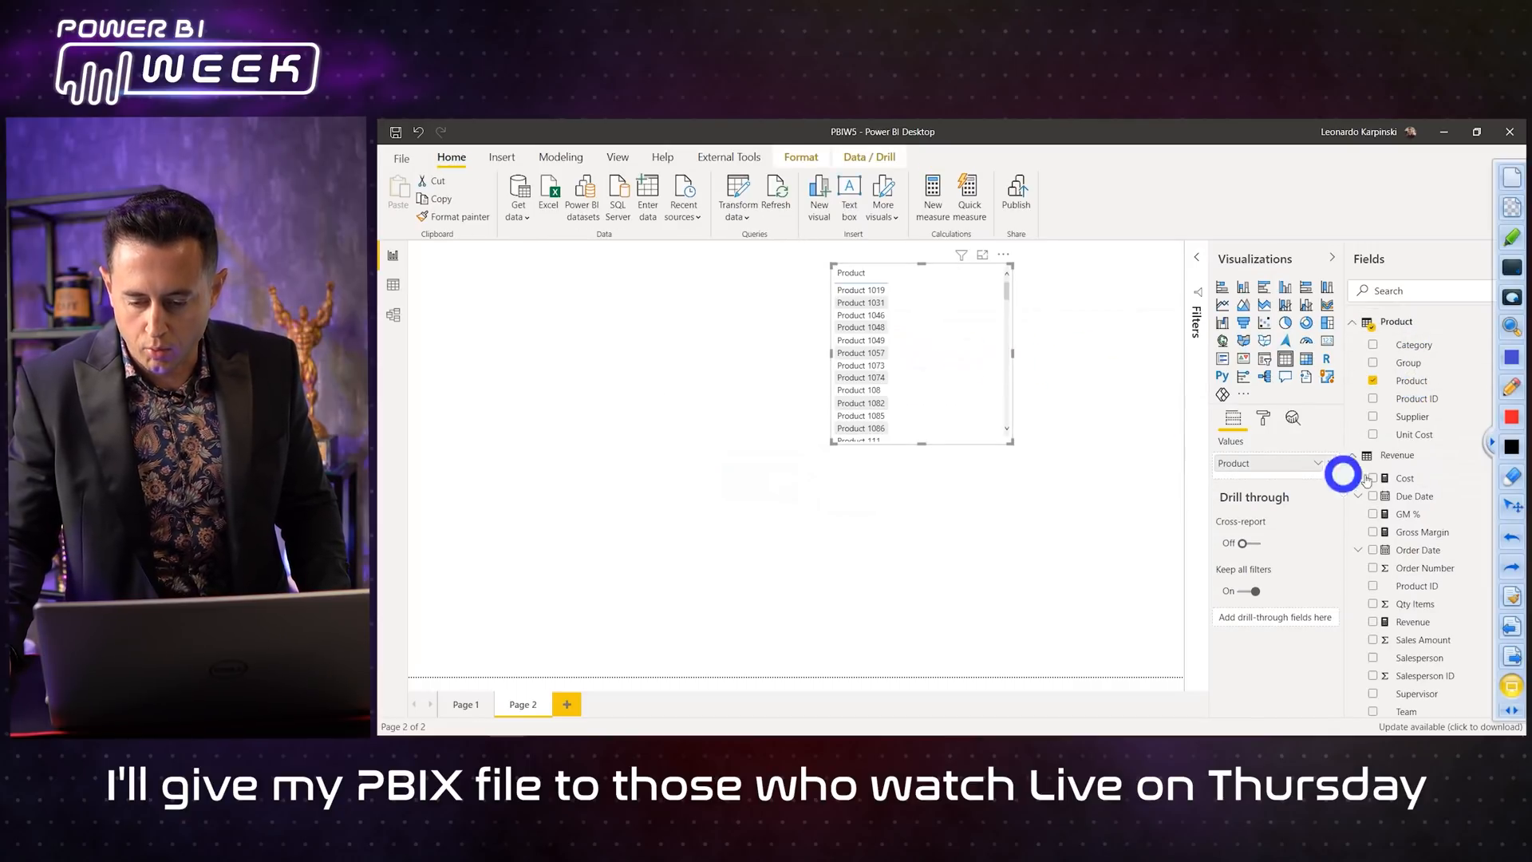
scroll(1418, 514, down, 1)
drag(1418, 603, 925, 363)
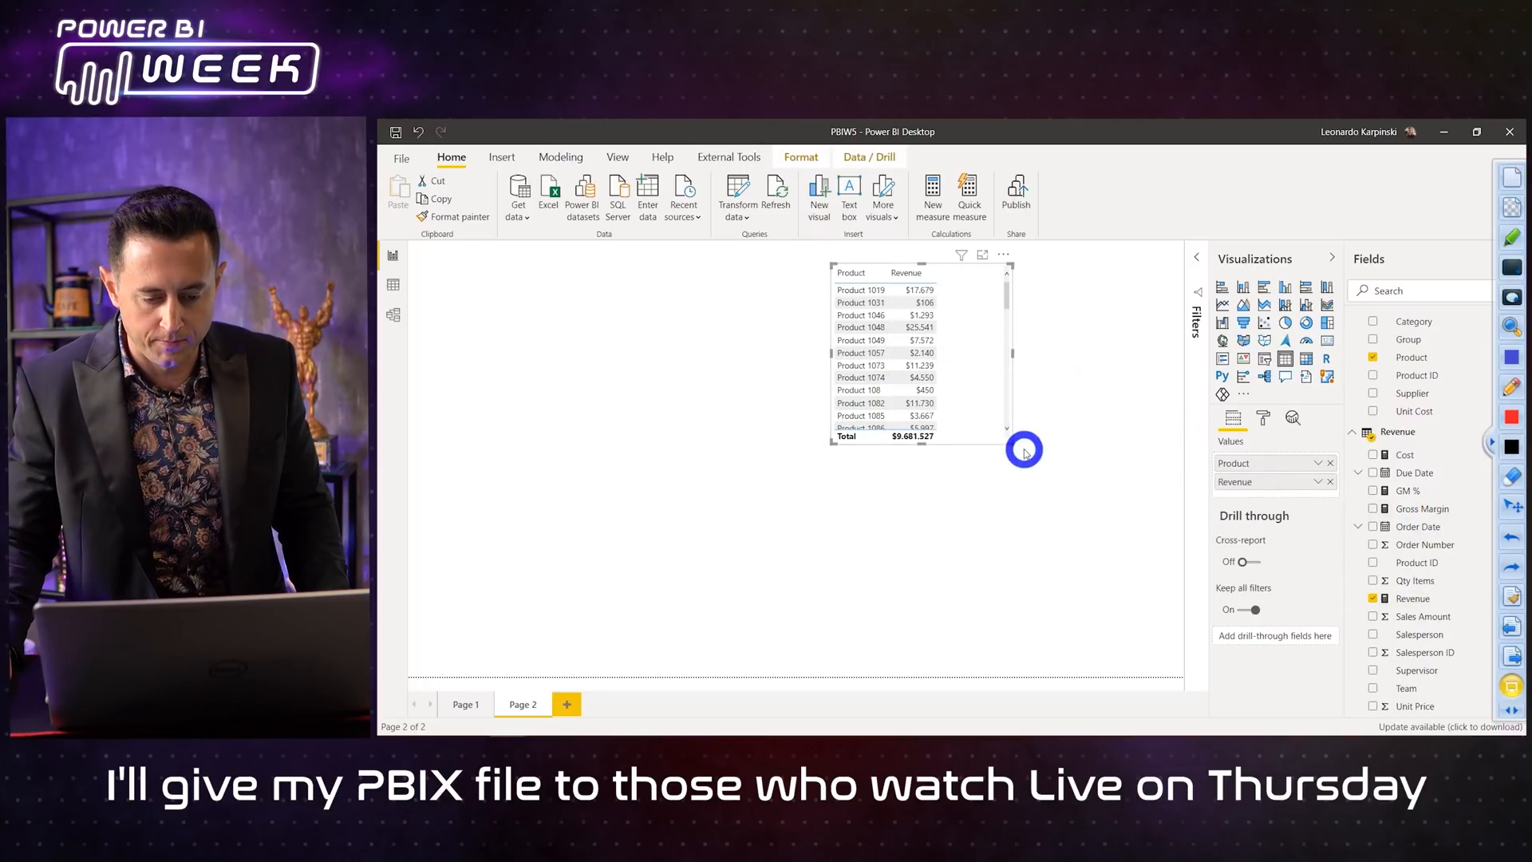
drag(1010, 441, 1087, 593)
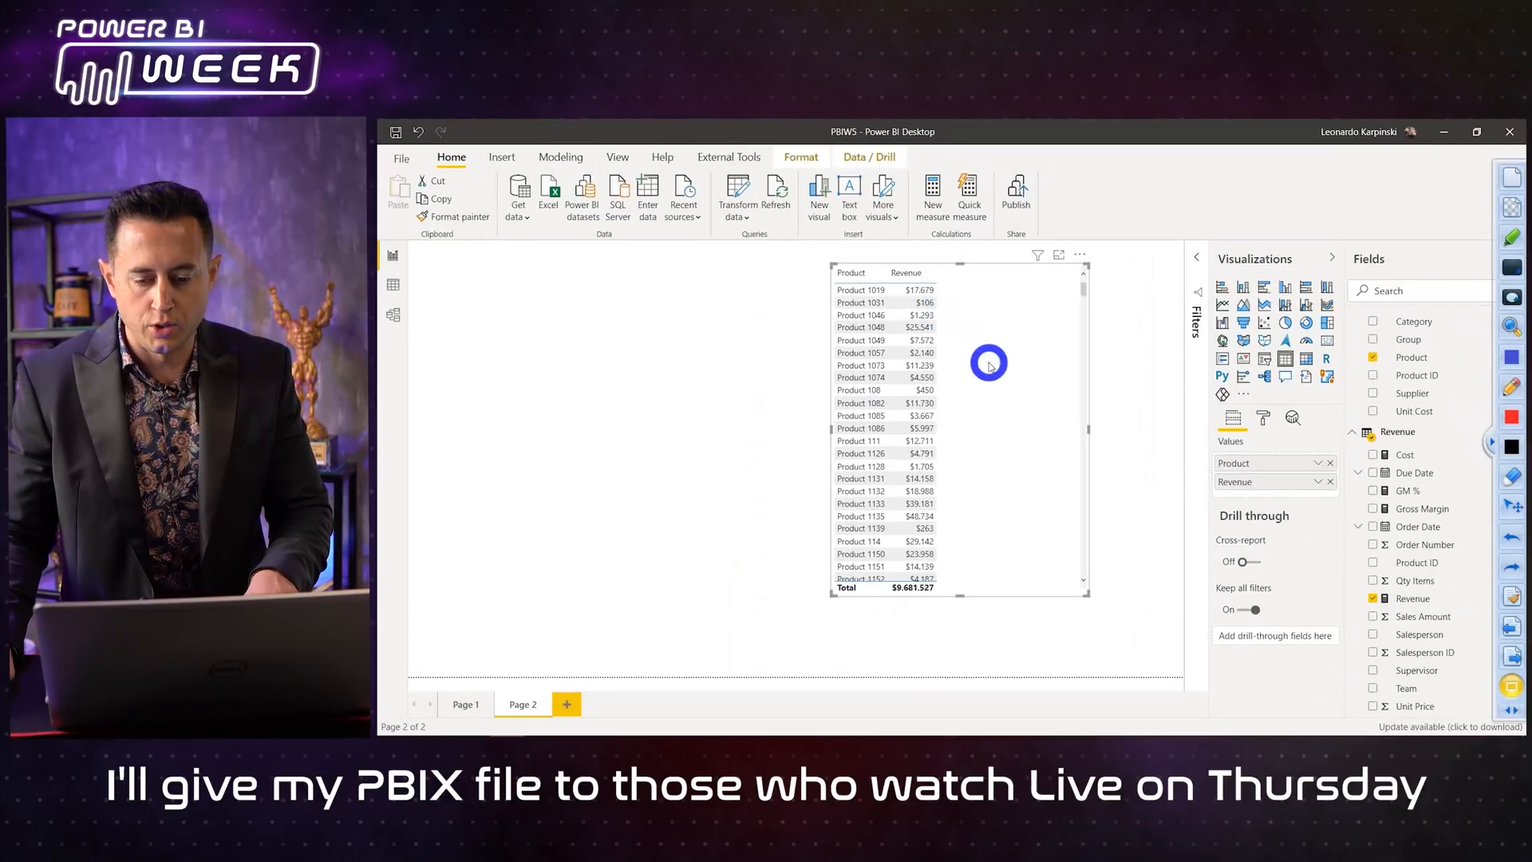
Step: Convert the table to a stacked bar chart with data labels and place it in the page's upper-left corner
click(1222, 287)
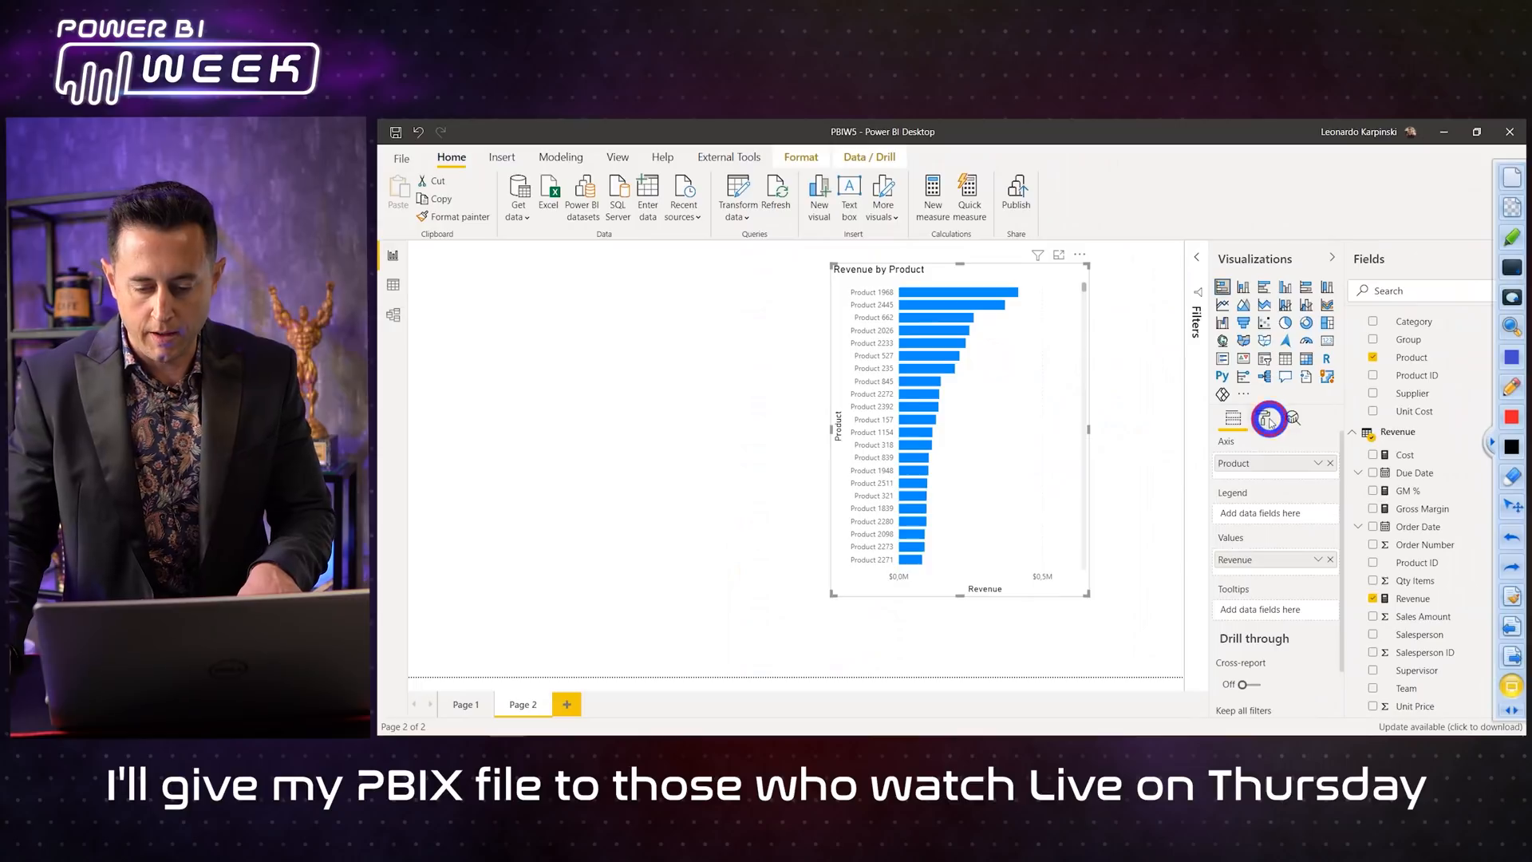
click(1269, 420)
click(1315, 609)
drag(974, 370, 552, 375)
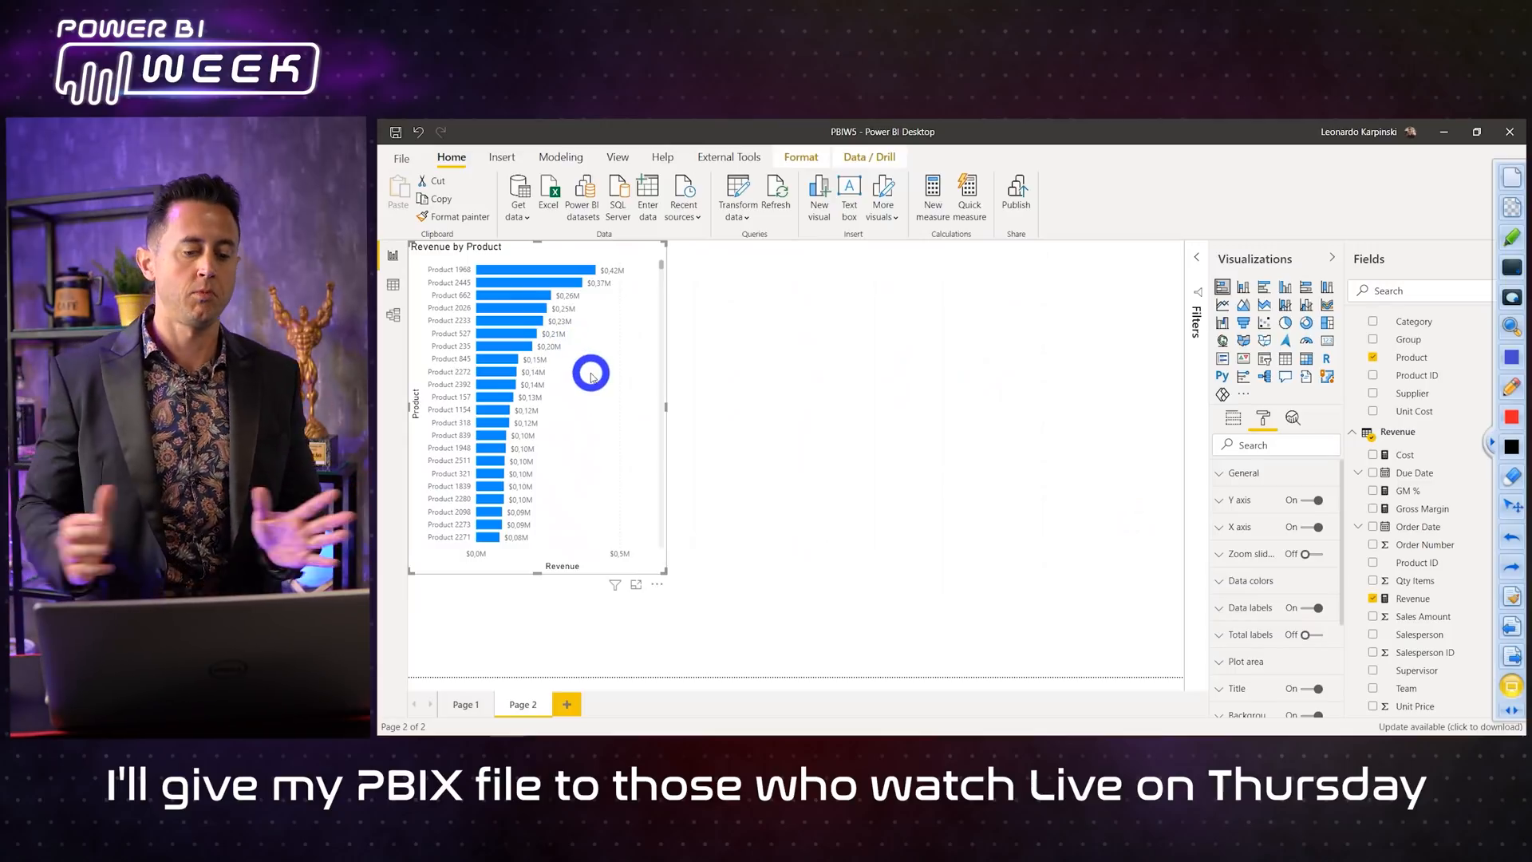
Step: Duplicate the bar chart beside the original and turn the copy into a shorter stacked column chart
key(ctrl+c)
key(ctrl+v)
drag(615, 414, 893, 391)
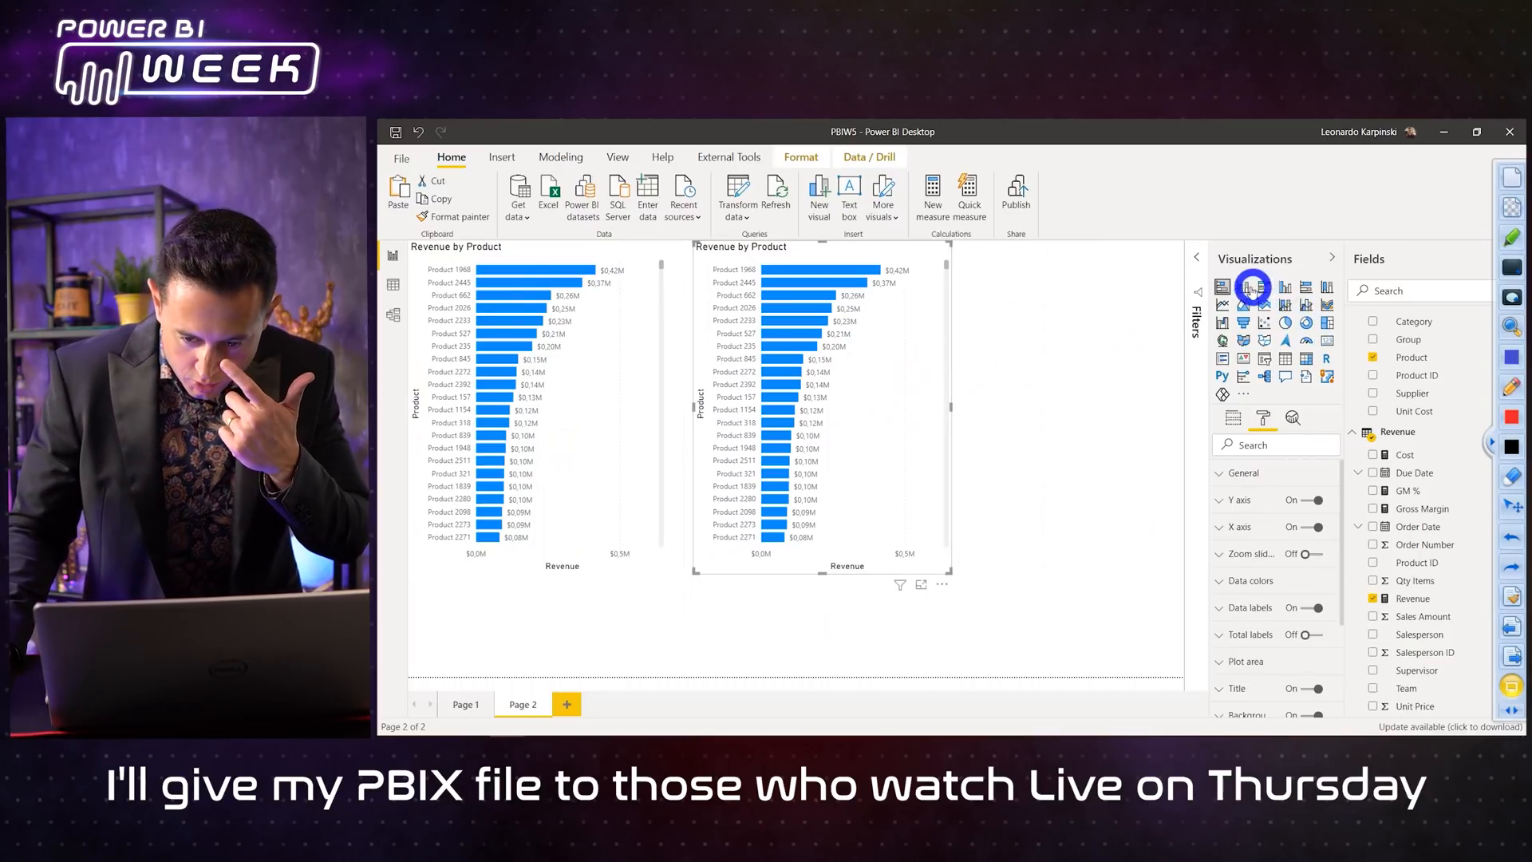
click(1243, 286)
drag(948, 572, 949, 452)
Step: Duplicate the column chart and turn the copy into a wider area chart placed below the original
key(ctrl+c)
key(ctrl+v)
drag(855, 277, 1082, 532)
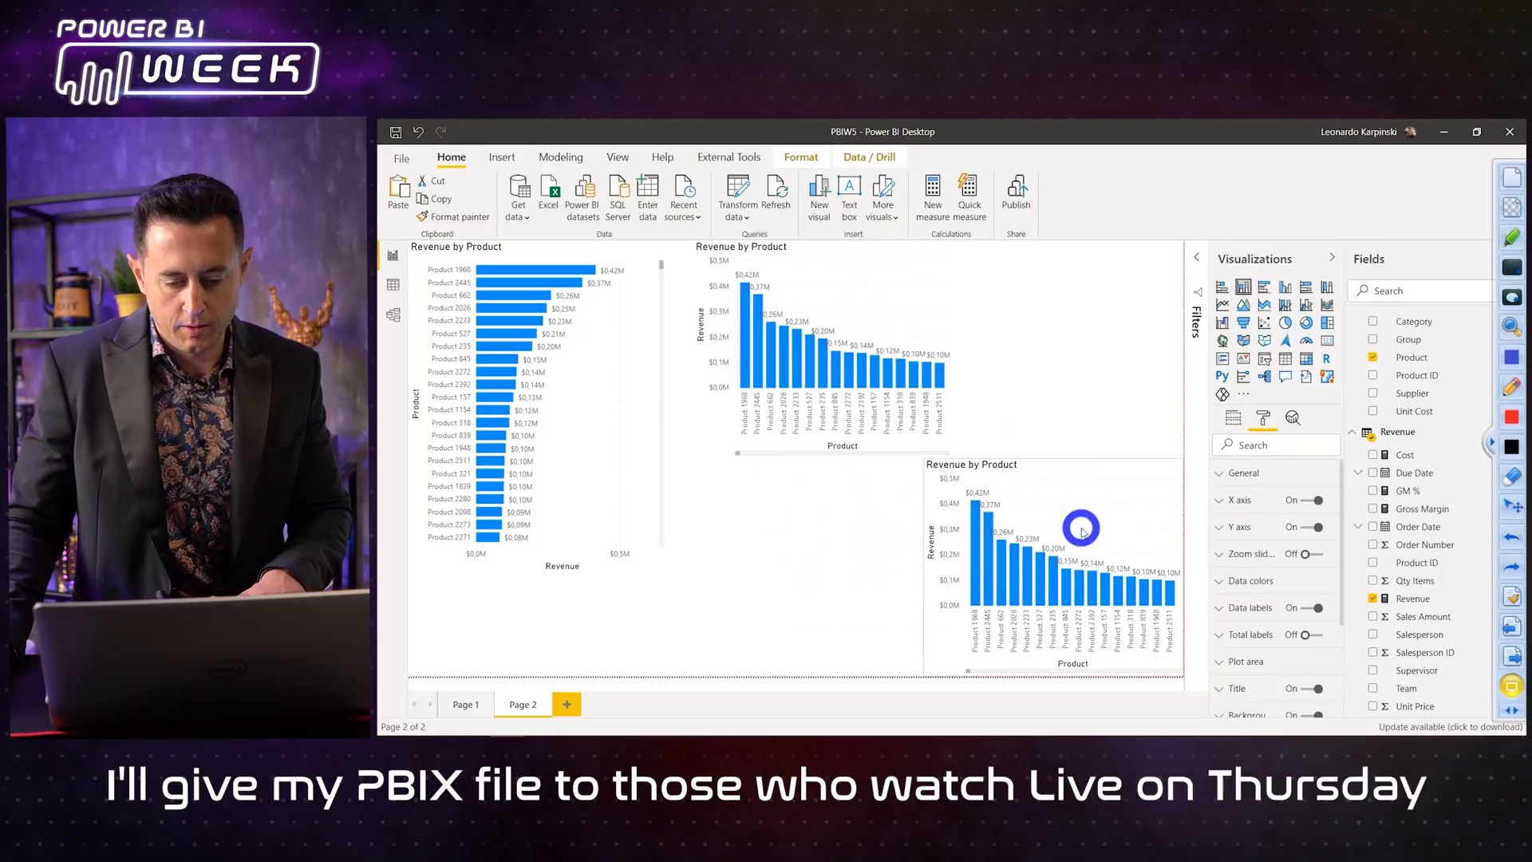
drag(926, 462, 856, 483)
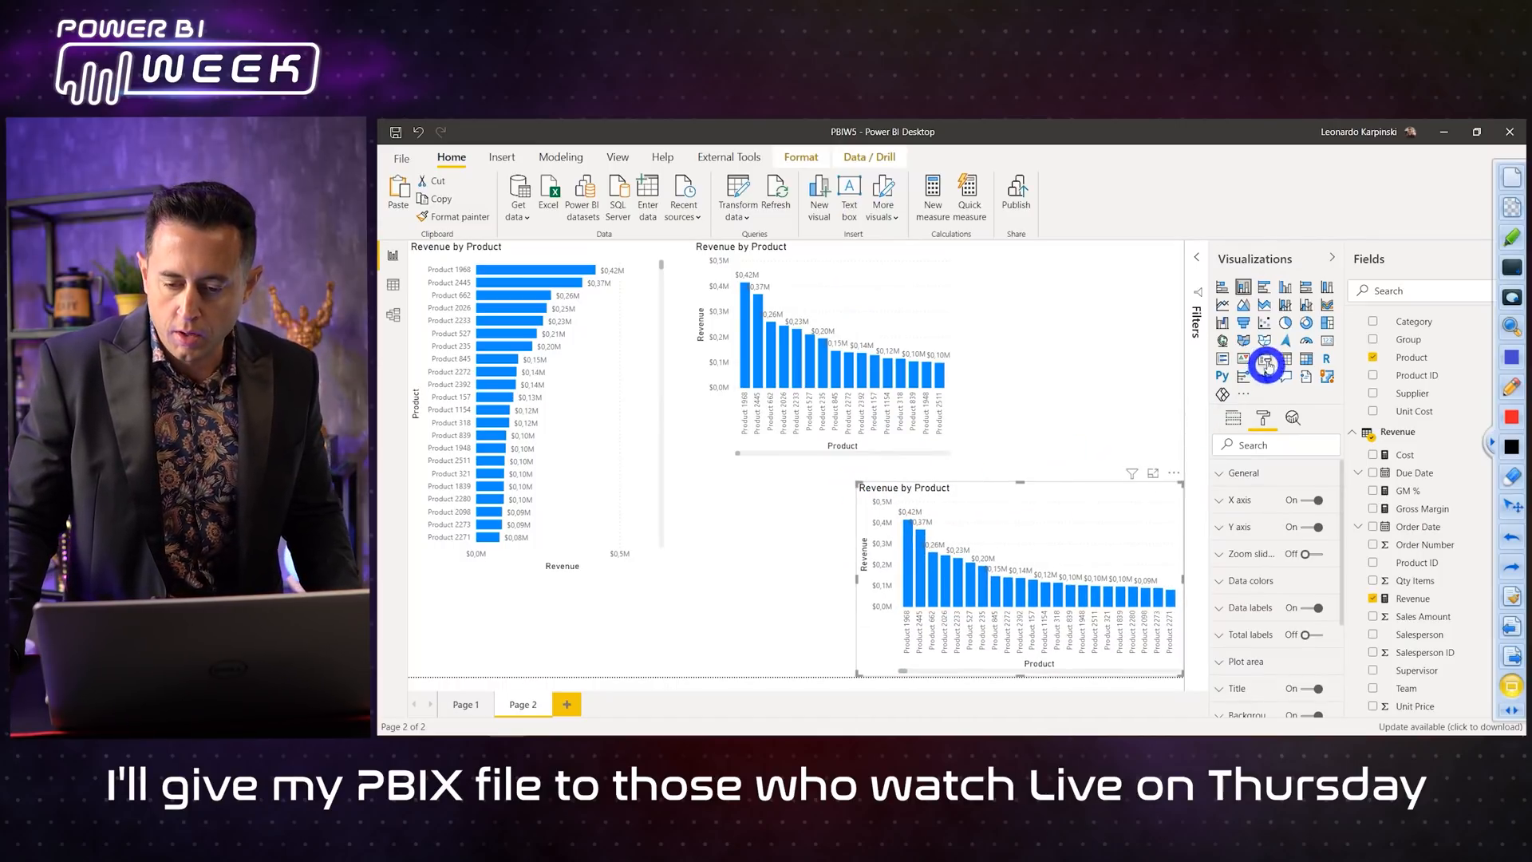
click(1249, 305)
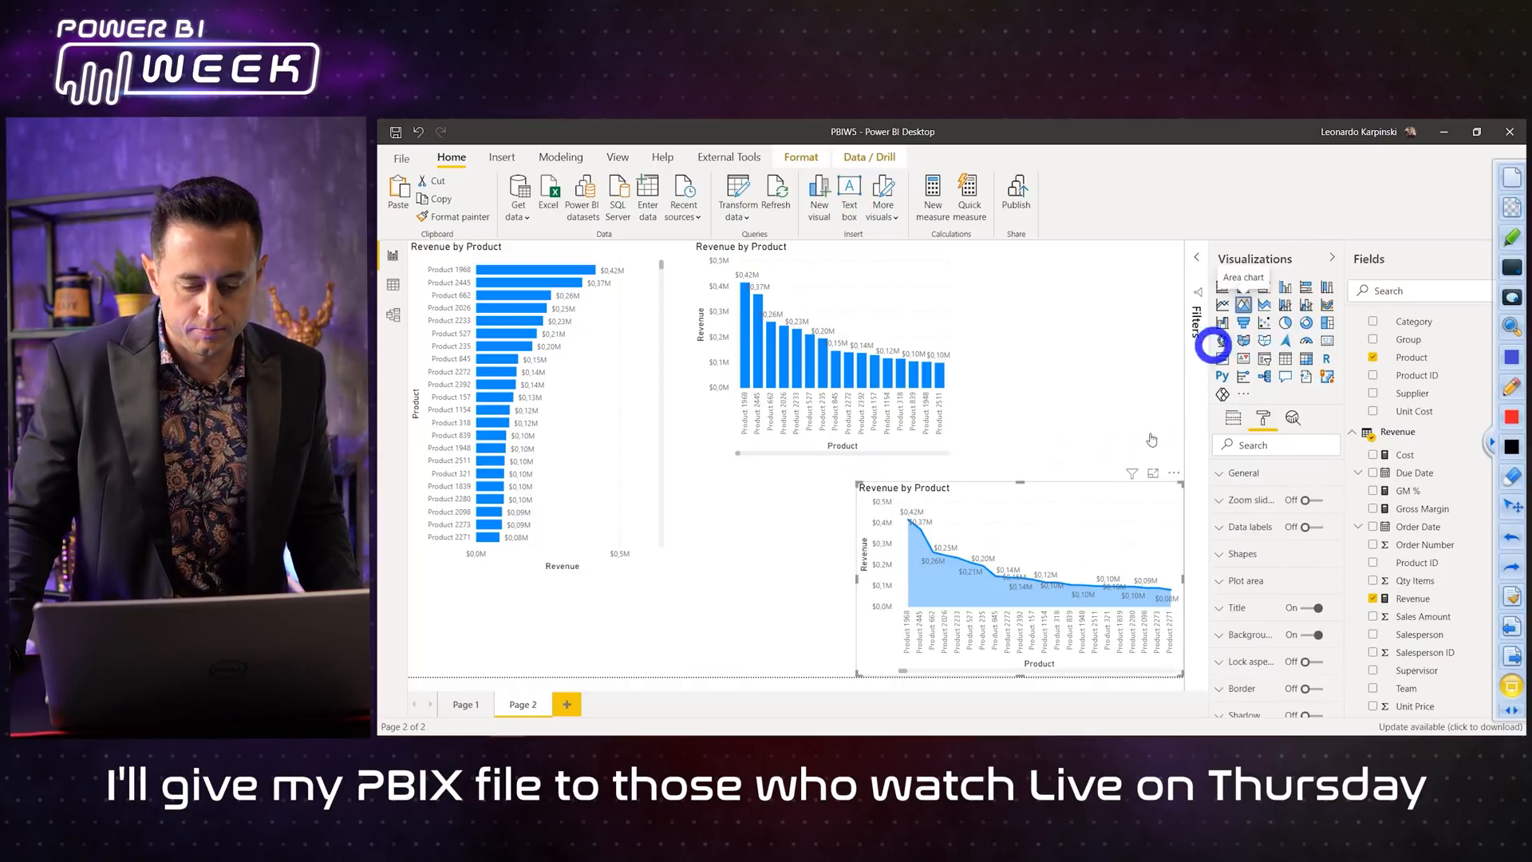
drag(1071, 500, 894, 520)
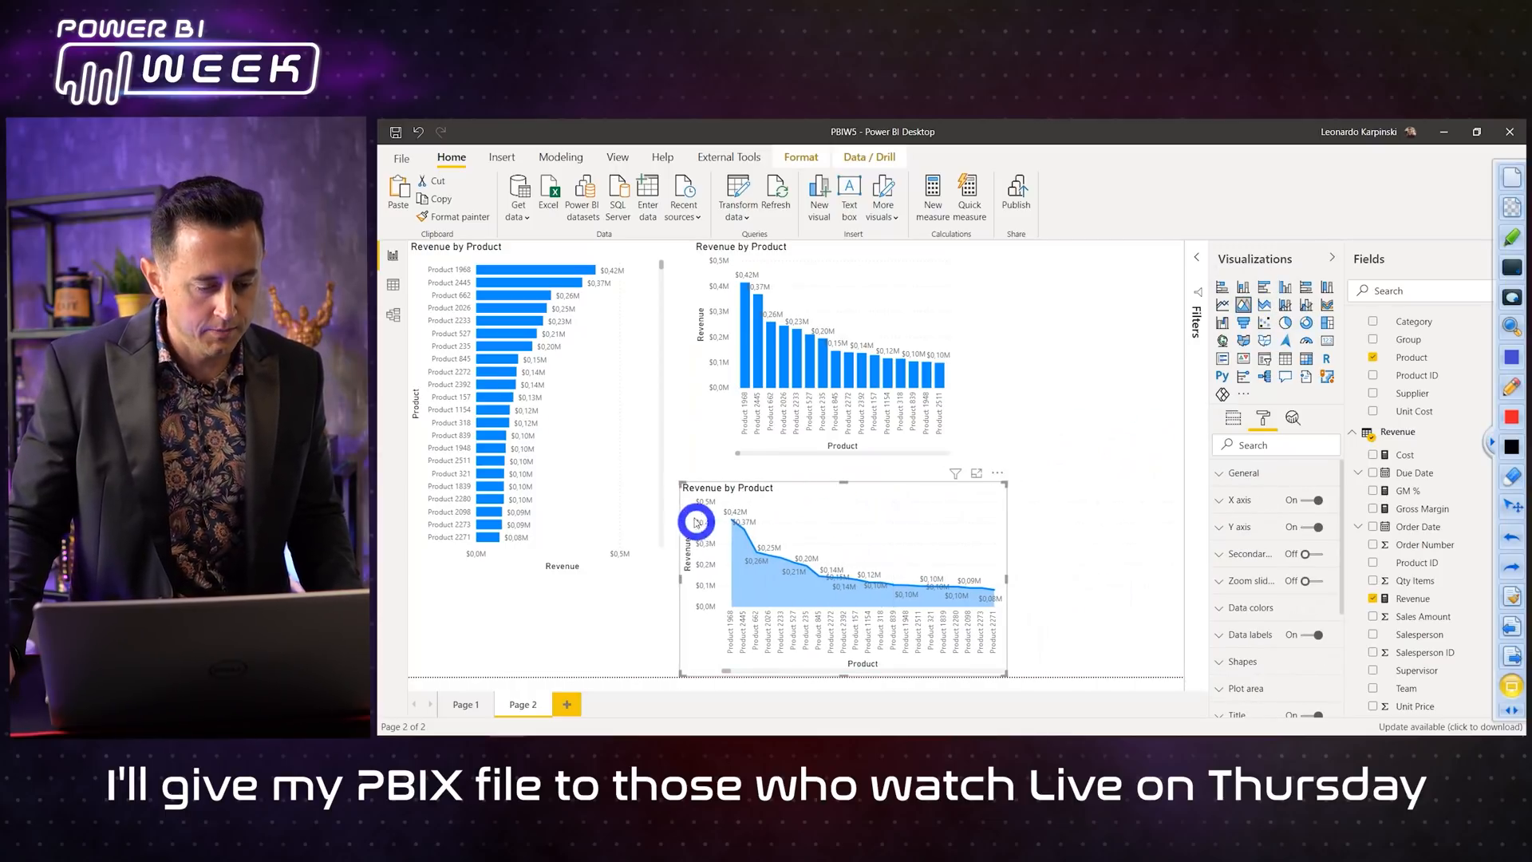
Step: Duplicate the area chart and turn the copy into a narrower pie chart to the right of the column chart
click(625, 462)
ctrl+click(834, 505)
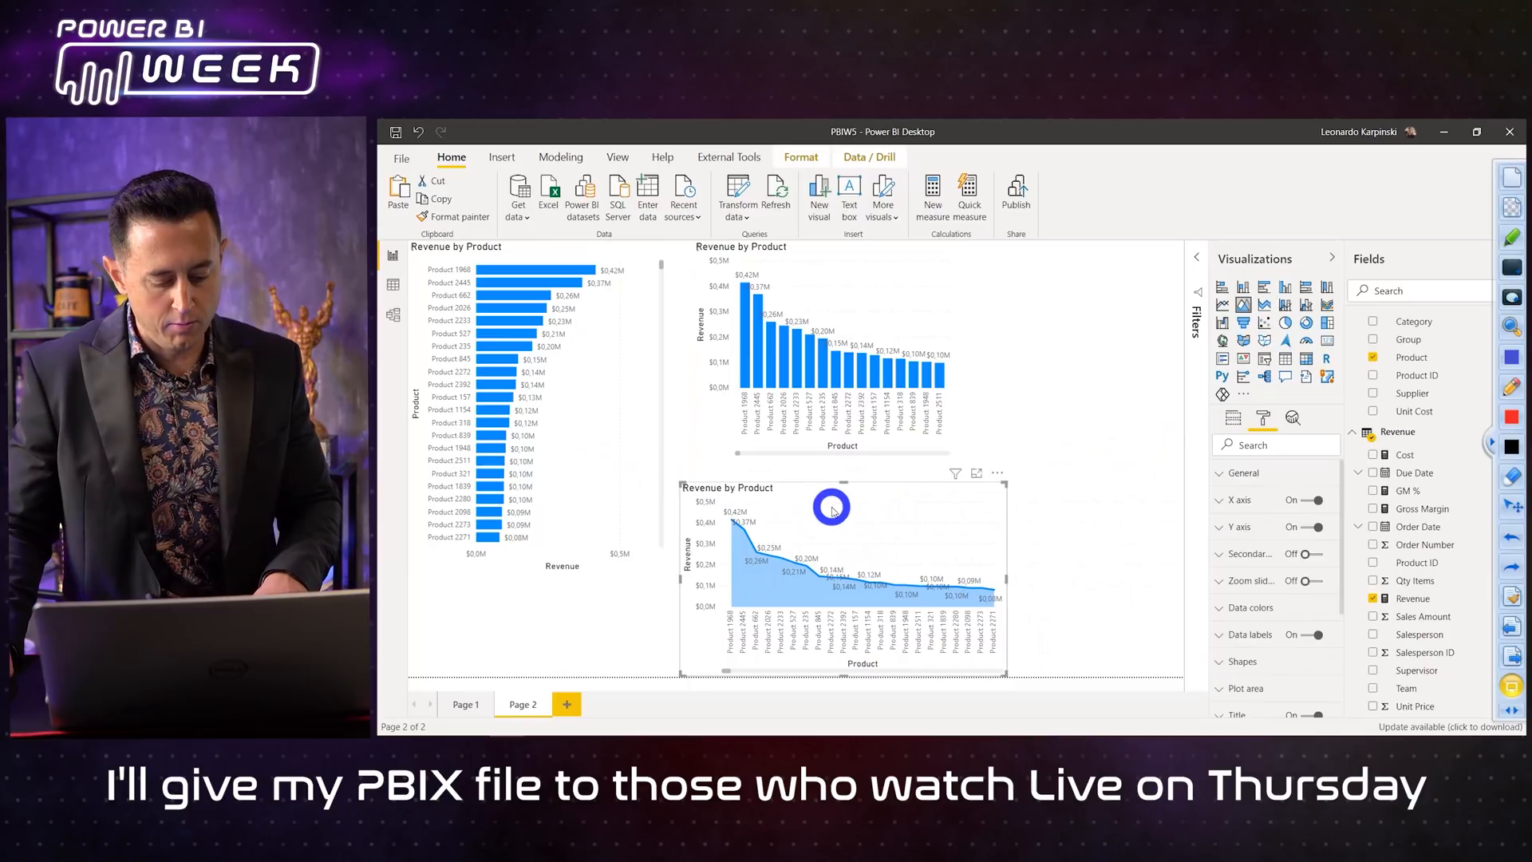
key(ctrl+c)
key(ctrl+v)
drag(831, 500, 974, 369)
drag(858, 476, 979, 485)
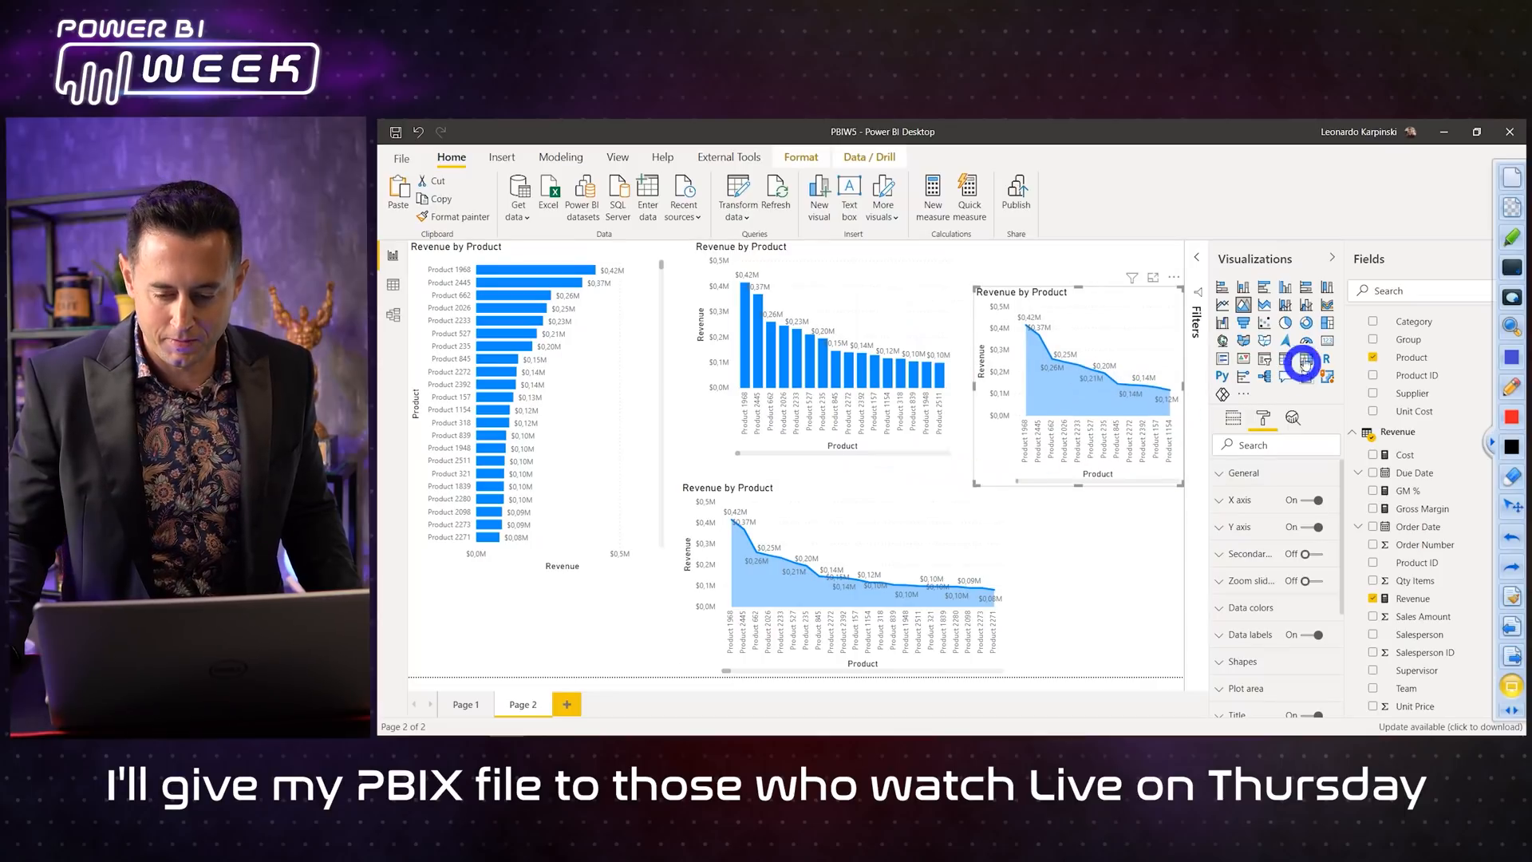
click(1284, 323)
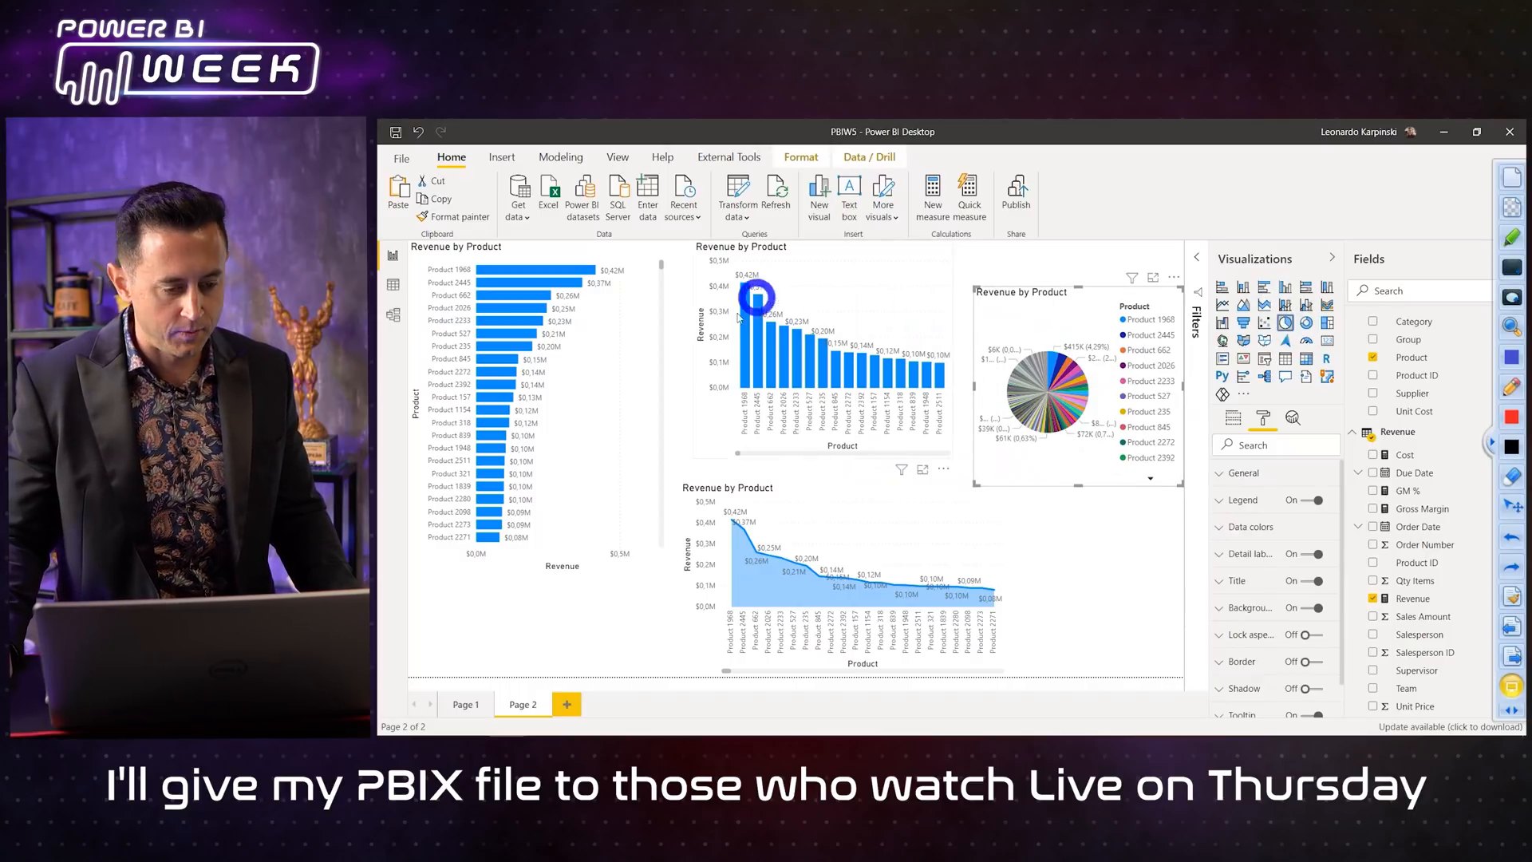
Step: Move the column chart closer to the bar chart and slightly enlarge the pie chart
drag(811, 265, 780, 255)
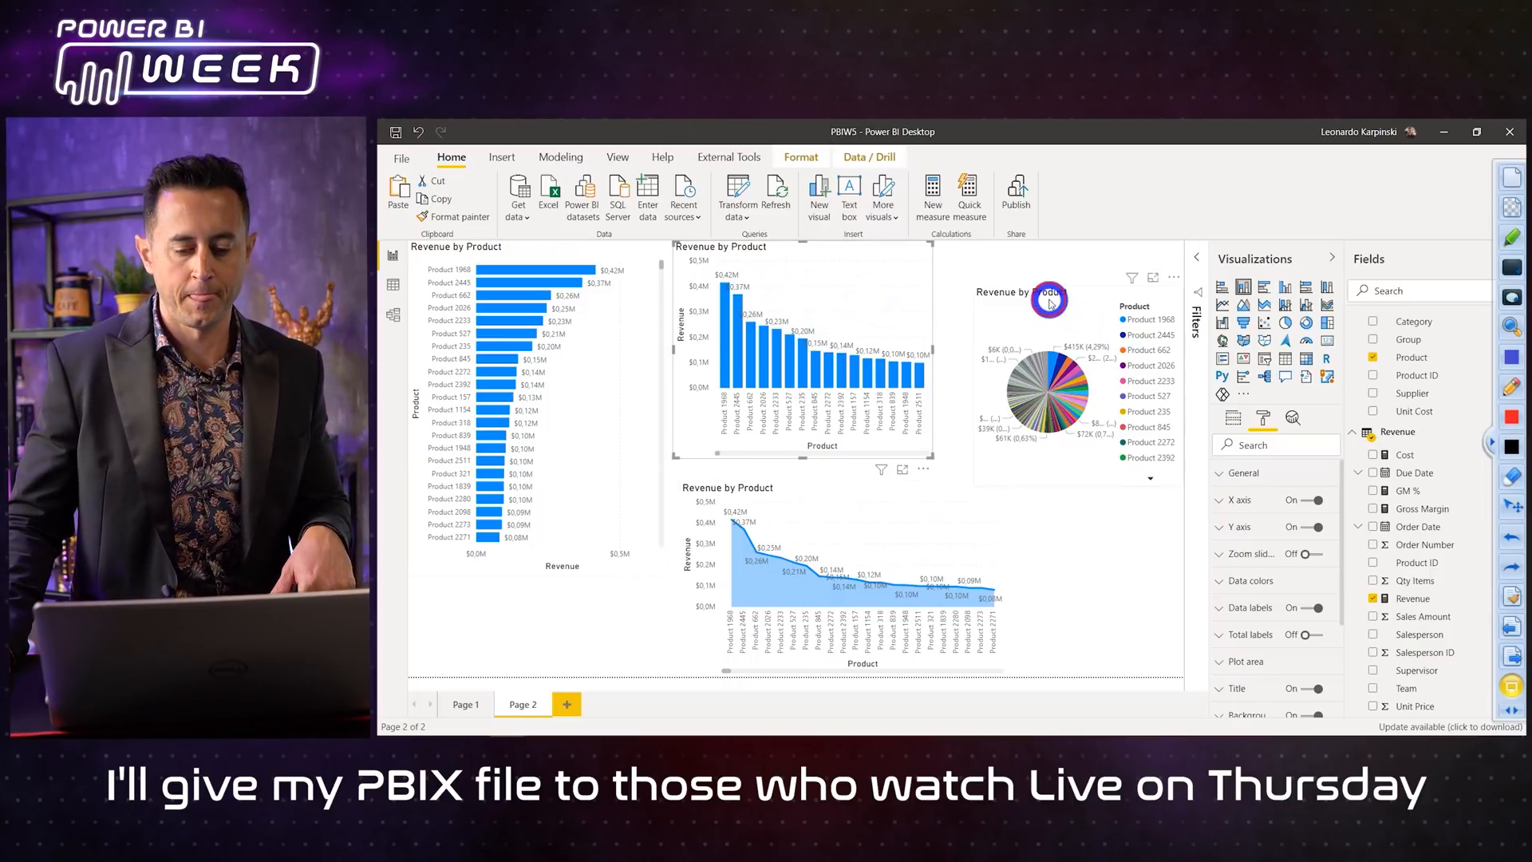
click(1011, 292)
mouse_move(965, 271)
mouse_down()
mouse_move(947, 281)
mouse_move(970, 287)
mouse_up()
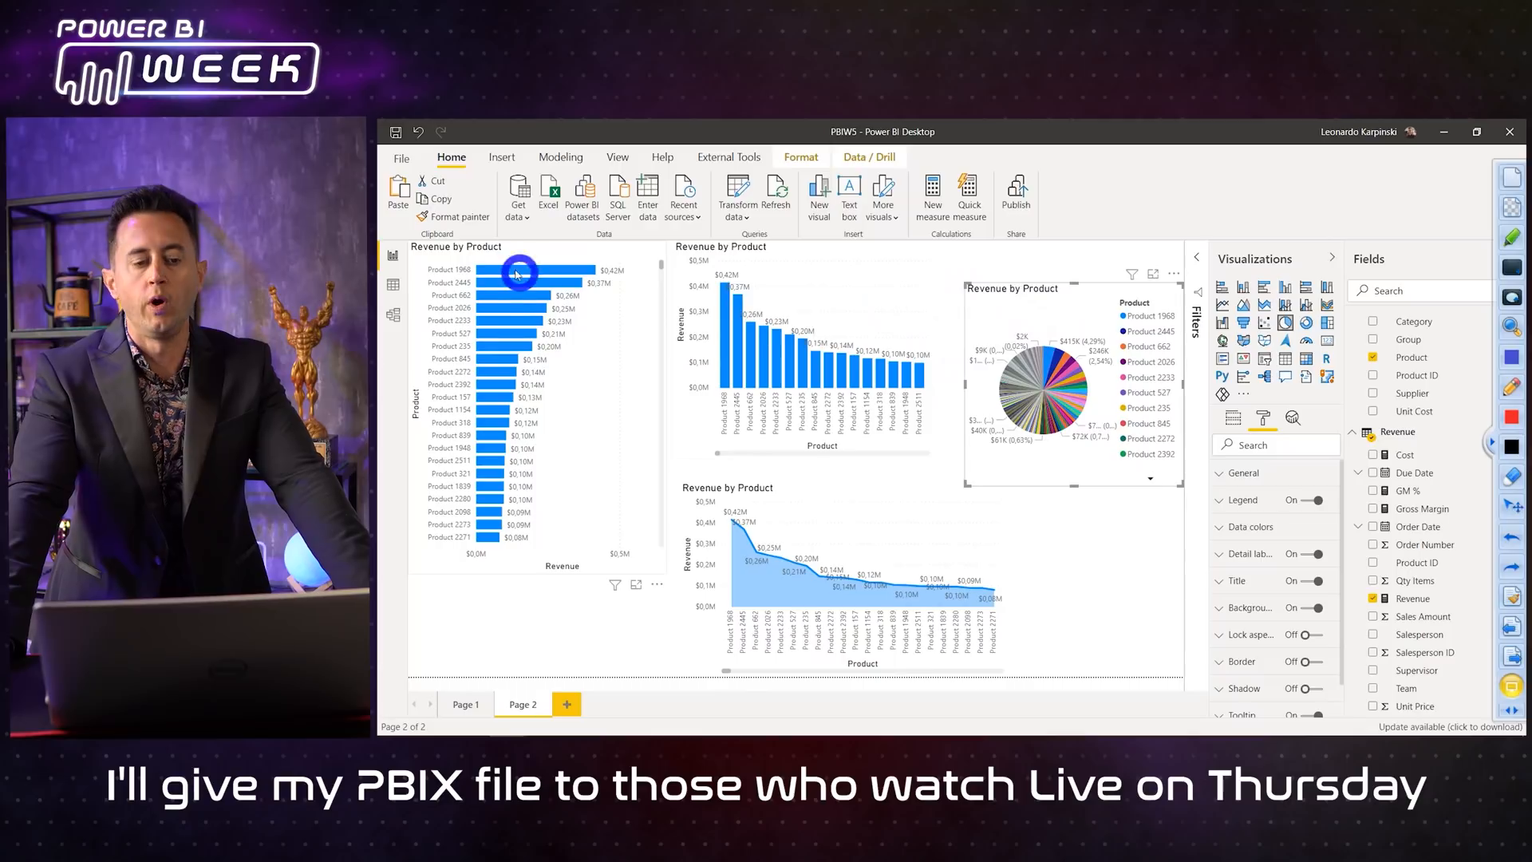
Step: Compare the bar chart with the column chart and look through the bar chart's full product list
click(493, 248)
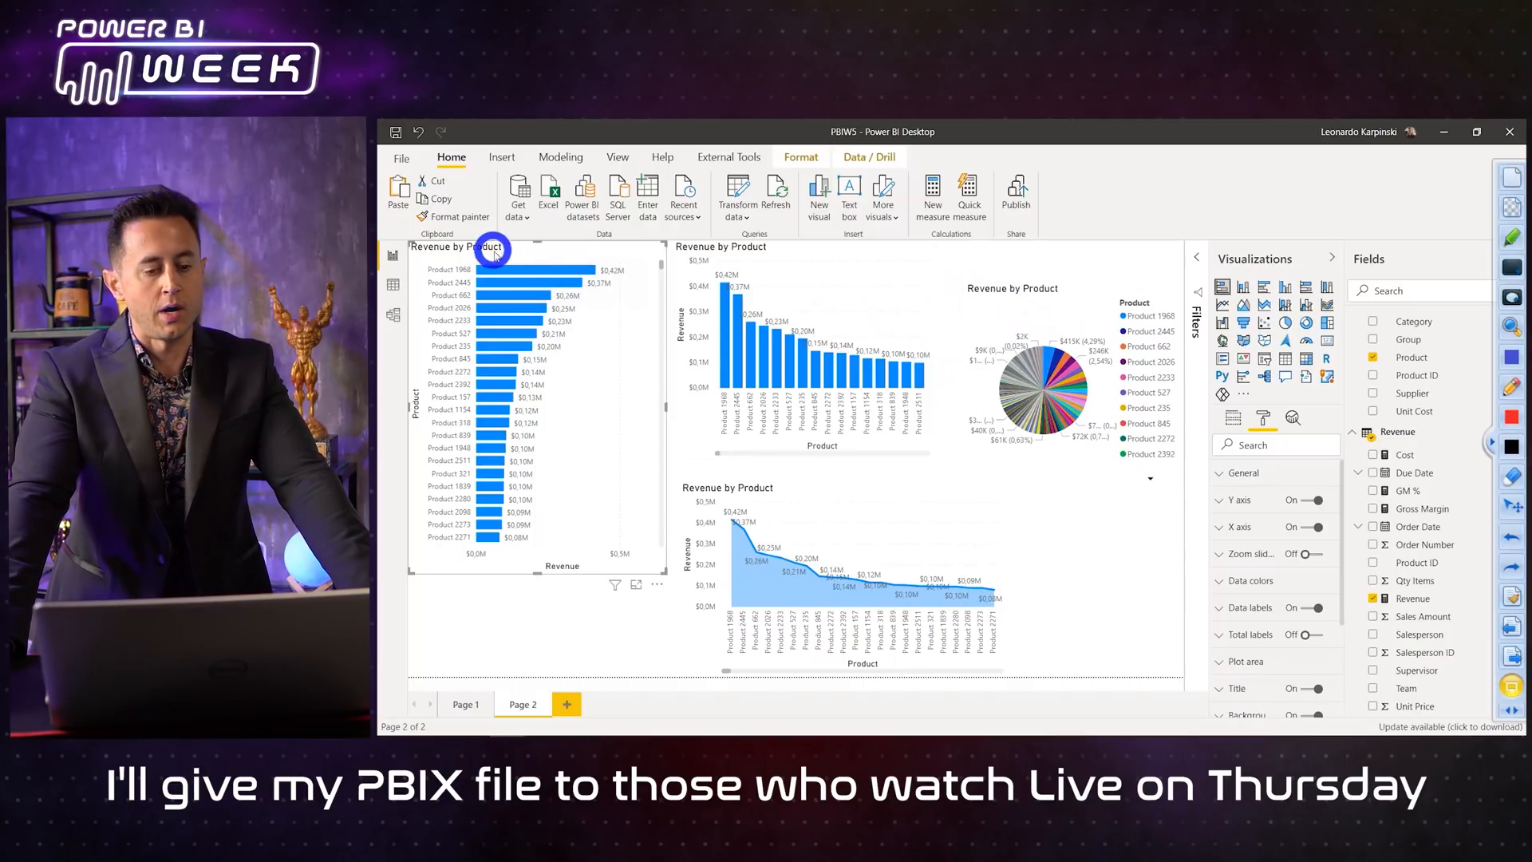
click(798, 285)
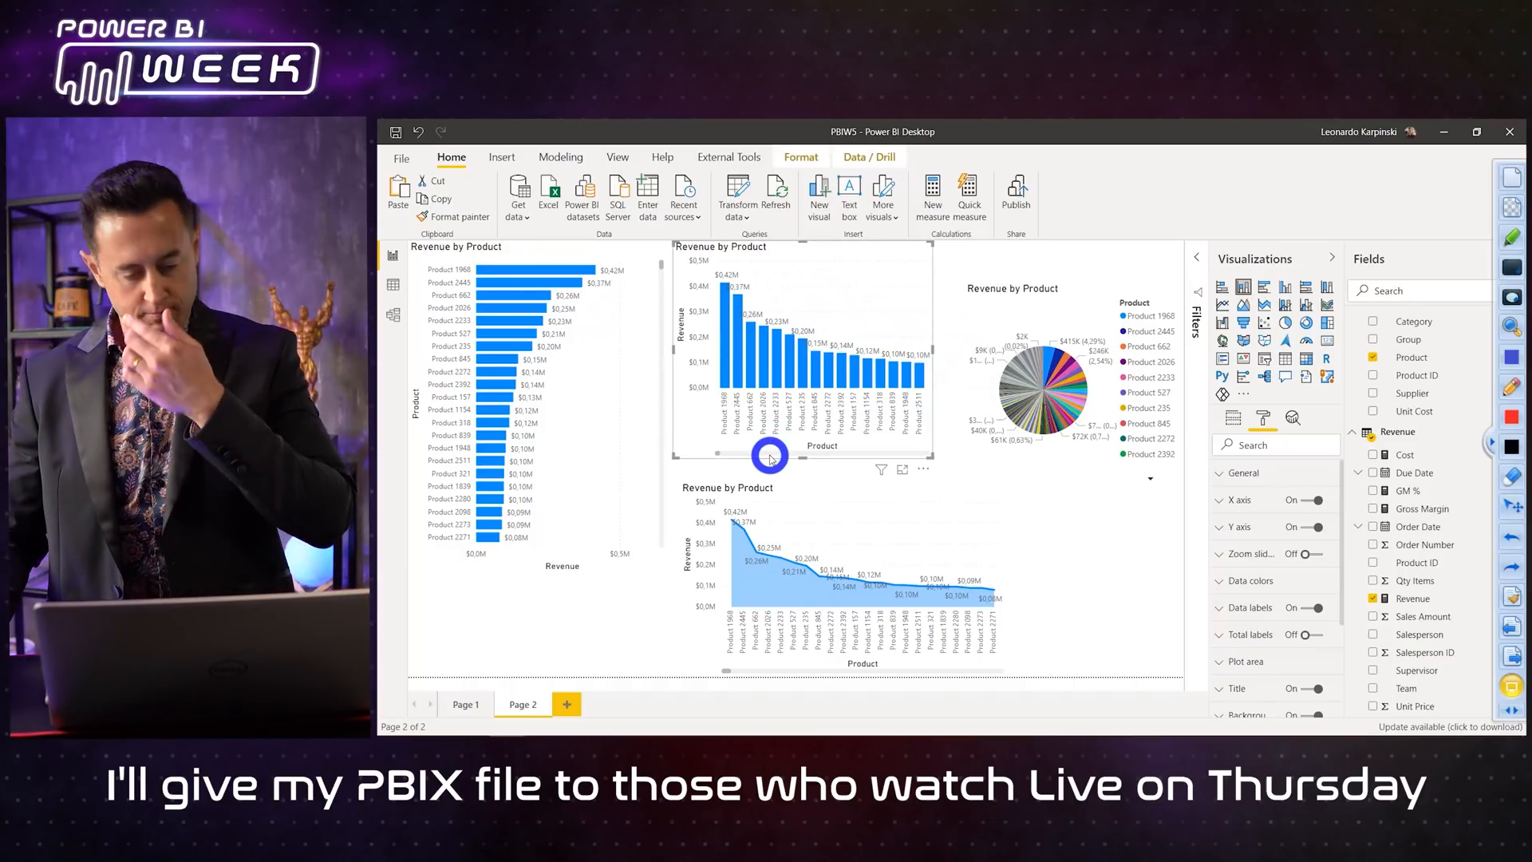
click(594, 383)
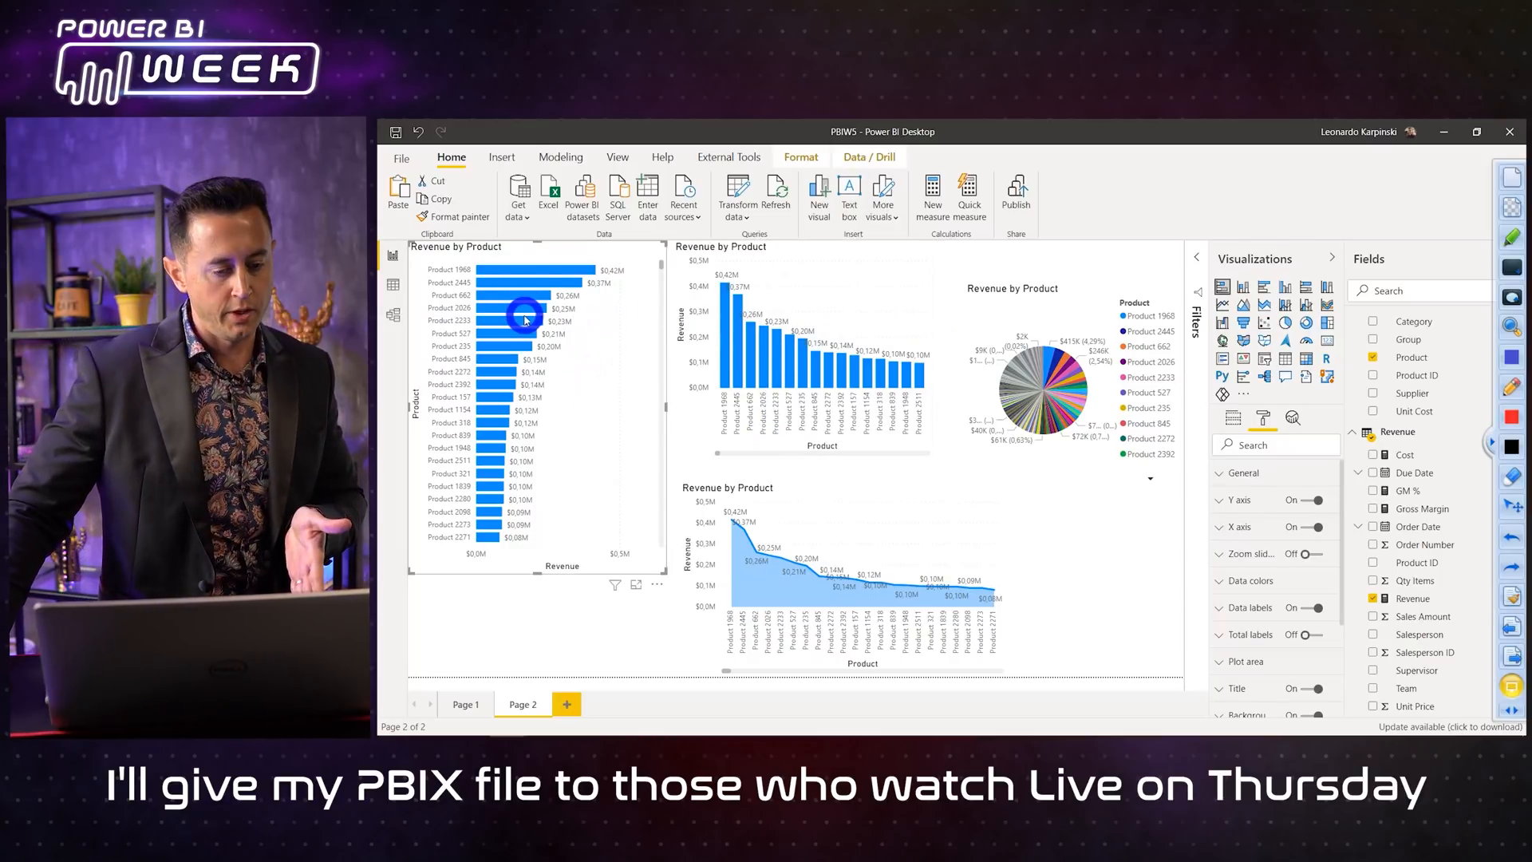
scroll(548, 399, down, 10)
scroll(563, 407, up, 10)
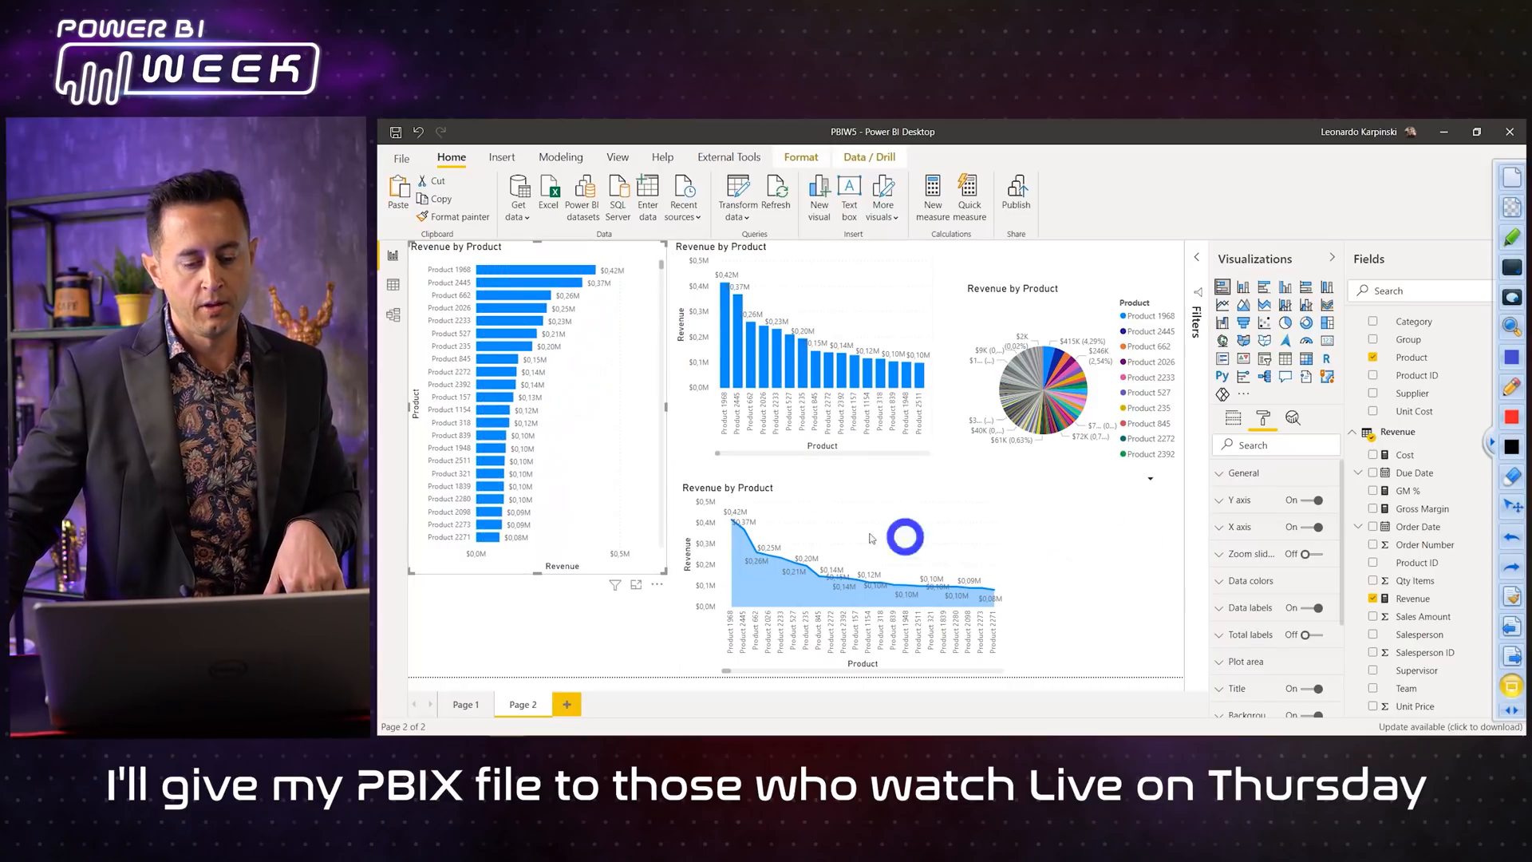
Step: Delete the area chart and put the pie chart, widened, in its place below the column chart
click(810, 523)
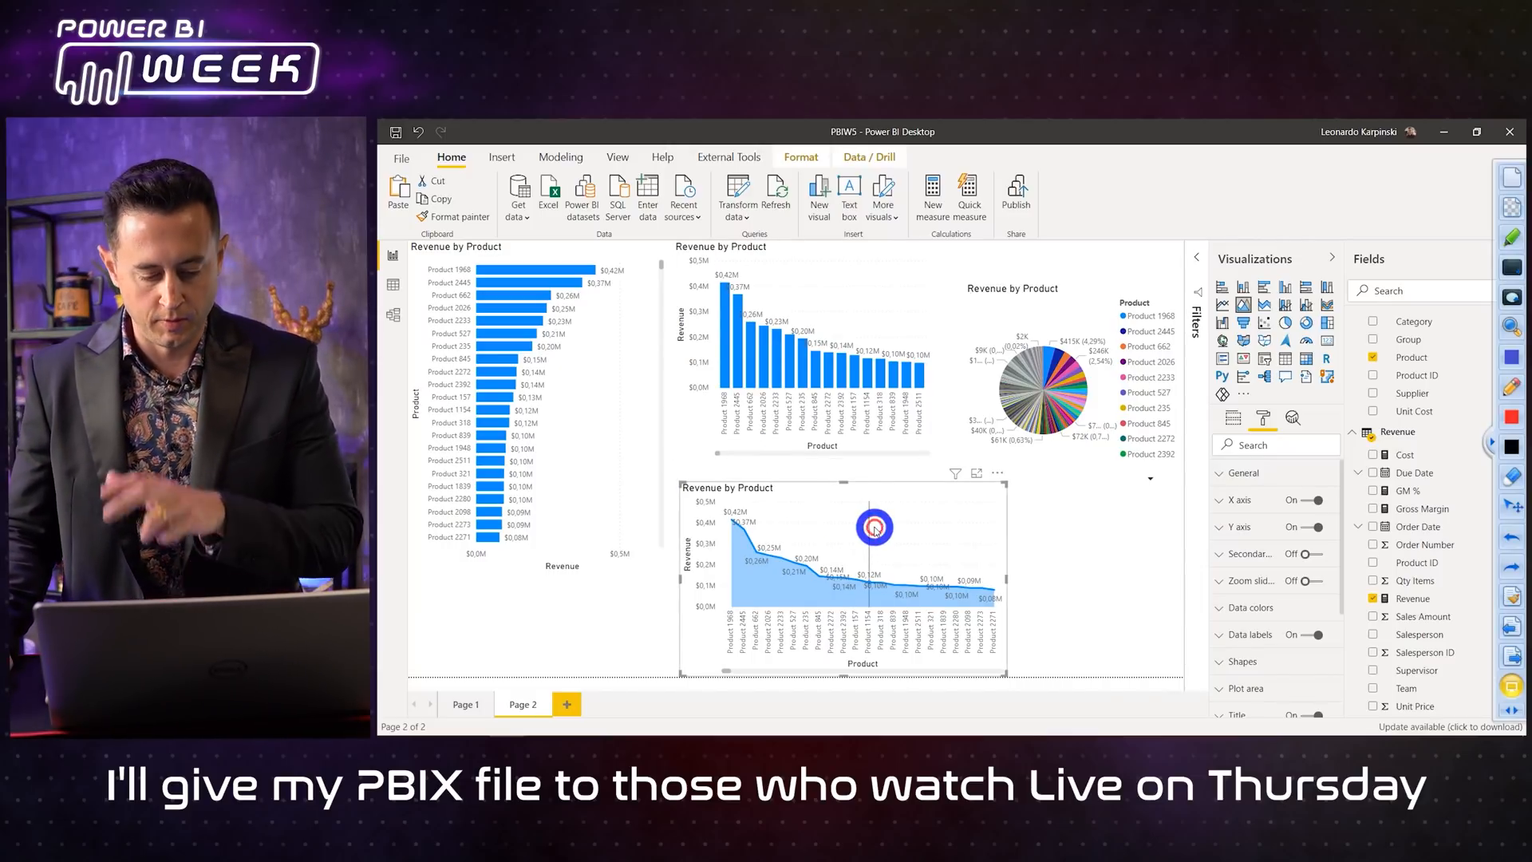
click(1046, 292)
drag(1045, 296, 768, 498)
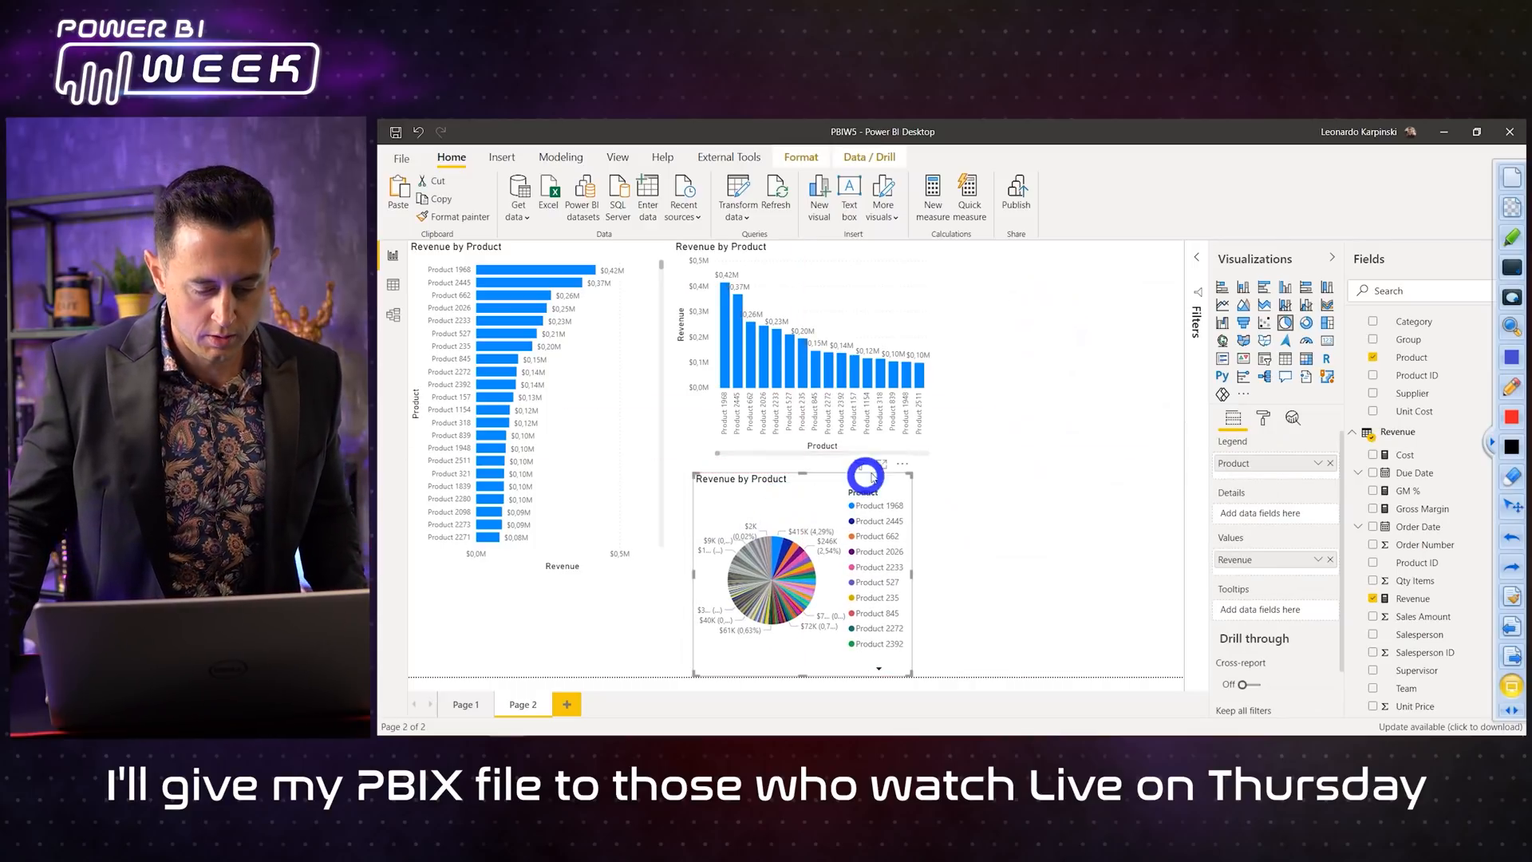
drag(1143, 485, 1154, 488)
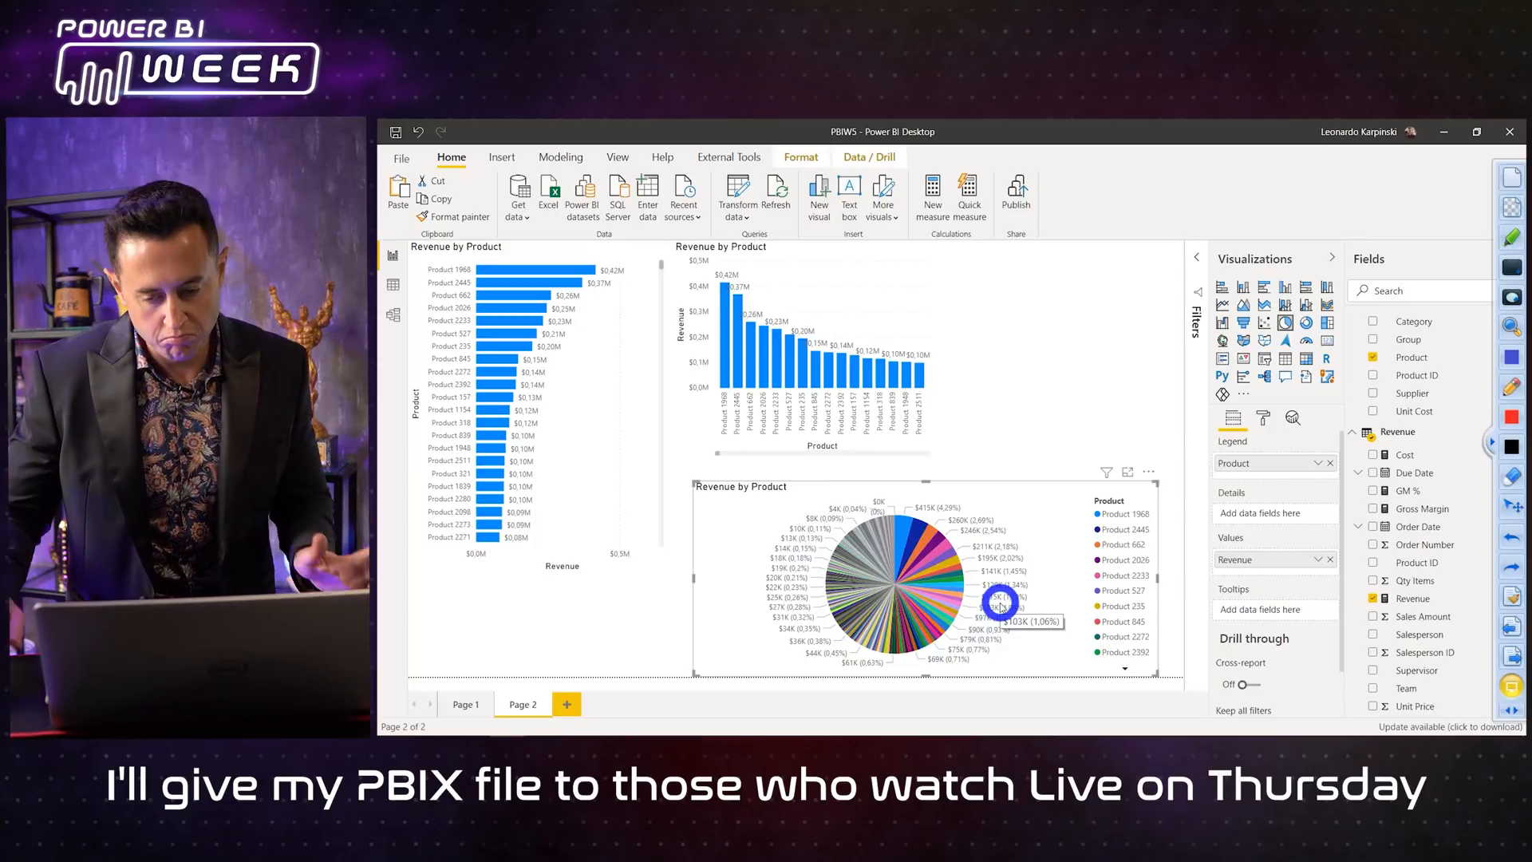
scroll(1422, 372, up, 1)
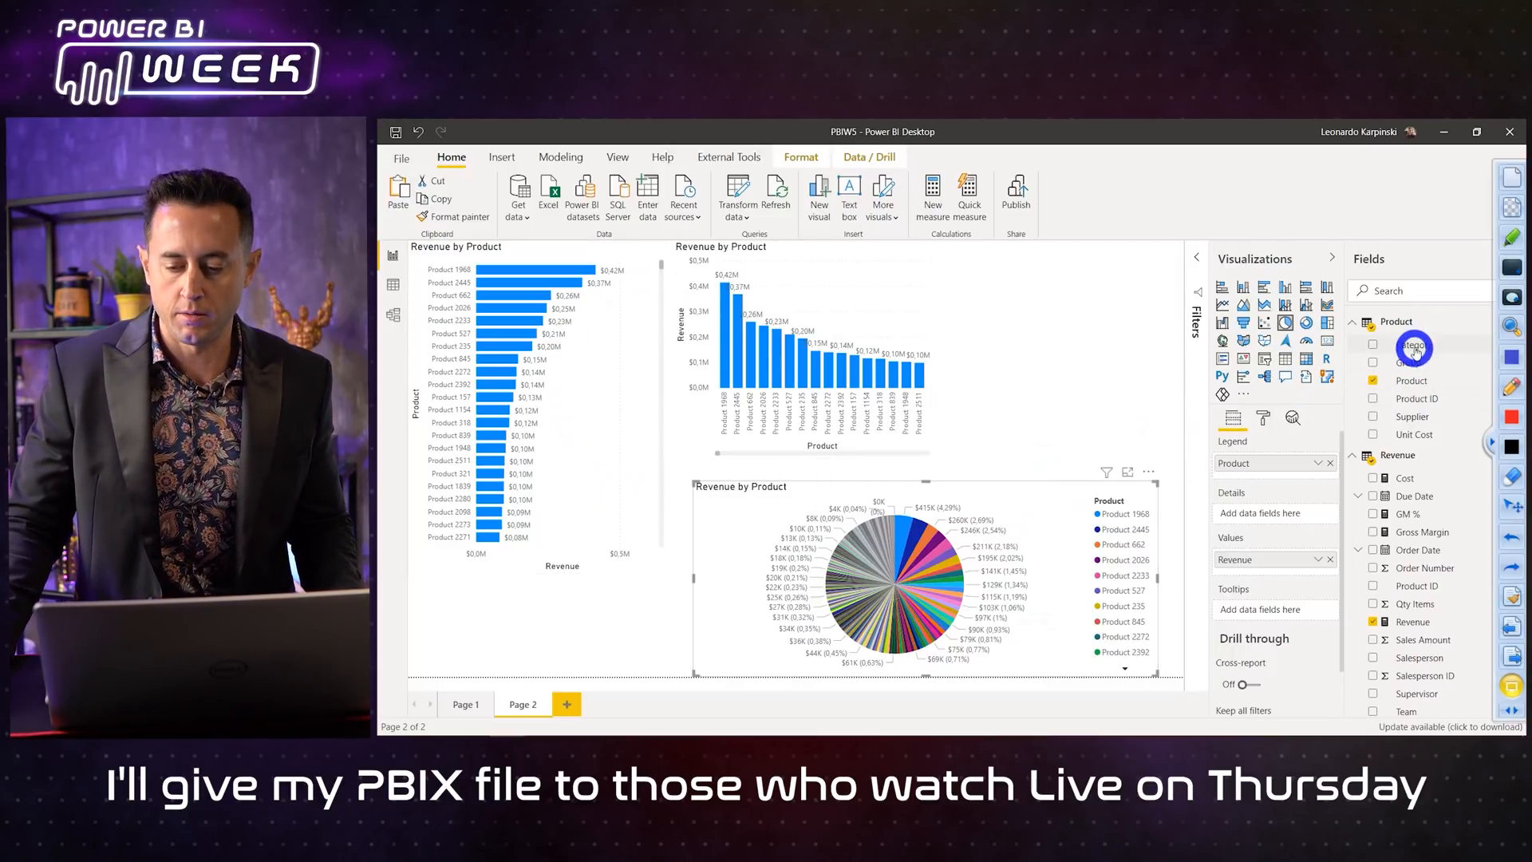
Step: Replace Product with Team as the pie chart's legend field
click(1330, 463)
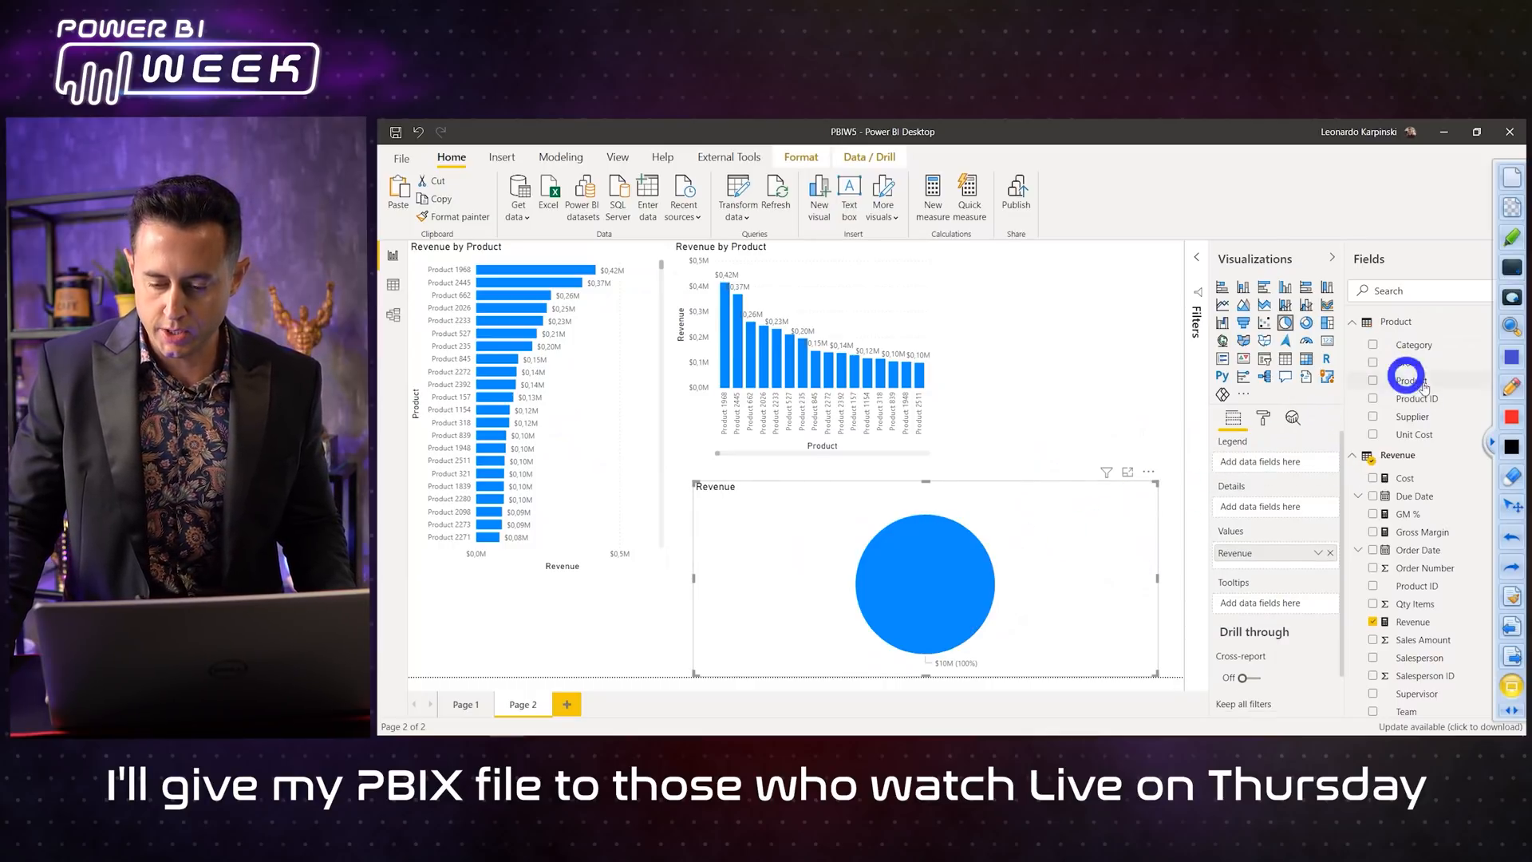
scroll(1401, 508, down, 1)
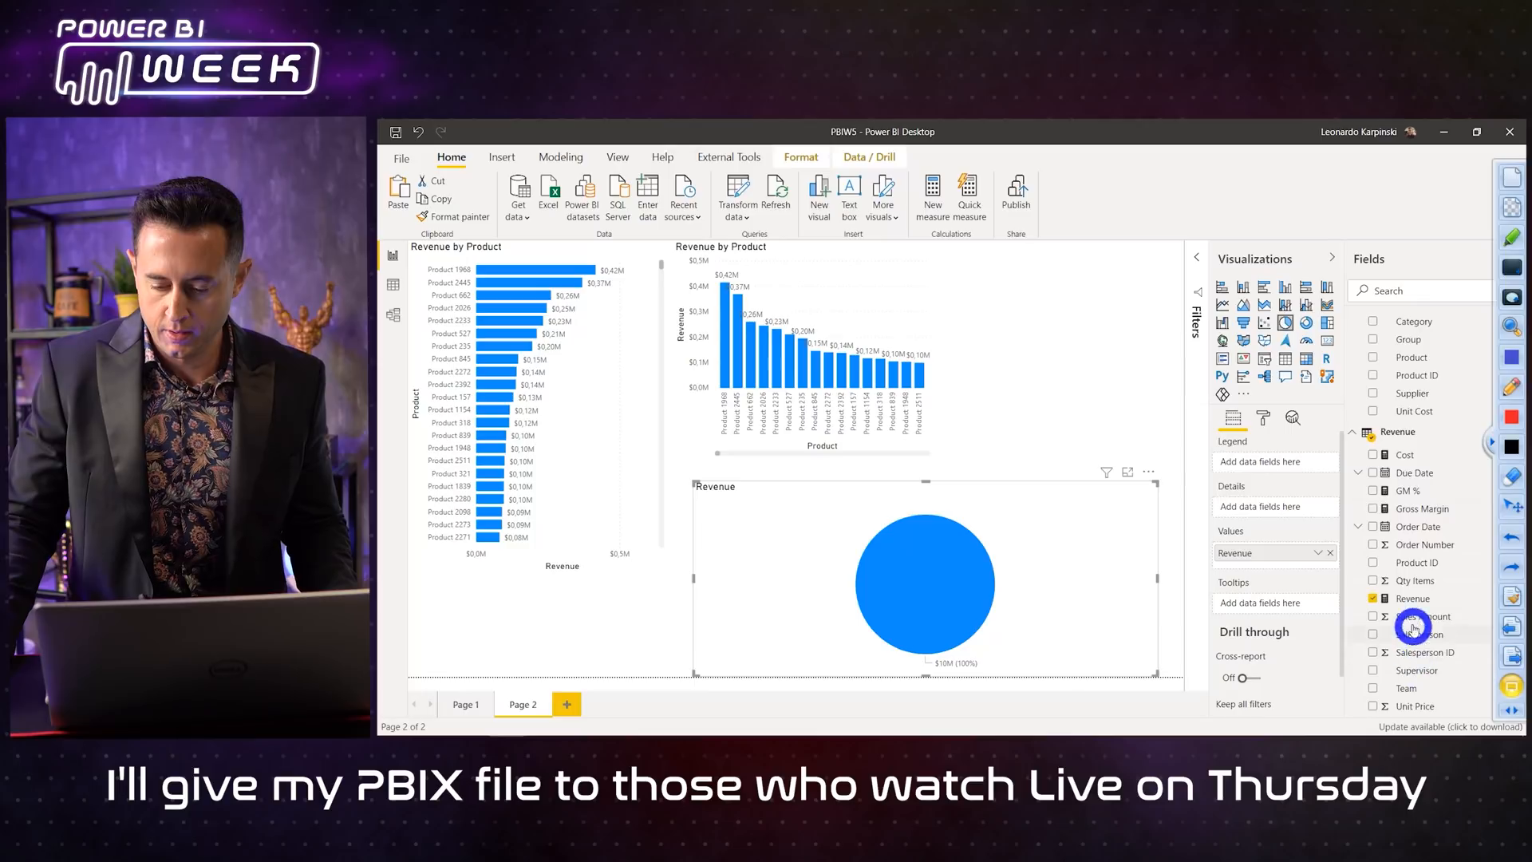
drag(1413, 688, 1059, 559)
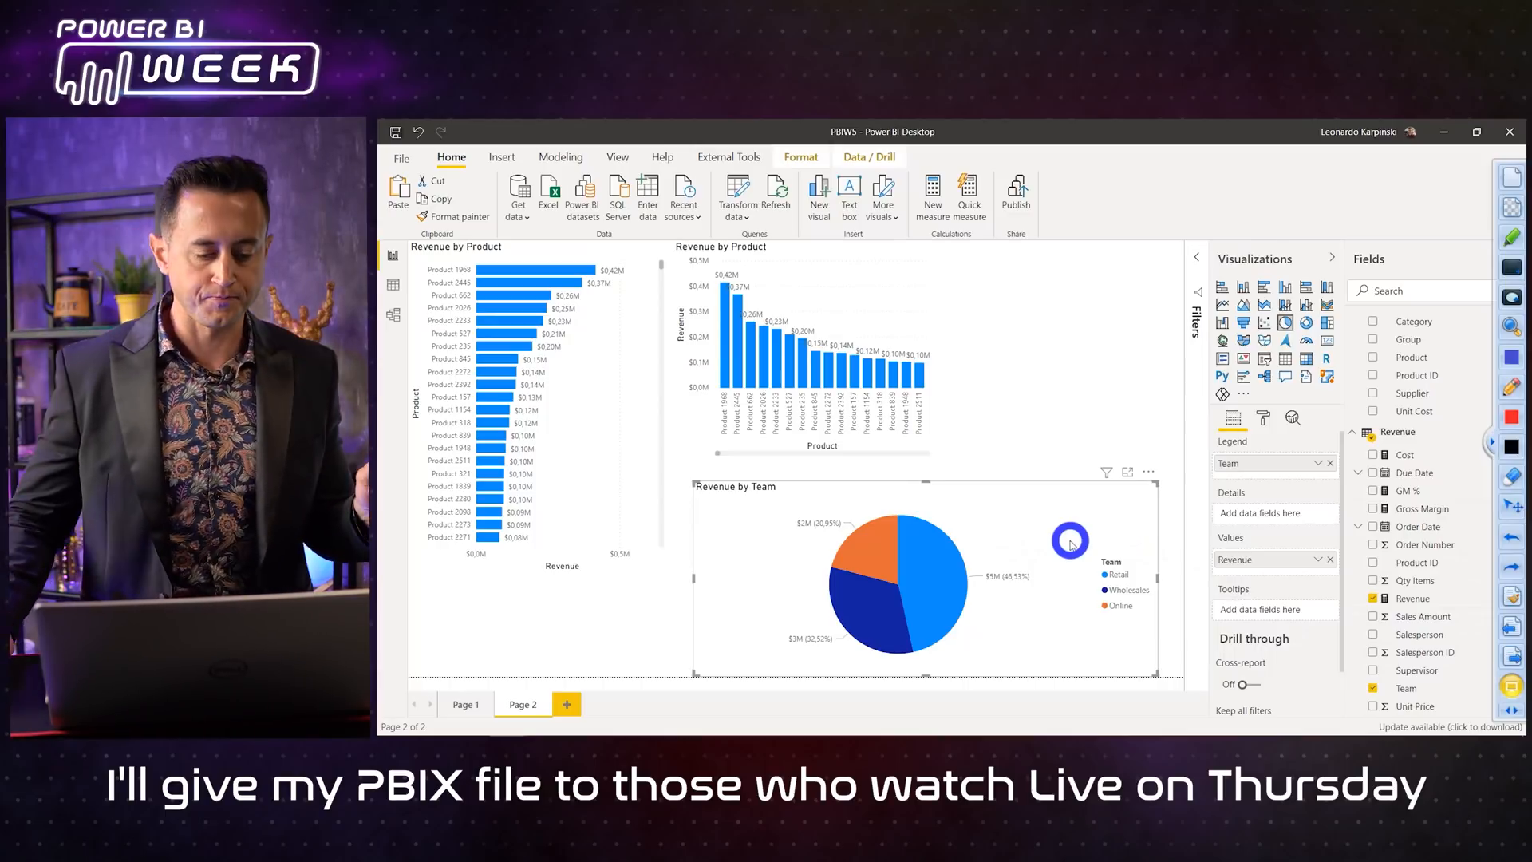
Step: Delete the Revenue by Product column chart and the Revenue by Team pie chart from Page 2
click(642, 361)
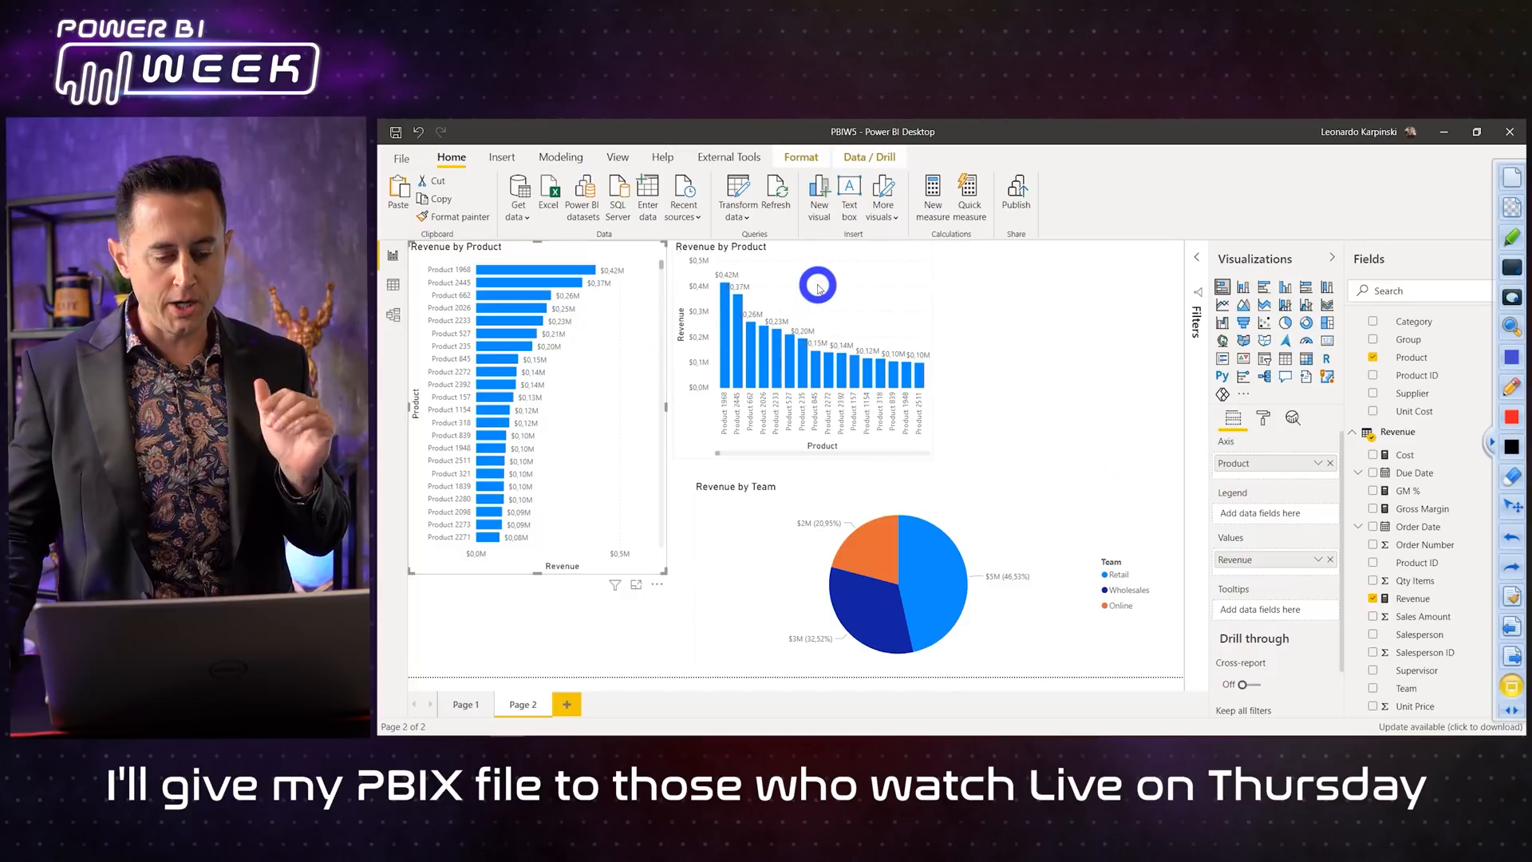
click(818, 286)
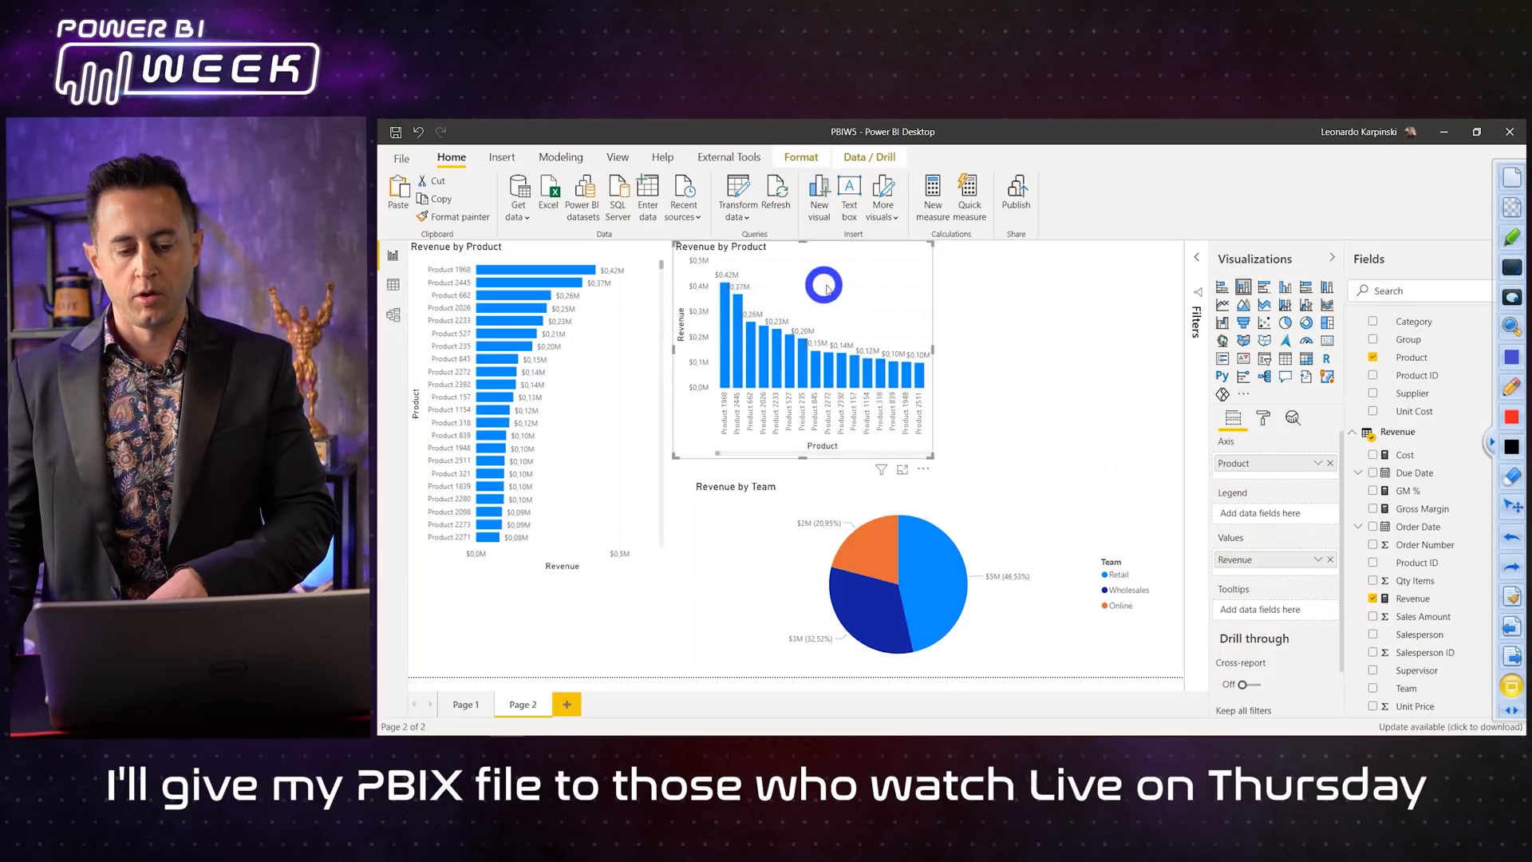
key(Delete)
click(975, 510)
key(Delete)
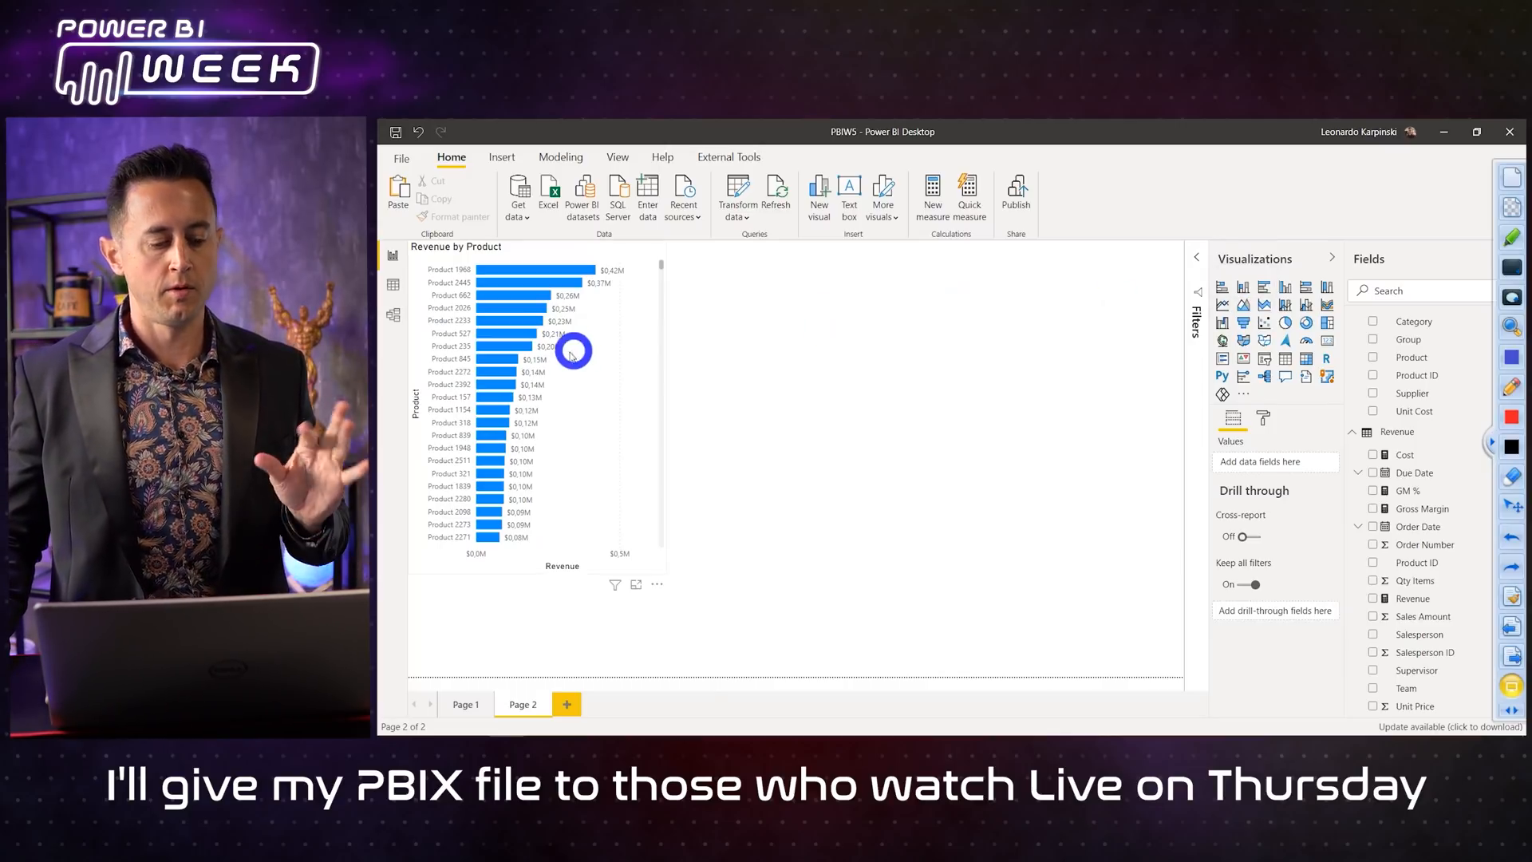
Step: Delete the remaining Revenue by Product bar chart and remove the emptied Page 2 from the report
click(585, 363)
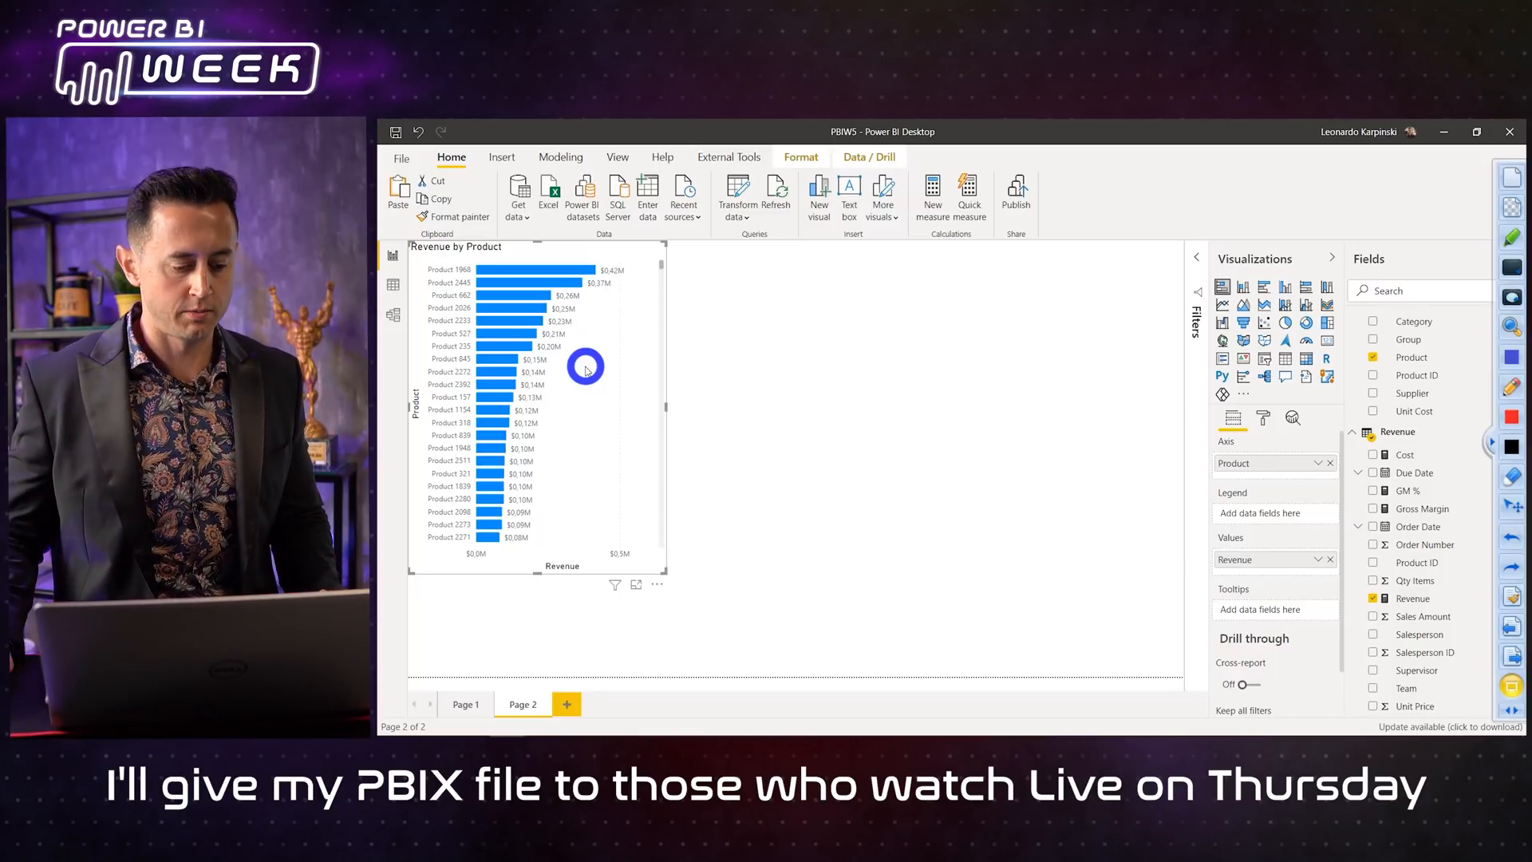
click(605, 474)
key(Delete)
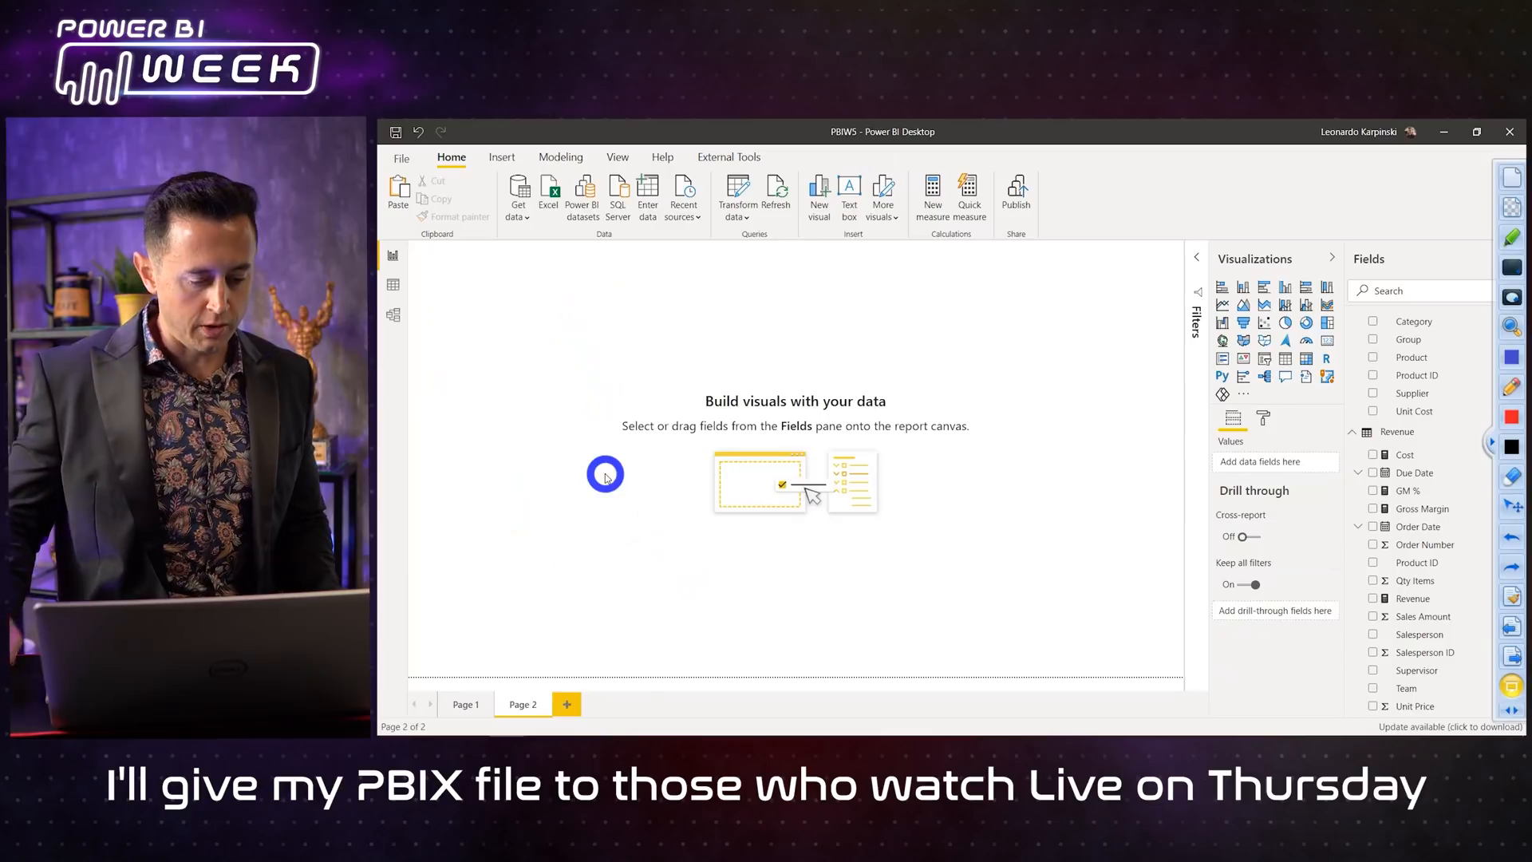
click(546, 701)
key(Escape)
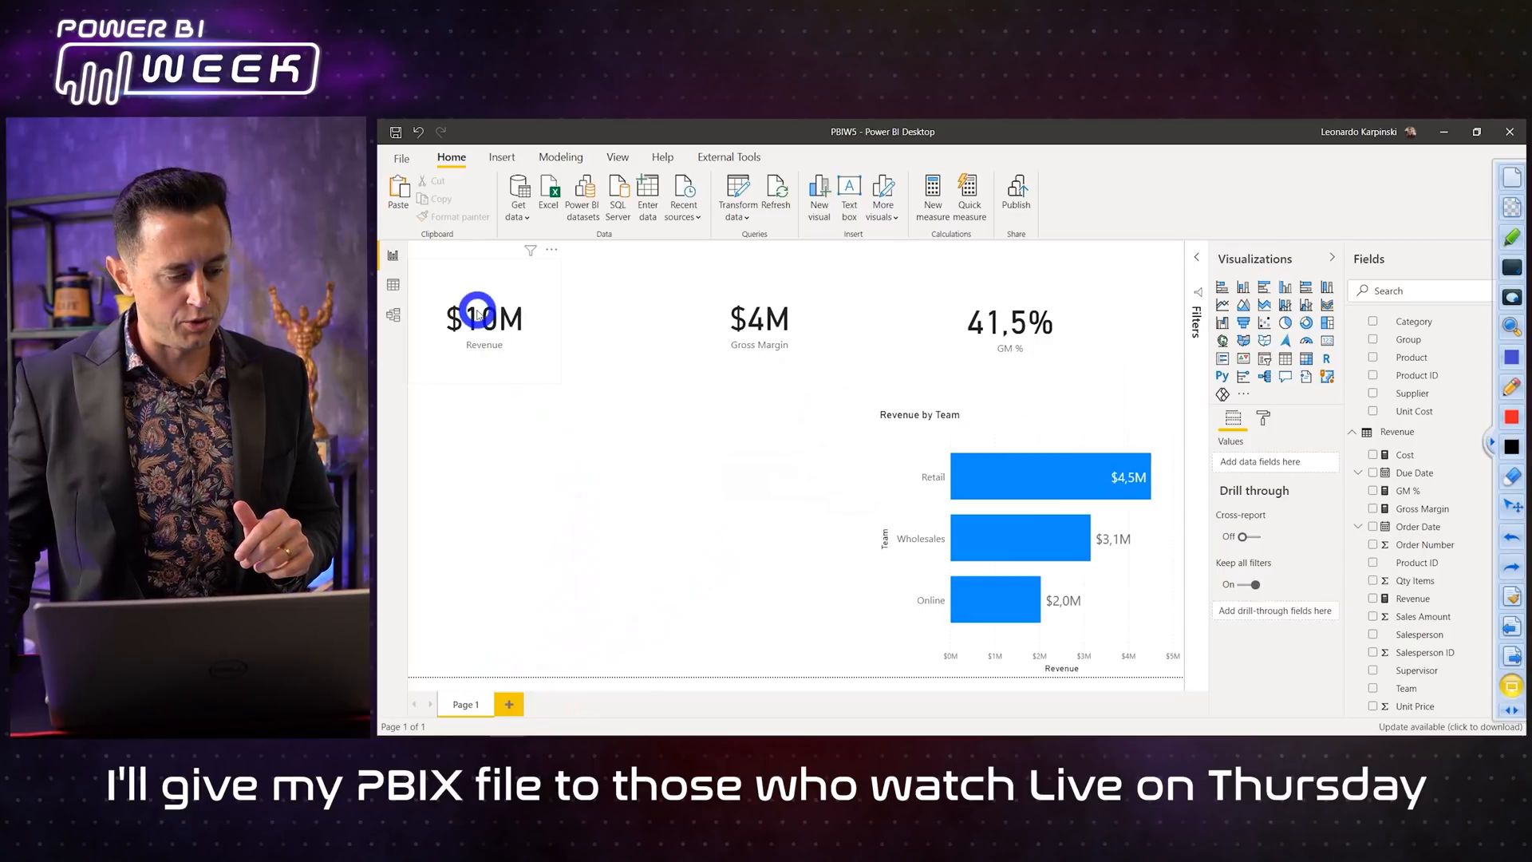
Step: Shift the Revenue, Gross Margin and GM % cards to the upper edge of Page 1 and save the report
click(454, 270)
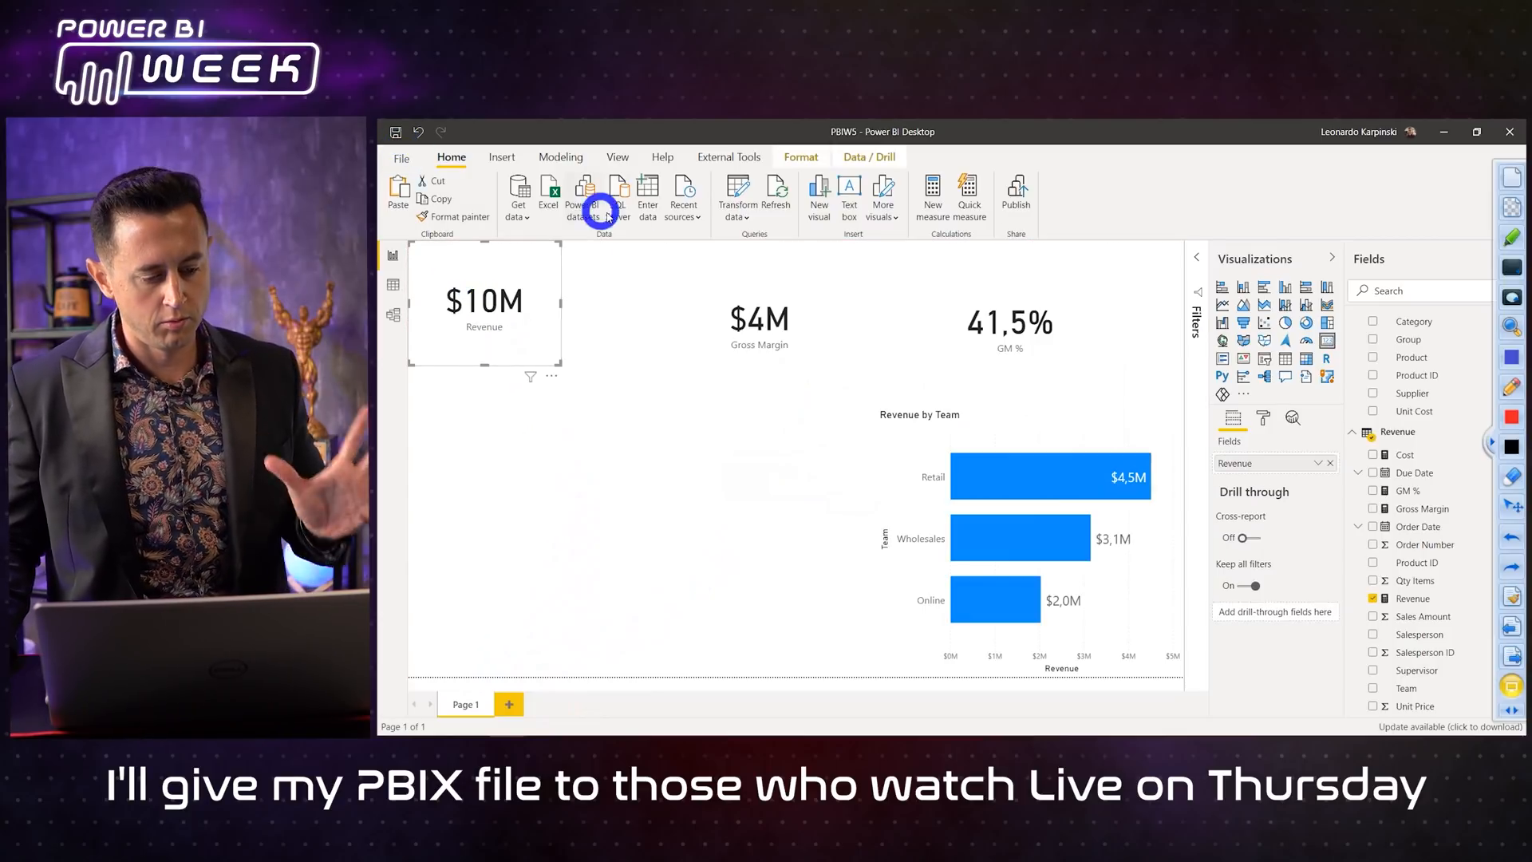
click(702, 286)
drag(964, 287, 931, 273)
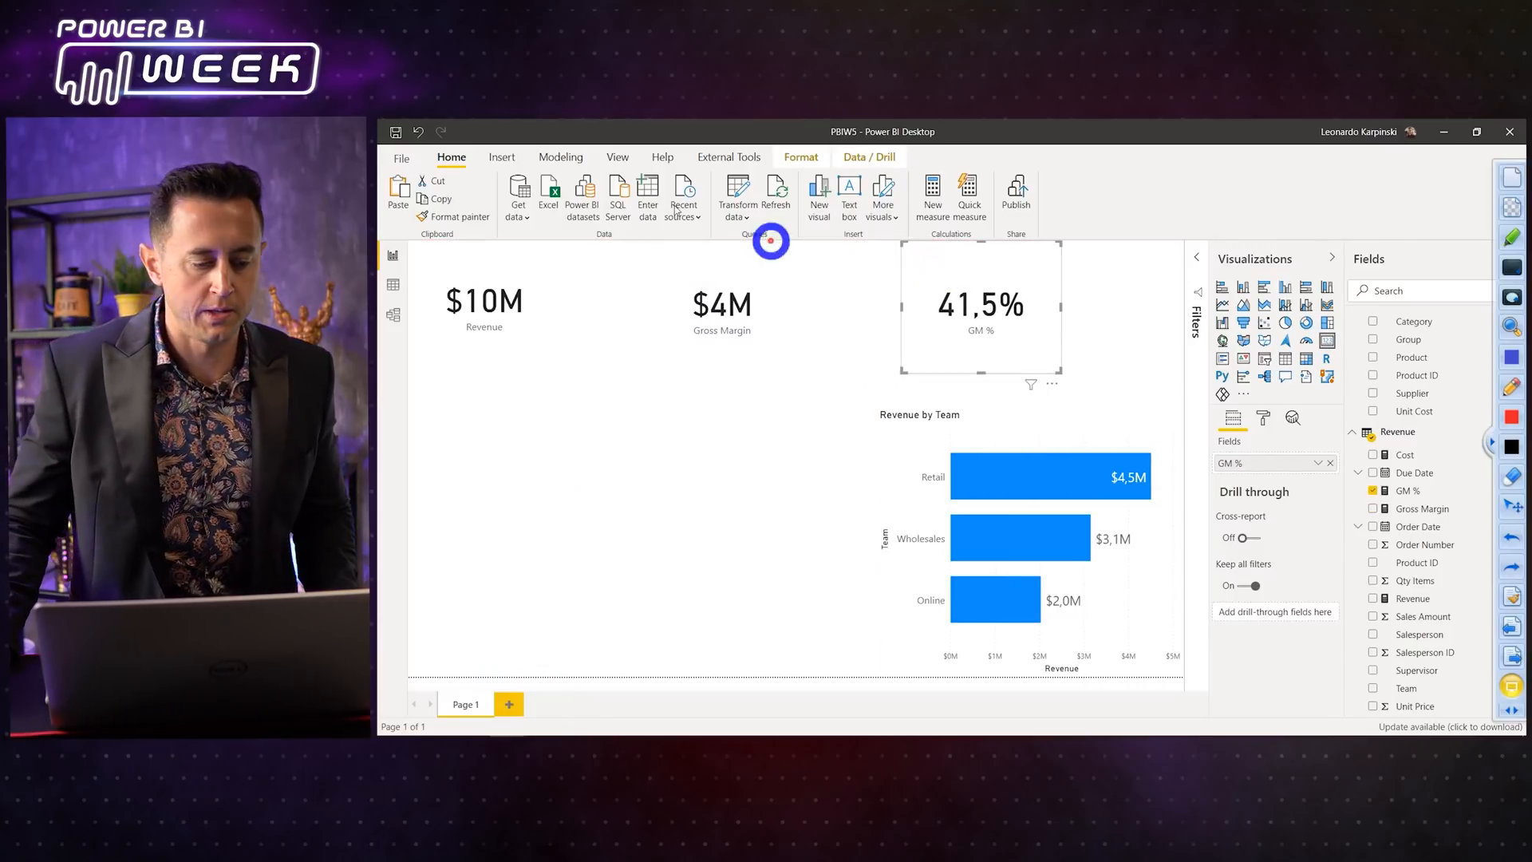
click(395, 133)
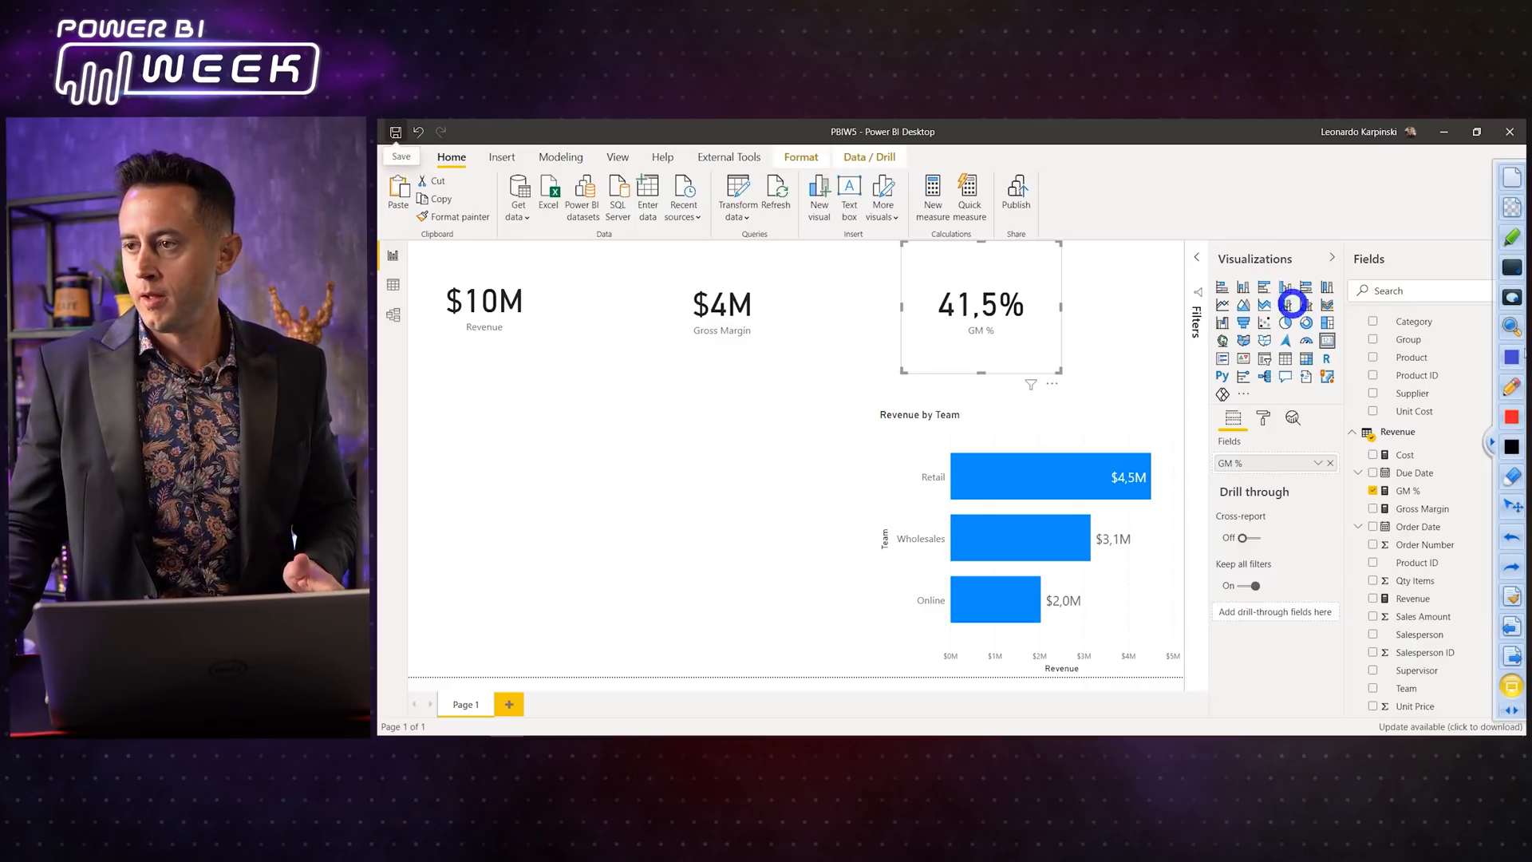
Step: Add Slide1.SVG from the Financial Dashboard's Assets folder as the page background image
click(798, 494)
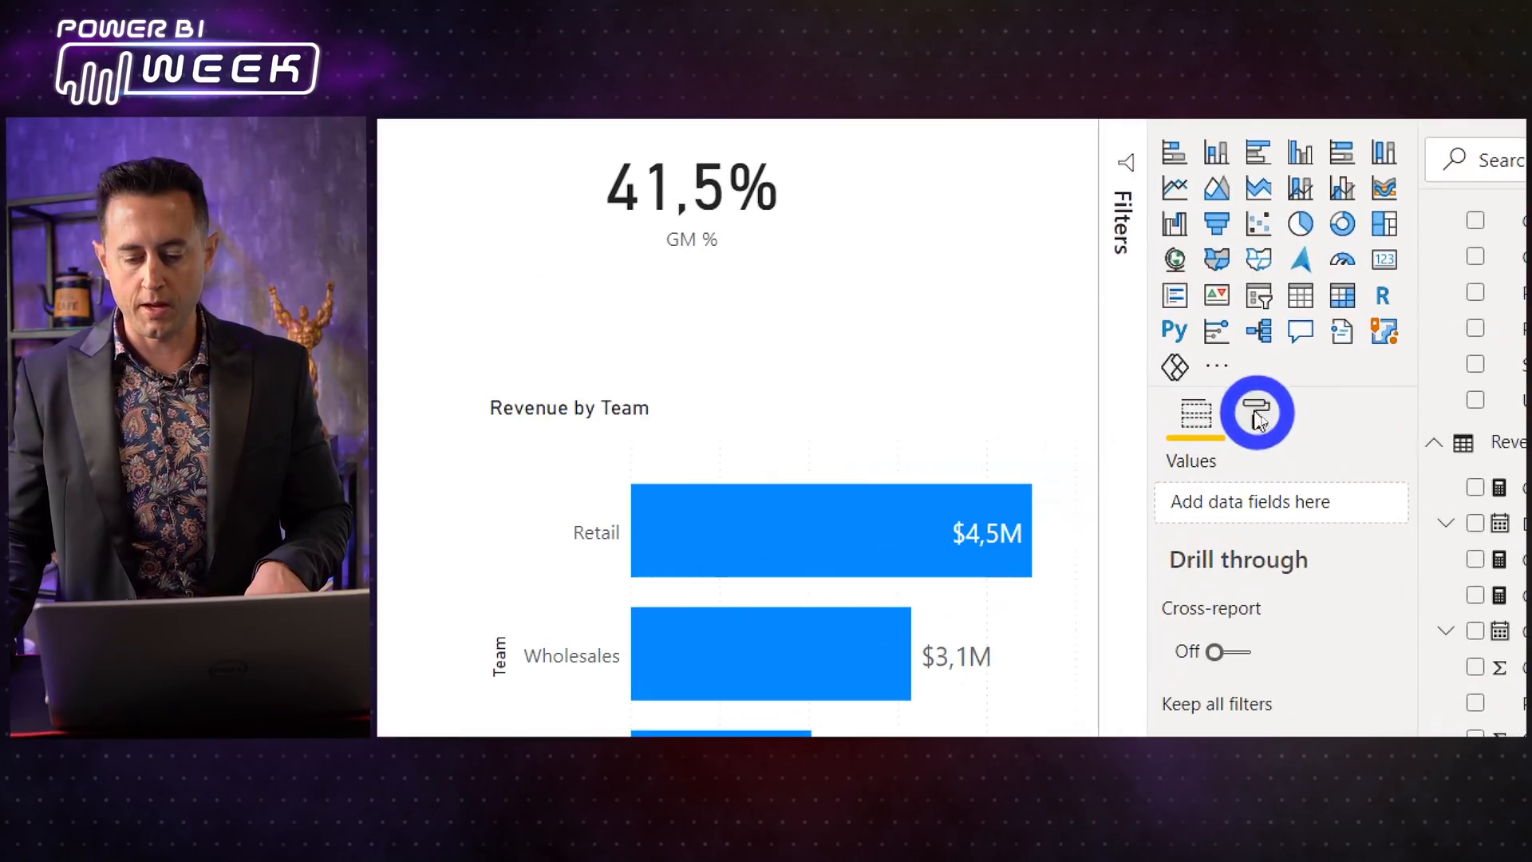
click(1256, 415)
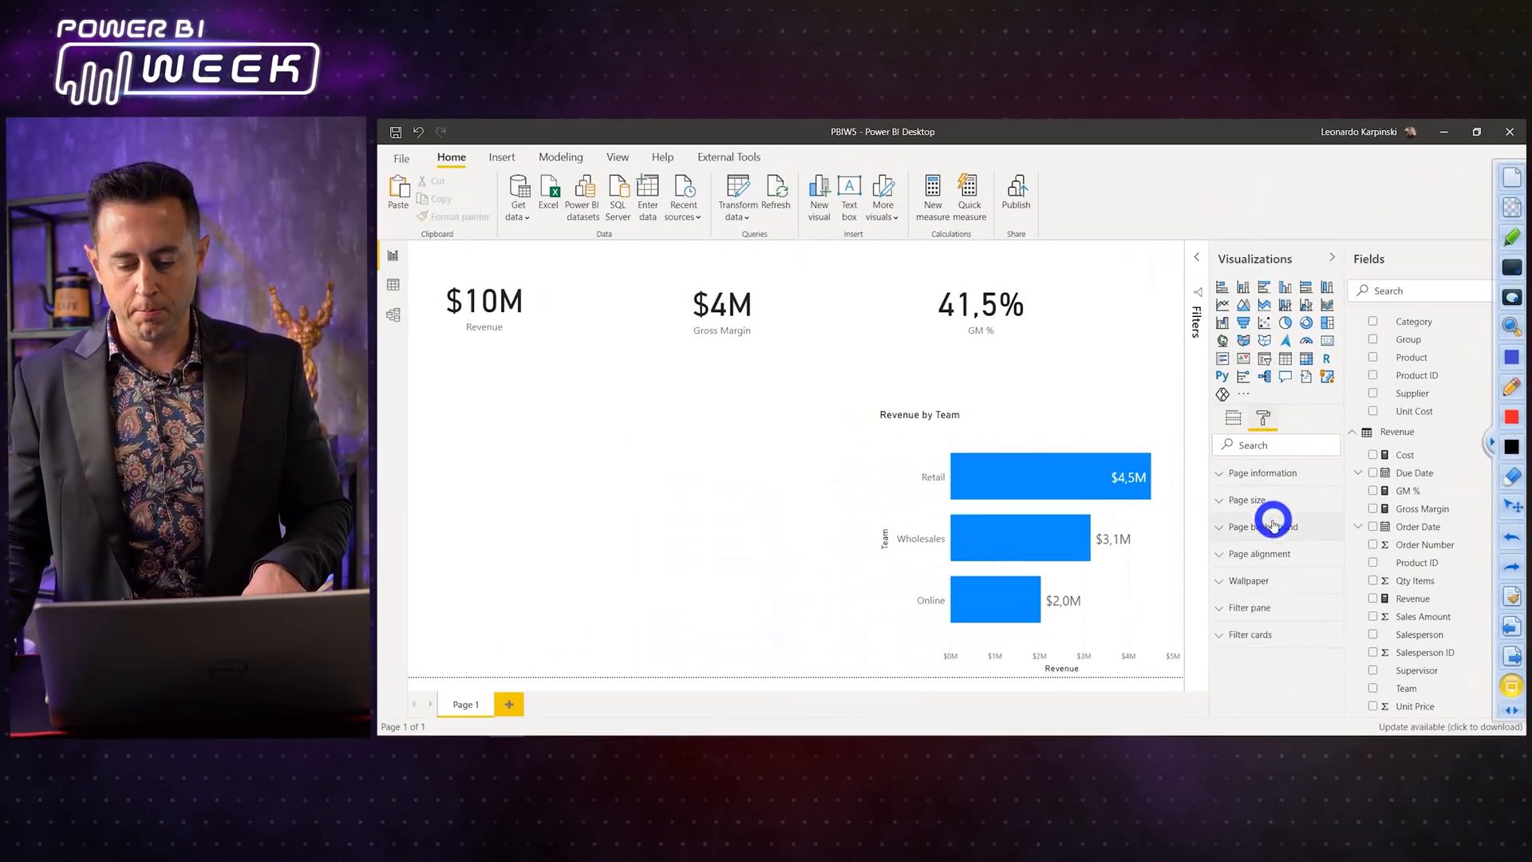
click(1269, 525)
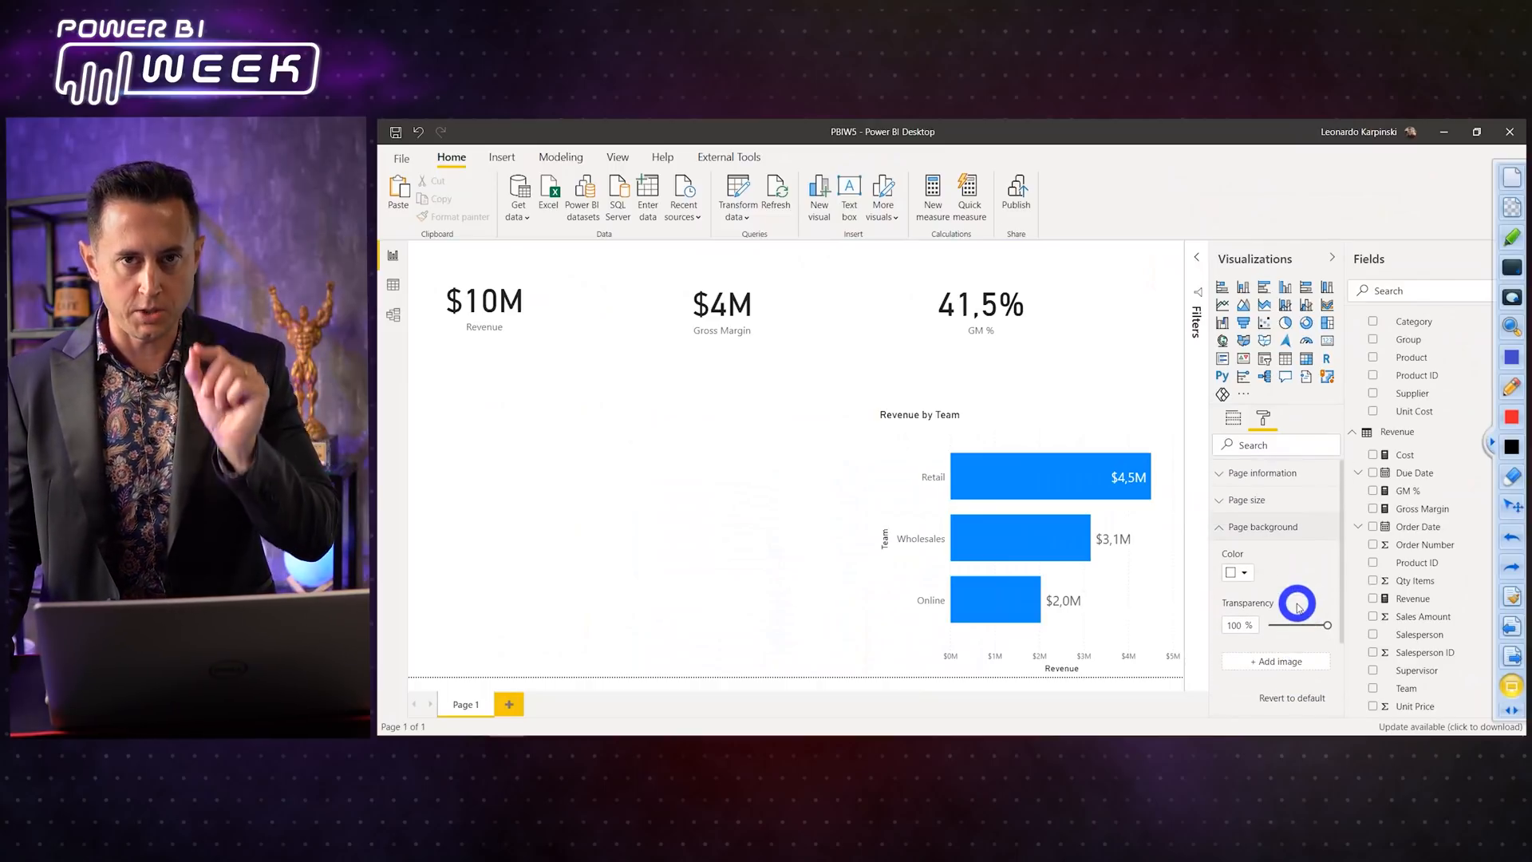
click(1279, 523)
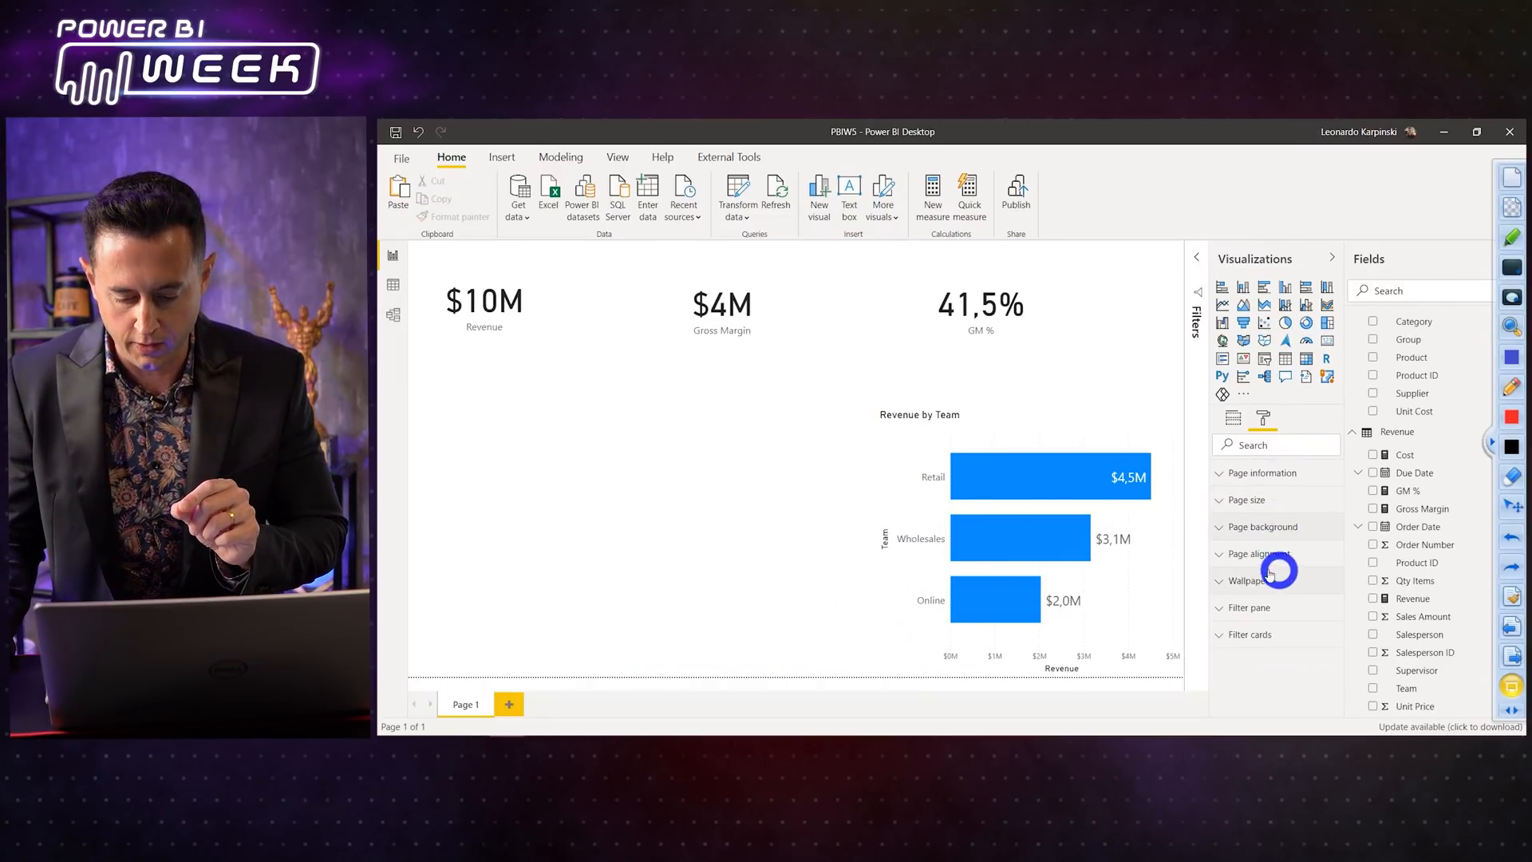
click(1281, 553)
click(1282, 553)
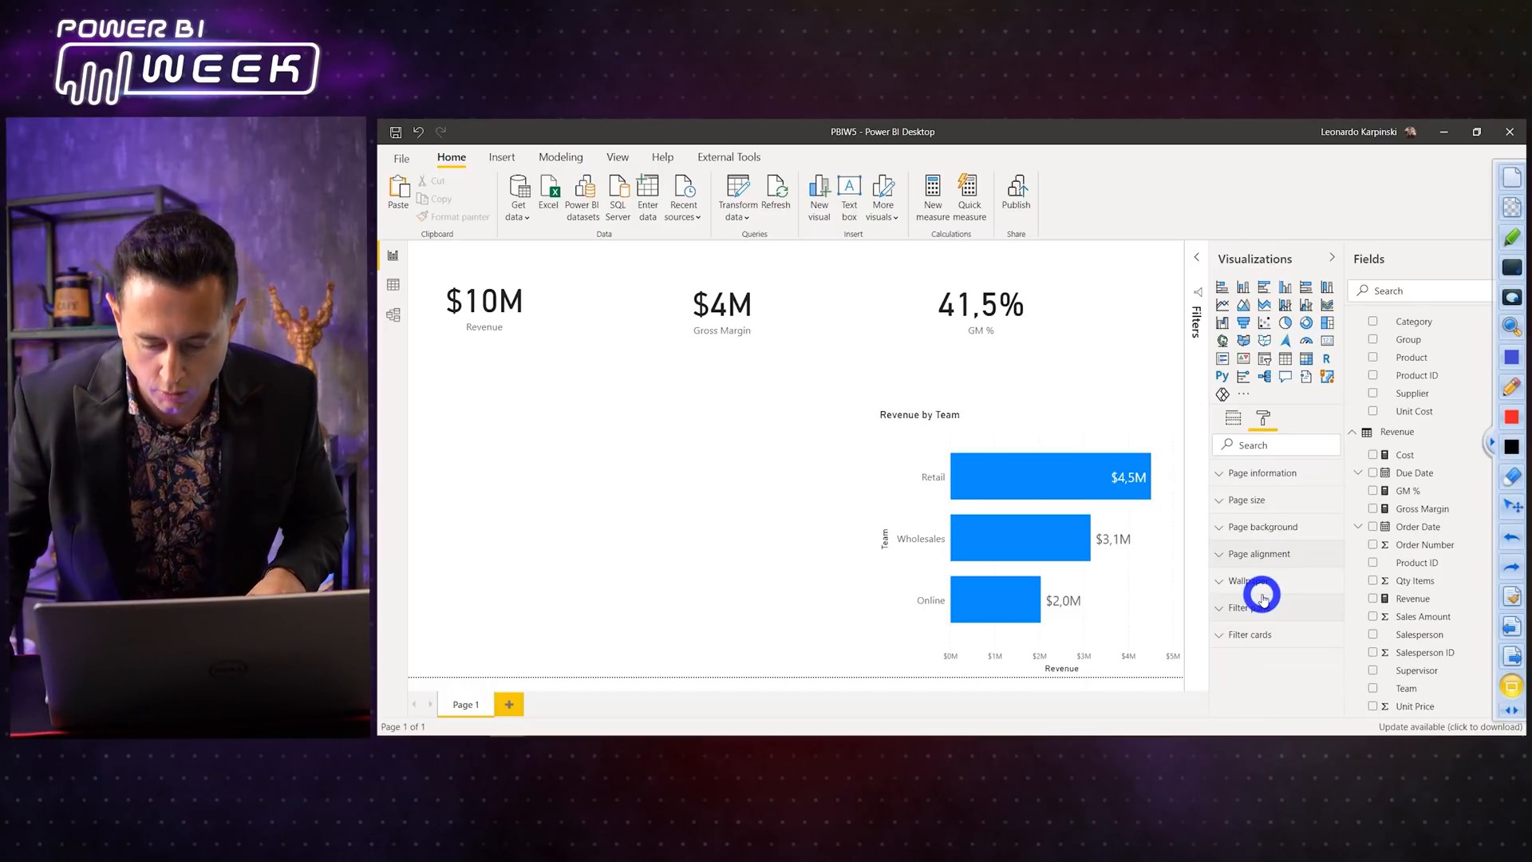
click(1264, 526)
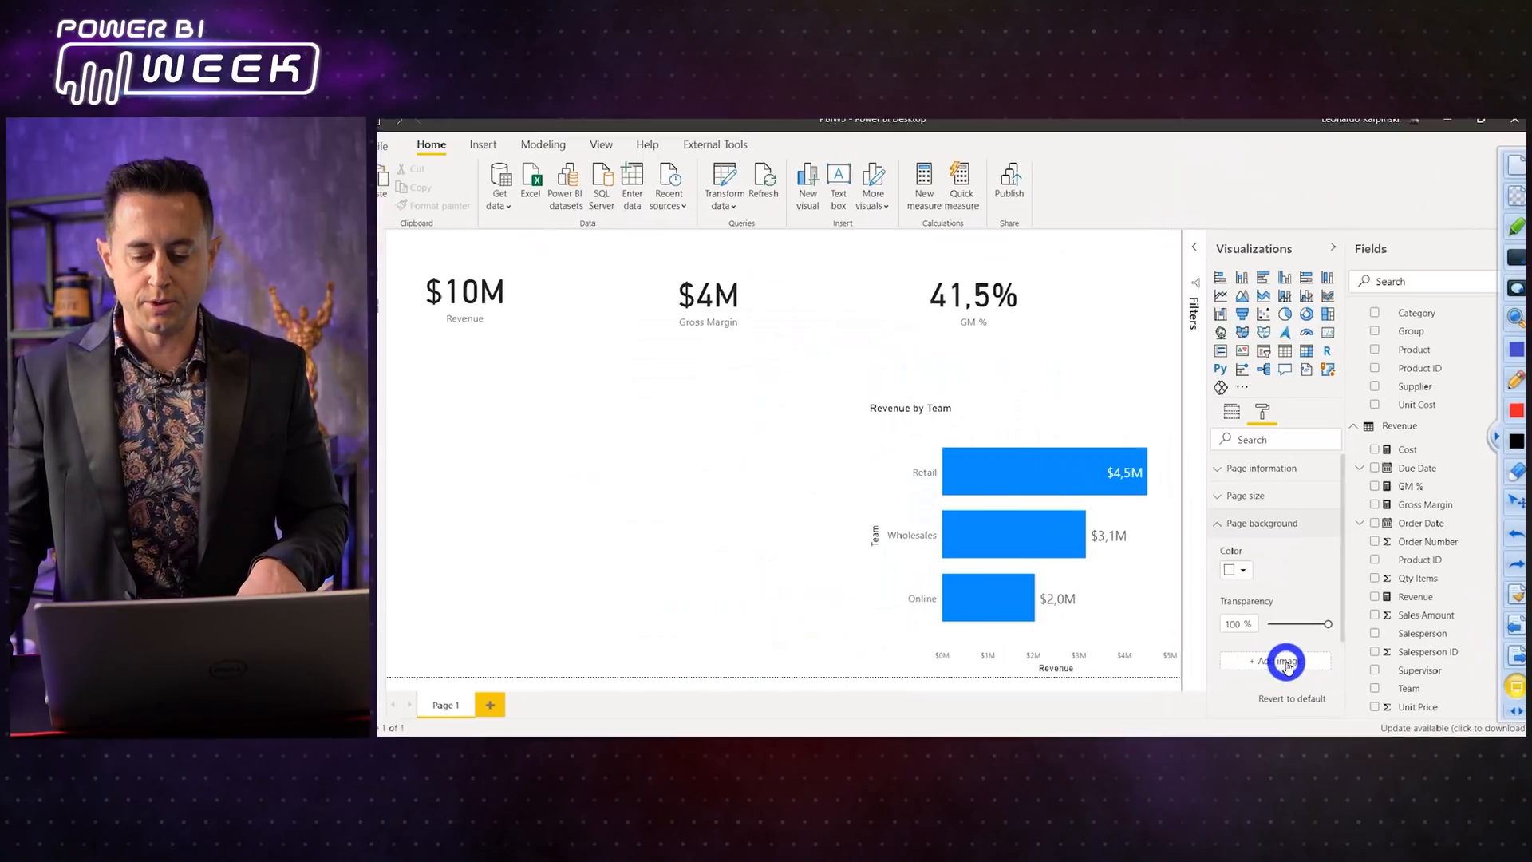
click(1286, 665)
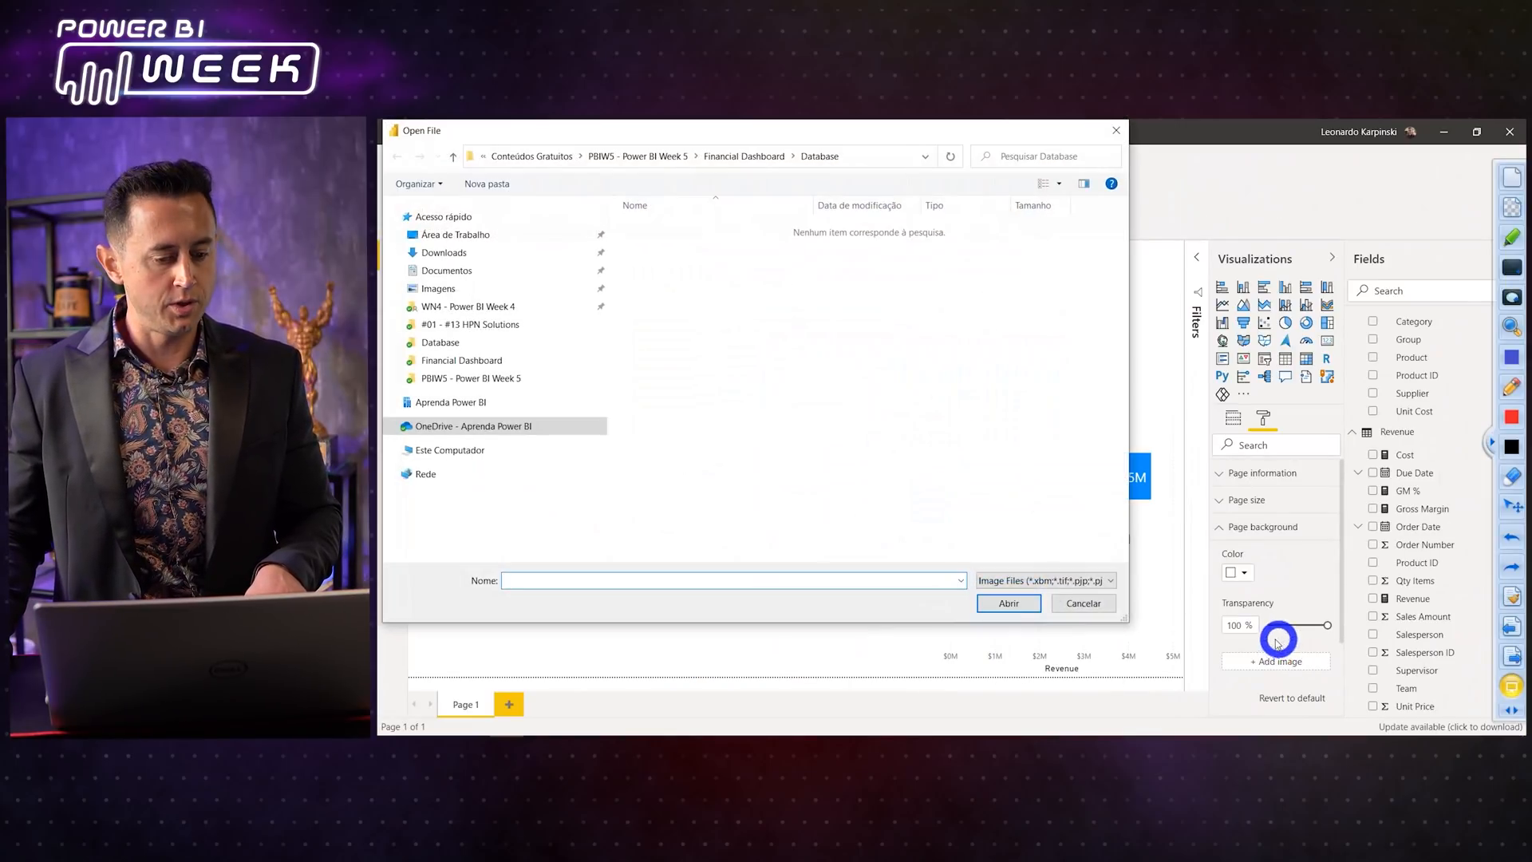
click(742, 156)
double_click(686, 230)
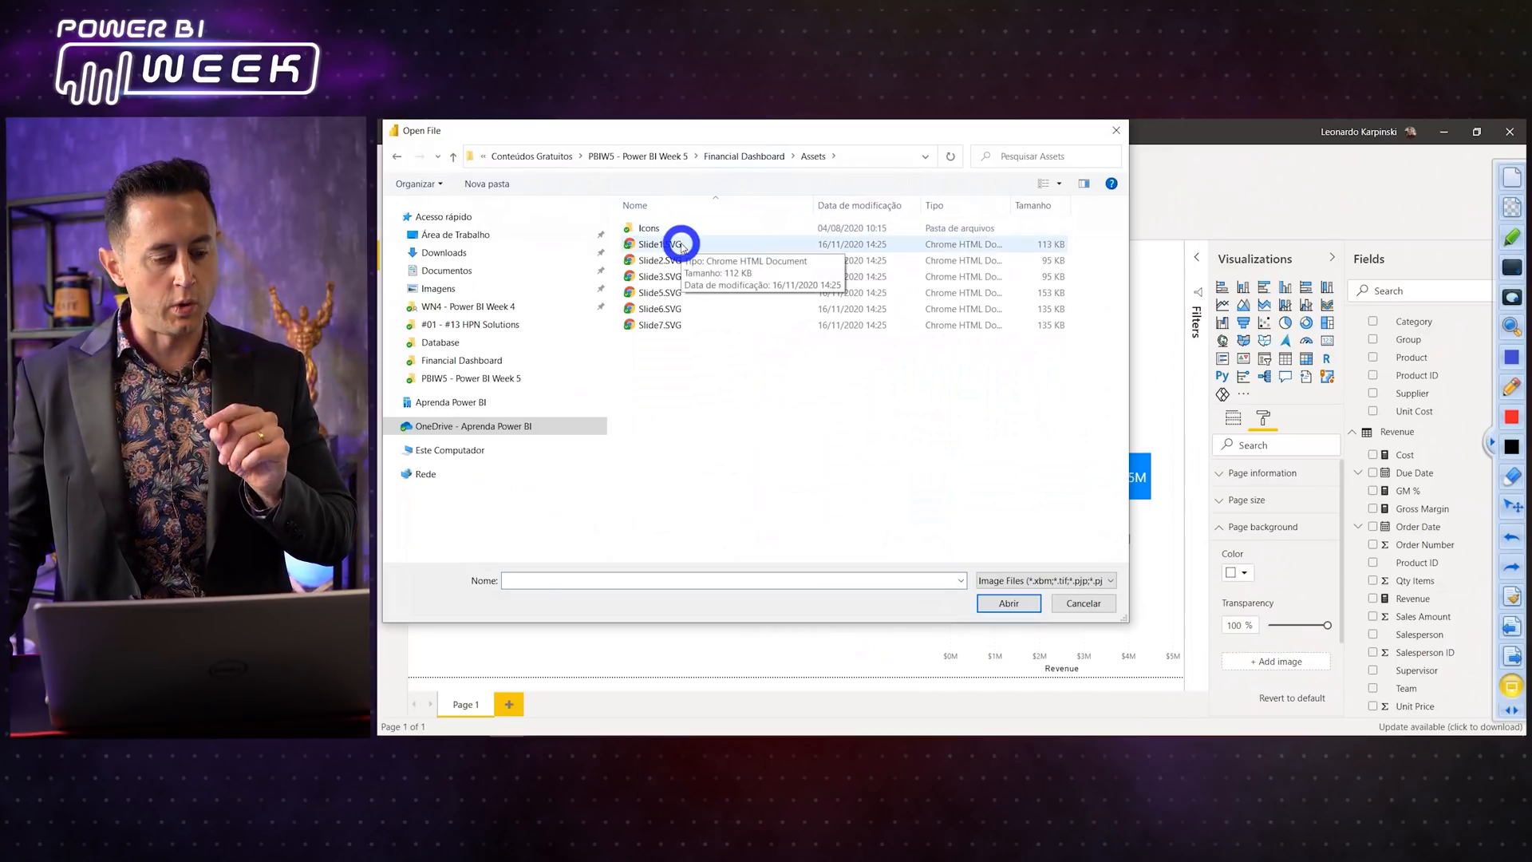
double_click(680, 244)
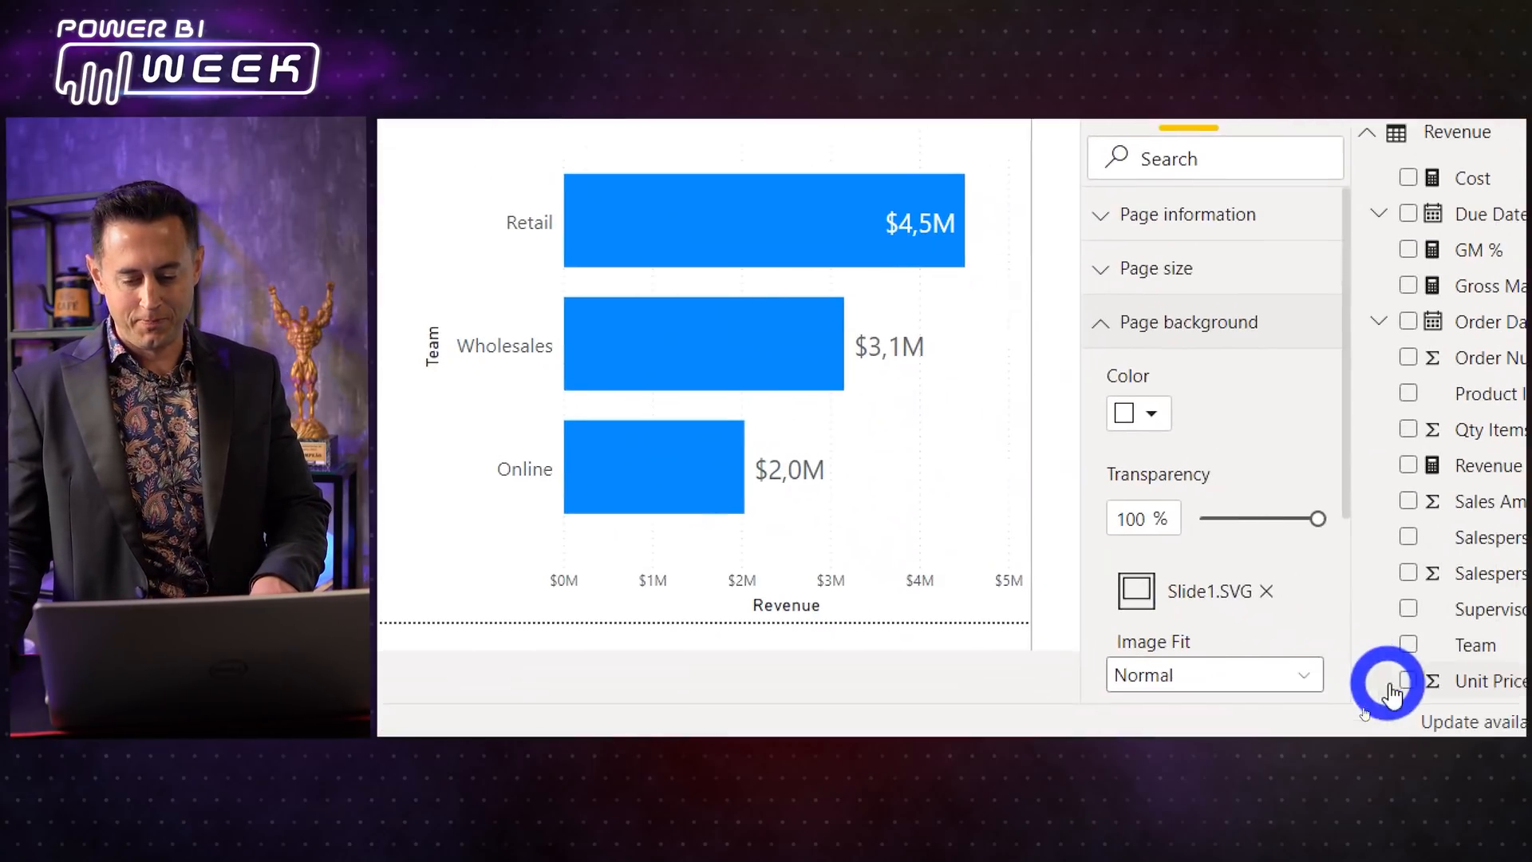
Step: Set the page background's transparency to 0% and its image fit to Fit
drag(1317, 519, 1181, 517)
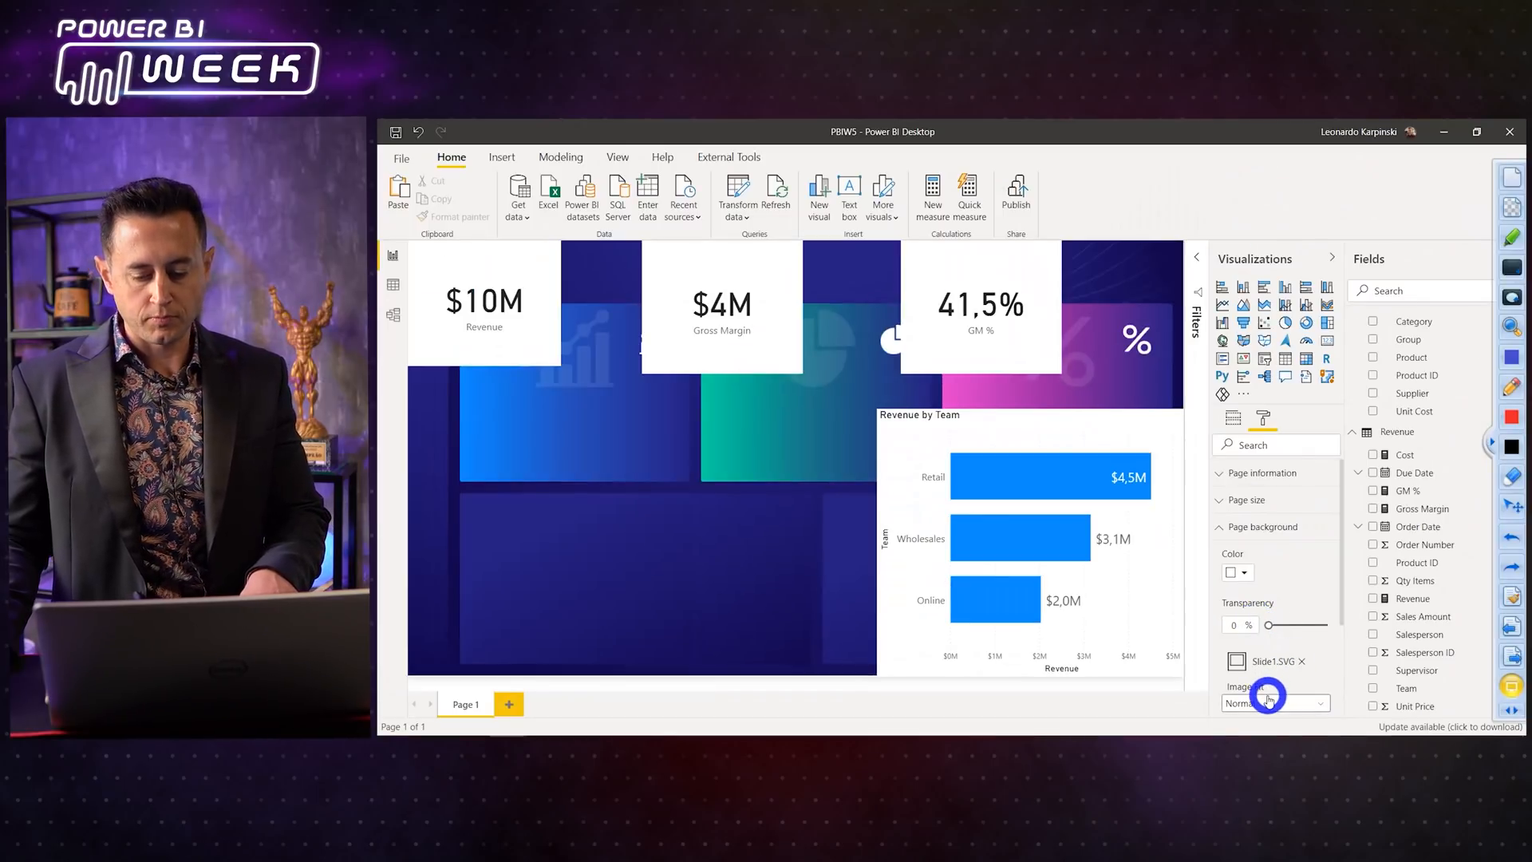
scroll(1271, 692, down, 2)
click(1272, 629)
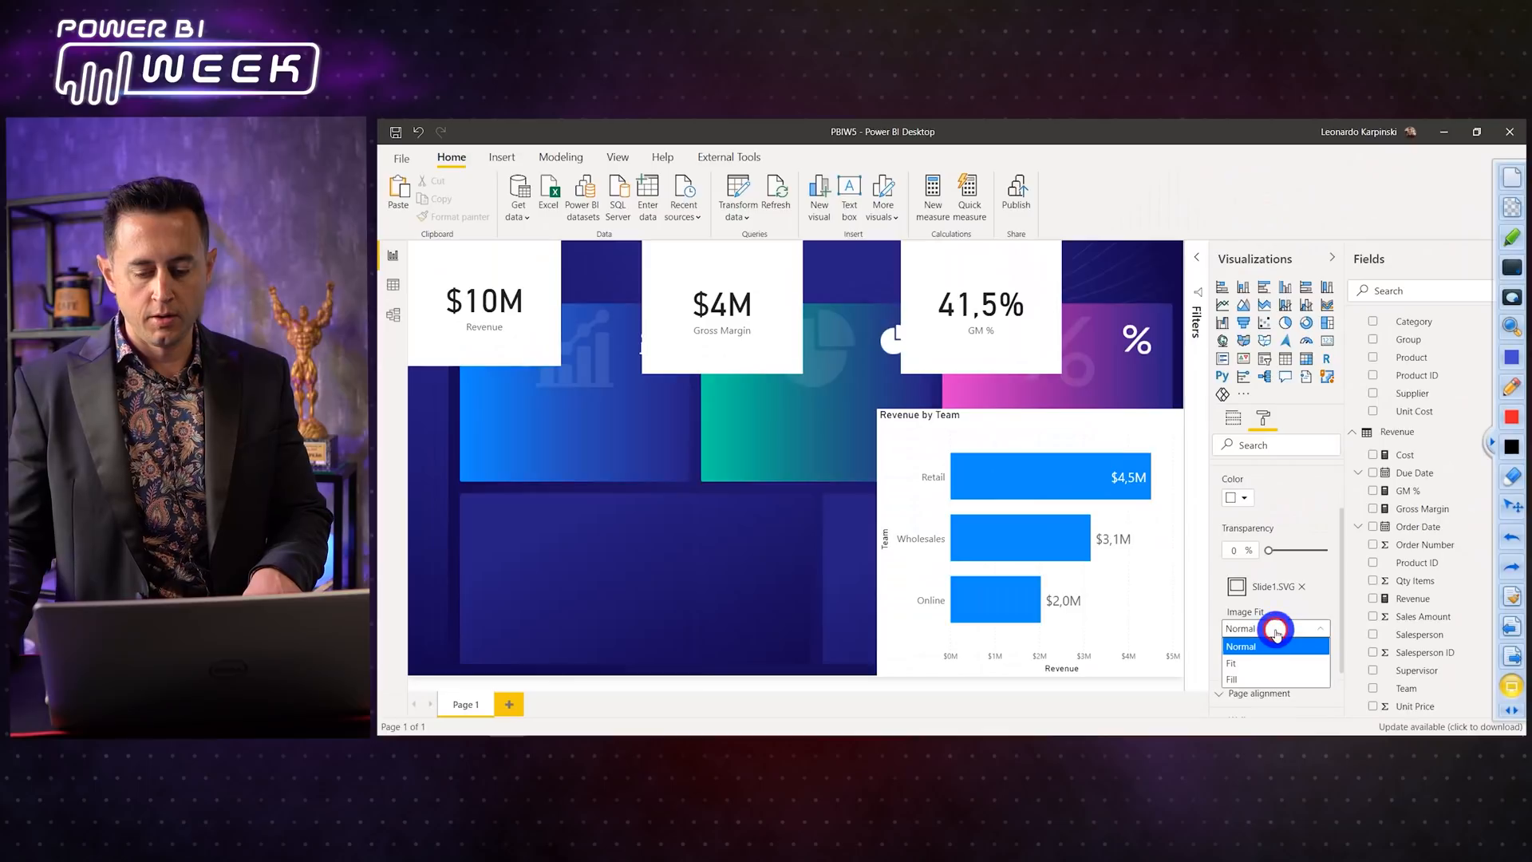
click(1267, 663)
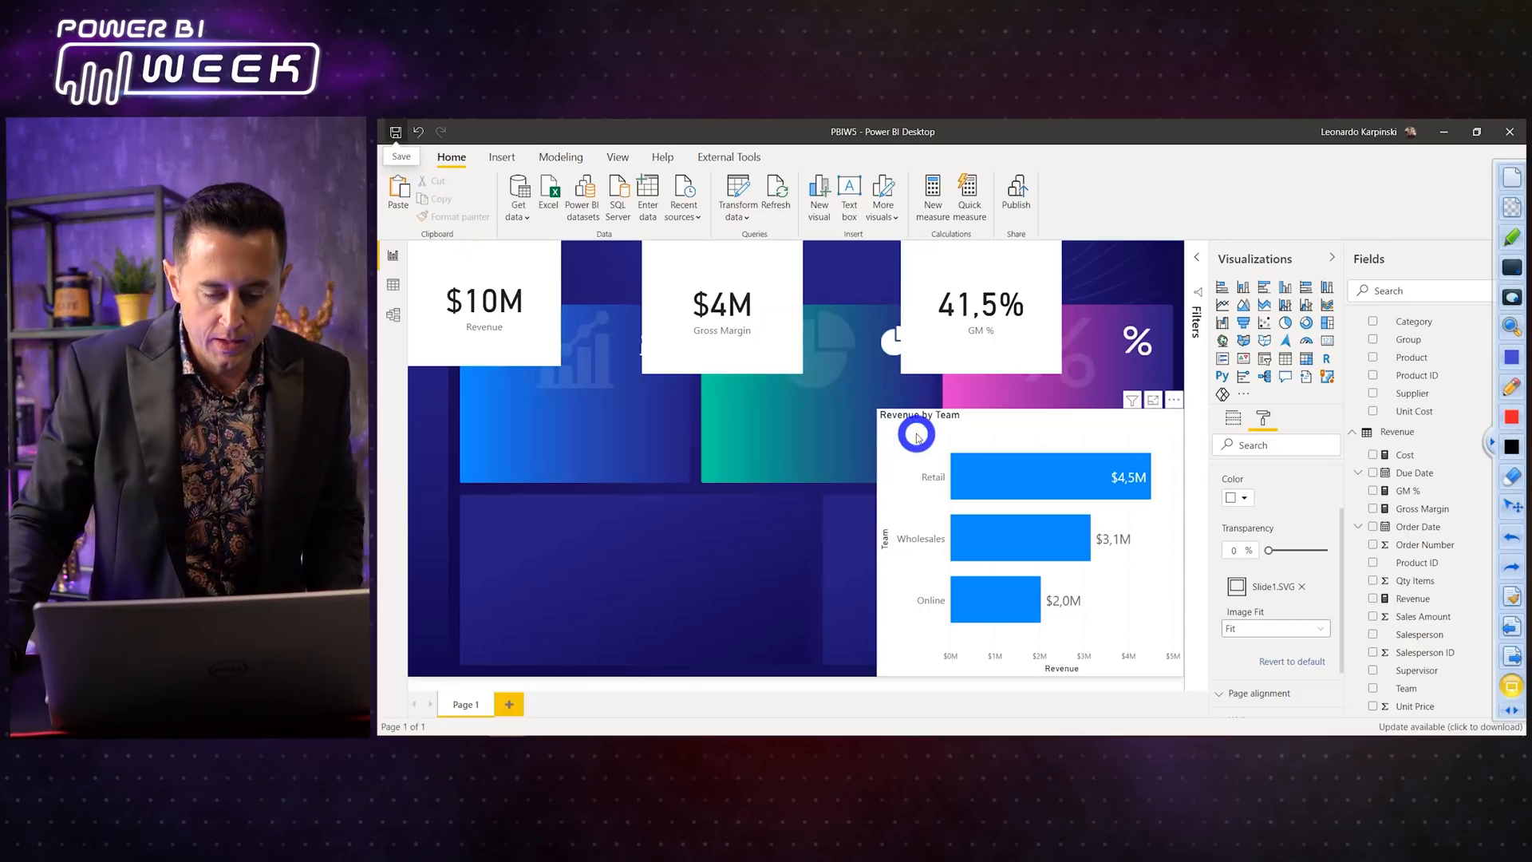
Step: Move the Revenue by Team chart toward the page's middle and add Category as its legend
drag(918, 432, 741, 418)
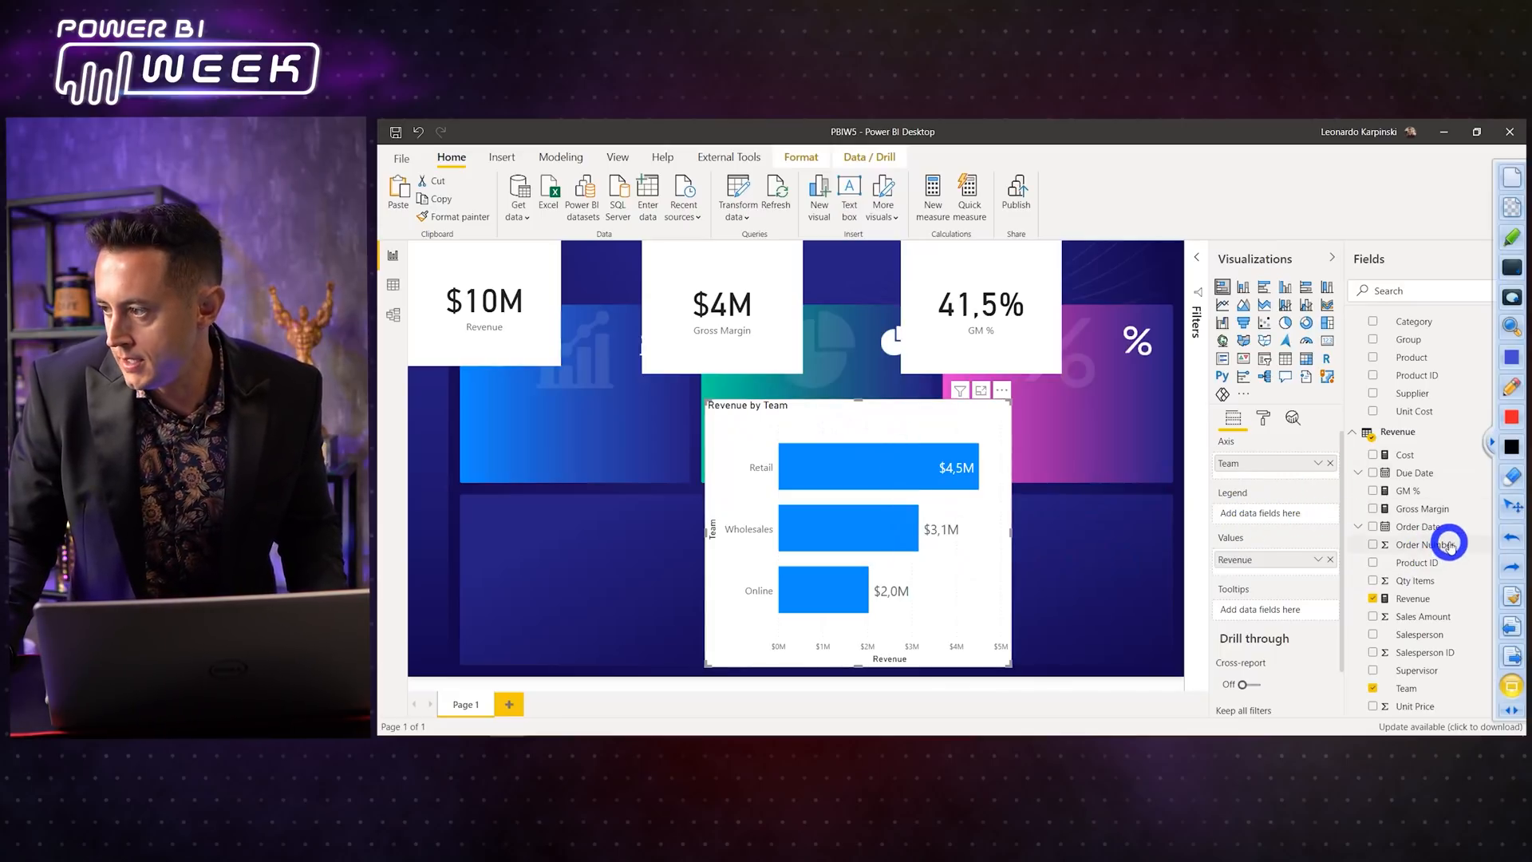
scroll(1409, 477, up, 1)
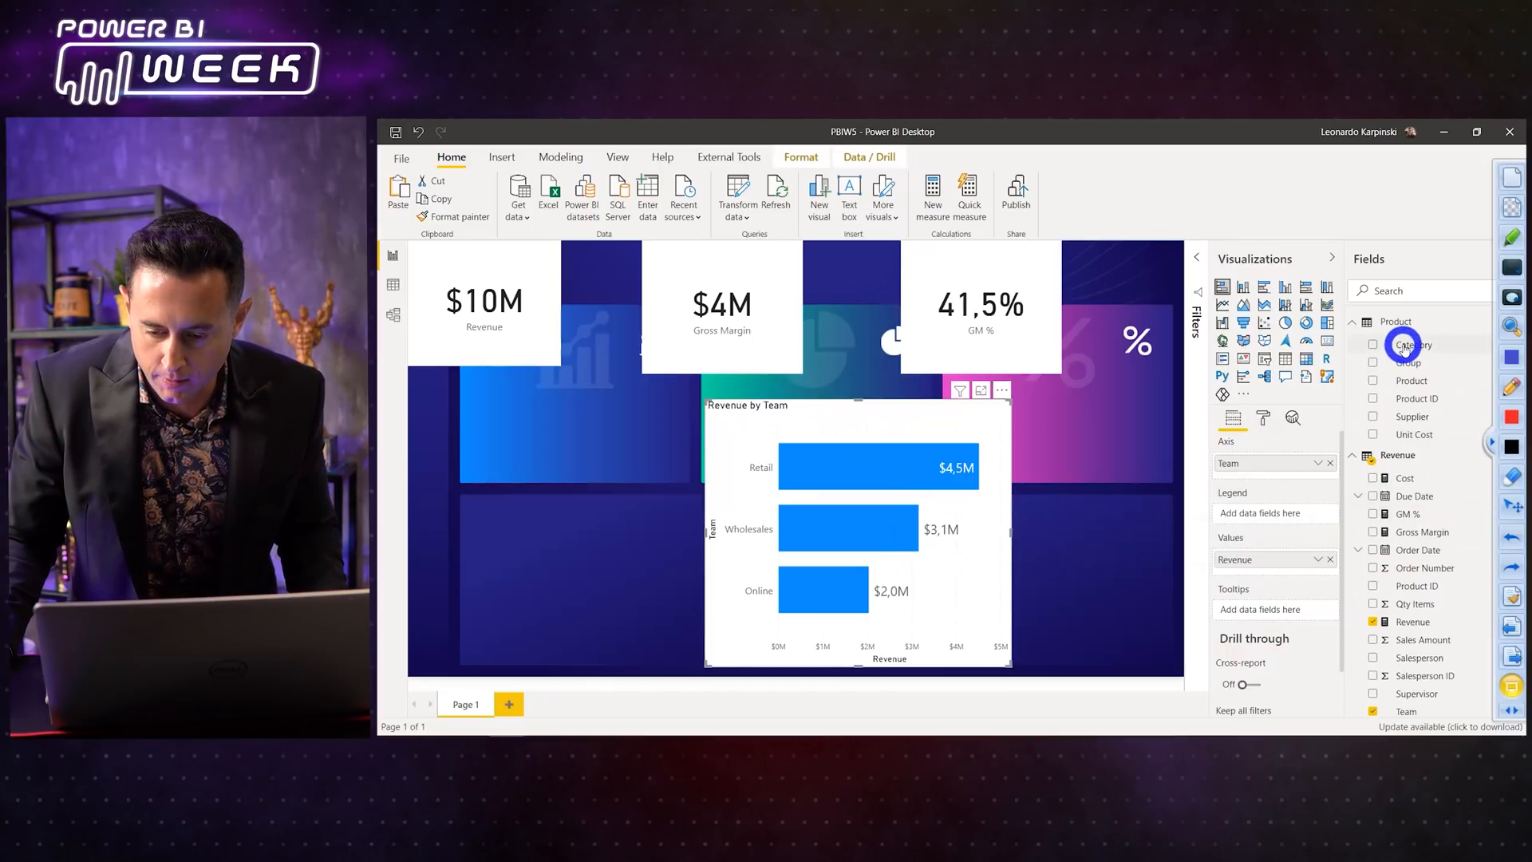
drag(1404, 348, 1256, 520)
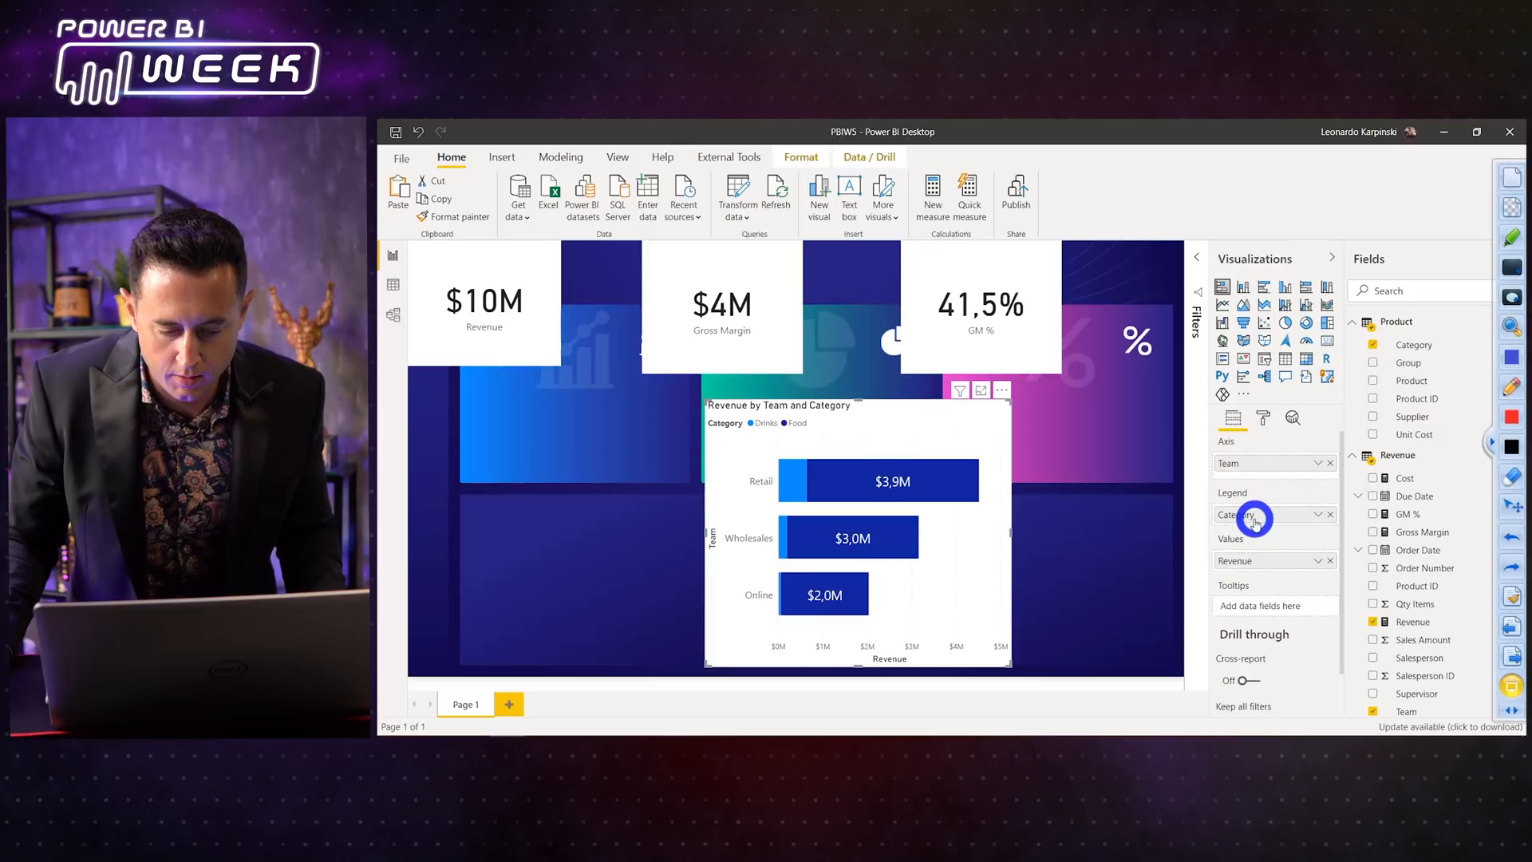
Step: Check the Revenue table's rows in the data view, and make the Revenue by Team and Category chart wider and shorter
mouse_move(780, 479)
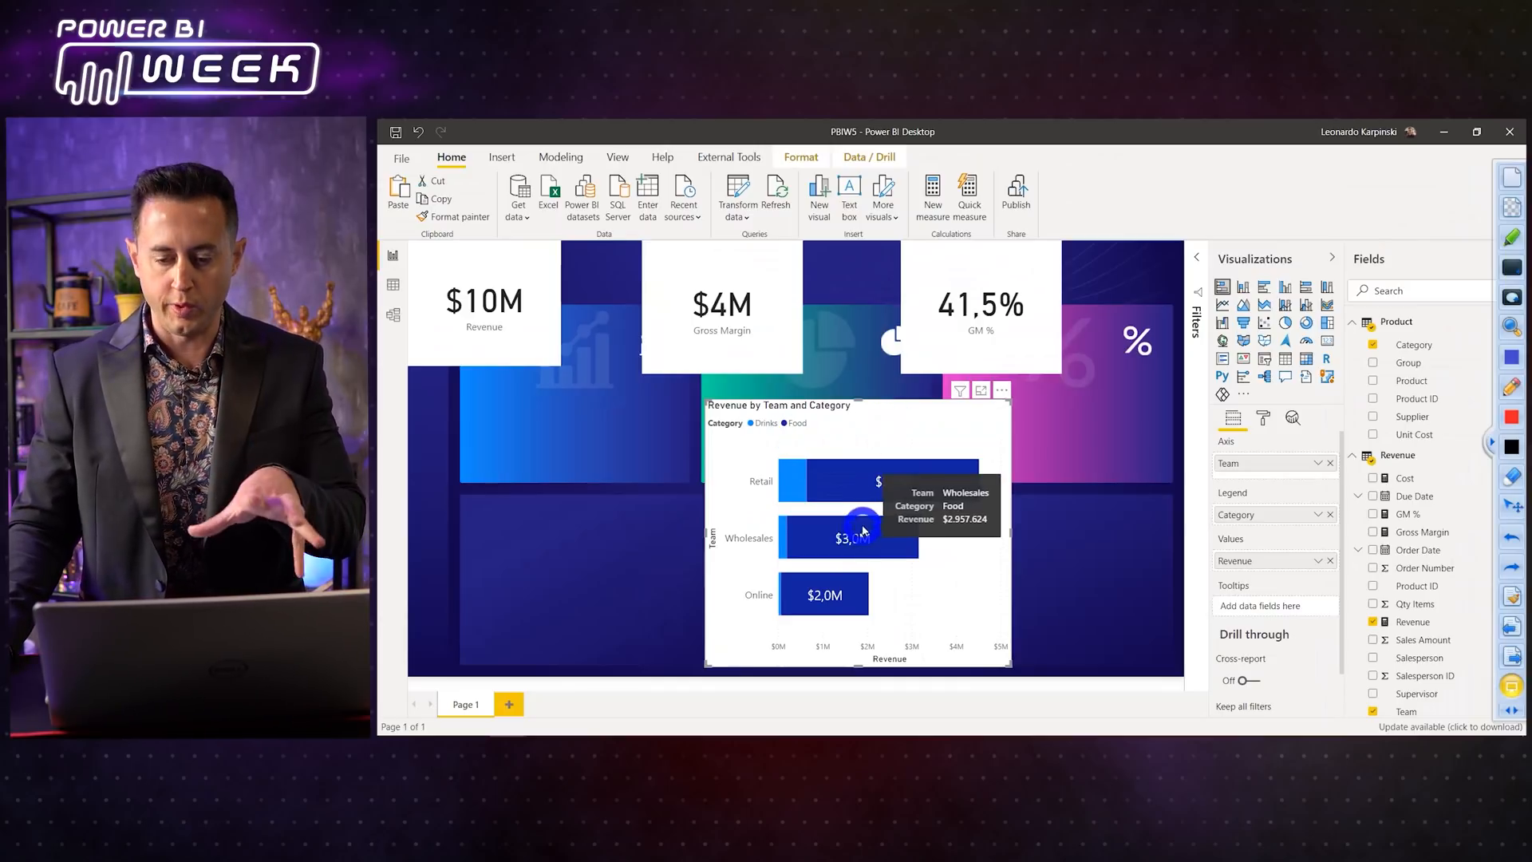
click(393, 283)
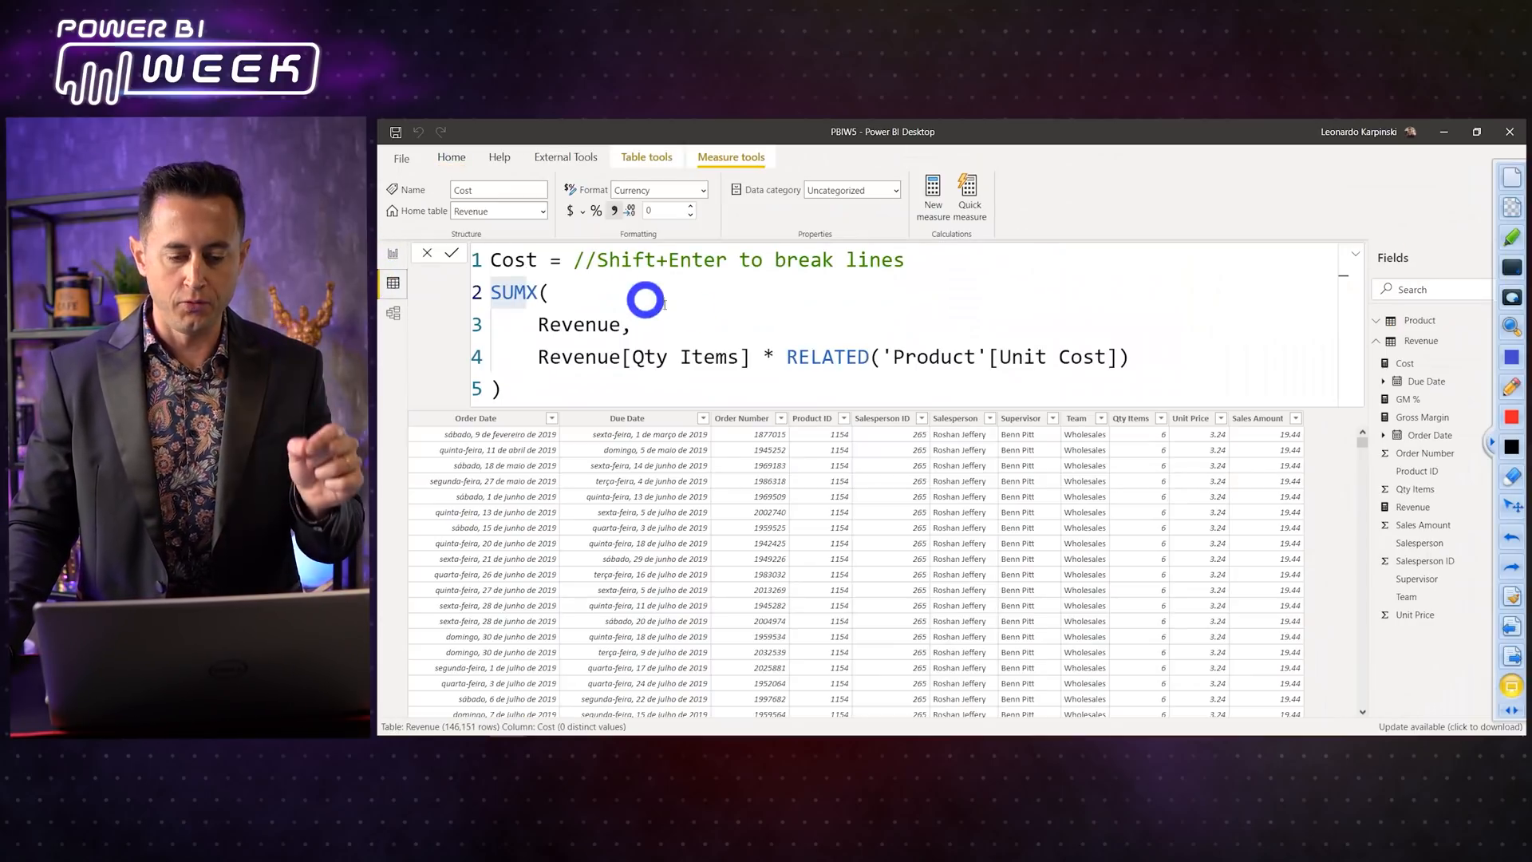
click(973, 318)
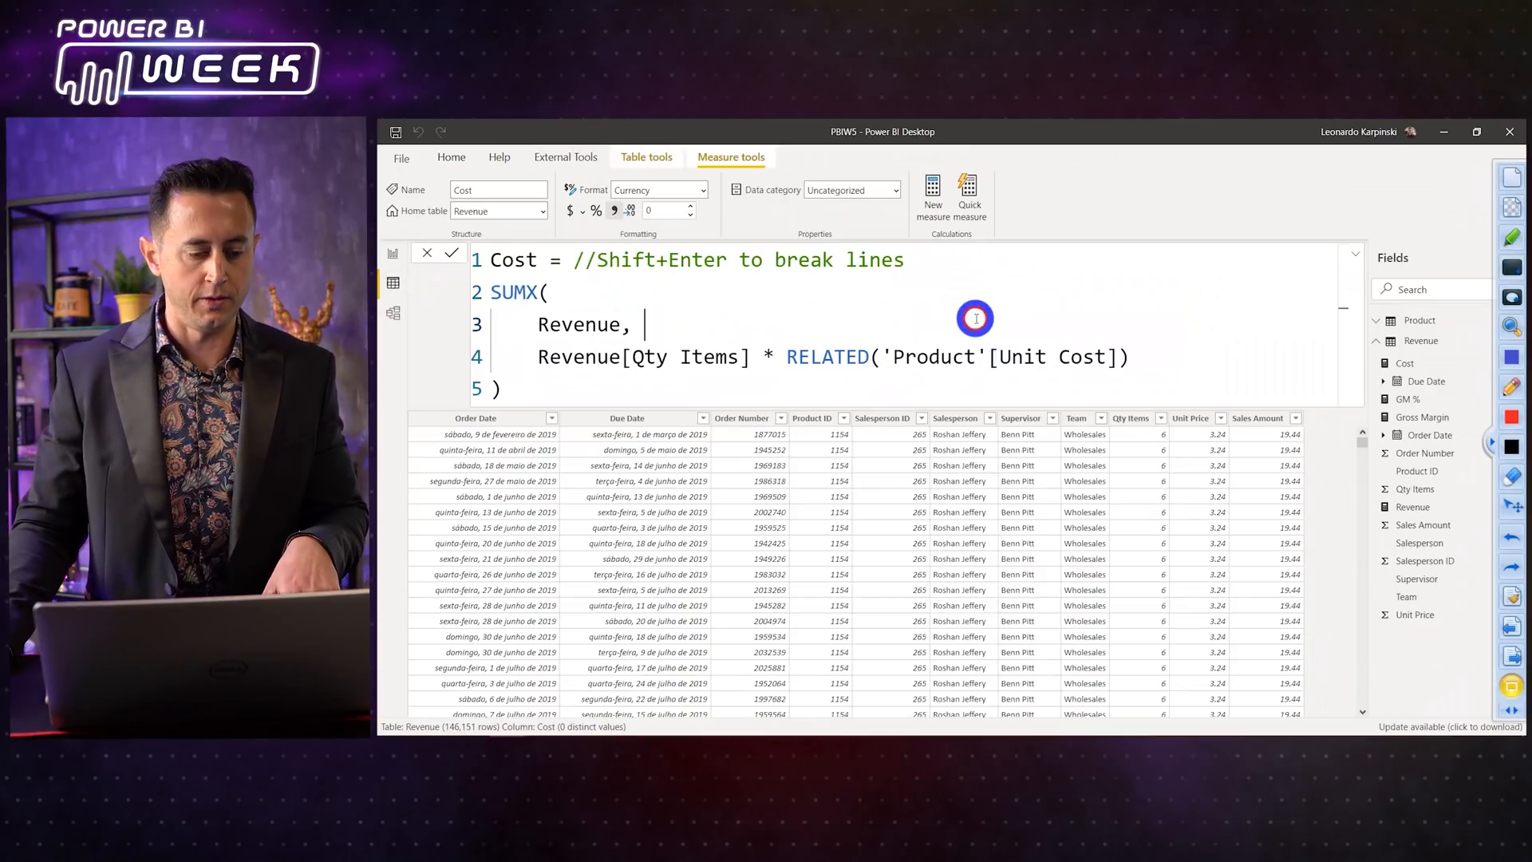
scroll(974, 318, down, 2)
click(392, 254)
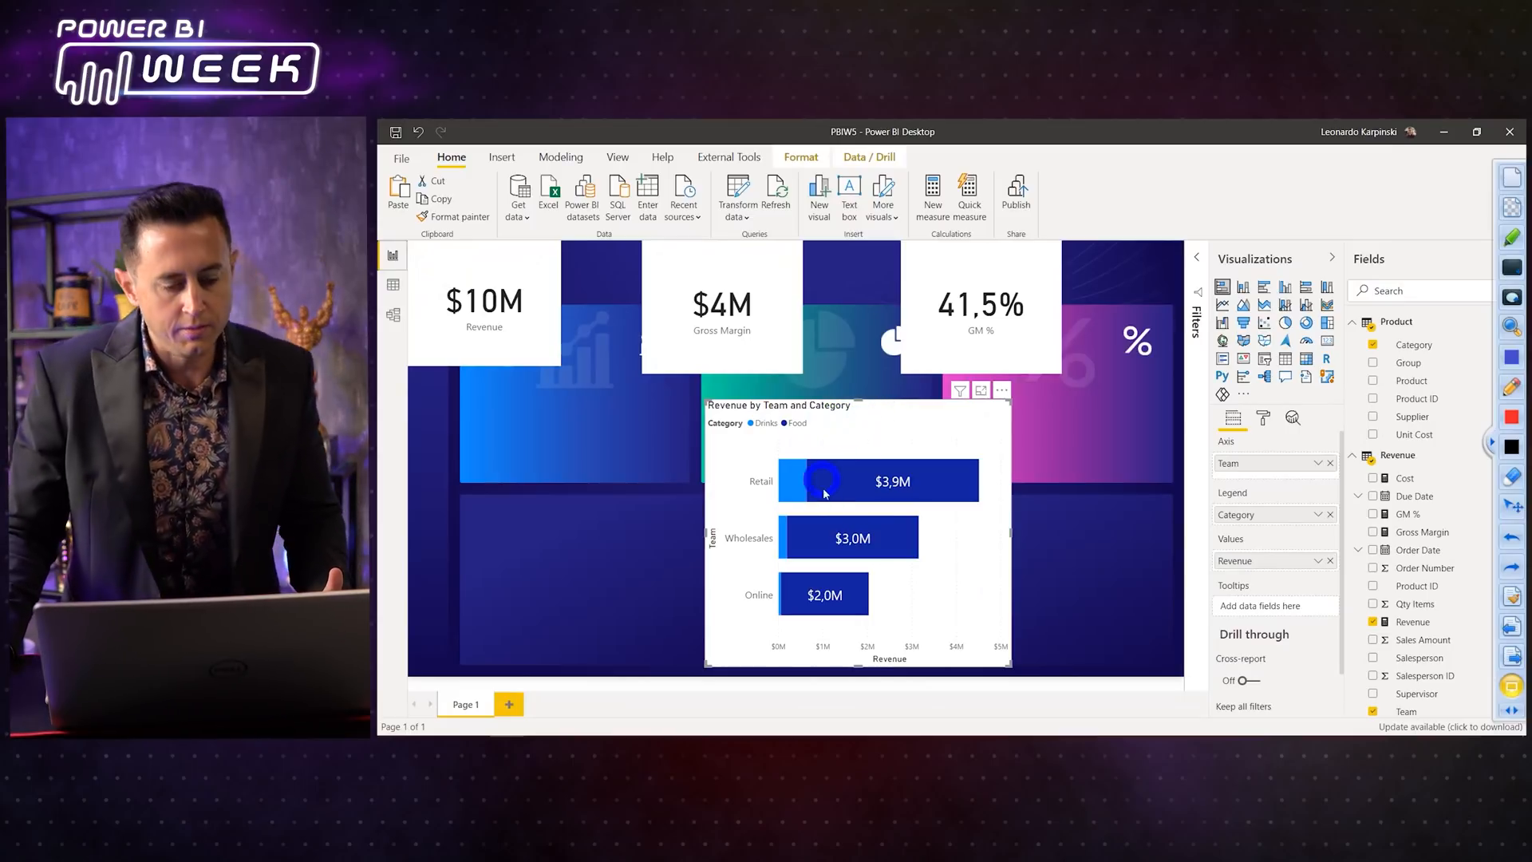
drag(705, 400, 563, 482)
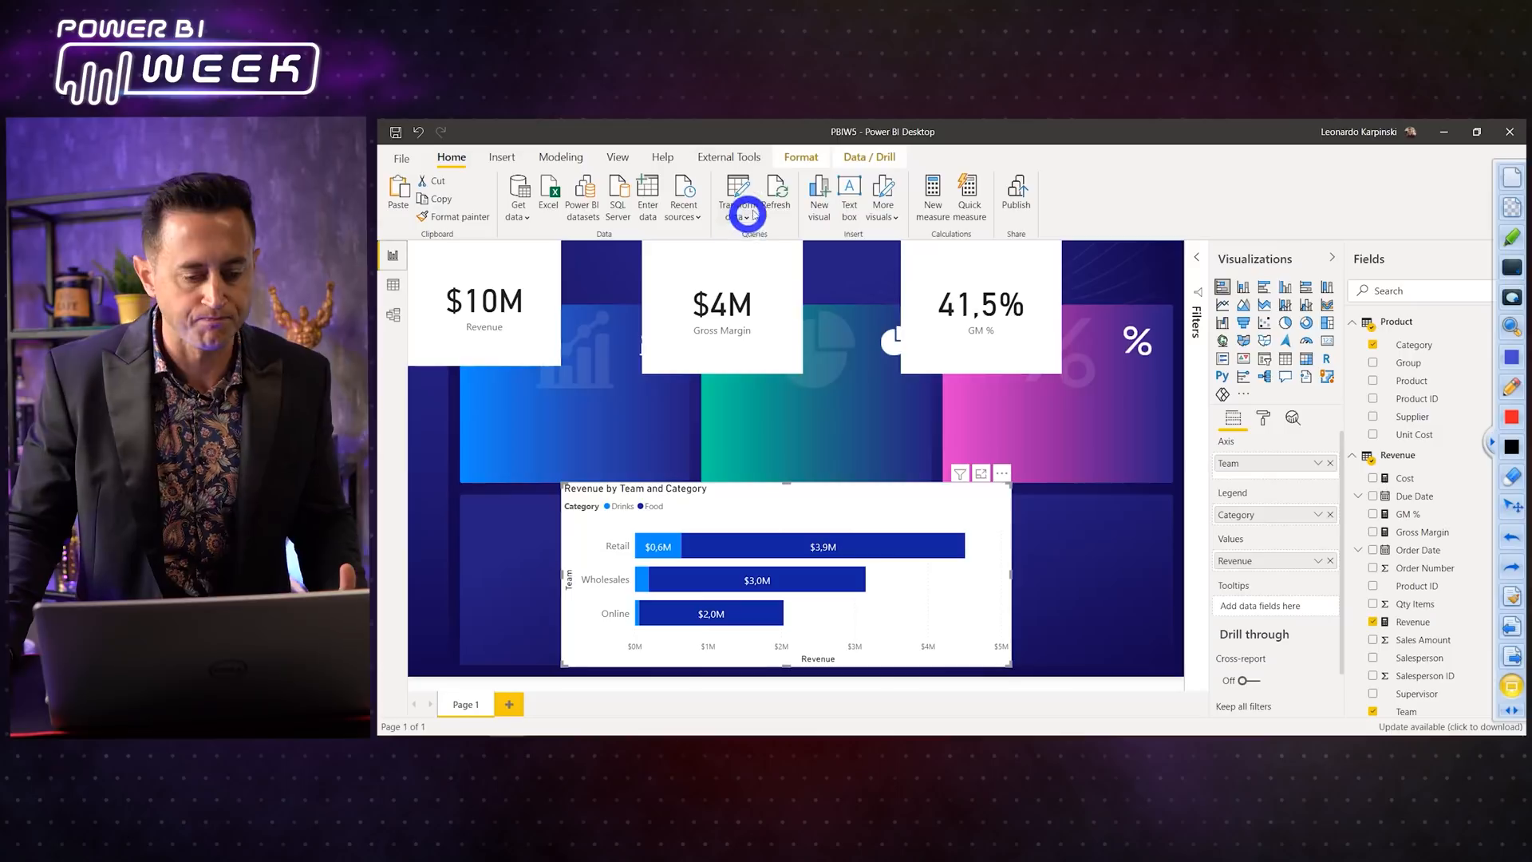
Step: Review the current theme's name and colors, advanced, text and visuals customization settings
click(621, 159)
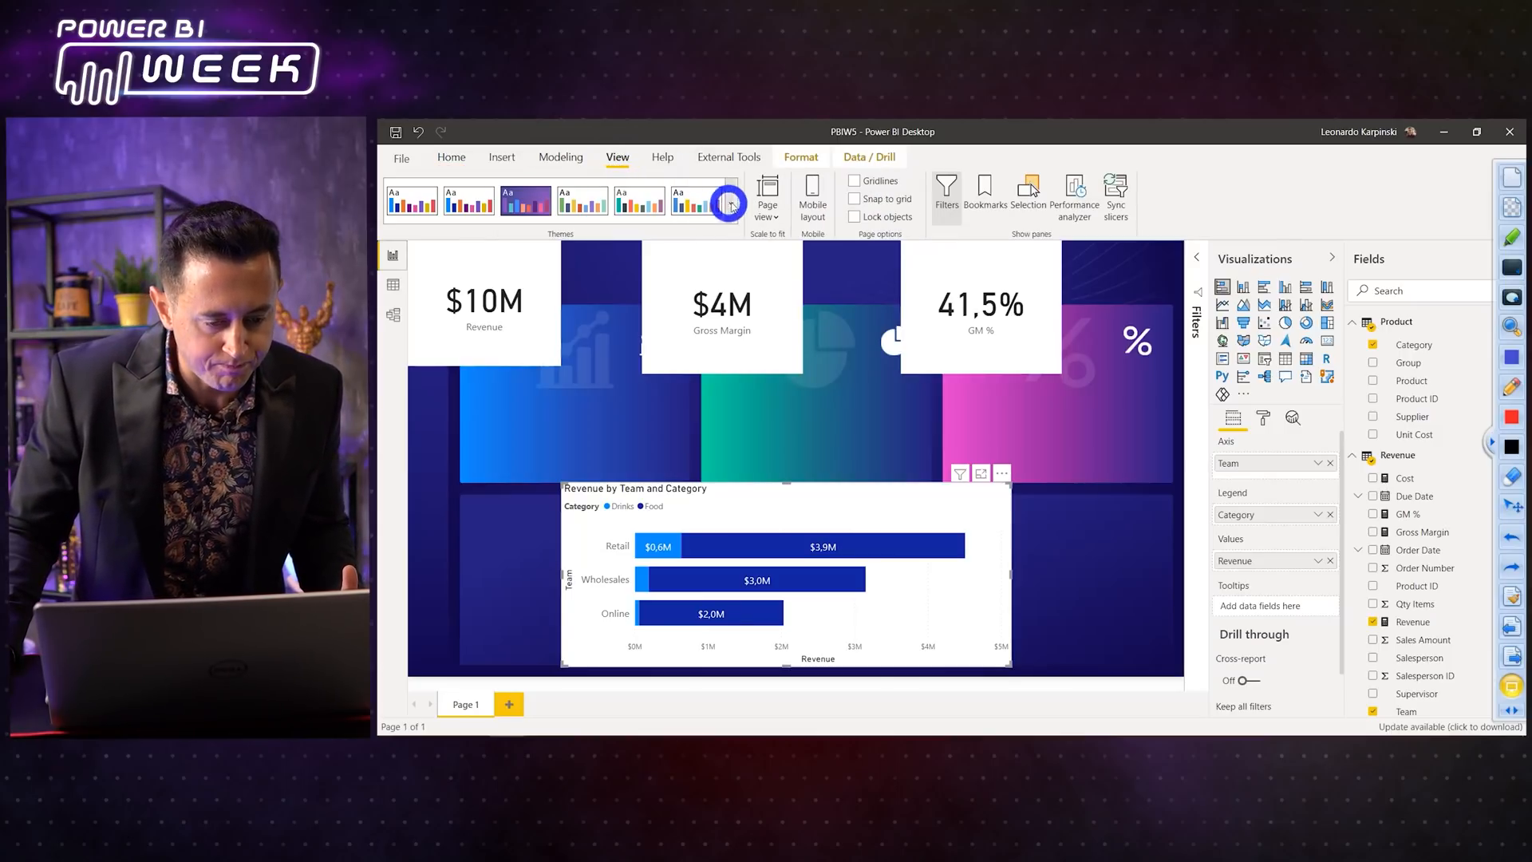
click(734, 199)
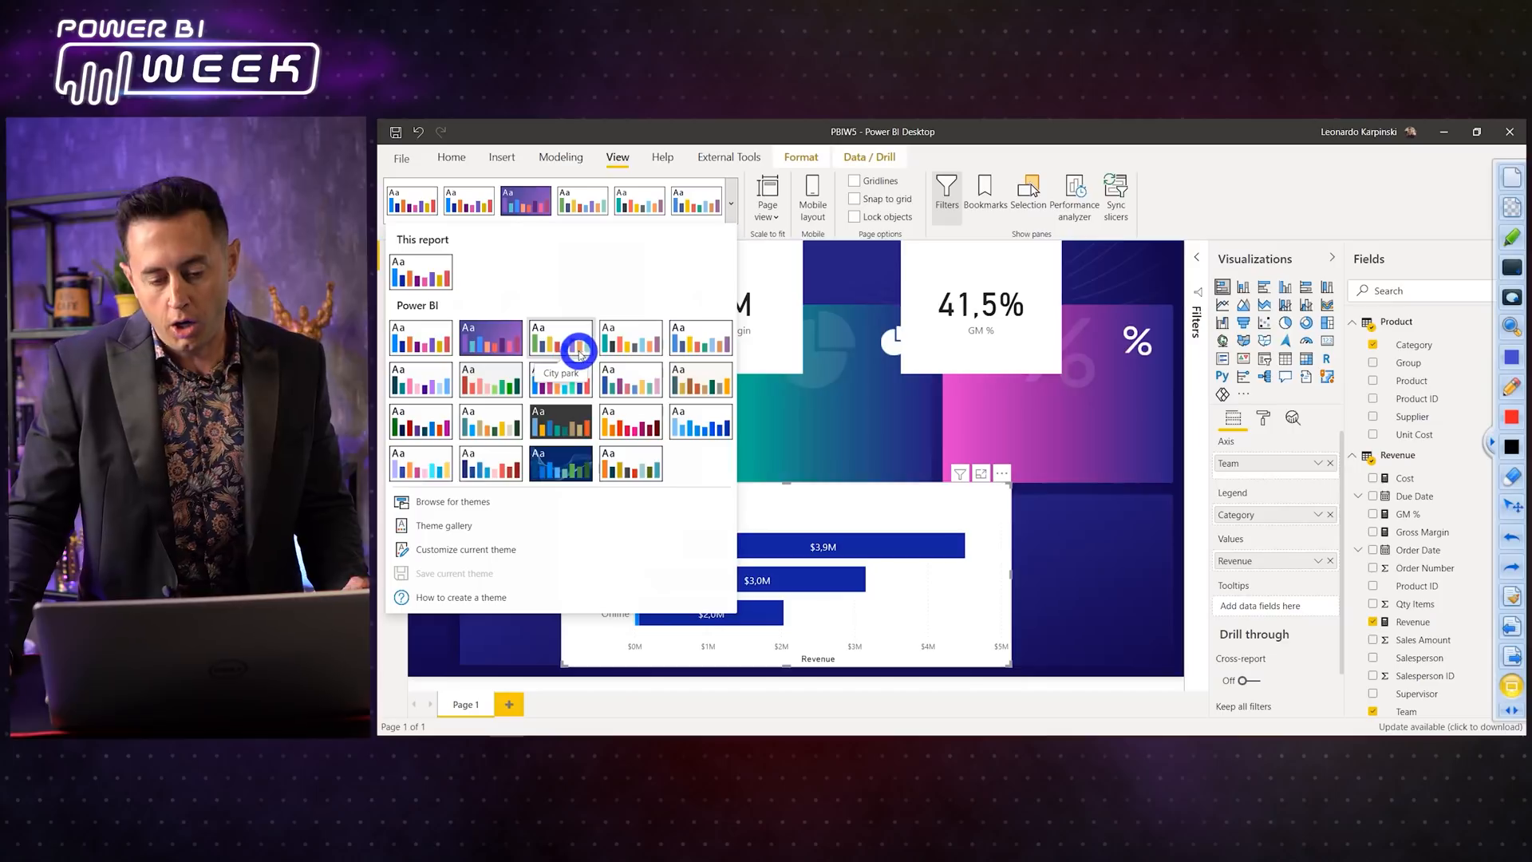
click(513, 551)
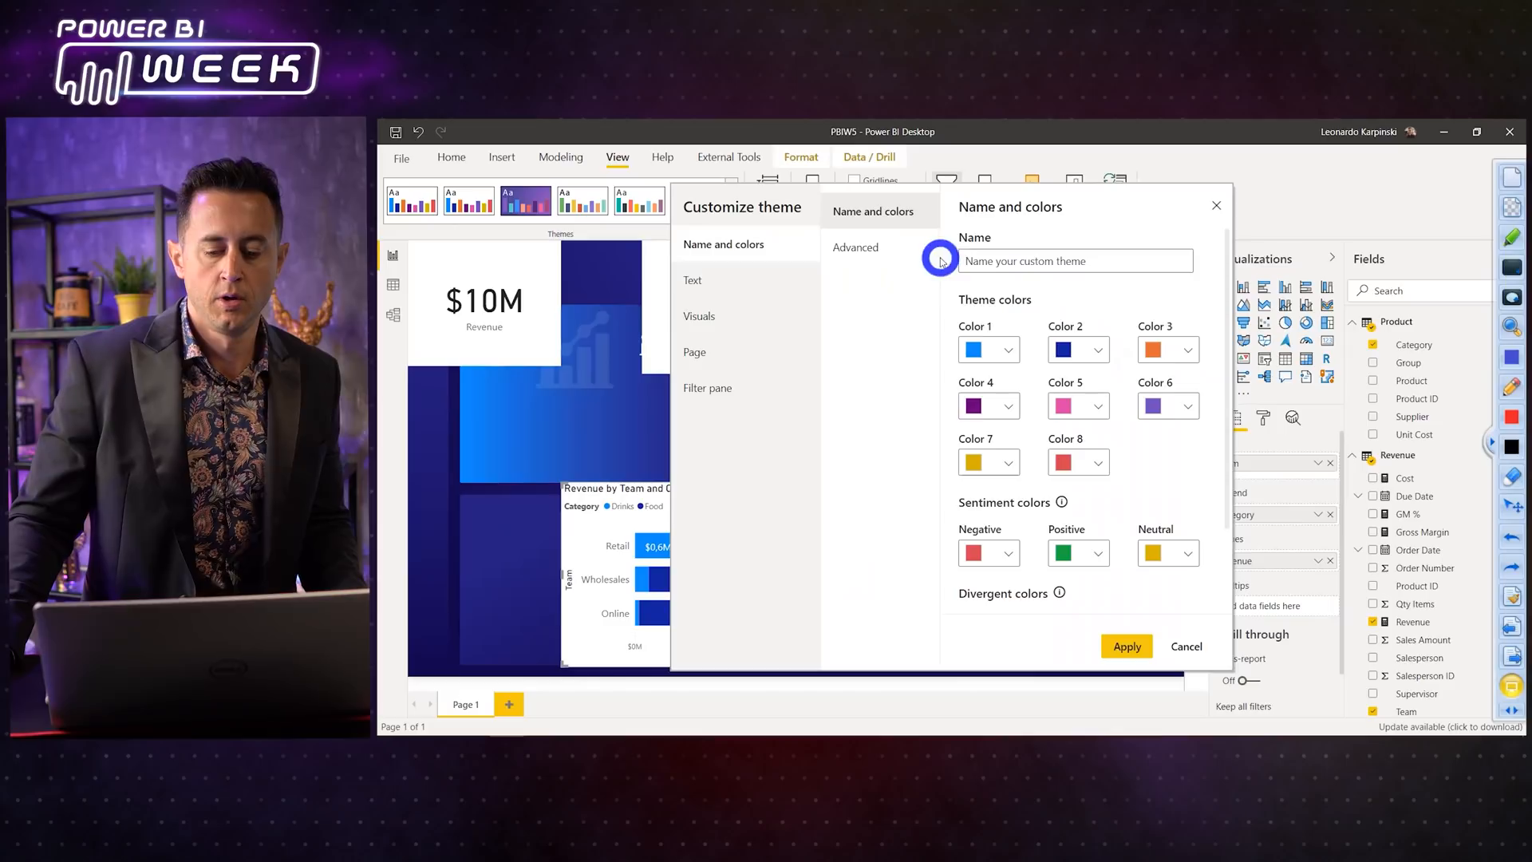
click(894, 254)
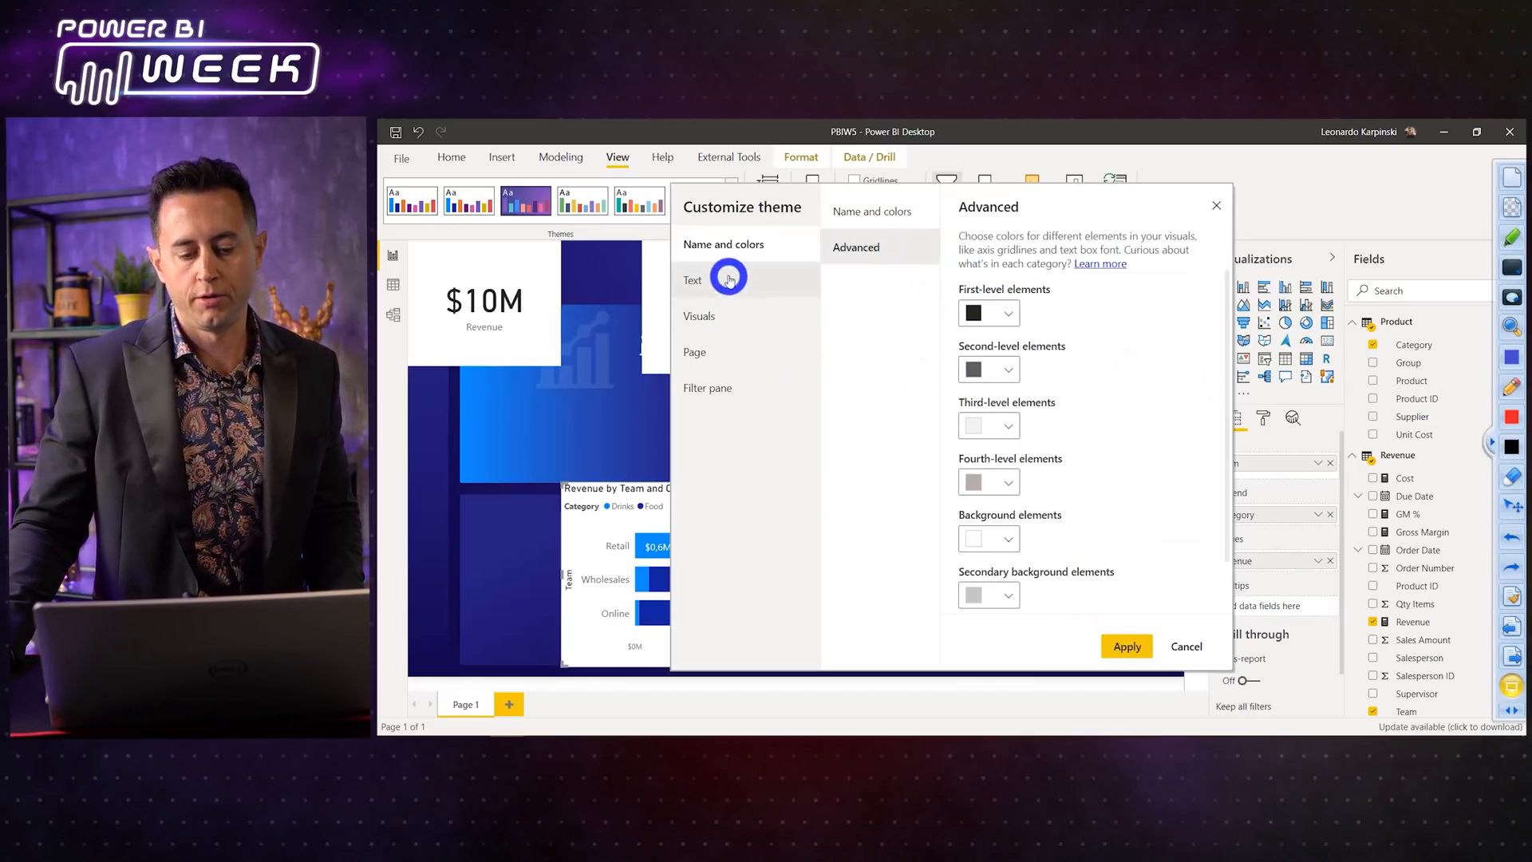
click(694, 279)
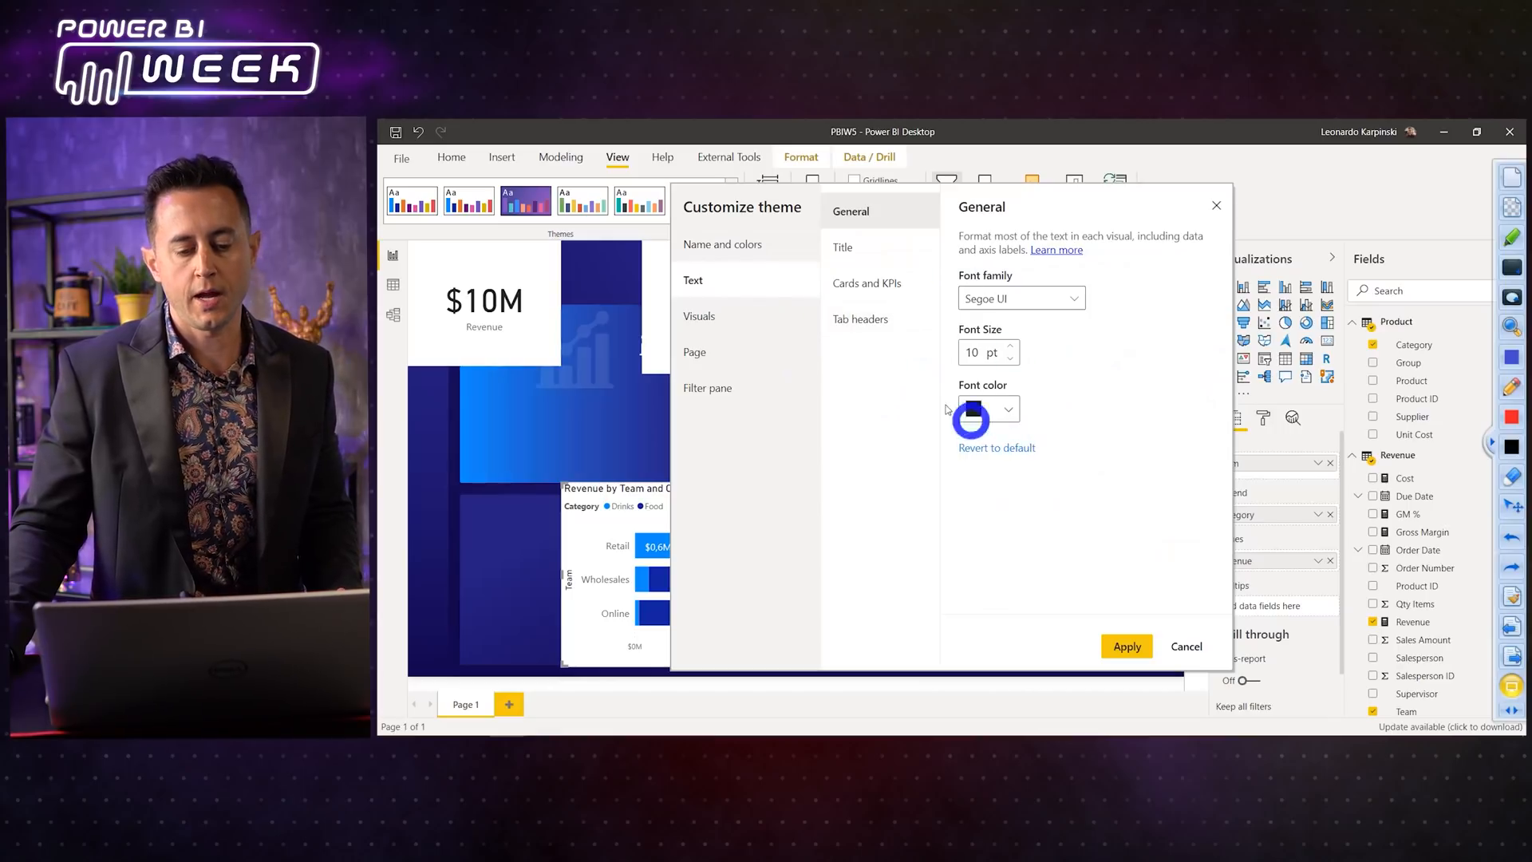
click(746, 316)
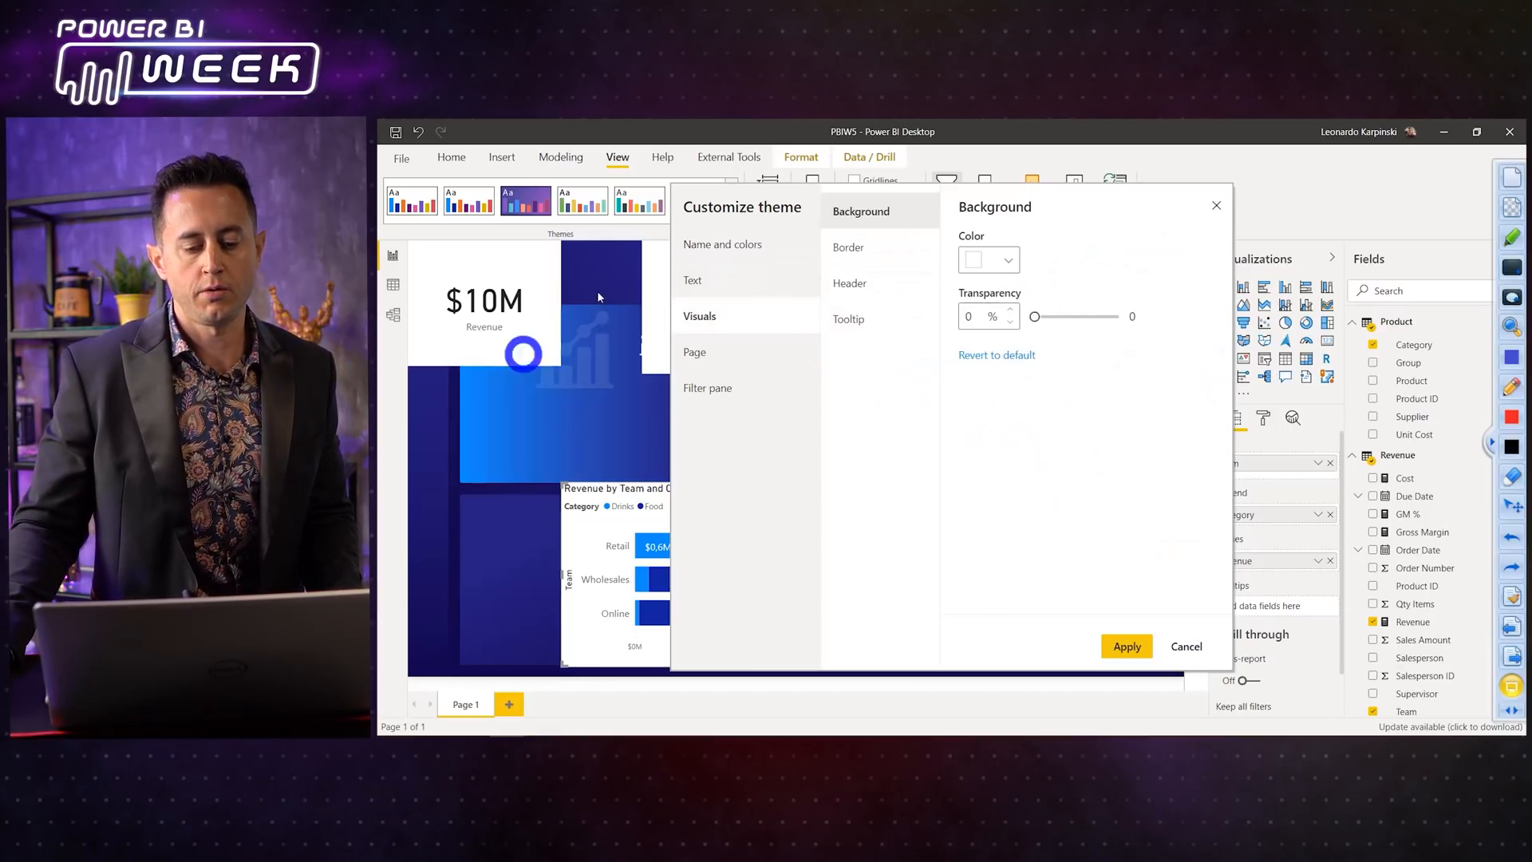
click(1217, 206)
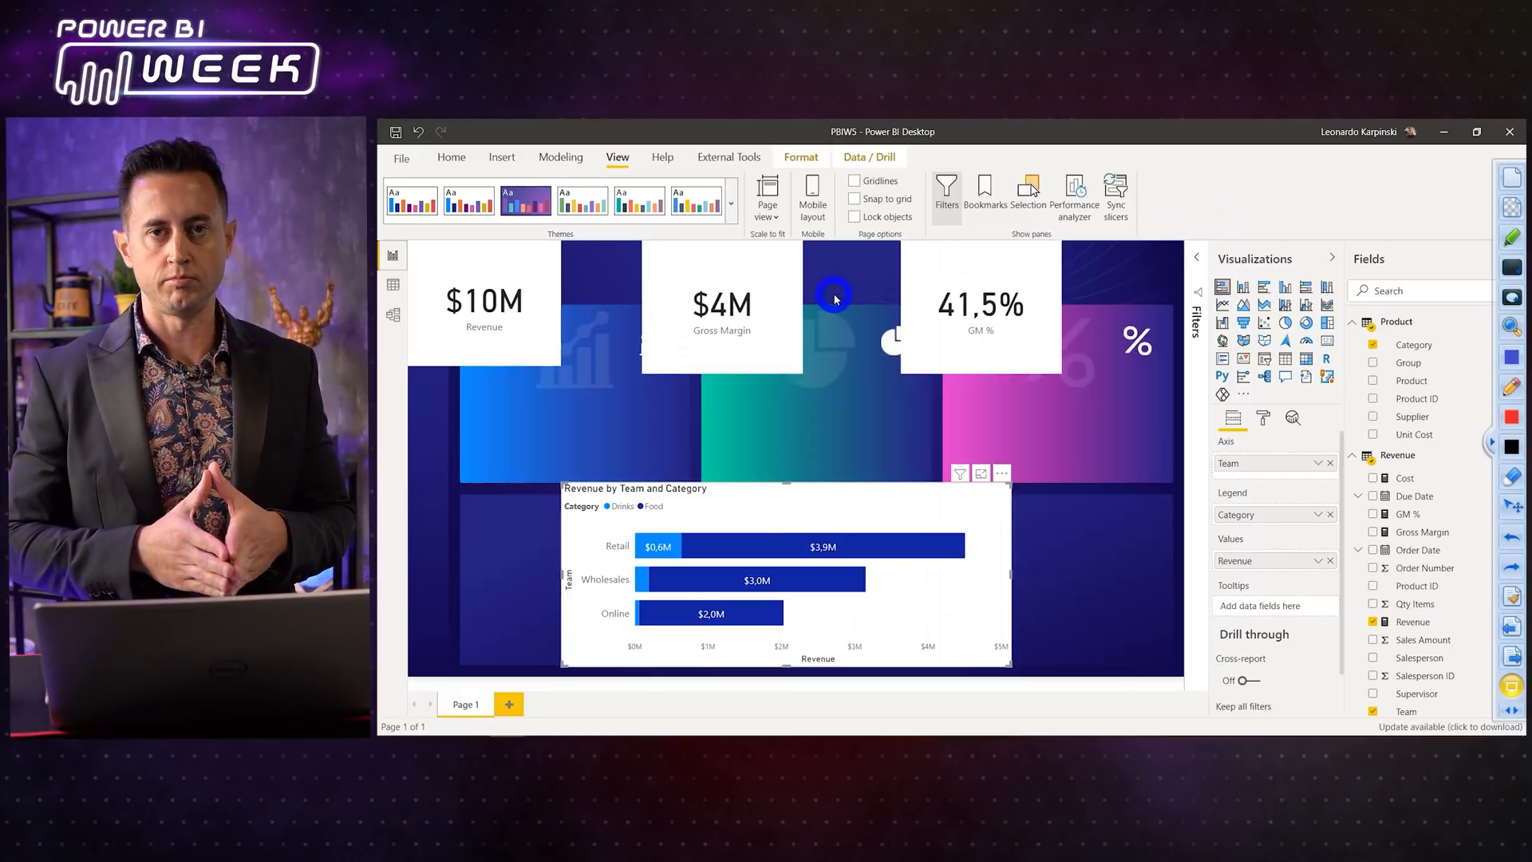
Step: Import the report theme from Theme.json in the Financial Dashboard's Assets folder
click(732, 198)
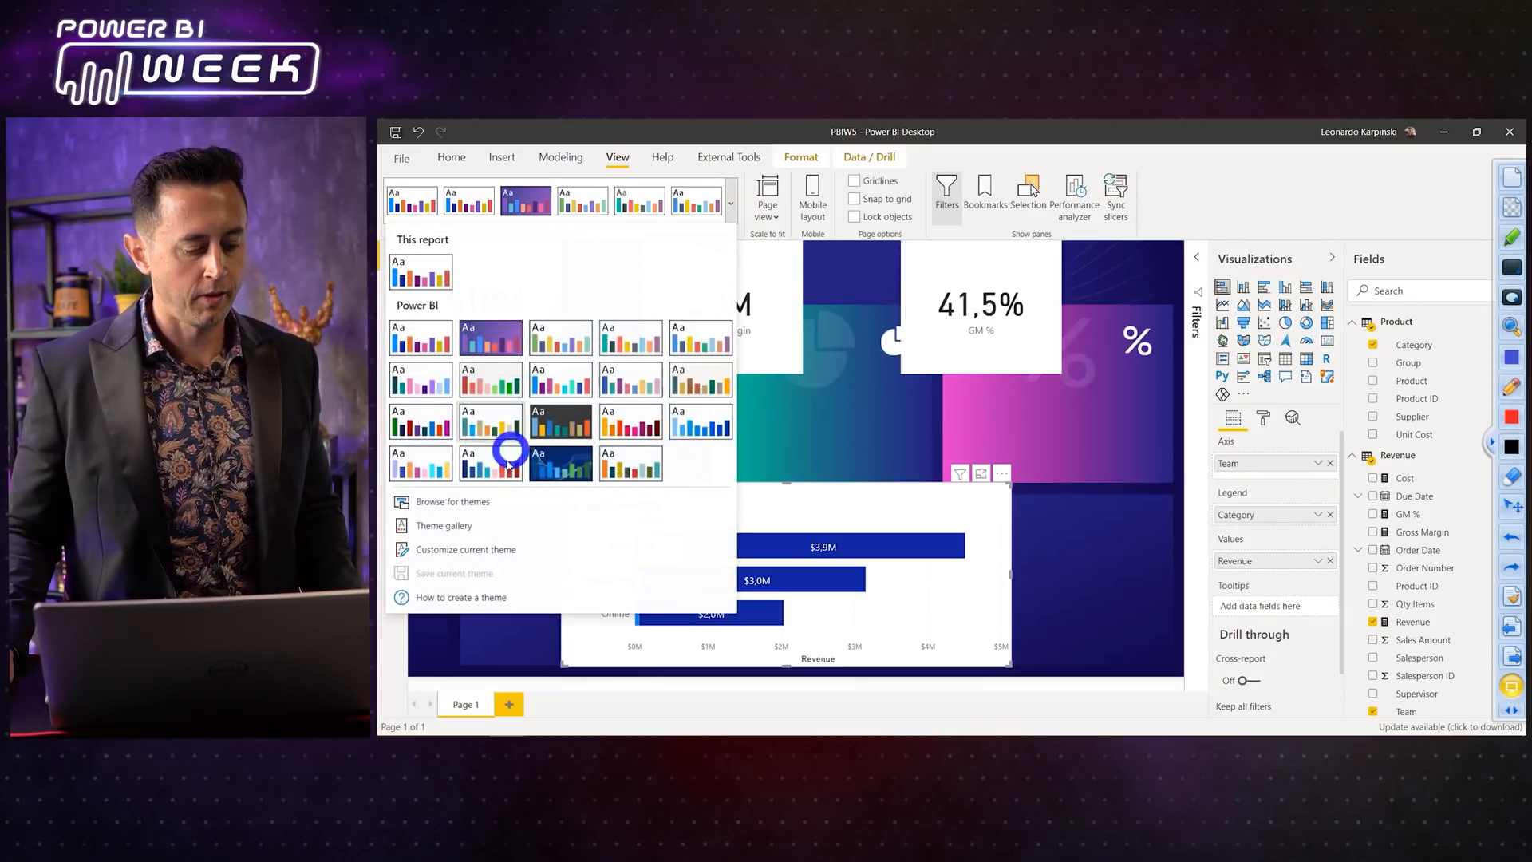
click(479, 500)
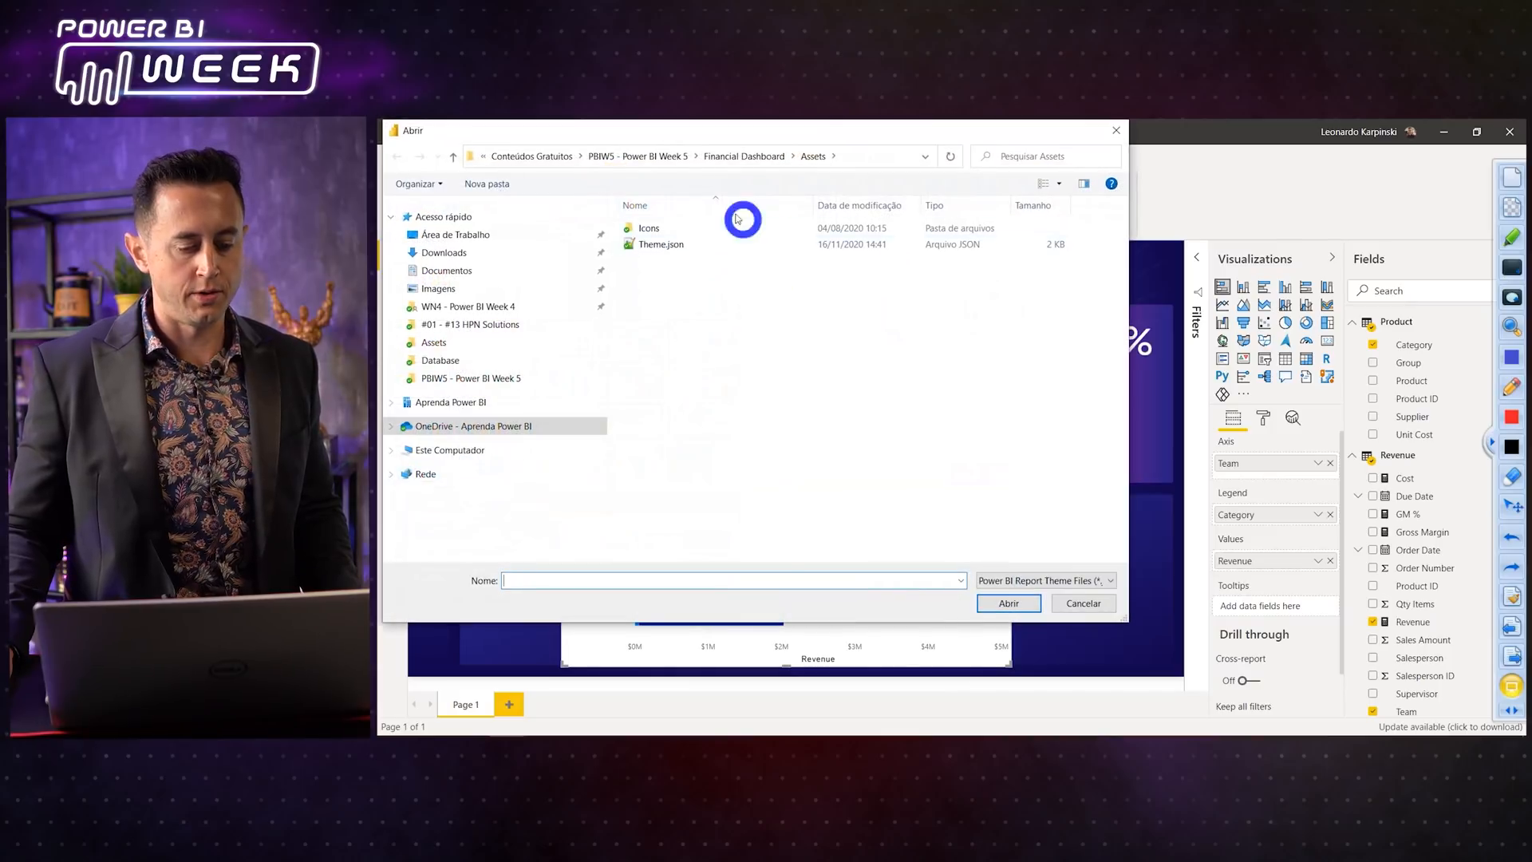
click(676, 246)
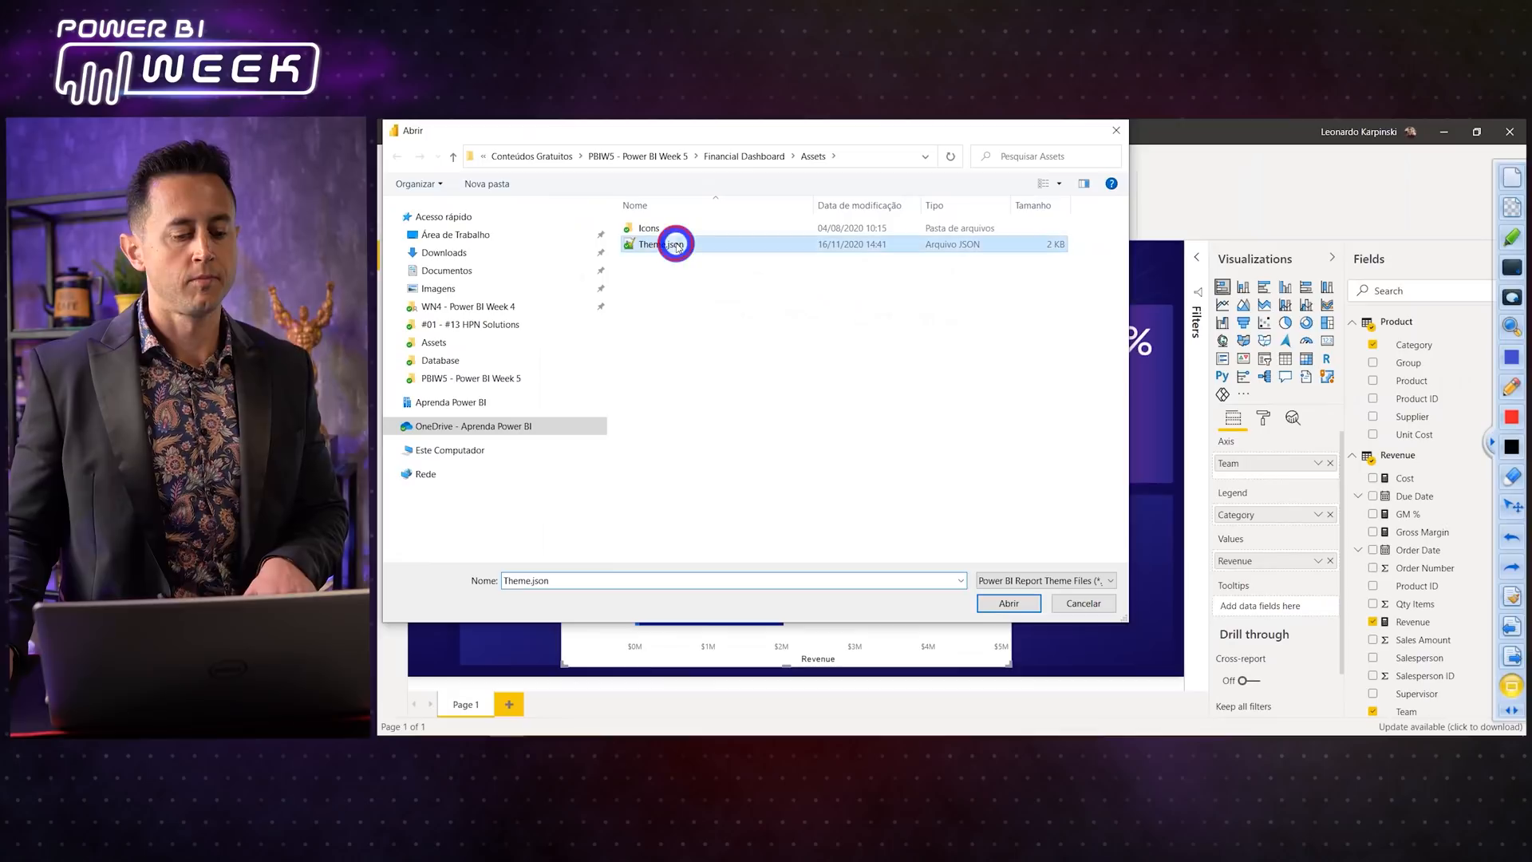
double_click(677, 247)
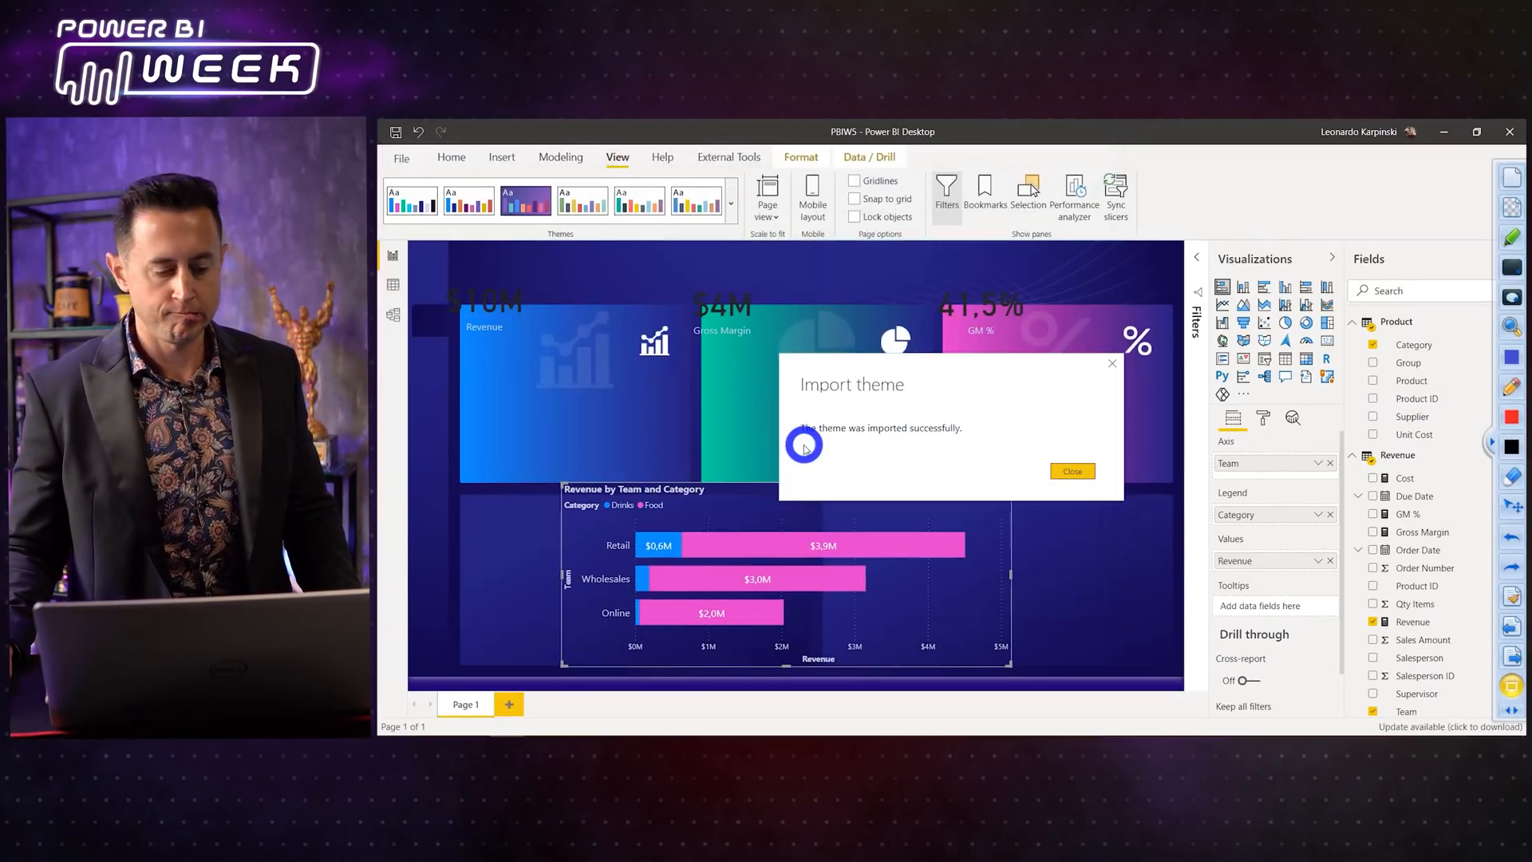
click(1073, 471)
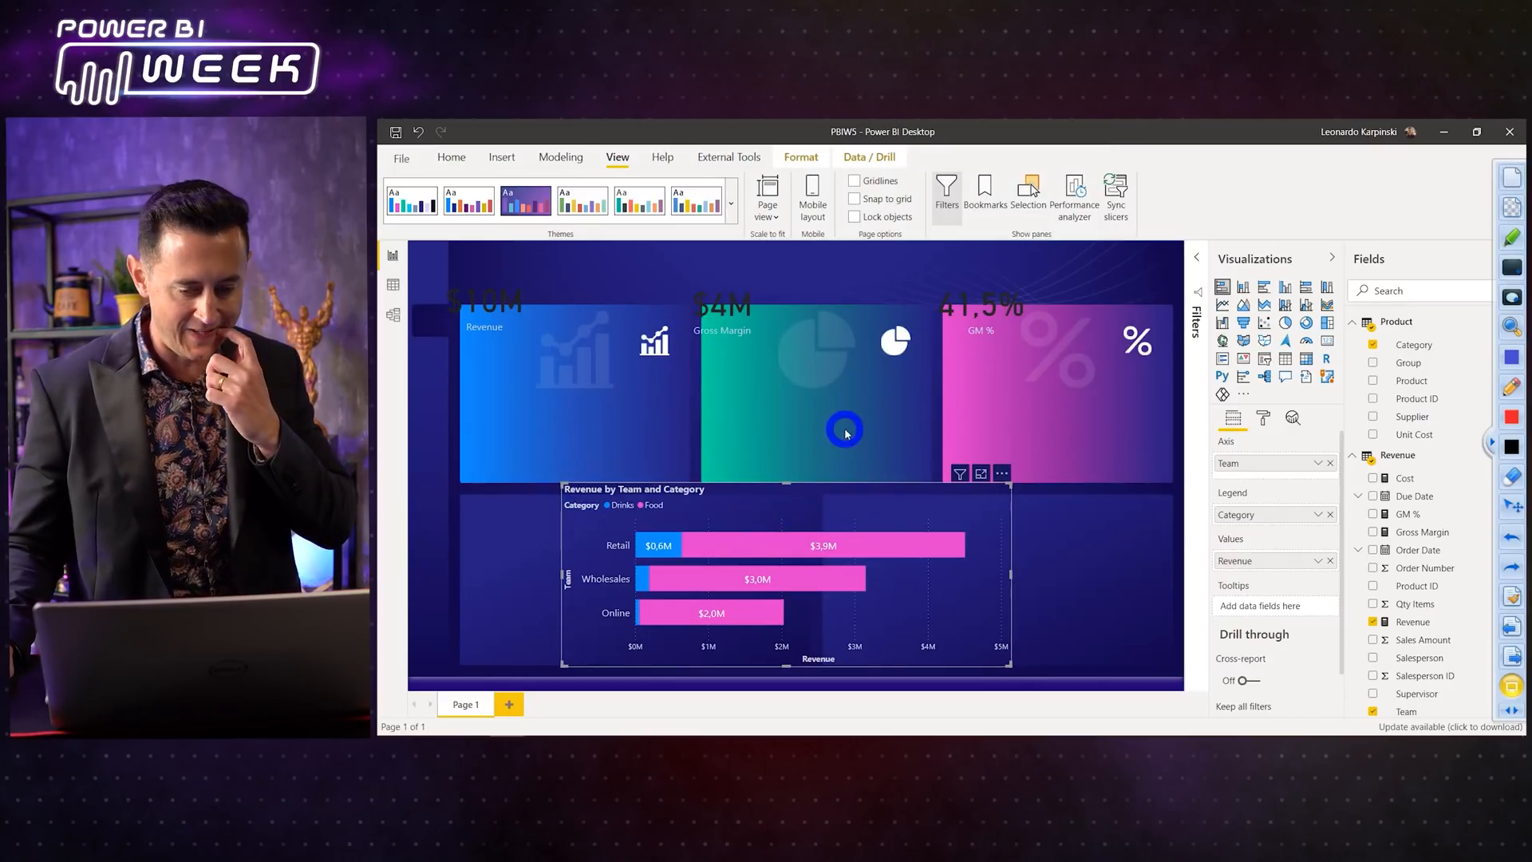
Step: Inspect the imported theme's name and color settings without changing them
click(730, 203)
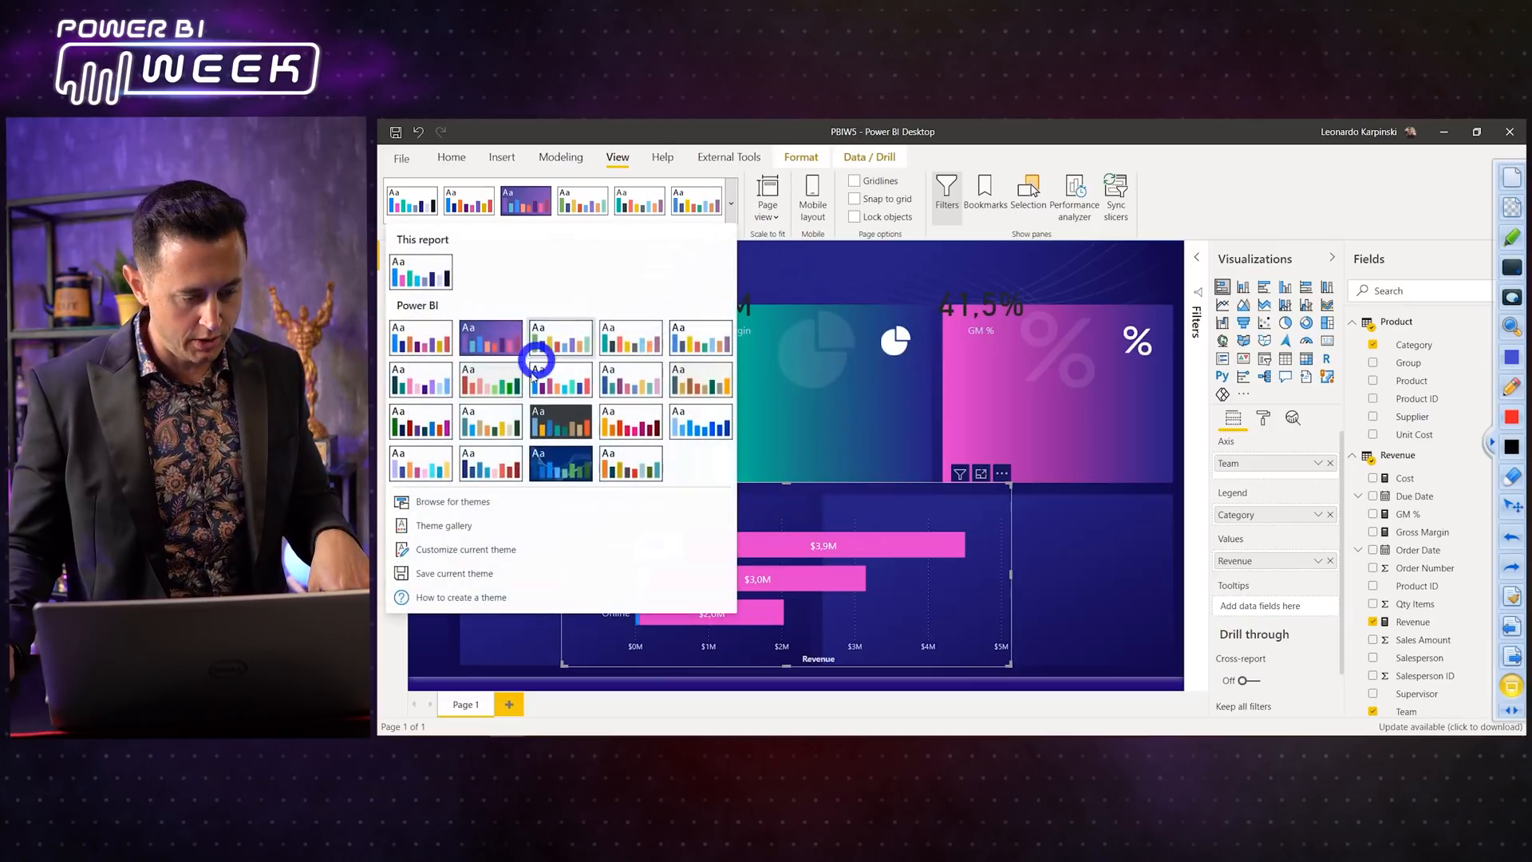
click(460, 549)
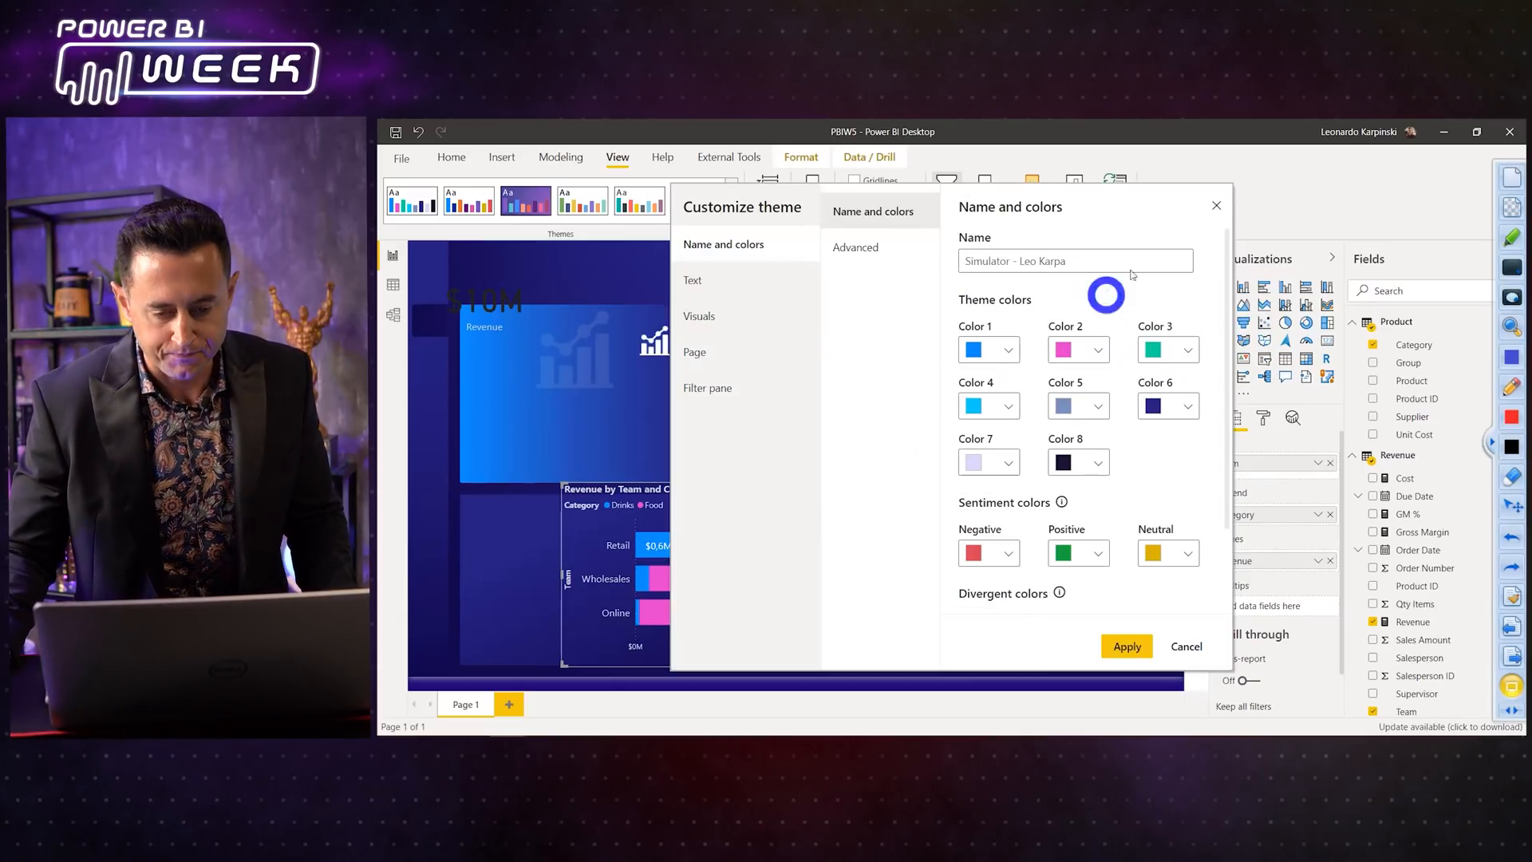
click(1214, 205)
Step: Move the Revenue card onto the blue panel and resize the Revenue by Team and Category chart to fit the lower-right background panel, without highlighting
drag(537, 329, 588, 382)
click(653, 505)
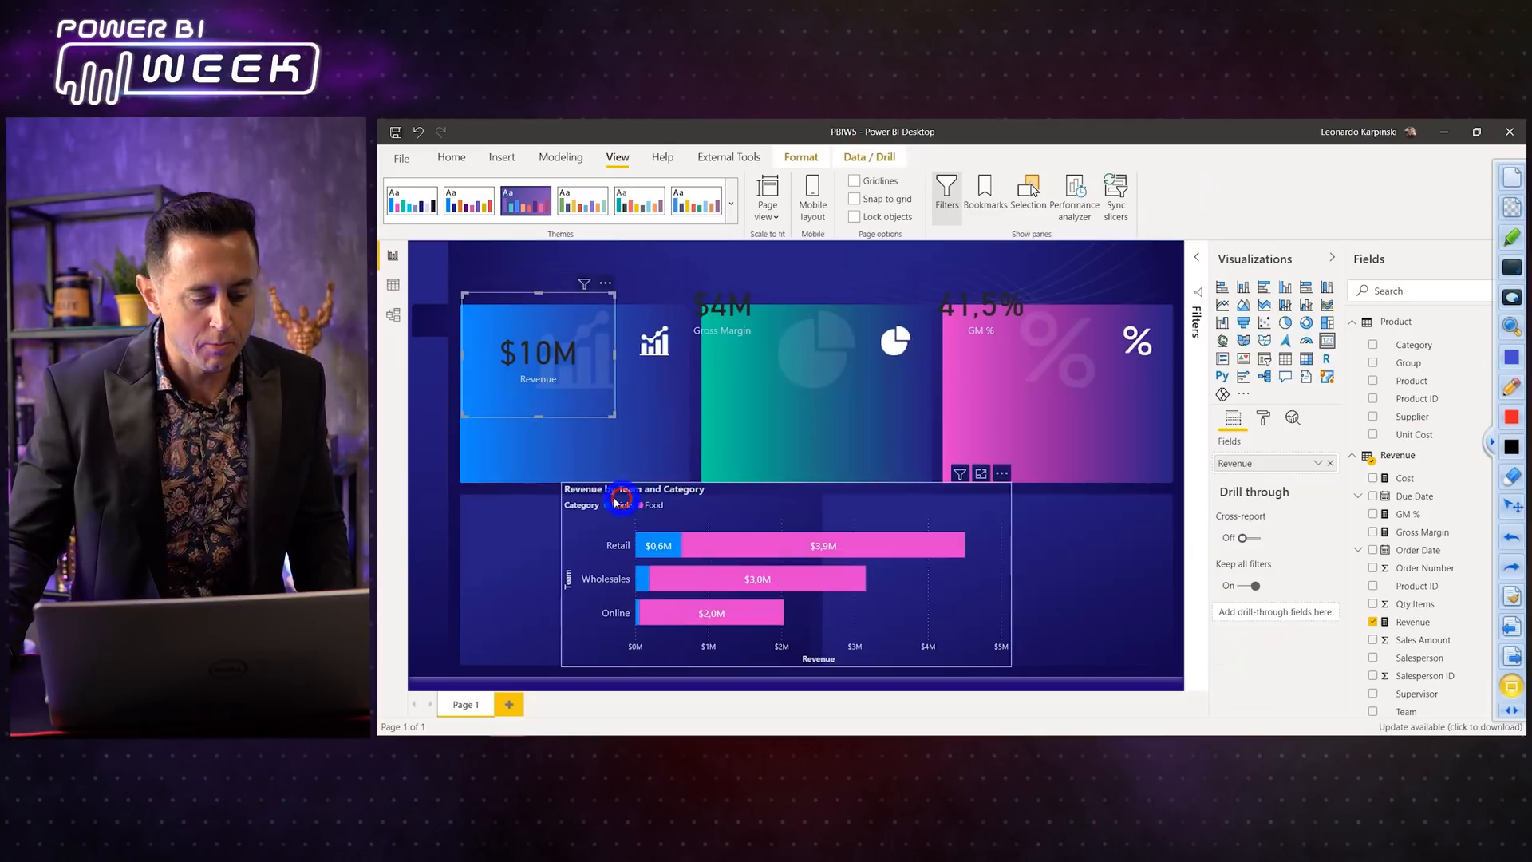
drag(564, 486, 830, 500)
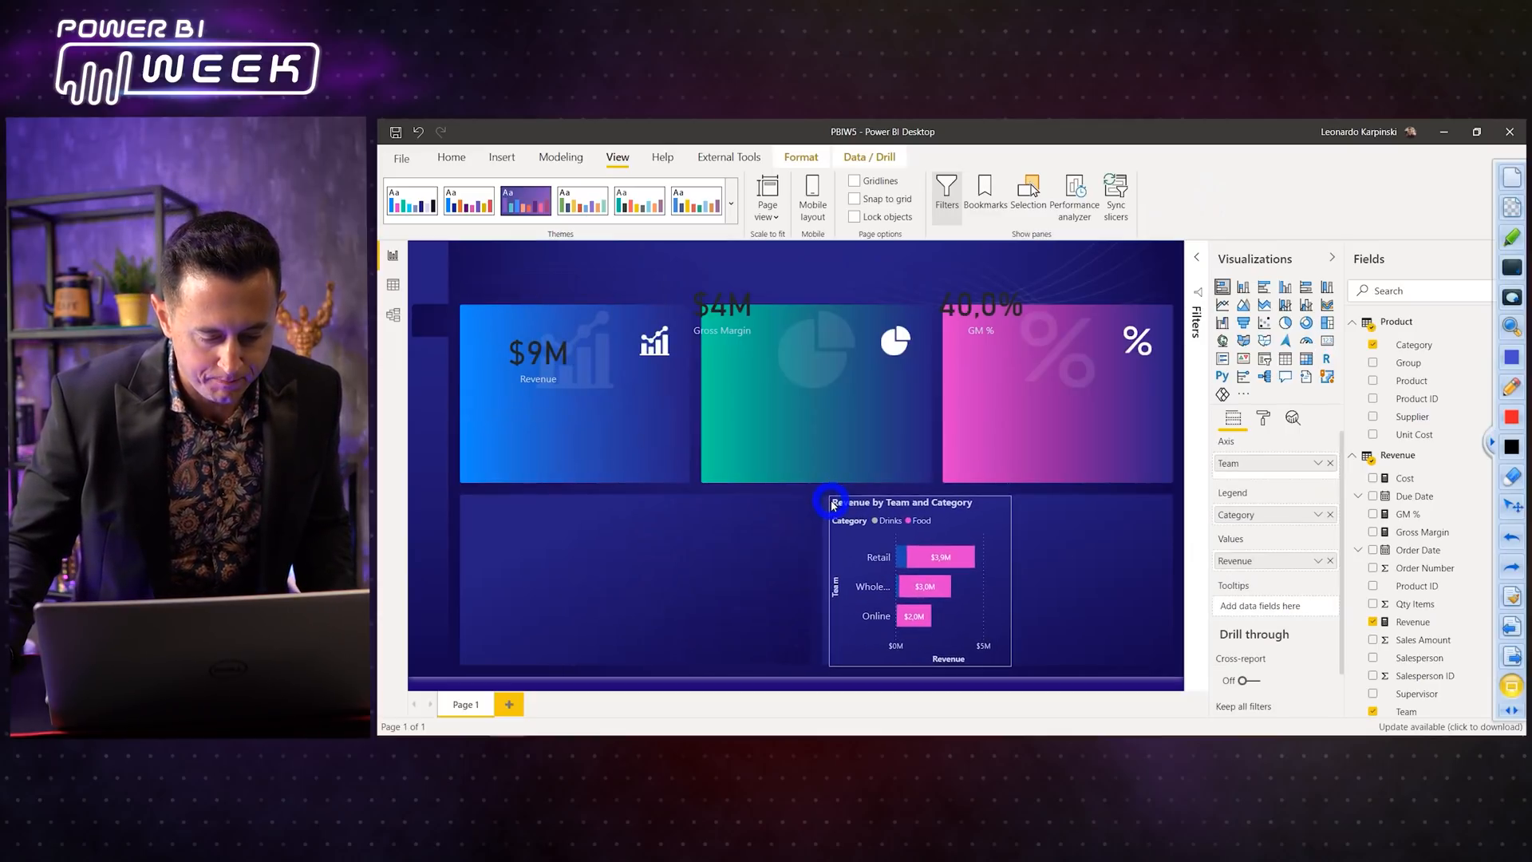
drag(1010, 663, 1167, 660)
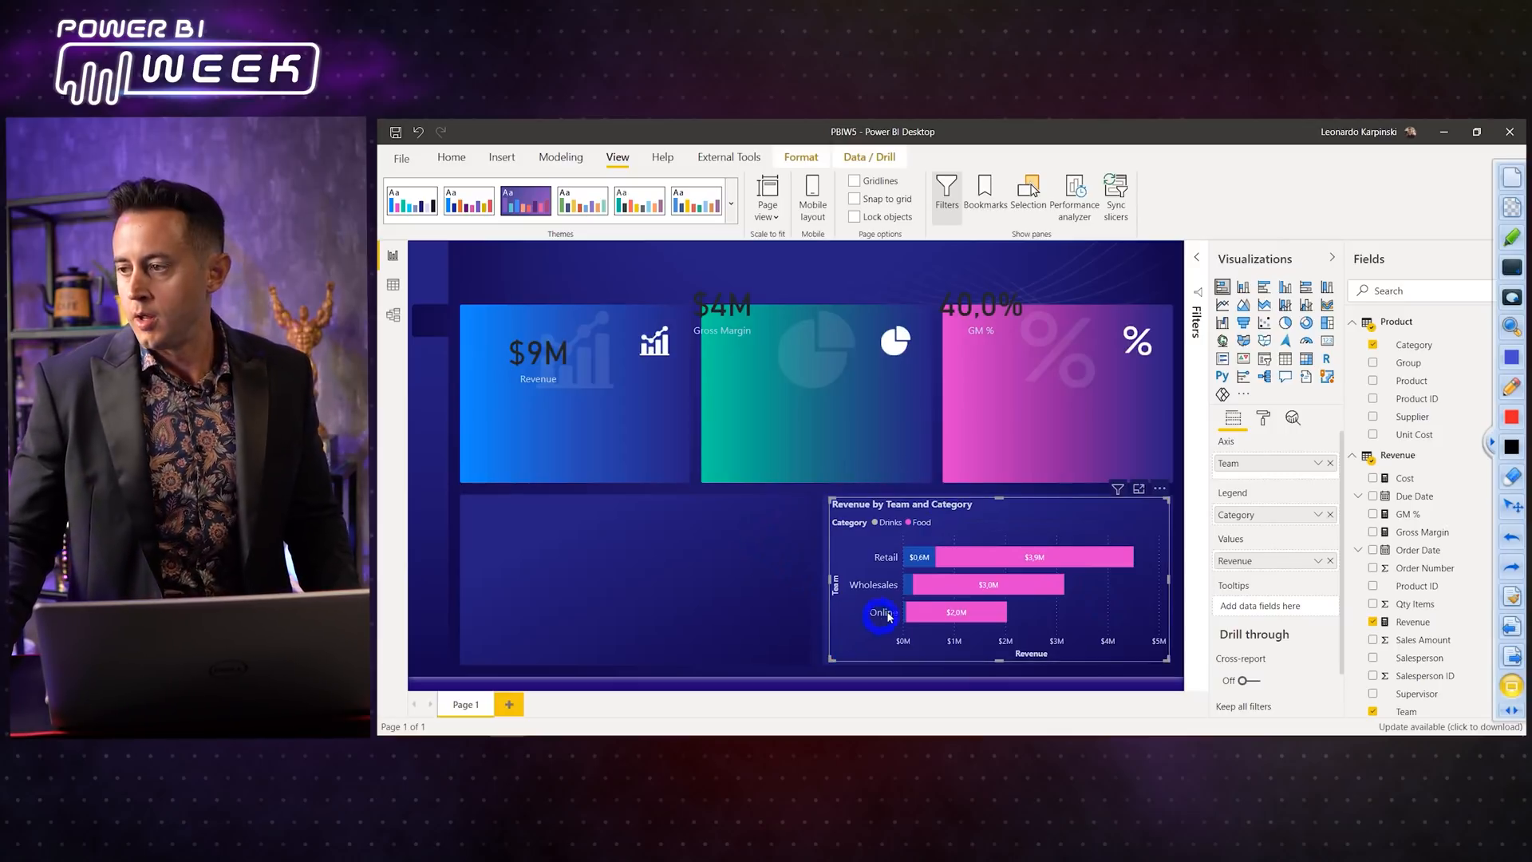
click(920, 559)
click(931, 589)
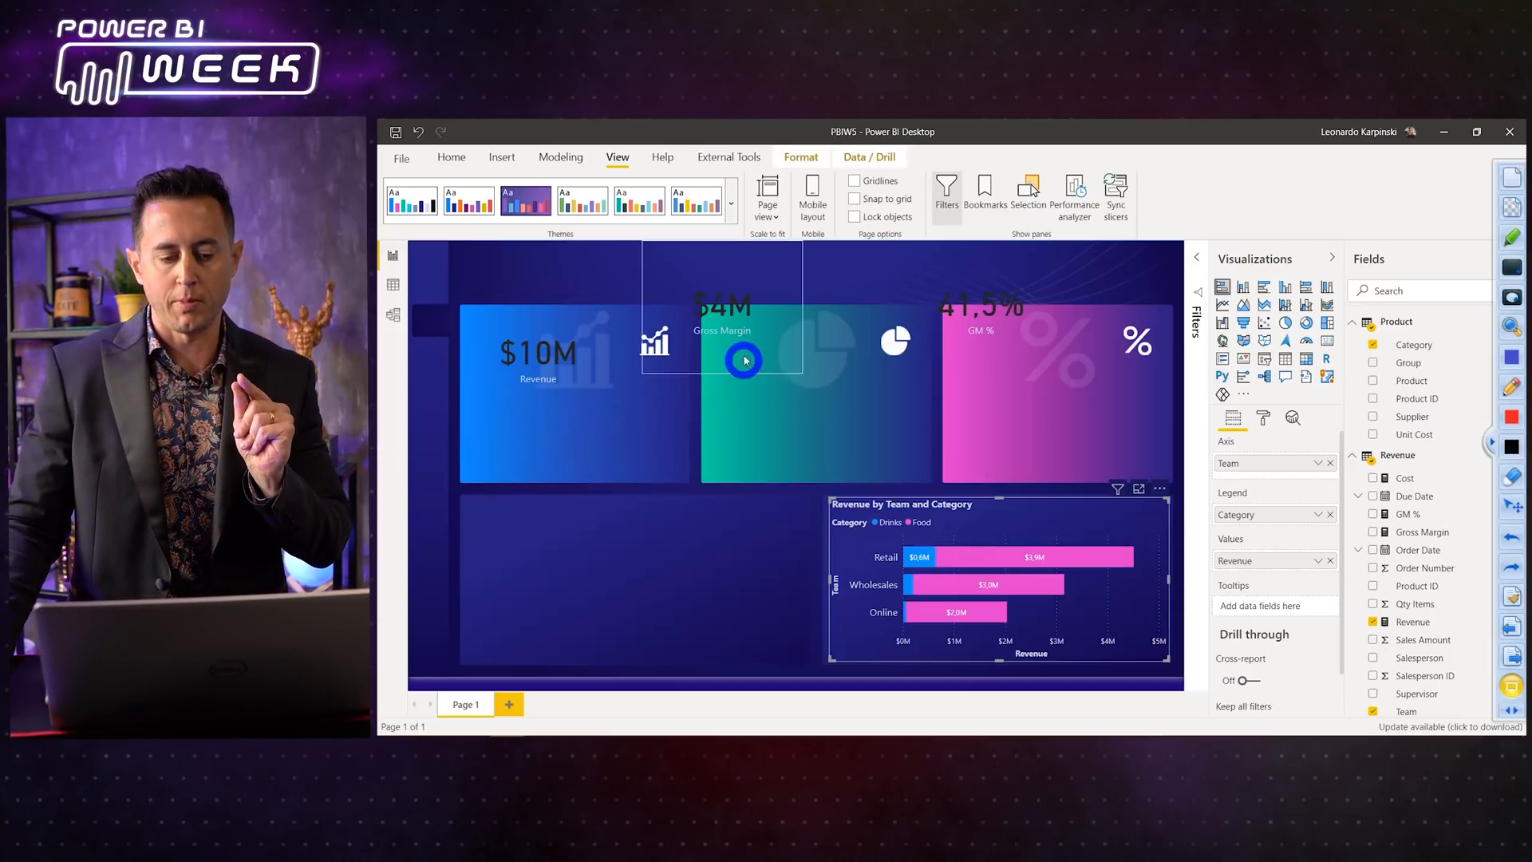
Step: Move the Gross Margin card onto the green panel and the GM % card onto the pink panel
drag(720, 326, 766, 397)
drag(986, 318, 1018, 393)
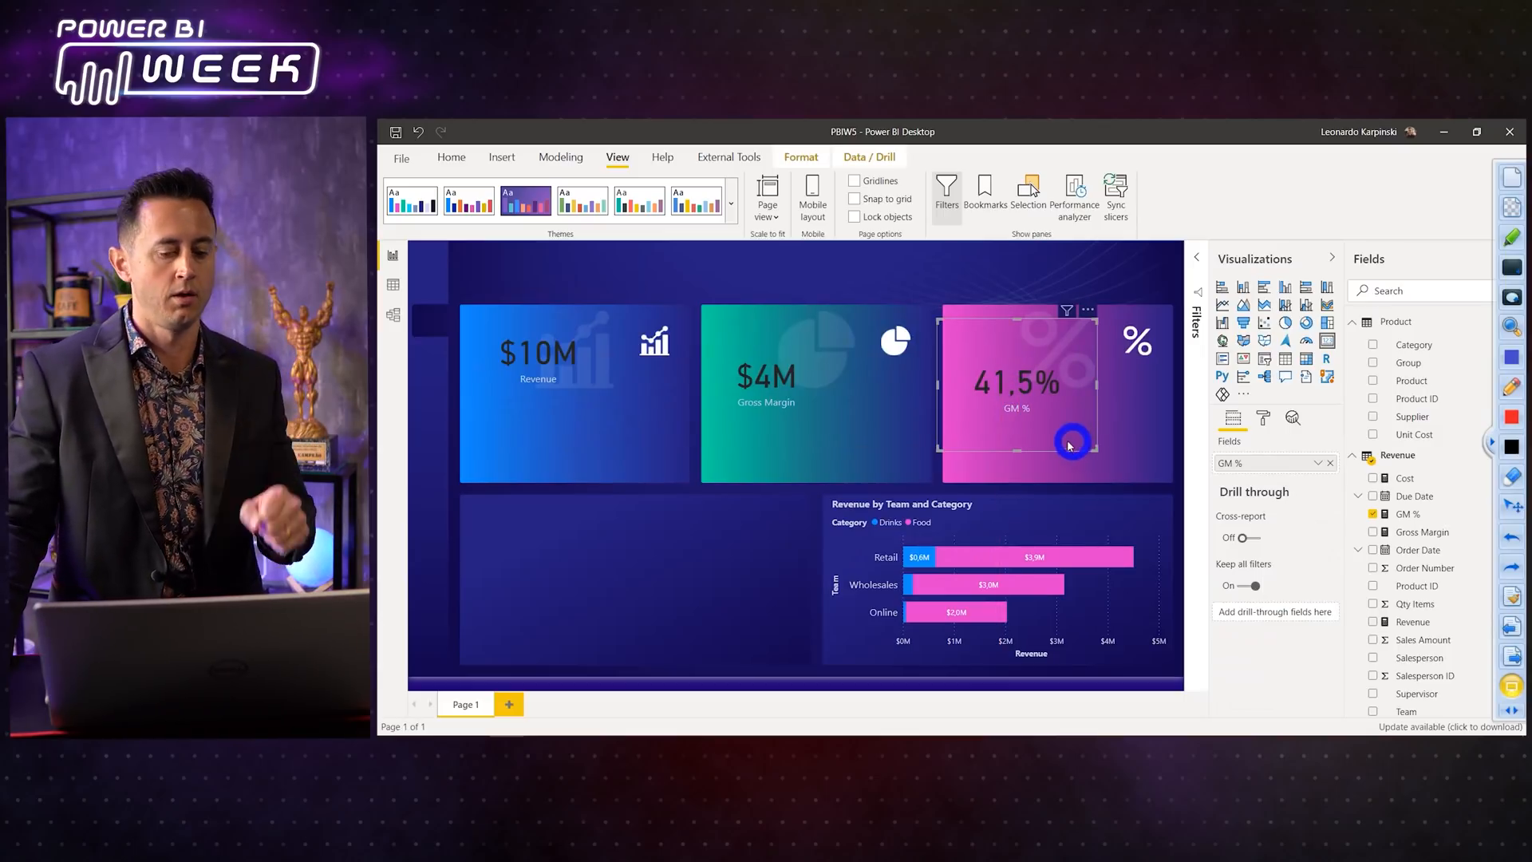
Step: Set the Food data color in the Revenue by Team and Category chart to the darkest shade of the theme's blue
click(1008, 519)
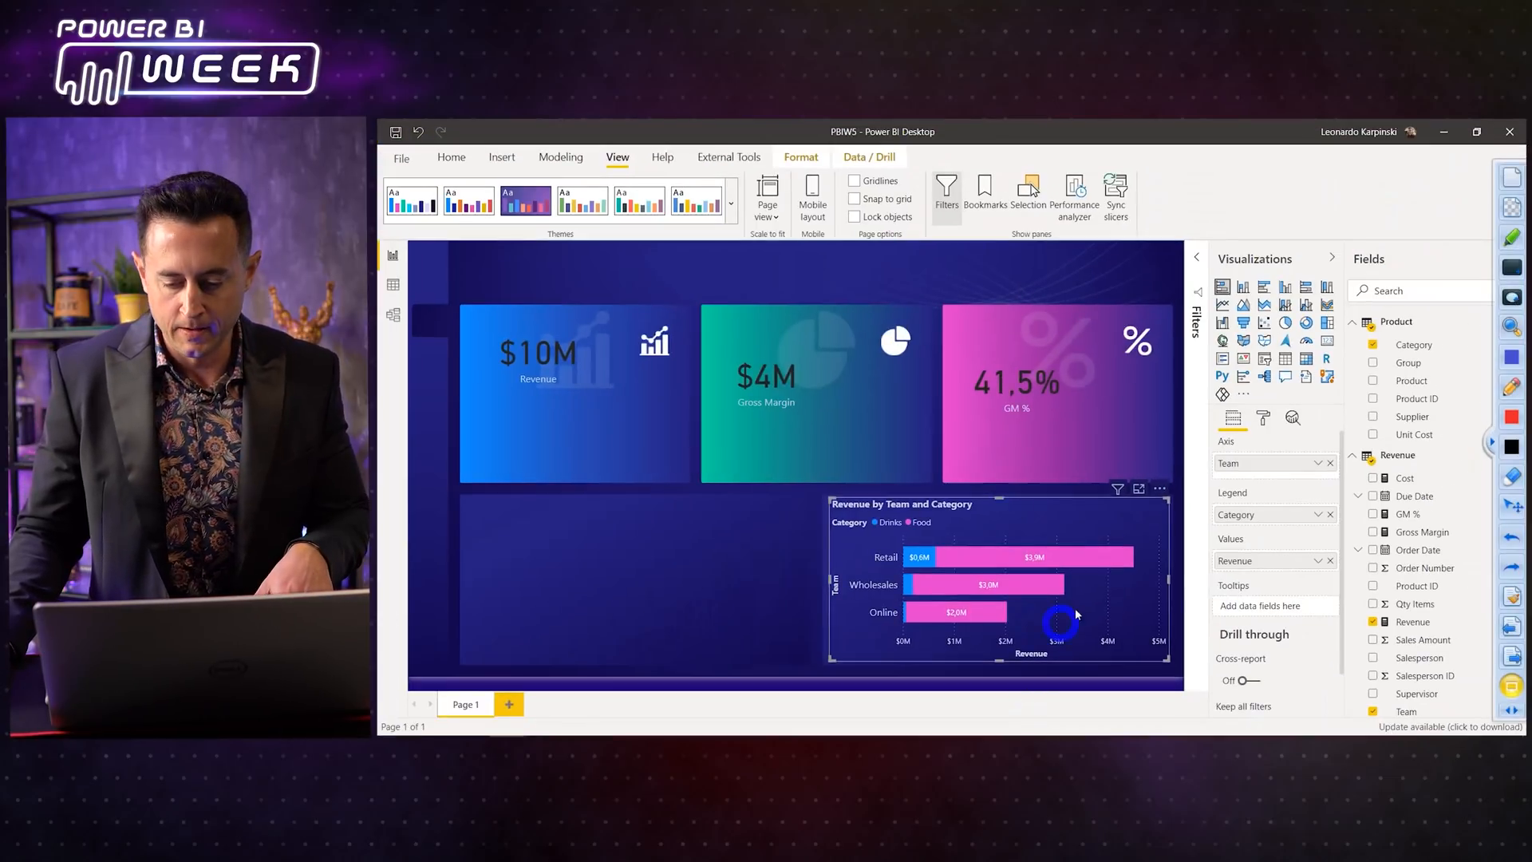
click(1265, 419)
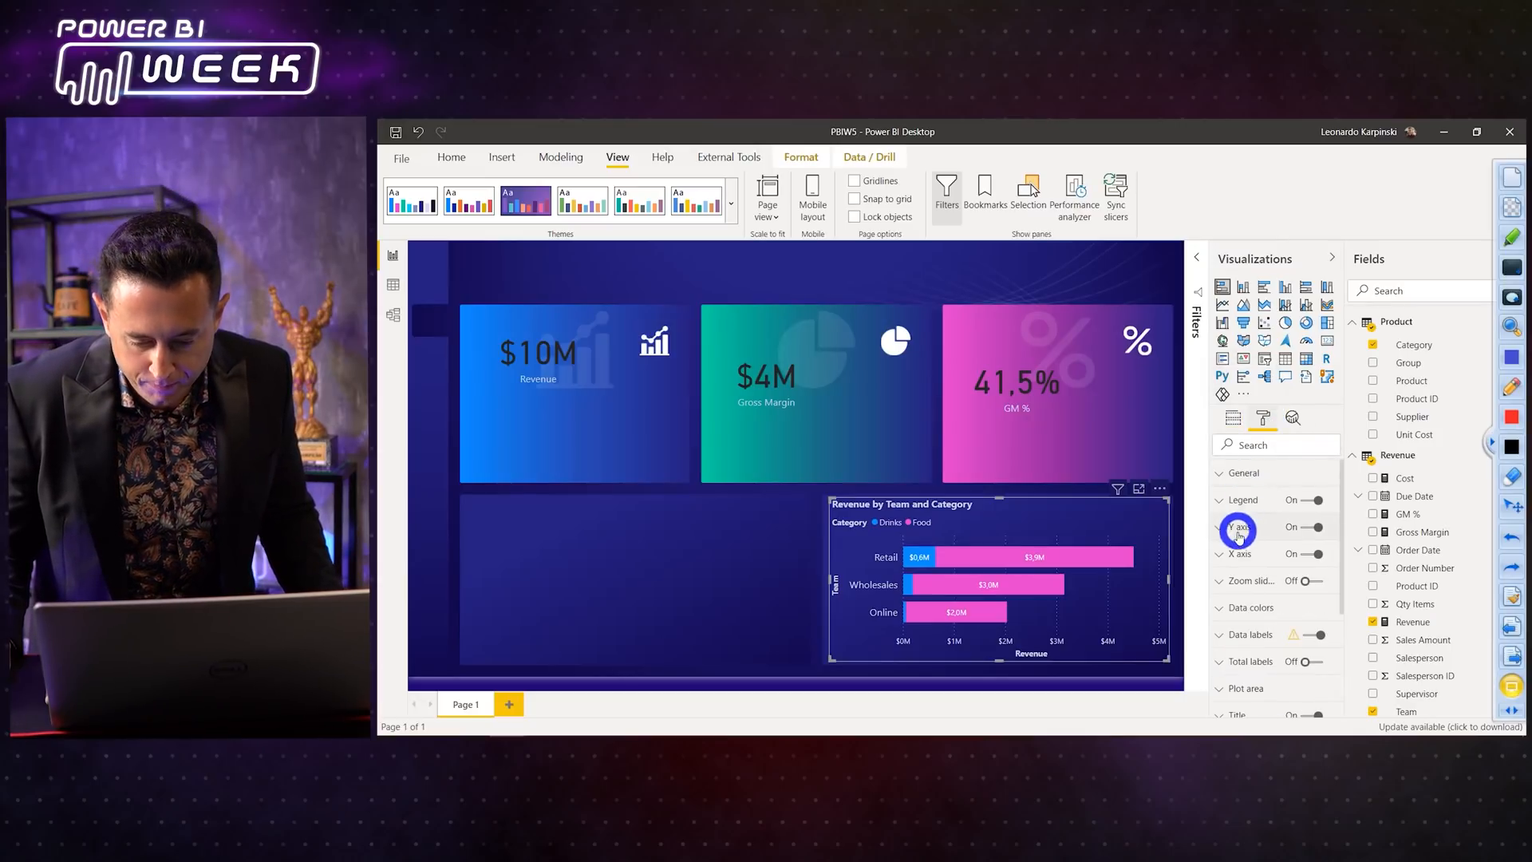
click(1241, 606)
scroll(1259, 581, down, 1)
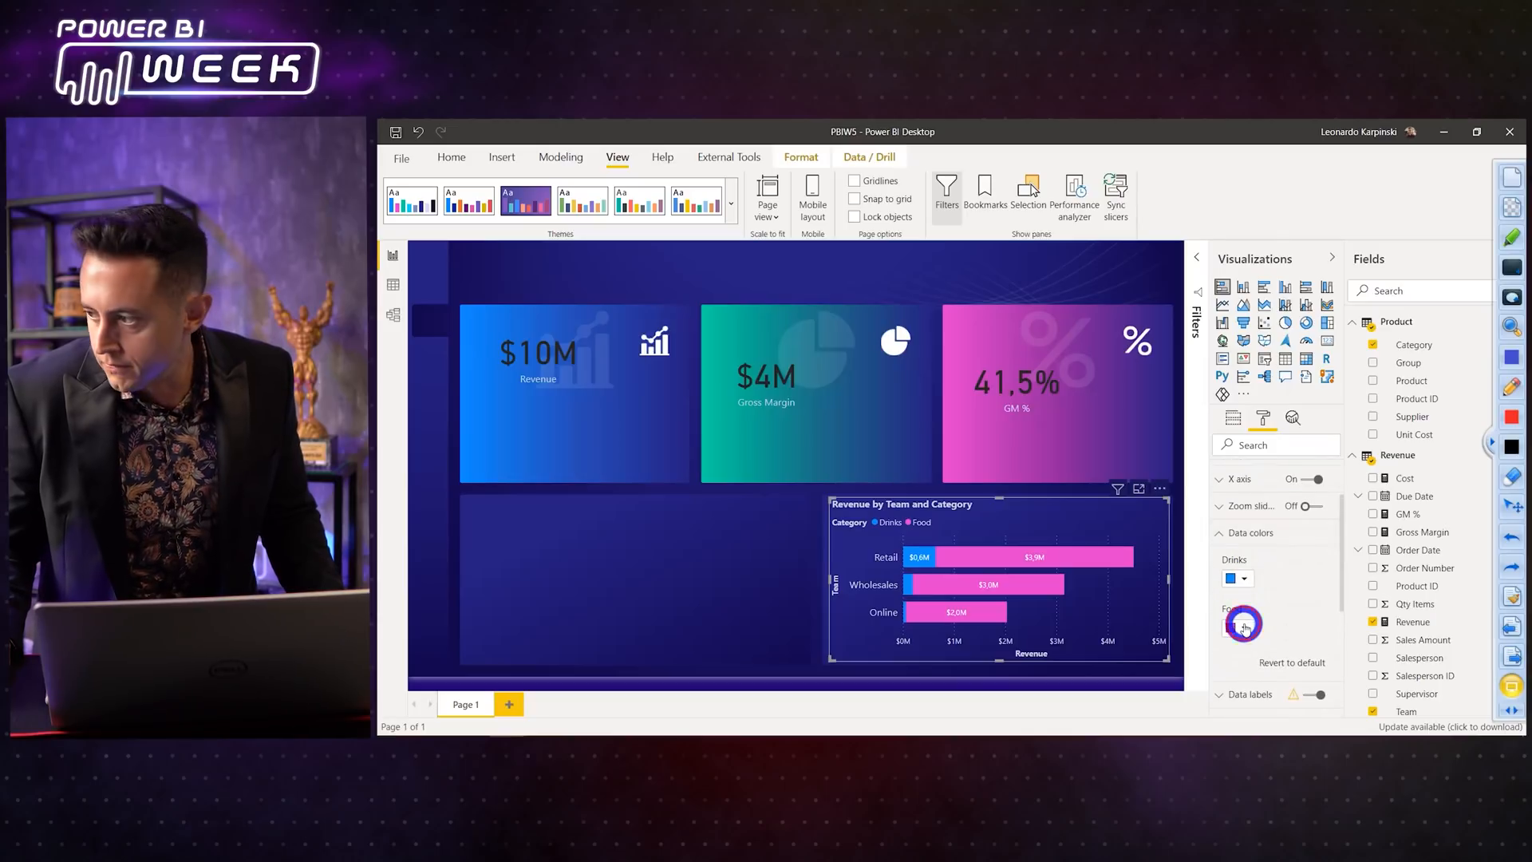
click(1245, 627)
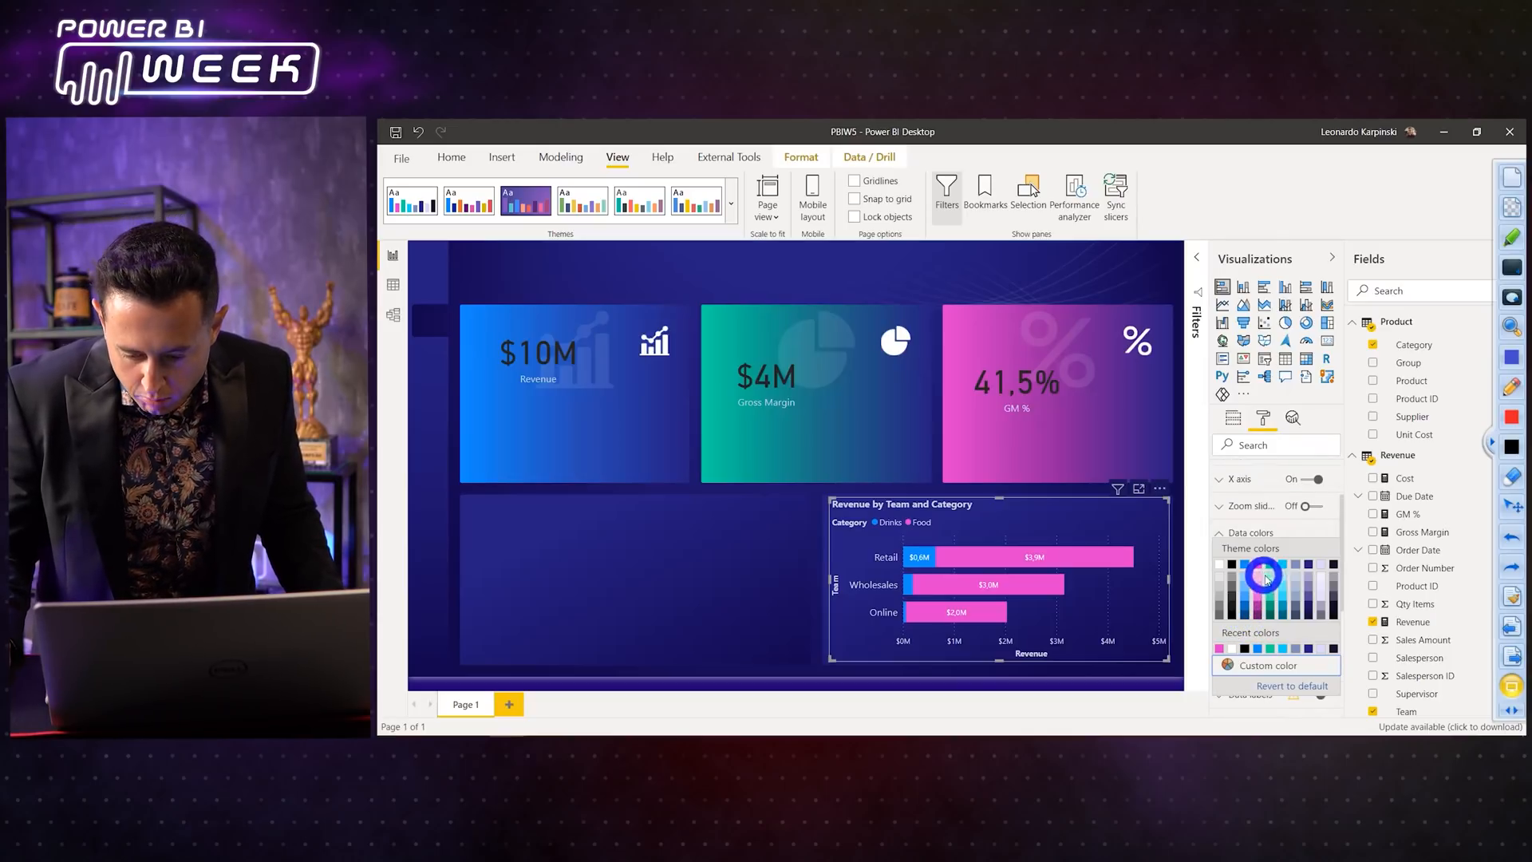
click(1244, 614)
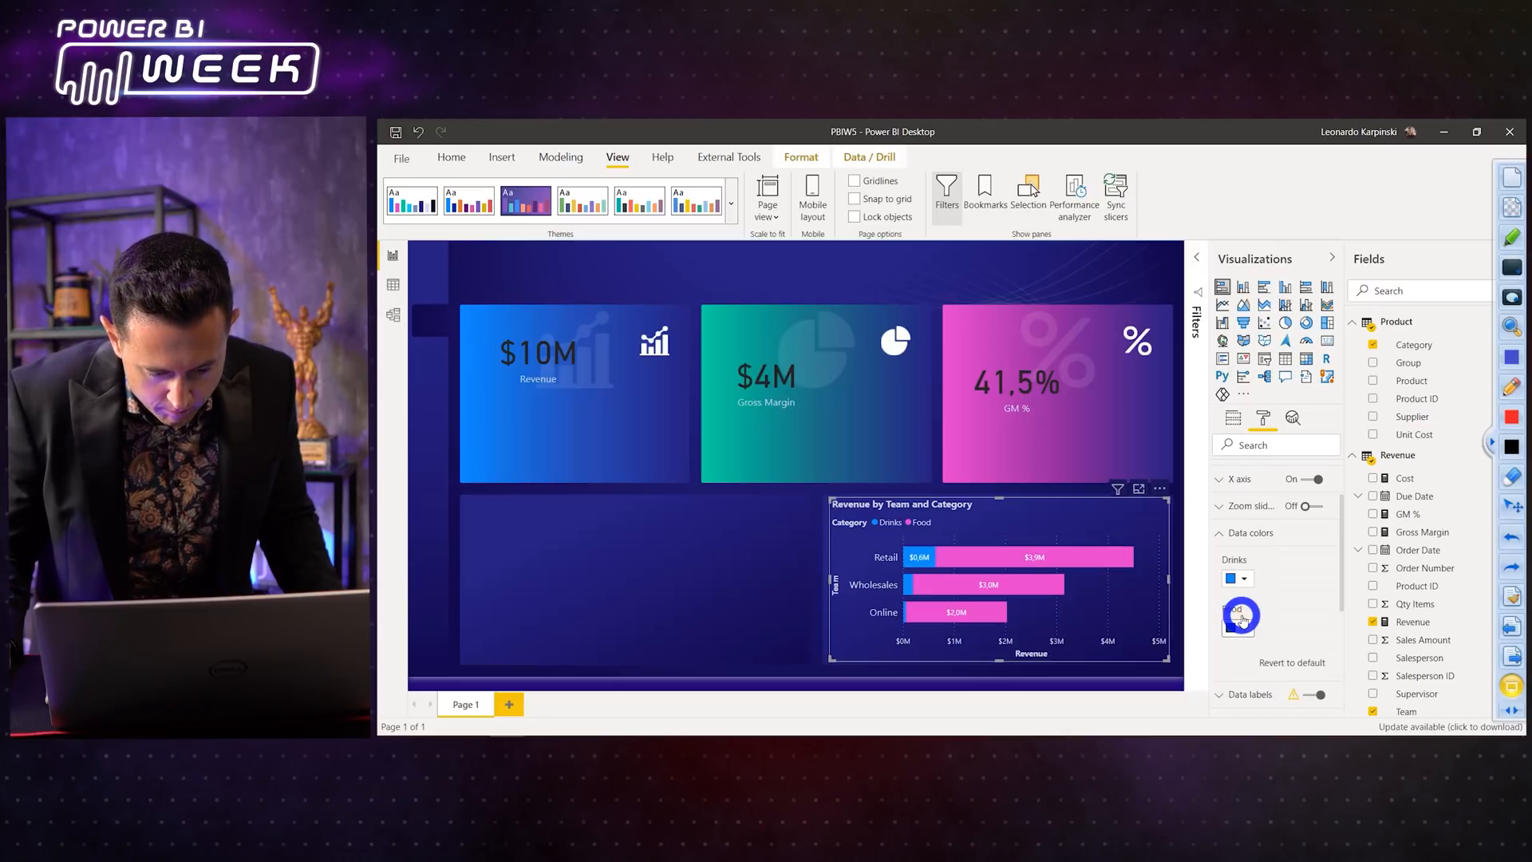
click(773, 578)
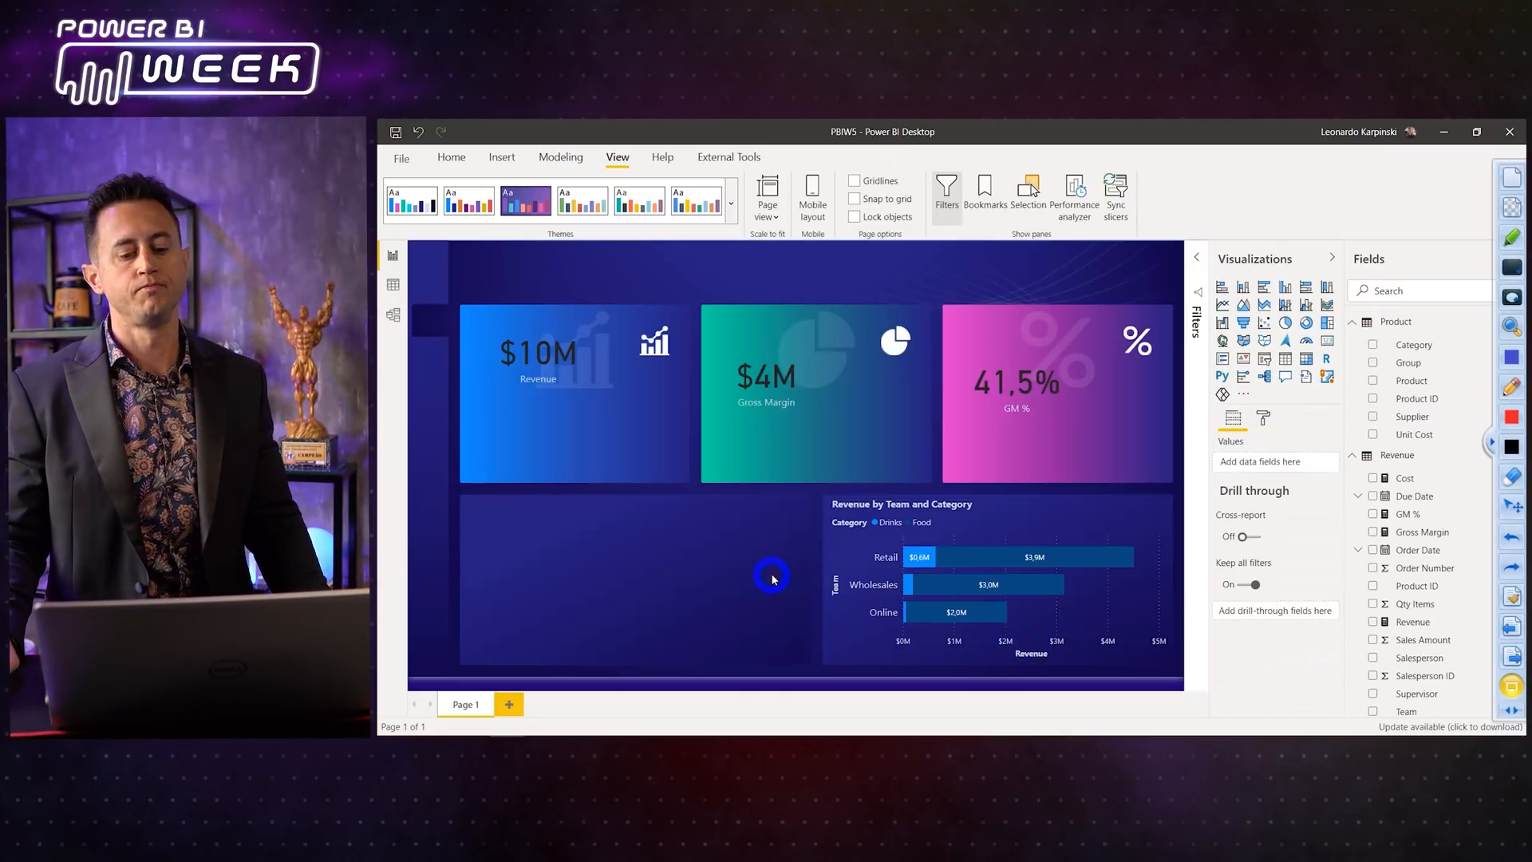
Step: Turn off the Y axis title of the Revenue by Team and Category chart
click(892, 510)
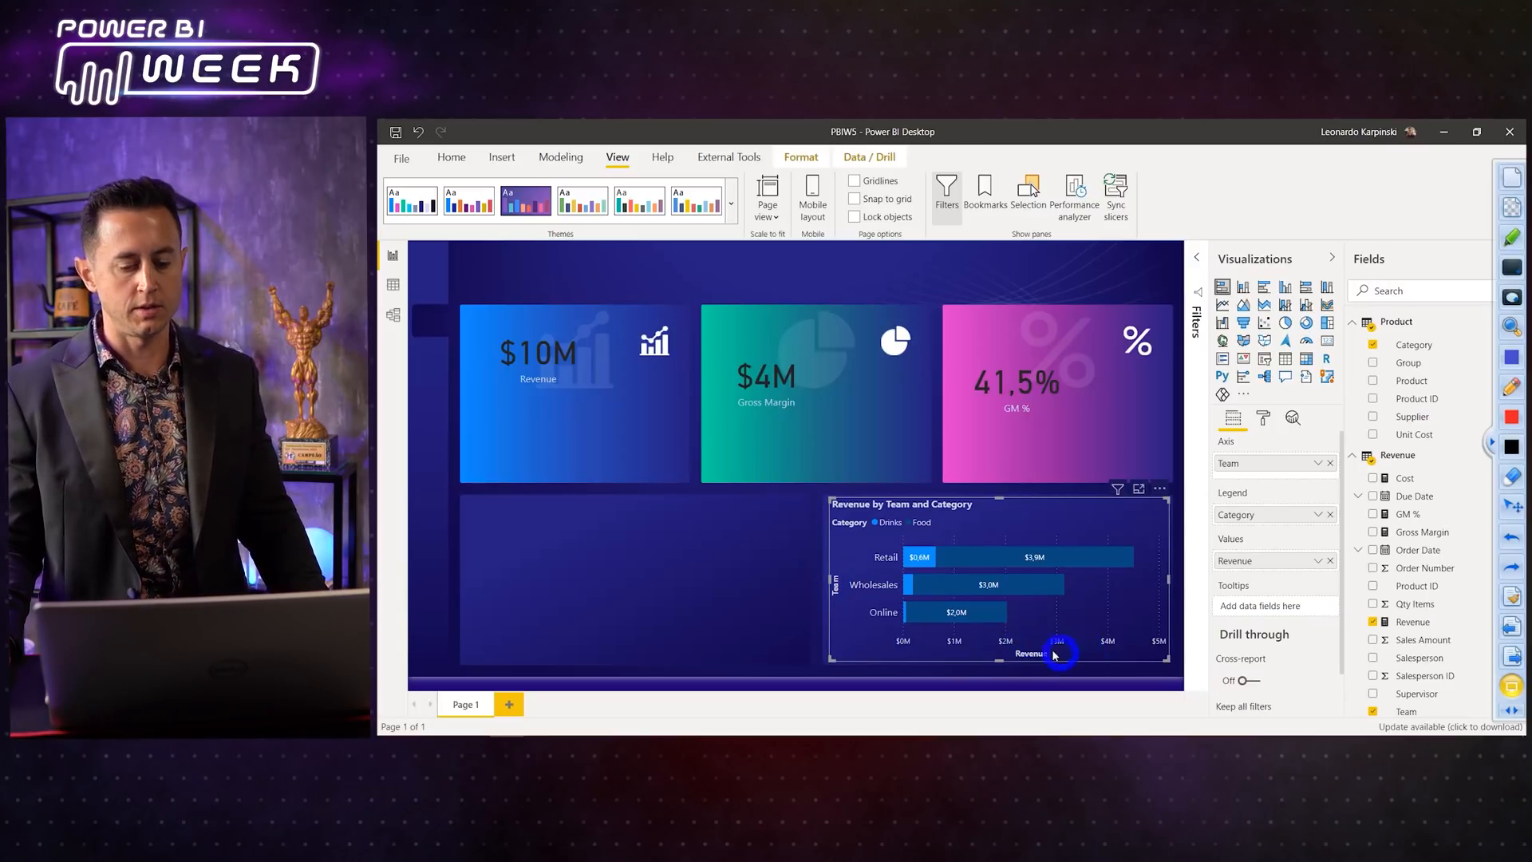
click(1264, 417)
click(1237, 526)
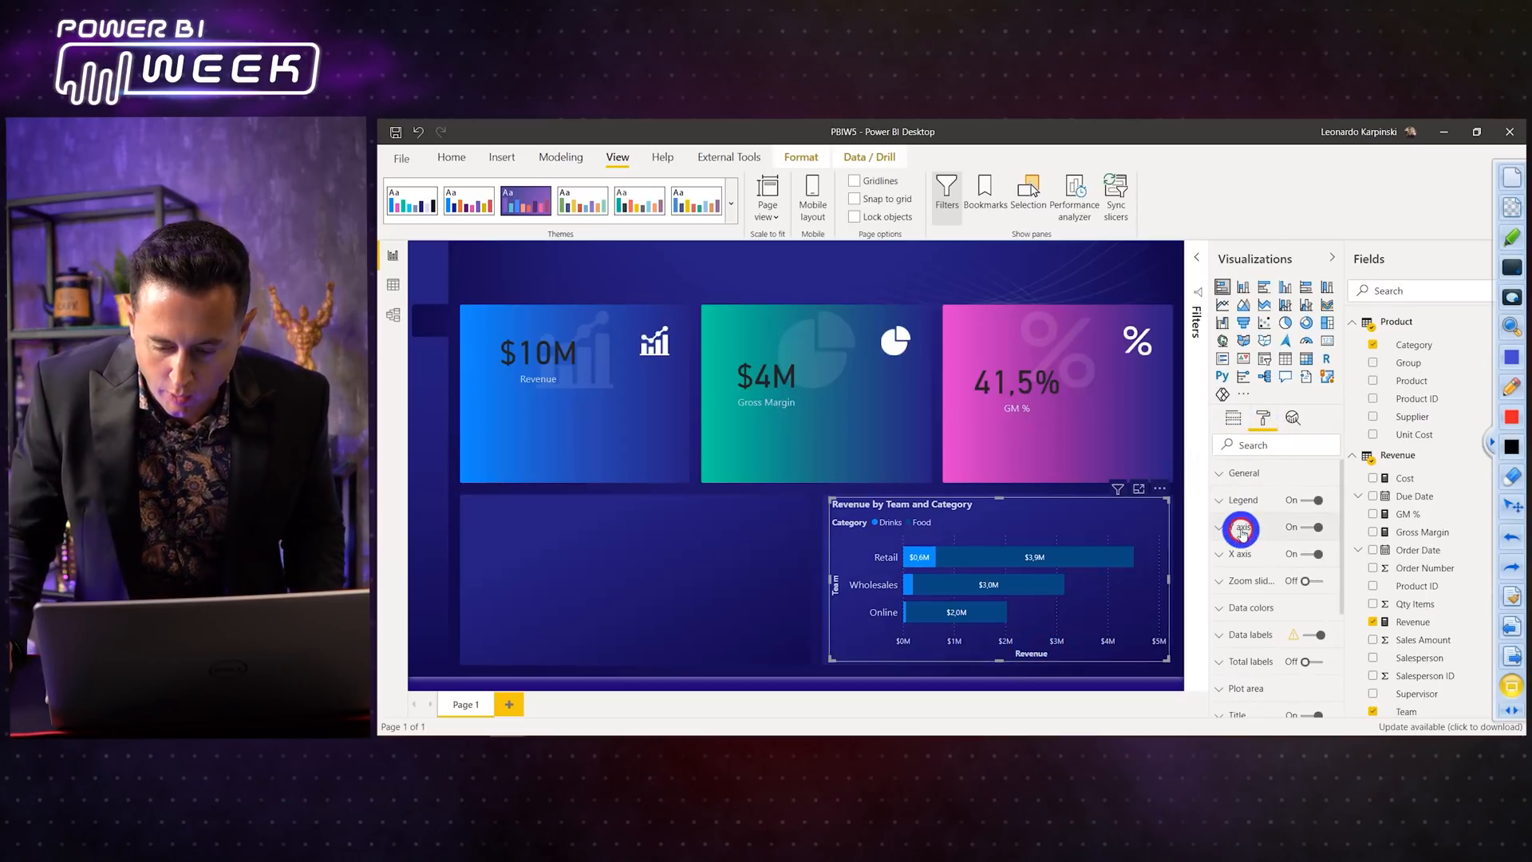
scroll(1251, 581, down, 5)
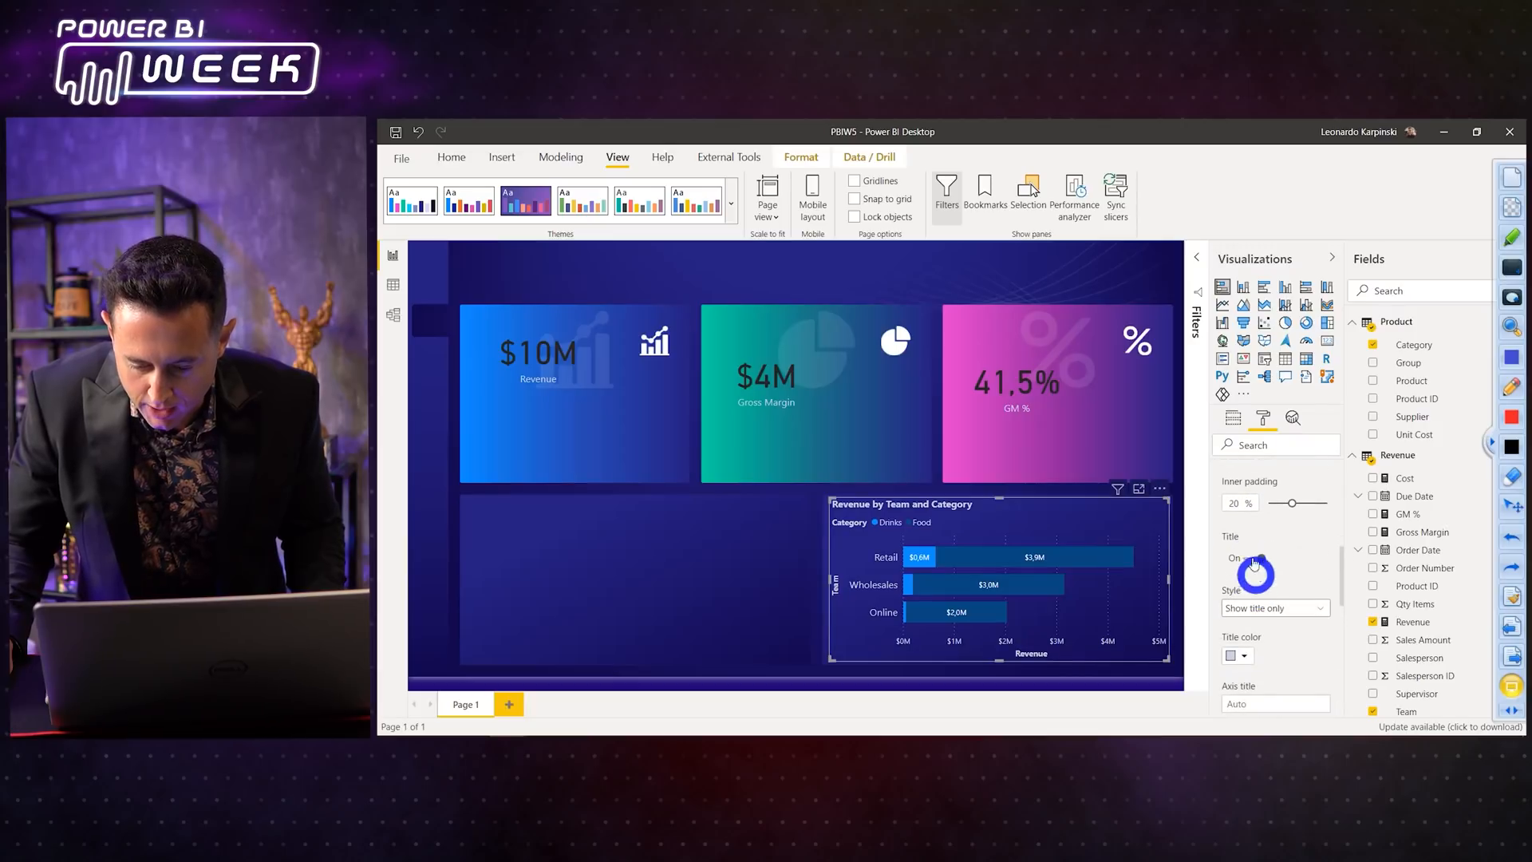
click(1251, 558)
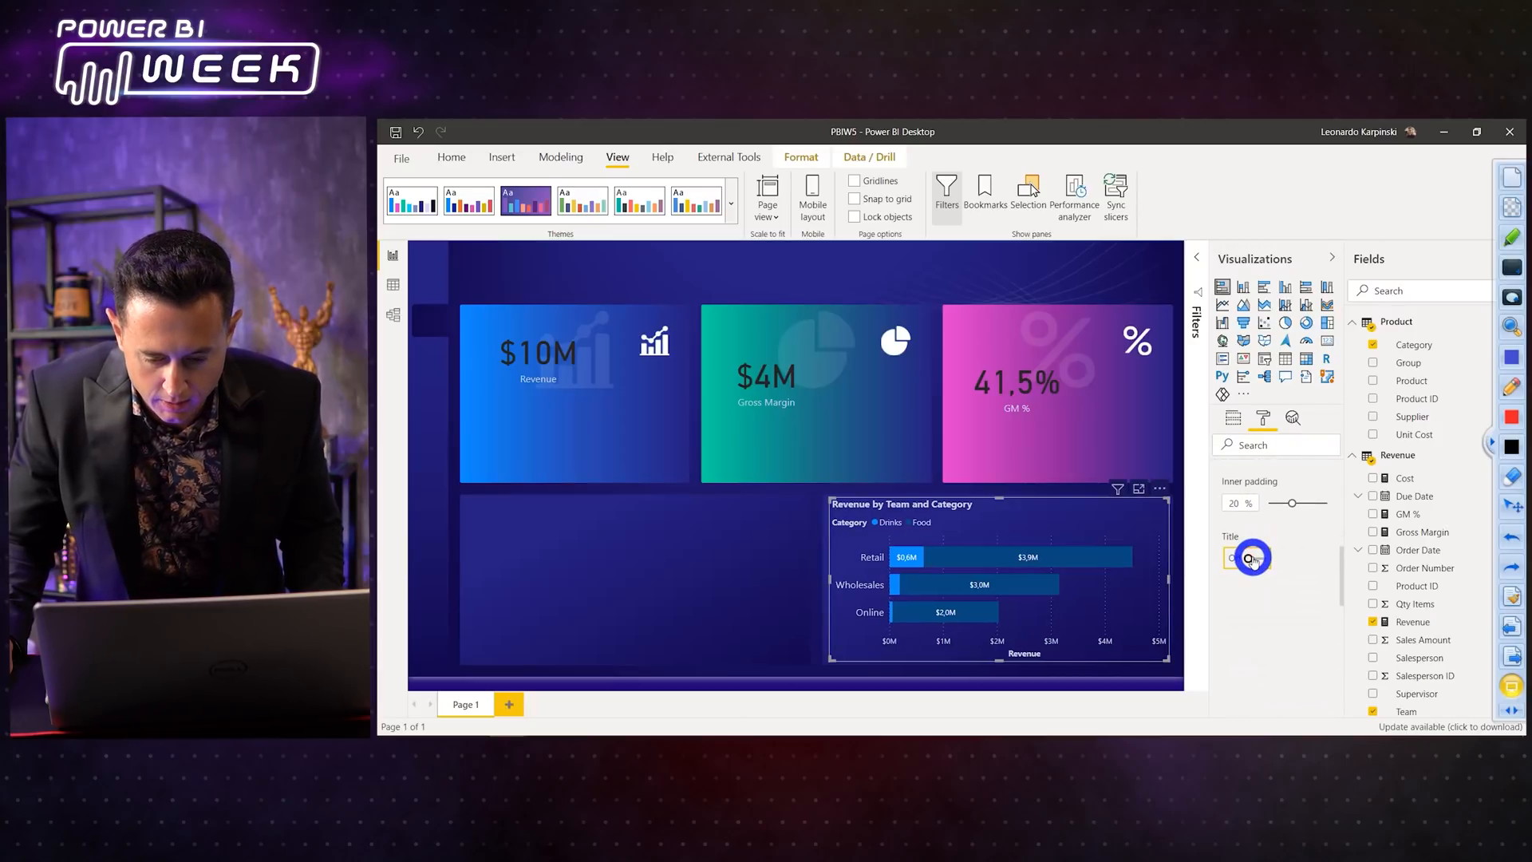
scroll(1253, 560, down, 3)
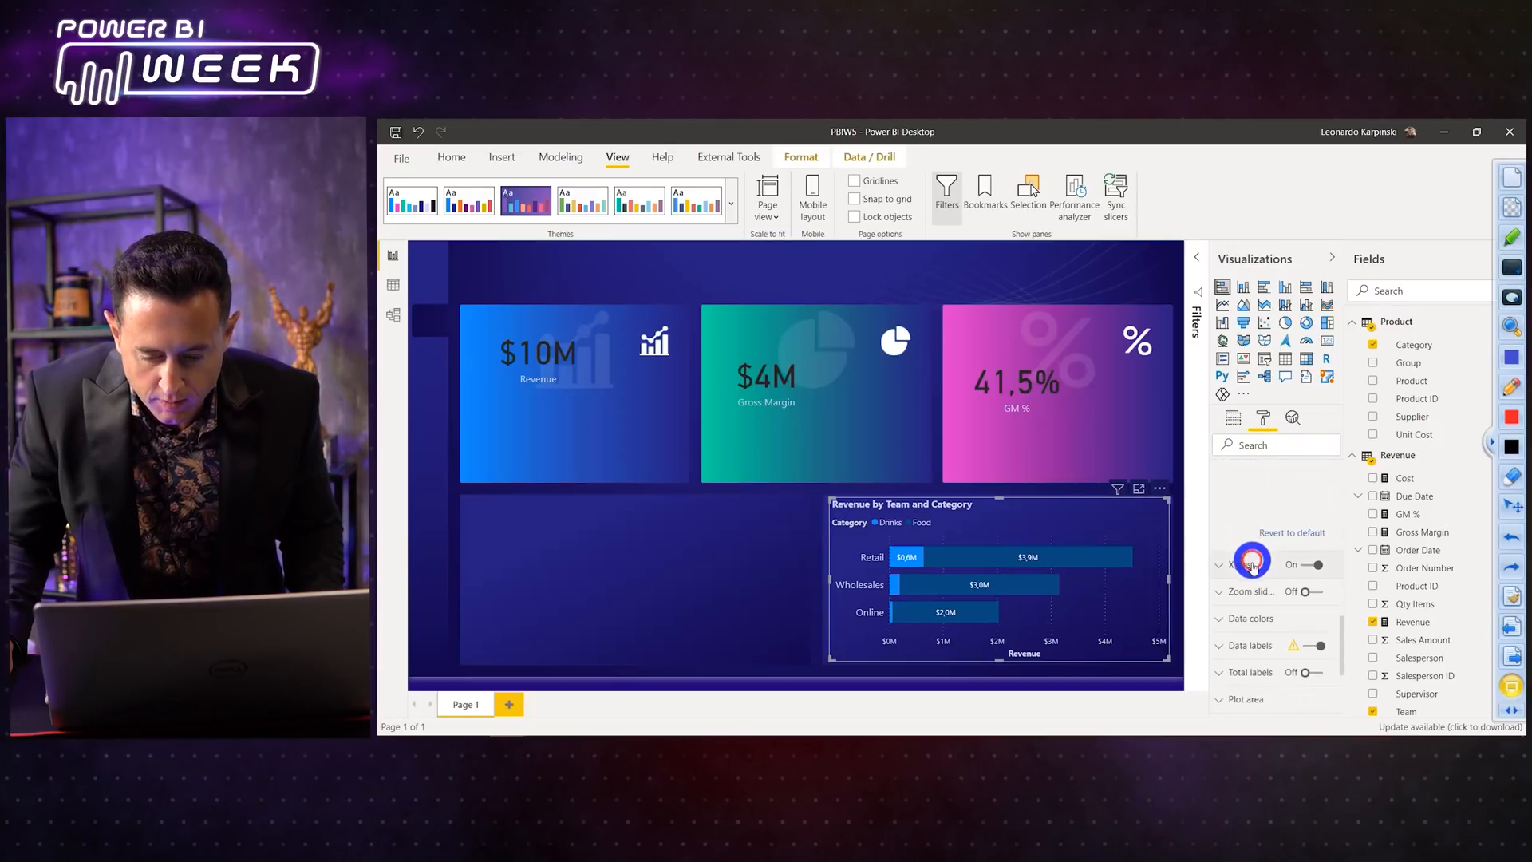
Step: Turn off the X axis title of the Revenue by Team and Category chart
click(1251, 564)
scroll(1258, 582, down, 5)
click(1261, 619)
click(1161, 626)
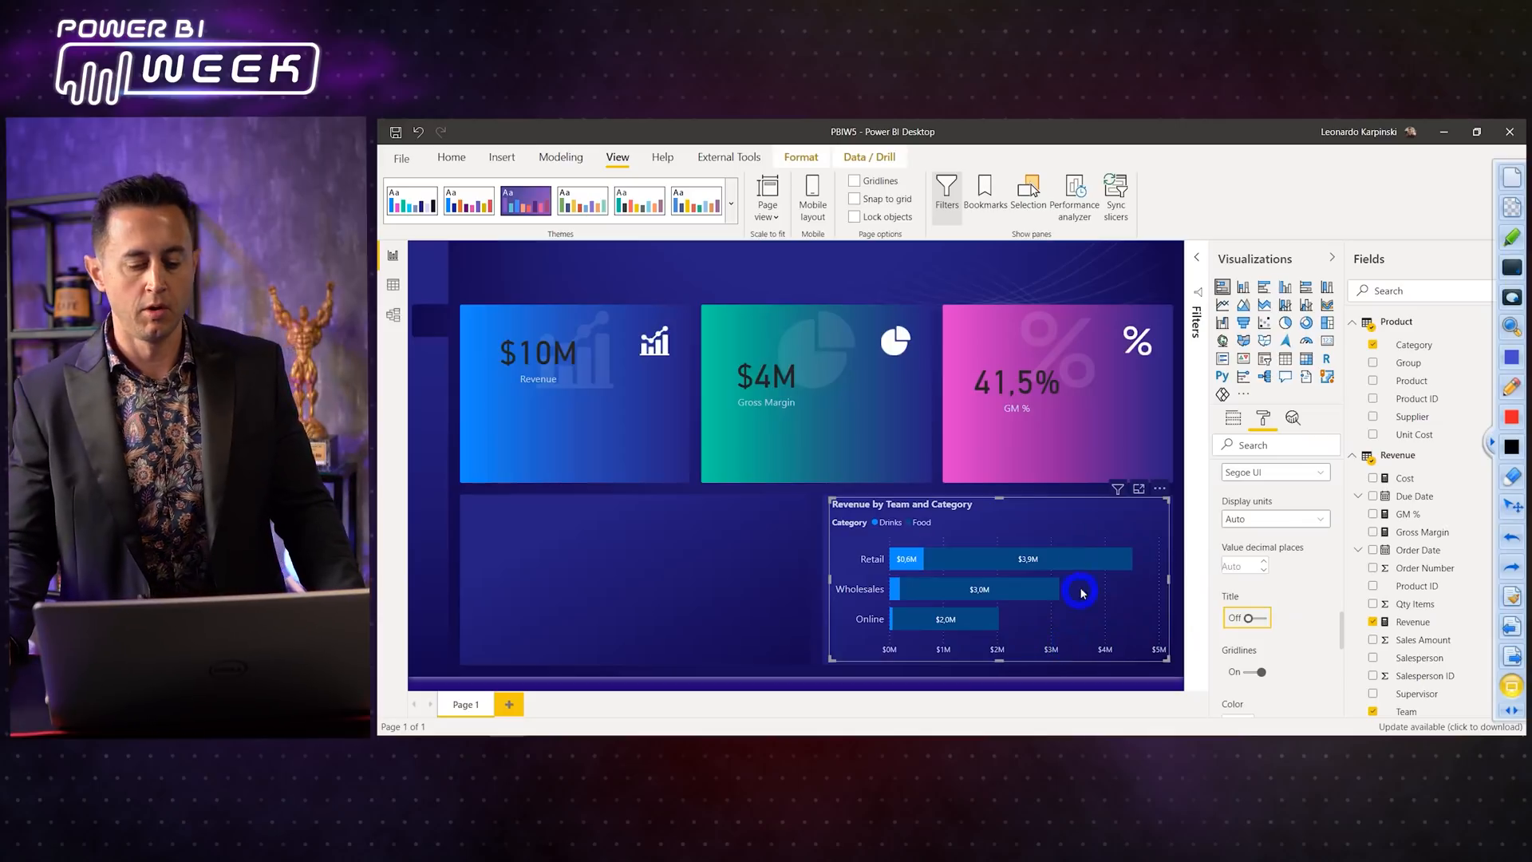
mouse_move(1128, 557)
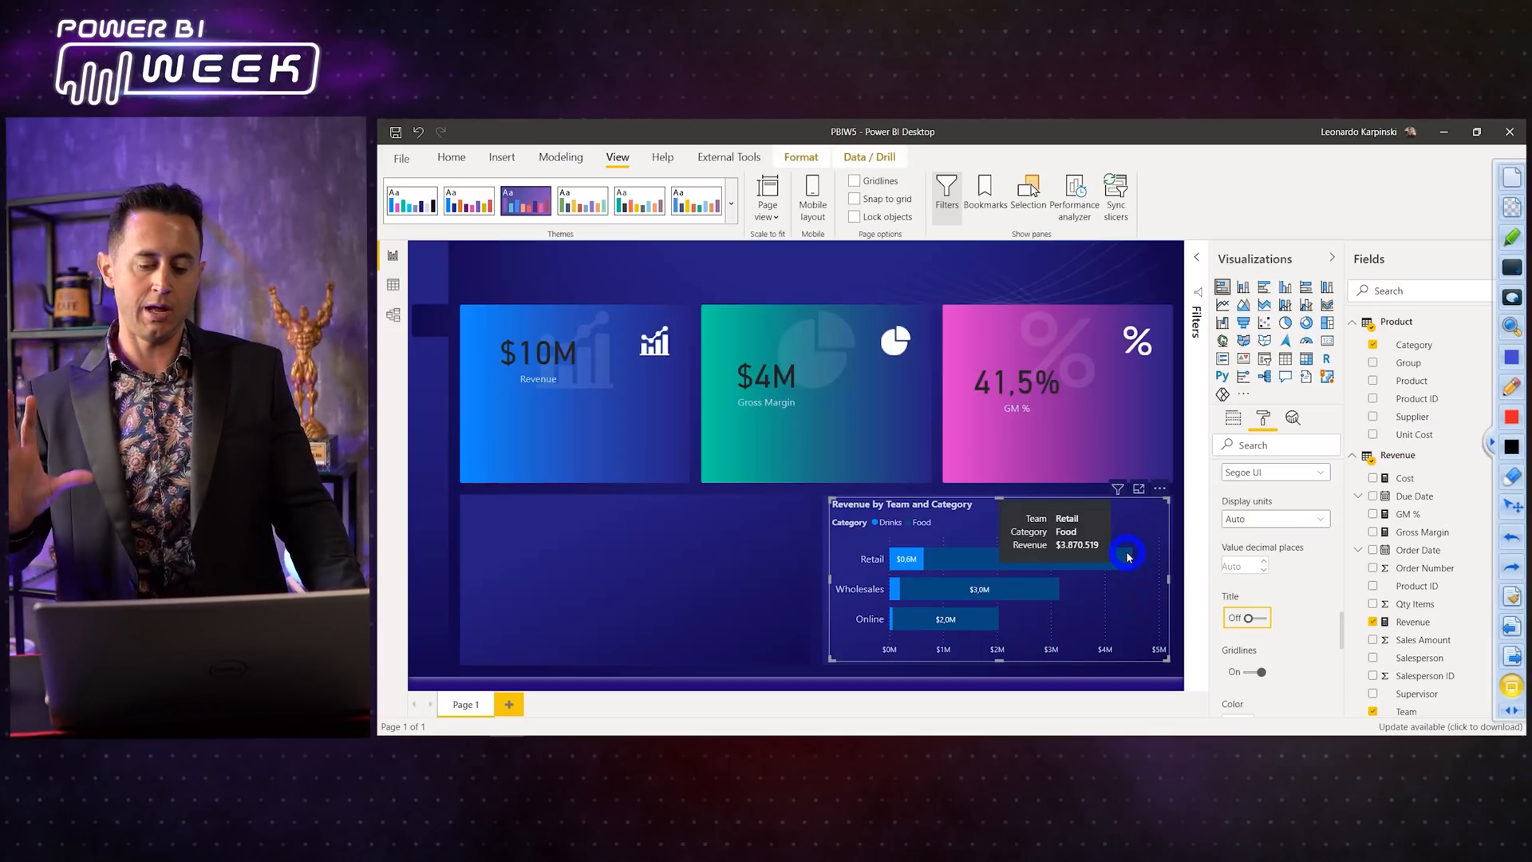
click(758, 493)
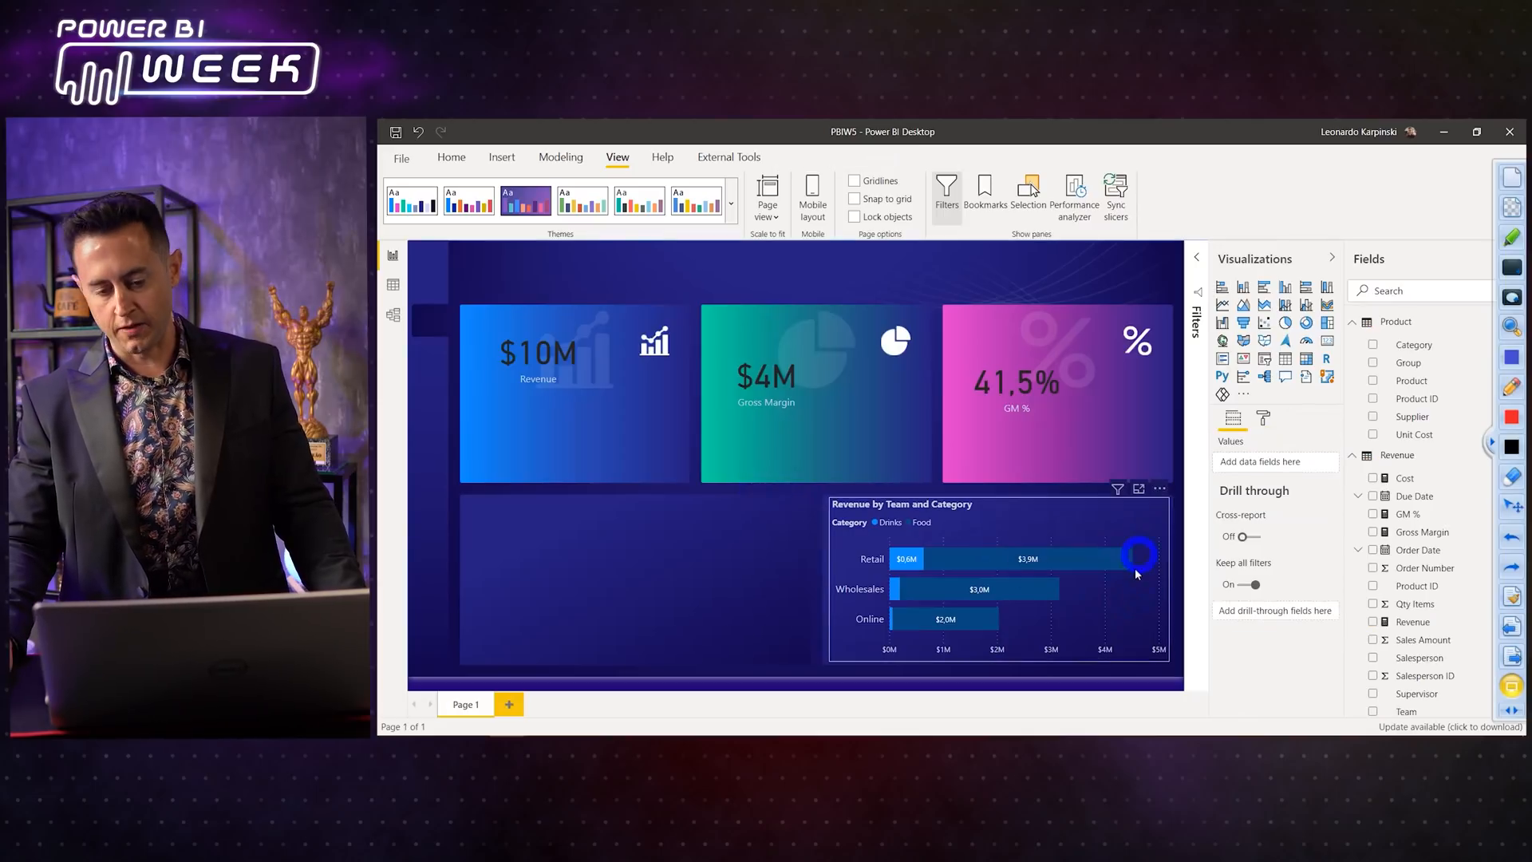
Step: Set the legend position of the Revenue by Team and Category chart to Top Center
click(910, 507)
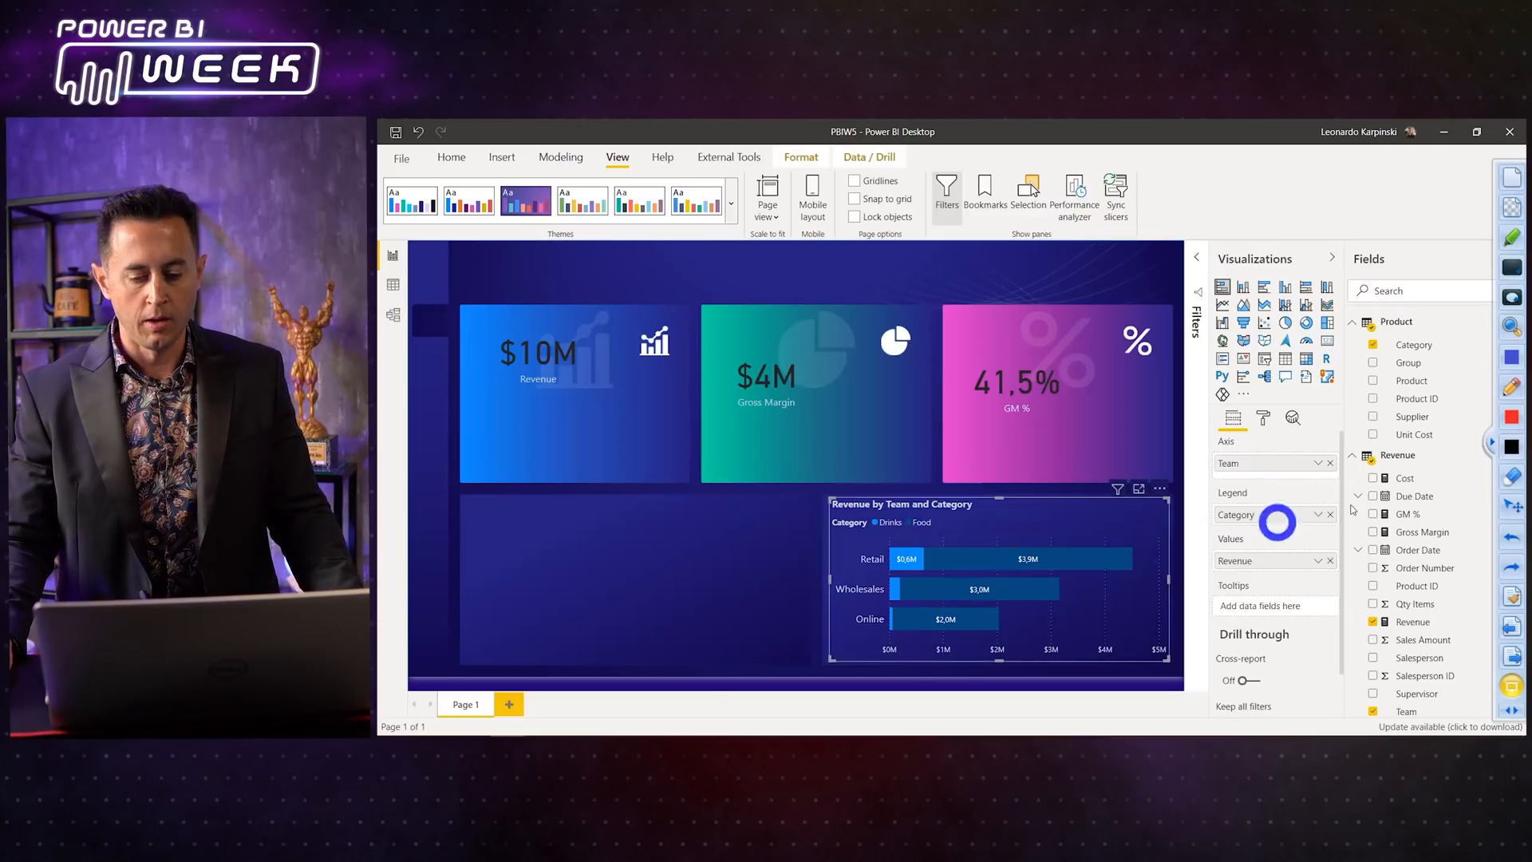
click(1263, 416)
click(1242, 500)
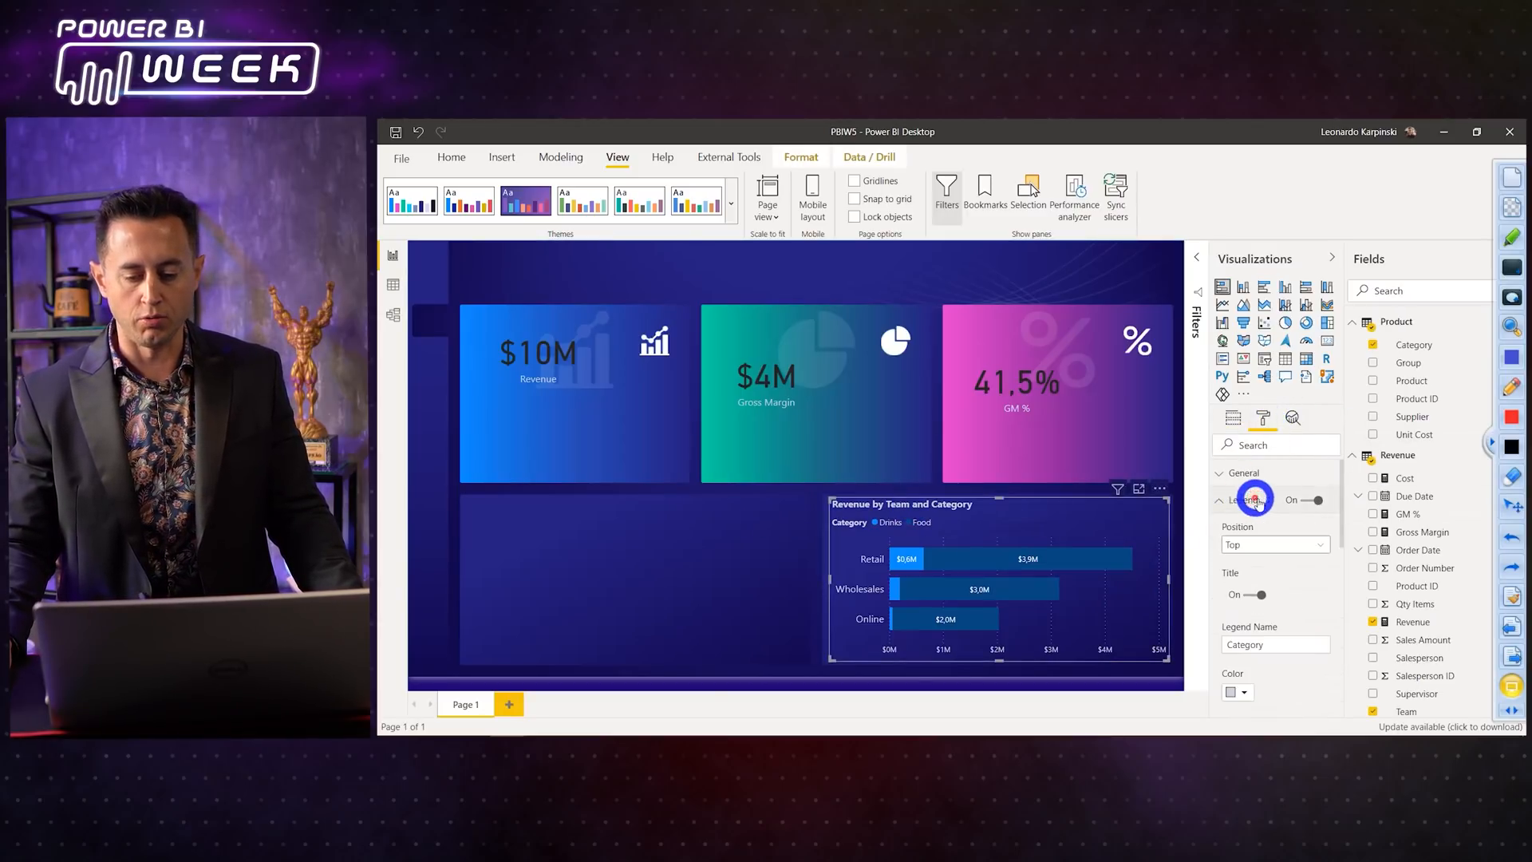
click(1268, 545)
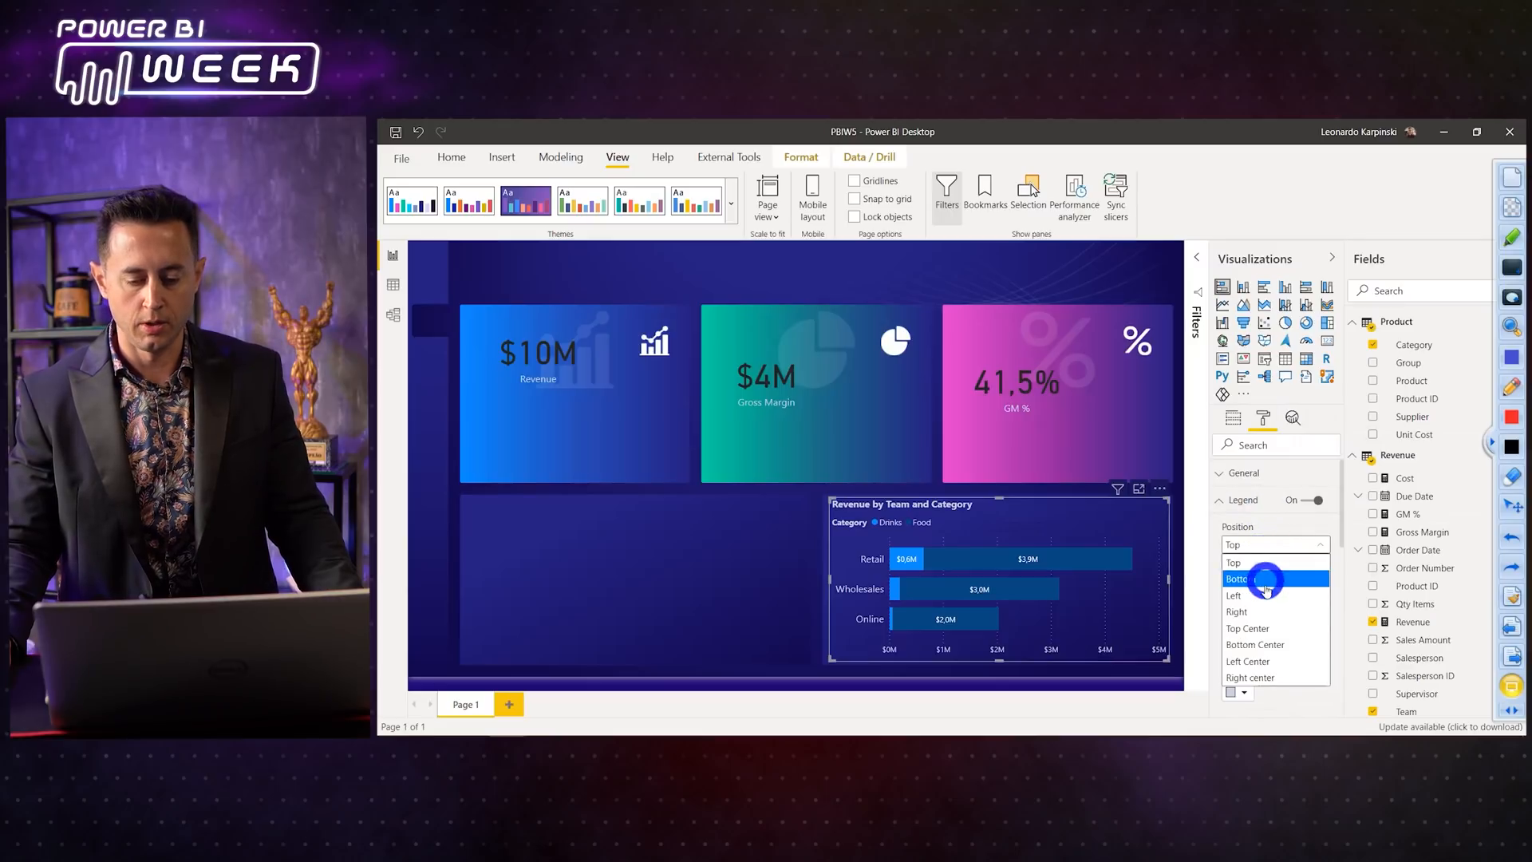
click(1266, 628)
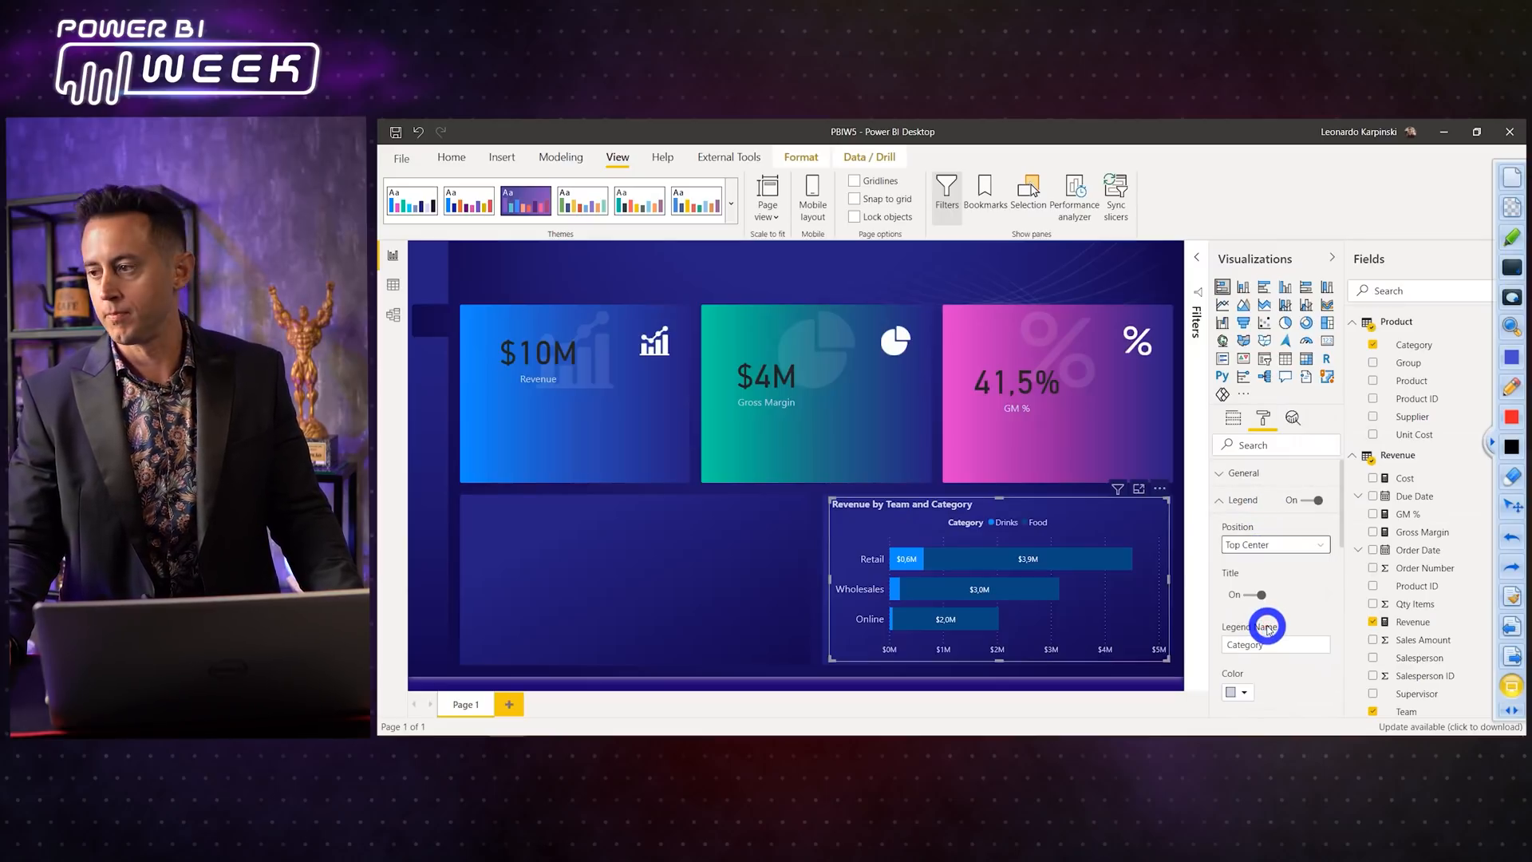
Step: Insert a matrix visual on the empty panel beside the bar chart and widen it to fill the panel
click(705, 535)
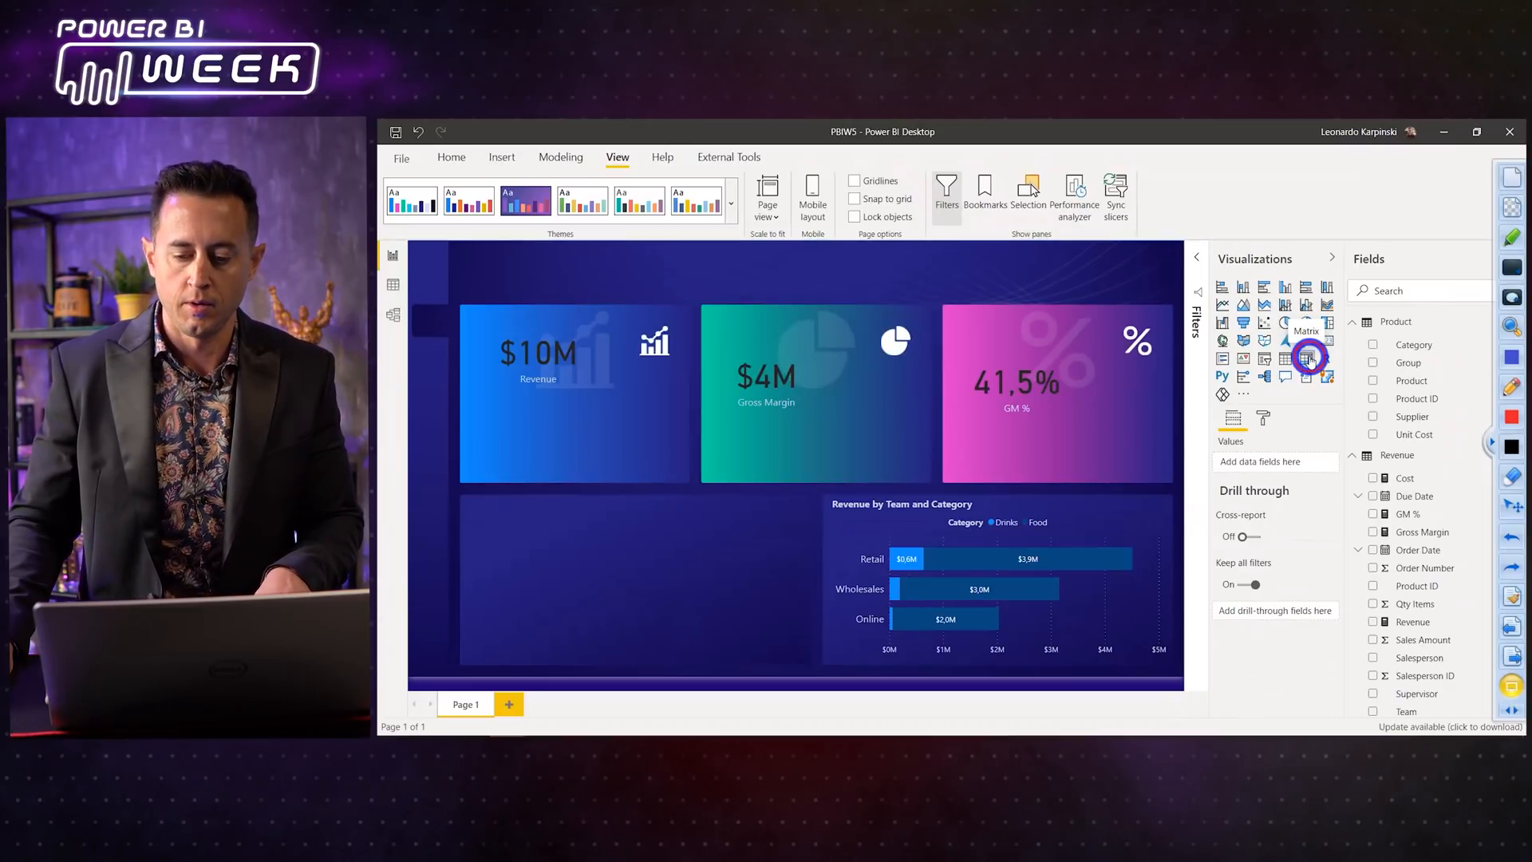
click(1306, 361)
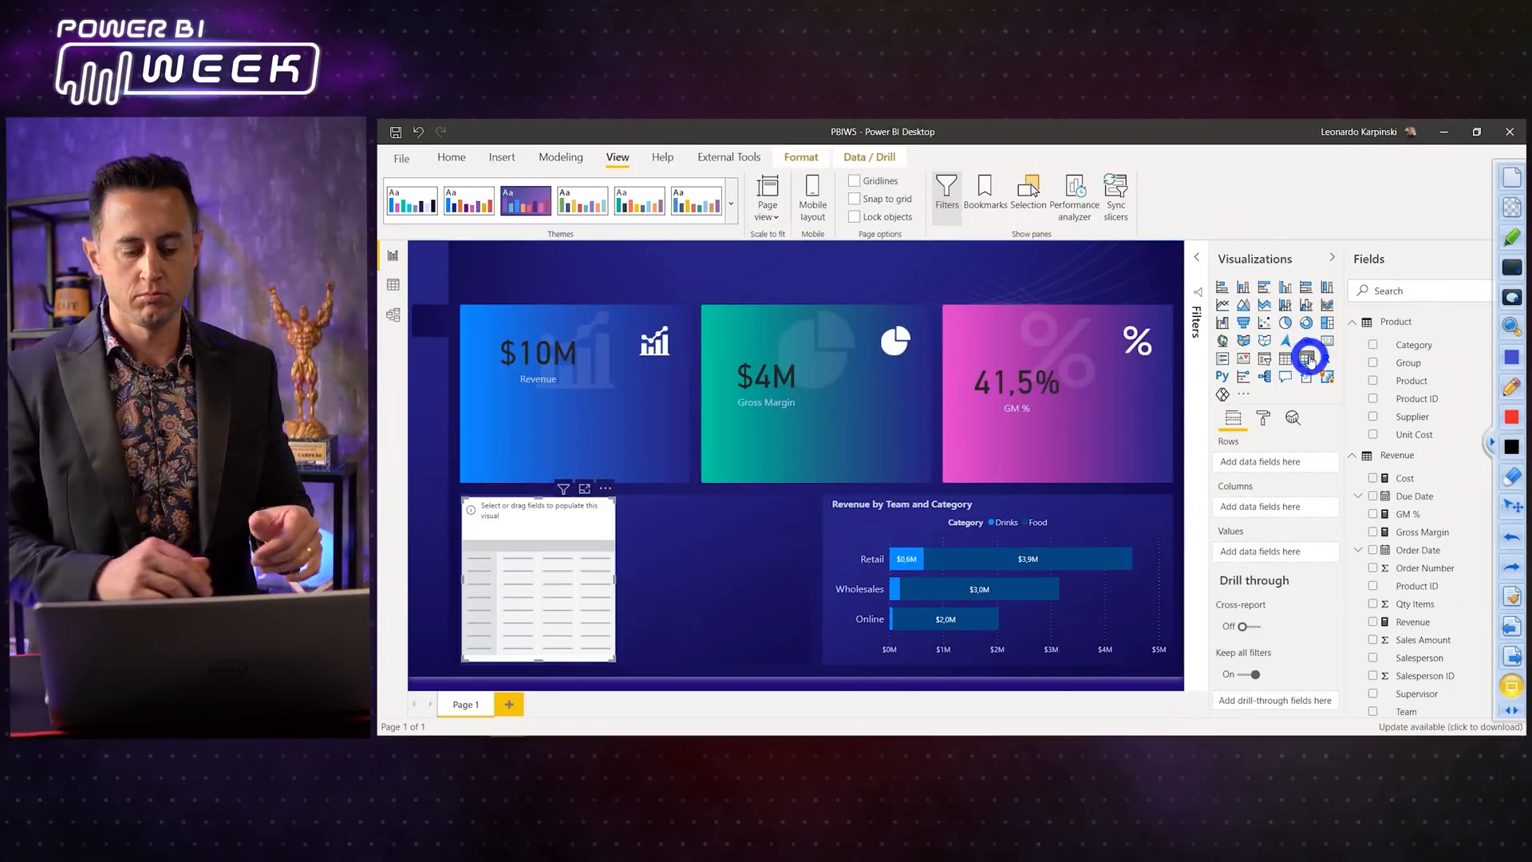
drag(613, 583, 806, 599)
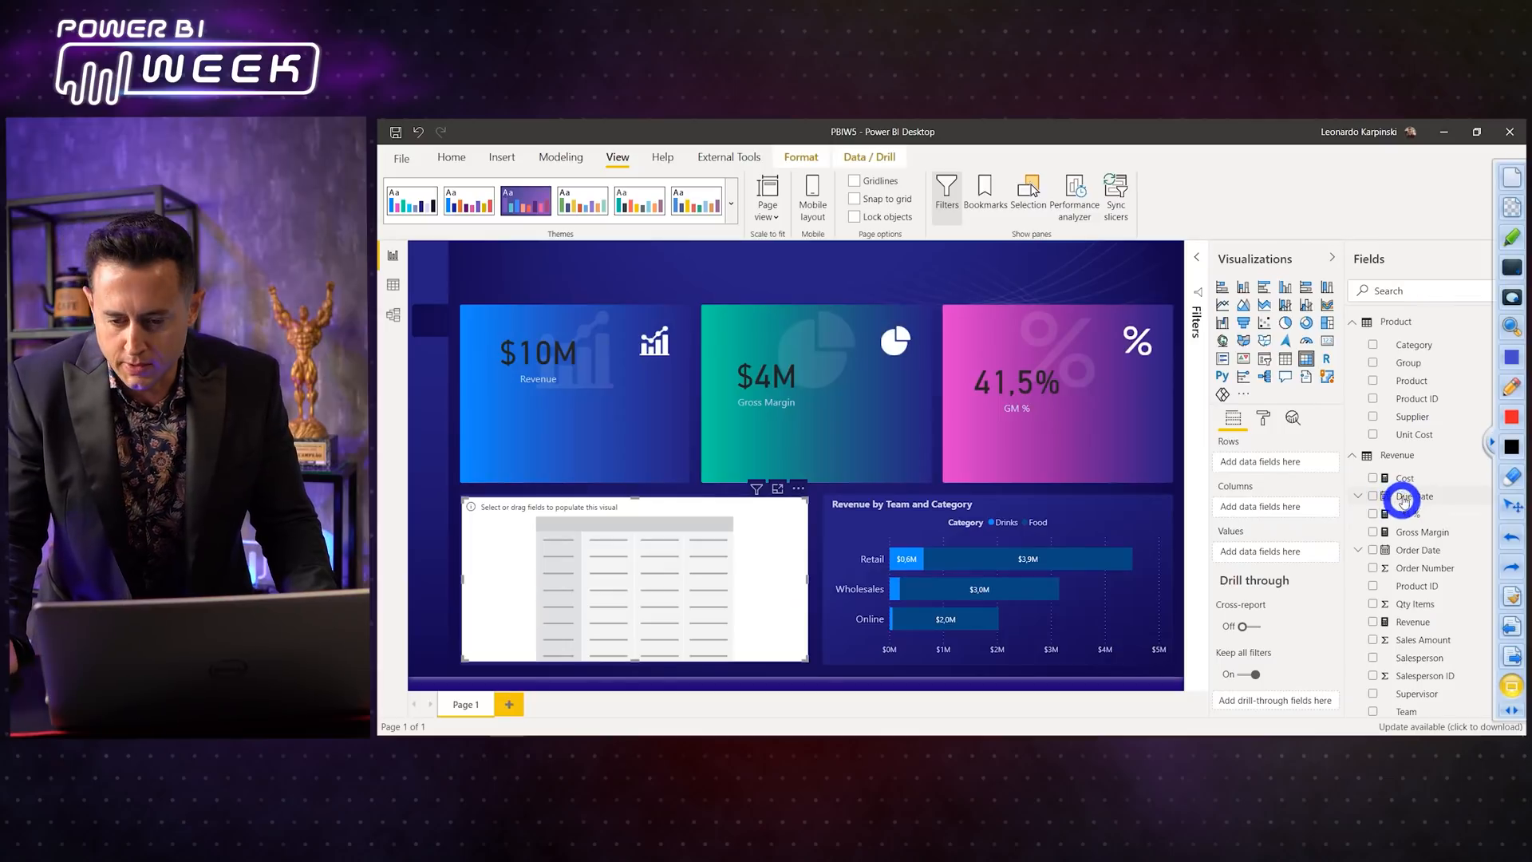
Step: Add Supplier to the matrix rows and Revenue, Gross Margin and GM % to its values
drag(1418, 417, 1263, 467)
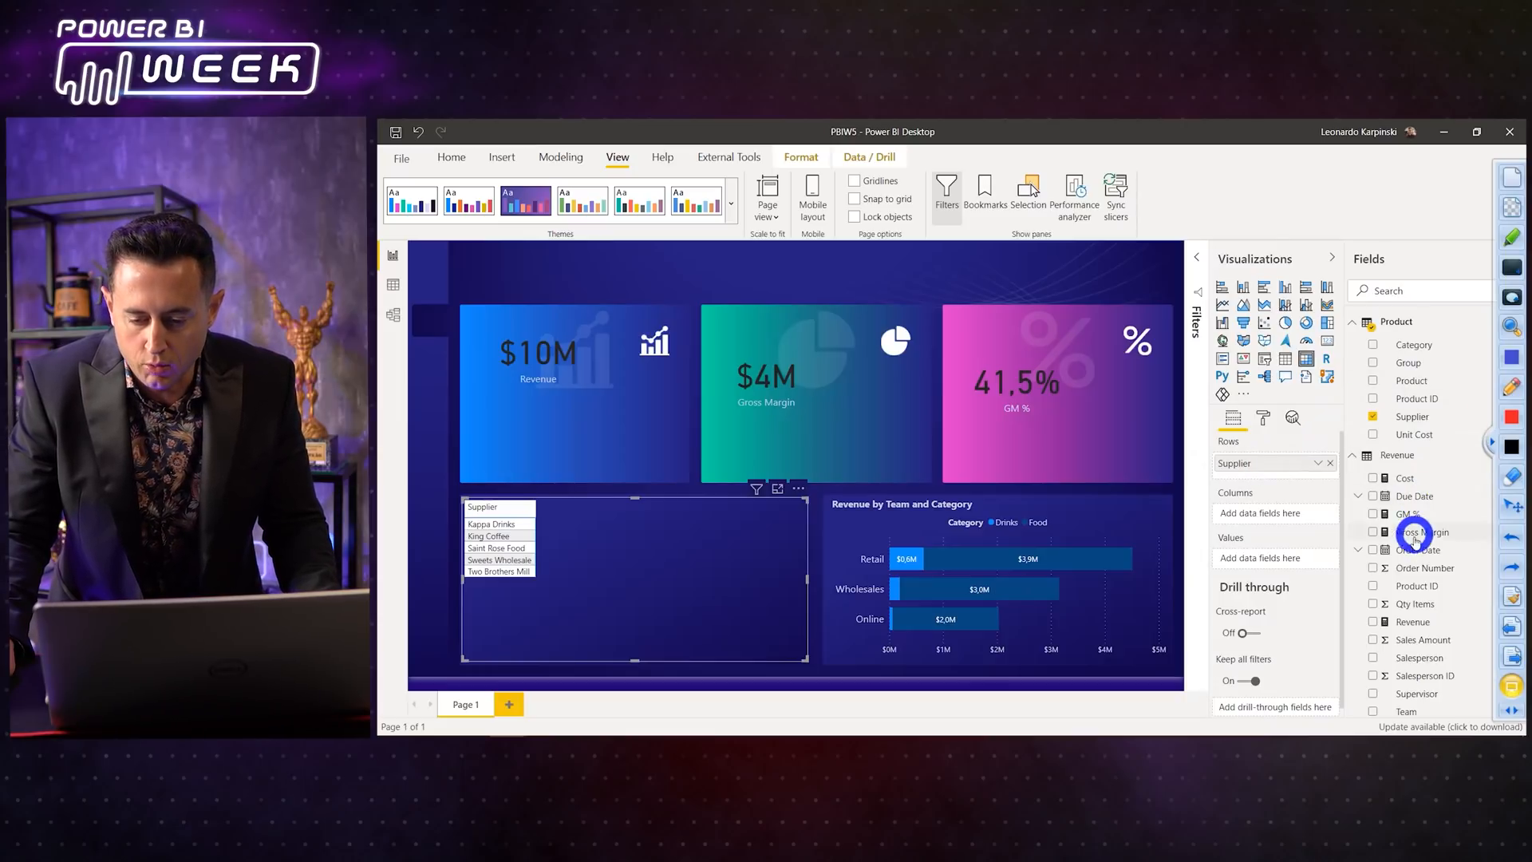
scroll(1414, 535, down, 1)
drag(1414, 598, 1281, 562)
drag(1419, 509, 1277, 571)
drag(1409, 491, 1272, 589)
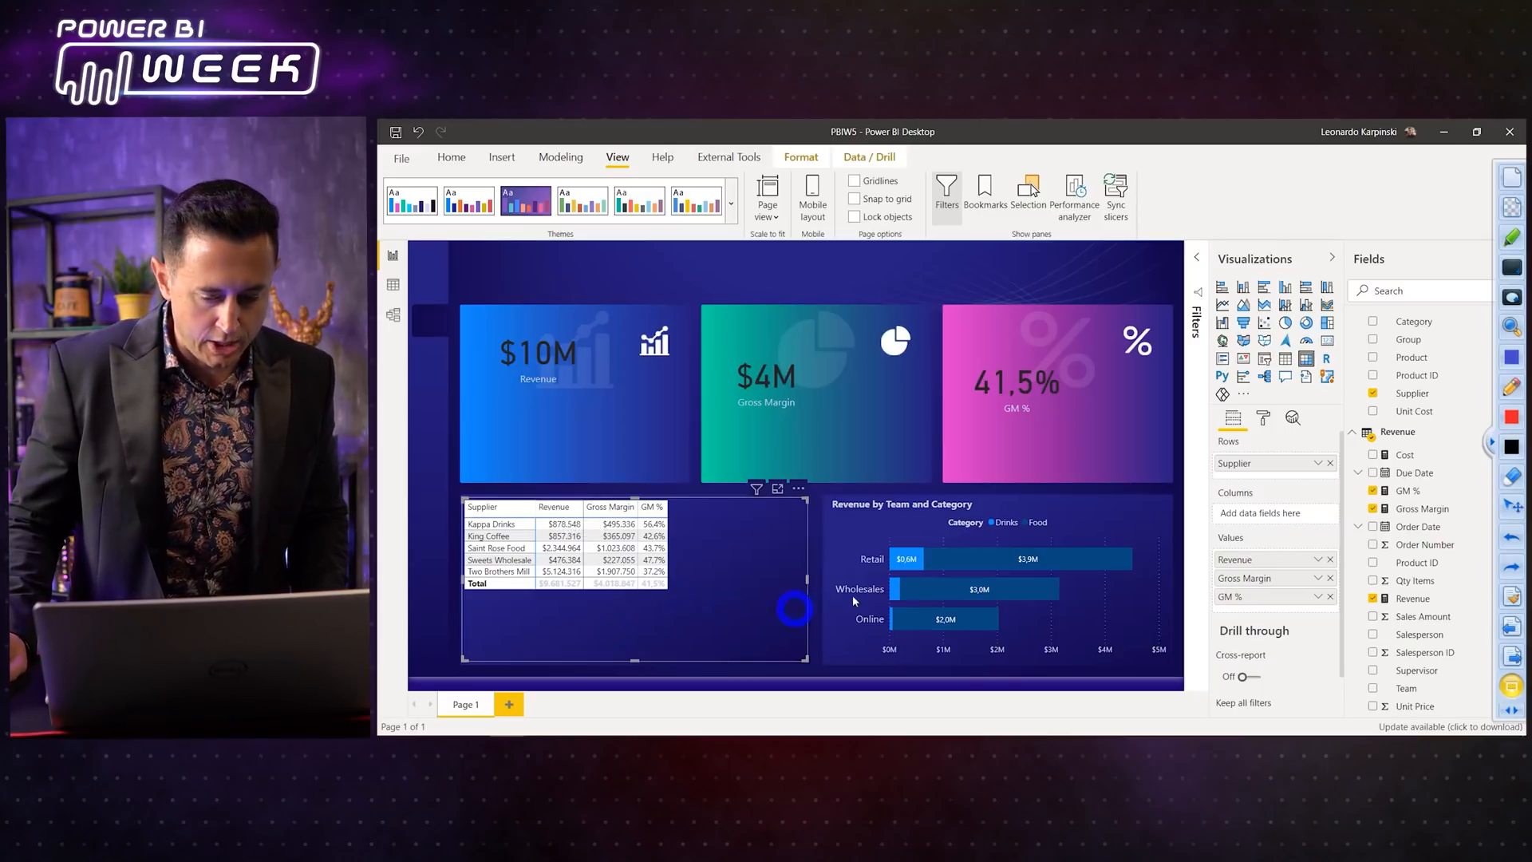
Step: Set the supplier matrix's style to None
click(1267, 419)
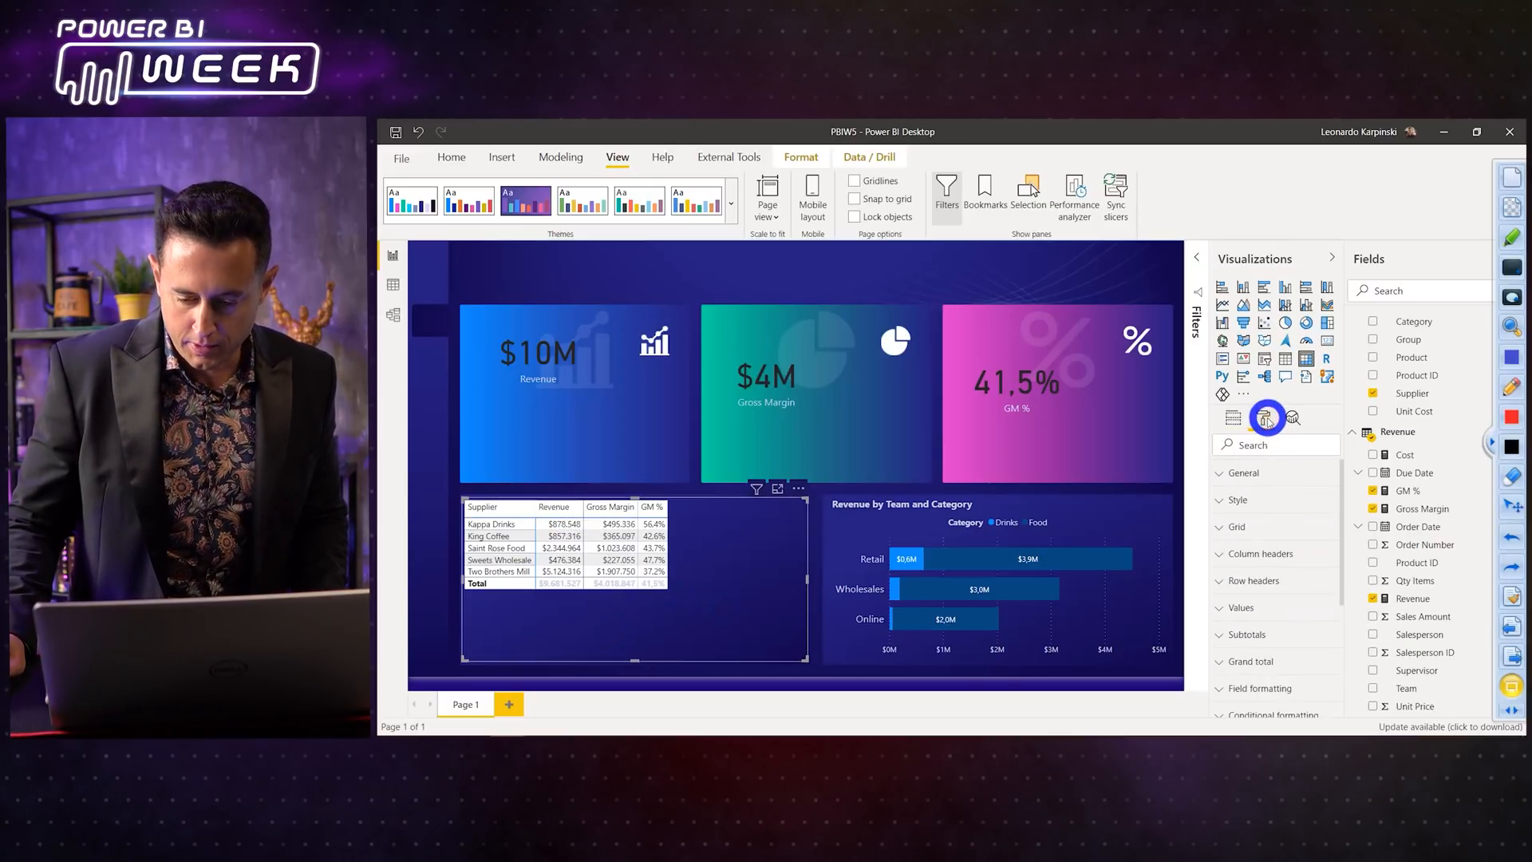
click(1246, 501)
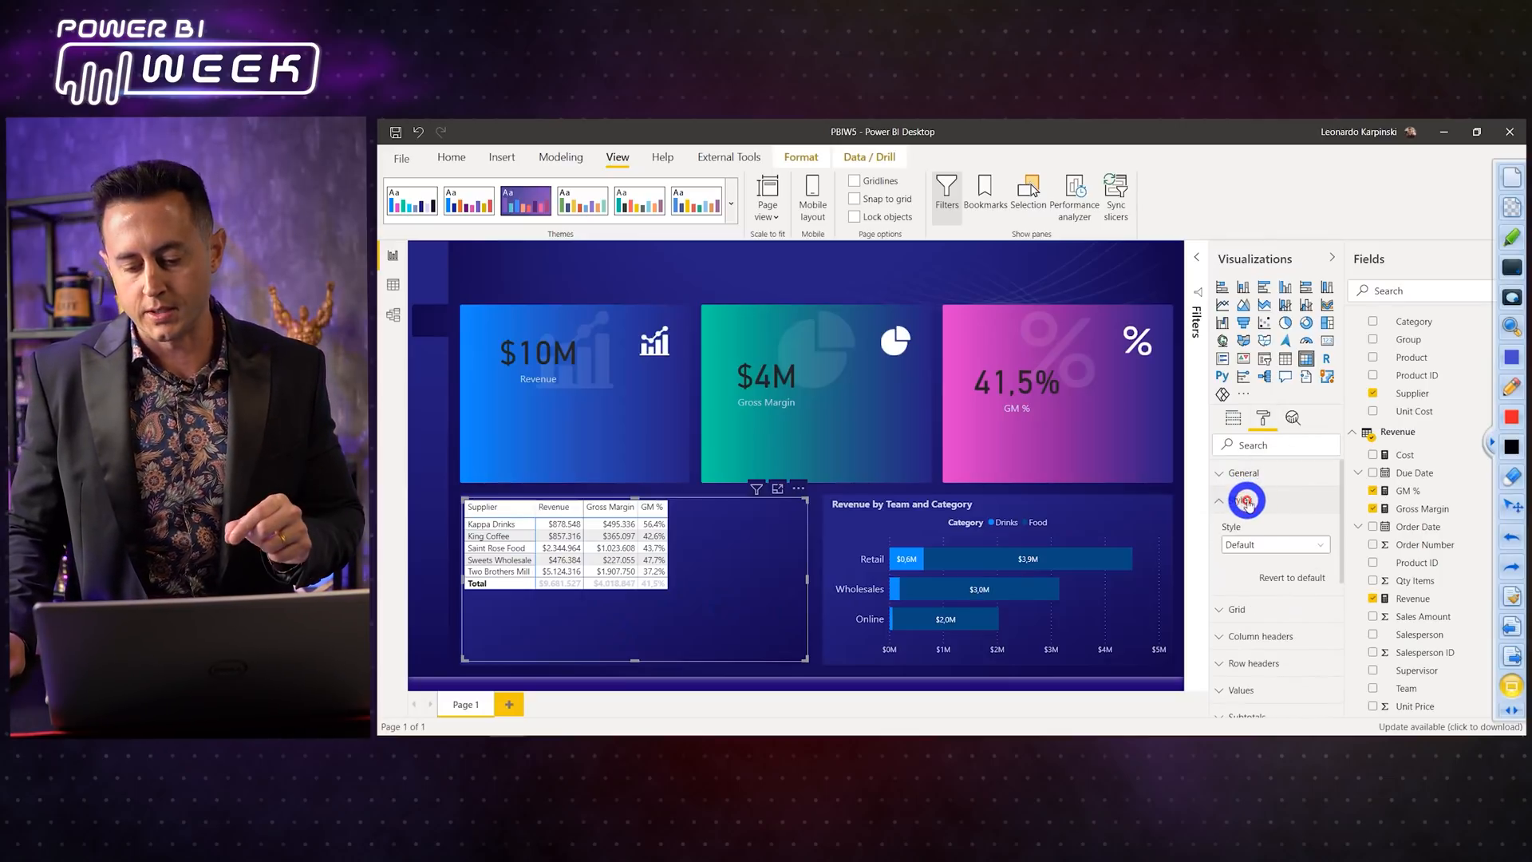
click(1256, 544)
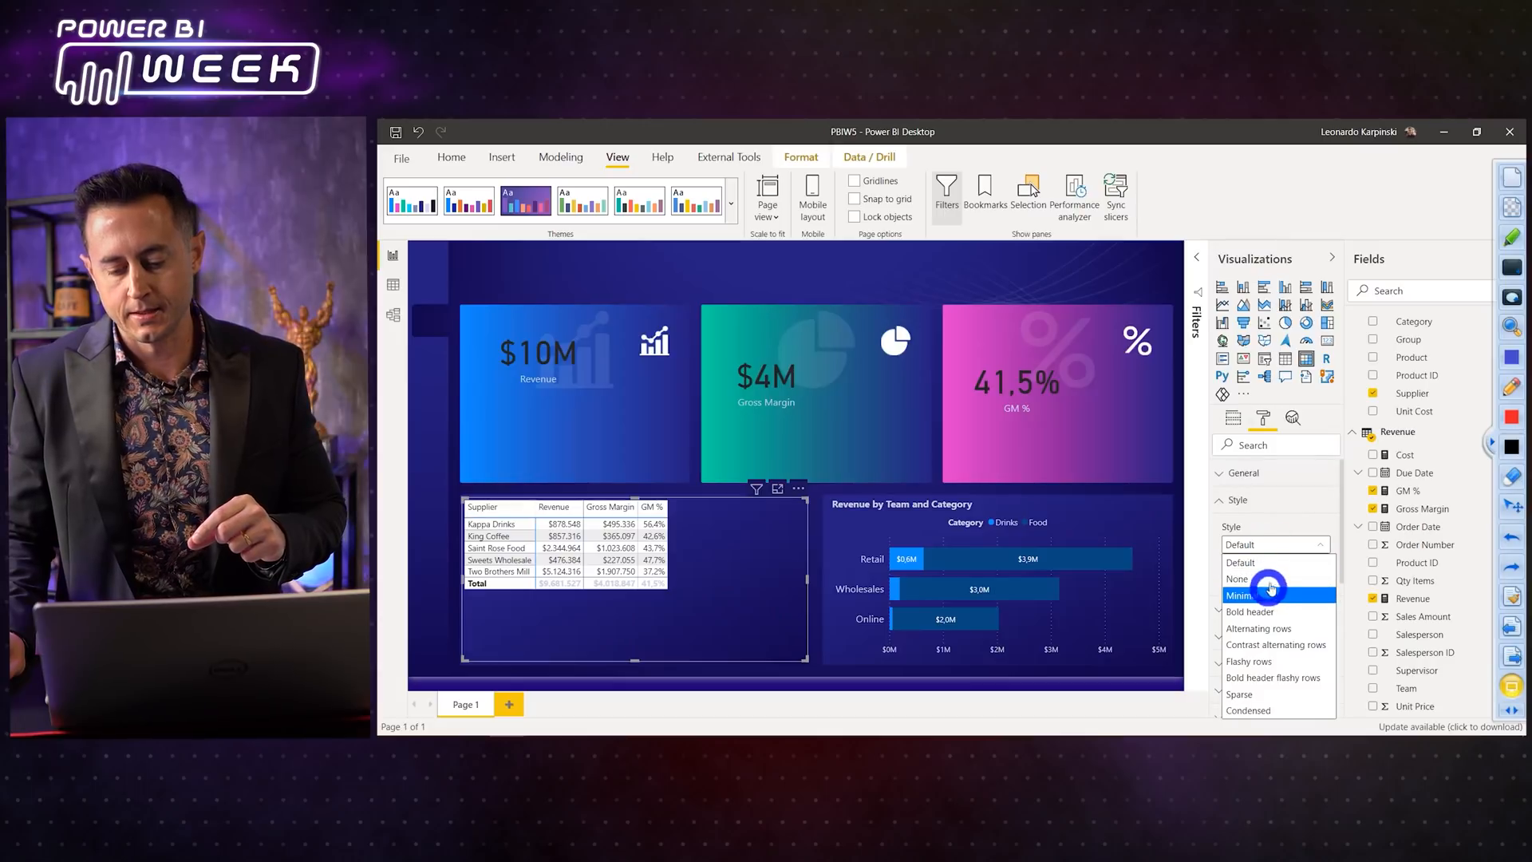
click(1269, 580)
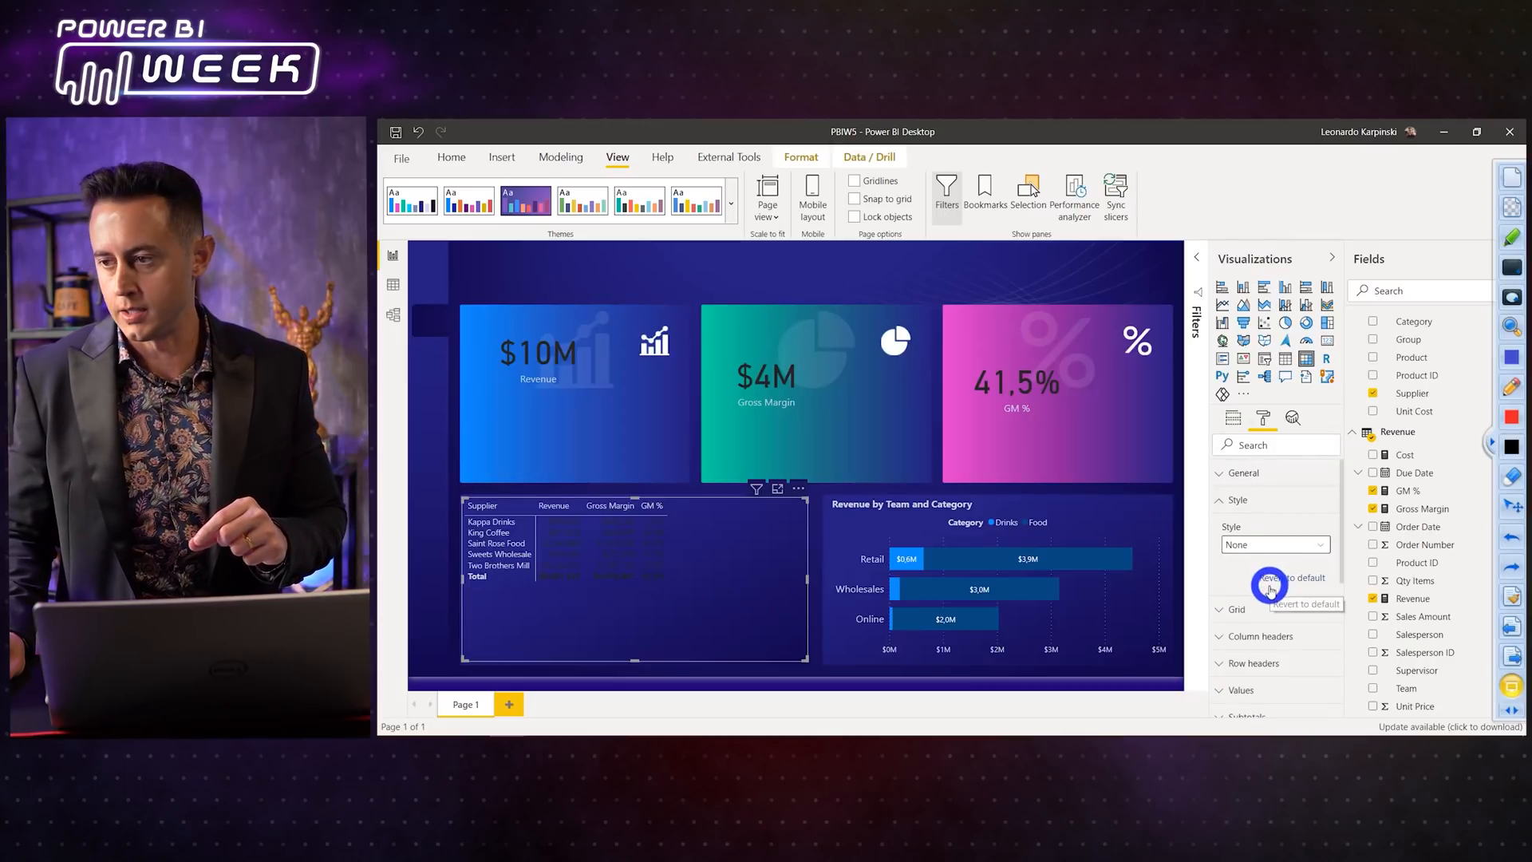
Step: Turn on the horizontal grid of the supplier matrix and leave its vertical grid off
click(1258, 500)
click(1257, 527)
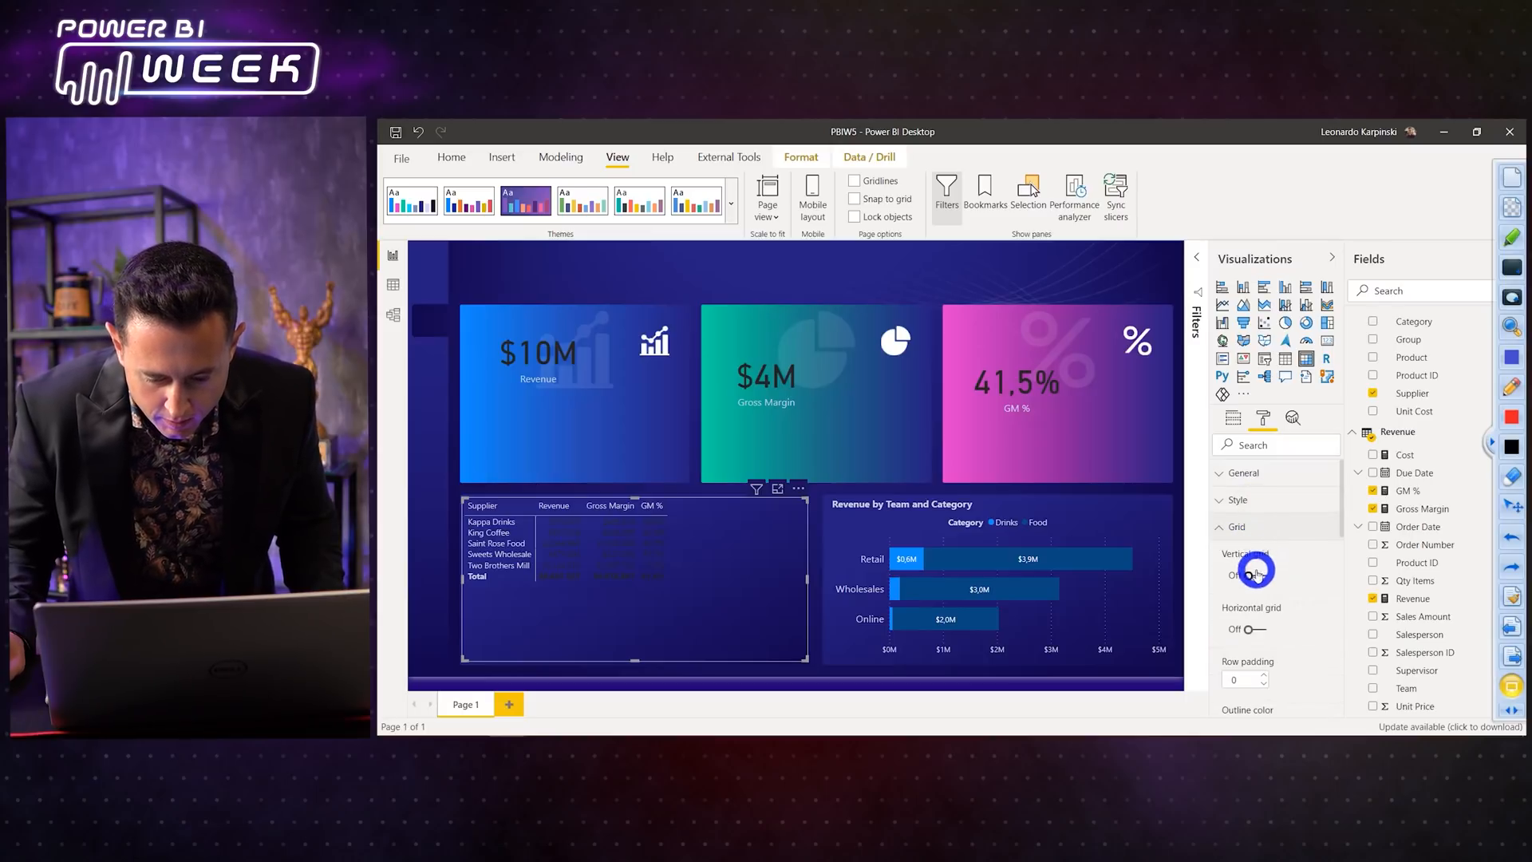
click(1251, 576)
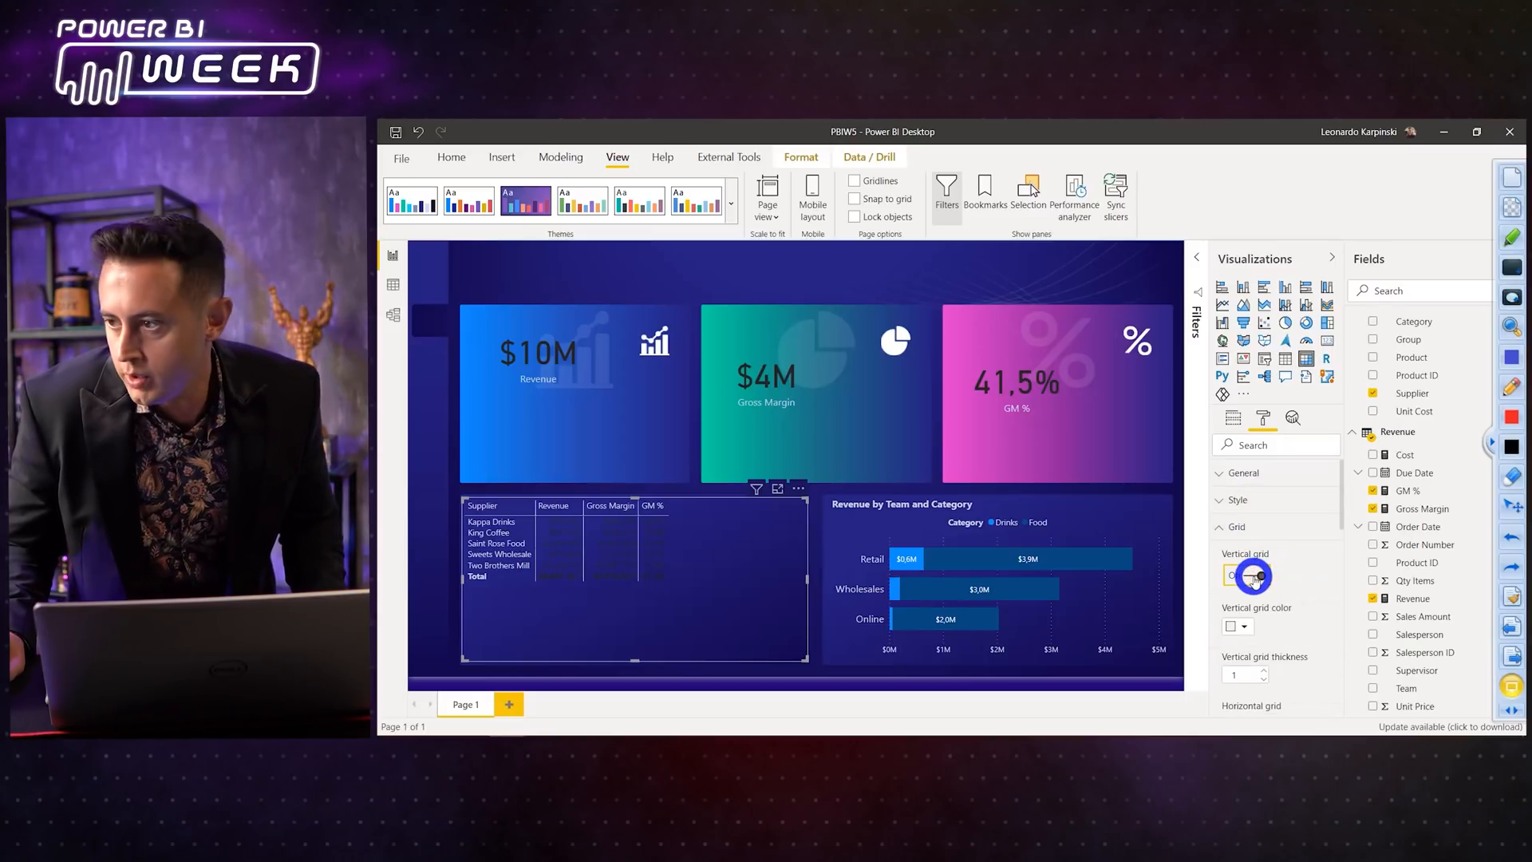
click(1251, 577)
click(1253, 630)
scroll(1257, 634, down, 1)
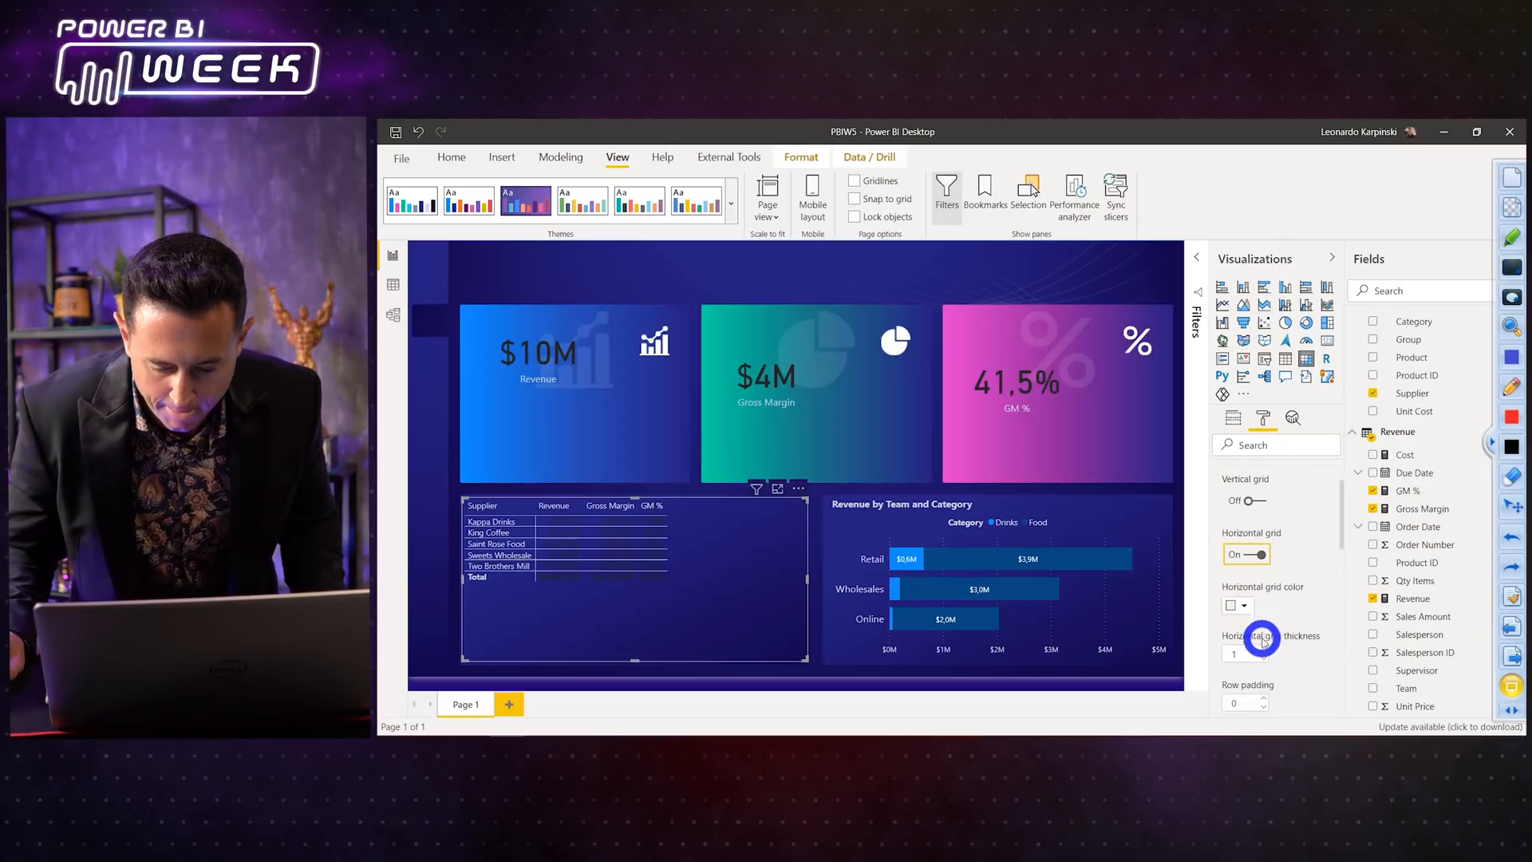
Step: Set the matrix's horizontal grid thickness to 1 and its row padding to 6
scroll(1259, 616, down, 1)
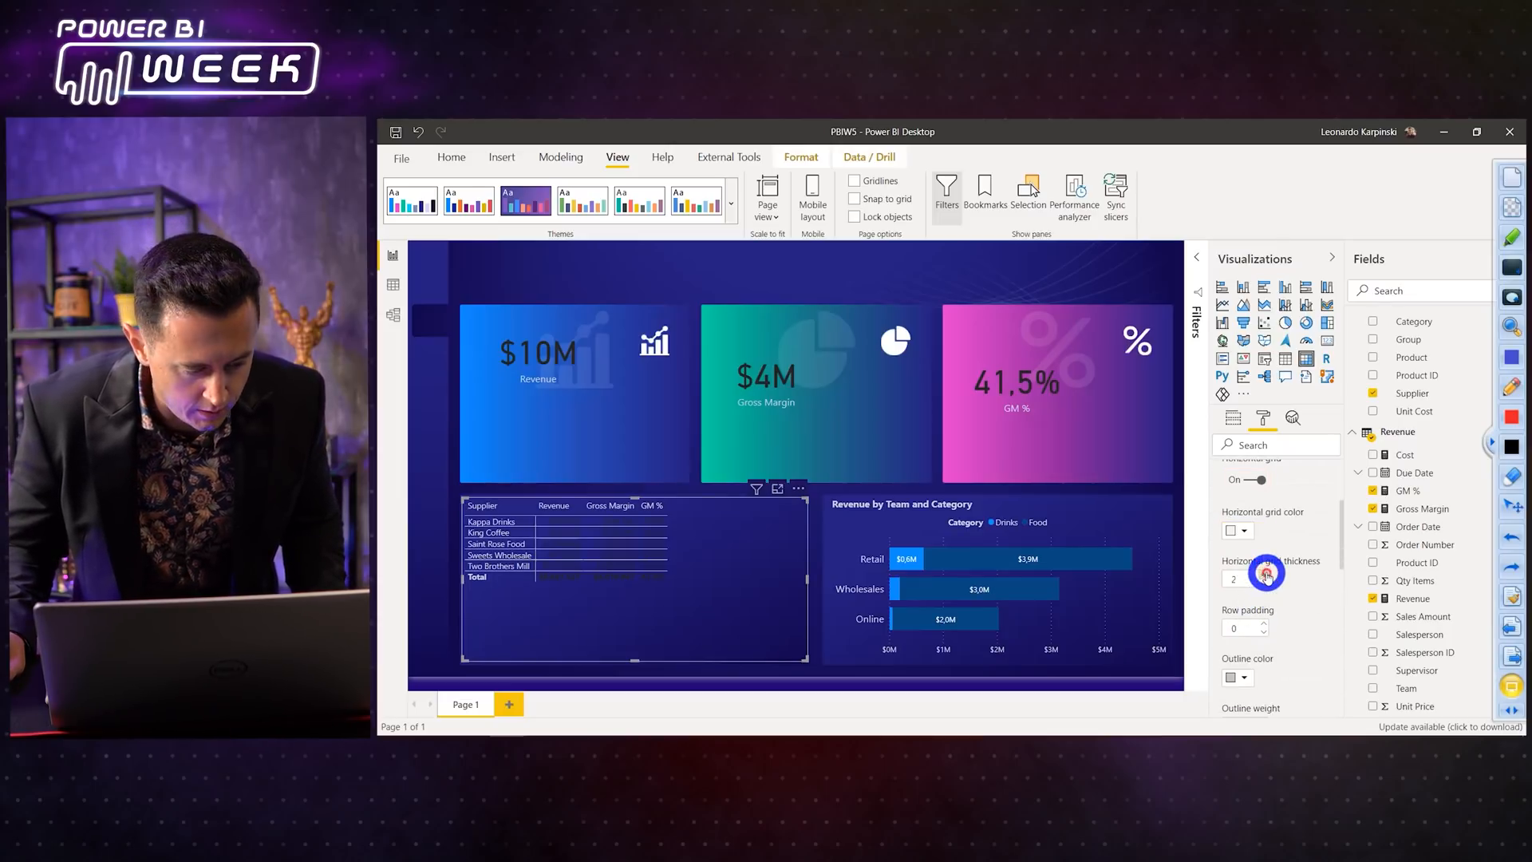
click(1266, 575)
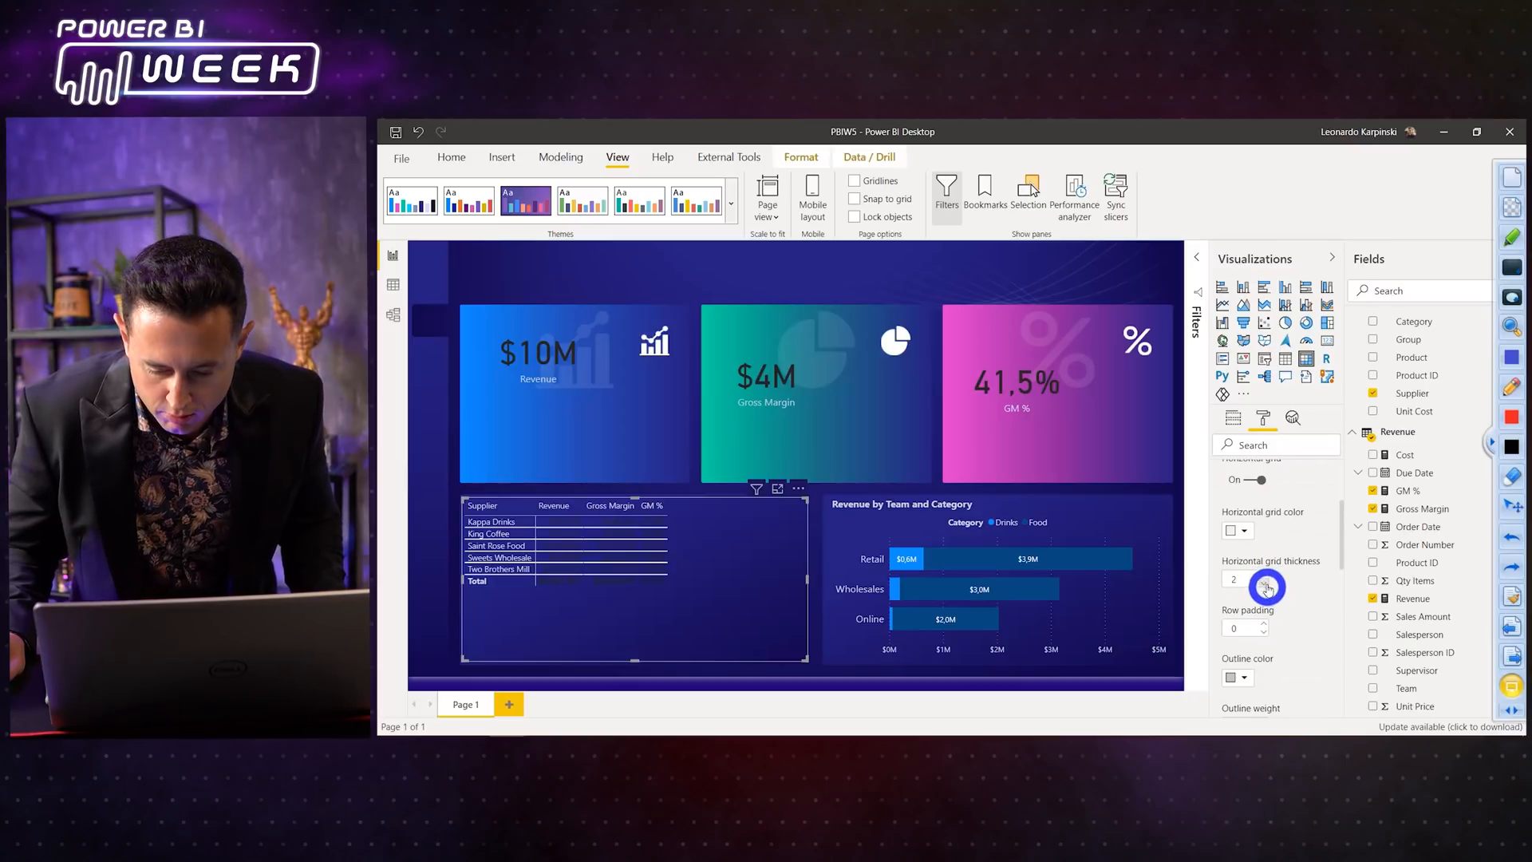
click(1268, 607)
click(1264, 623)
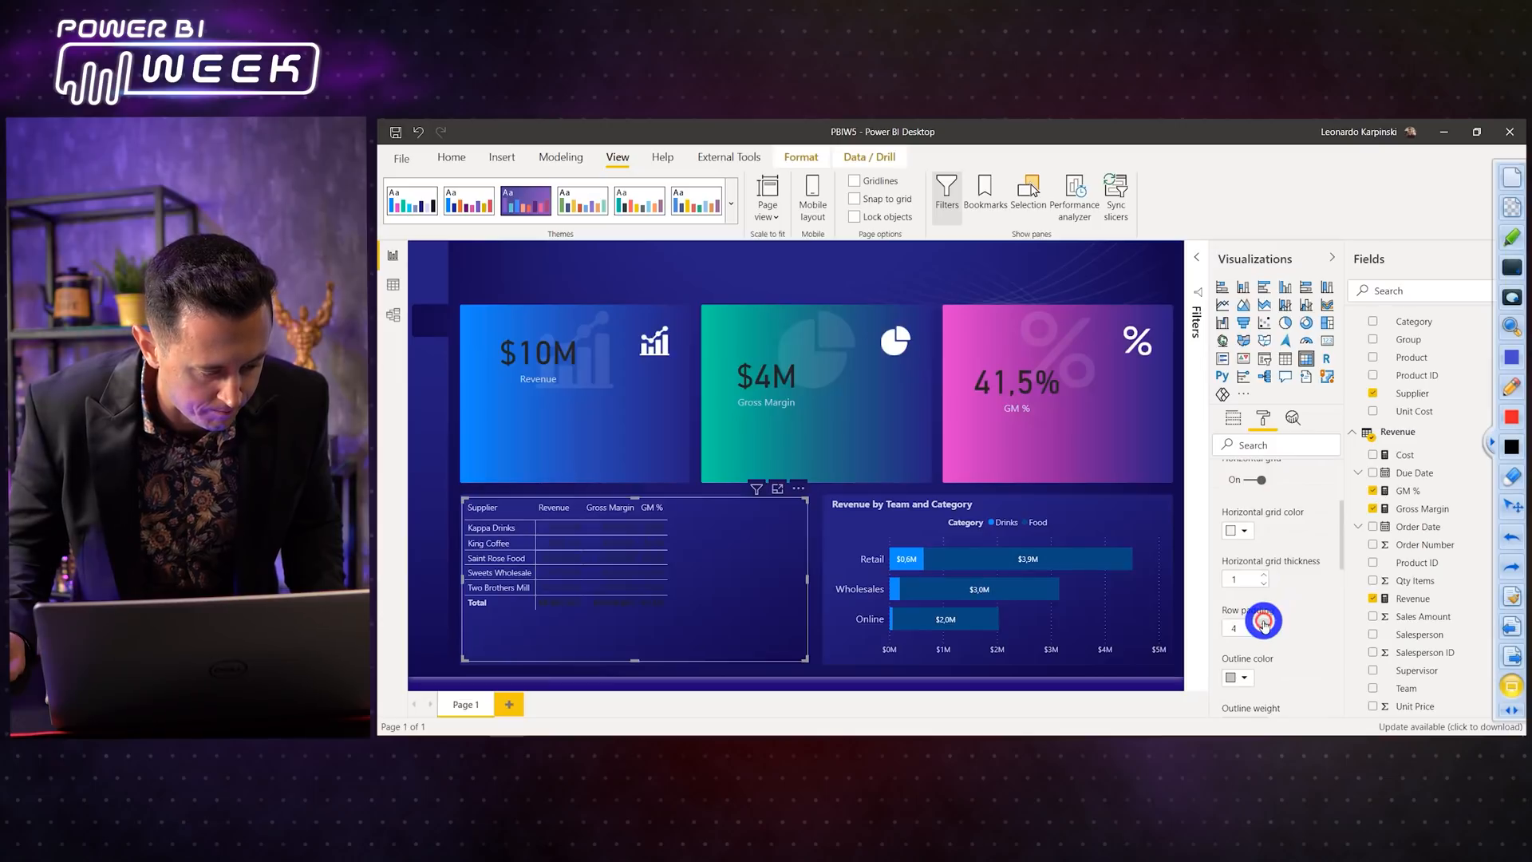
click(1264, 624)
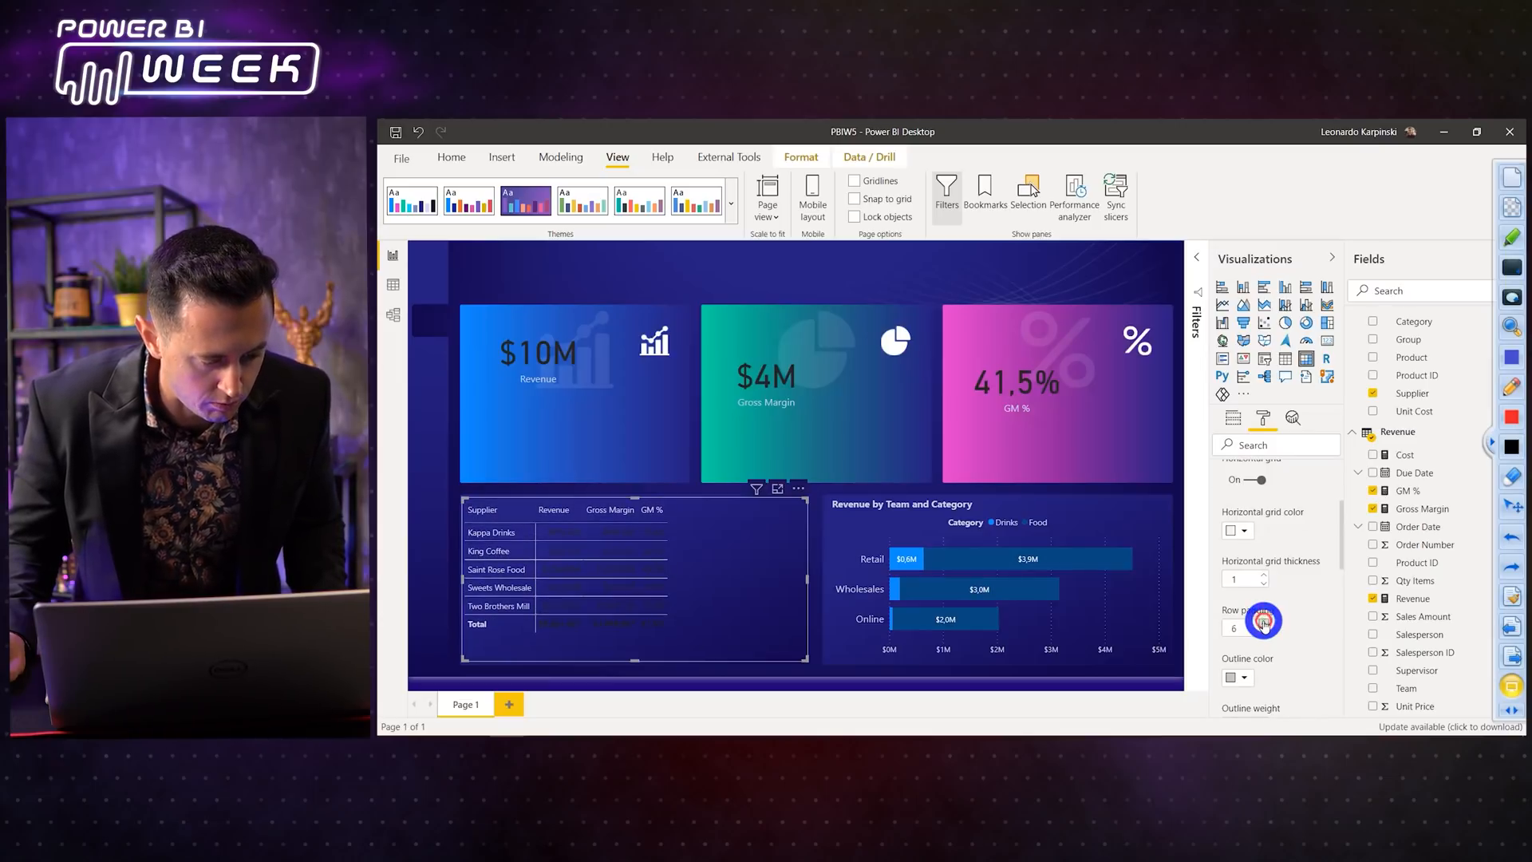
click(1265, 627)
click(1266, 632)
click(1266, 632)
Step: Set the grid text size of the supplier matrix to 12 pt
scroll(1278, 598, down, 2)
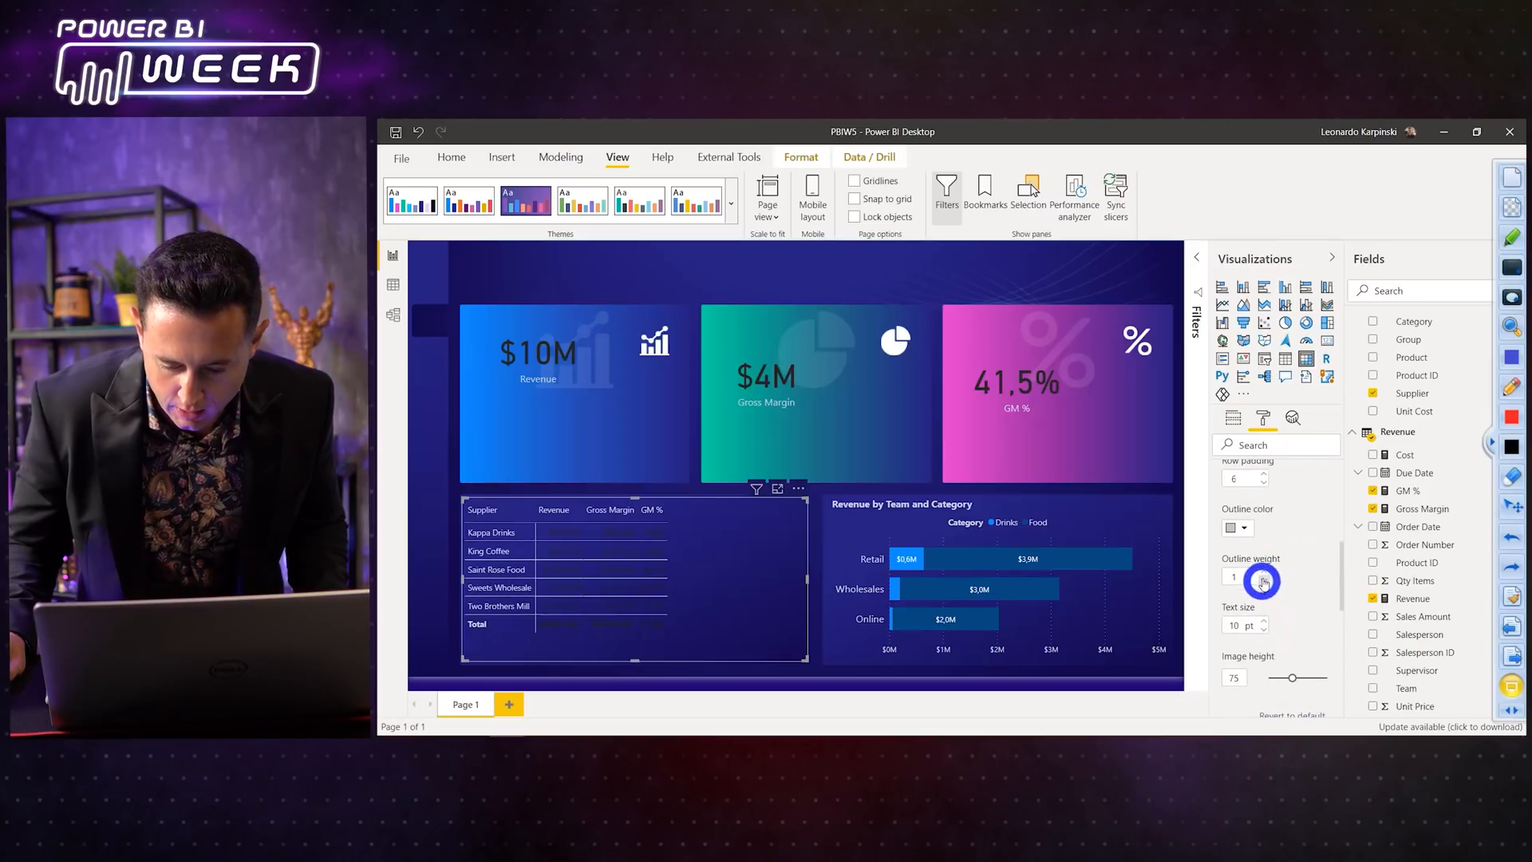
click(1237, 624)
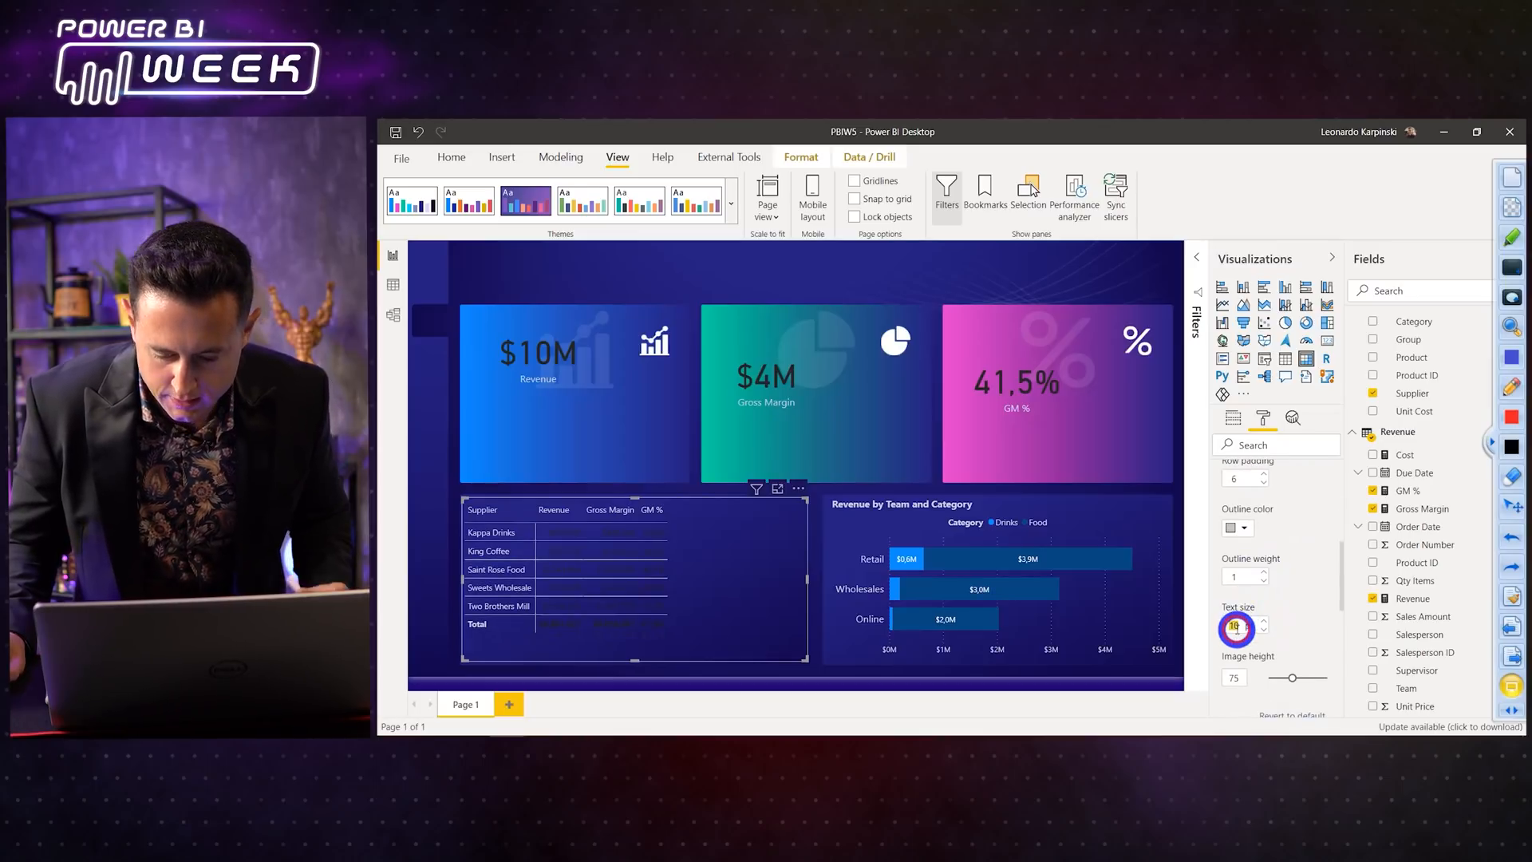
text(1)
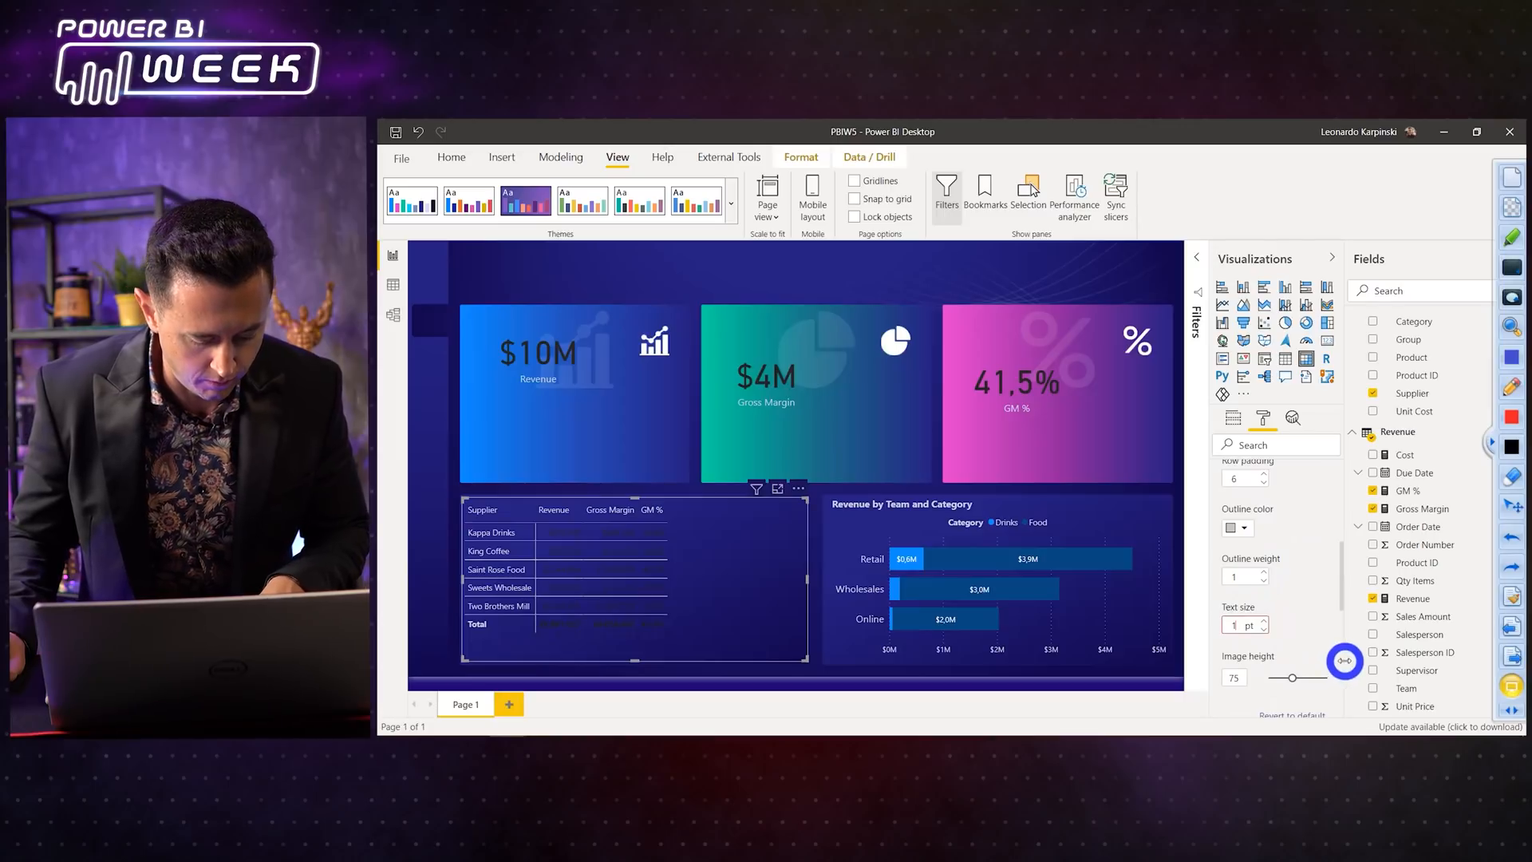
text(2)
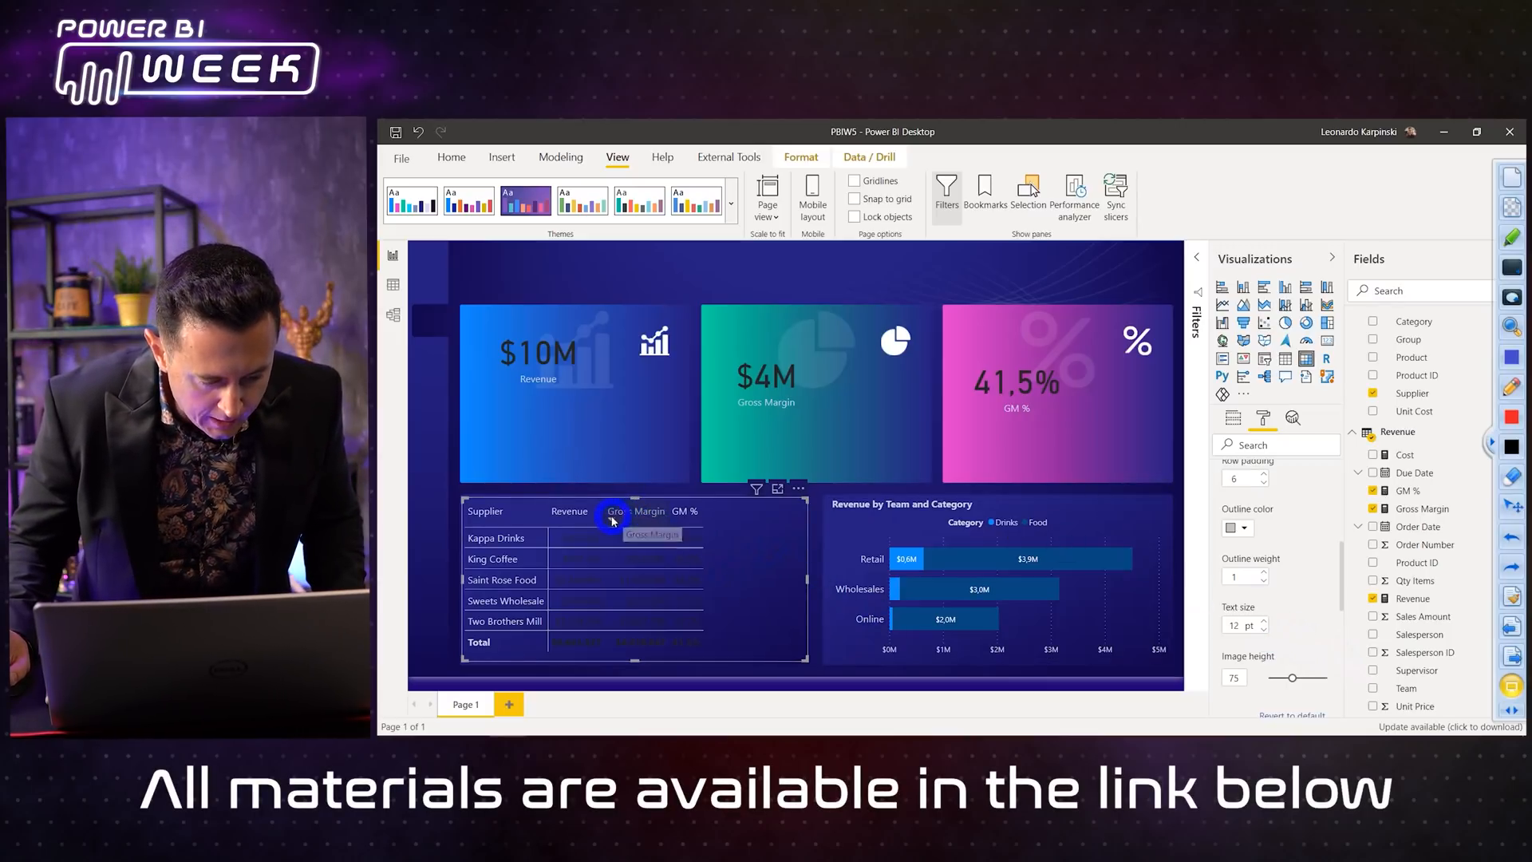
Step: Widen the Revenue, Gross Margin and GM % columns so the matrix fills more of its panel
drag(604, 518, 700, 519)
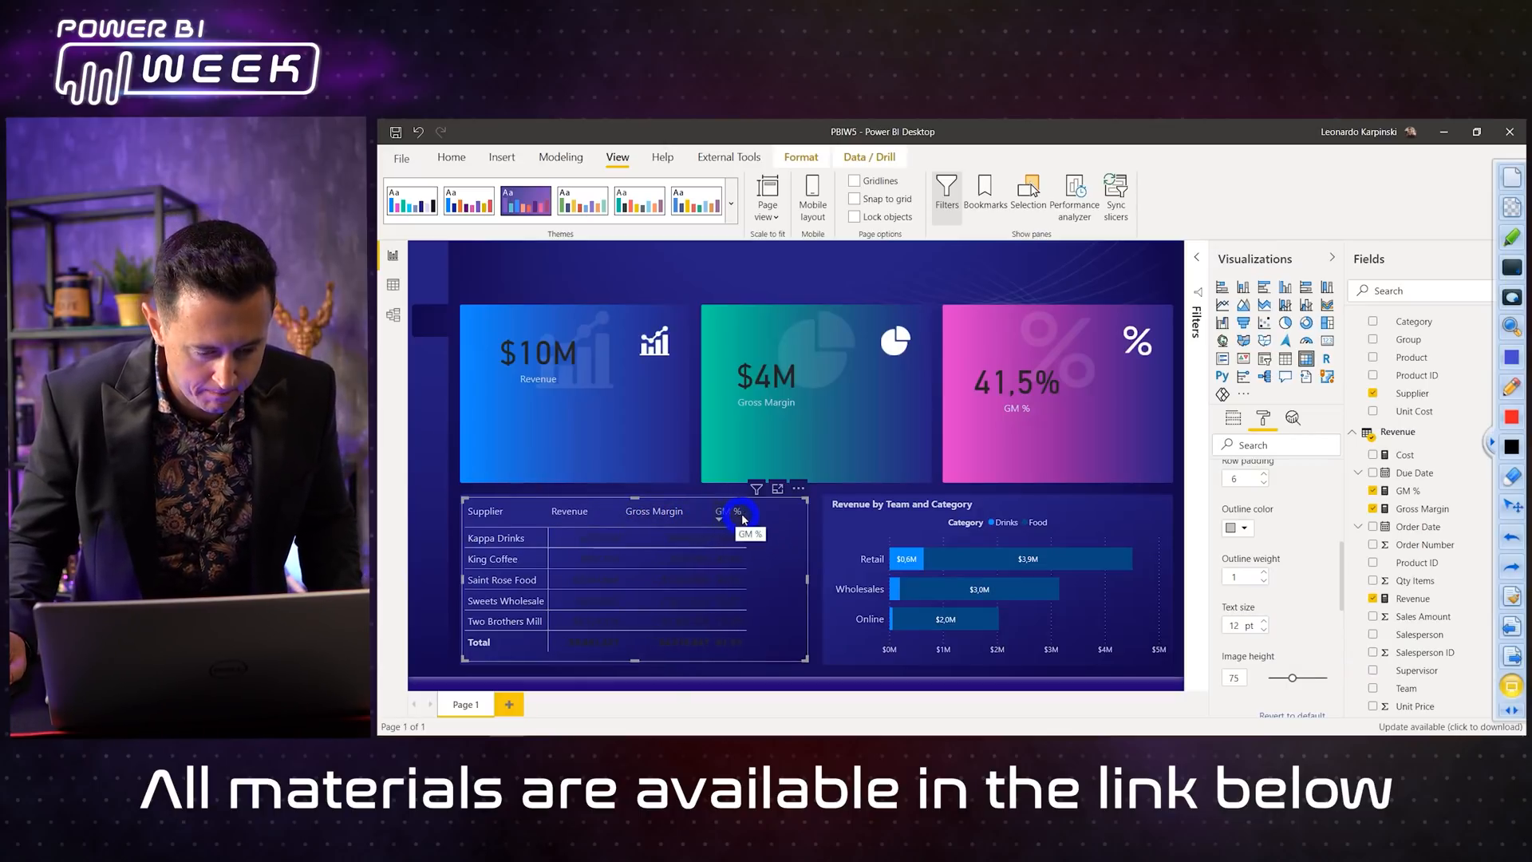
drag(745, 512, 762, 516)
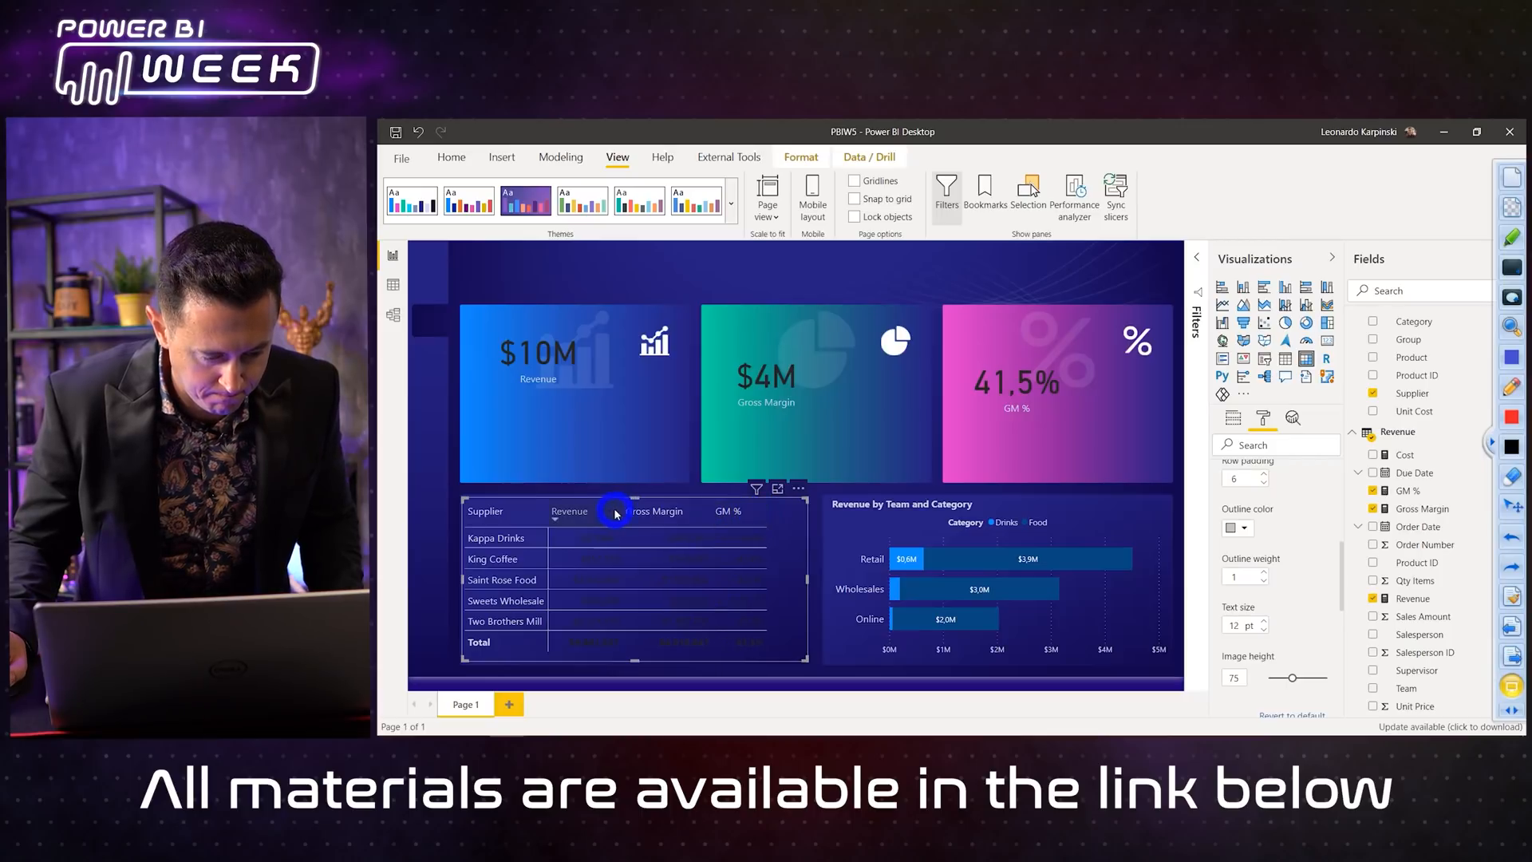
drag(626, 517, 639, 517)
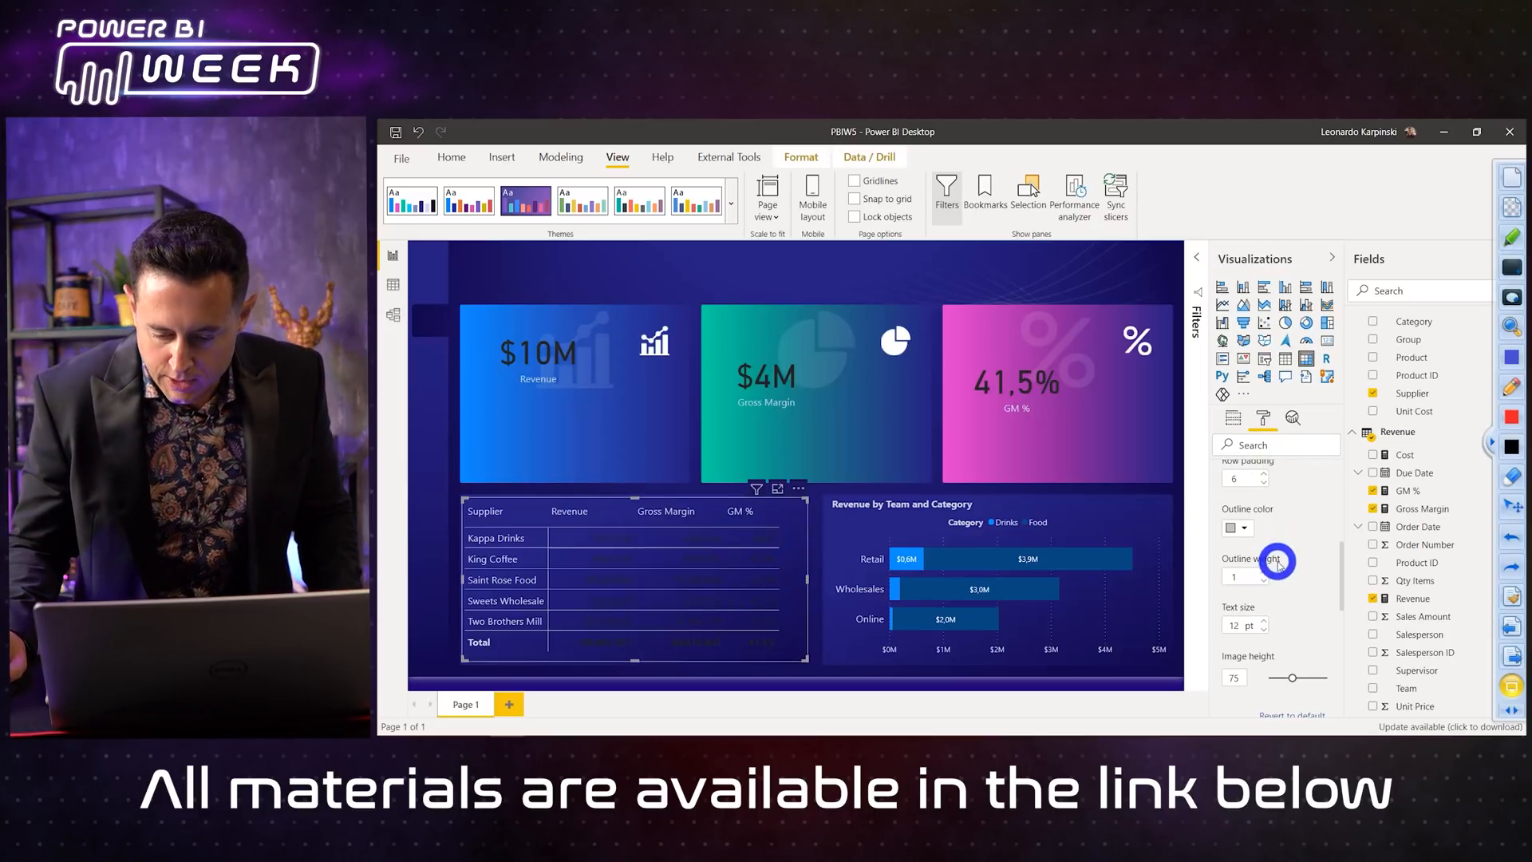
Step: Set both the font color and the alternate font color of the matrix values to white
scroll(1277, 559, down, 3)
click(1257, 578)
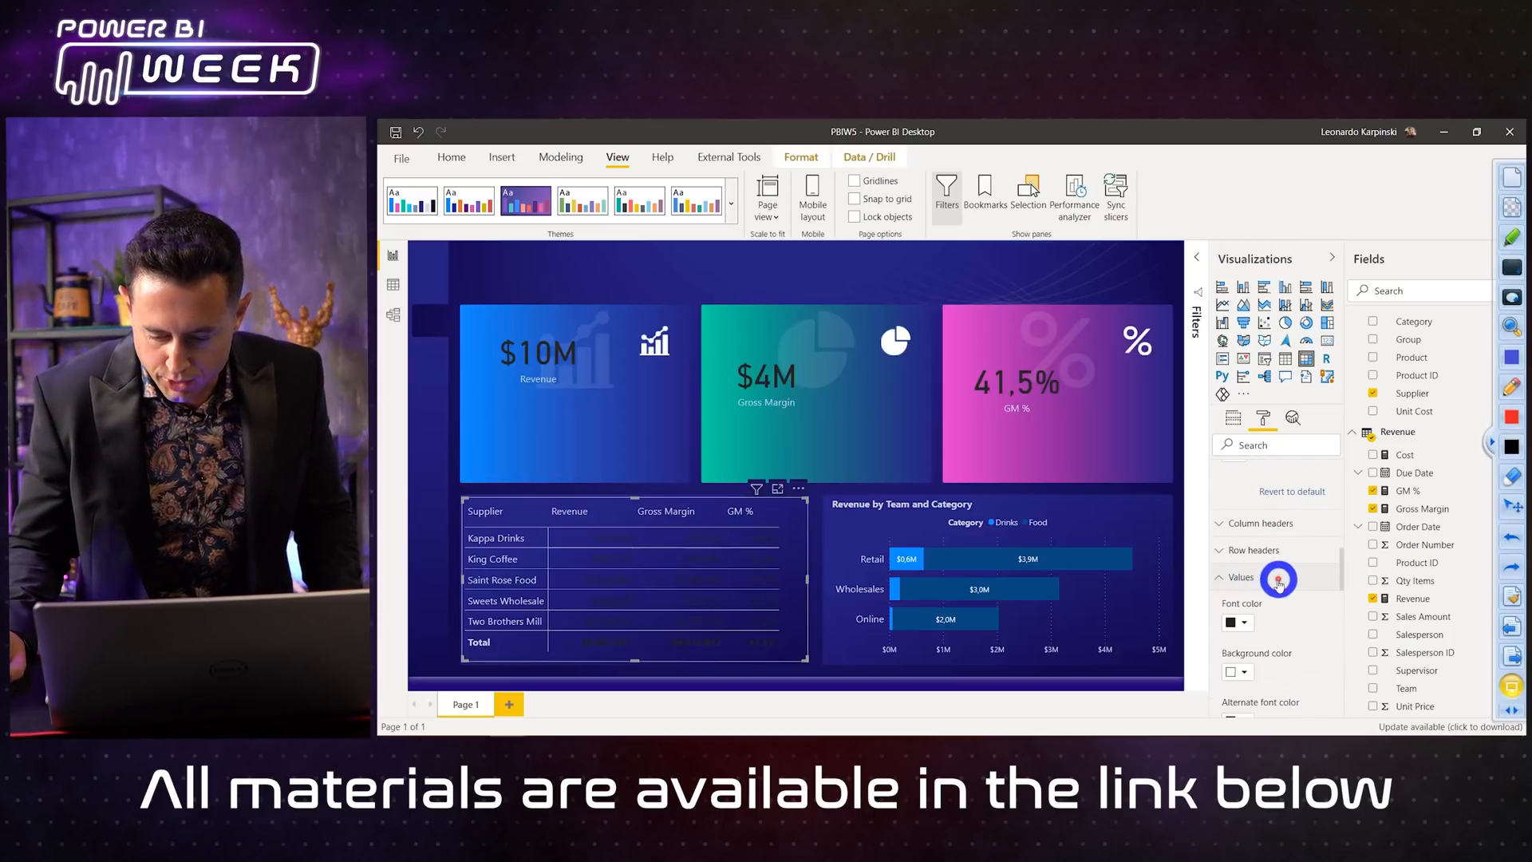
scroll(1269, 566, down, 2)
click(1250, 527)
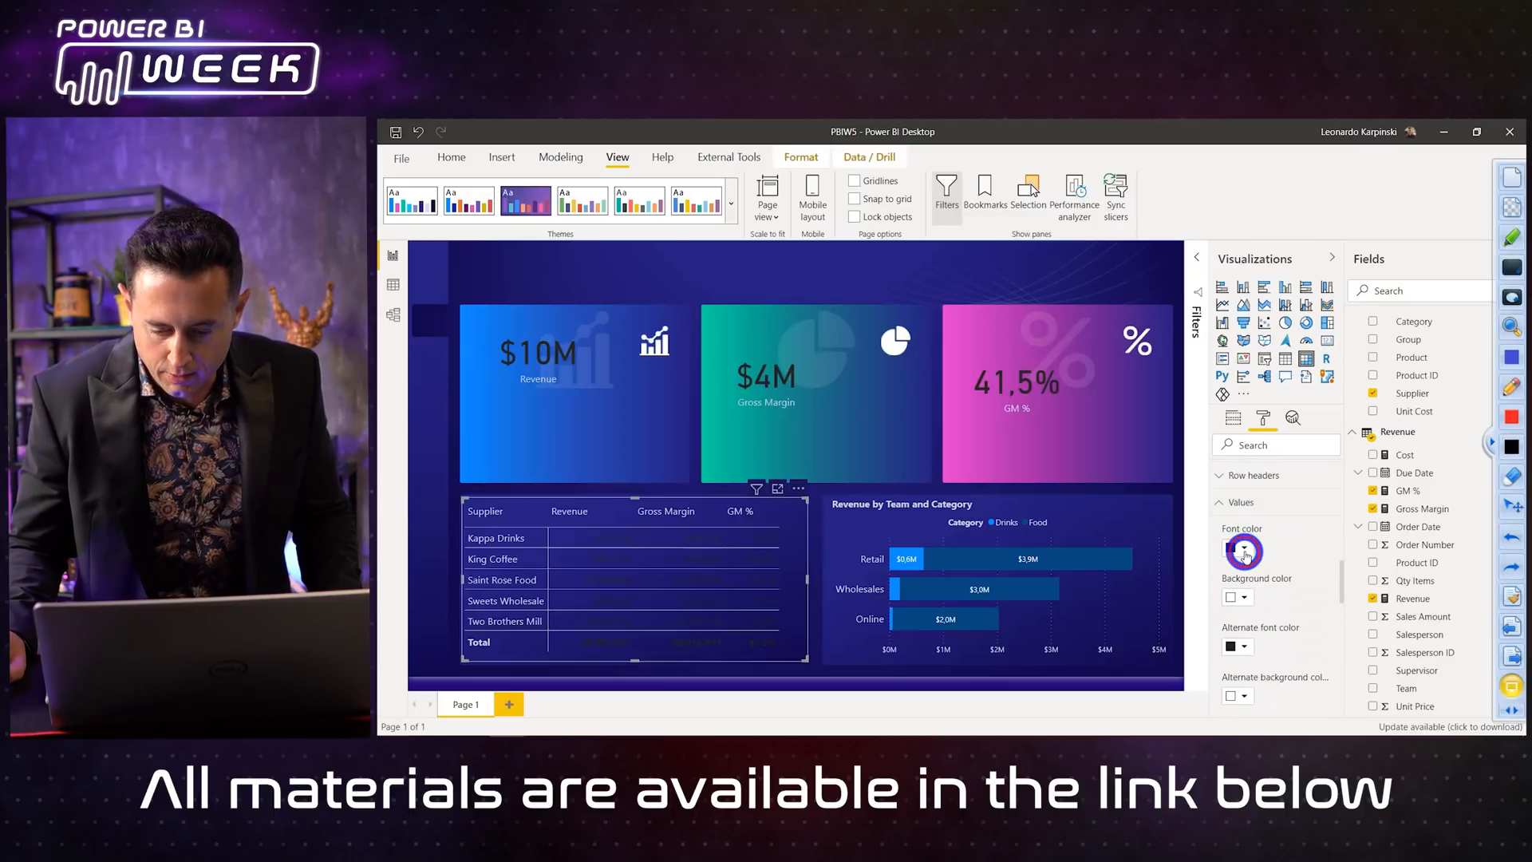
click(1219, 408)
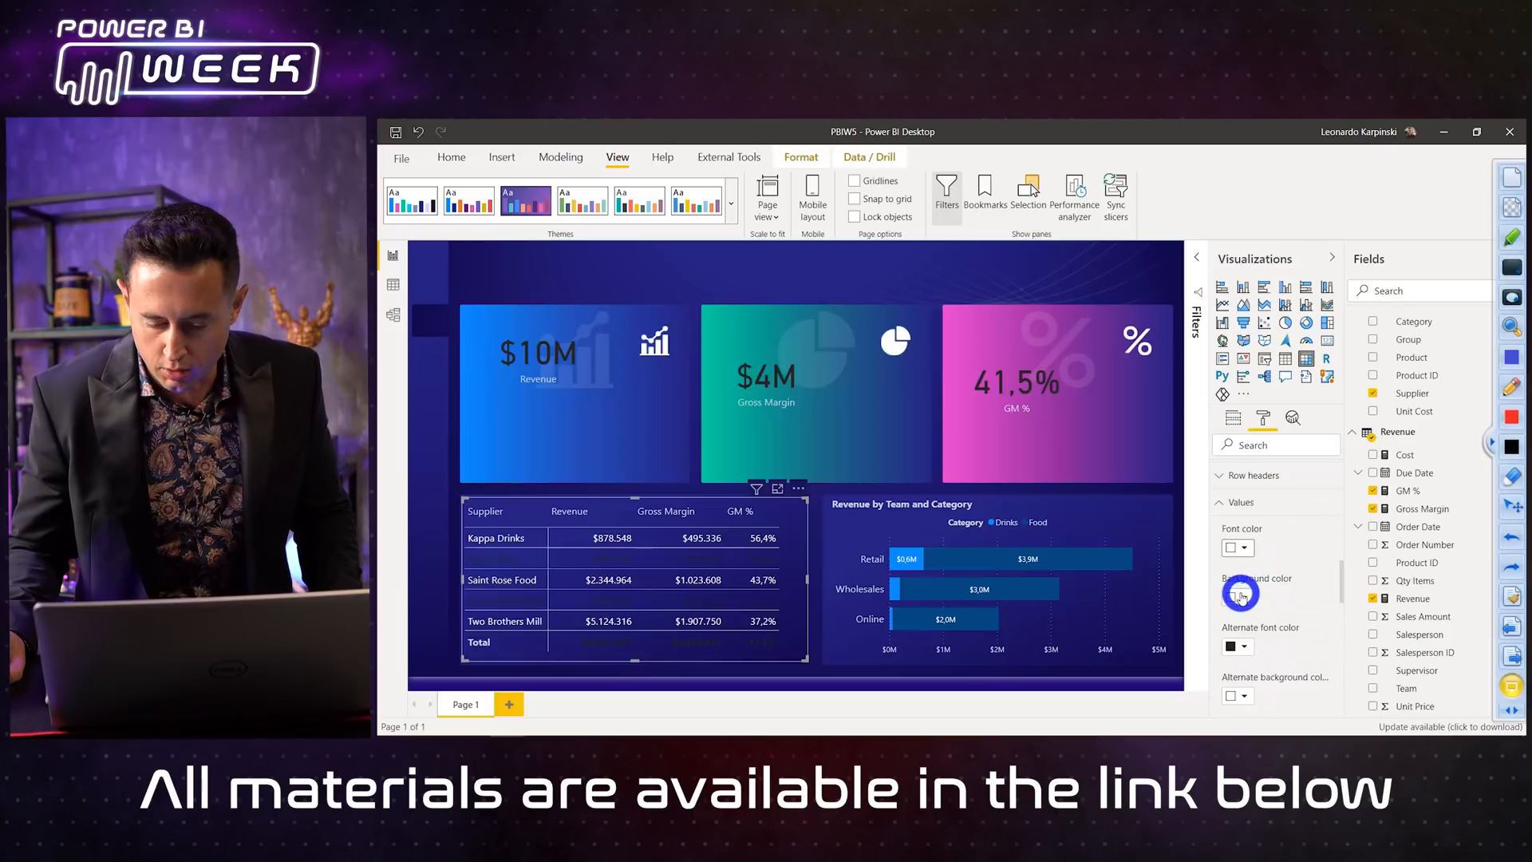
click(1246, 646)
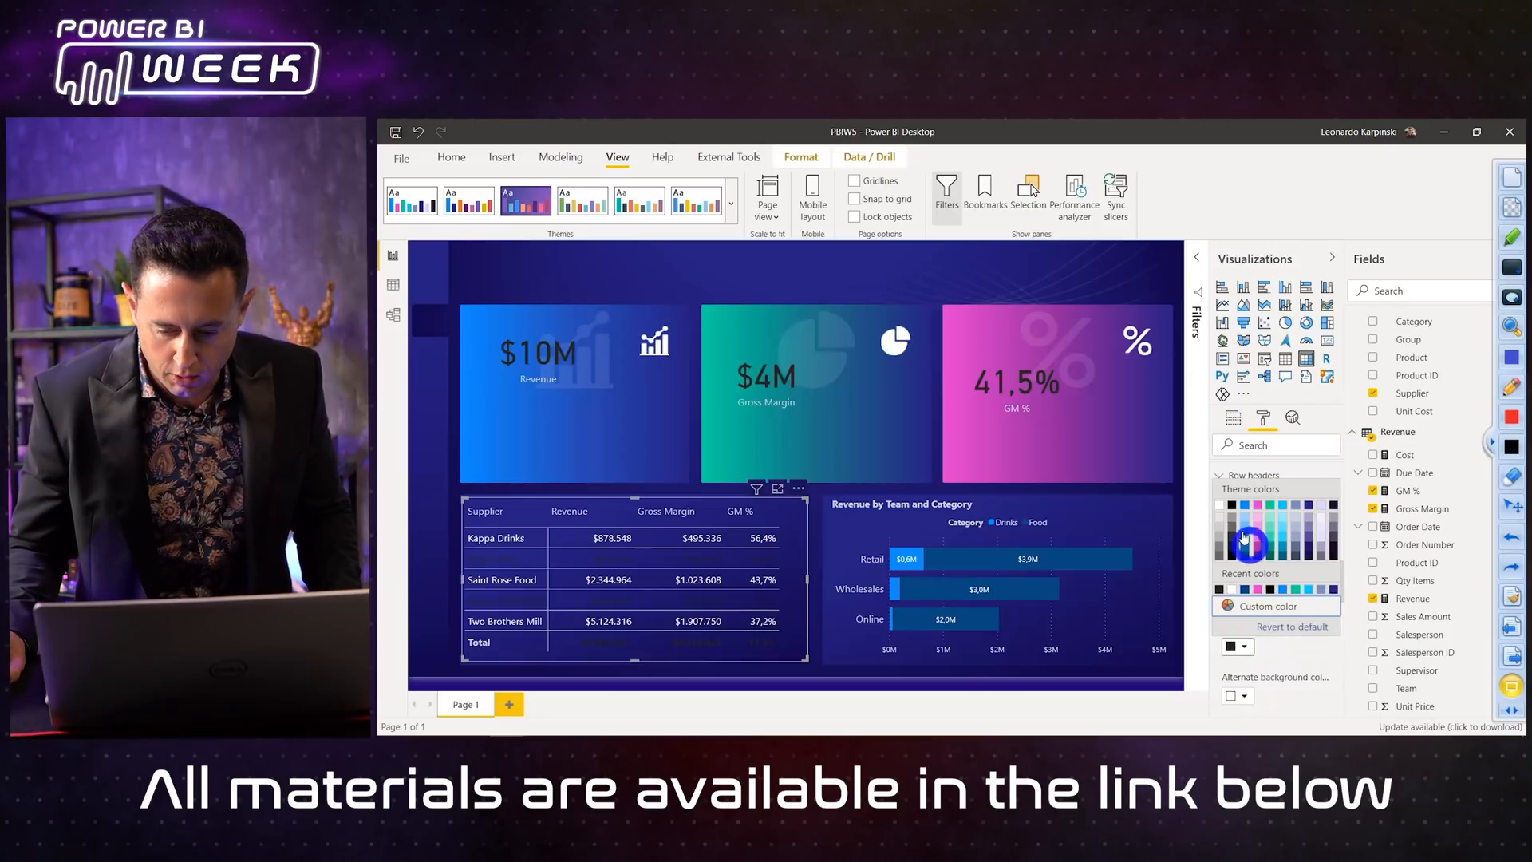
click(1220, 507)
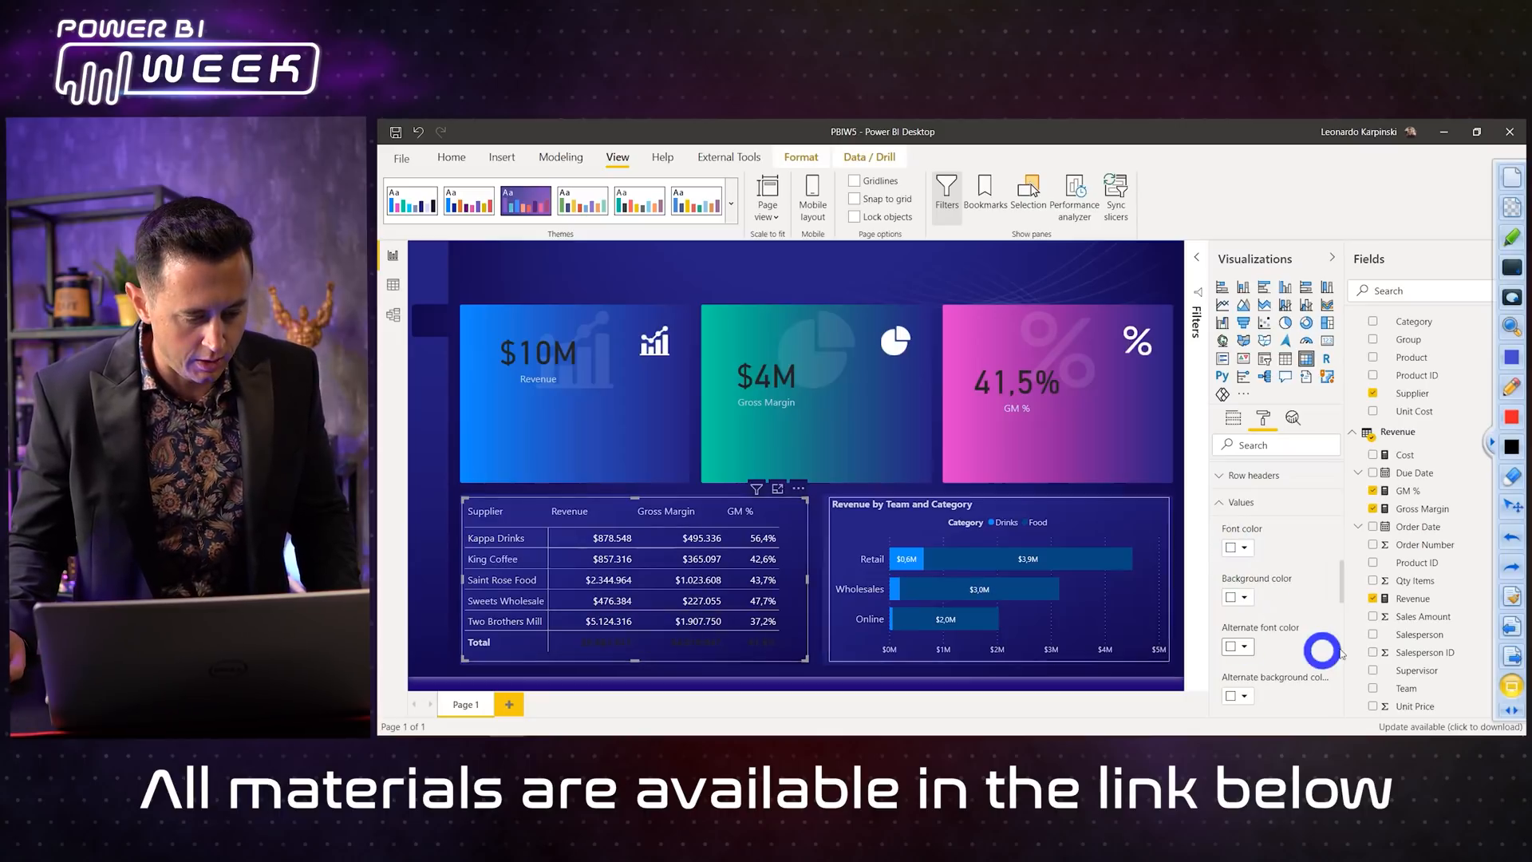
Step: Set the font color of the supplier matrix's grand total row to white
scroll(1270, 587, down, 5)
scroll(1268, 590, down, 10)
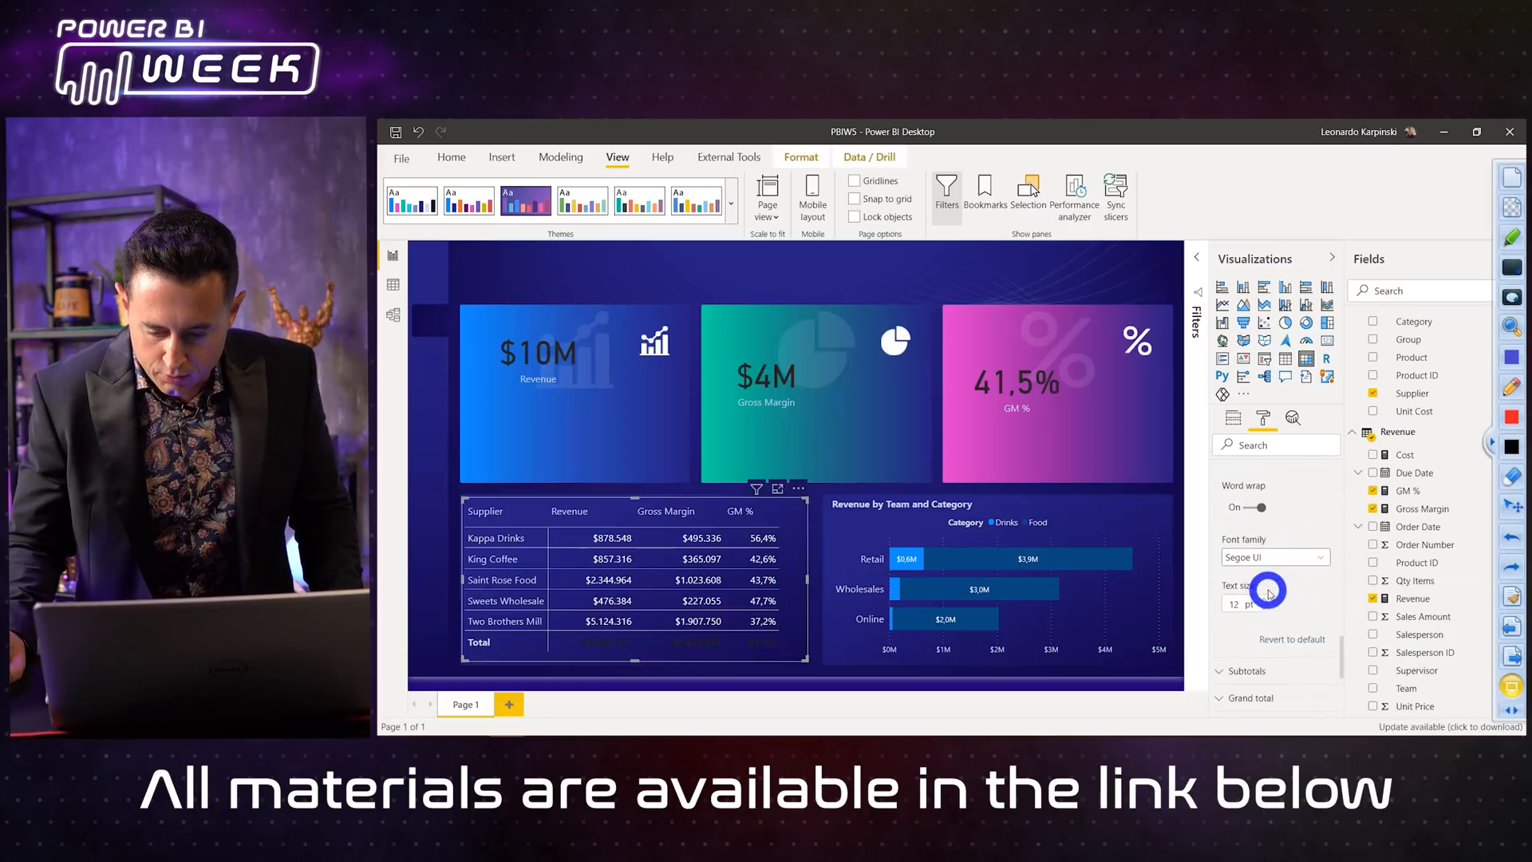
click(1252, 523)
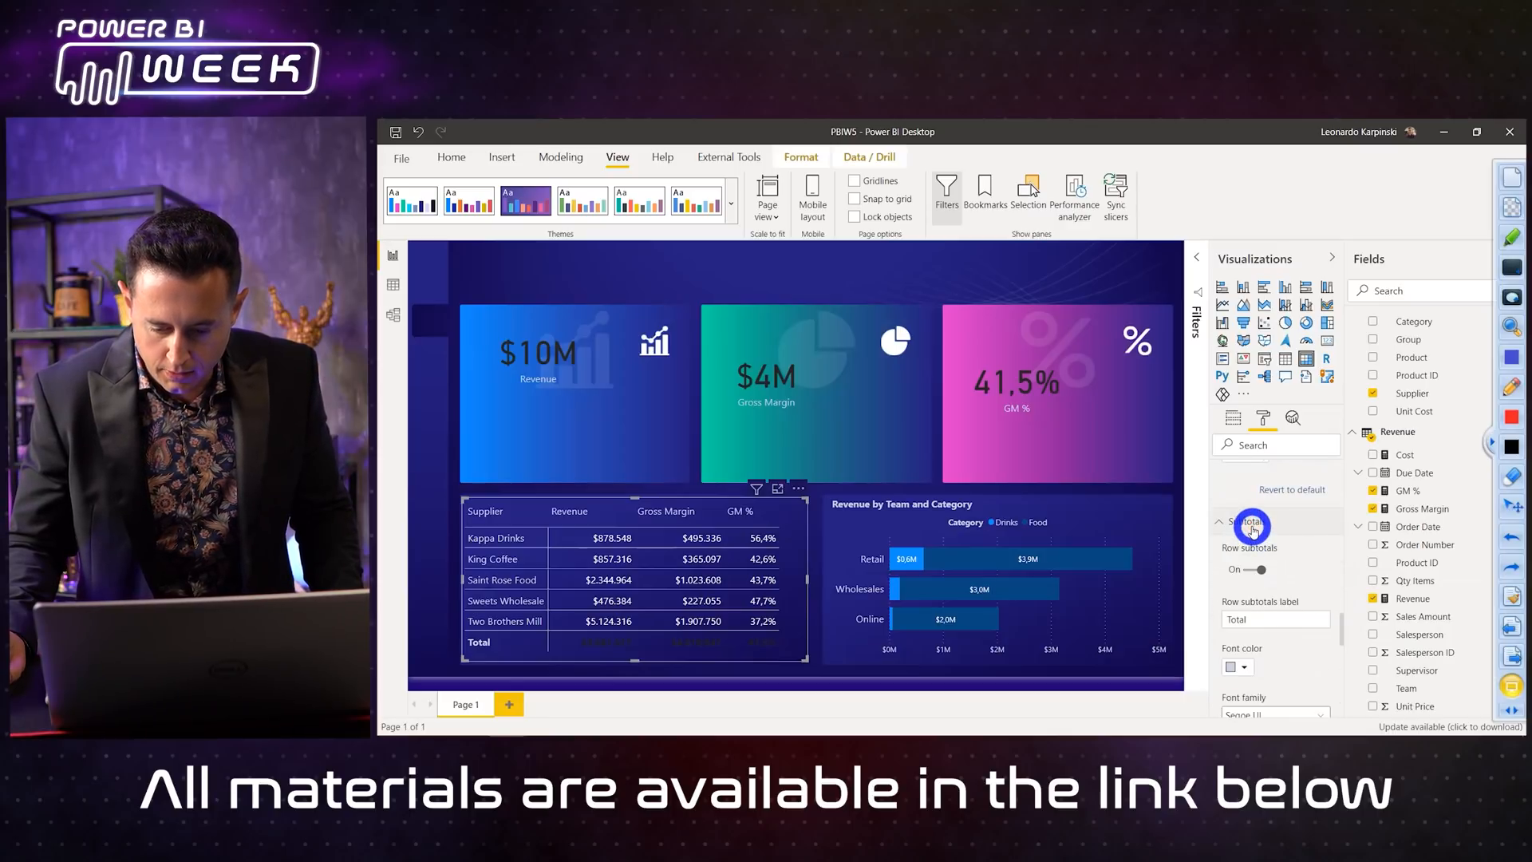
click(1251, 523)
click(1255, 548)
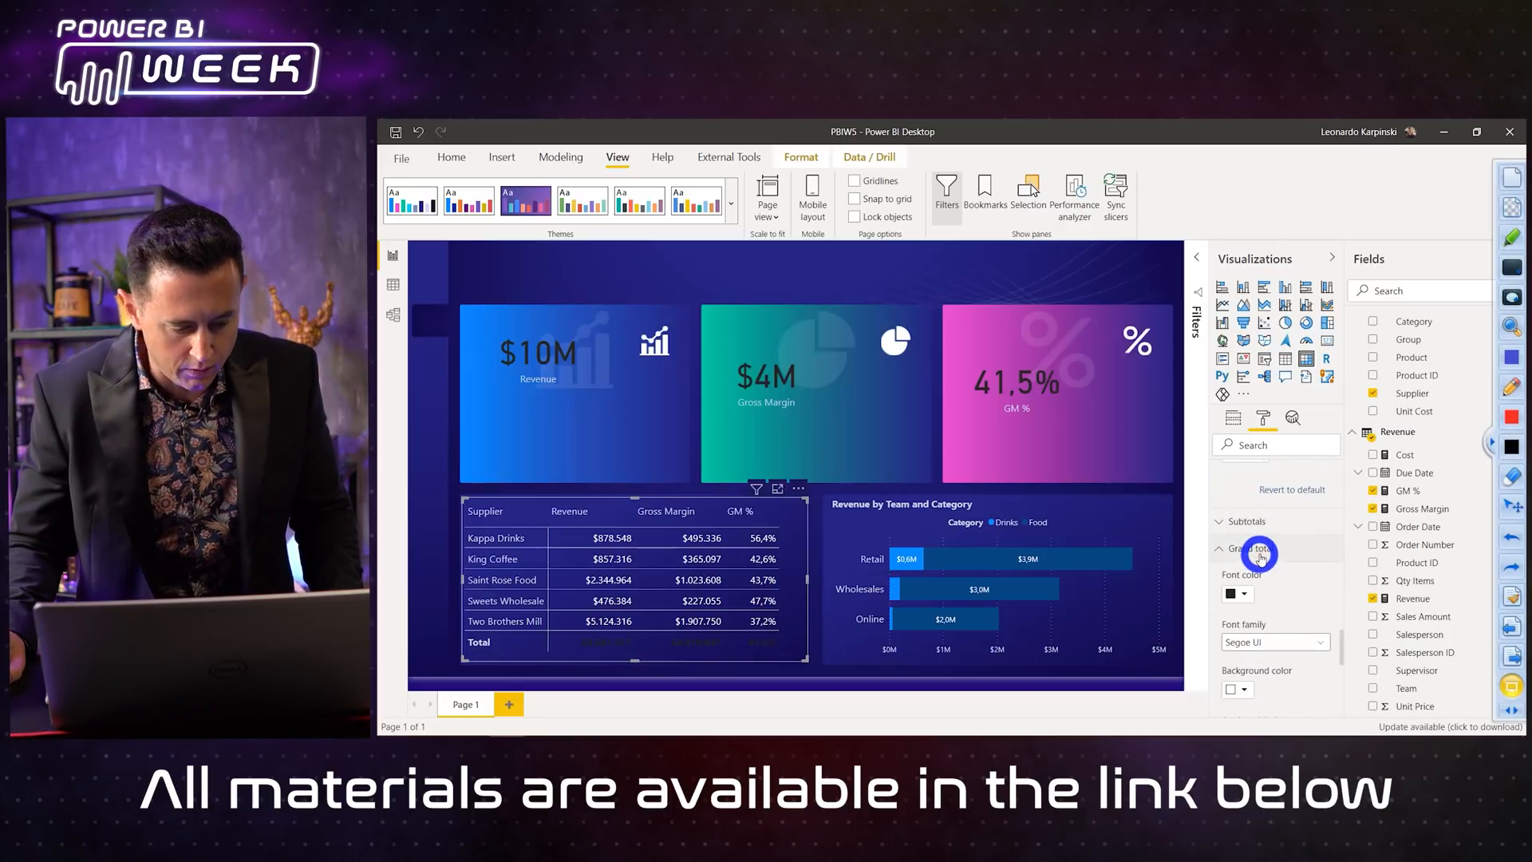
click(1250, 597)
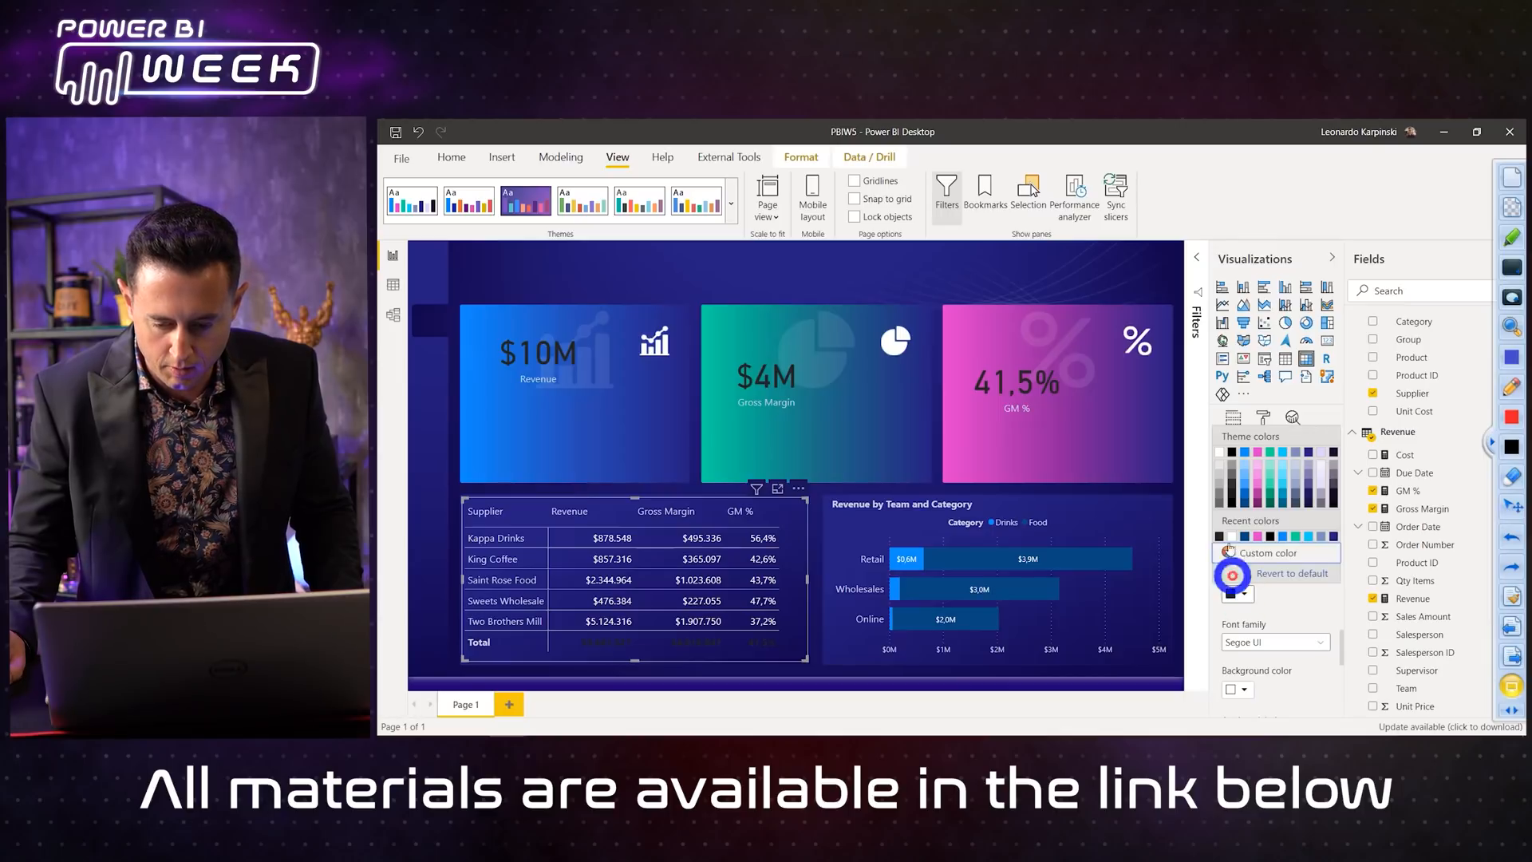
click(1218, 453)
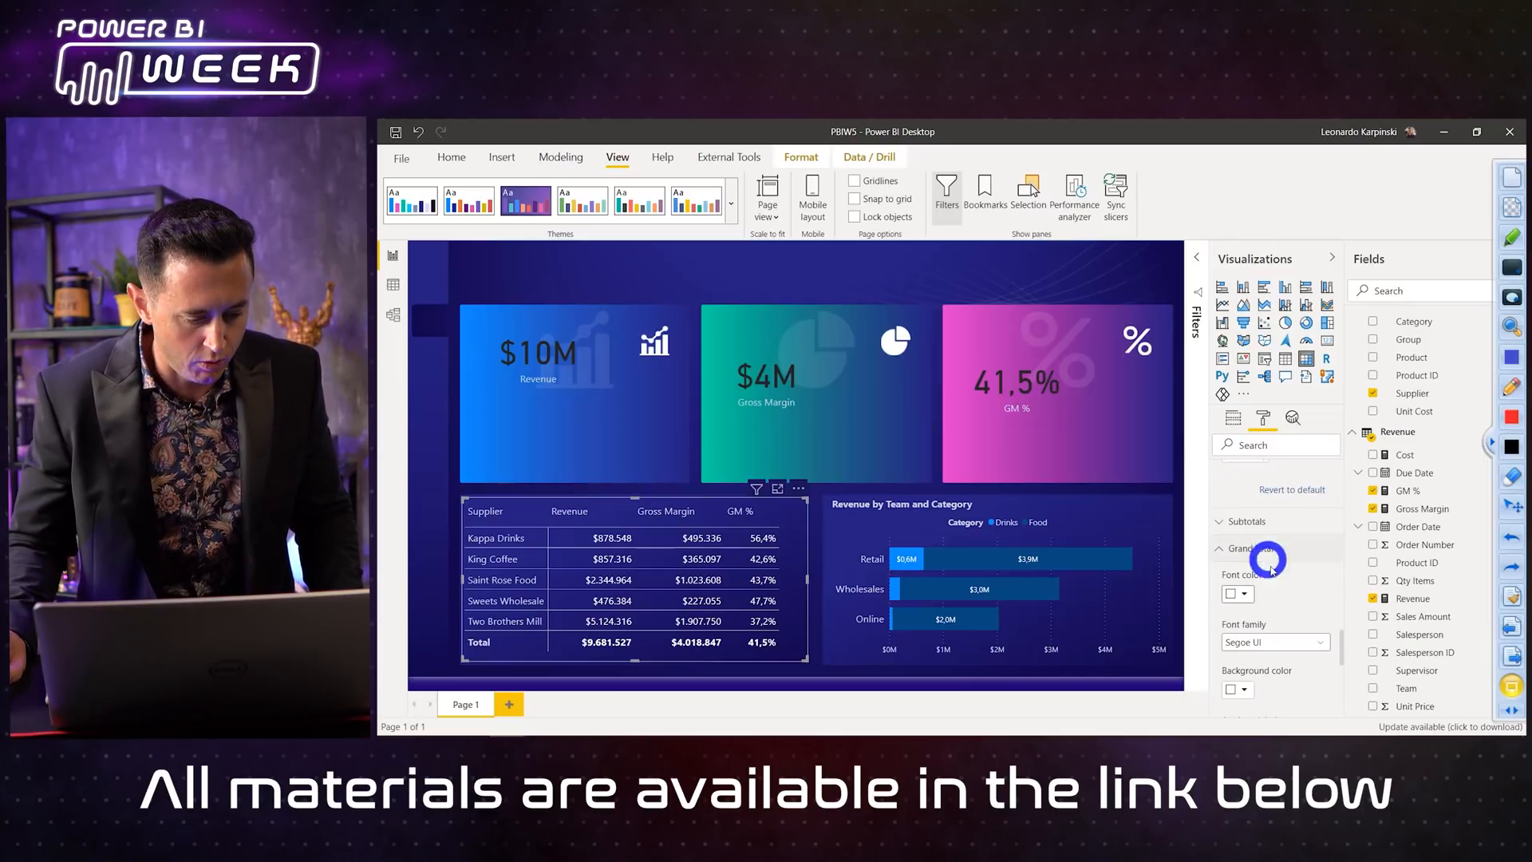
click(930, 541)
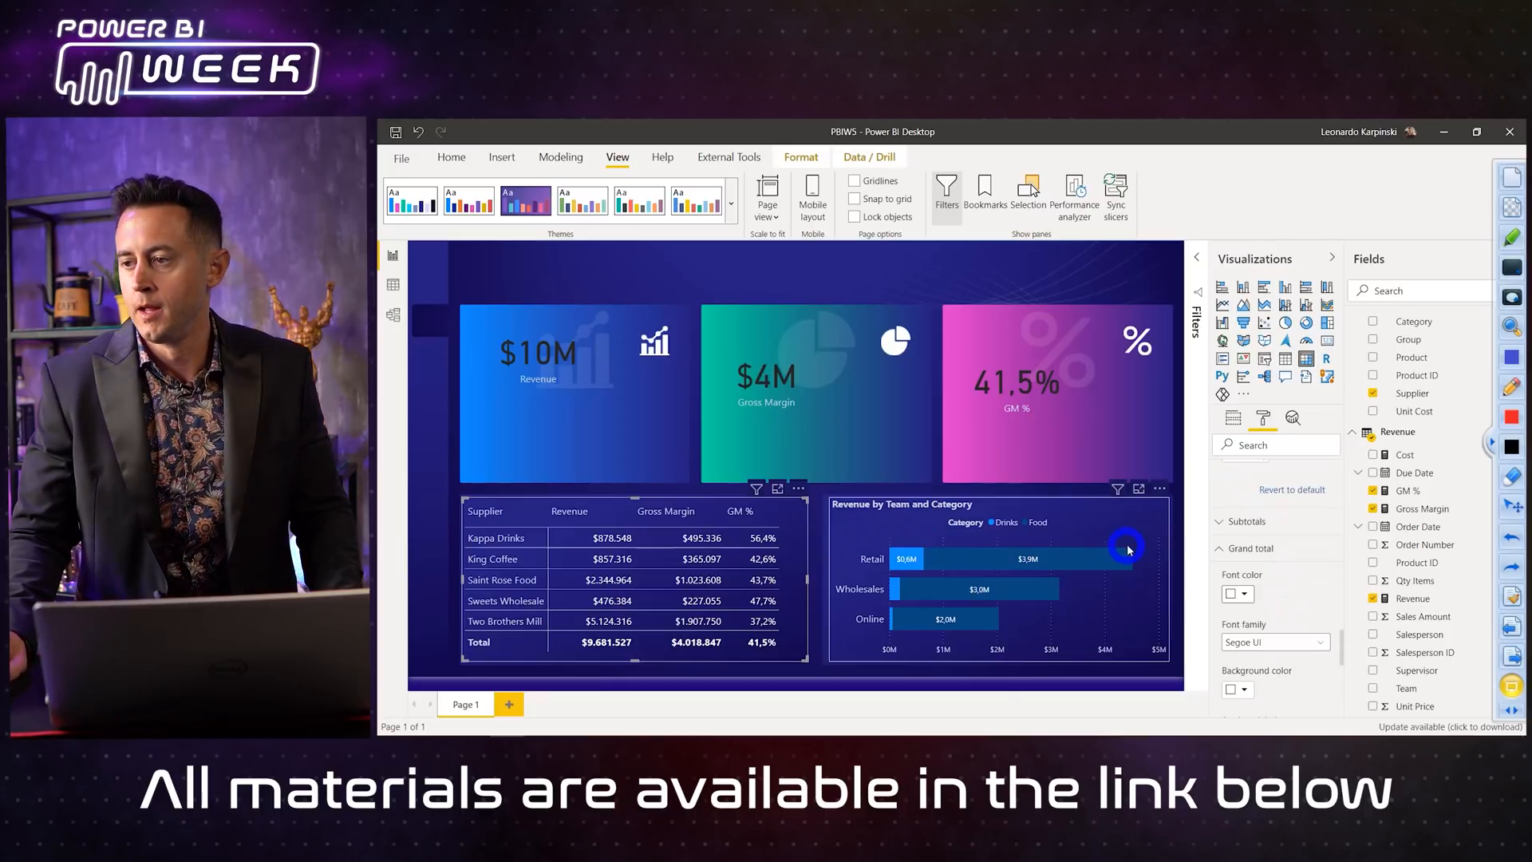
Step: Widen the Supplier column slightly and sort the matrix by Revenue in descending order
click(574, 516)
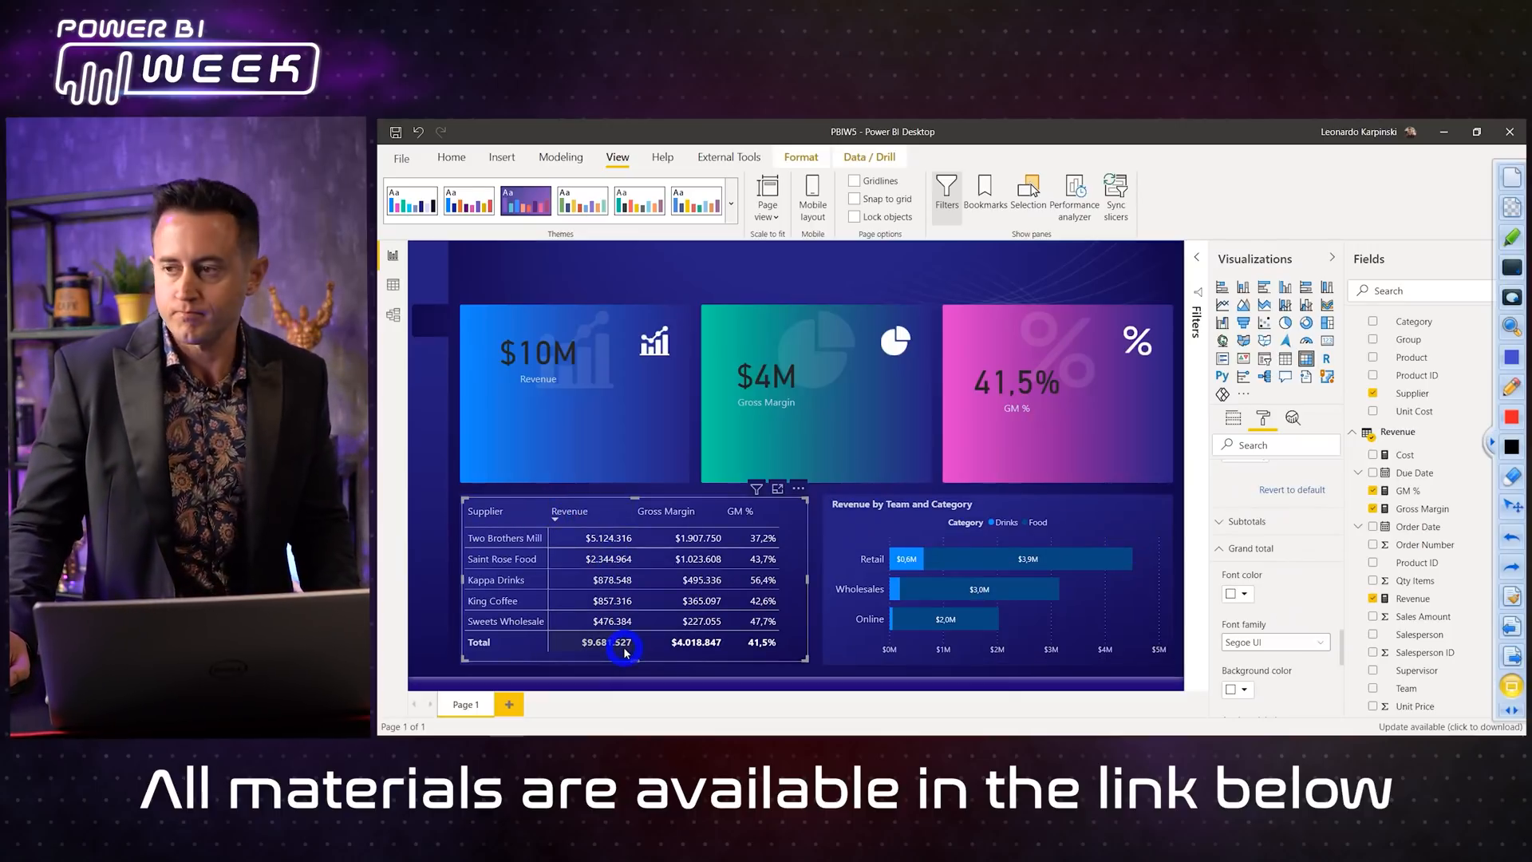
click(550, 517)
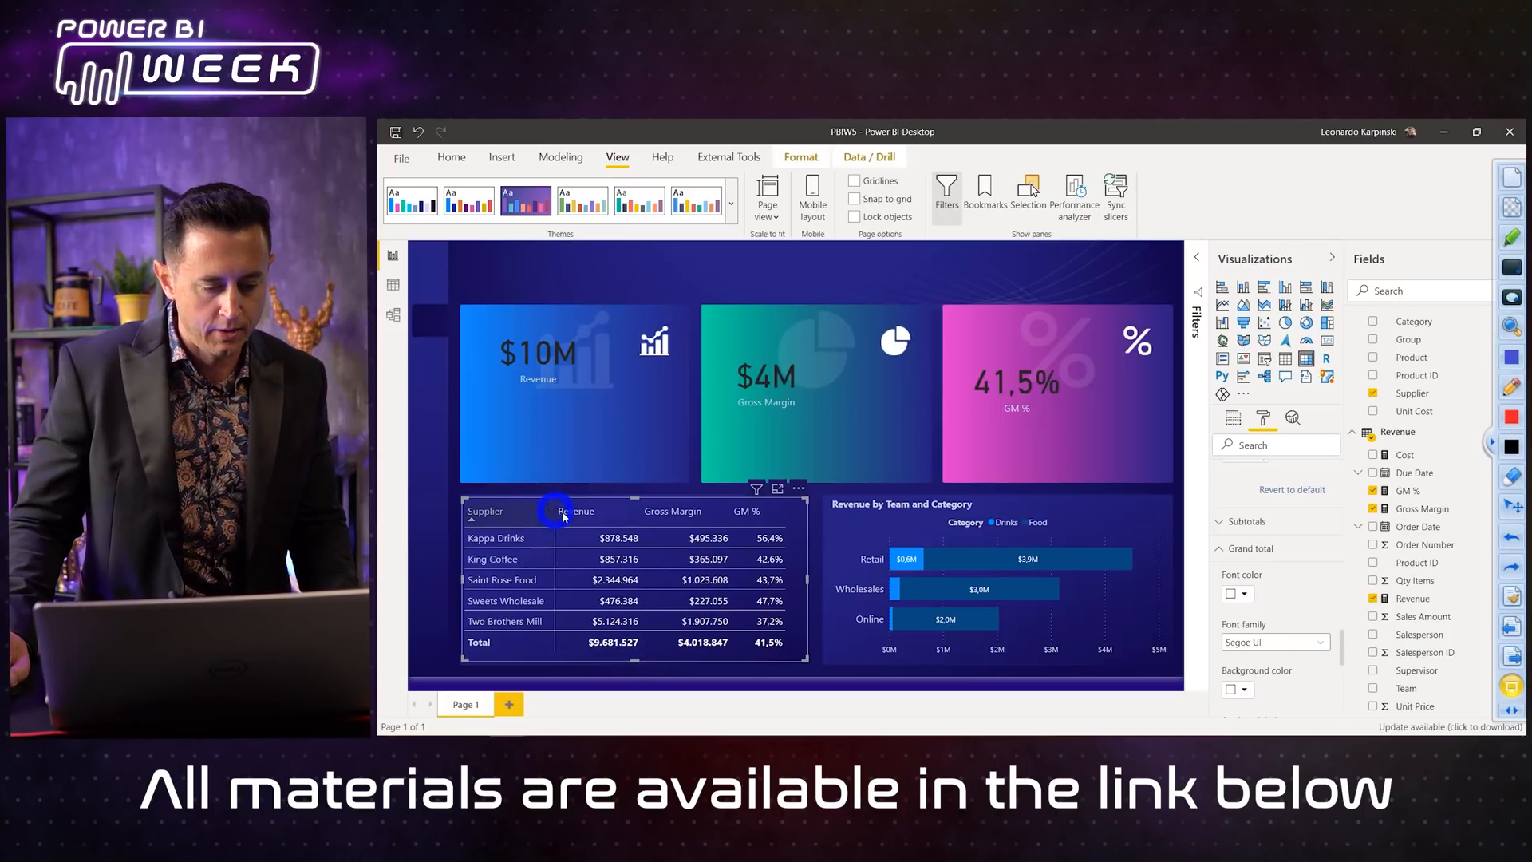
click(572, 517)
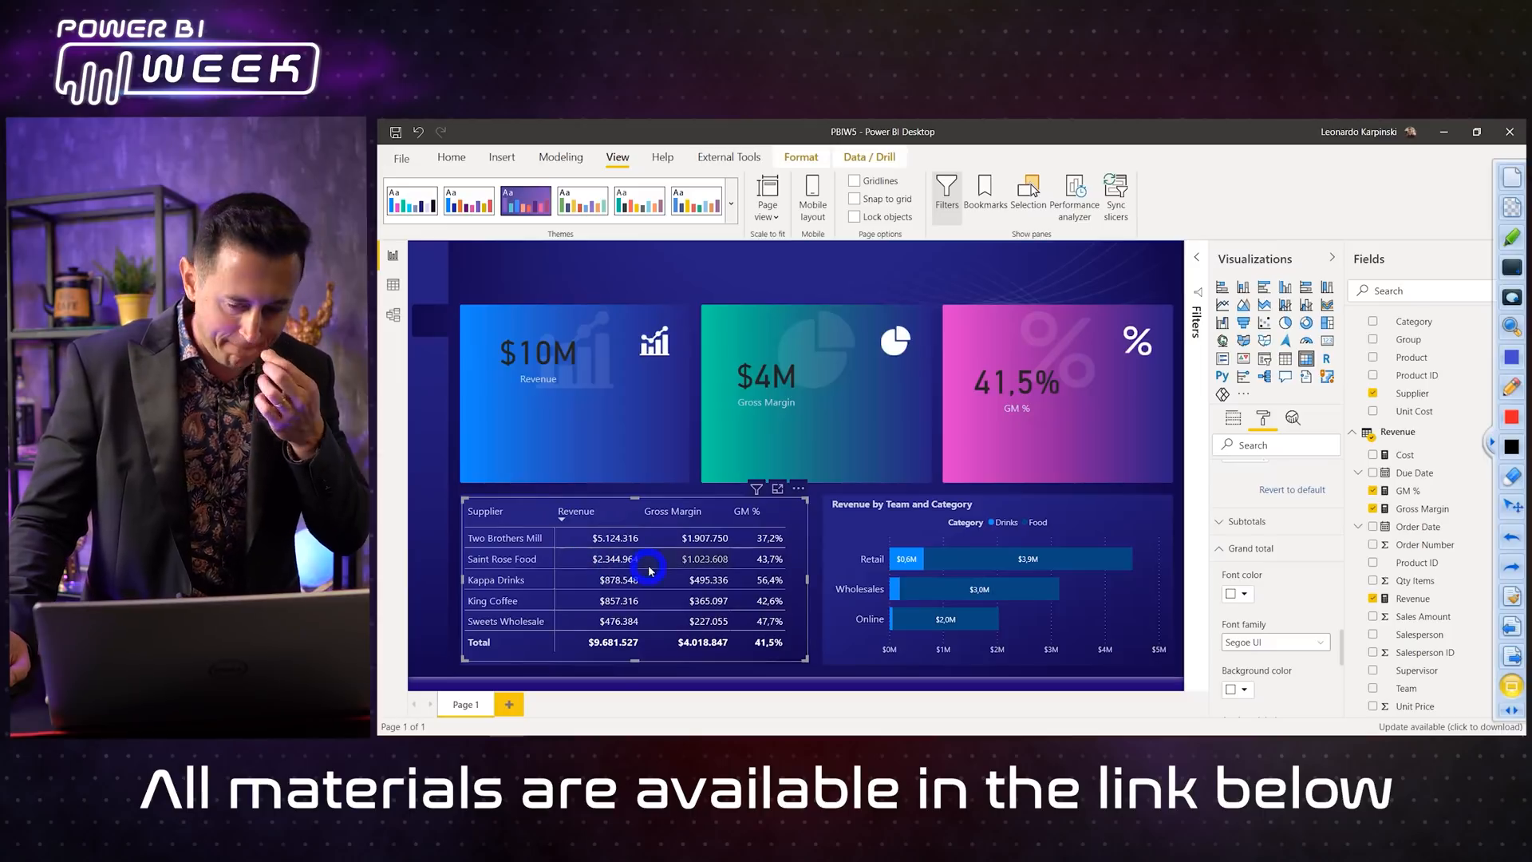
Step: Add data bars to the matrix's Revenue values with a blue positive bar
click(1233, 418)
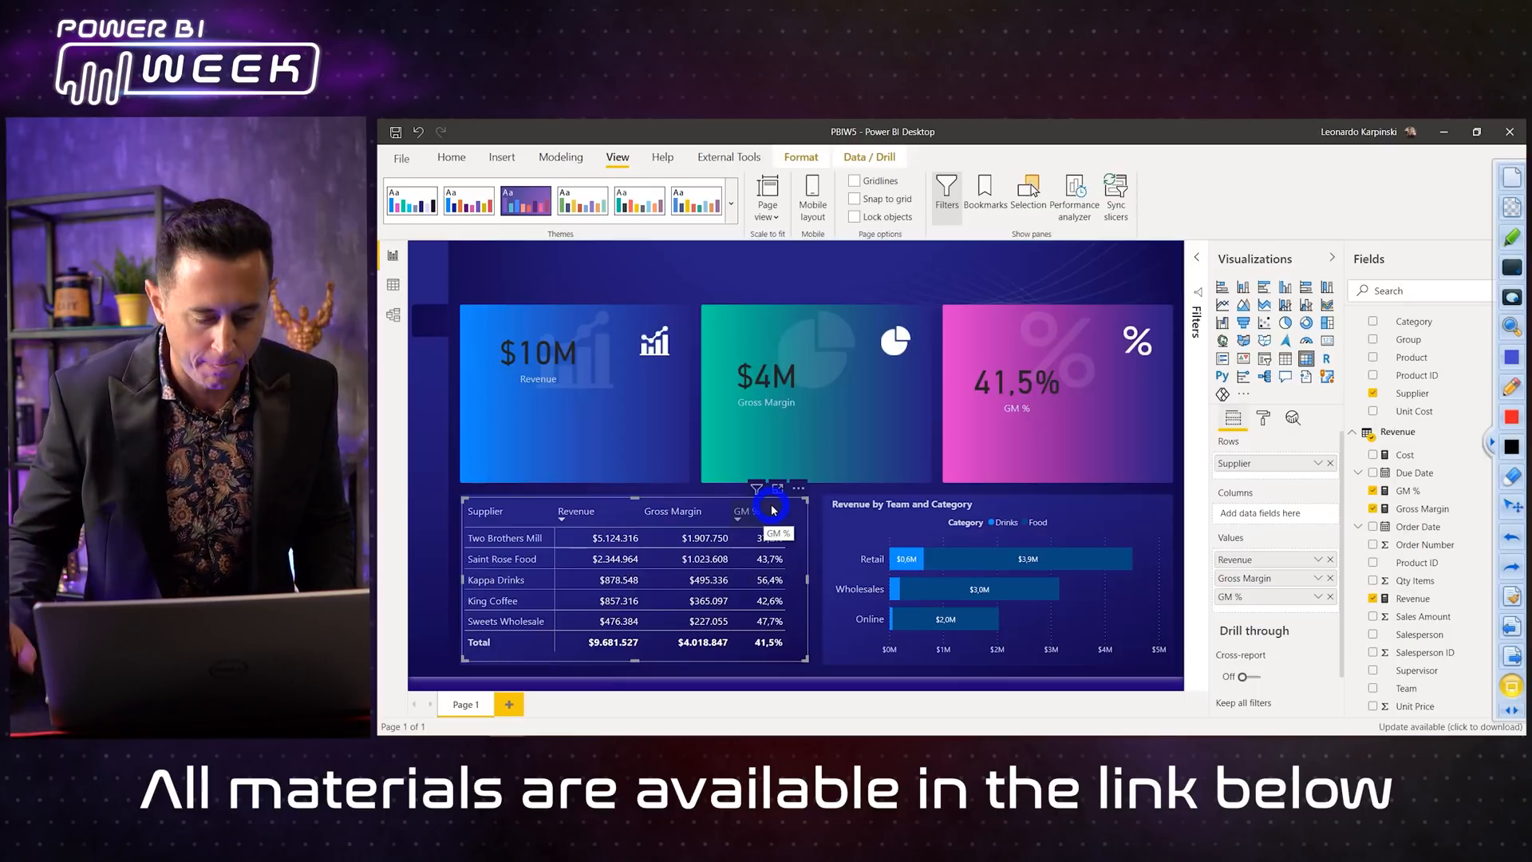
click(1317, 559)
mouse_move(1392, 648)
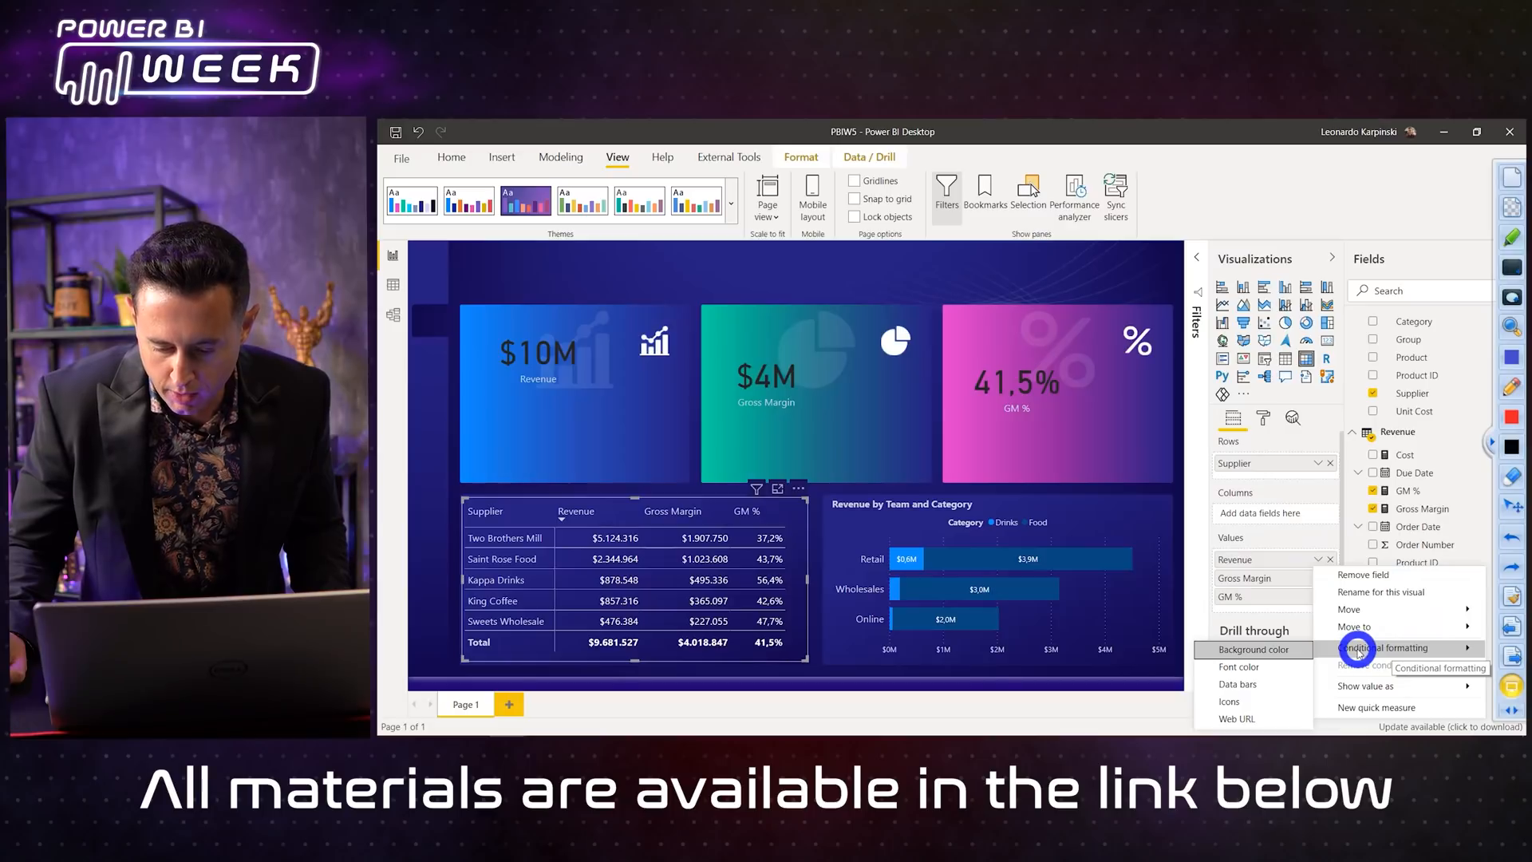
click(1227, 685)
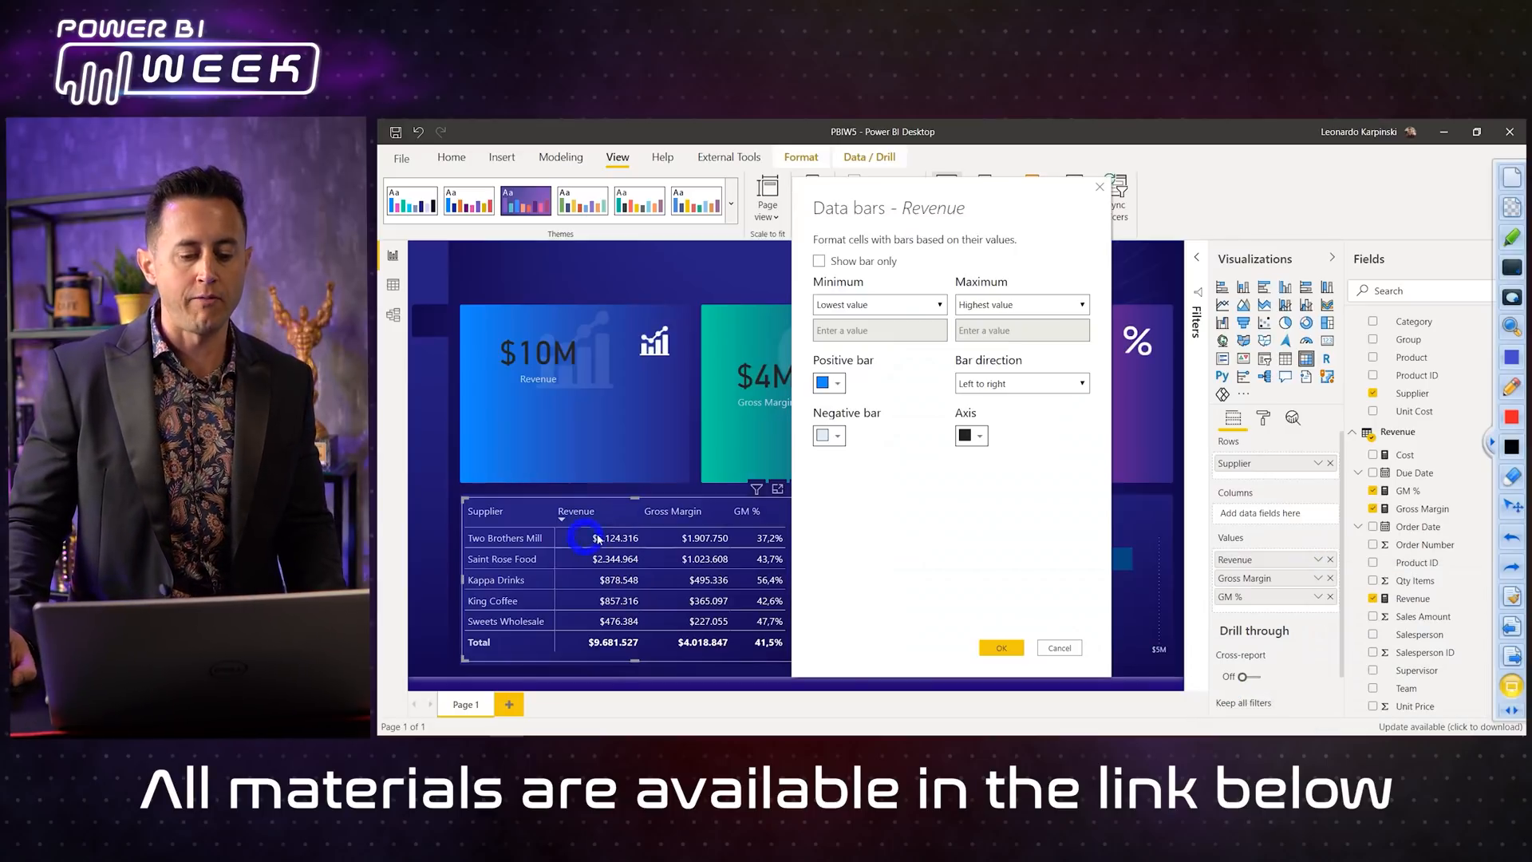
click(838, 384)
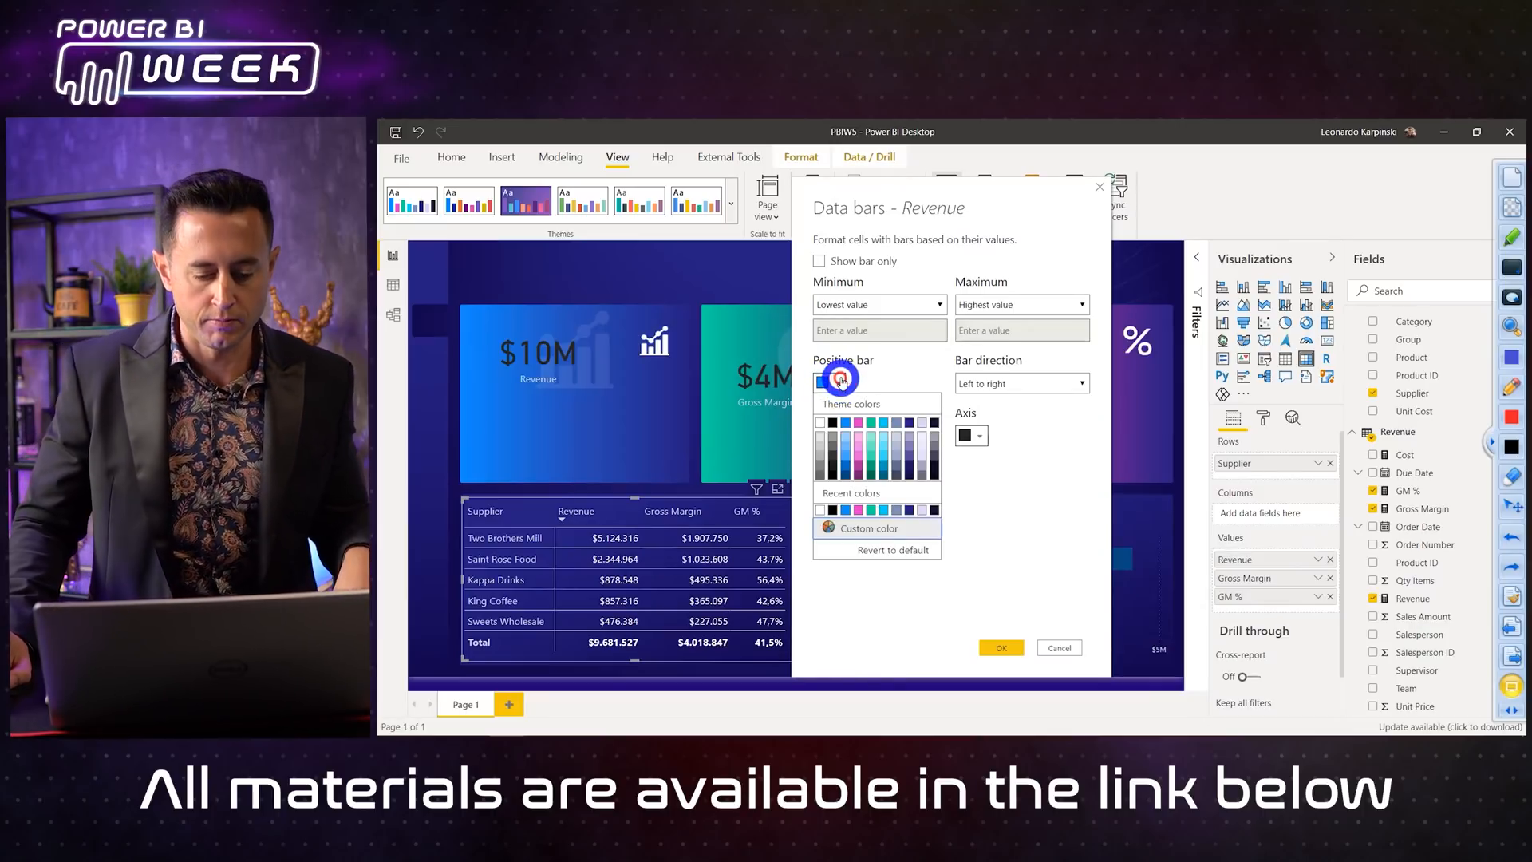
click(844, 431)
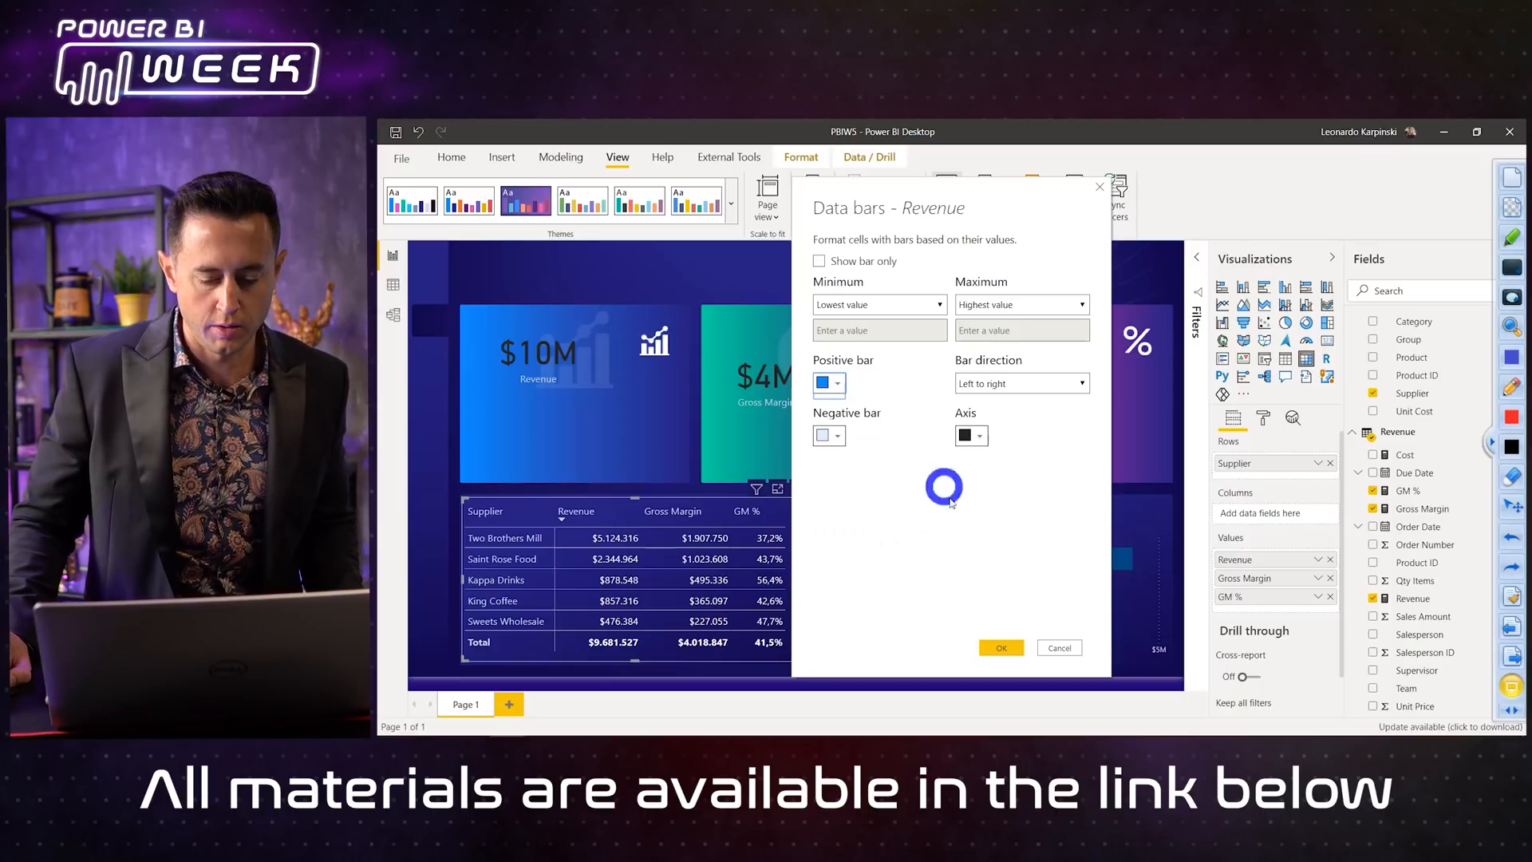
click(1007, 648)
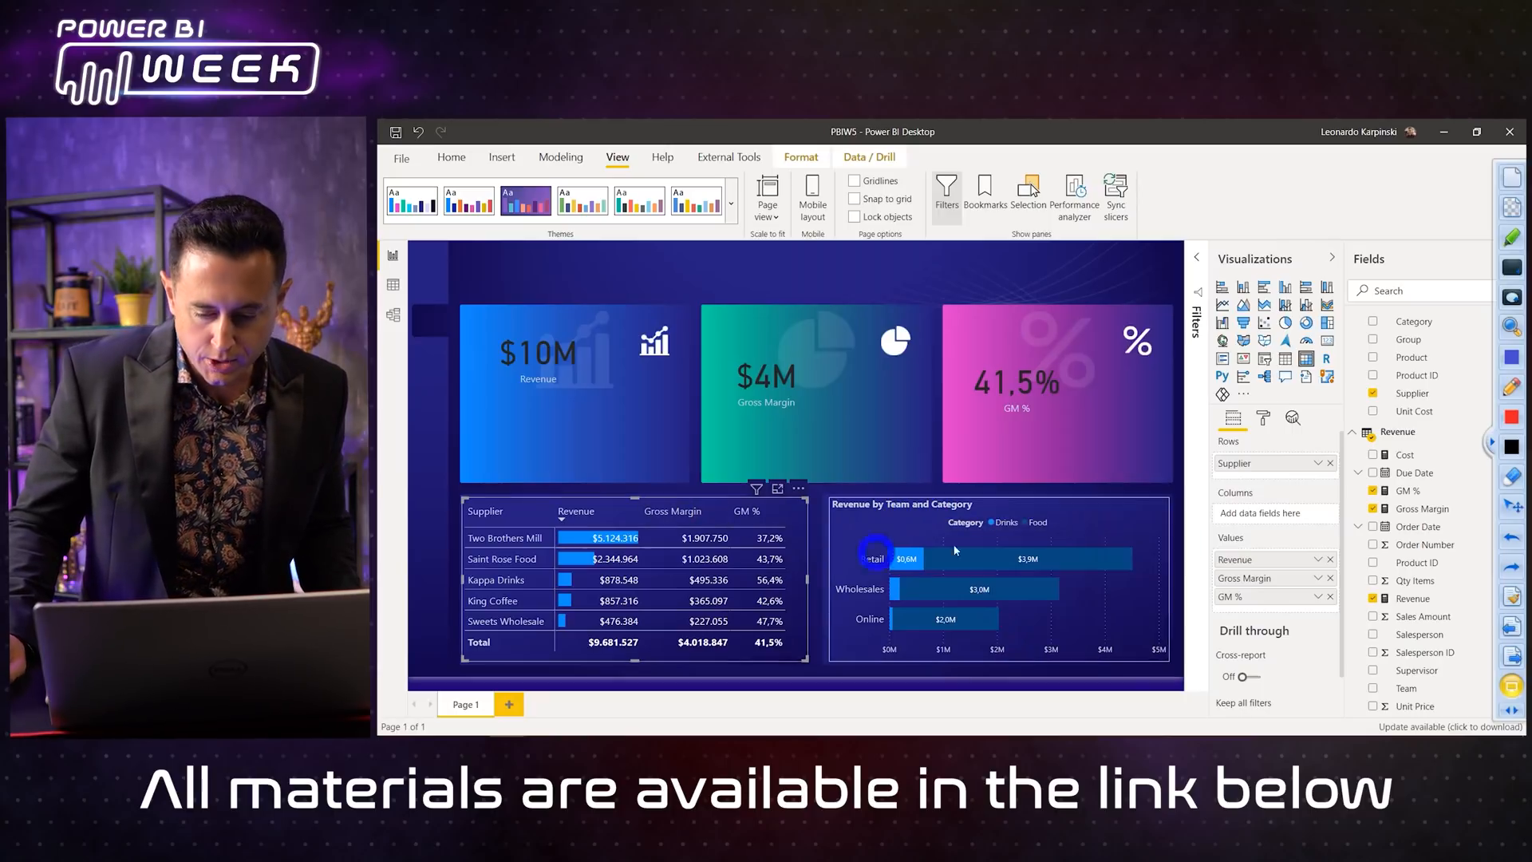
Step: Add data bars to the matrix's Gross Margin values with a green positive bar
click(1318, 578)
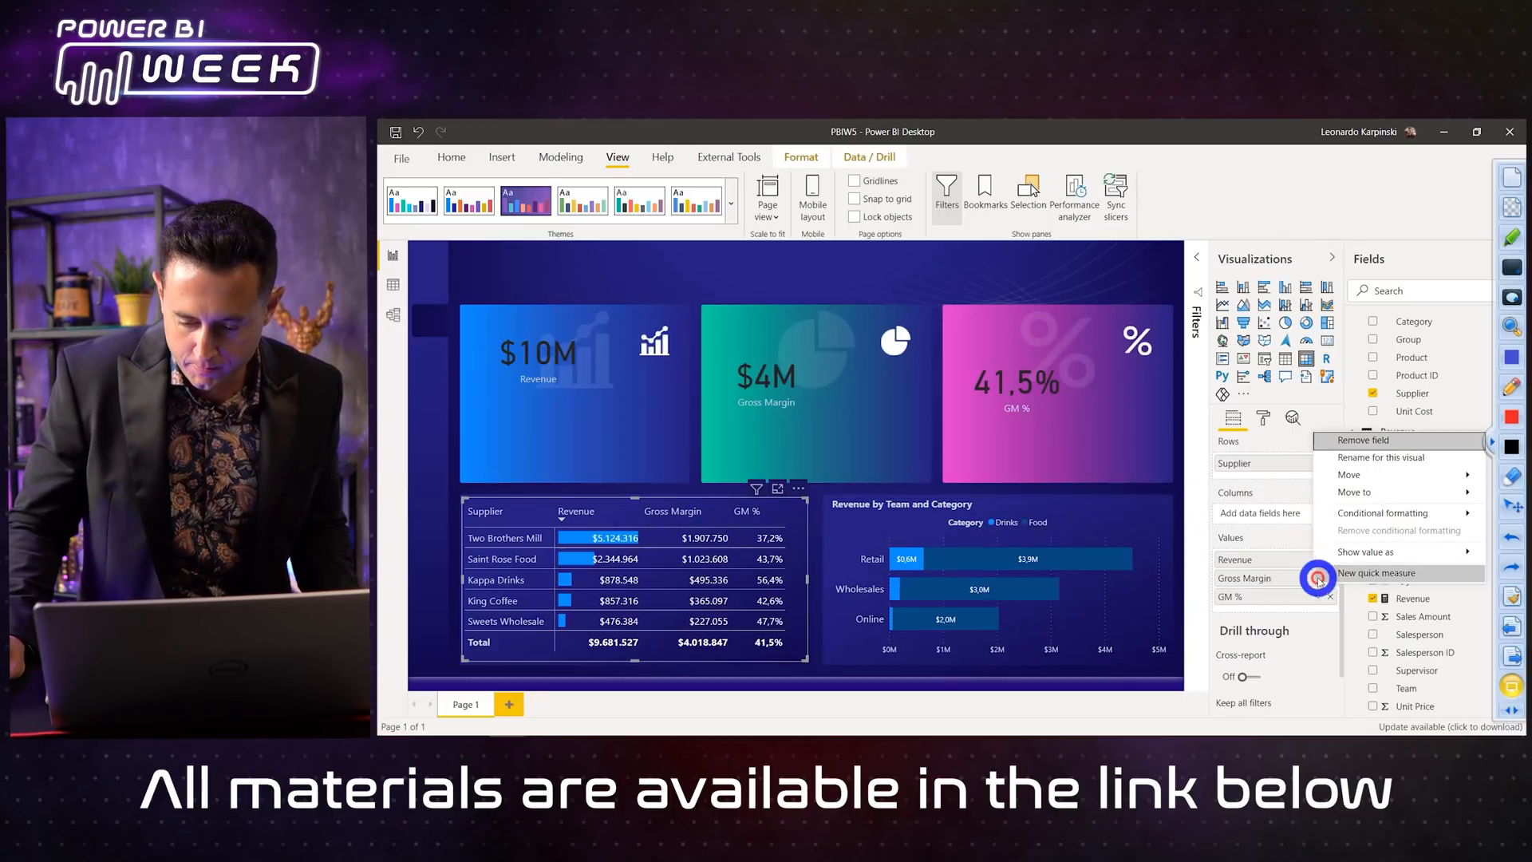
mouse_move(1357, 513)
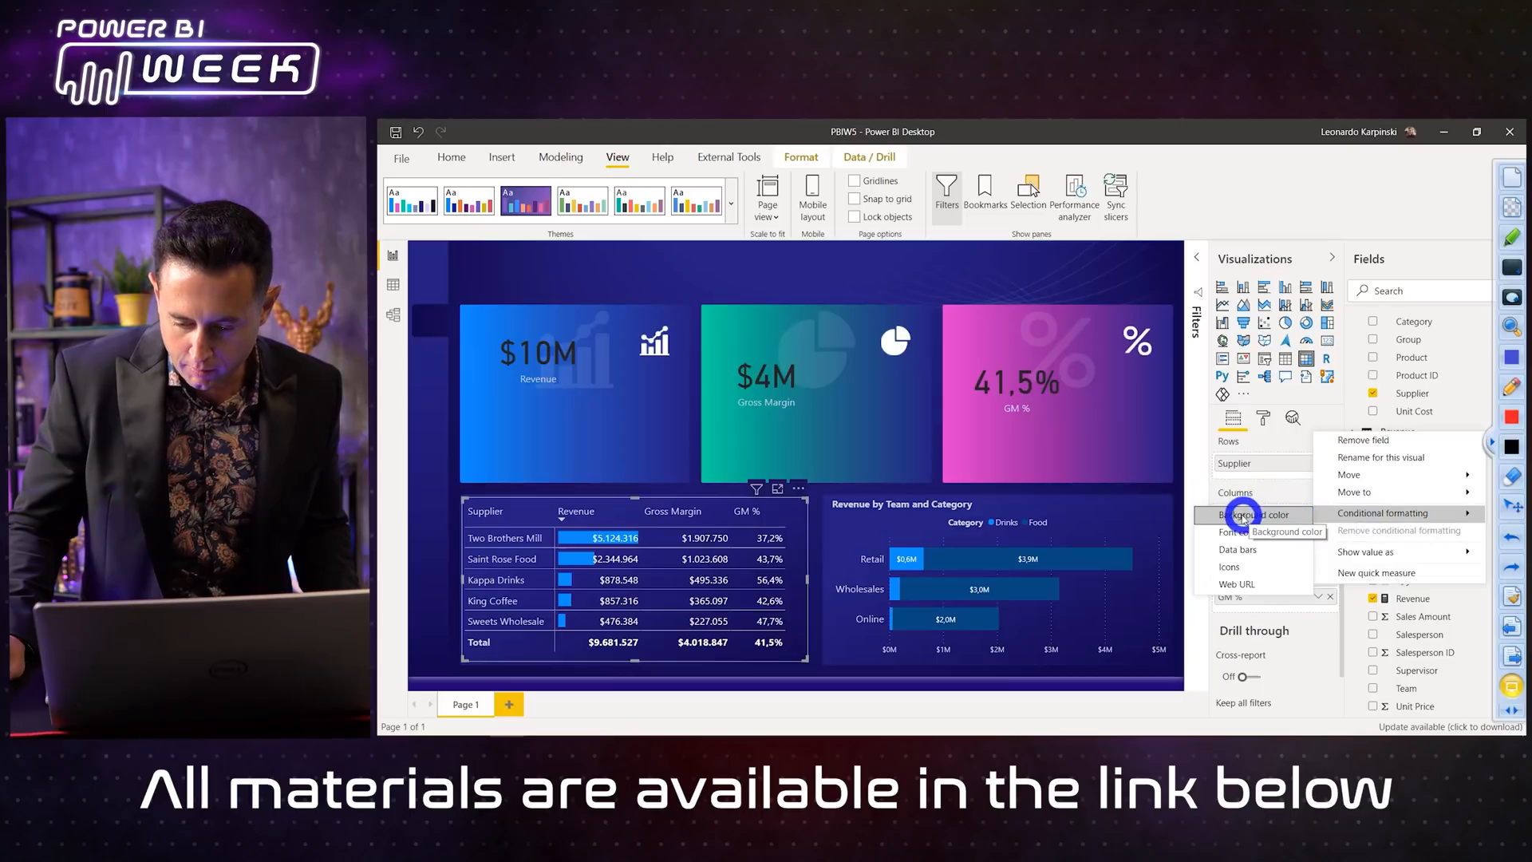
click(1240, 550)
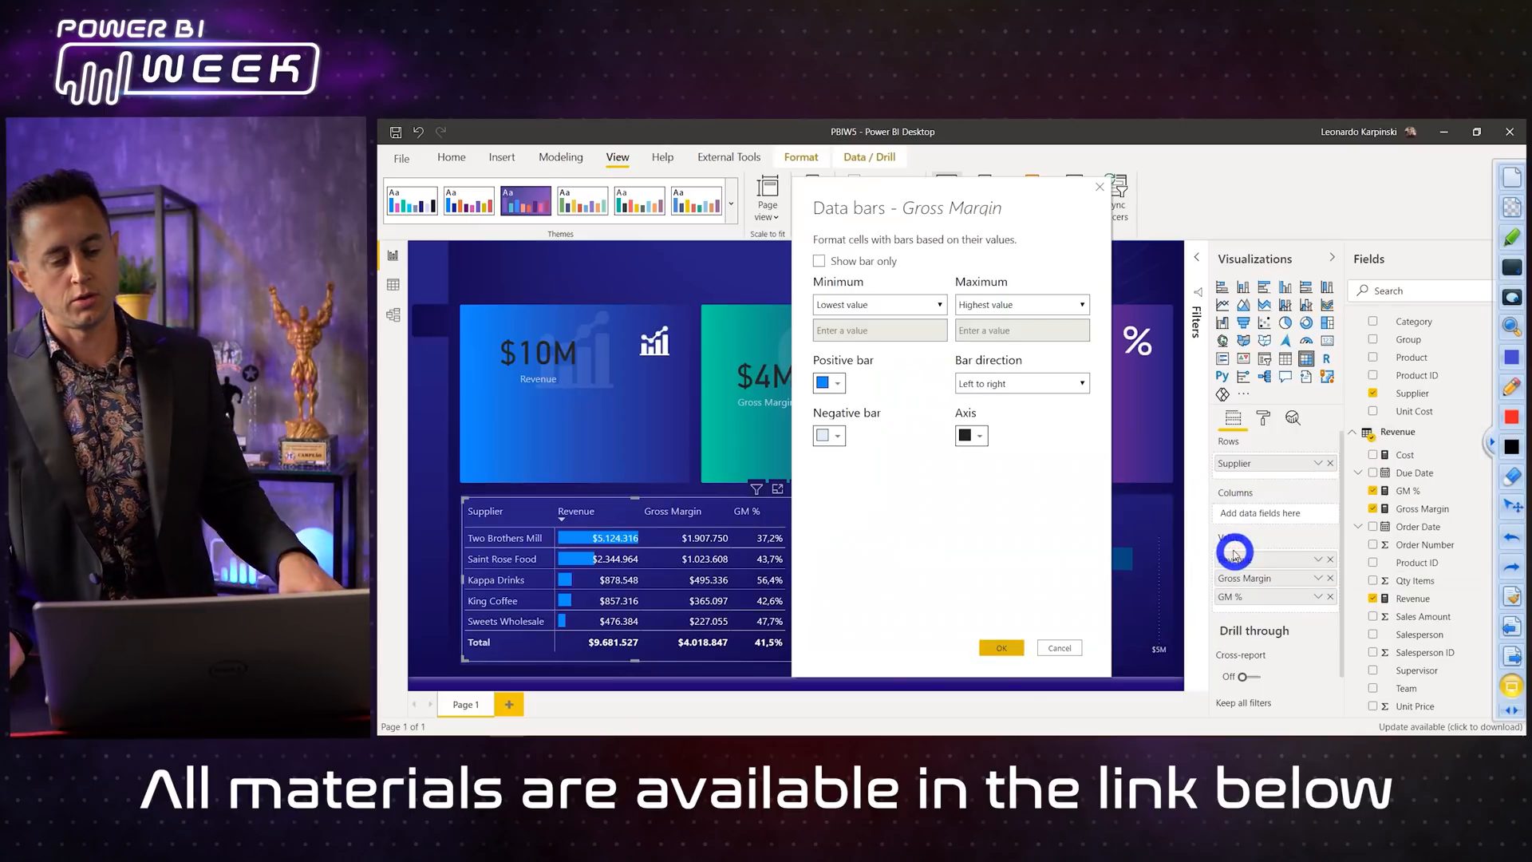
click(828, 383)
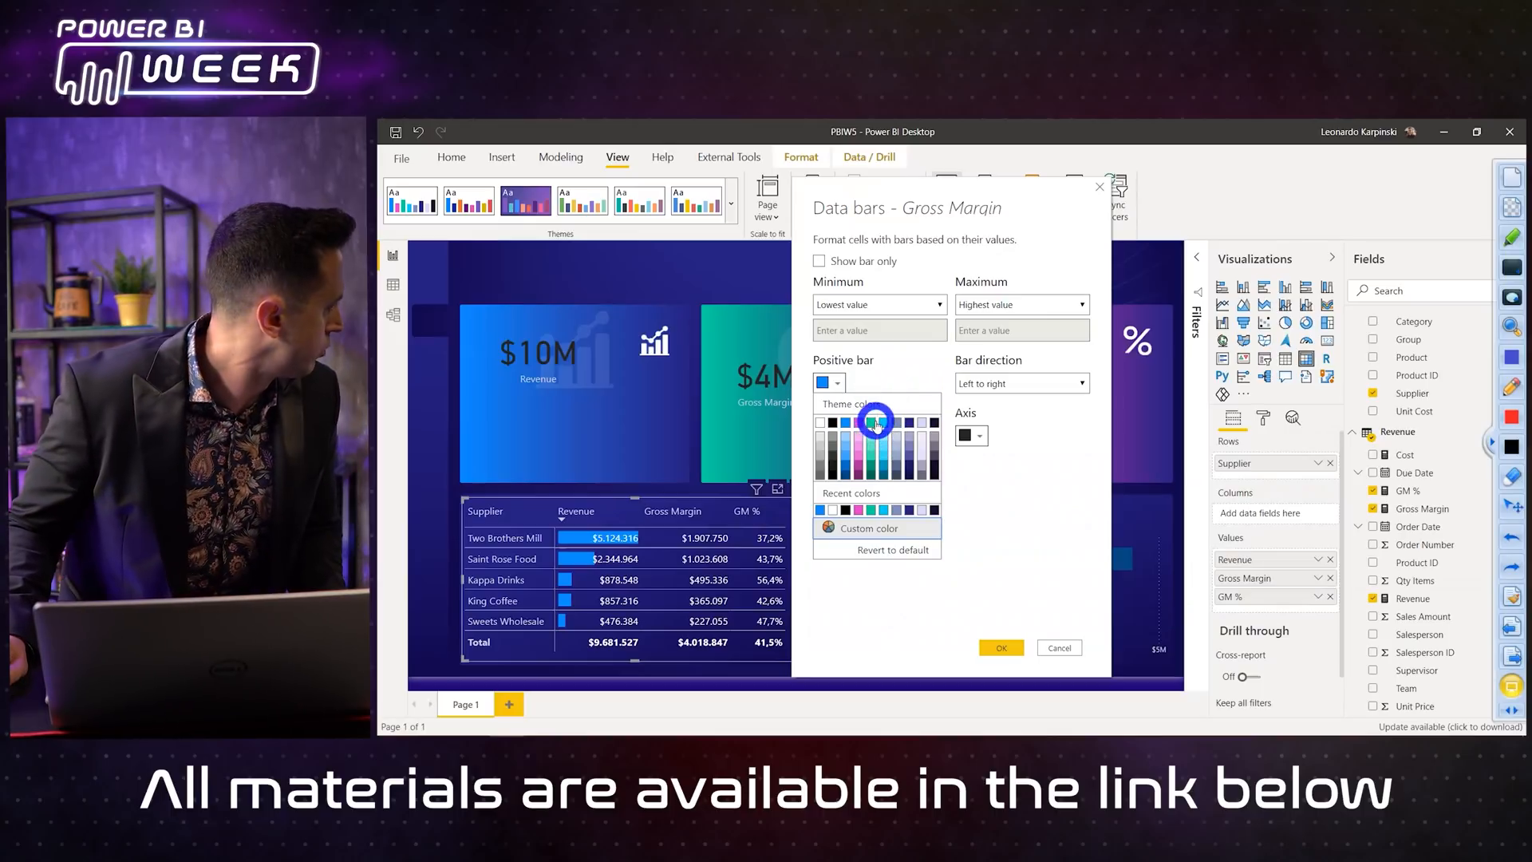
click(872, 424)
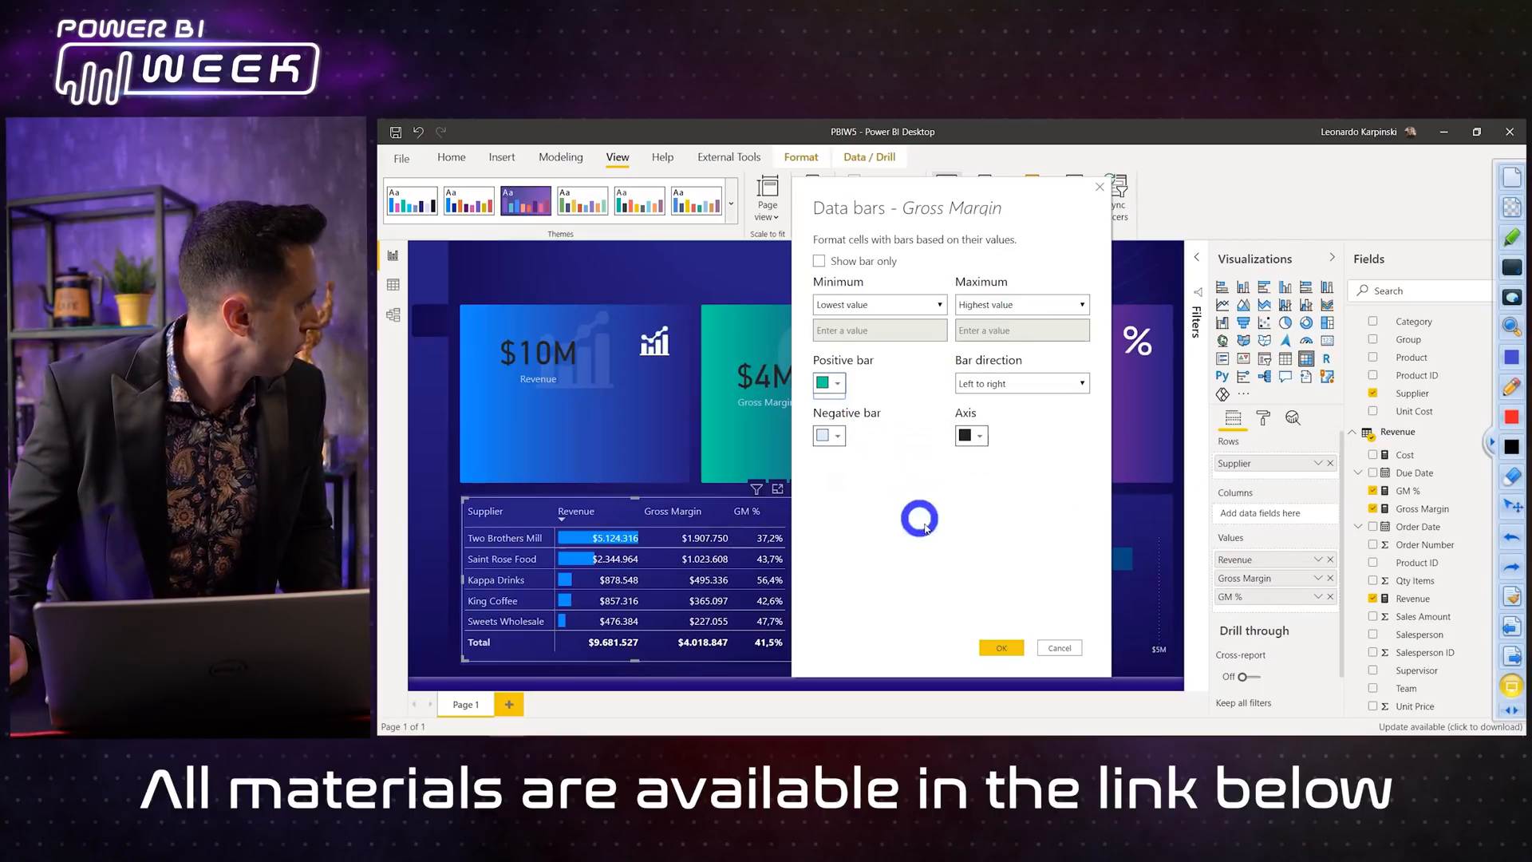
click(1007, 647)
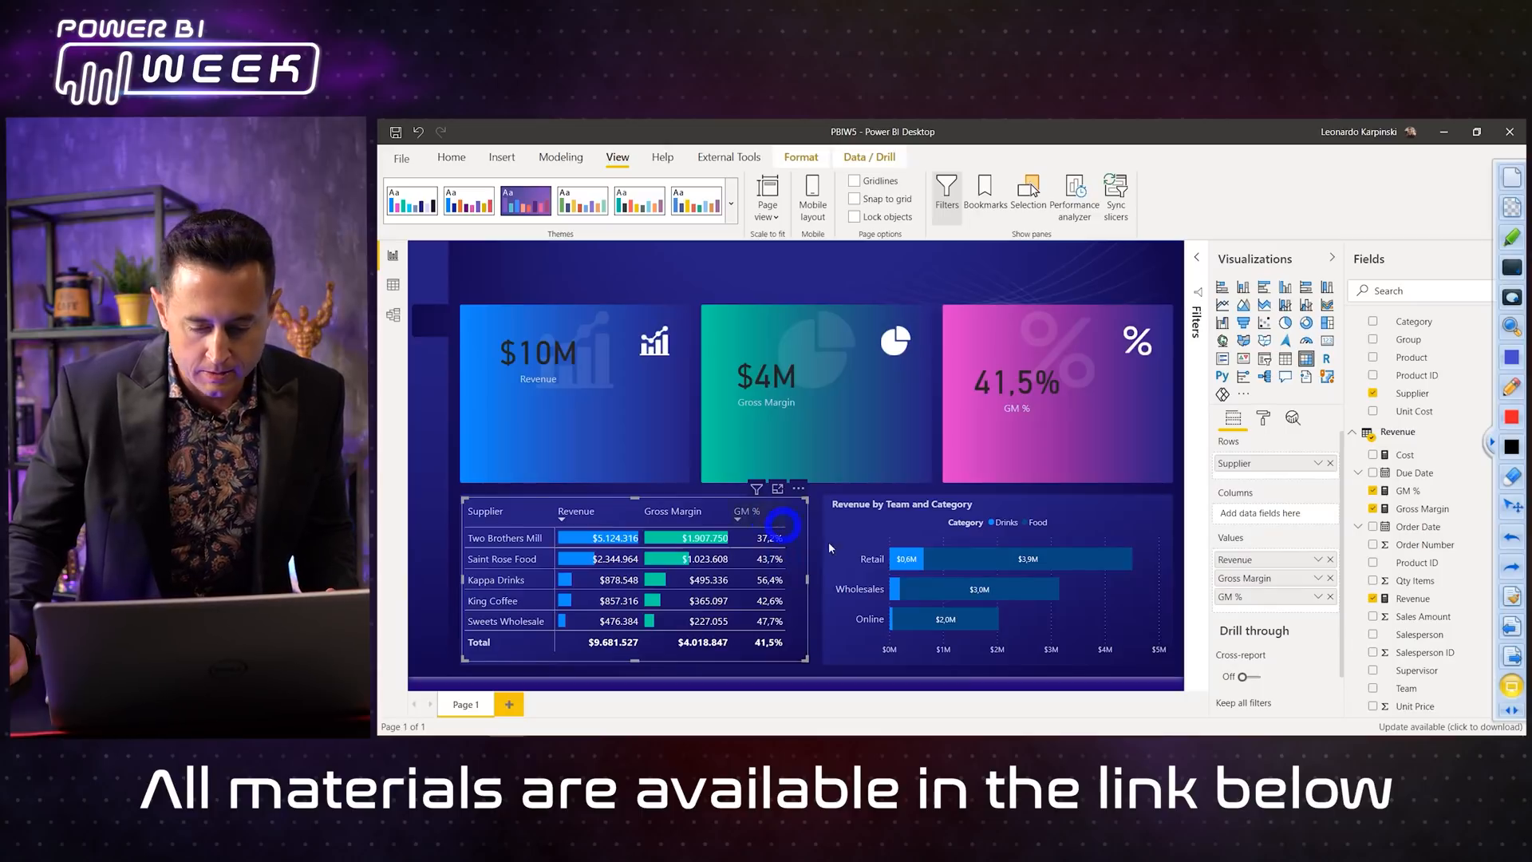
Step: Set up a background color scale for the GM % values, from light pink at the lowest to dark purple at the highest value
click(1317, 597)
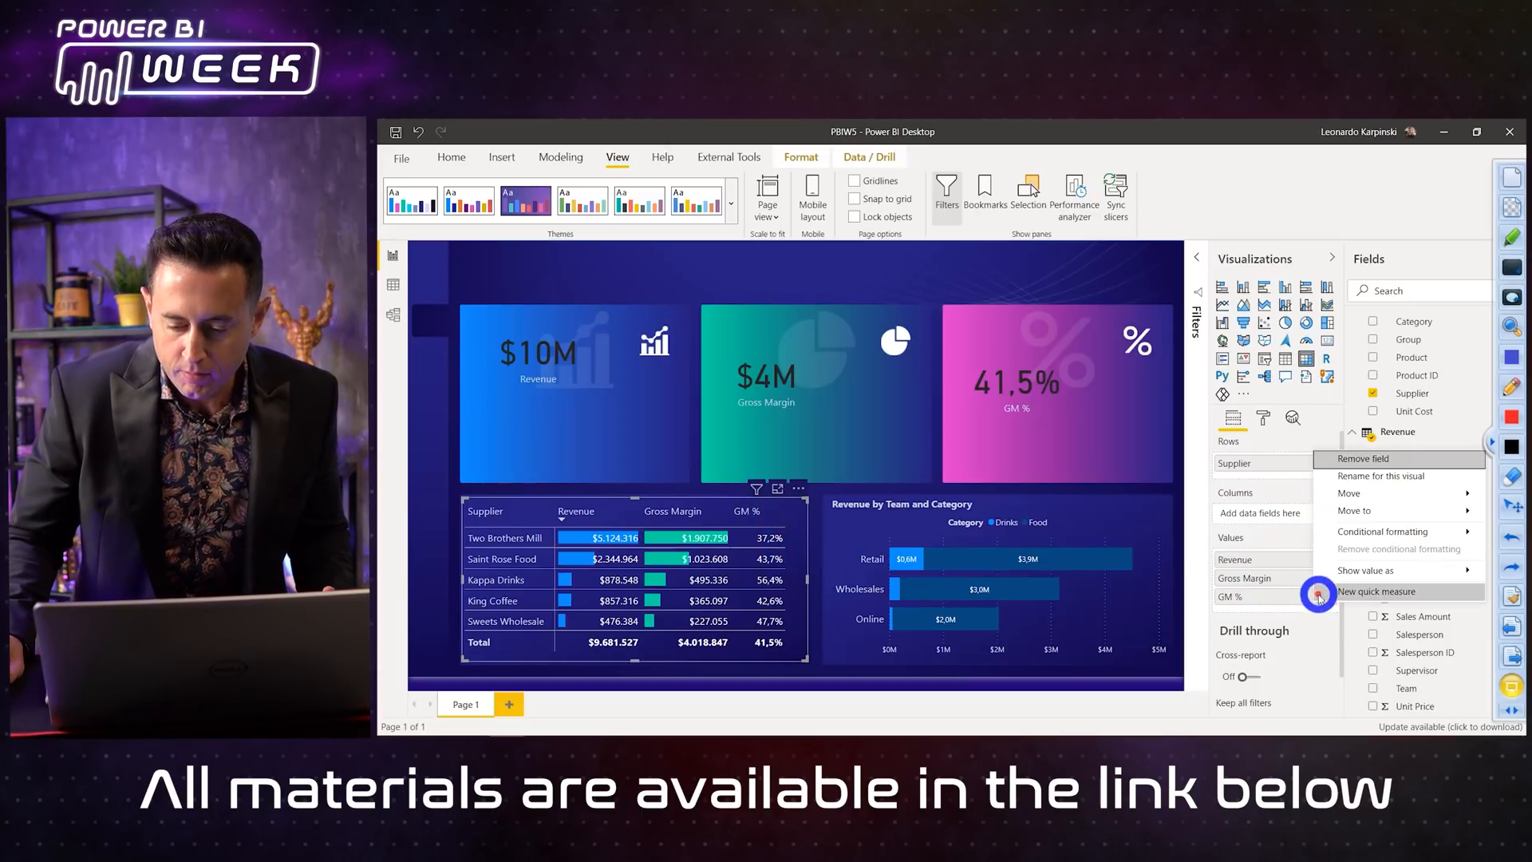
click(1359, 533)
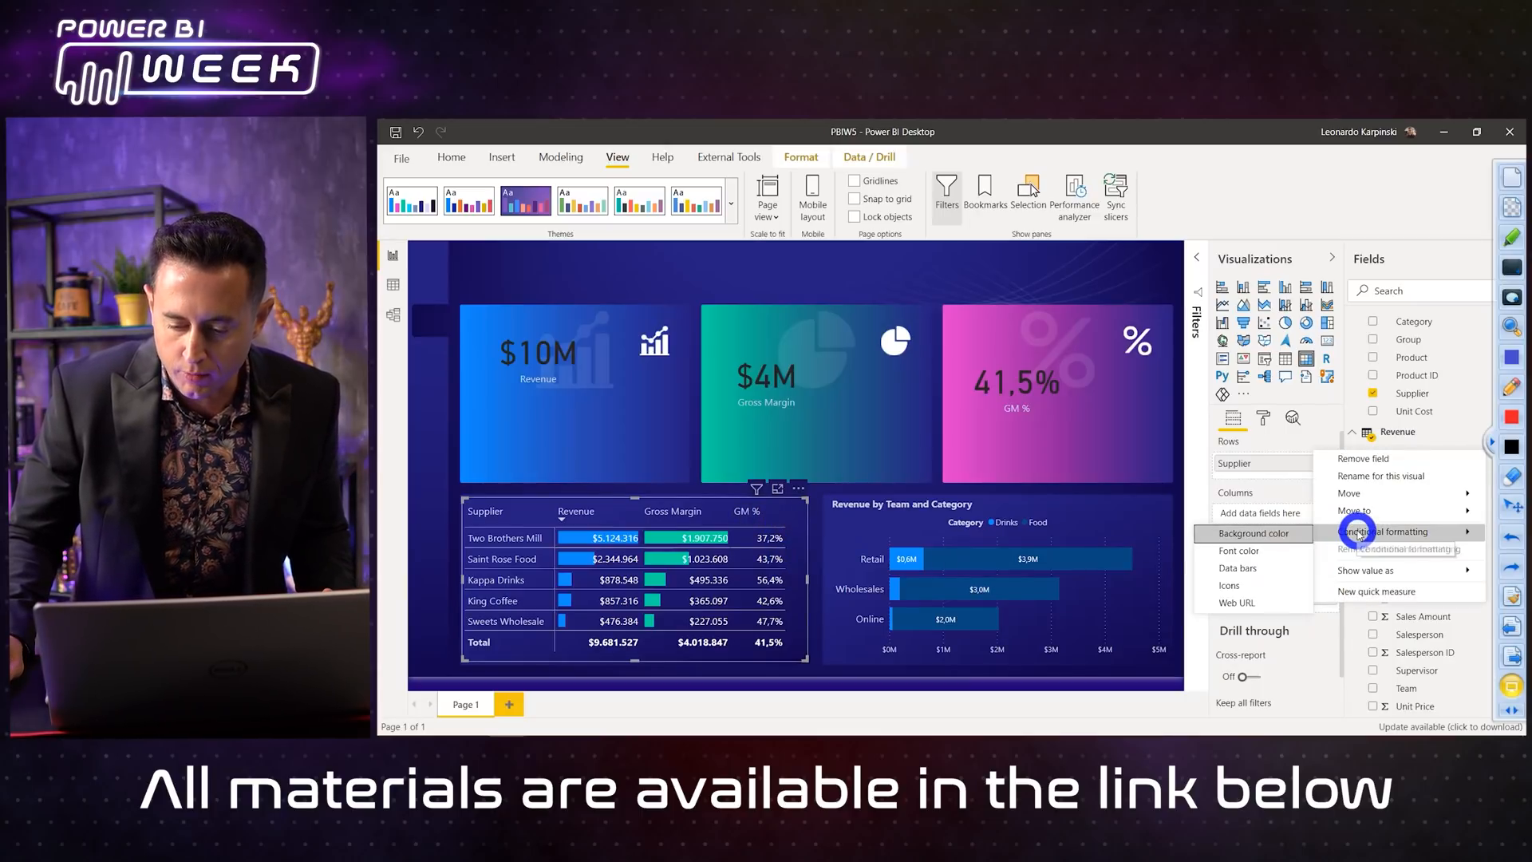
click(1251, 535)
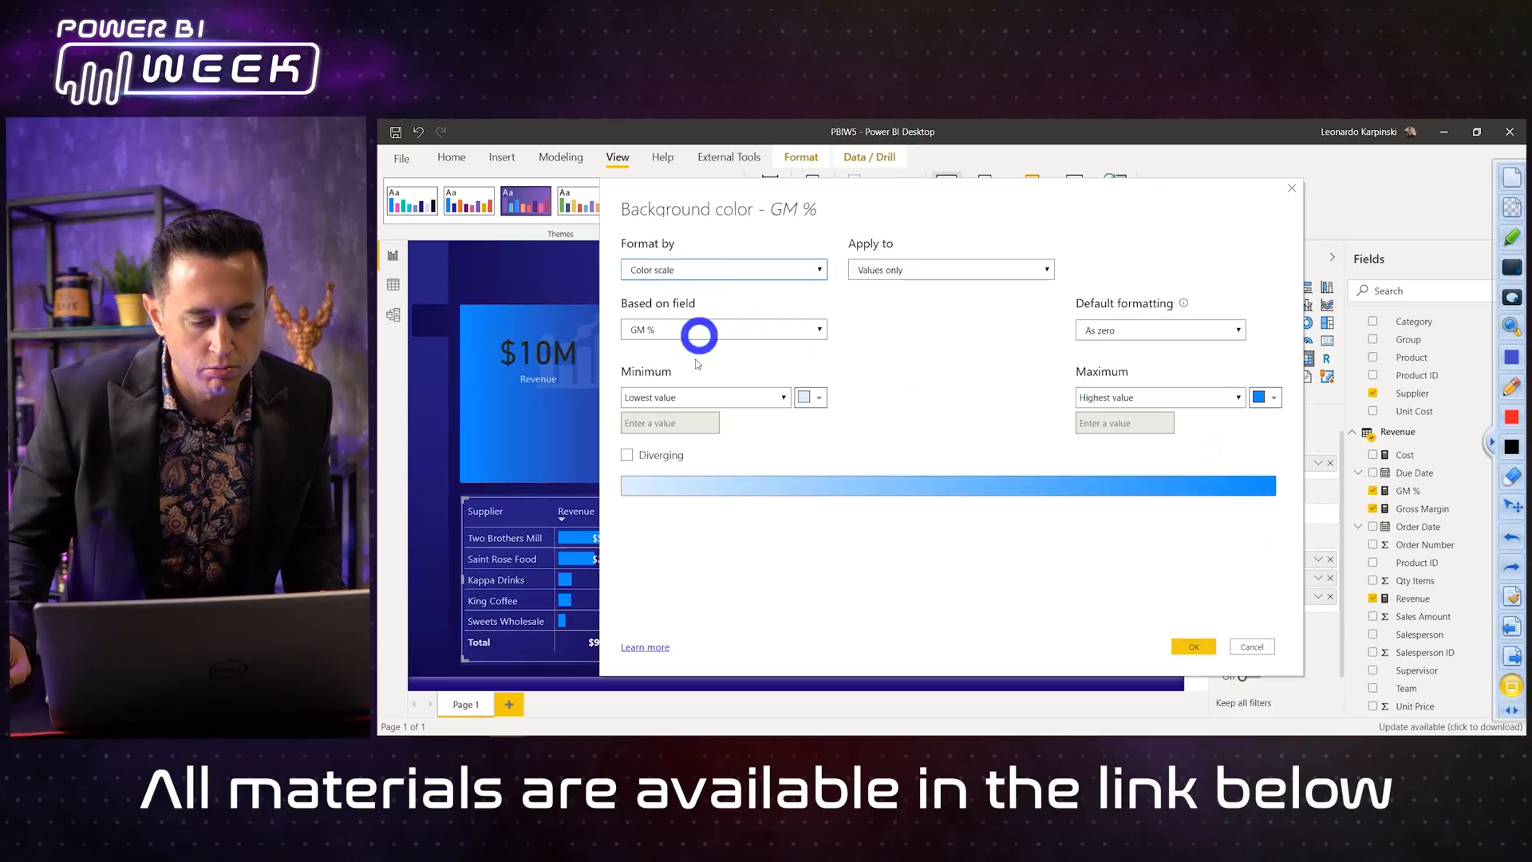
click(811, 400)
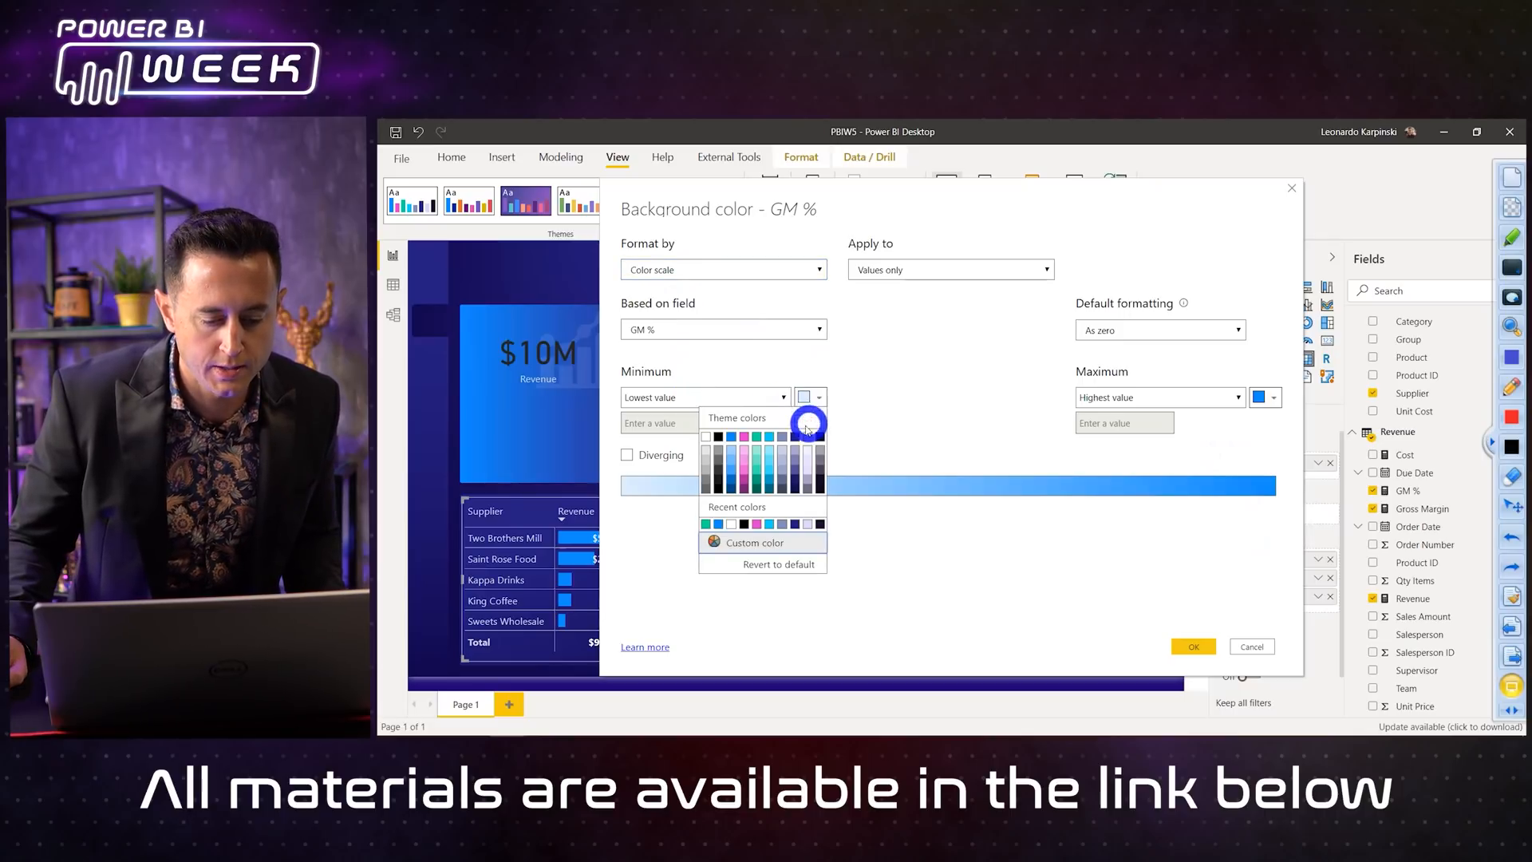
click(744, 451)
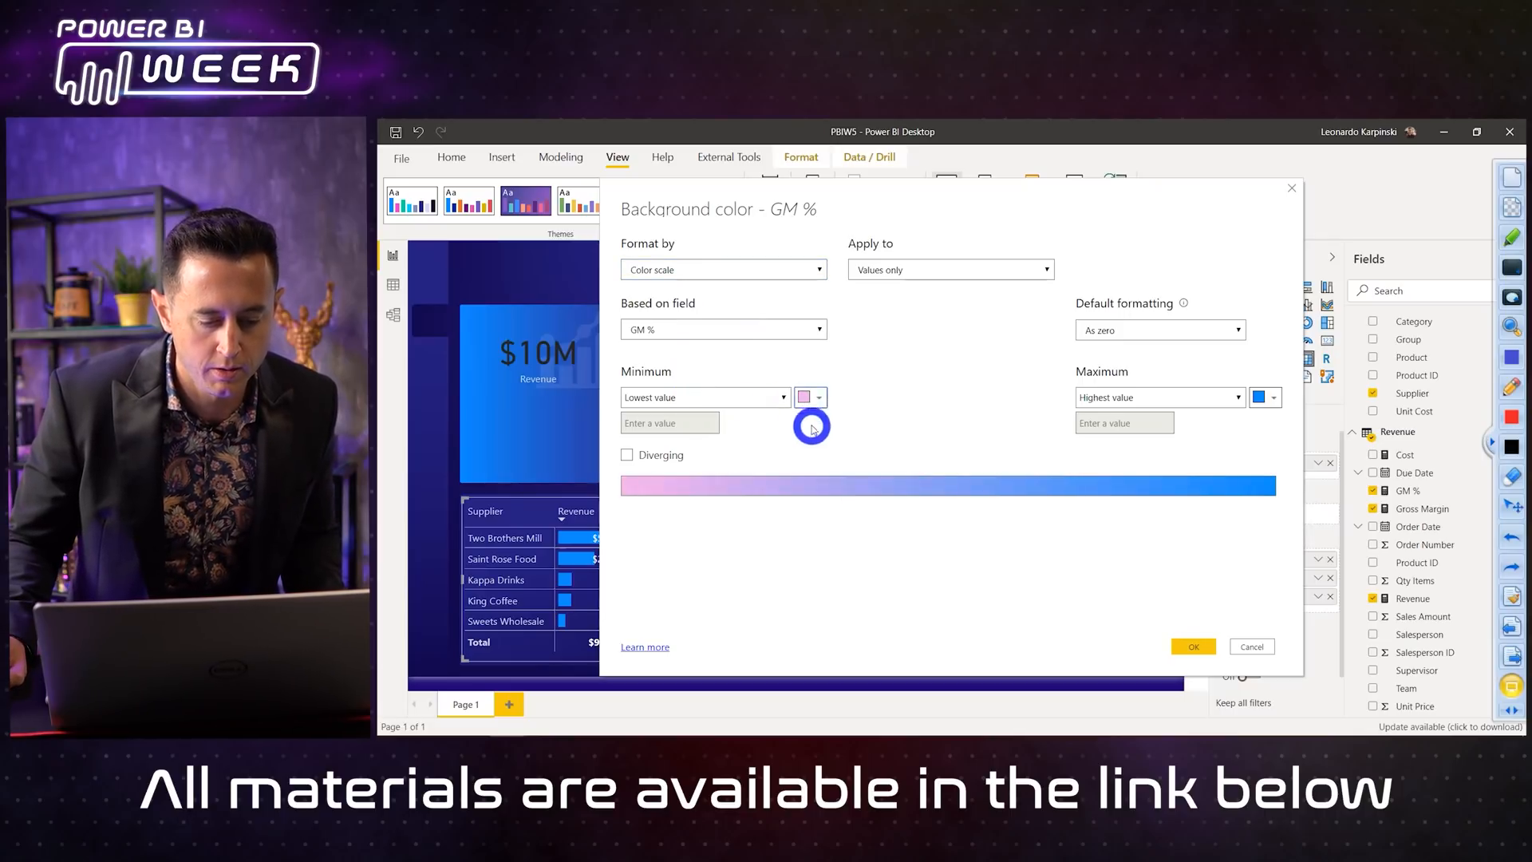
click(1266, 397)
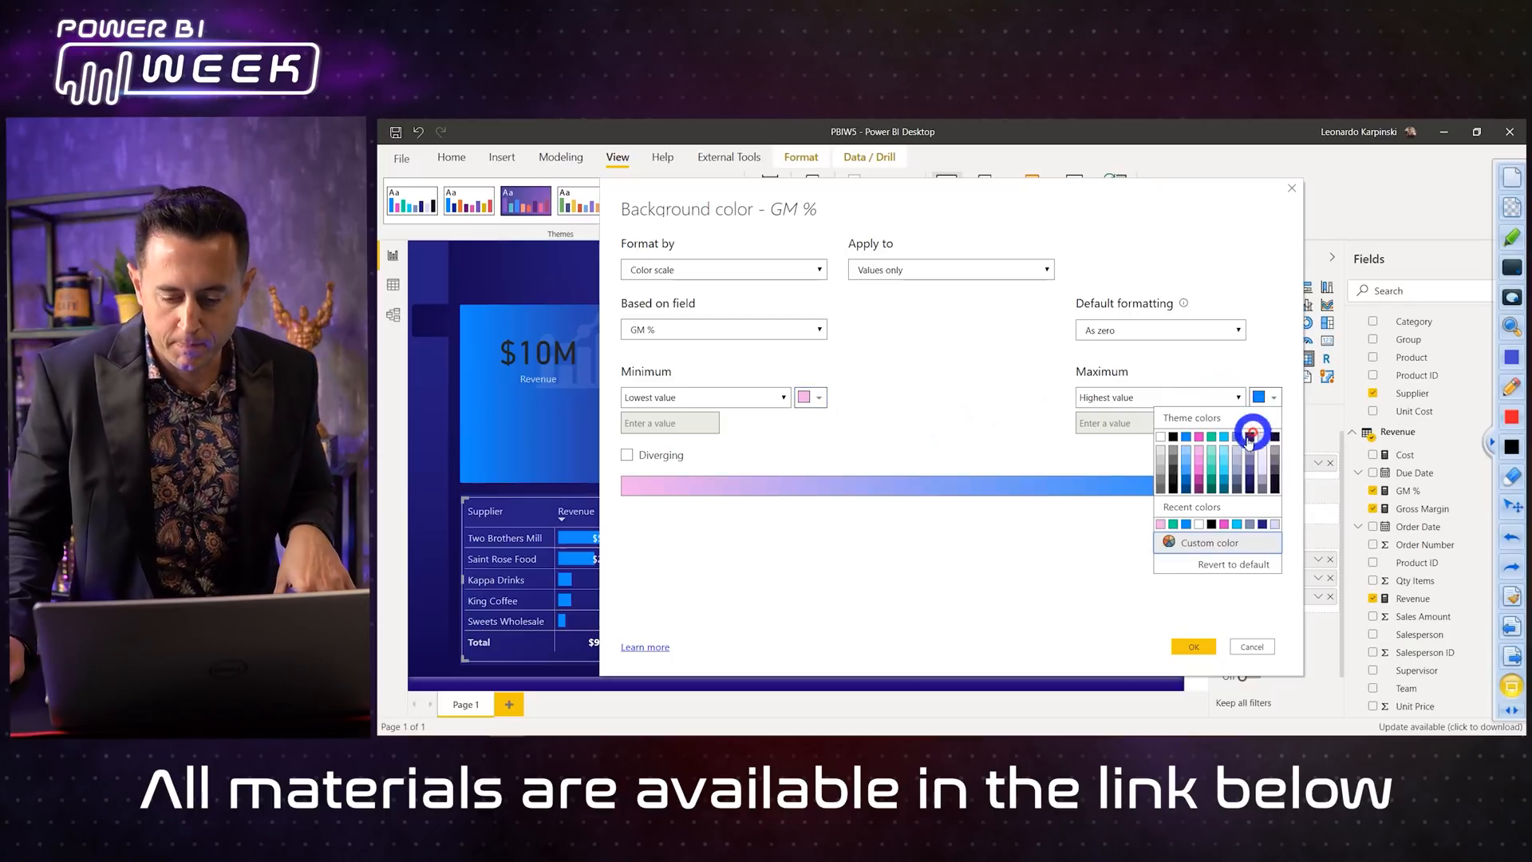
click(1198, 488)
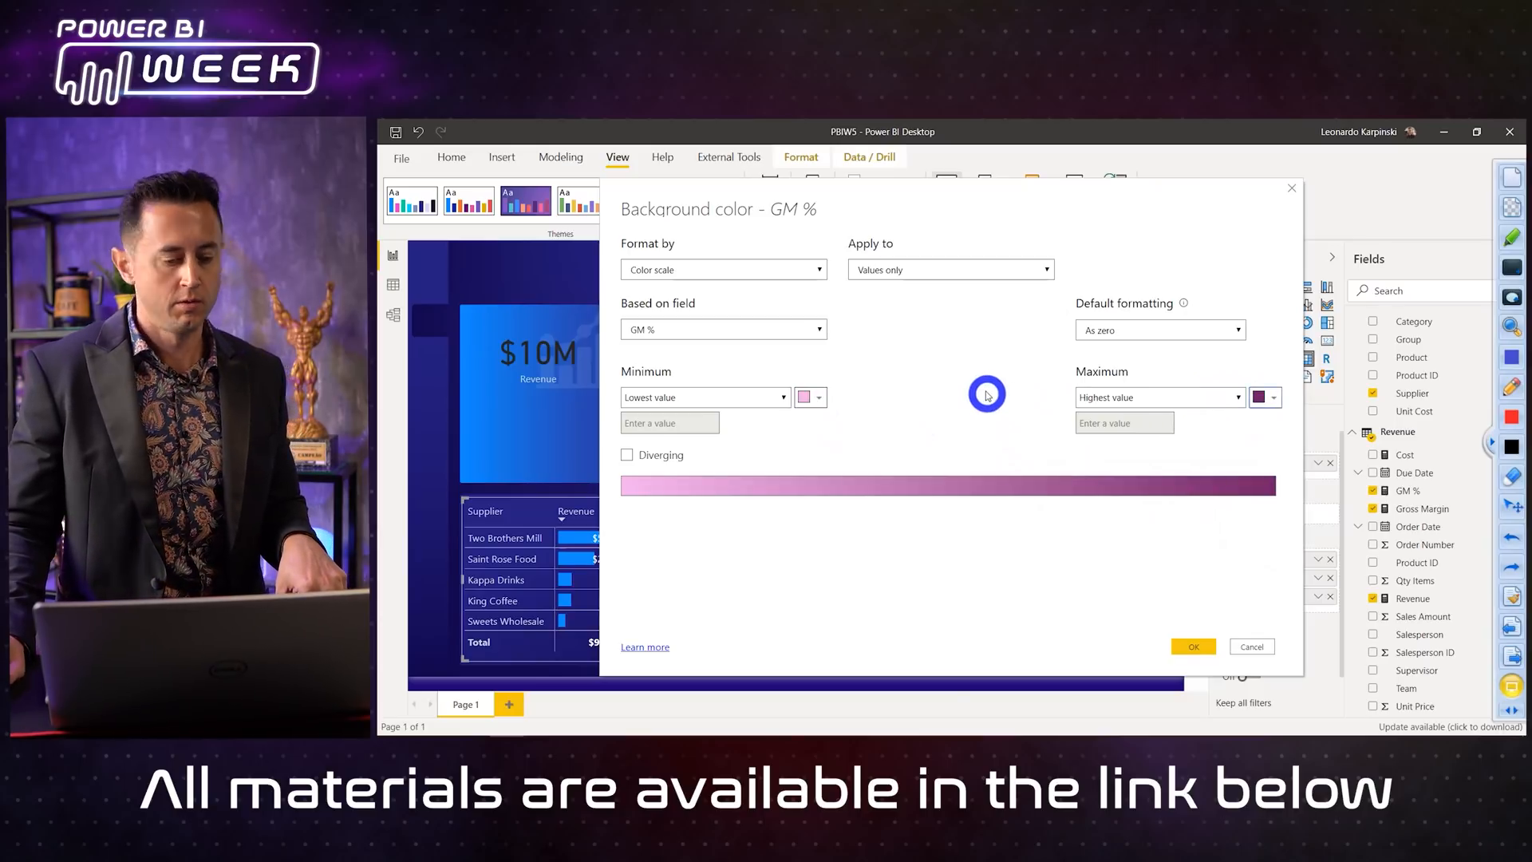
Step: Make the GM % color scale diverging with bright pink for the middle value and apply it
click(628, 455)
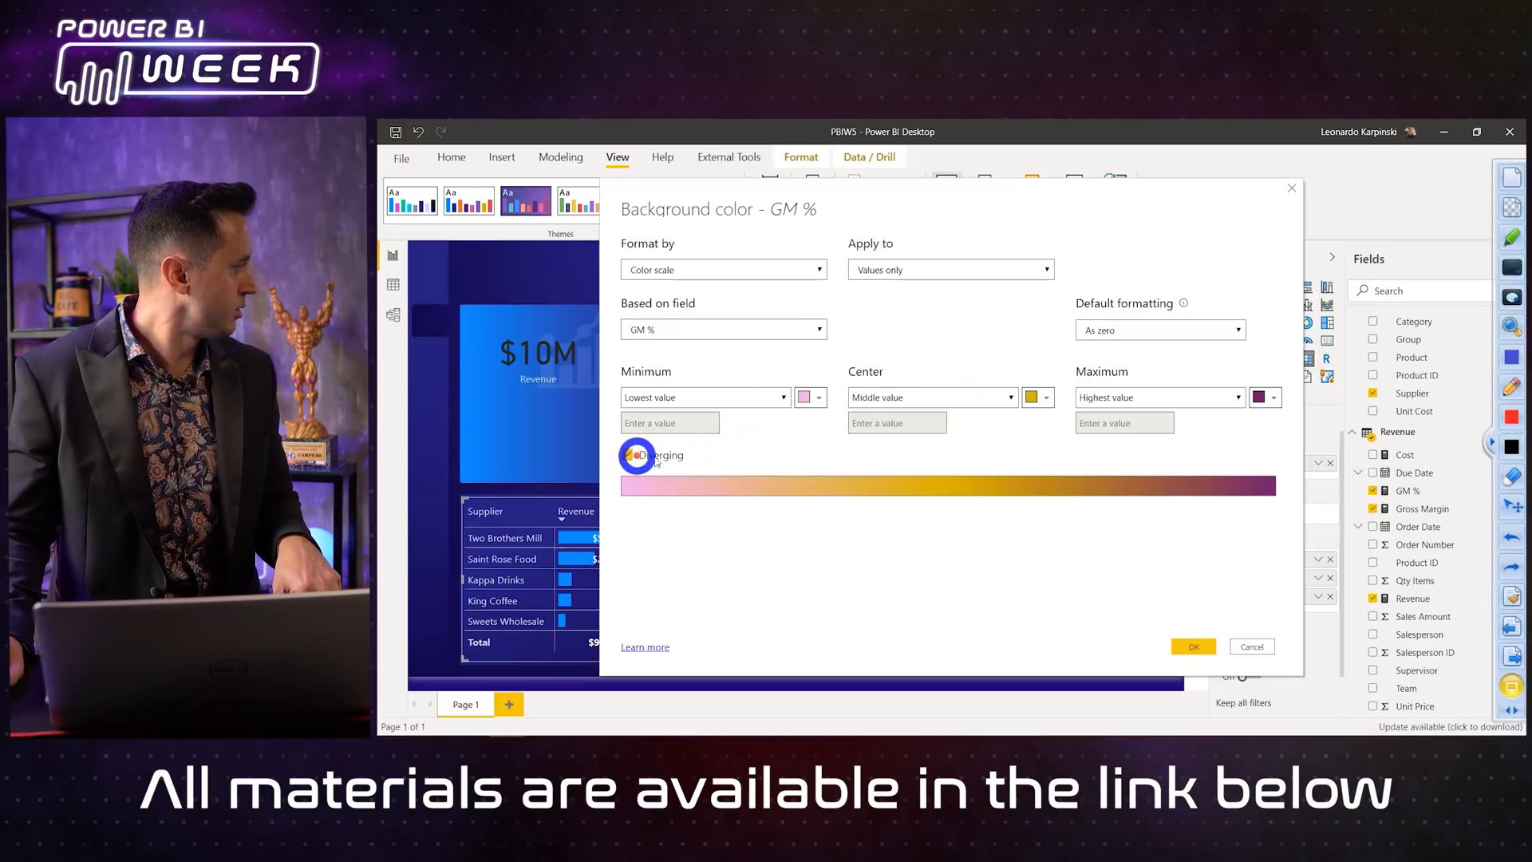
click(1037, 397)
click(972, 436)
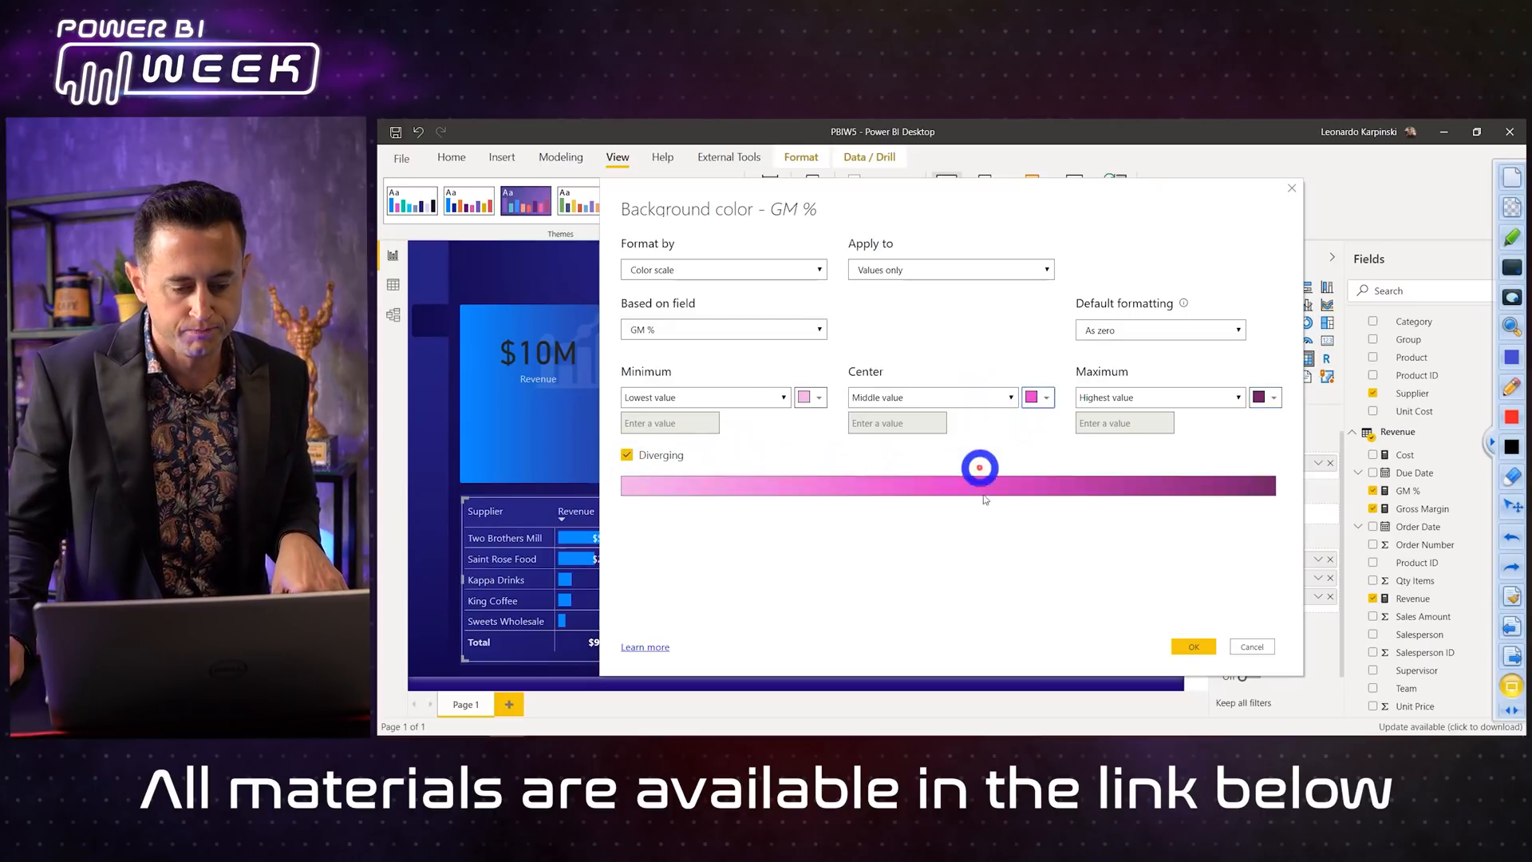
click(1194, 646)
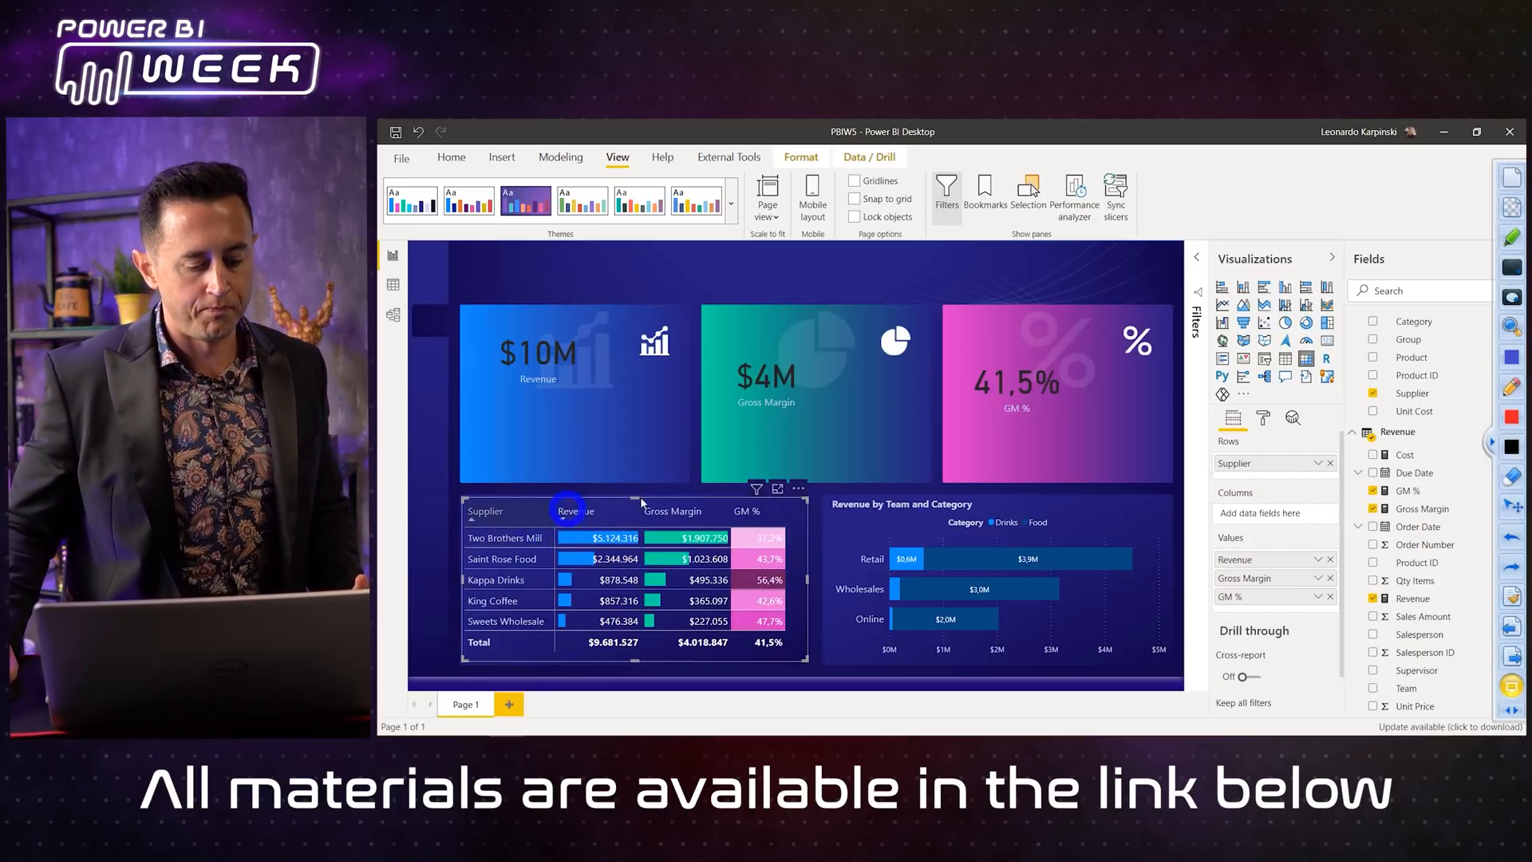
Step: Add the Product table's Group field to the matrix rows below Supplier
click(839, 278)
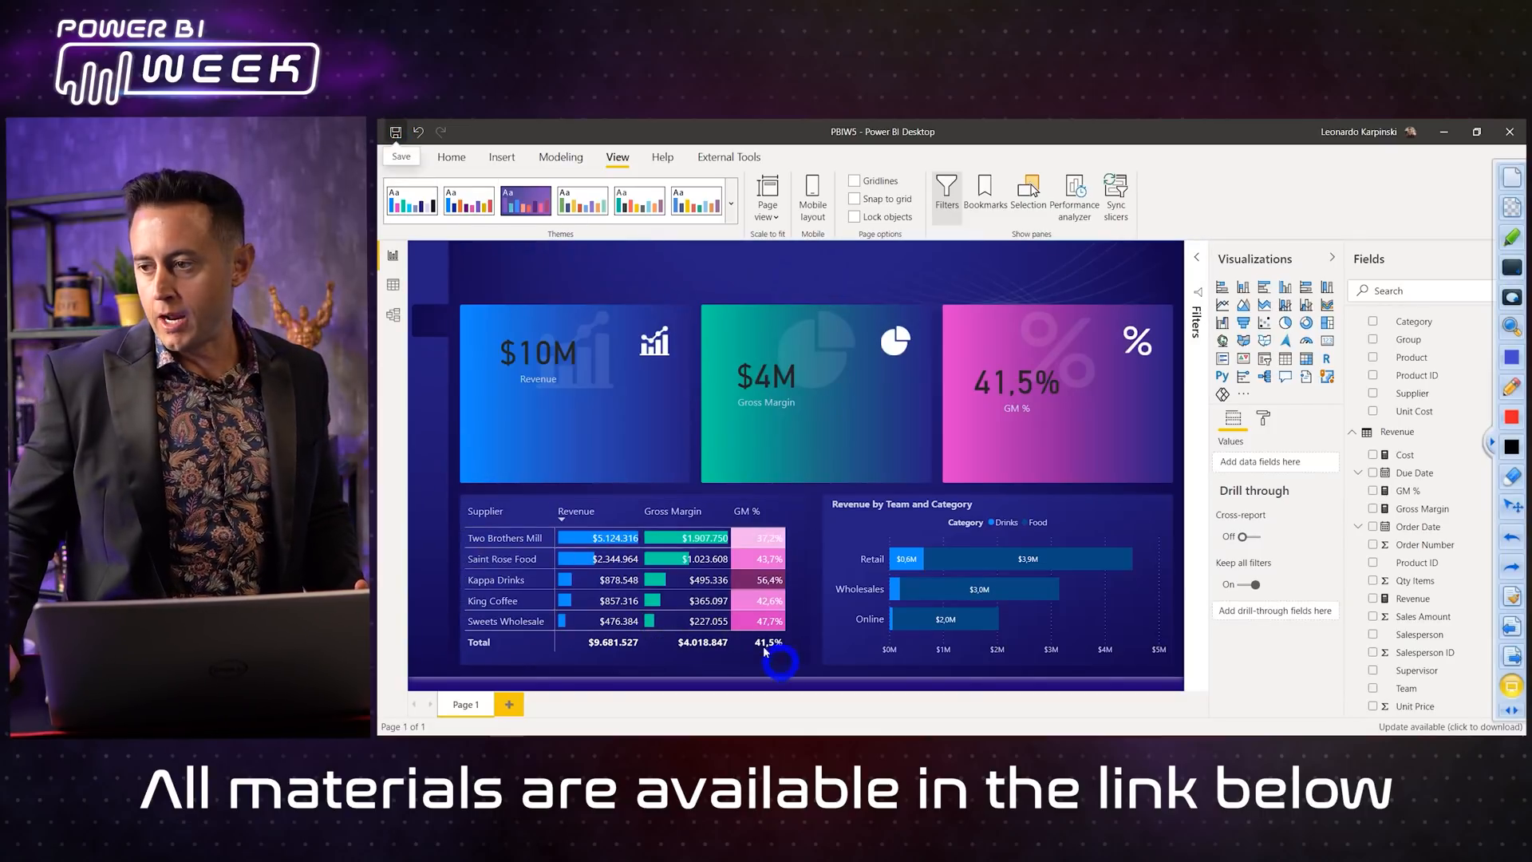
click(721, 659)
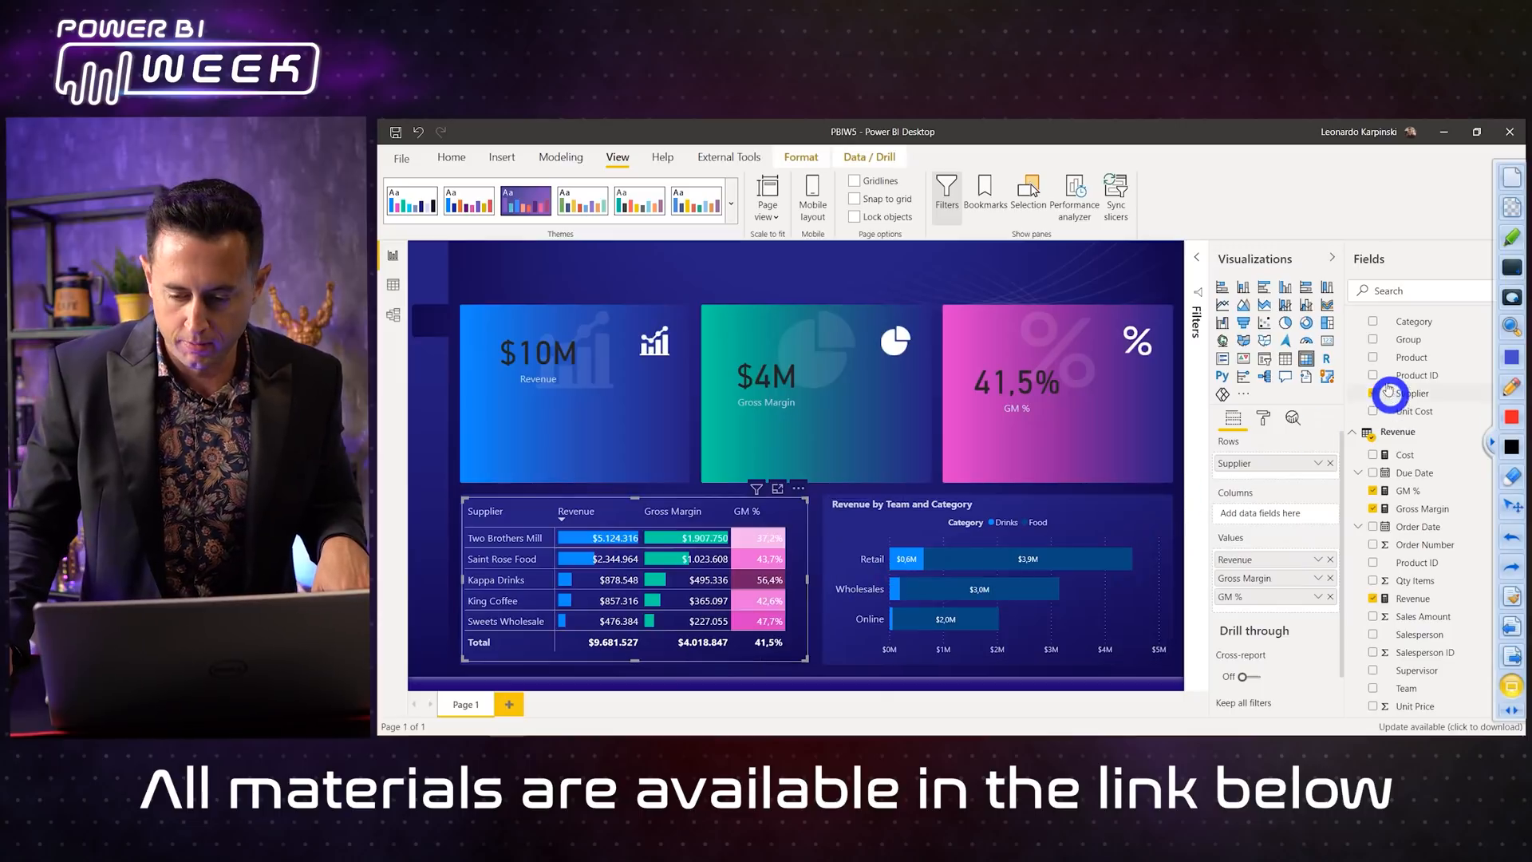
scroll(1388, 373, up, 1)
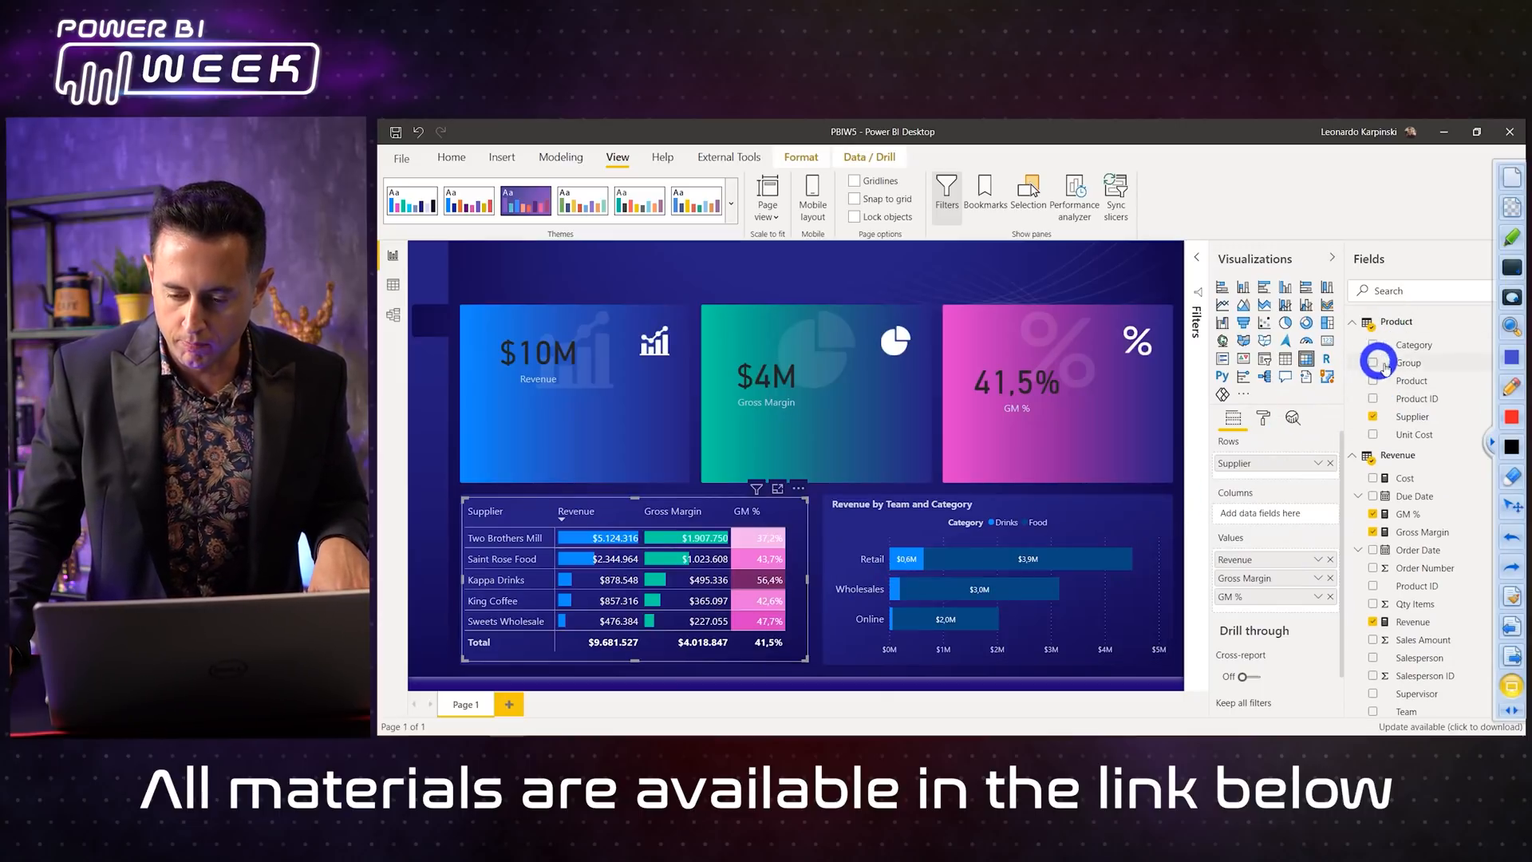
drag(1390, 366, 1250, 472)
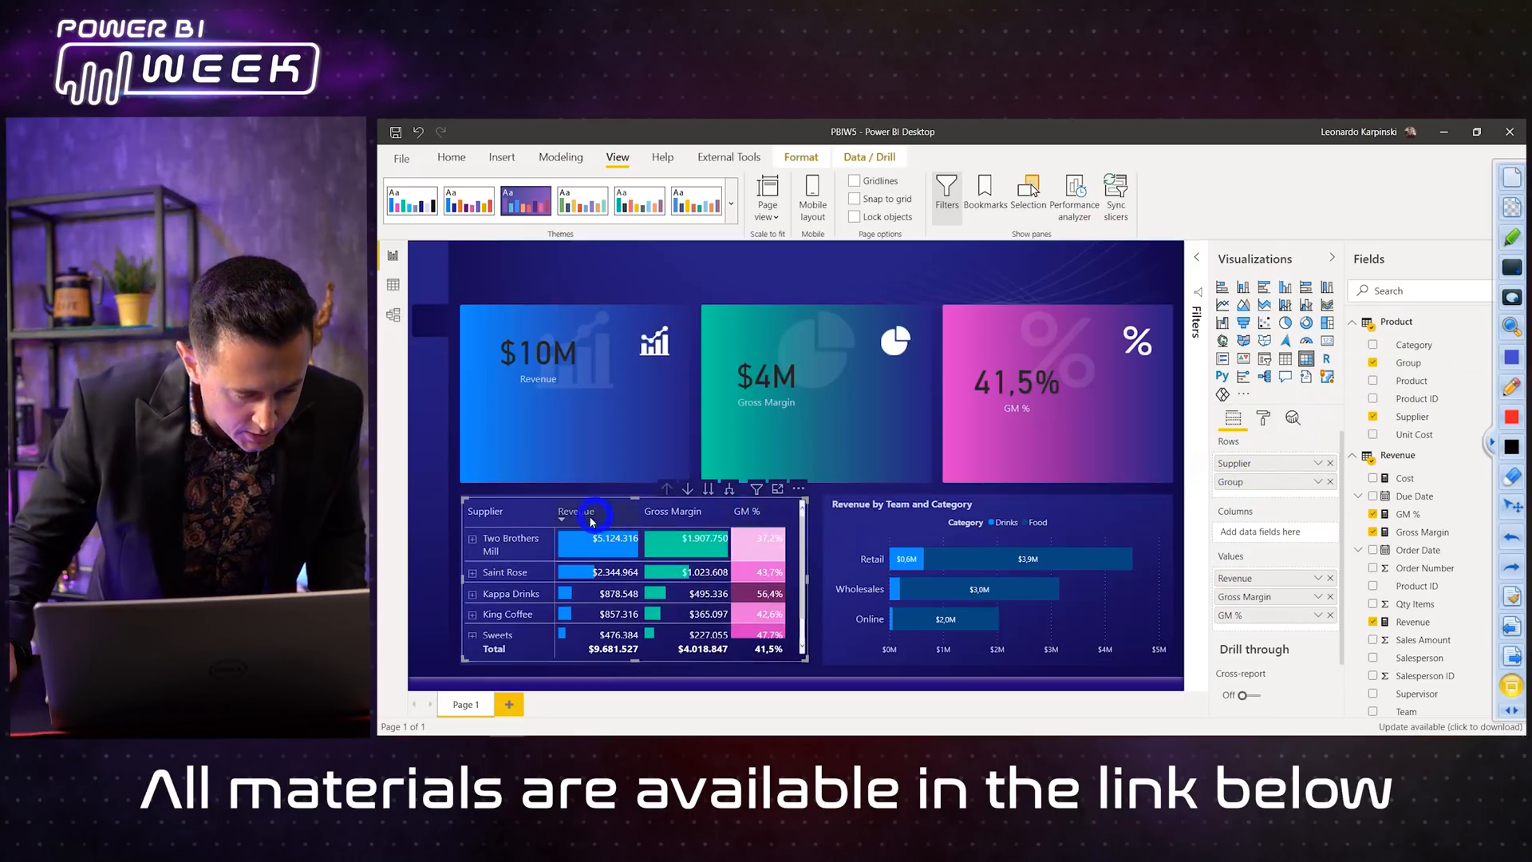
Step: Widen the matrix's Supplier column until each supplier name fits on one line
drag(553, 509, 564, 510)
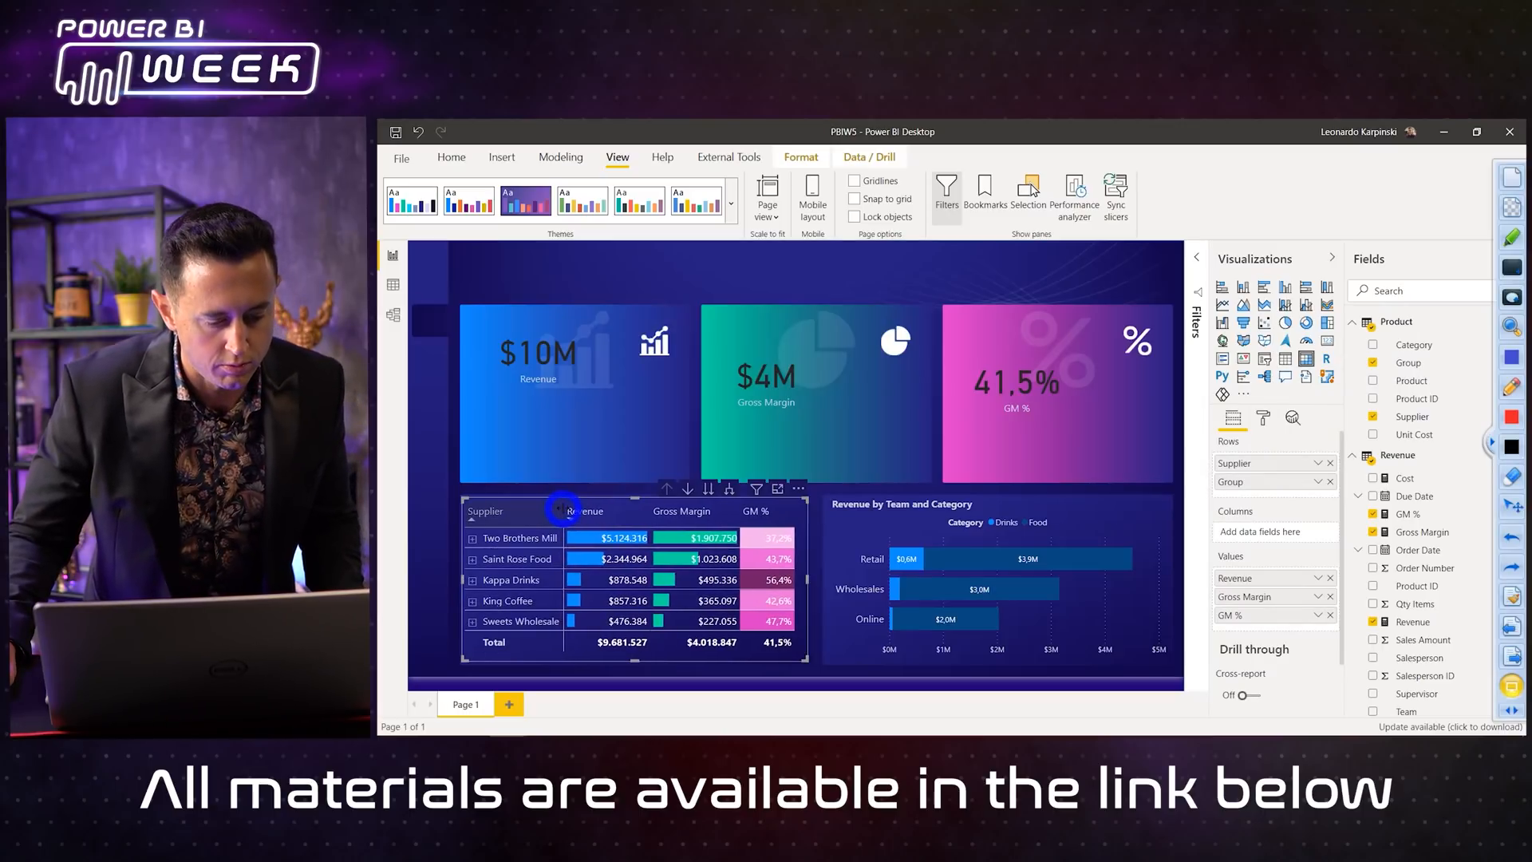
click(816, 554)
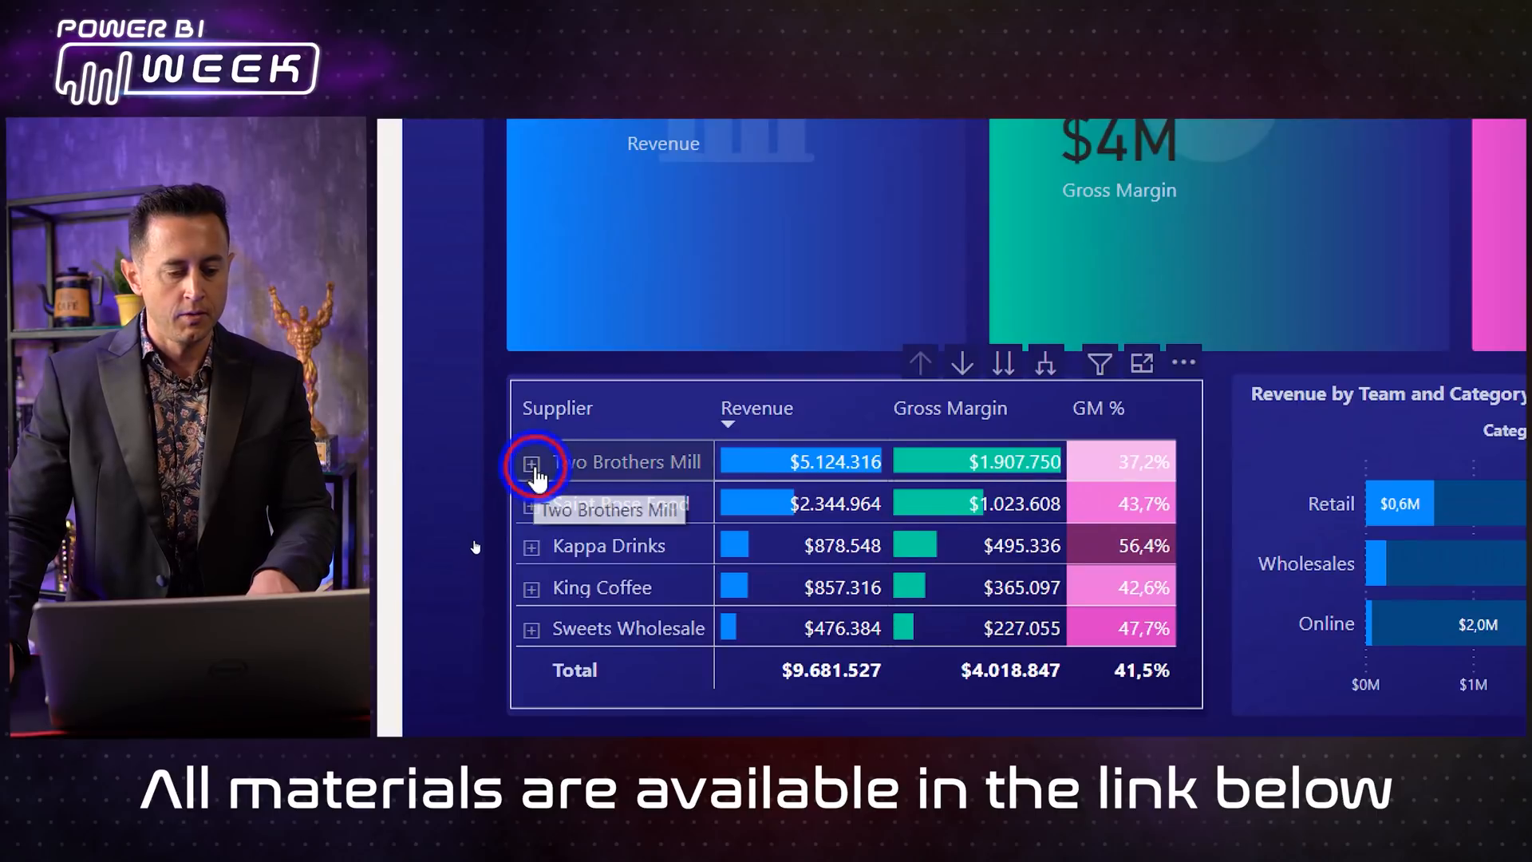
Step: Expand and collapse Two Brothers Mill in the matrix, and expand all suppliers one level to review their groups before returning to the supplier level
click(531, 463)
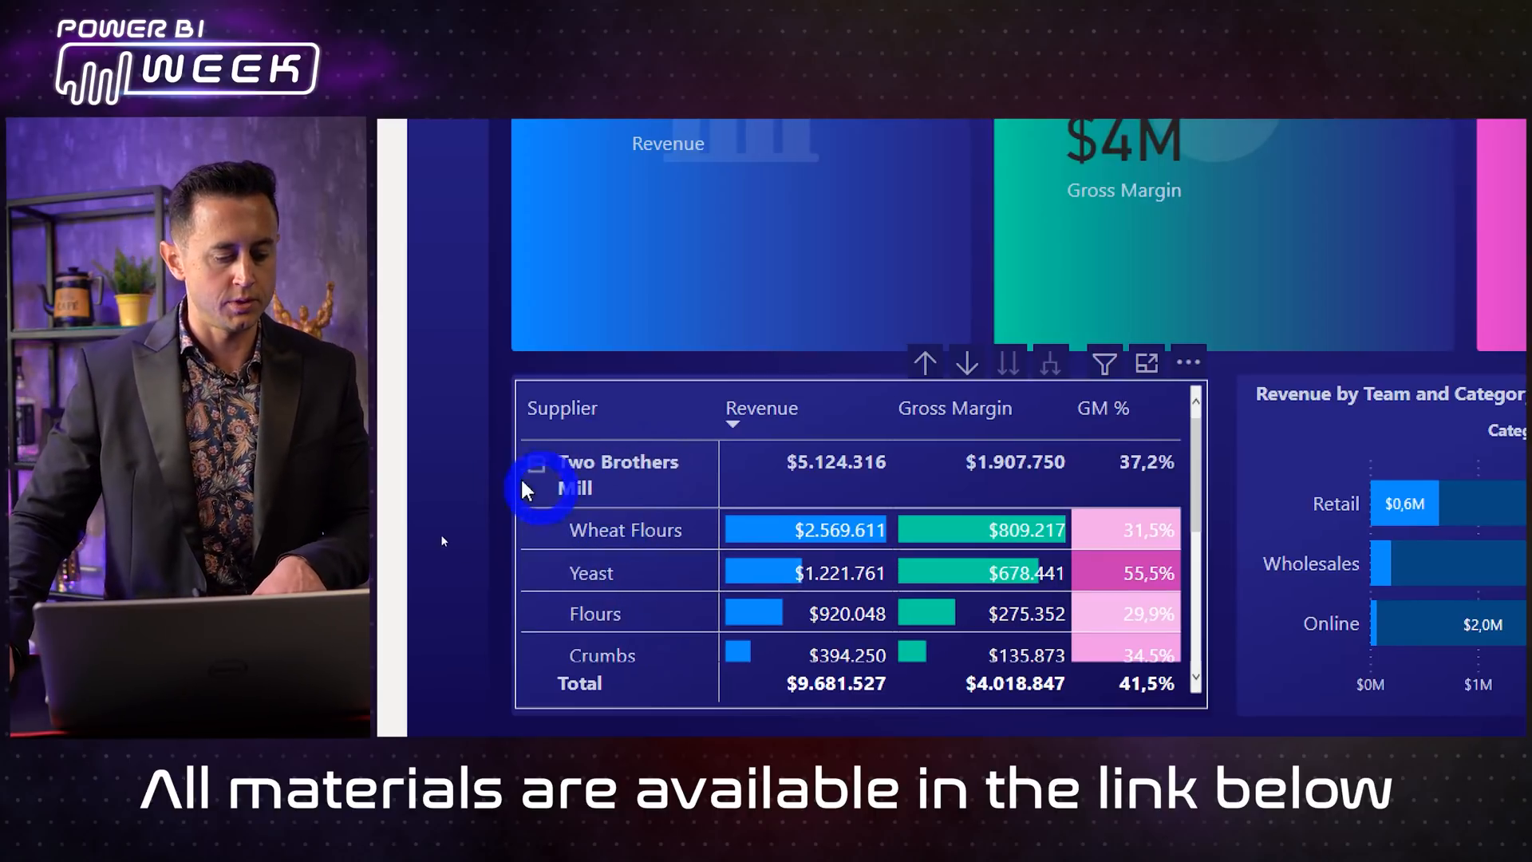
click(567, 466)
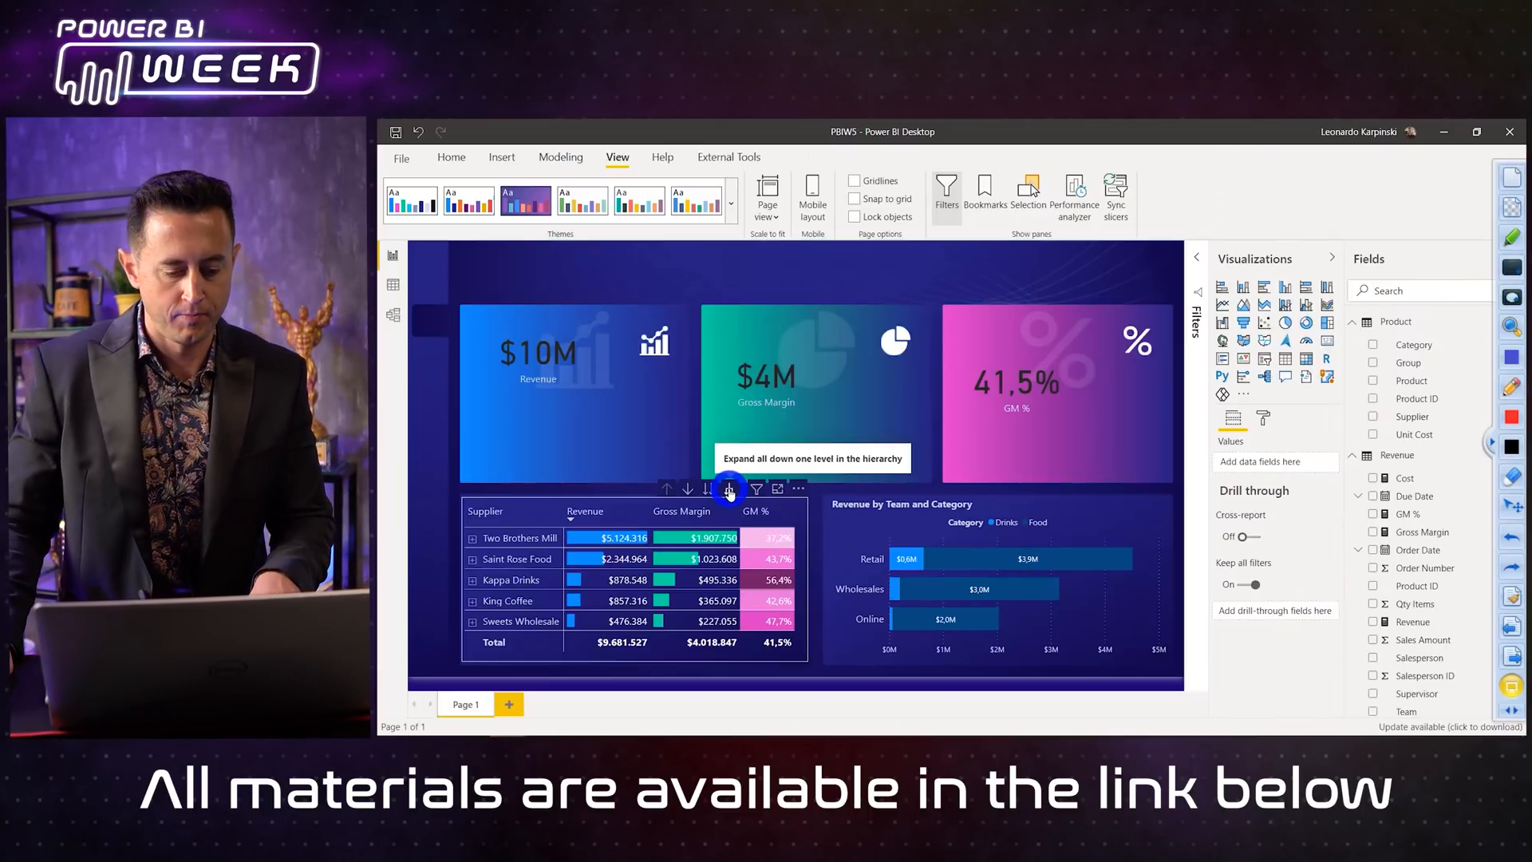
click(728, 490)
click(729, 490)
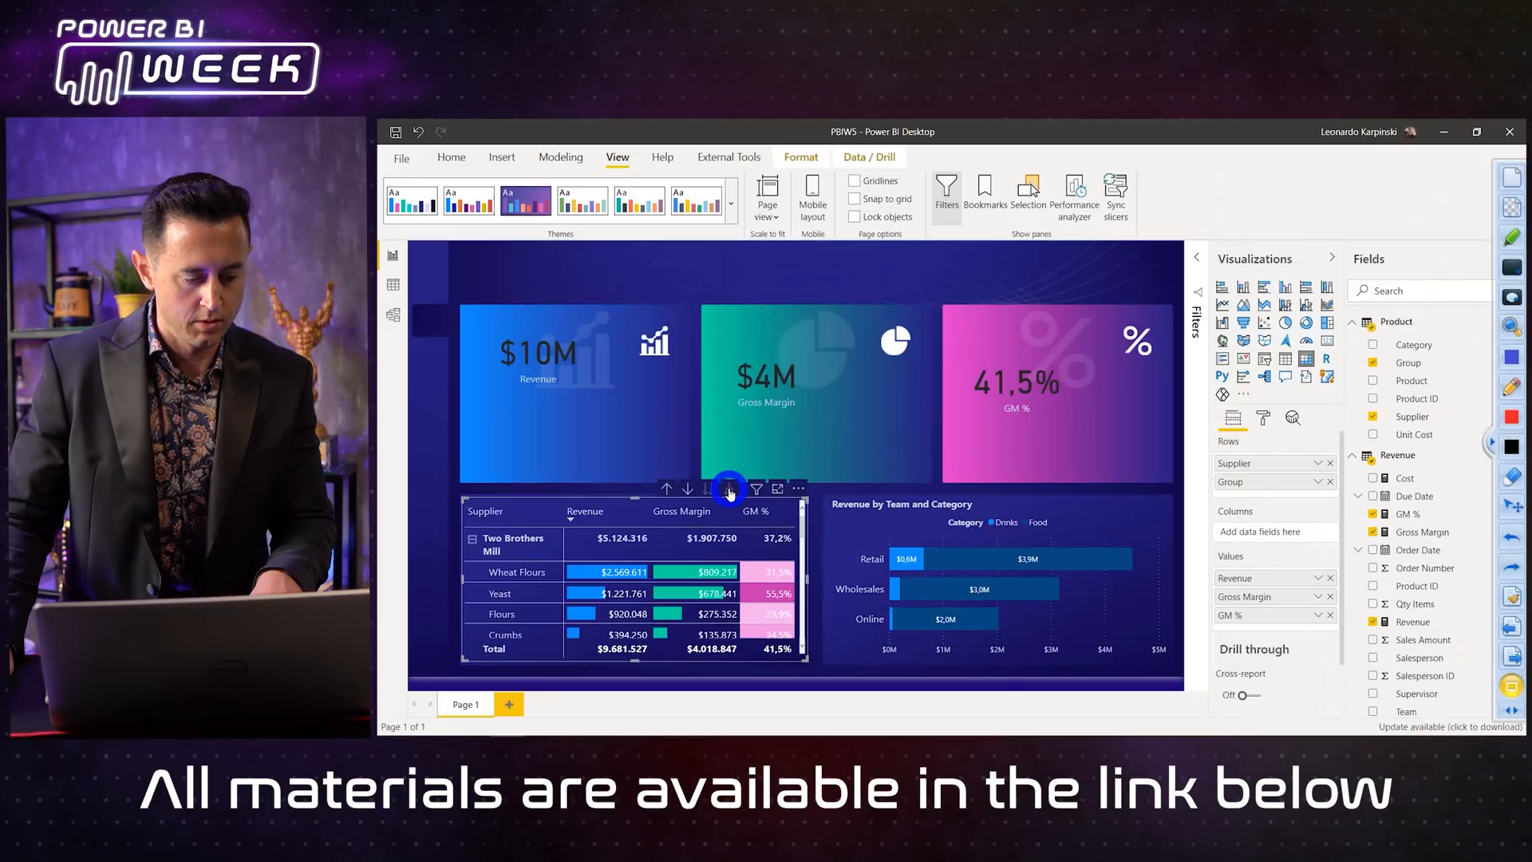
scroll(641, 577, down, 8)
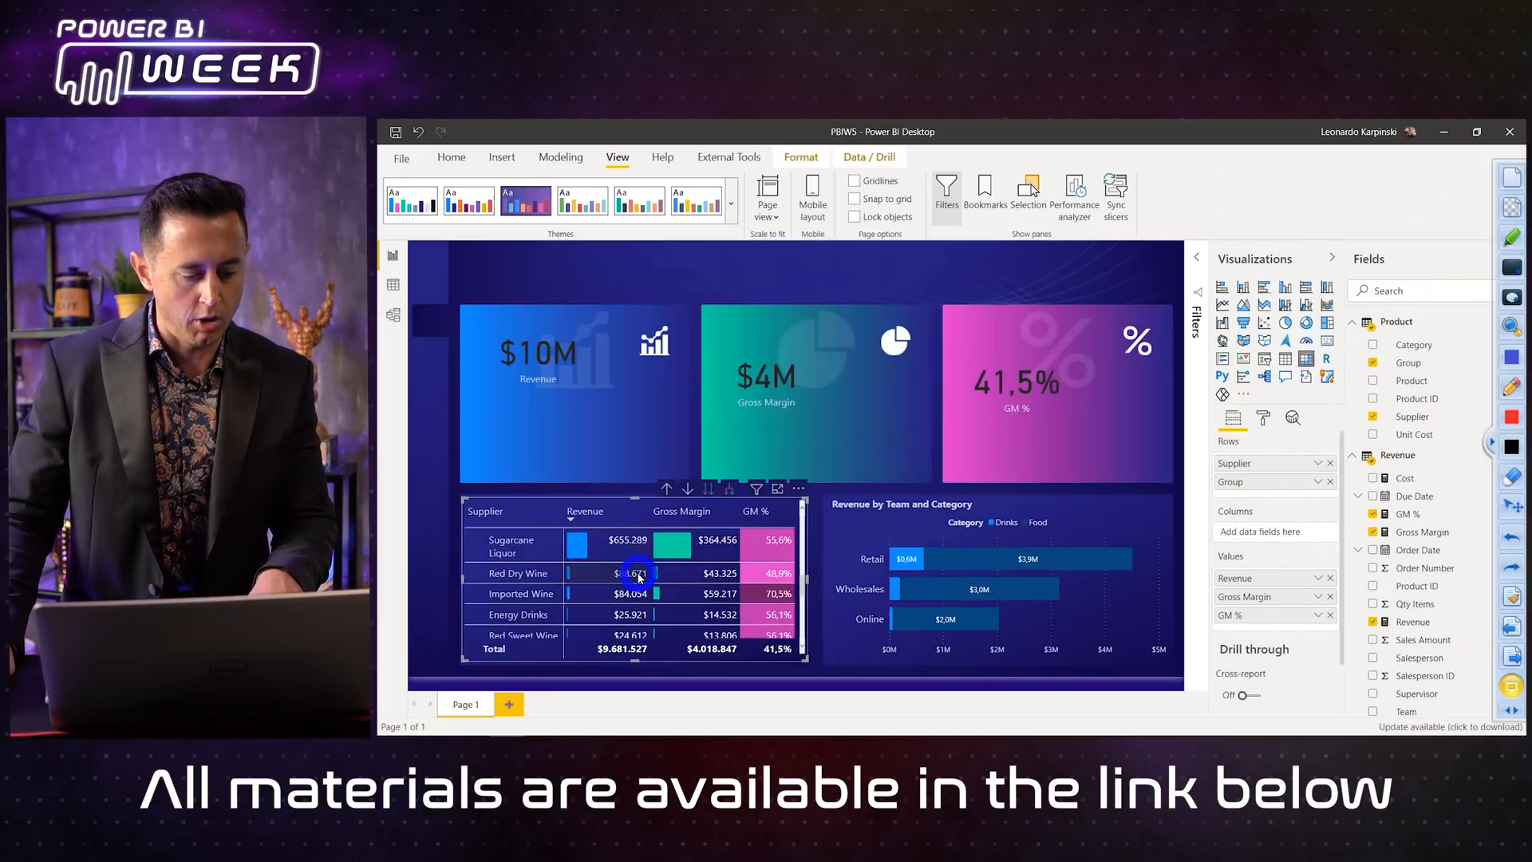
scroll(639, 584, up, 8)
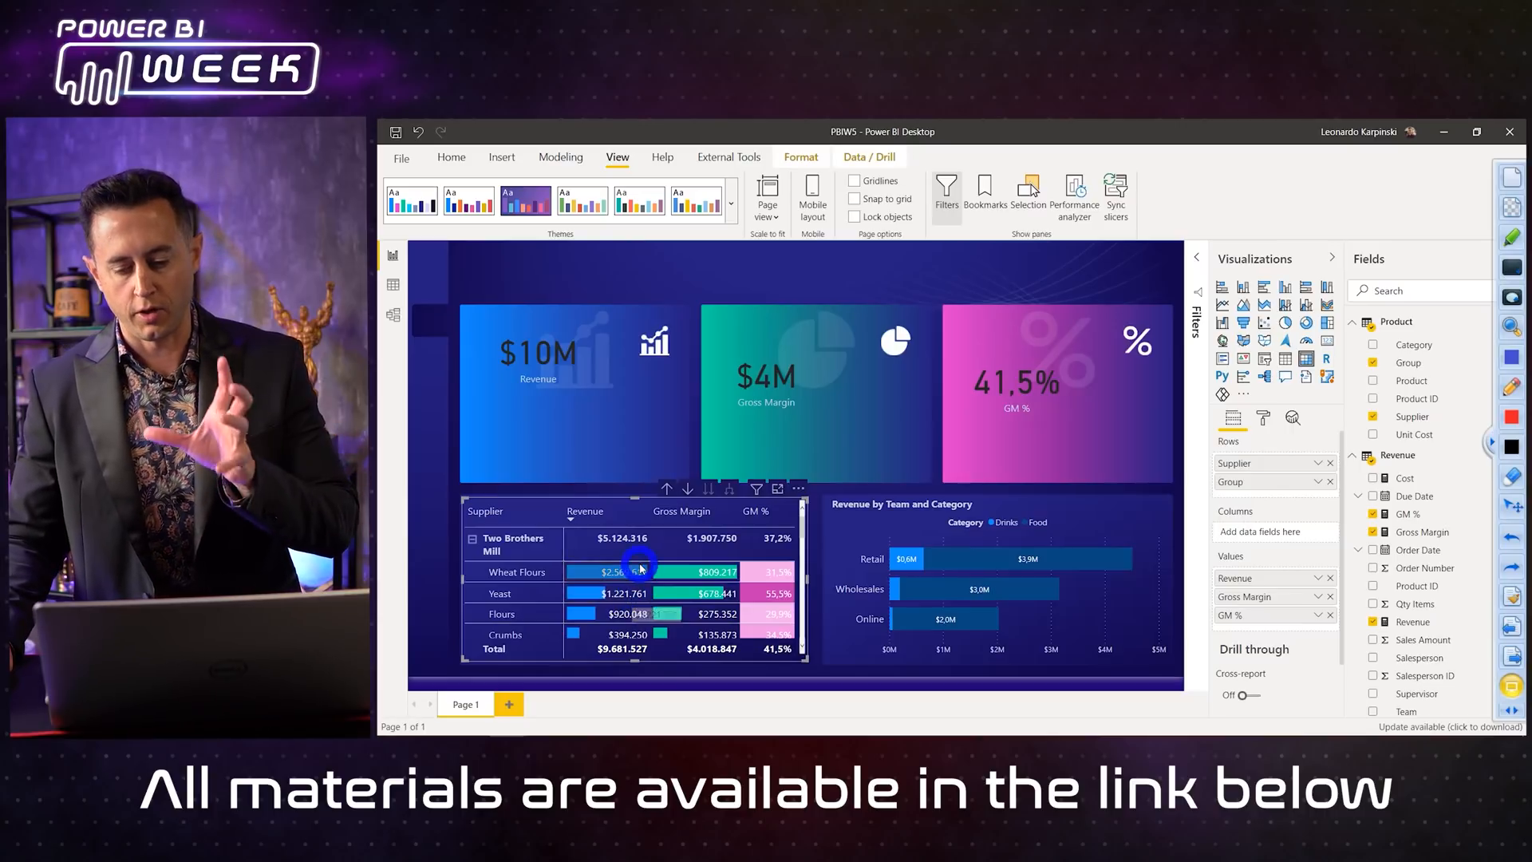
click(668, 490)
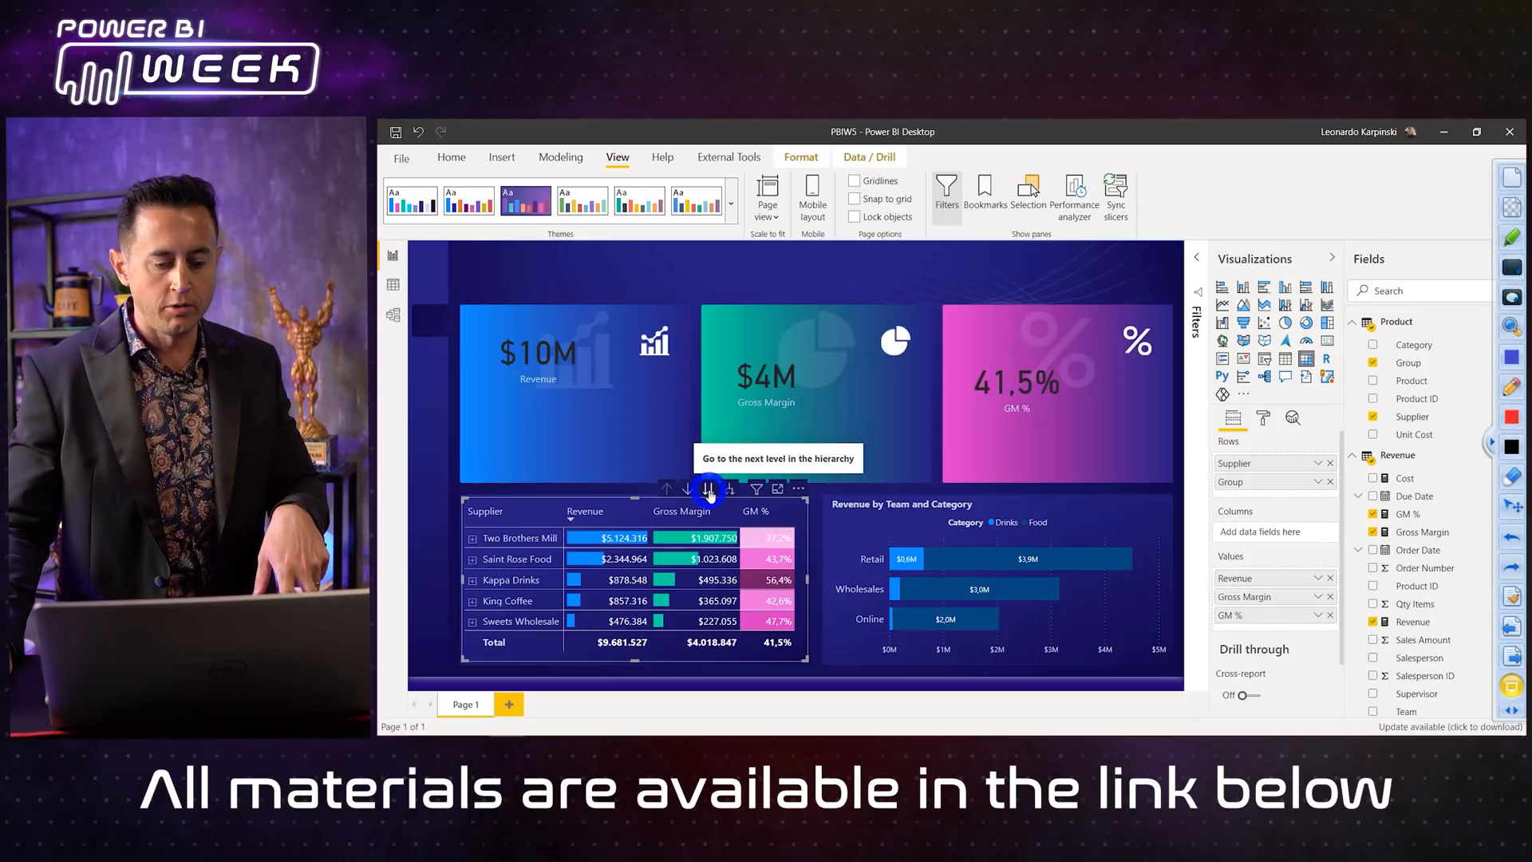
Step: Show the matrix at the Group level alone and drill back up to Supplier
click(709, 490)
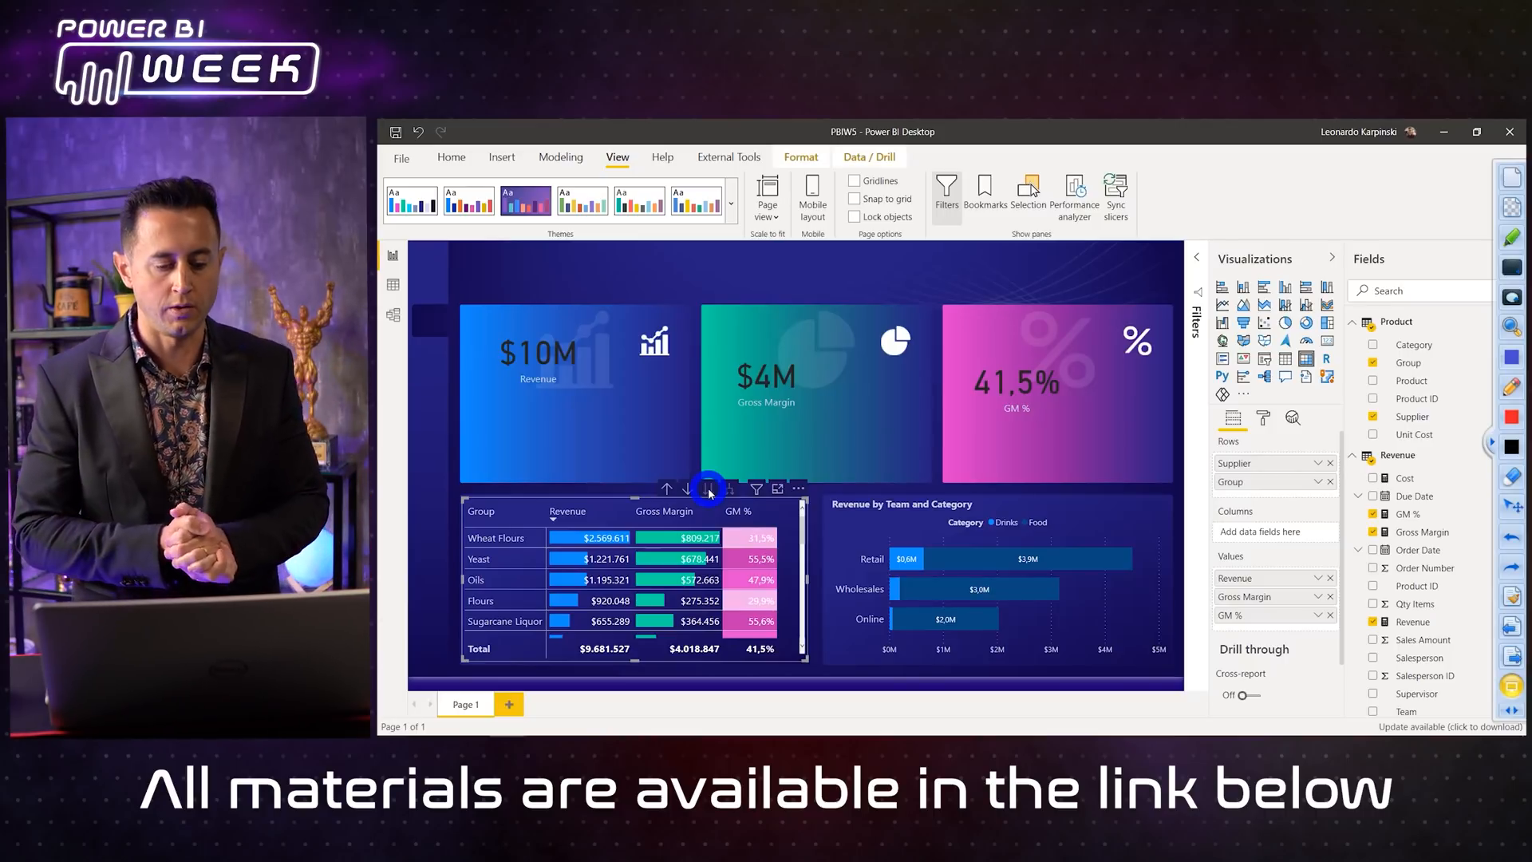
click(668, 489)
Step: Drill down into Kappa Drinks to check its groups and the filtered visuals, and drill back up with drill-down mode off
click(688, 490)
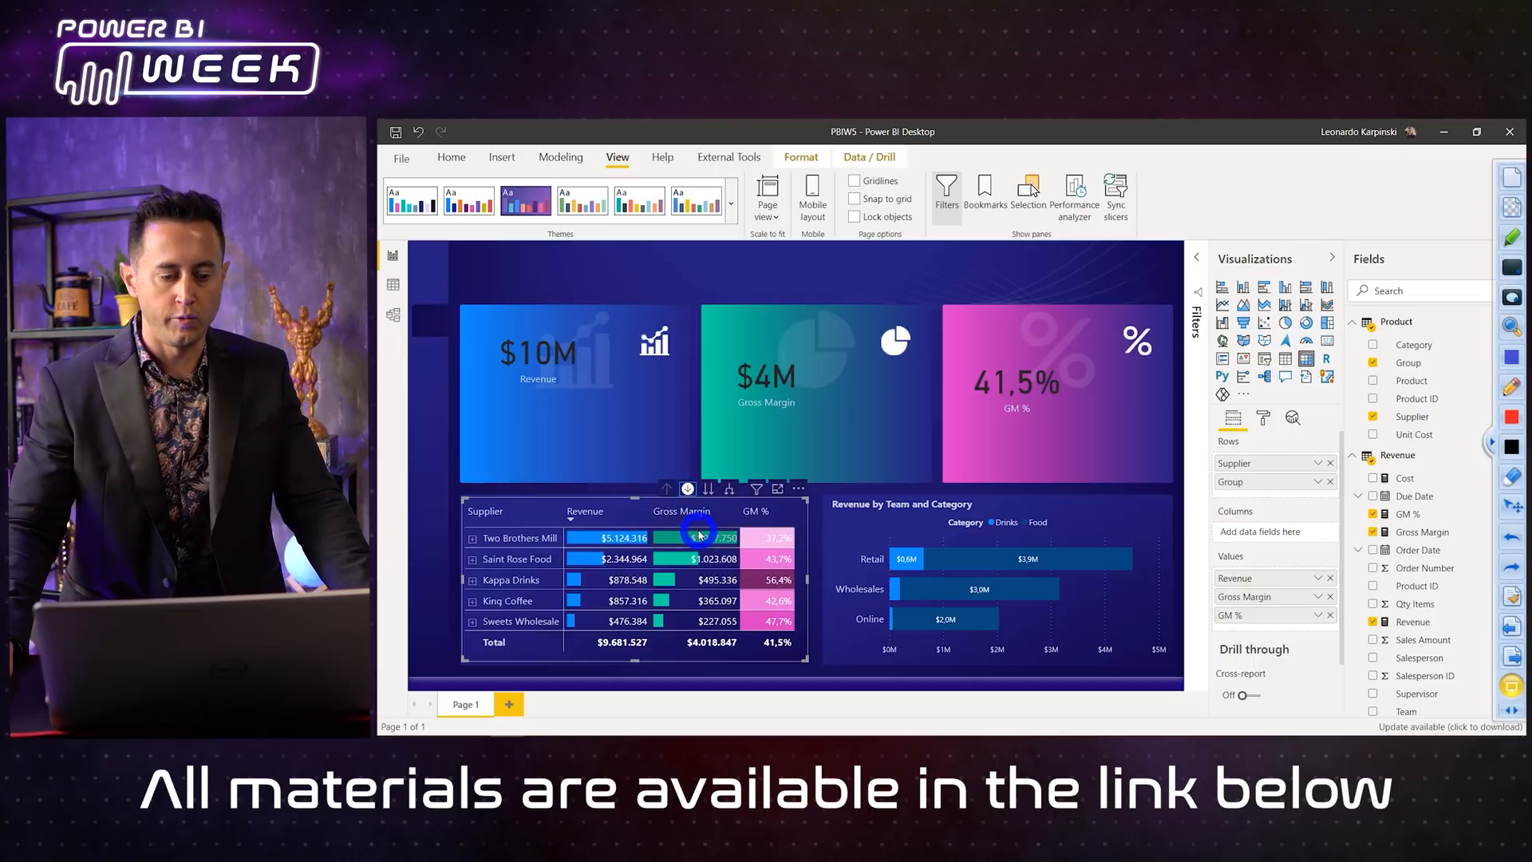
click(531, 580)
scroll(581, 626, down, 2)
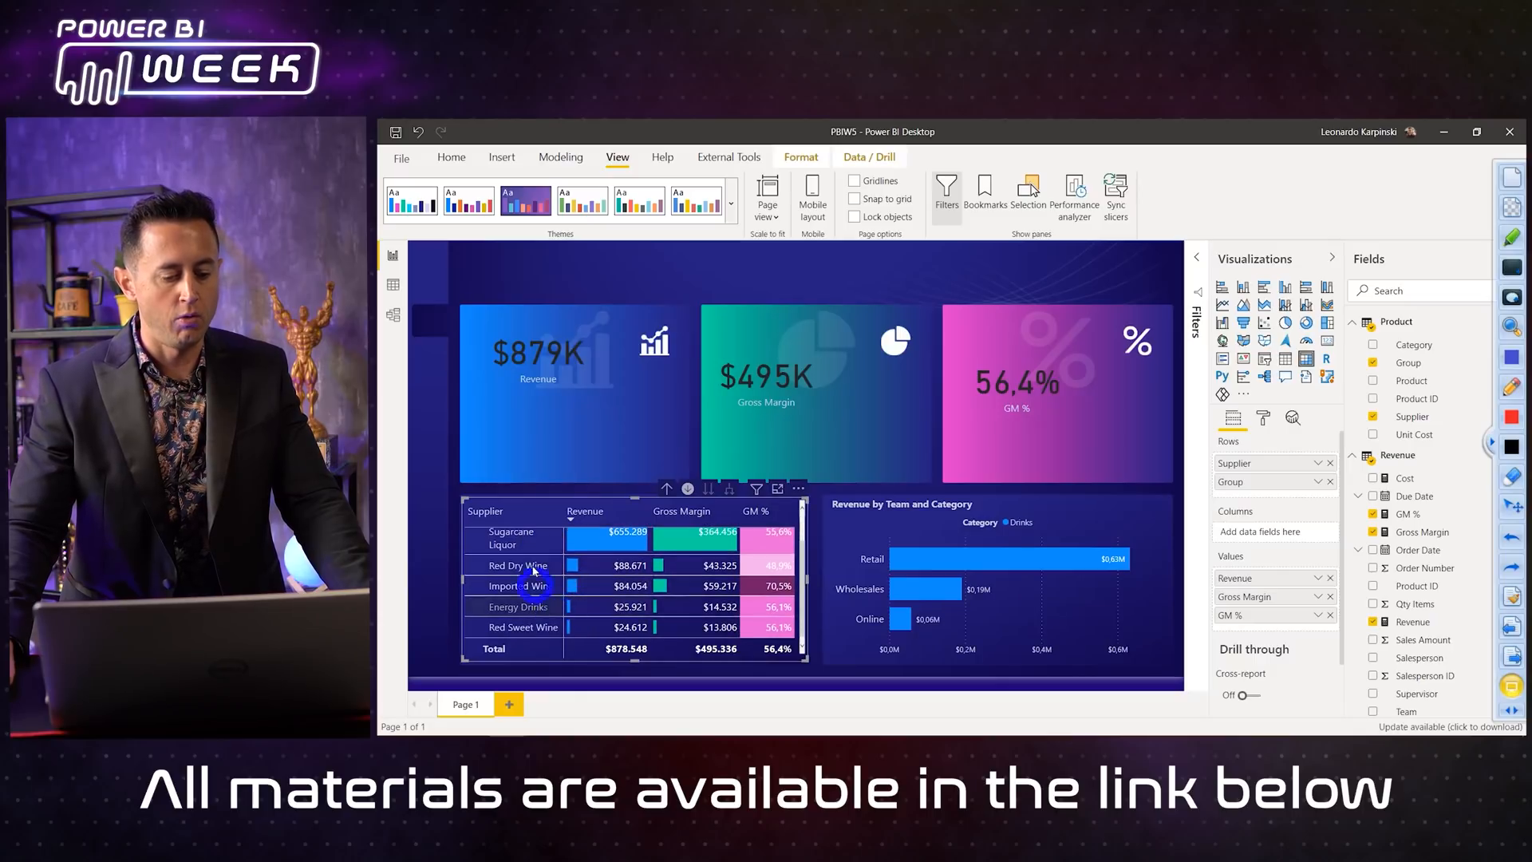
scroll(542, 633, up, 2)
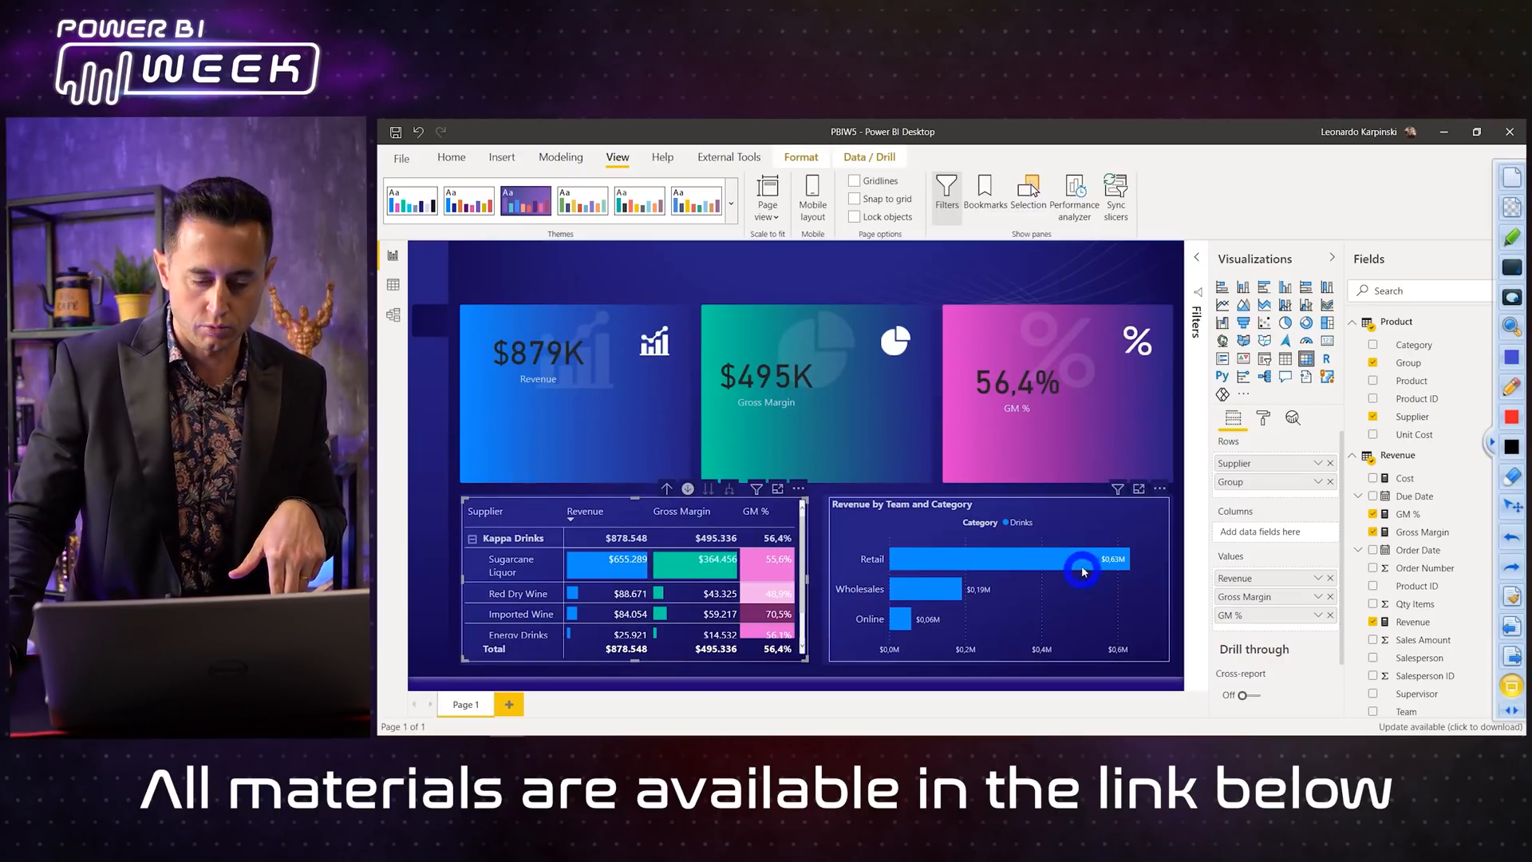
click(667, 488)
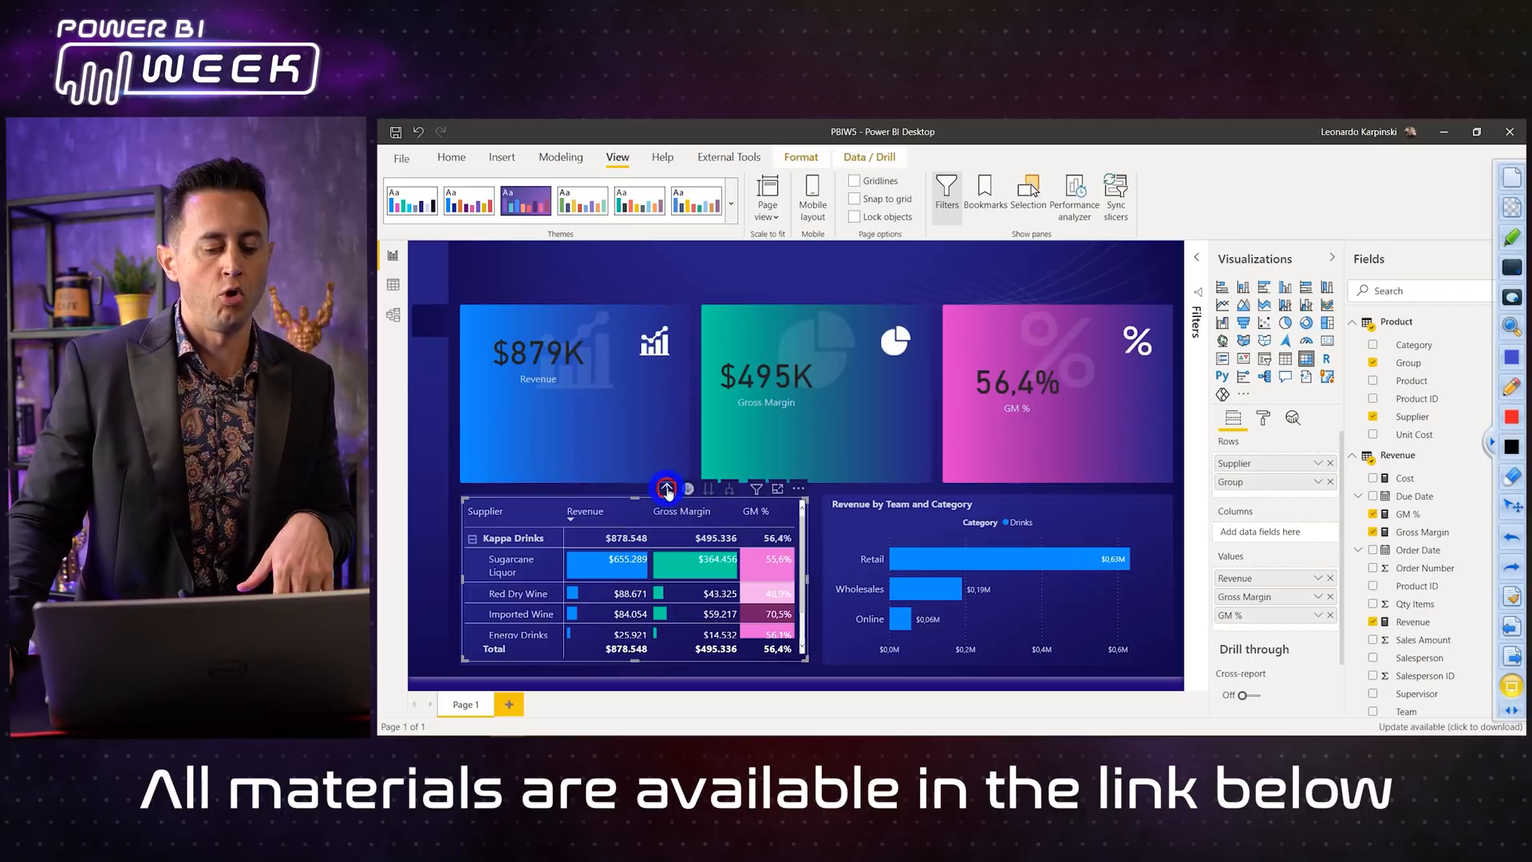
click(686, 488)
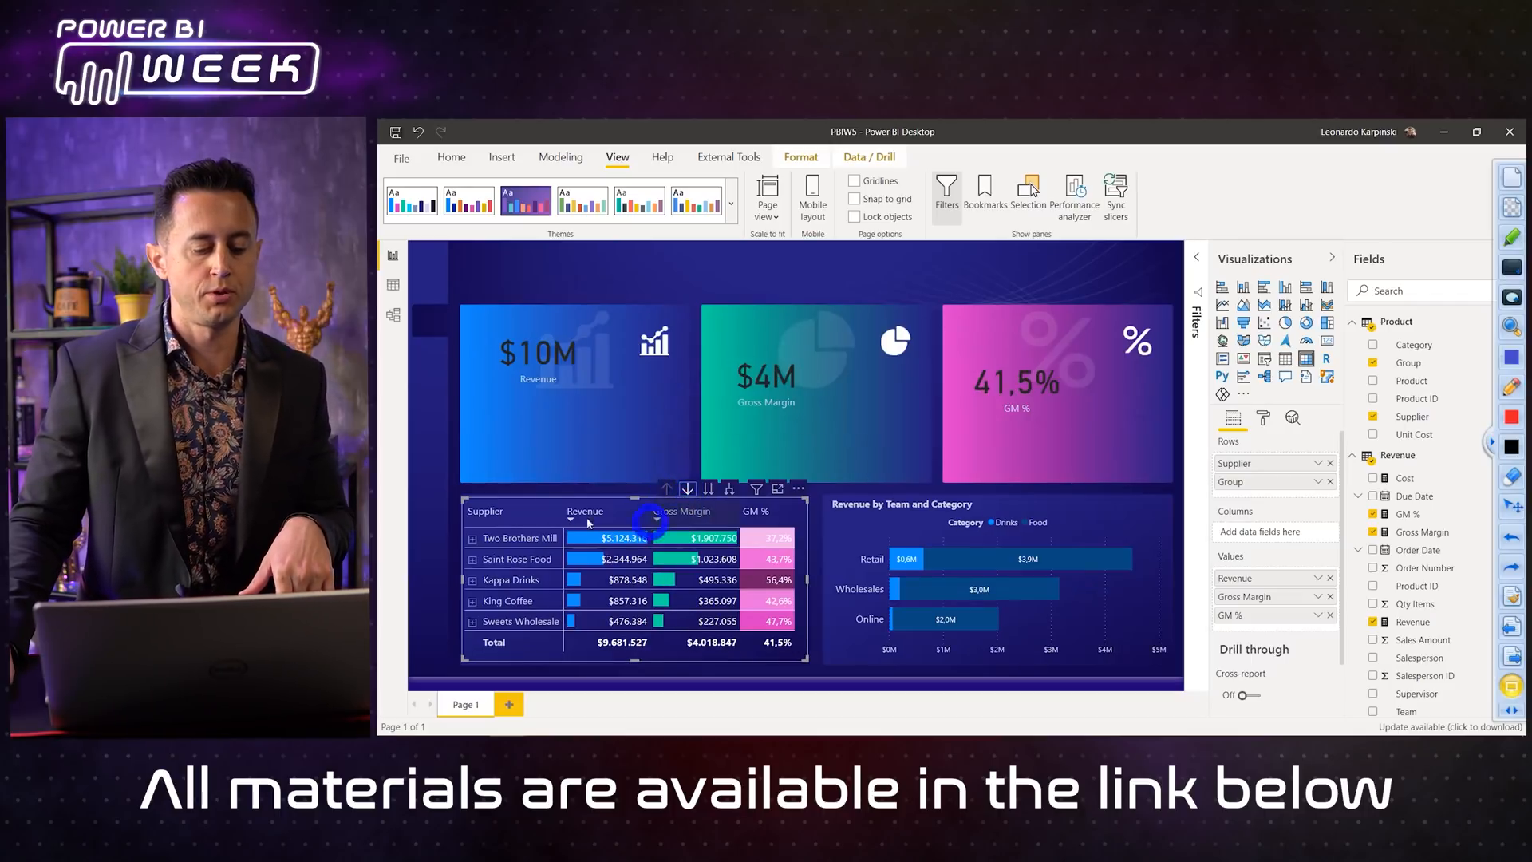
Step: Deselect the matrix and save the report
click(525, 287)
click(395, 132)
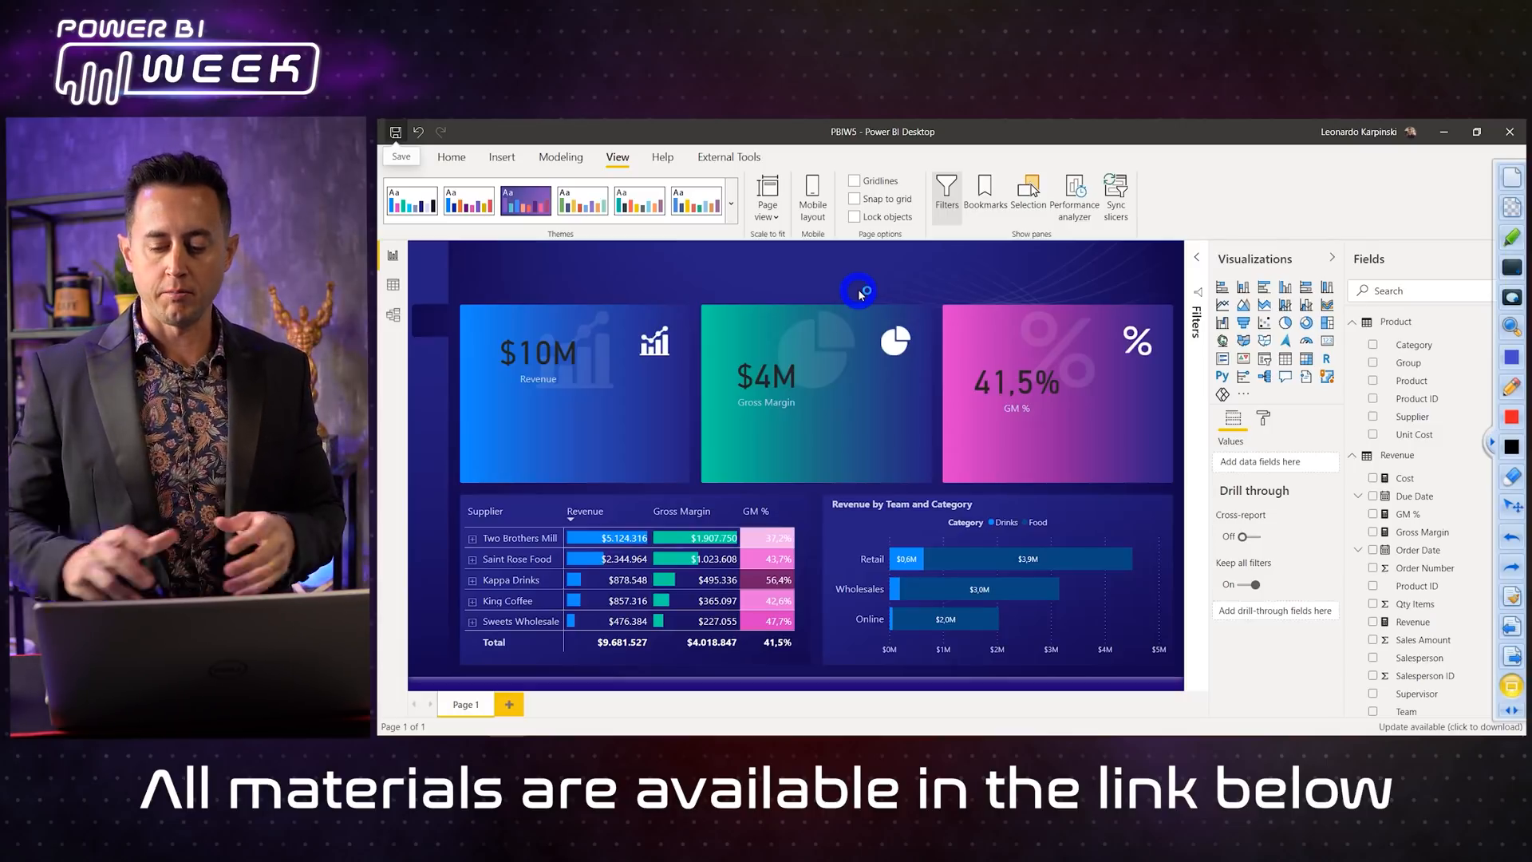
Step: Create an empty manually entered table named Key Measures and load it into the model
scroll(1397, 487, down, 1)
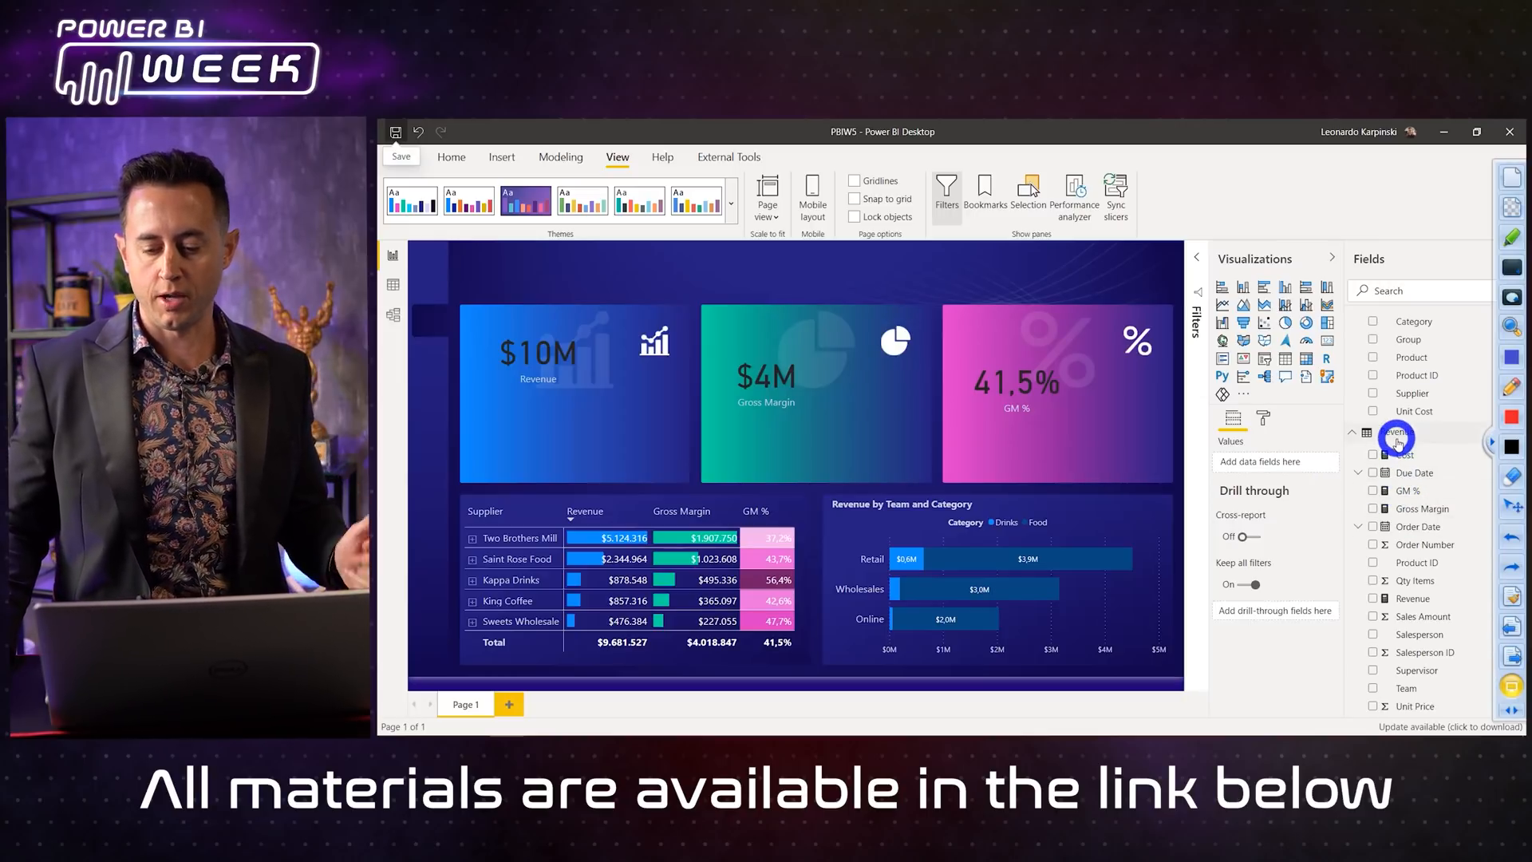
mouse_move(1398, 441)
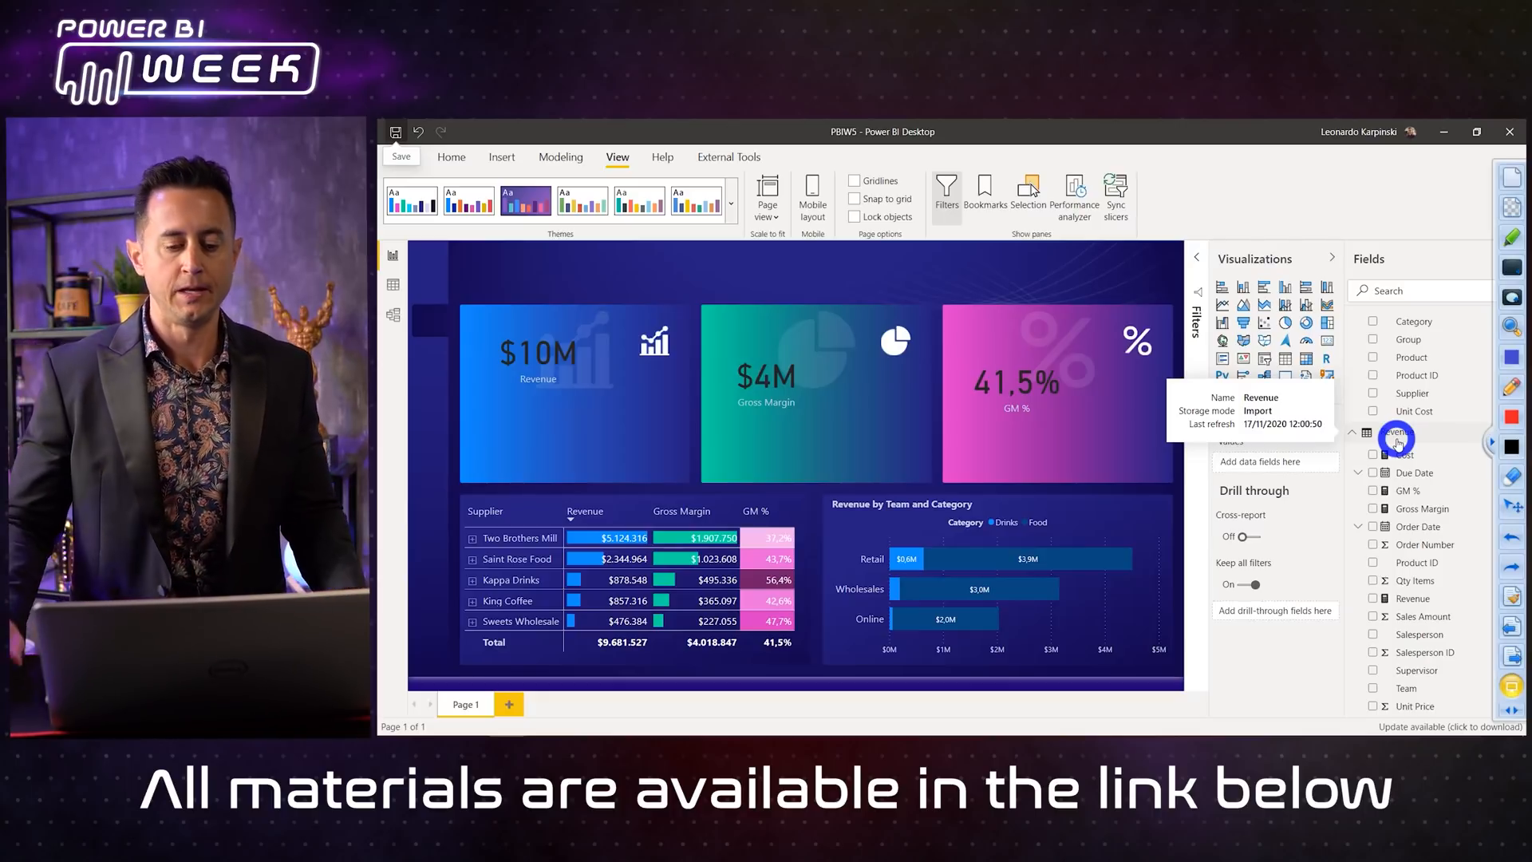
click(461, 155)
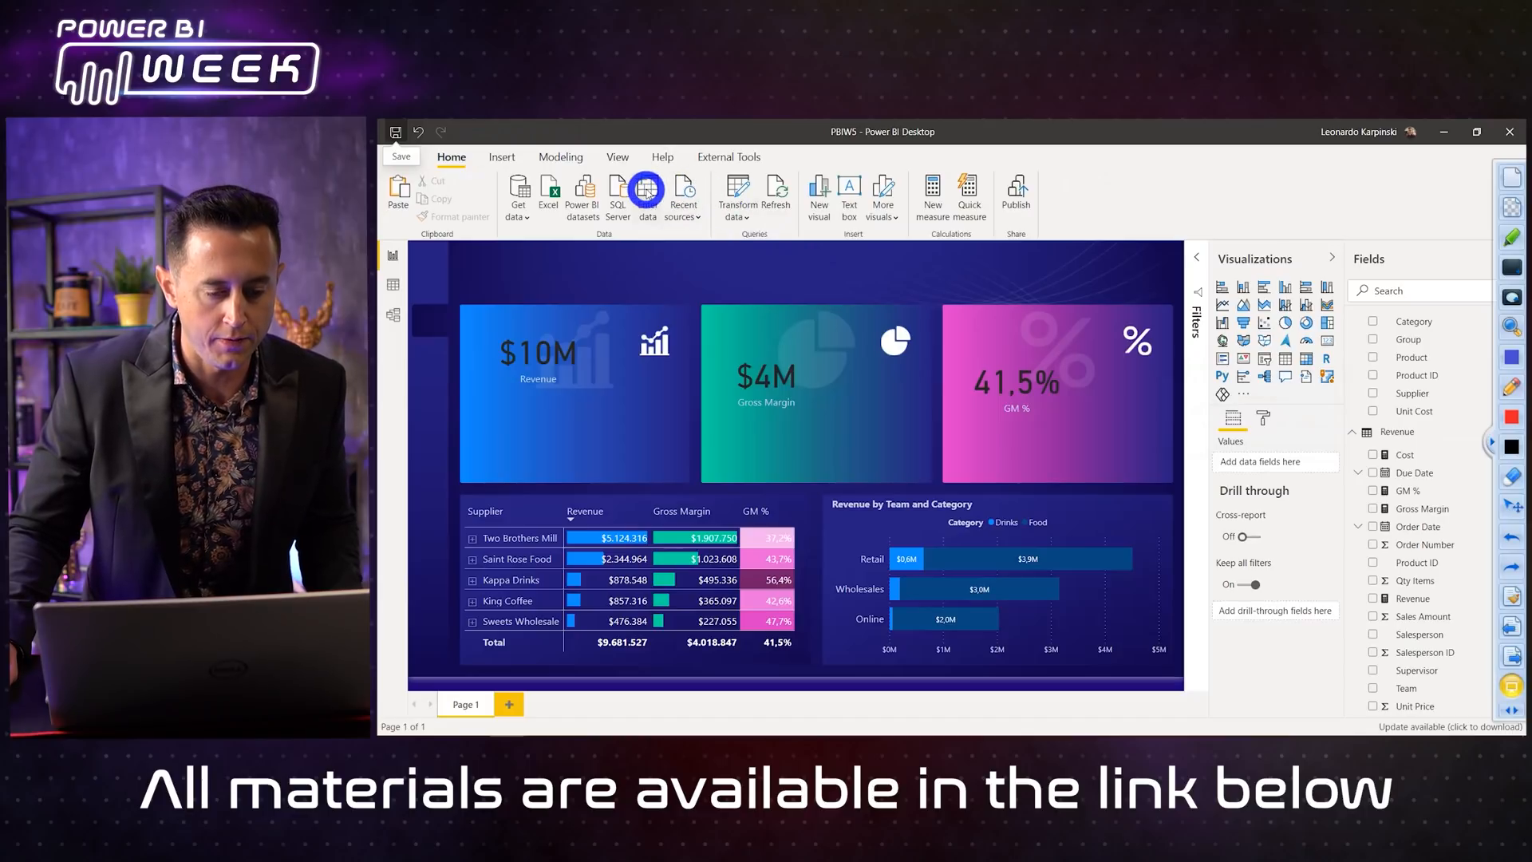
click(646, 190)
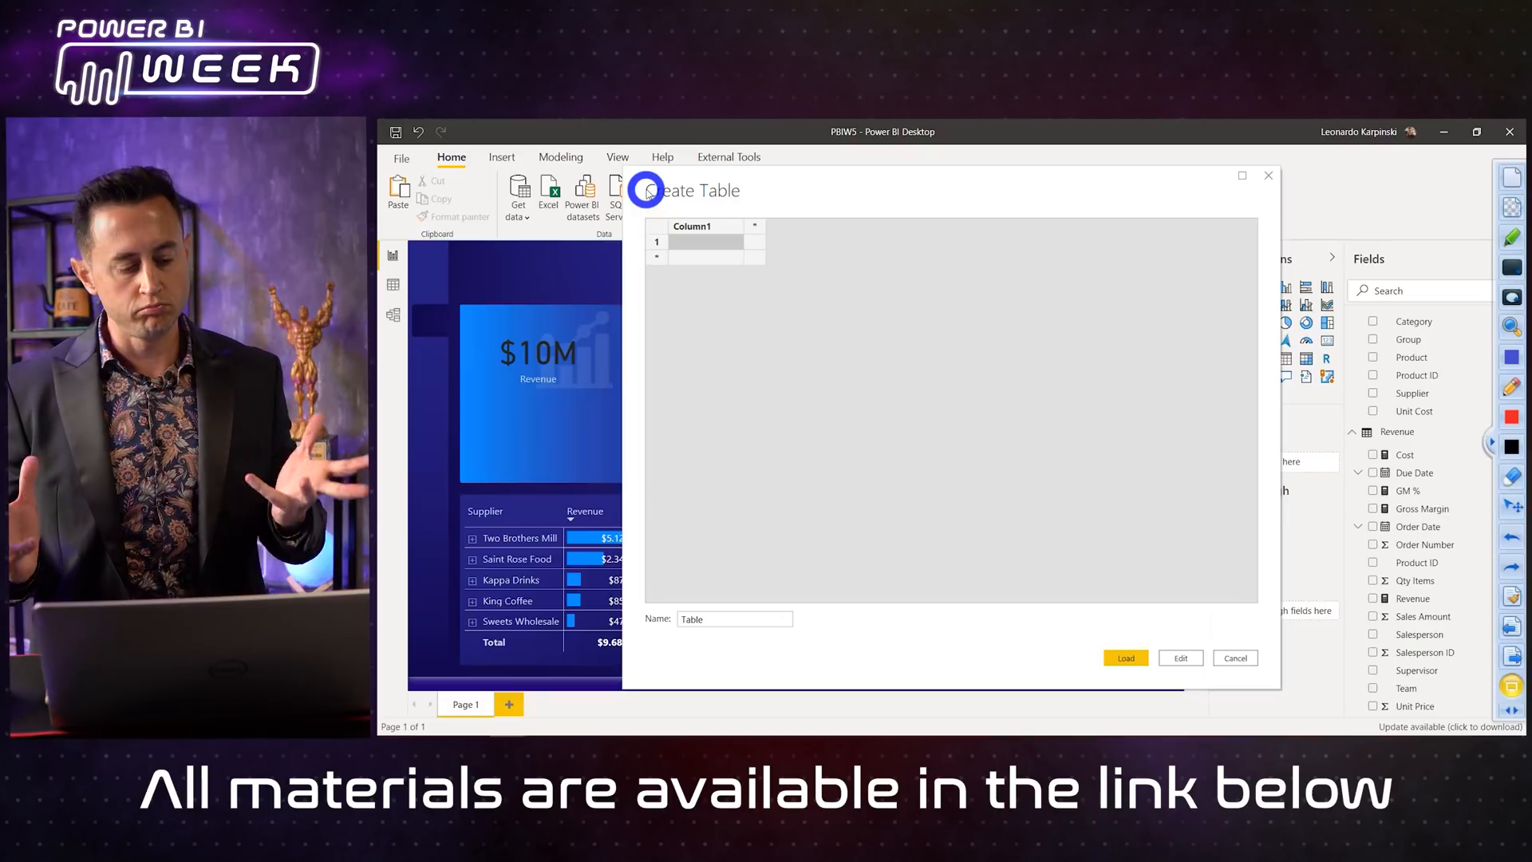
click(730, 626)
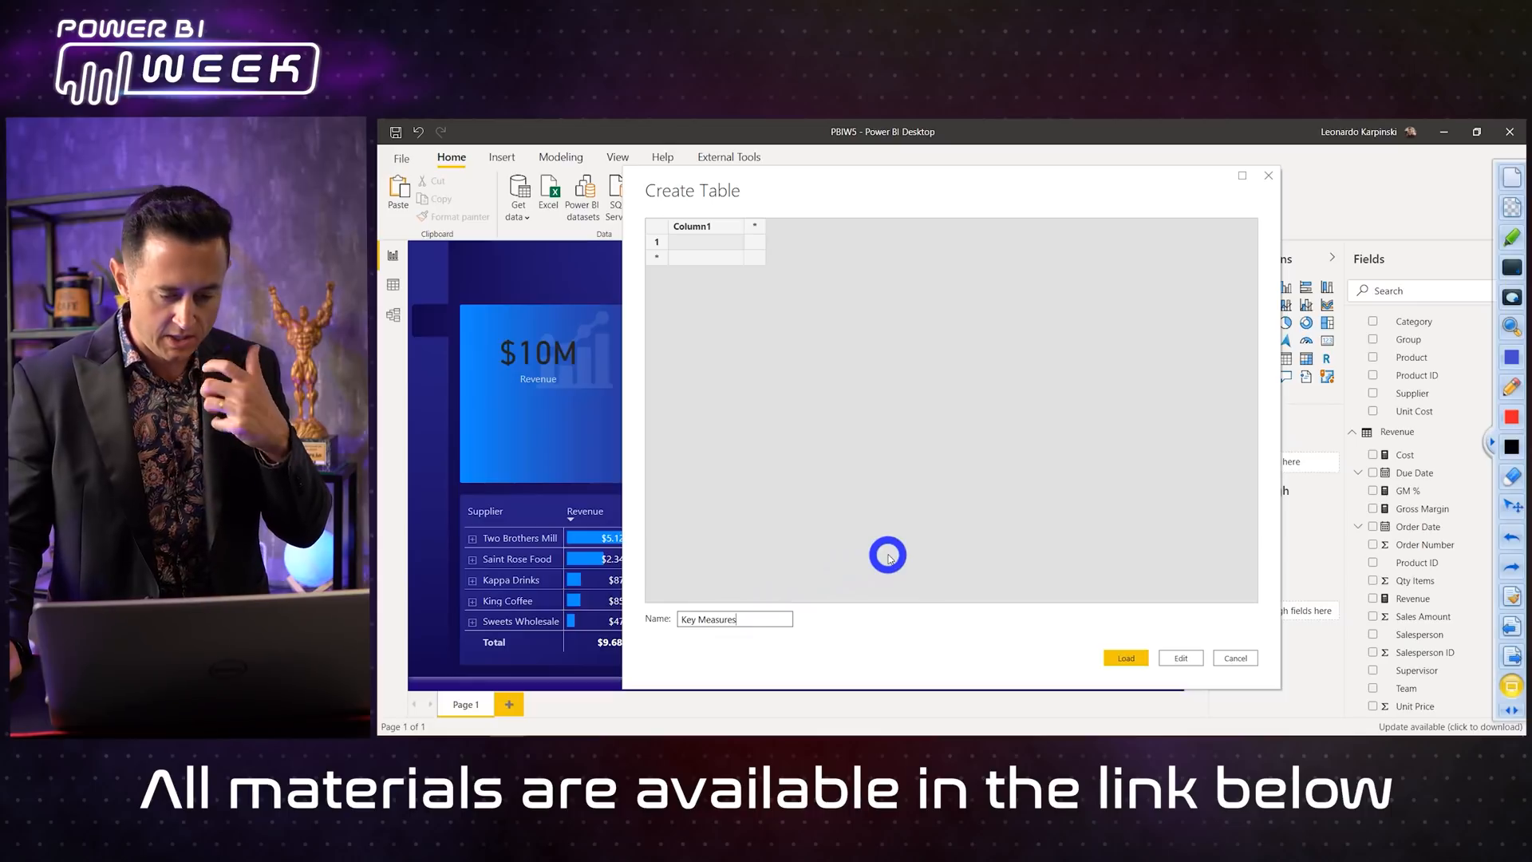
click(1126, 658)
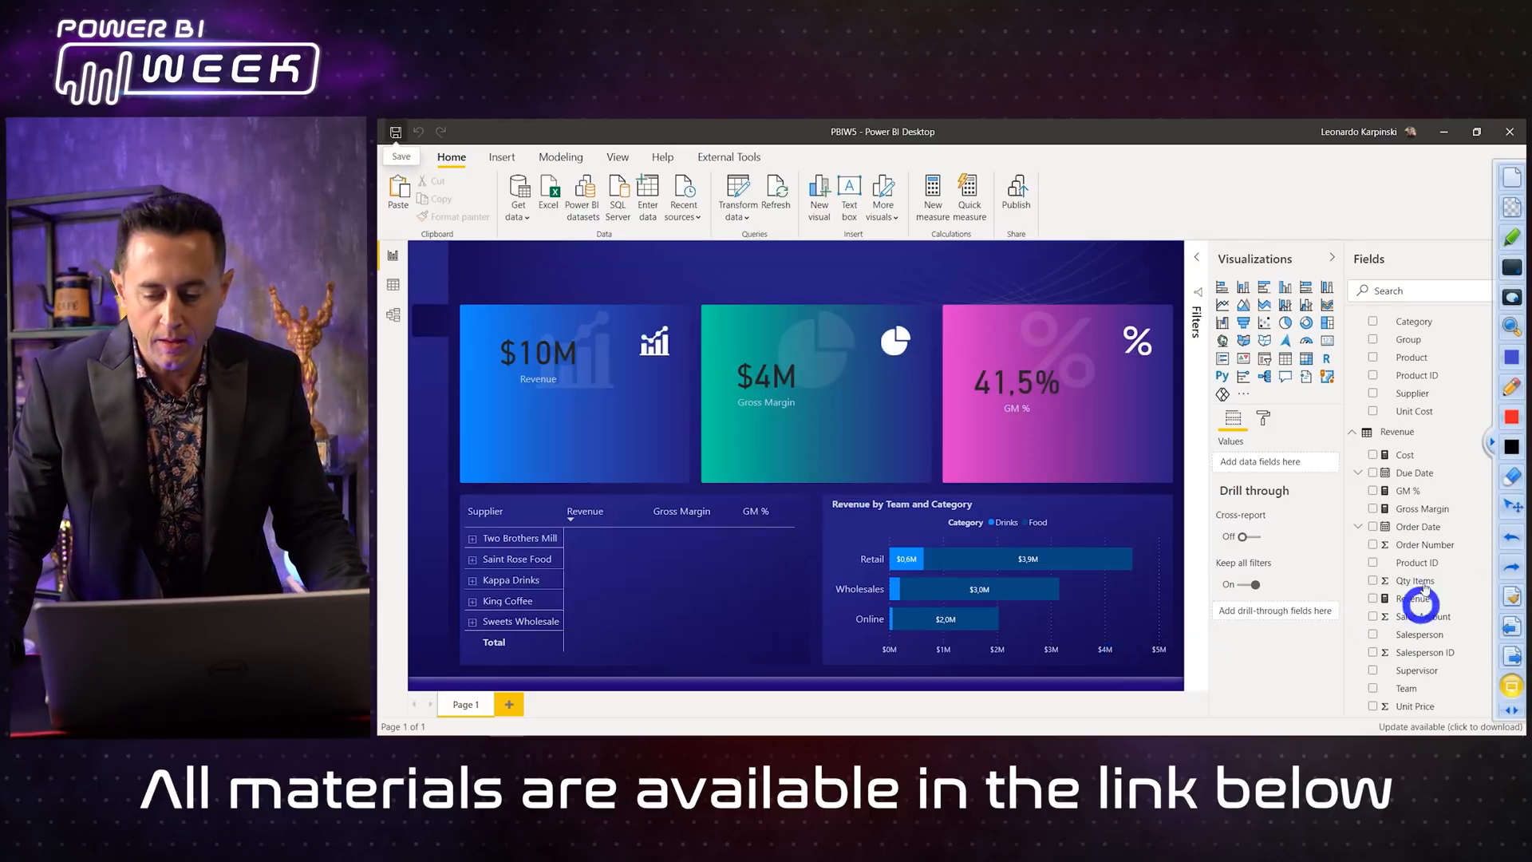
Step: In the model view, move the Cost, GM %, Gross Margin and Revenue measures from the Revenue table to Key Measures
click(1397, 433)
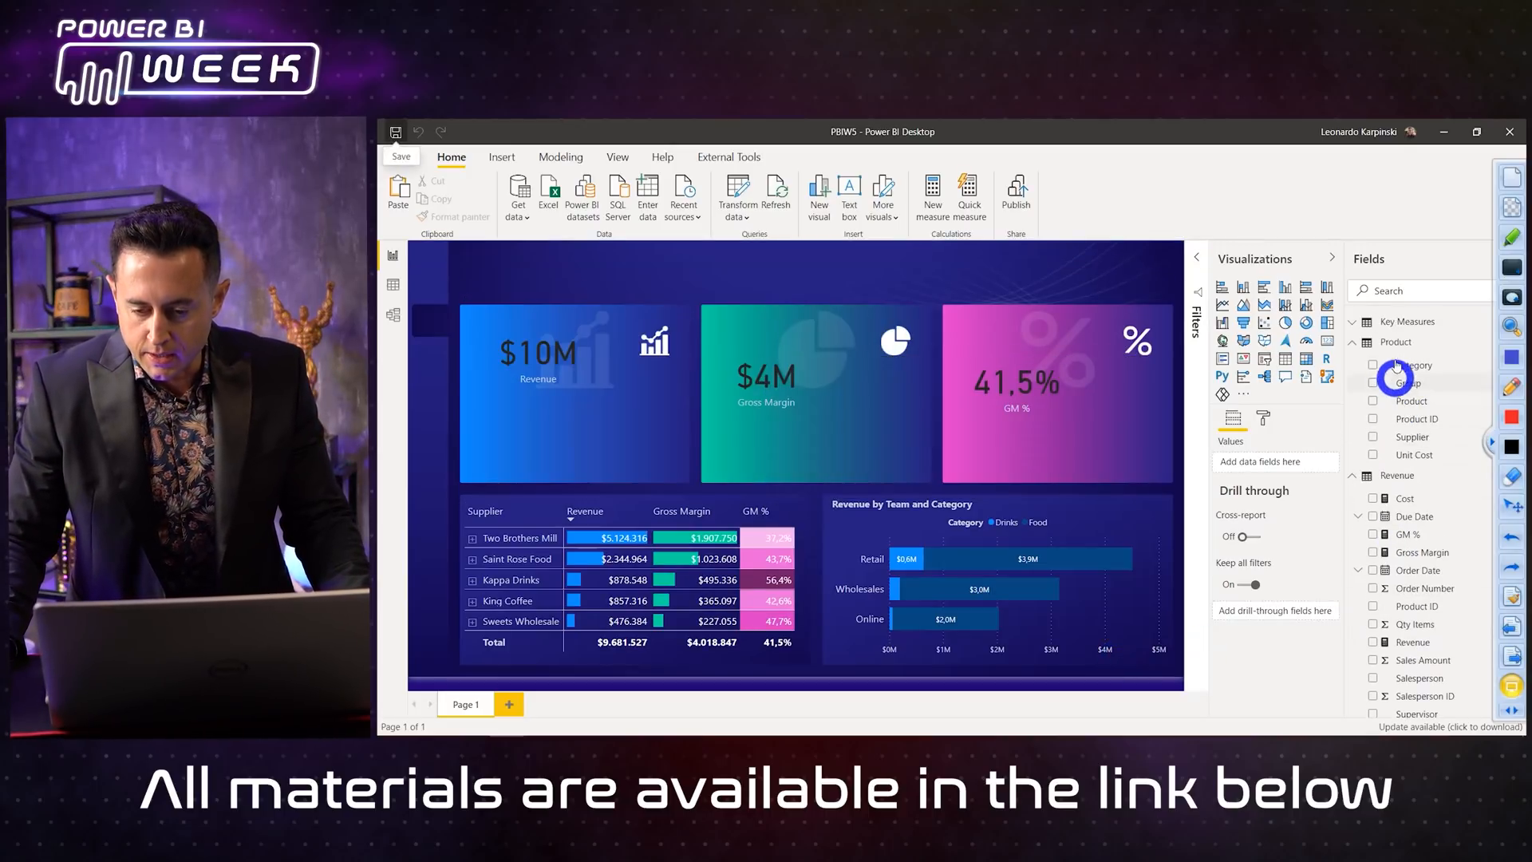
click(1414, 320)
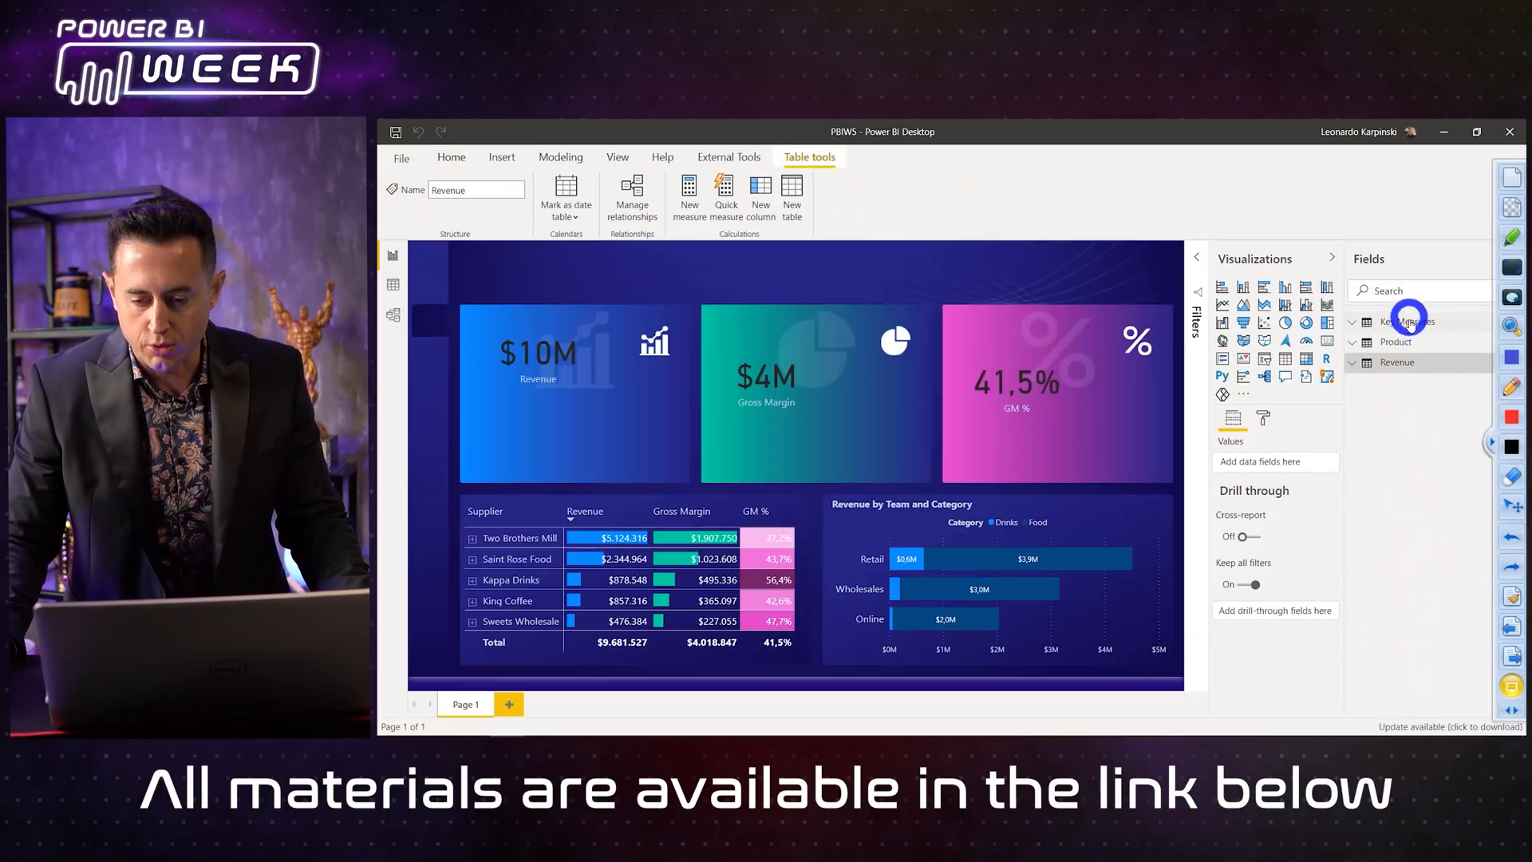
click(393, 316)
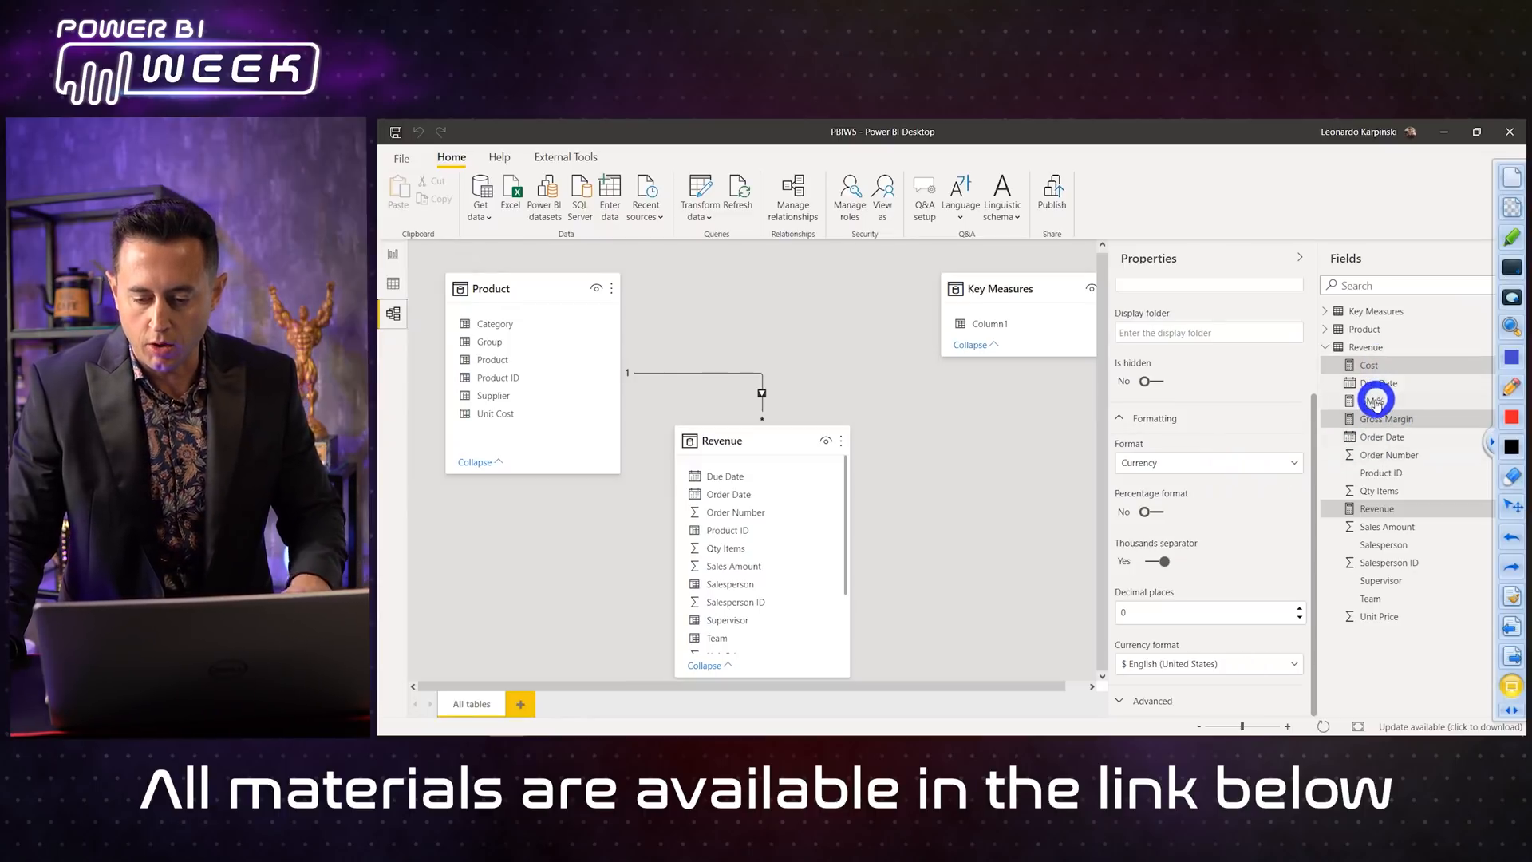
ctrl+click(1372, 401)
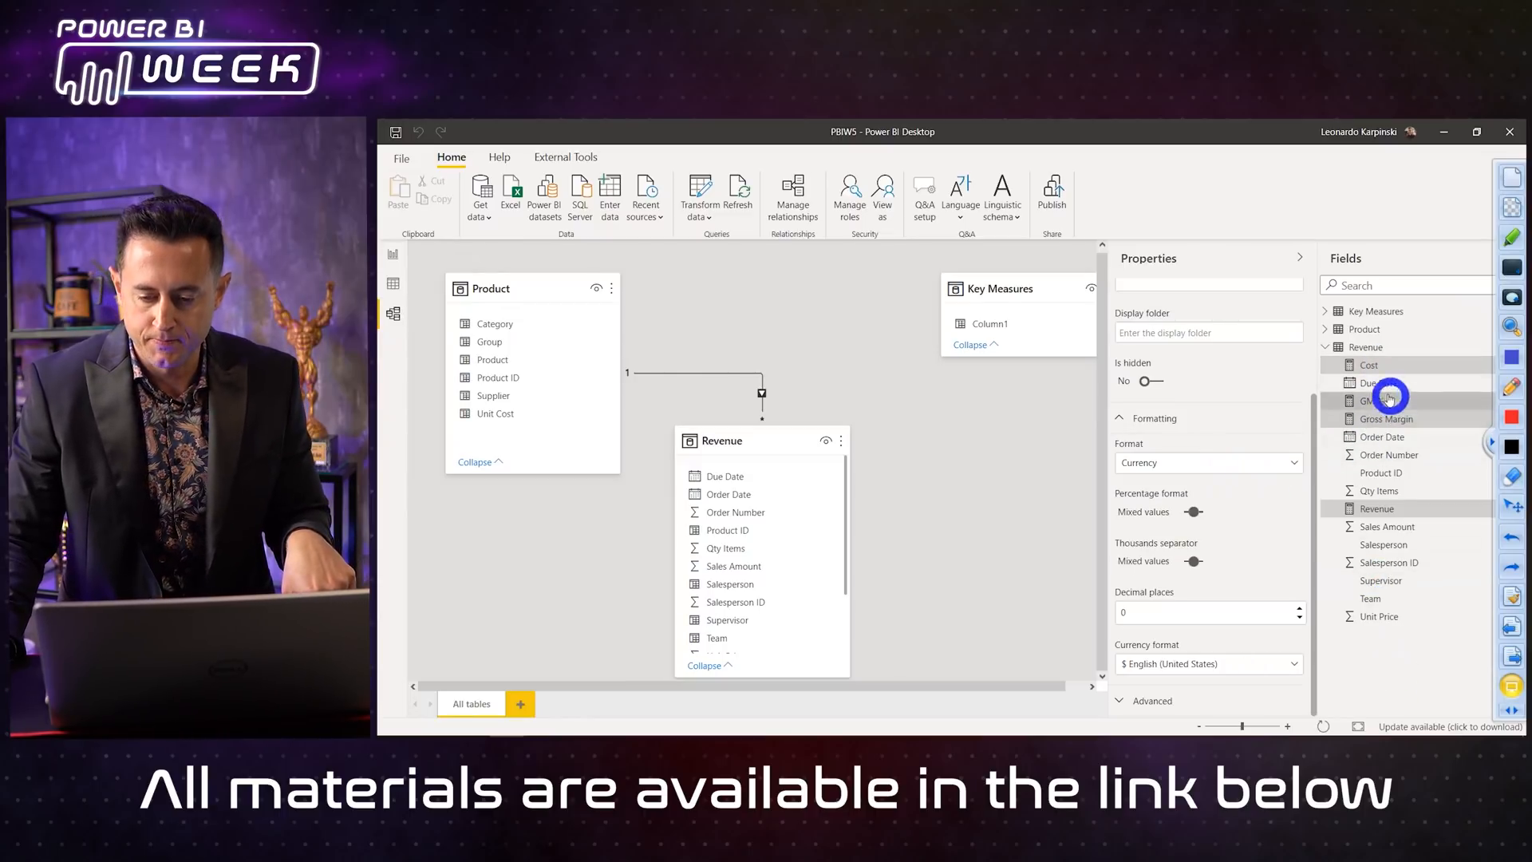
drag(1375, 363, 1374, 312)
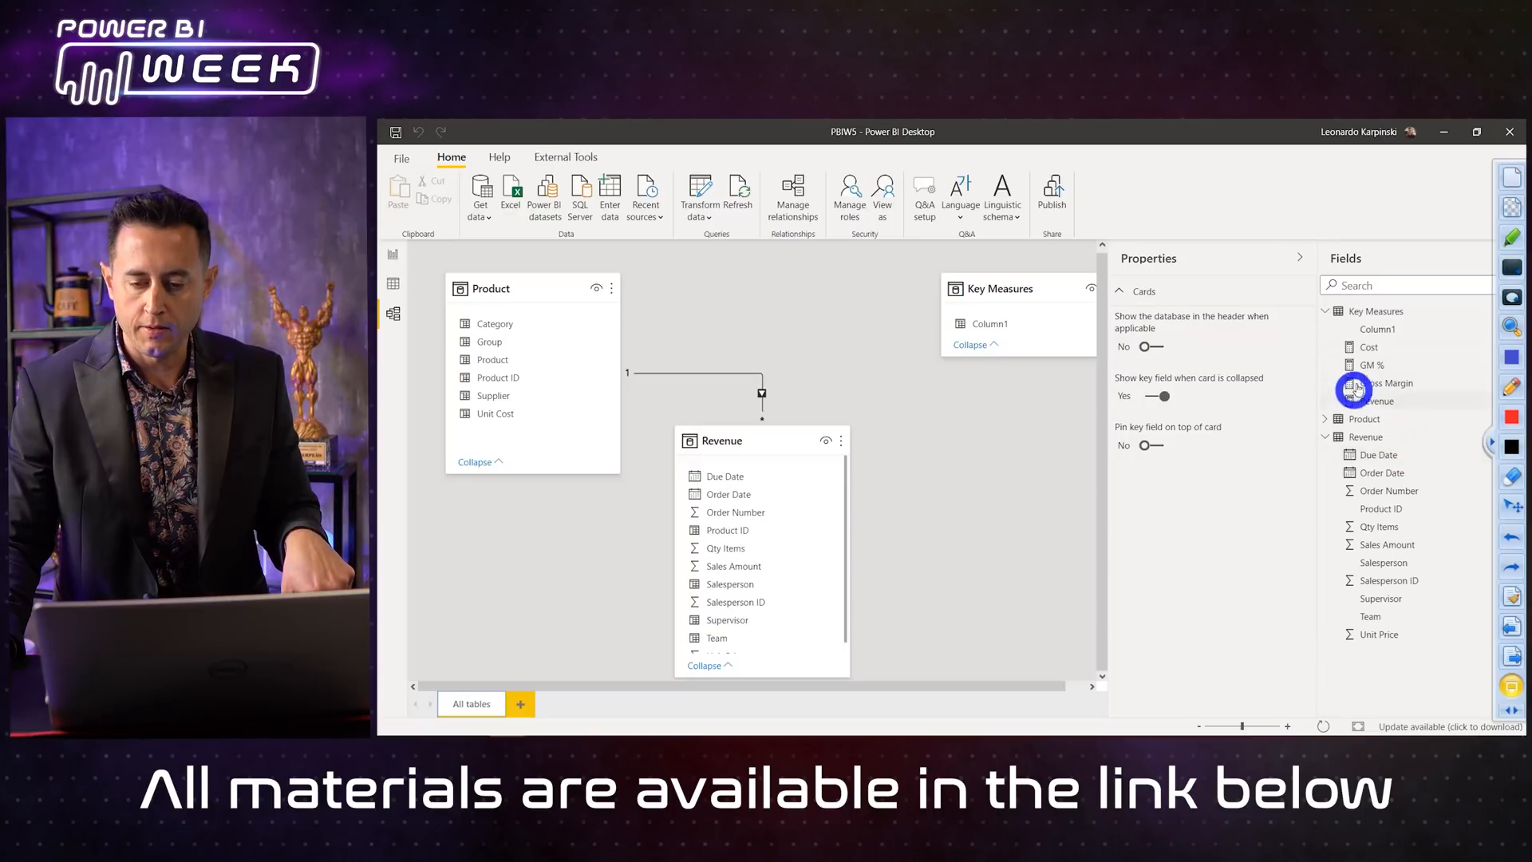
Step: Move the floating annotation toolbar out of the way and hide Column1 of the Key Measures table
click(1491, 444)
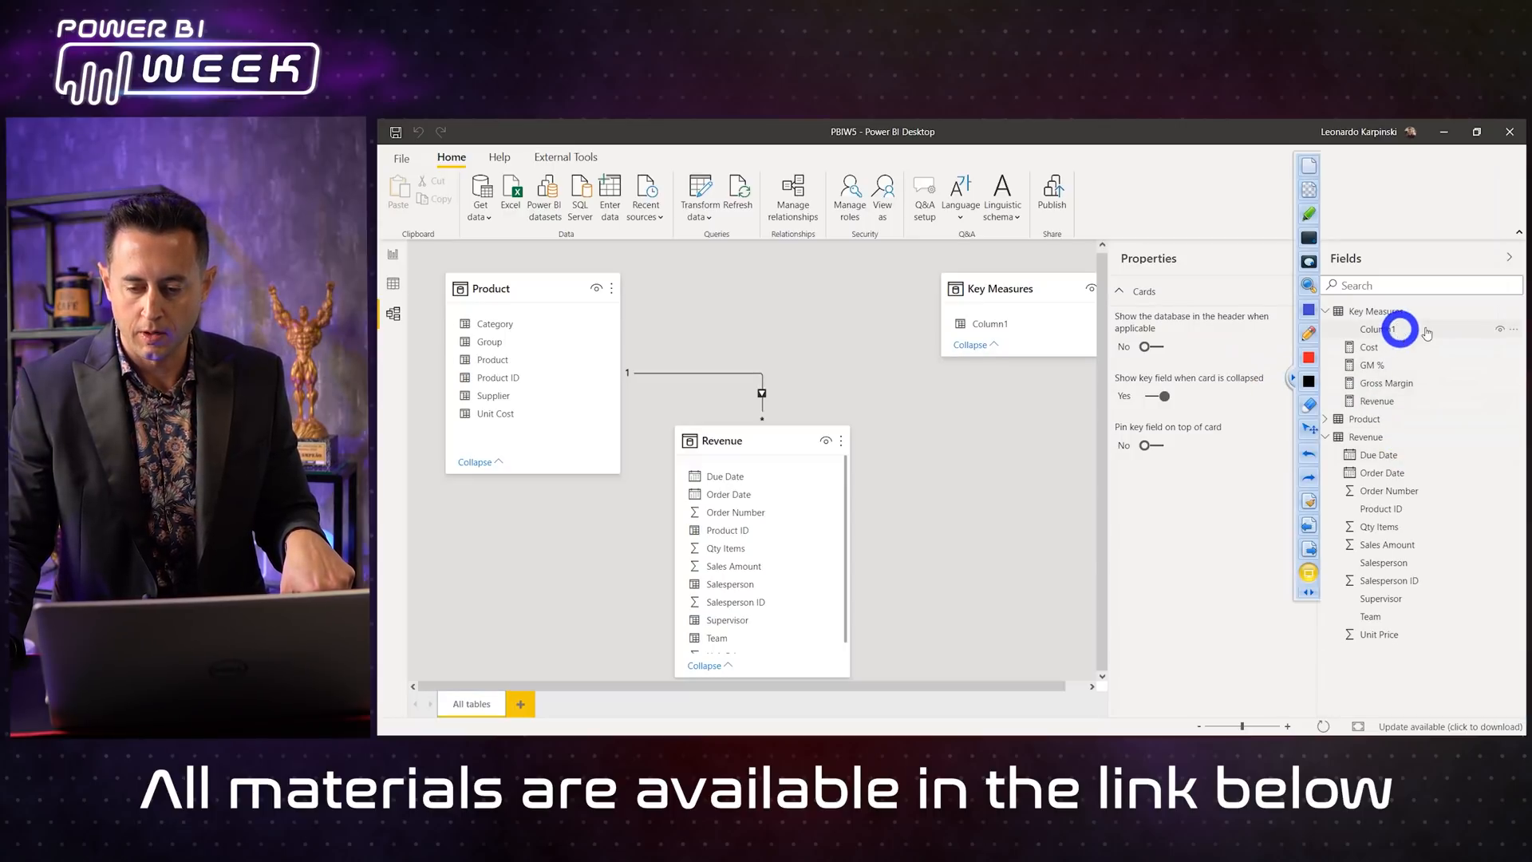
click(1307, 592)
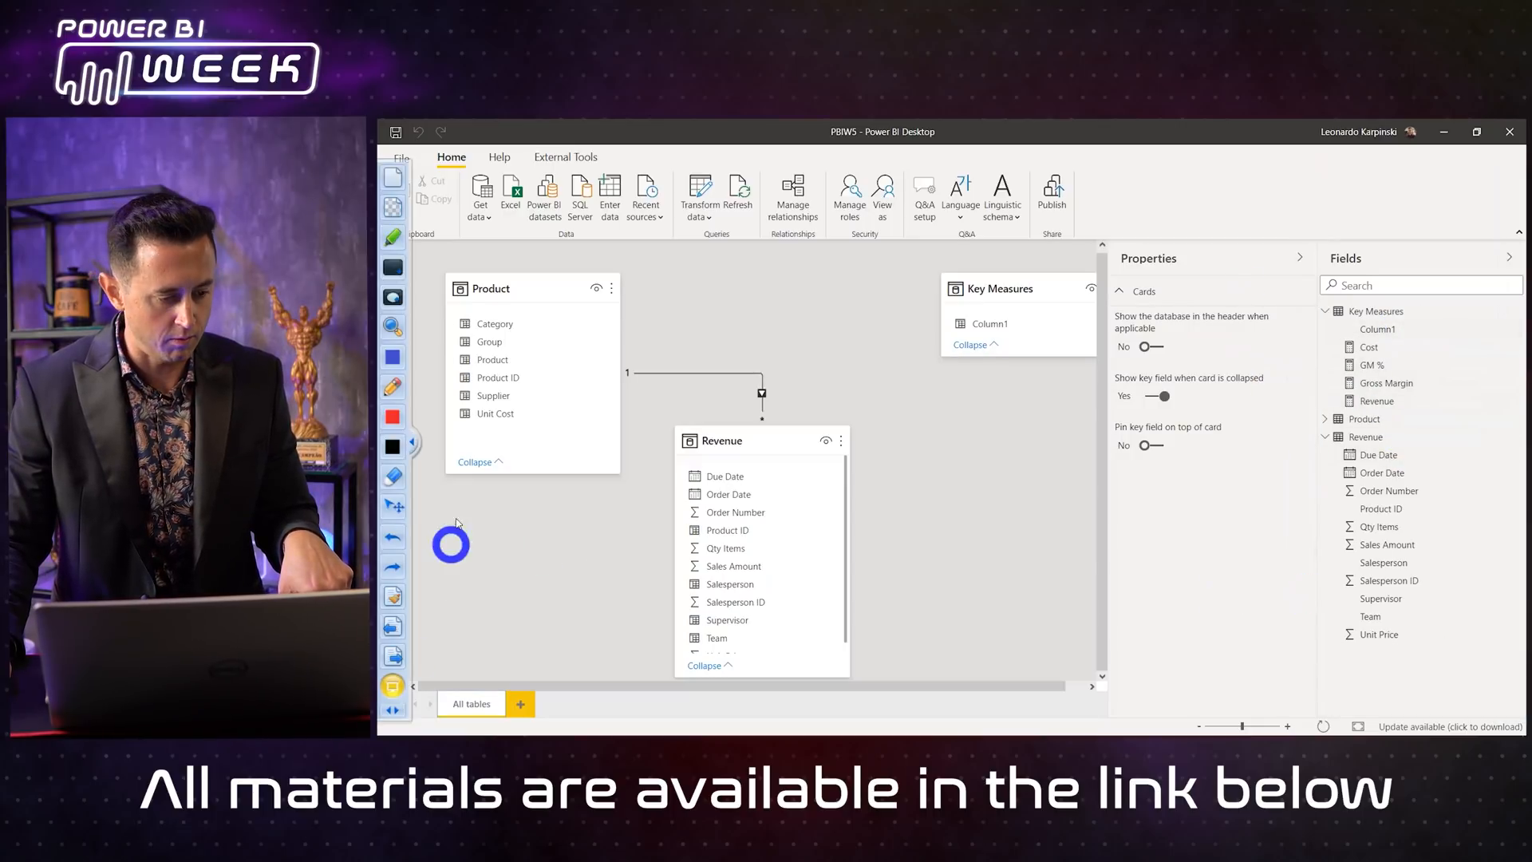
click(413, 442)
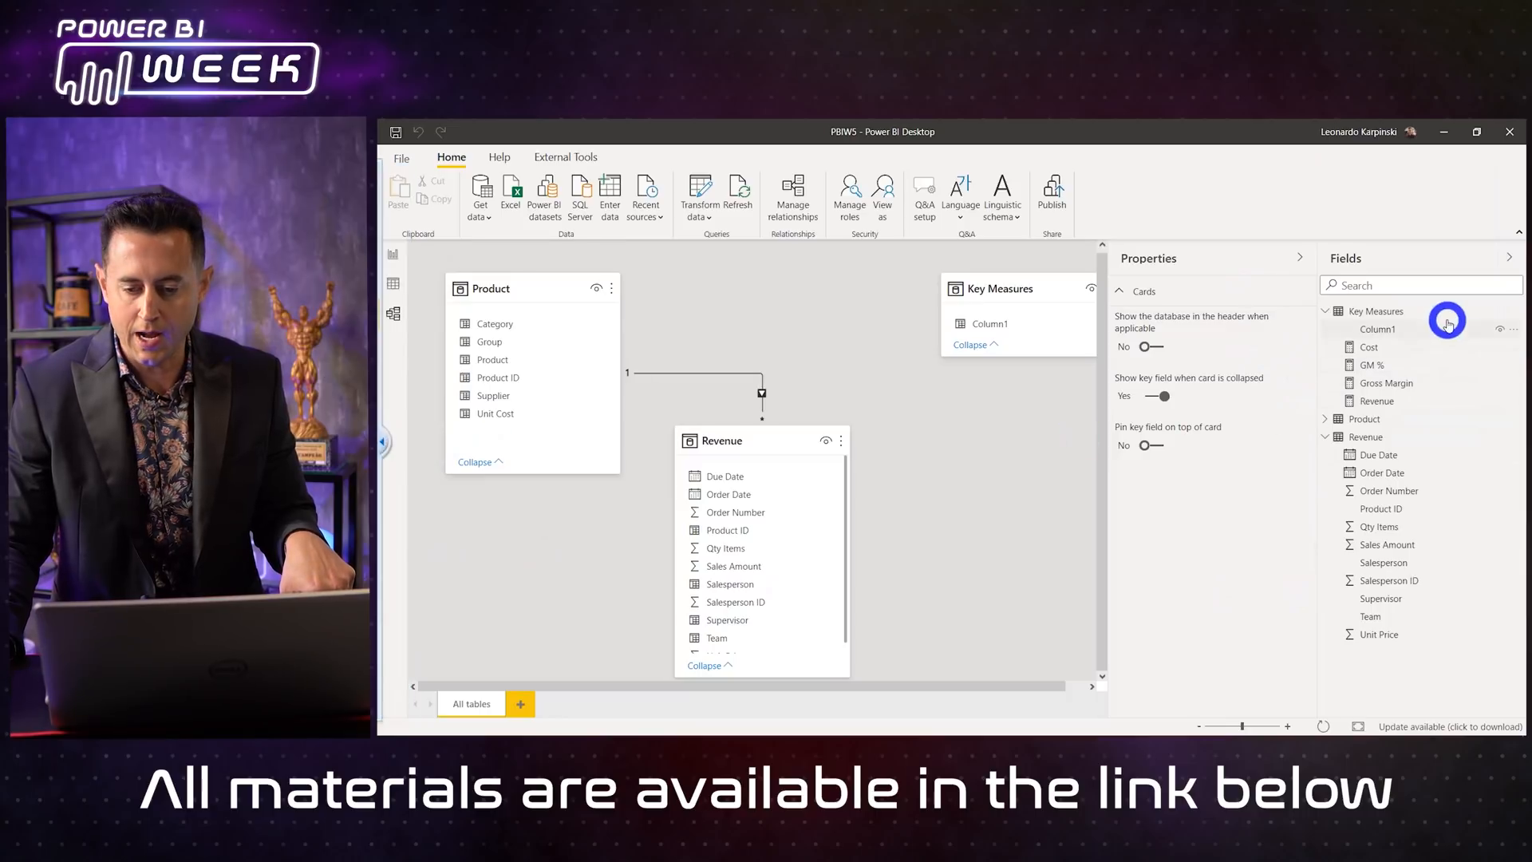
click(1497, 330)
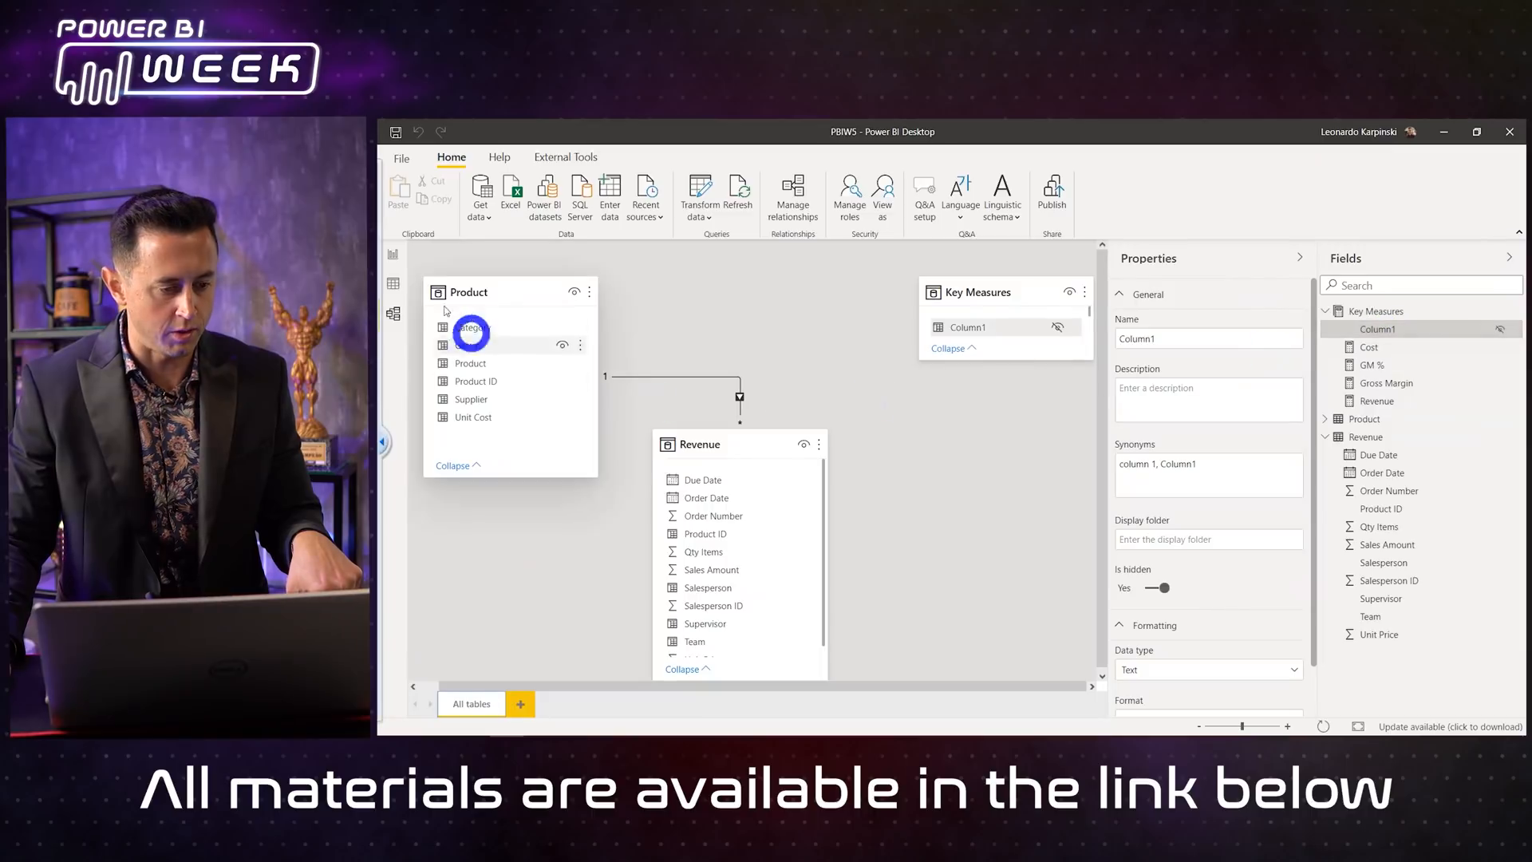
Step: Return to the report view, collapse and reopen the field list, and expand the Key Measures table to show its measures
click(393, 255)
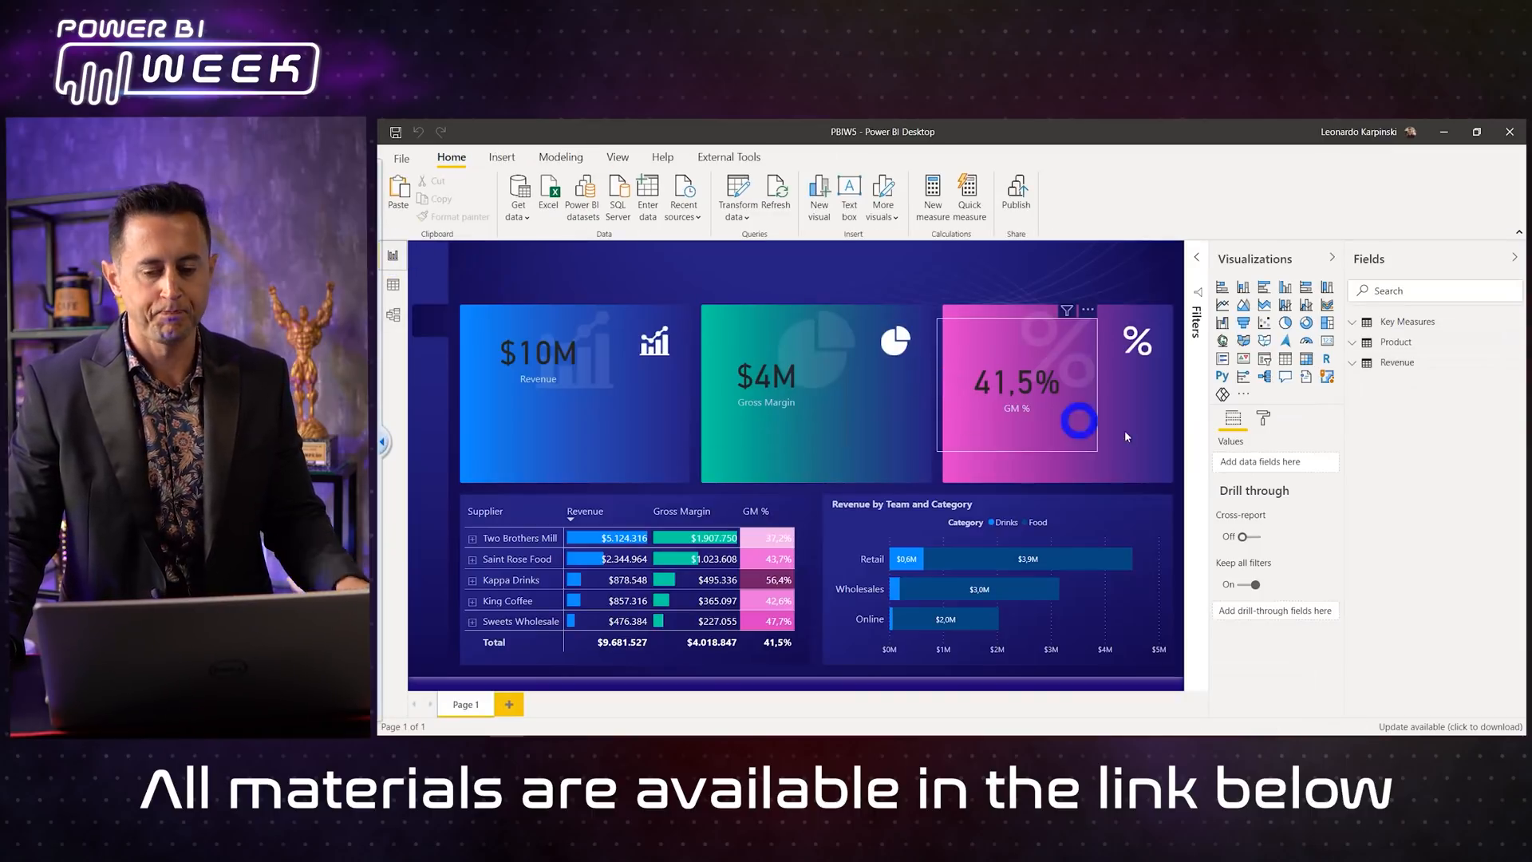
click(1390, 319)
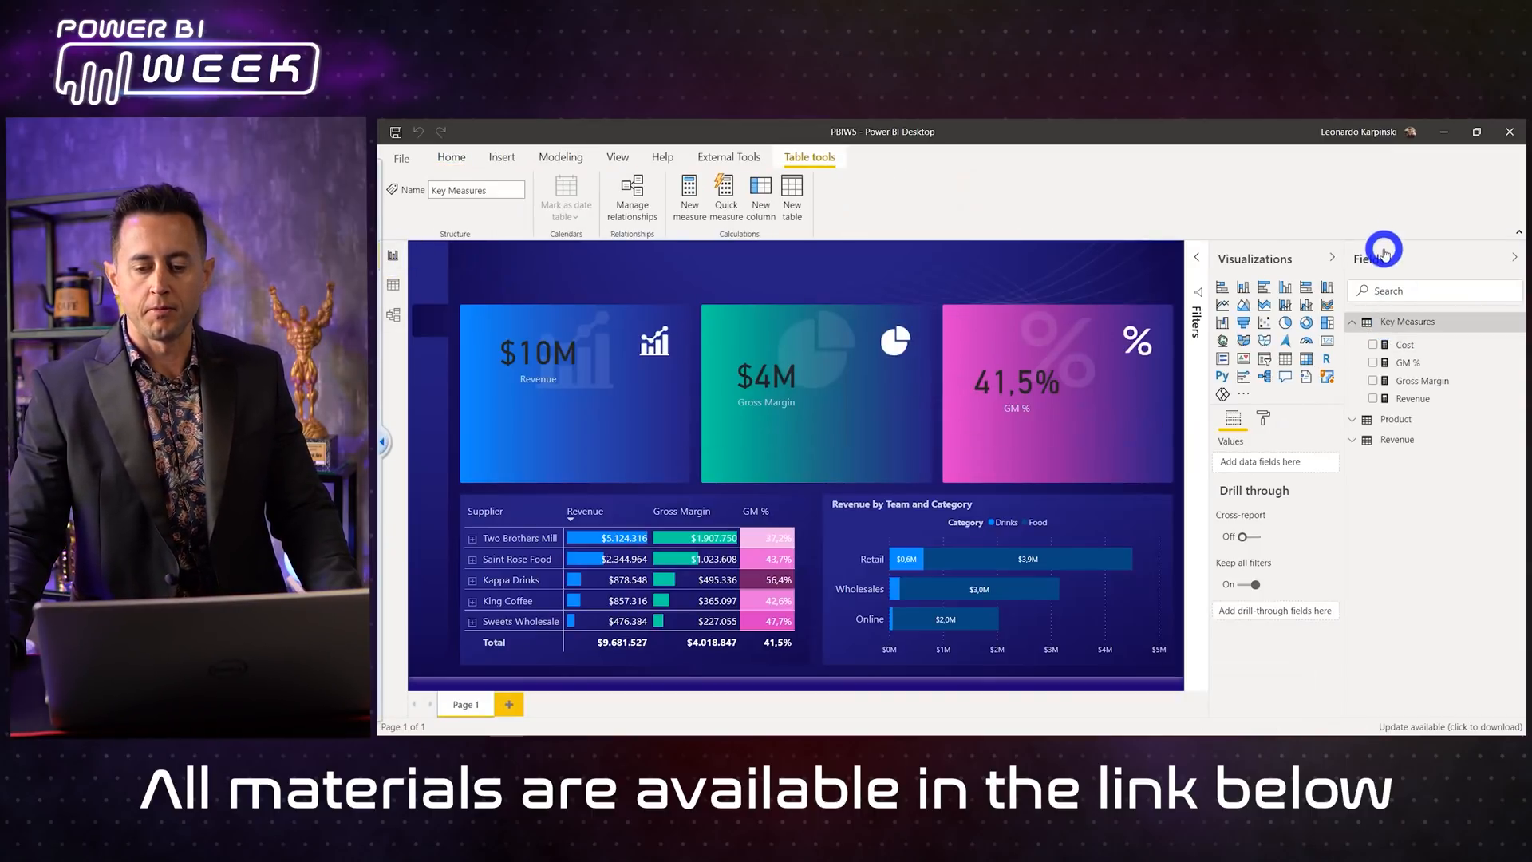
click(1403, 253)
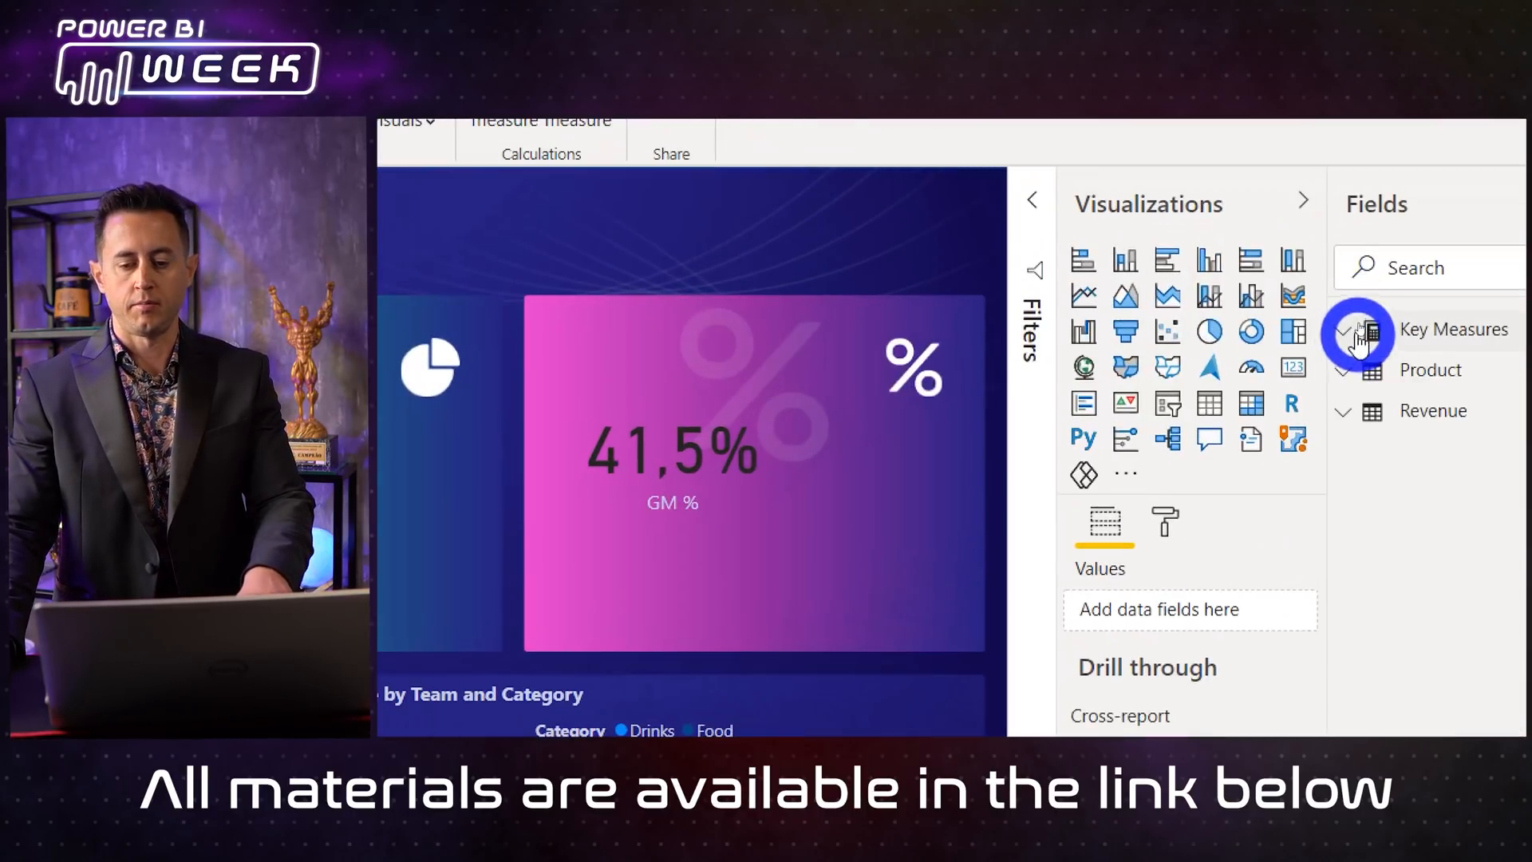
click(1357, 335)
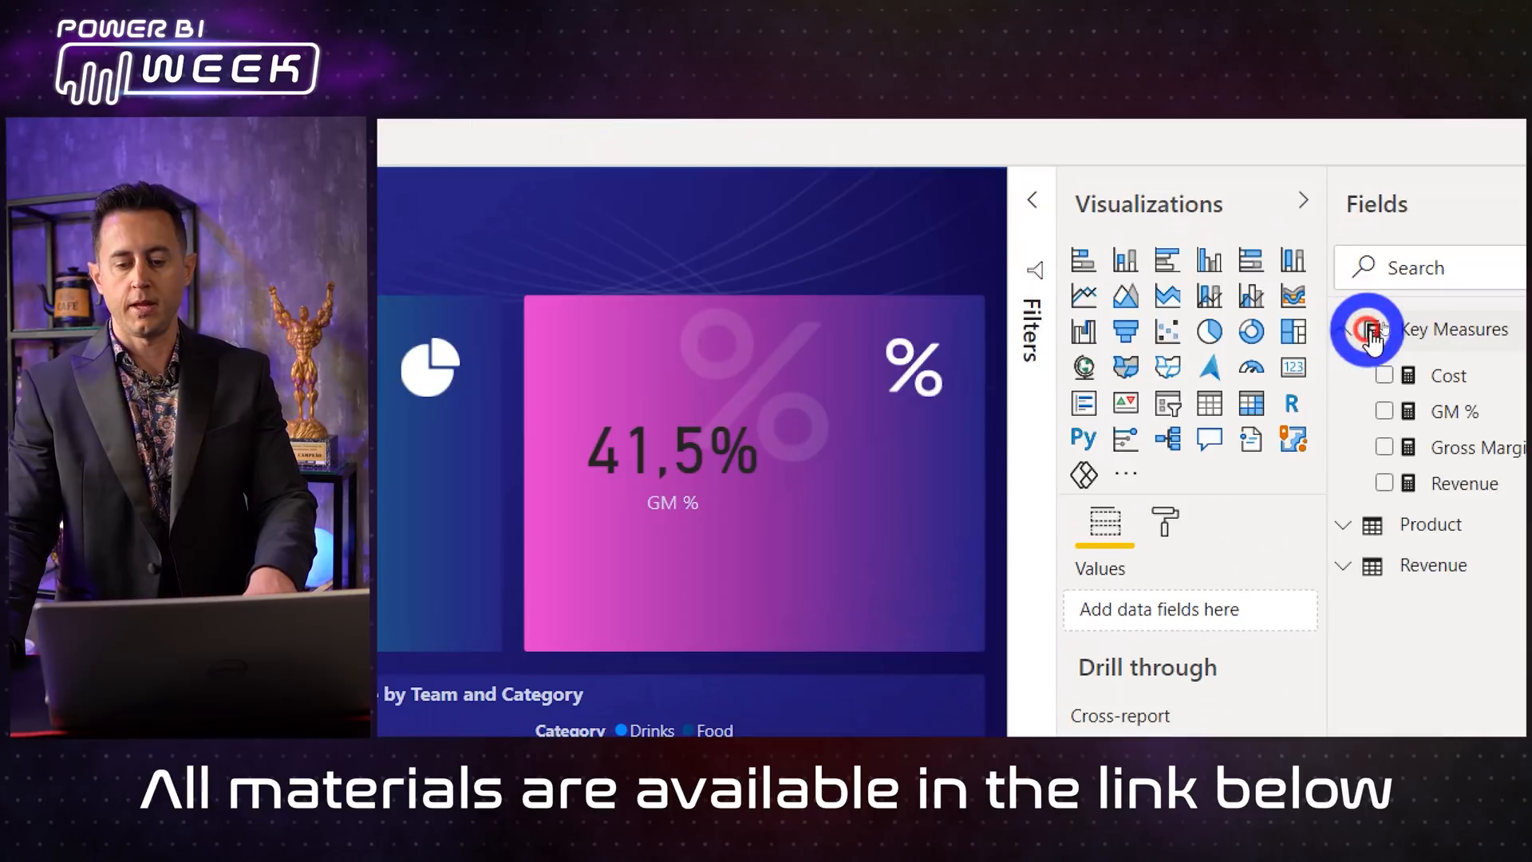
click(1471, 405)
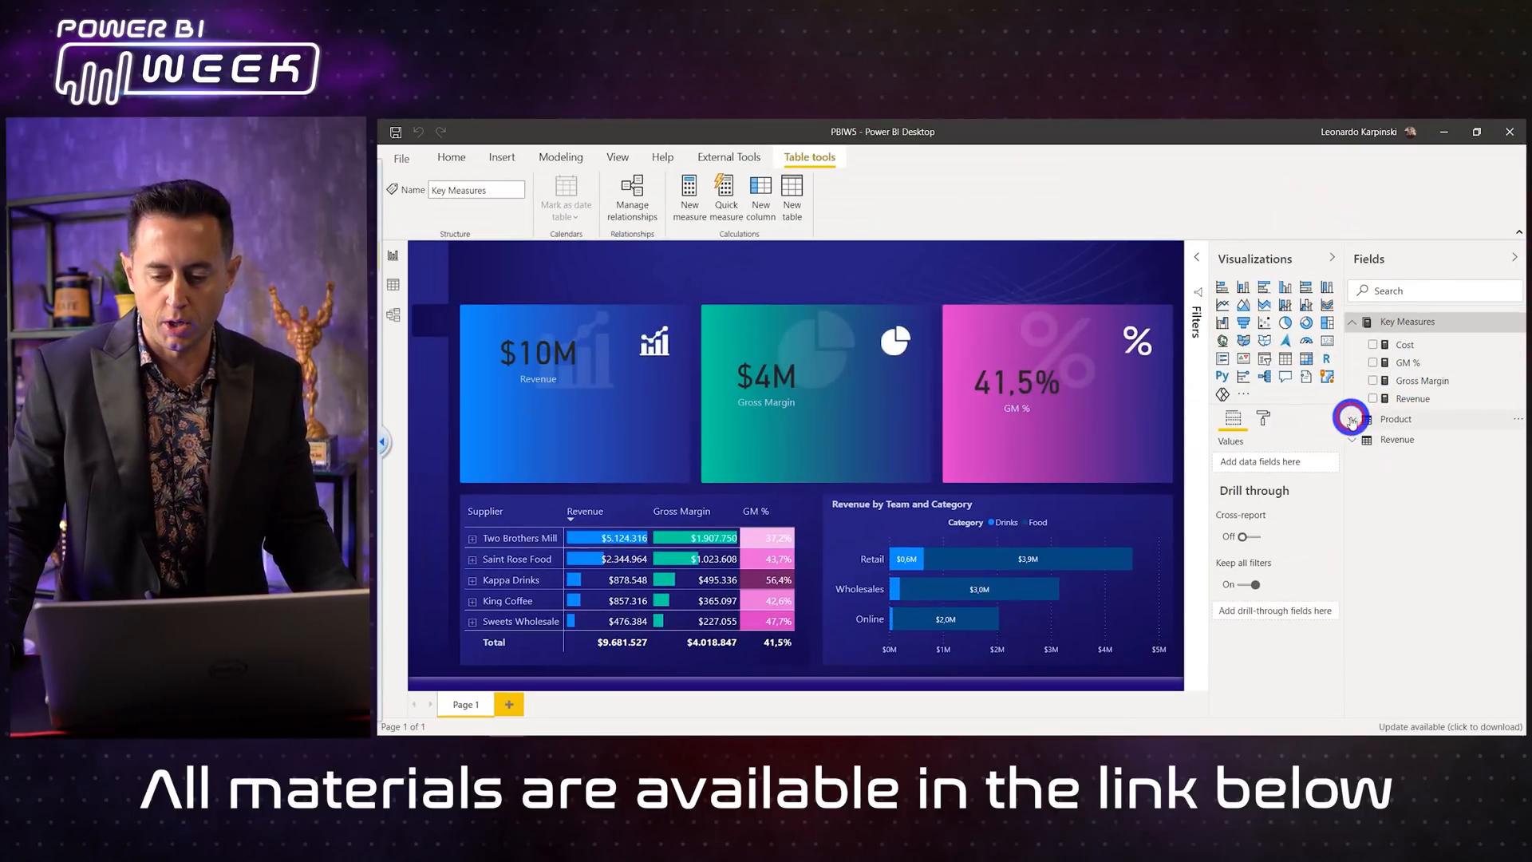
Step: Check the fields of the Revenue table, collapse all tables in the field list and save the report
click(1352, 419)
click(1352, 419)
click(1360, 445)
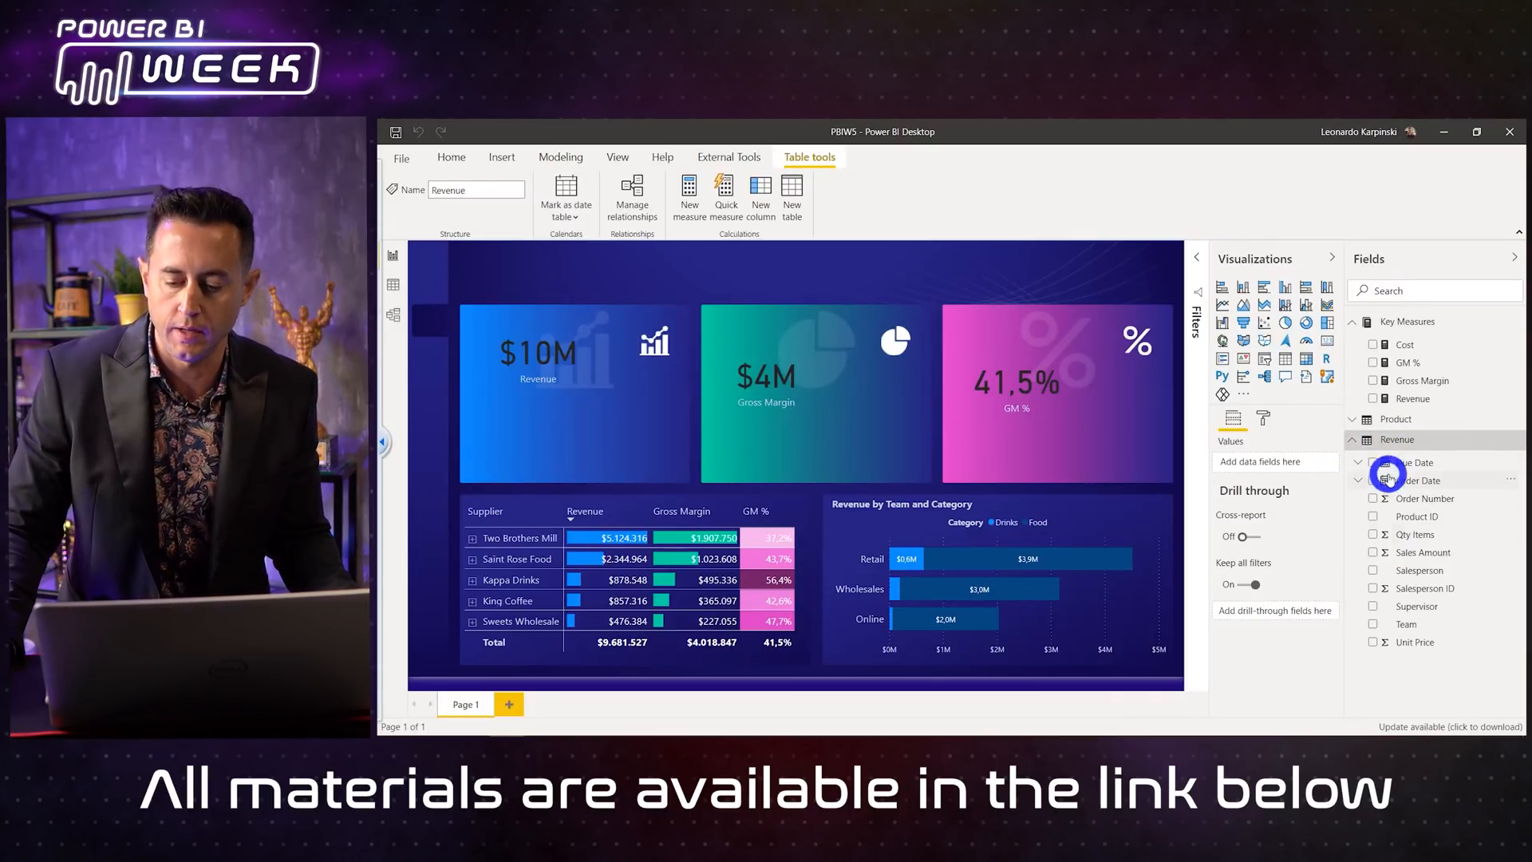
click(1373, 324)
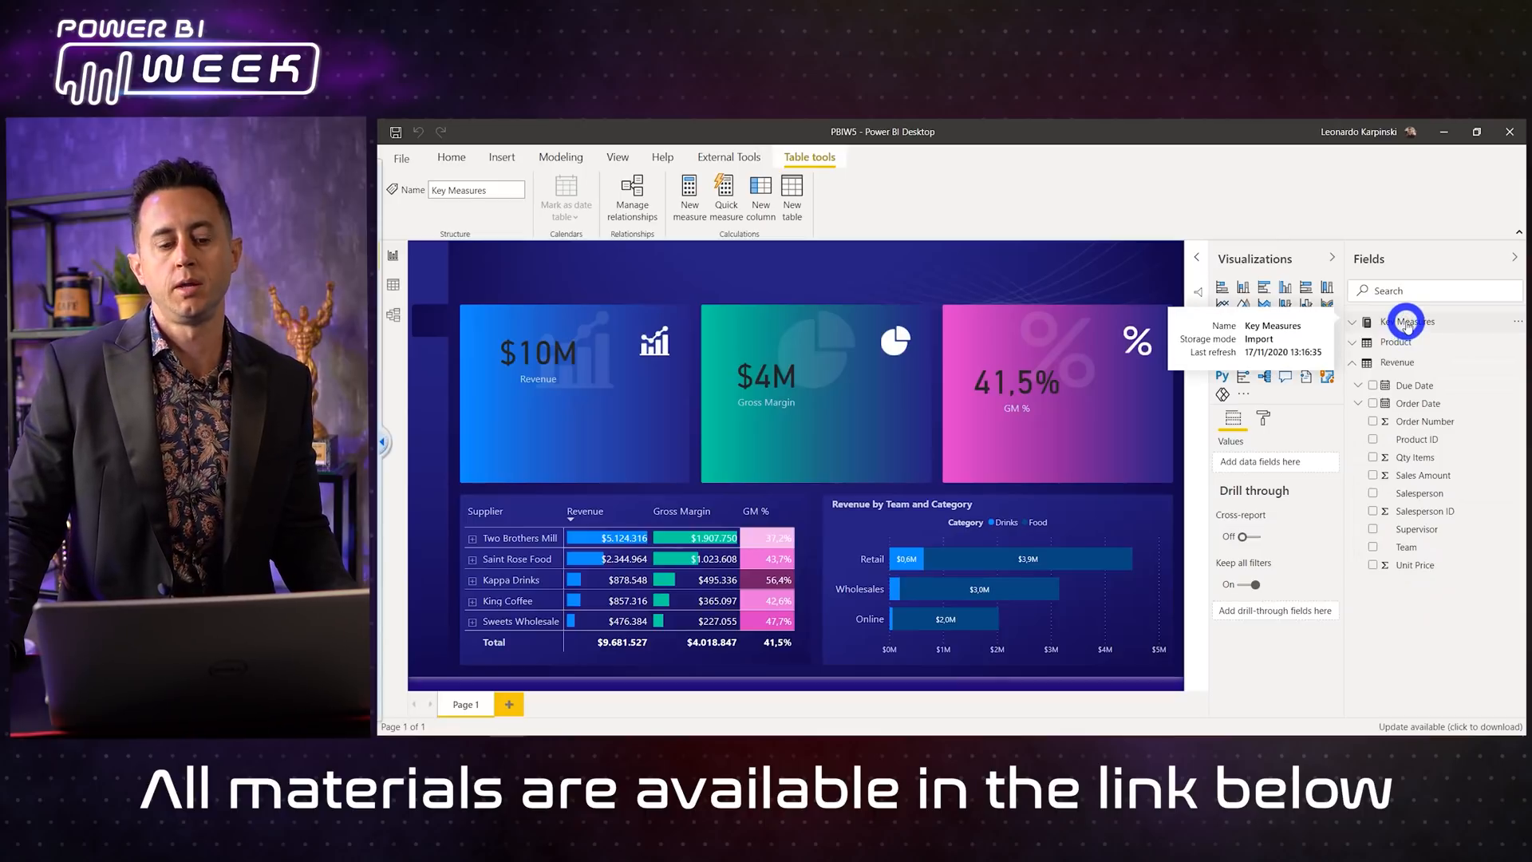
click(1391, 363)
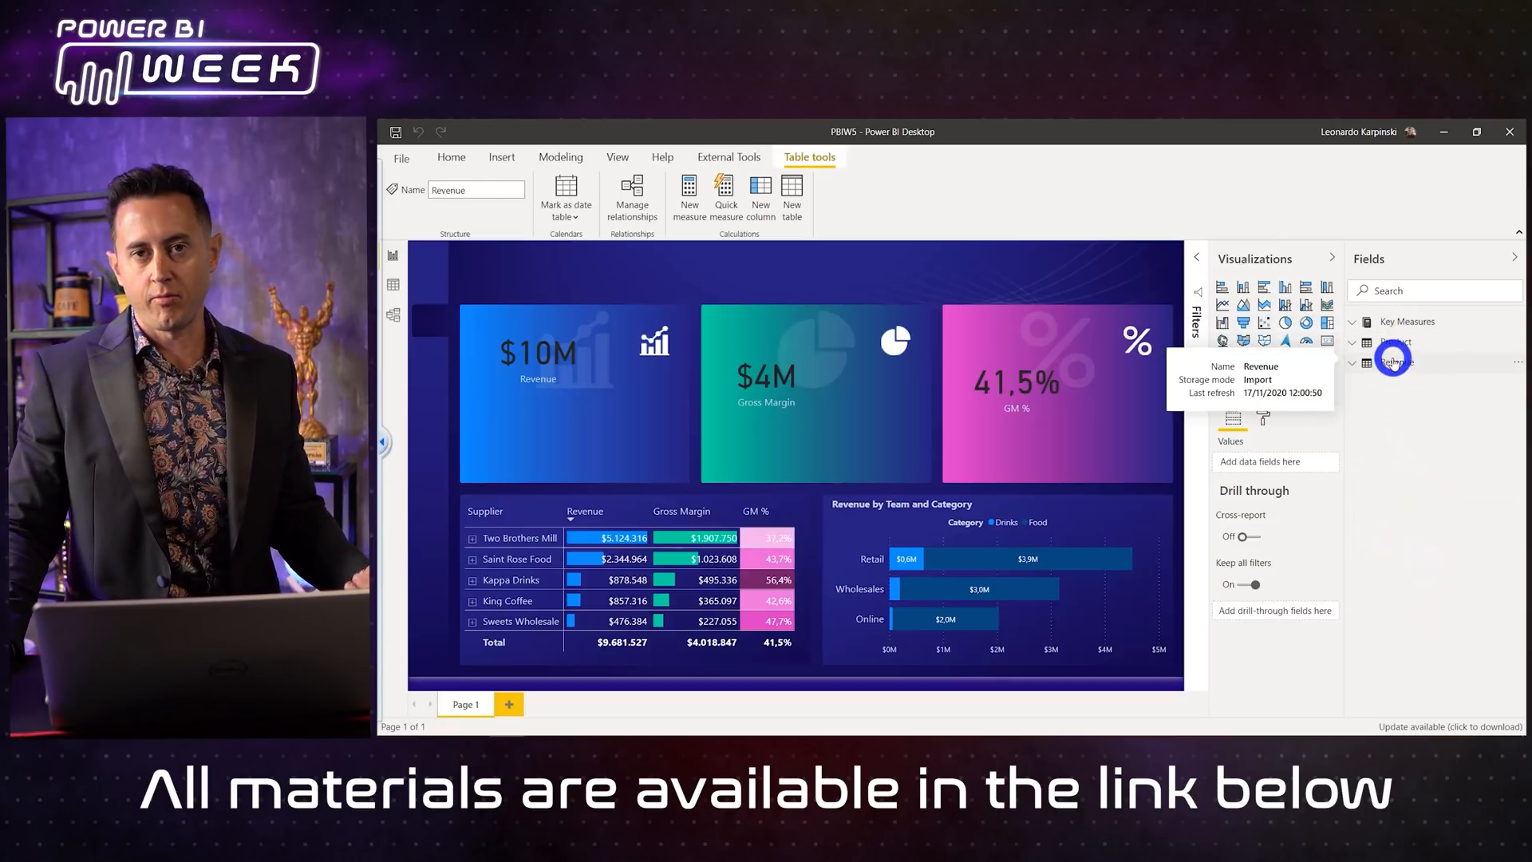
click(570, 279)
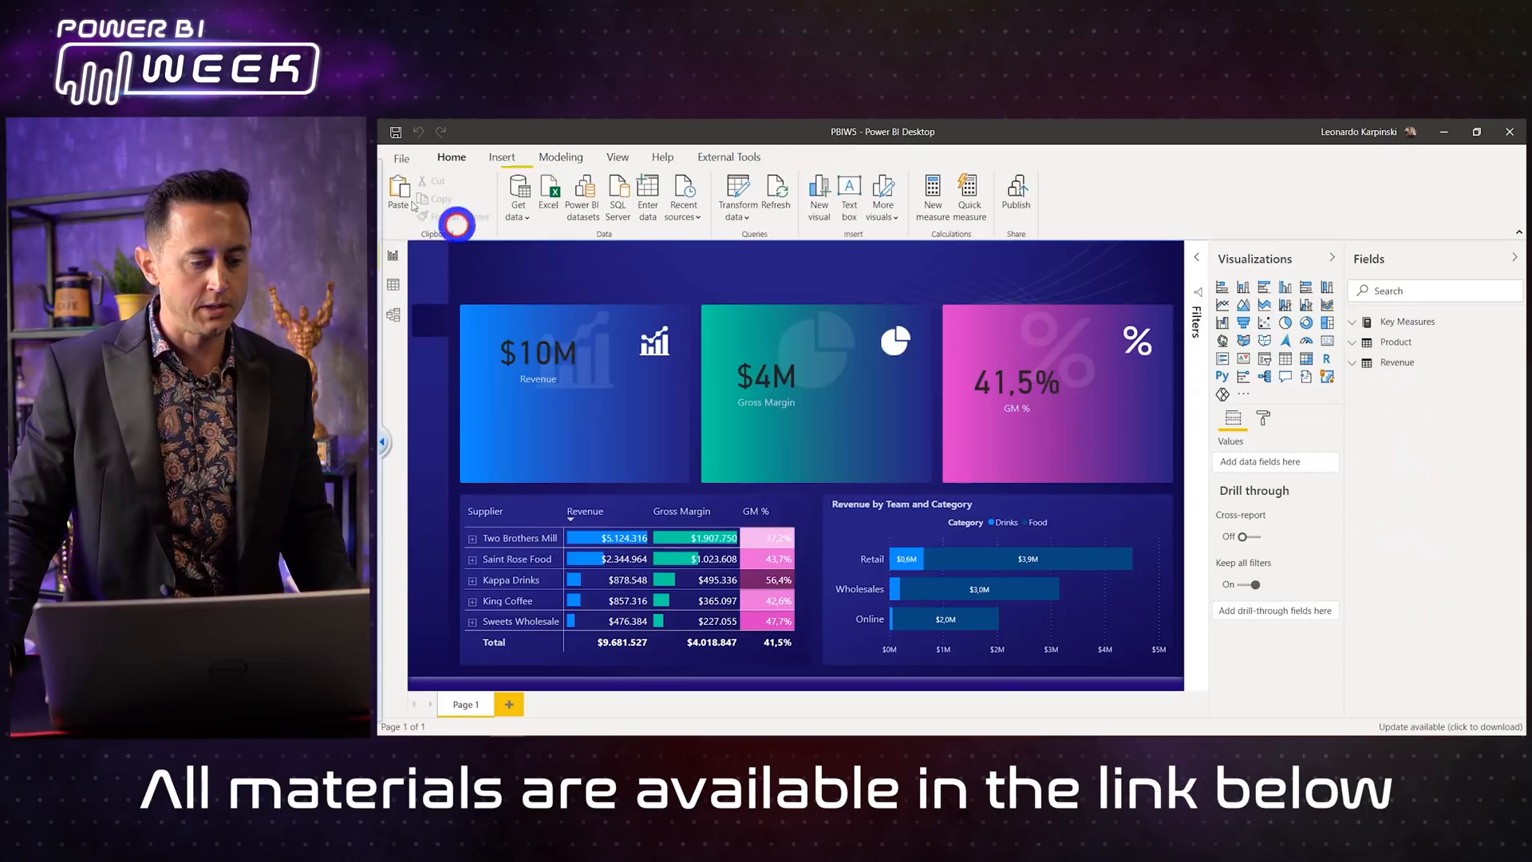
click(393, 136)
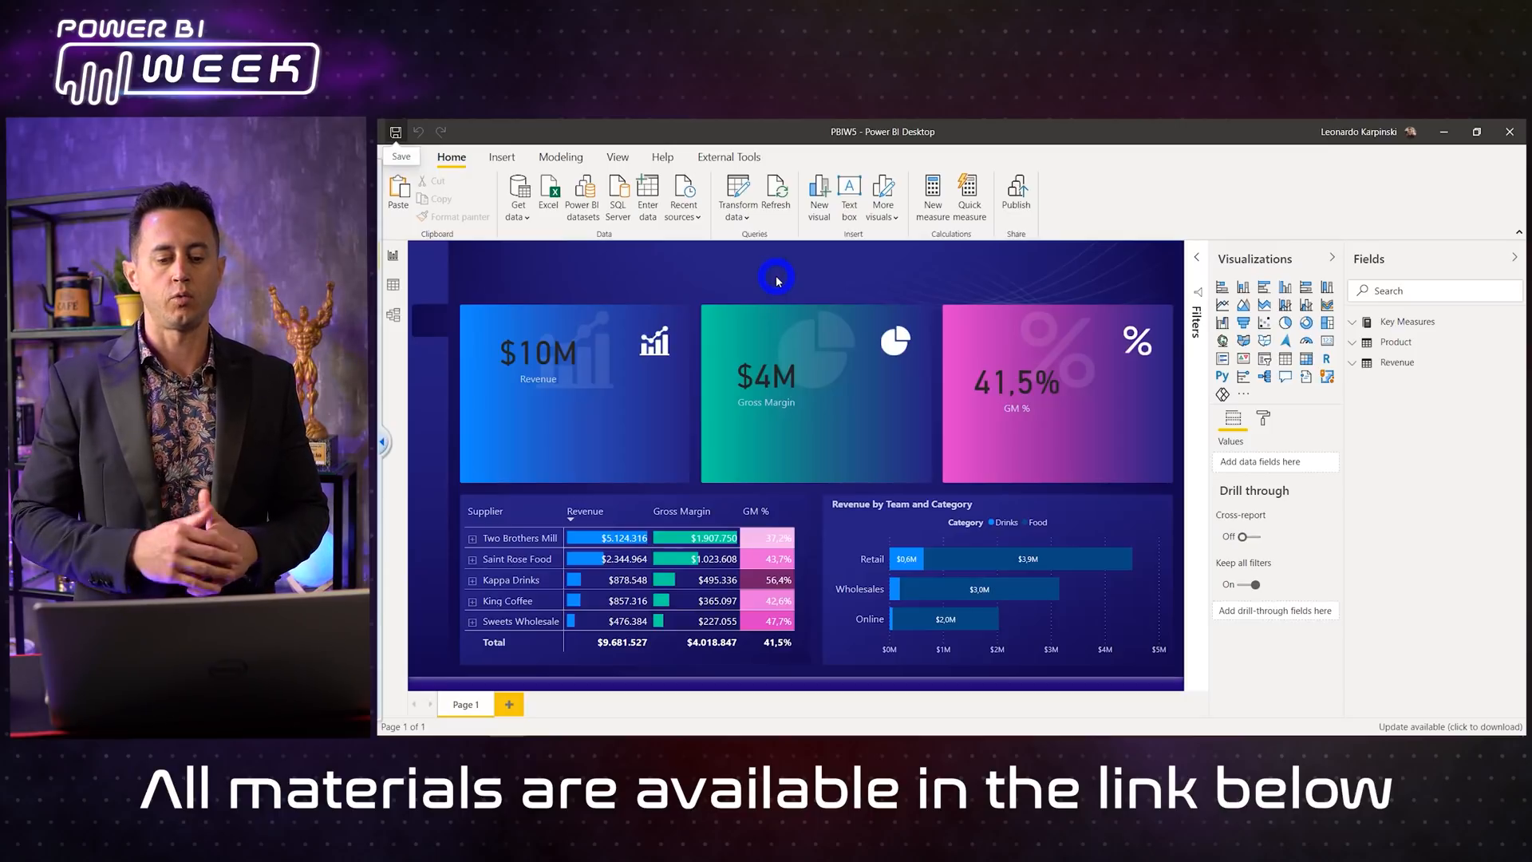
Step: Delete the Gross Margin card from the green panel and the GM % card from the pink panel
click(807, 393)
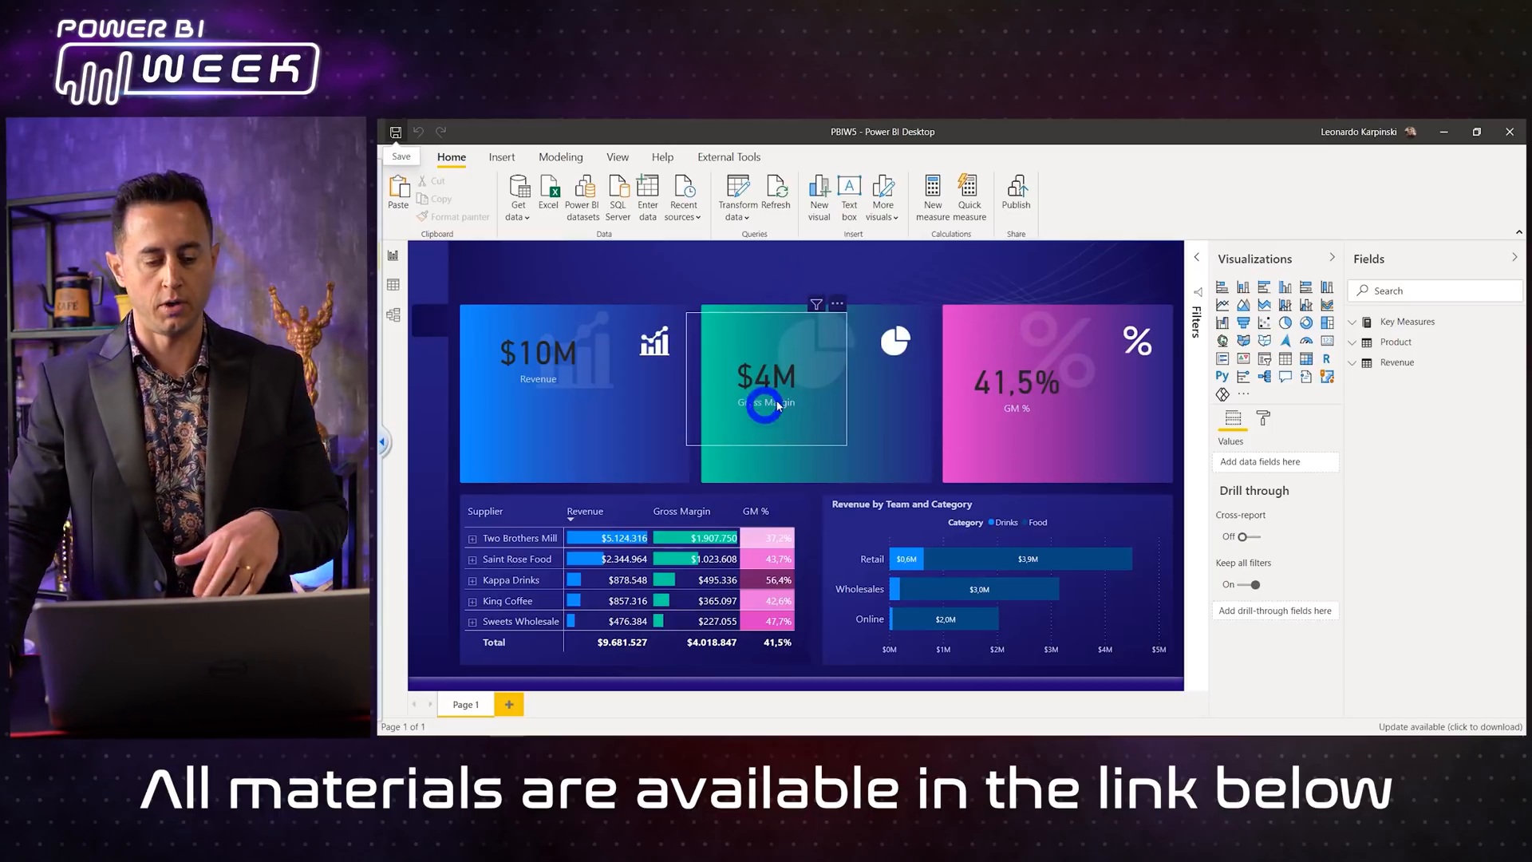
click(784, 402)
key(Delete)
click(1024, 382)
key(Delete)
Step: Reposition the Revenue card in the blue panel, convert it to a multi-row card and open its data label formatting
drag(537, 355, 551, 397)
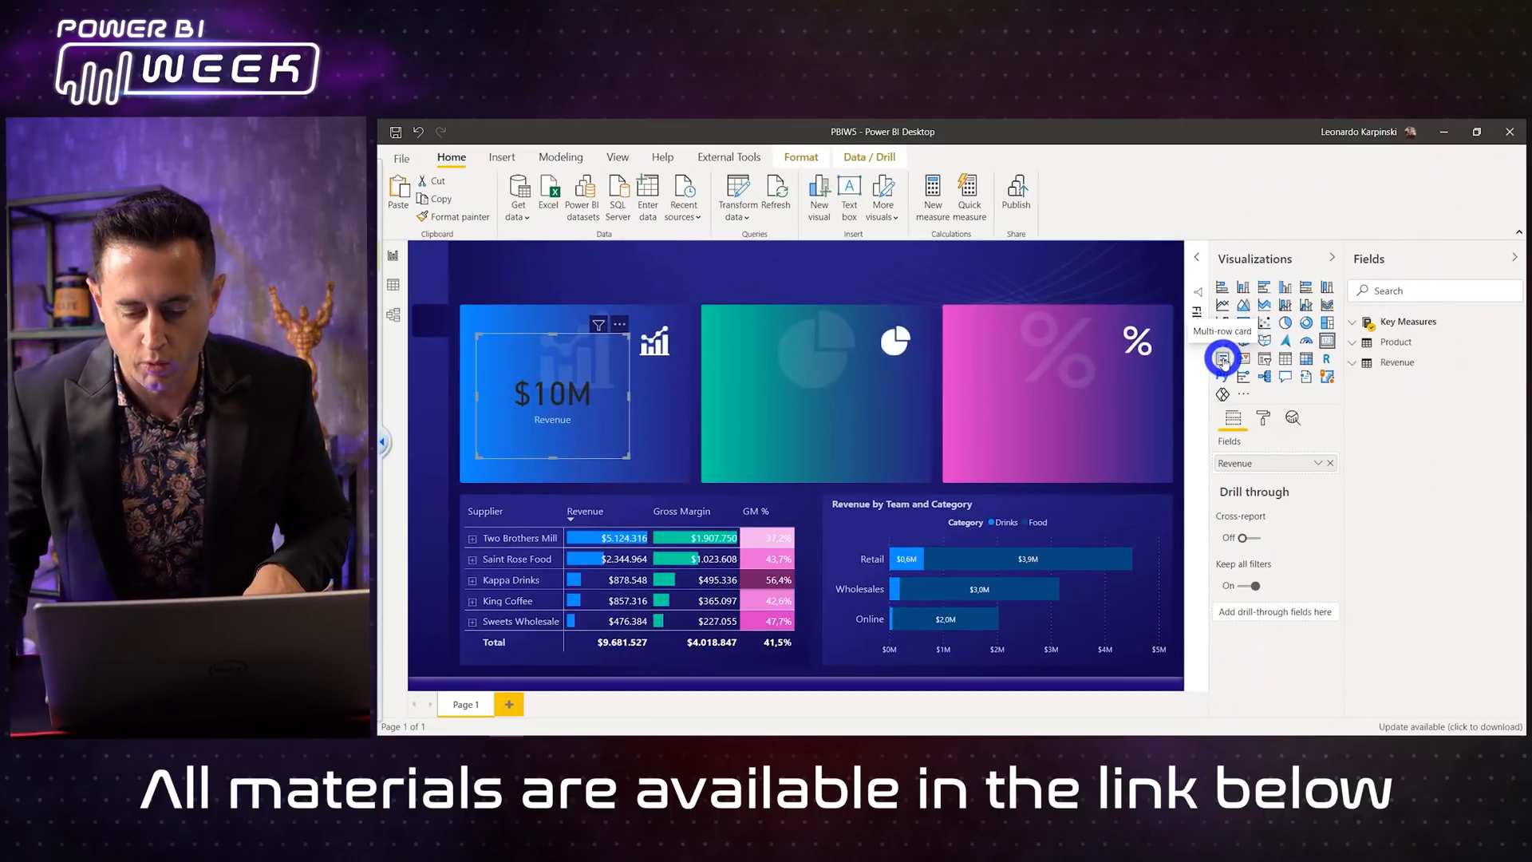
click(1222, 360)
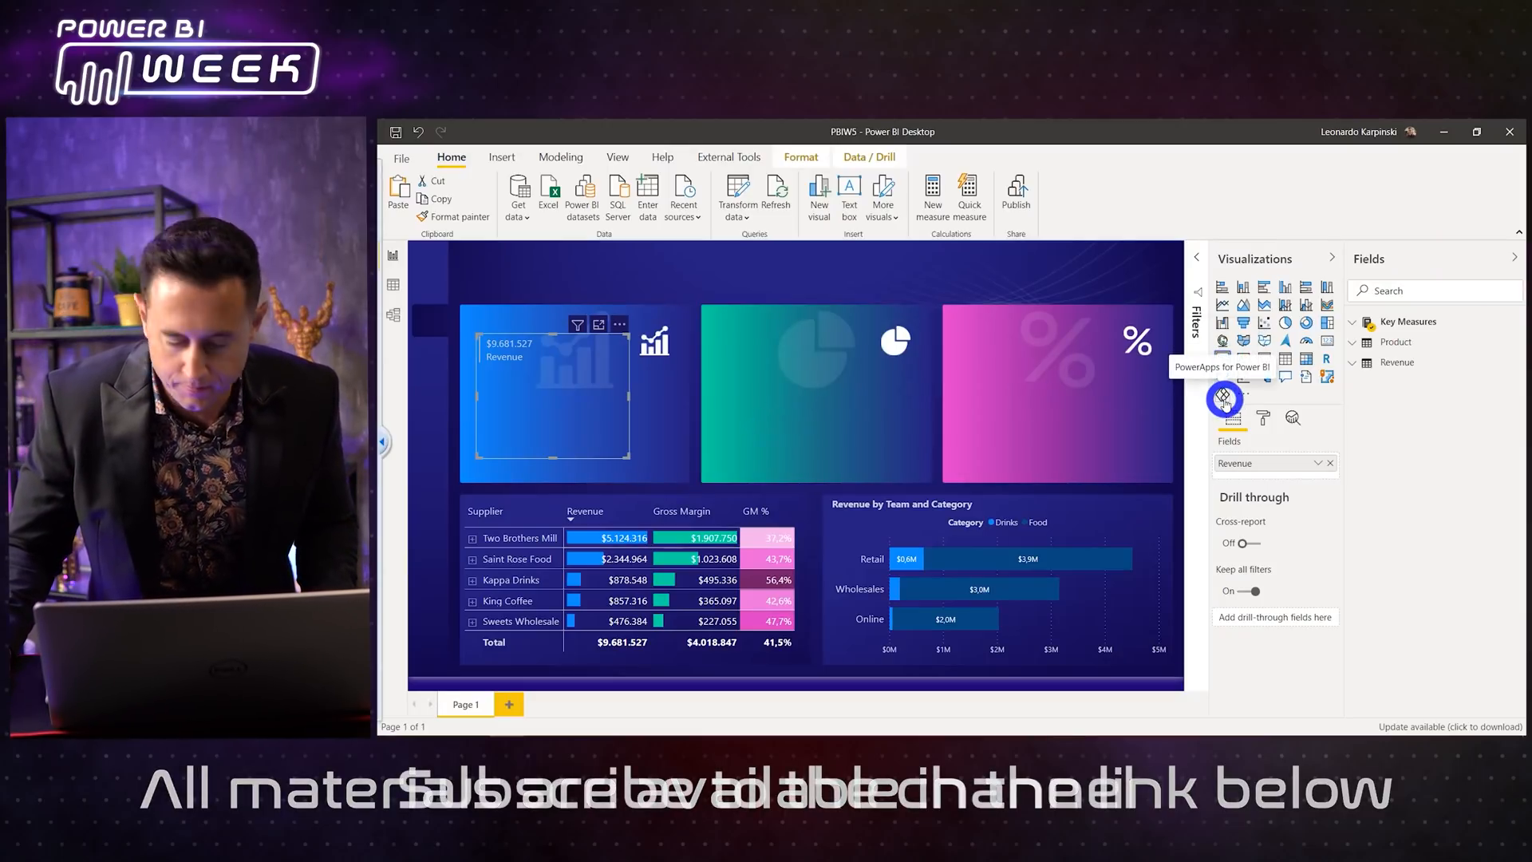
click(1263, 416)
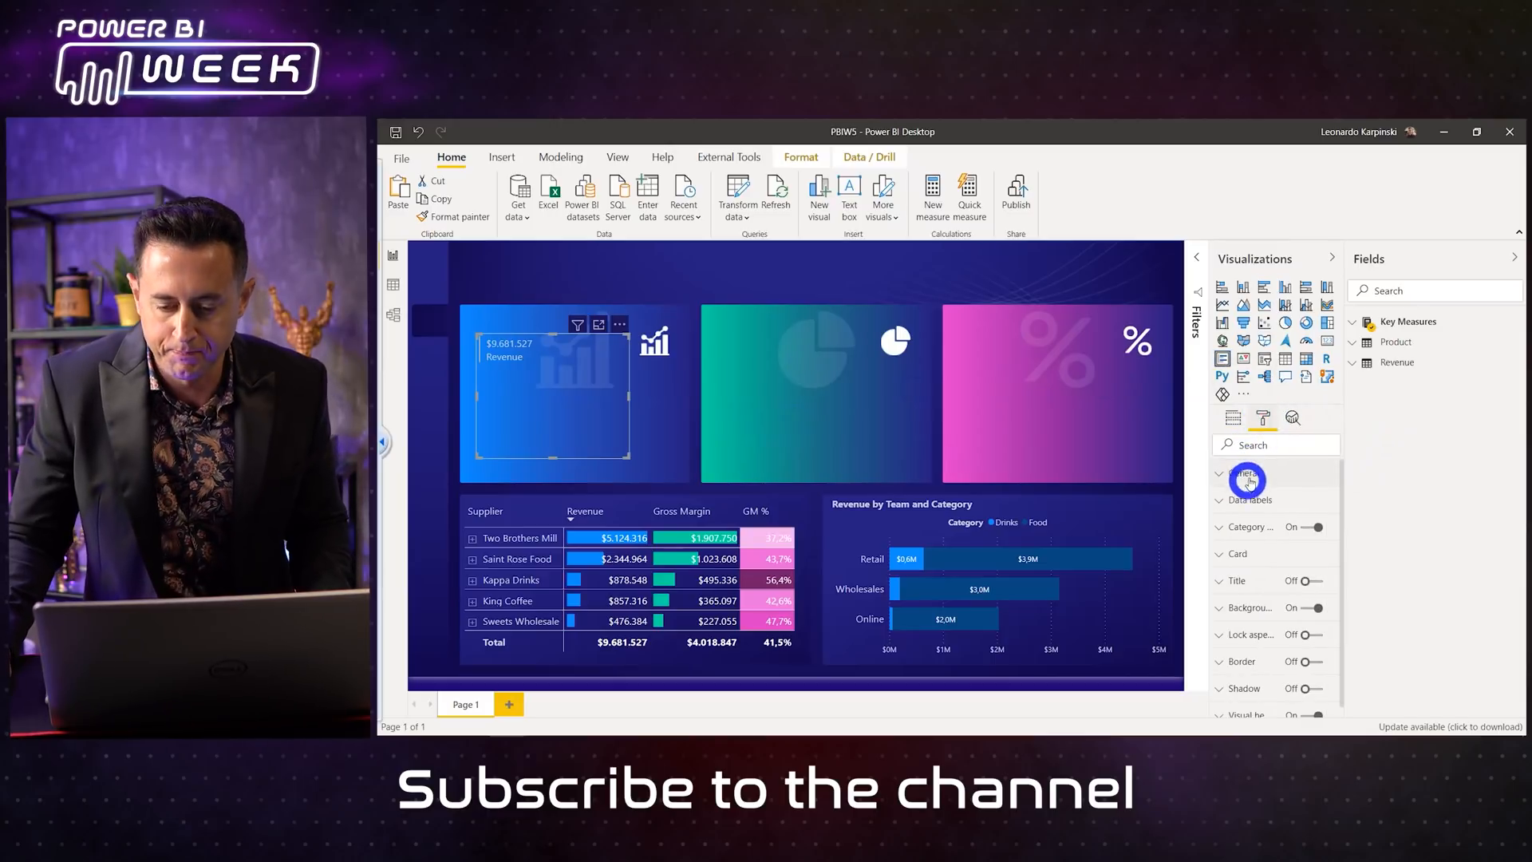
click(1247, 502)
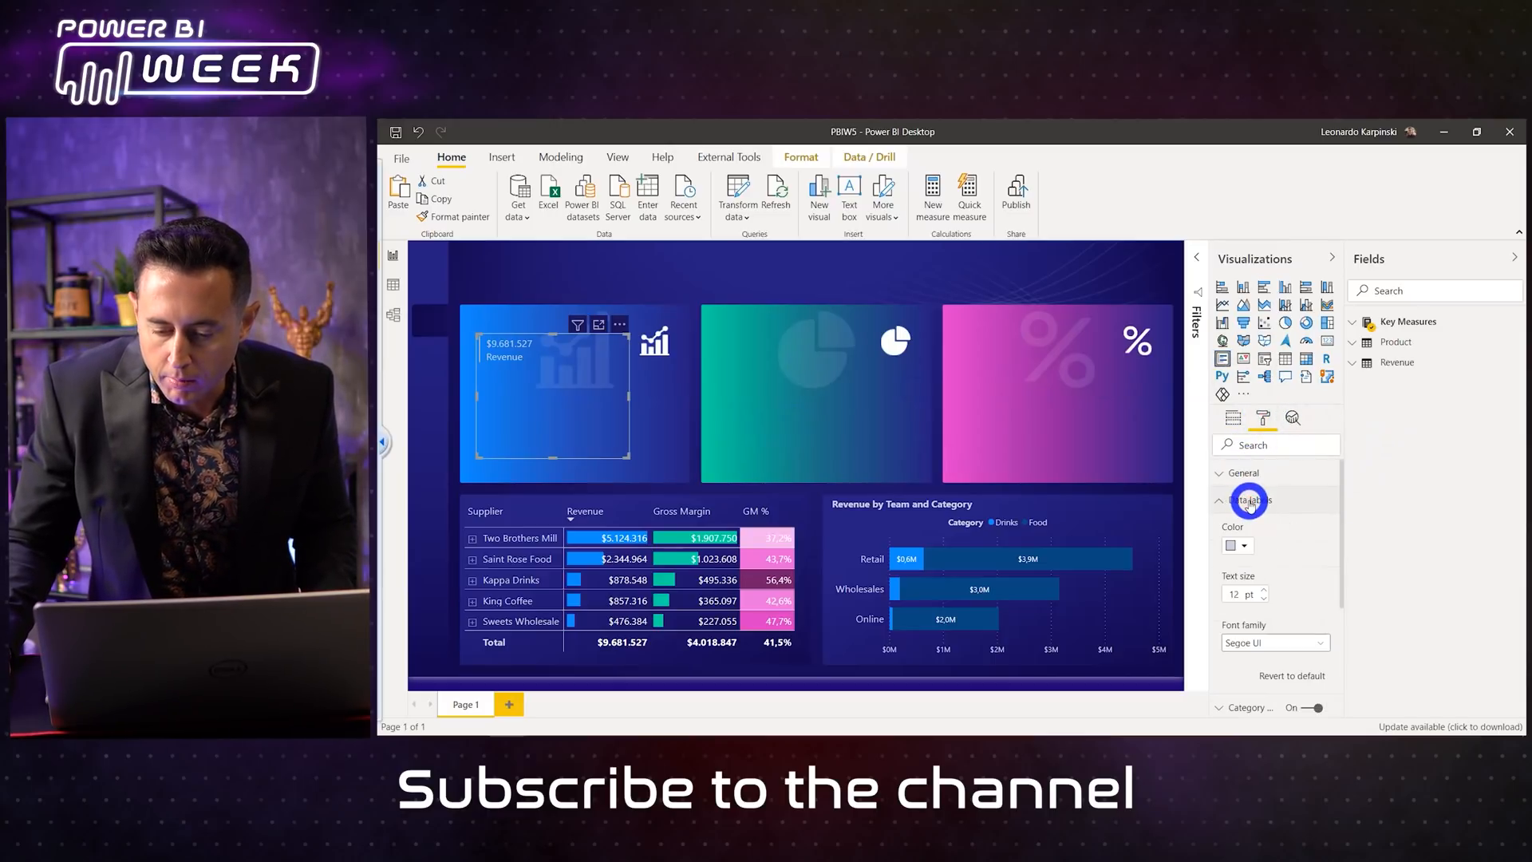
click(1259, 592)
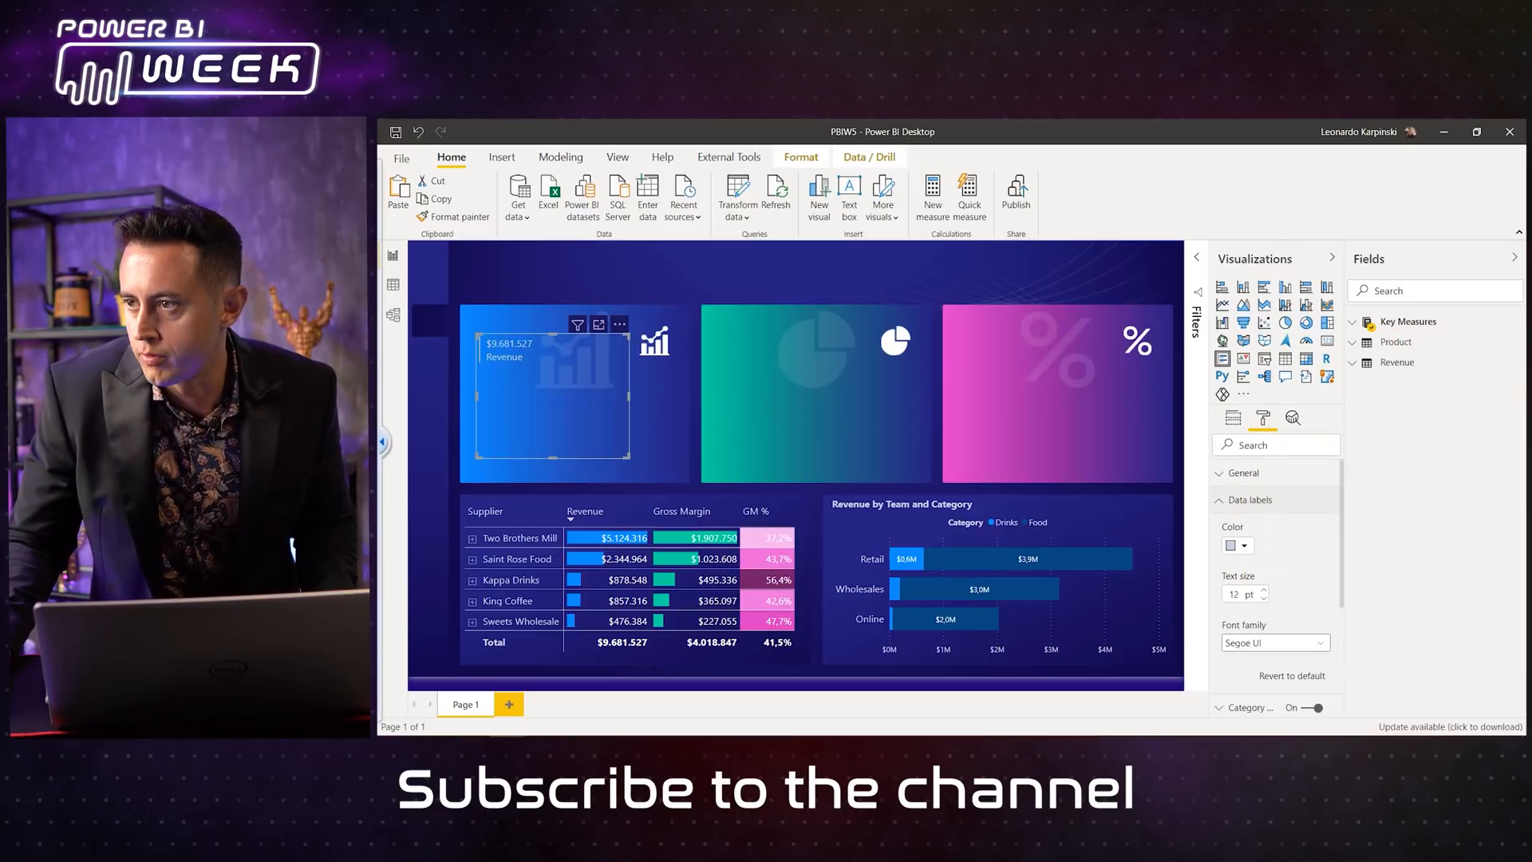
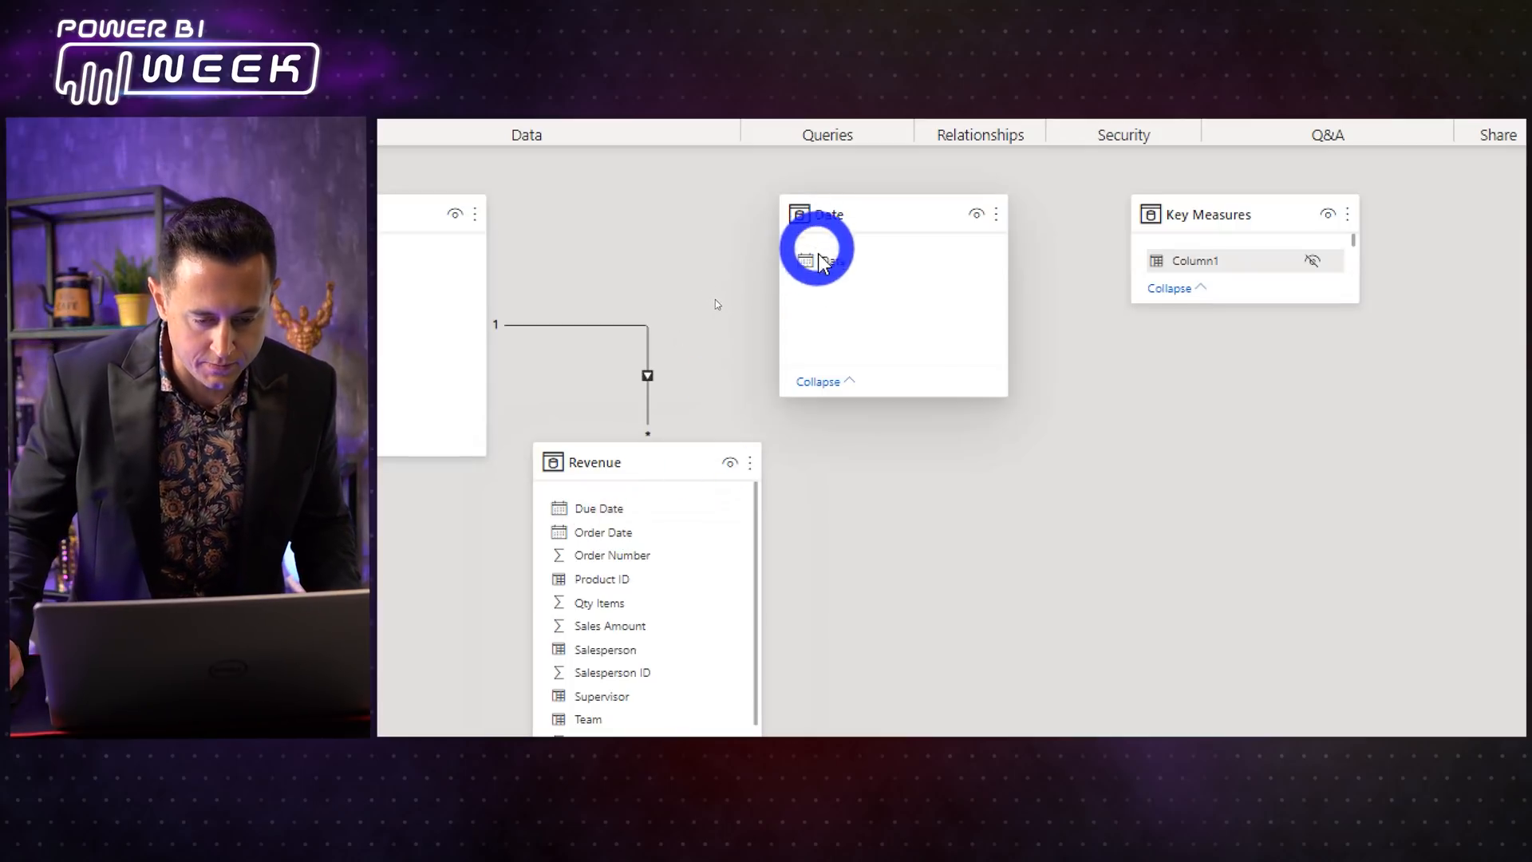
Step: Relate the Date column of the Date table to Due Date in the Revenue table, return to the report view and save
drag(816, 251, 595, 512)
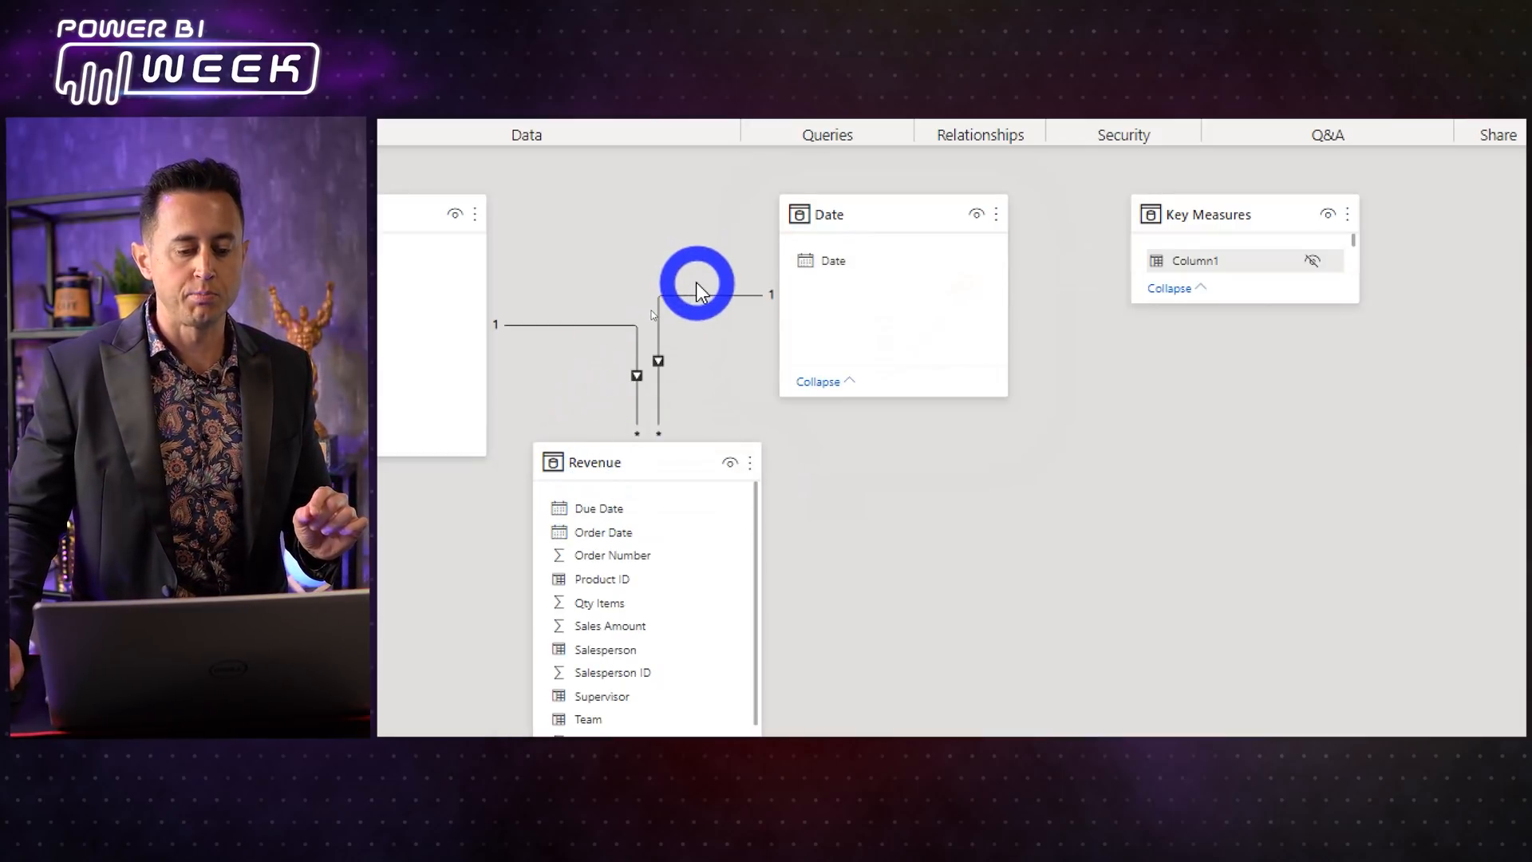
click(697, 296)
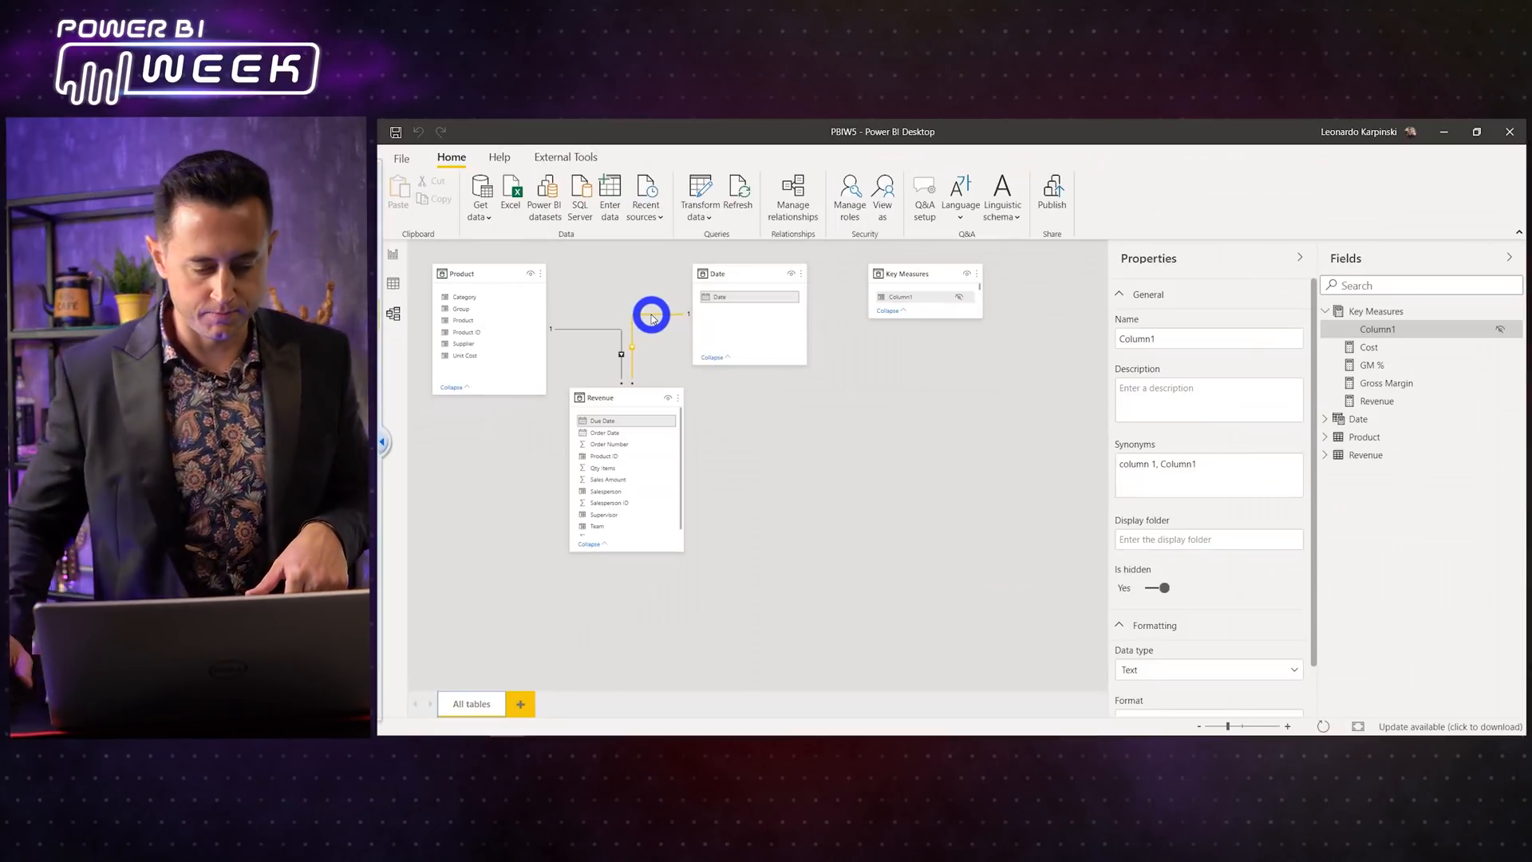
click(393, 253)
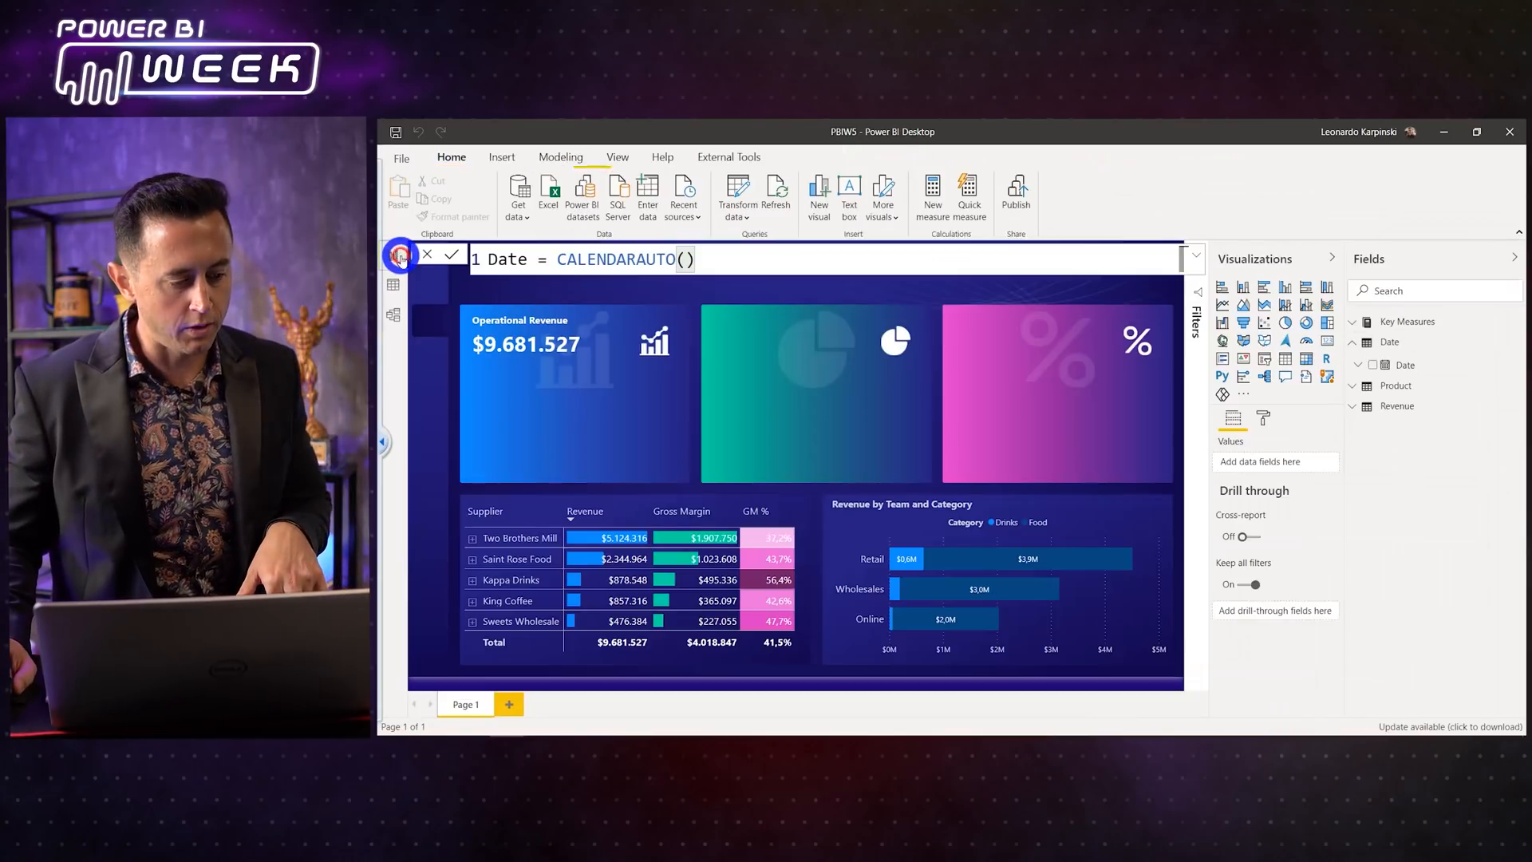
click(397, 135)
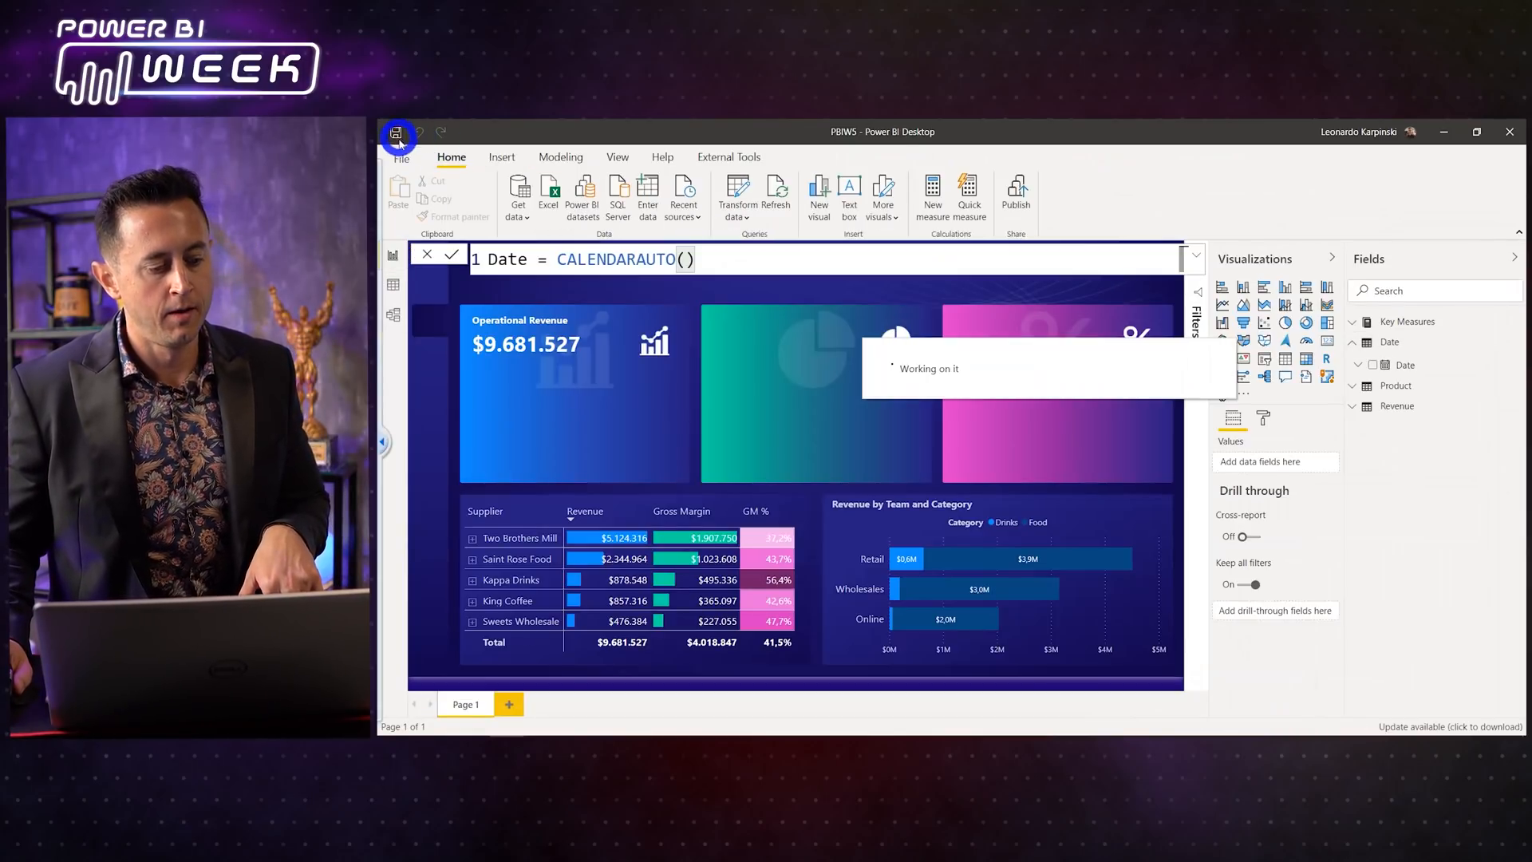
Step: In the data view, examine the Date table's generated dates and the filter list of its Date column
click(394, 284)
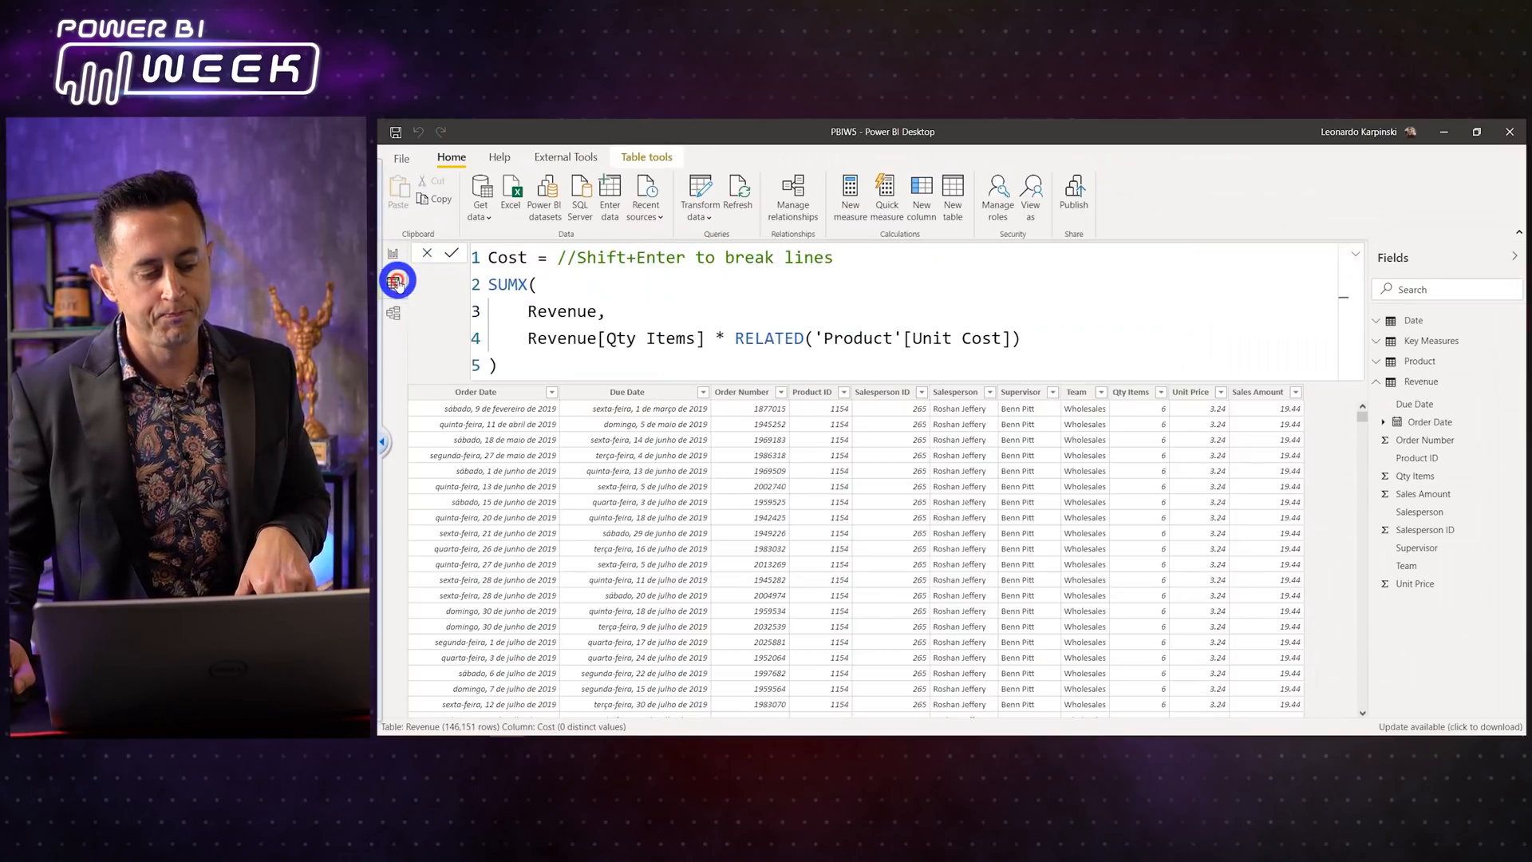
click(1412, 320)
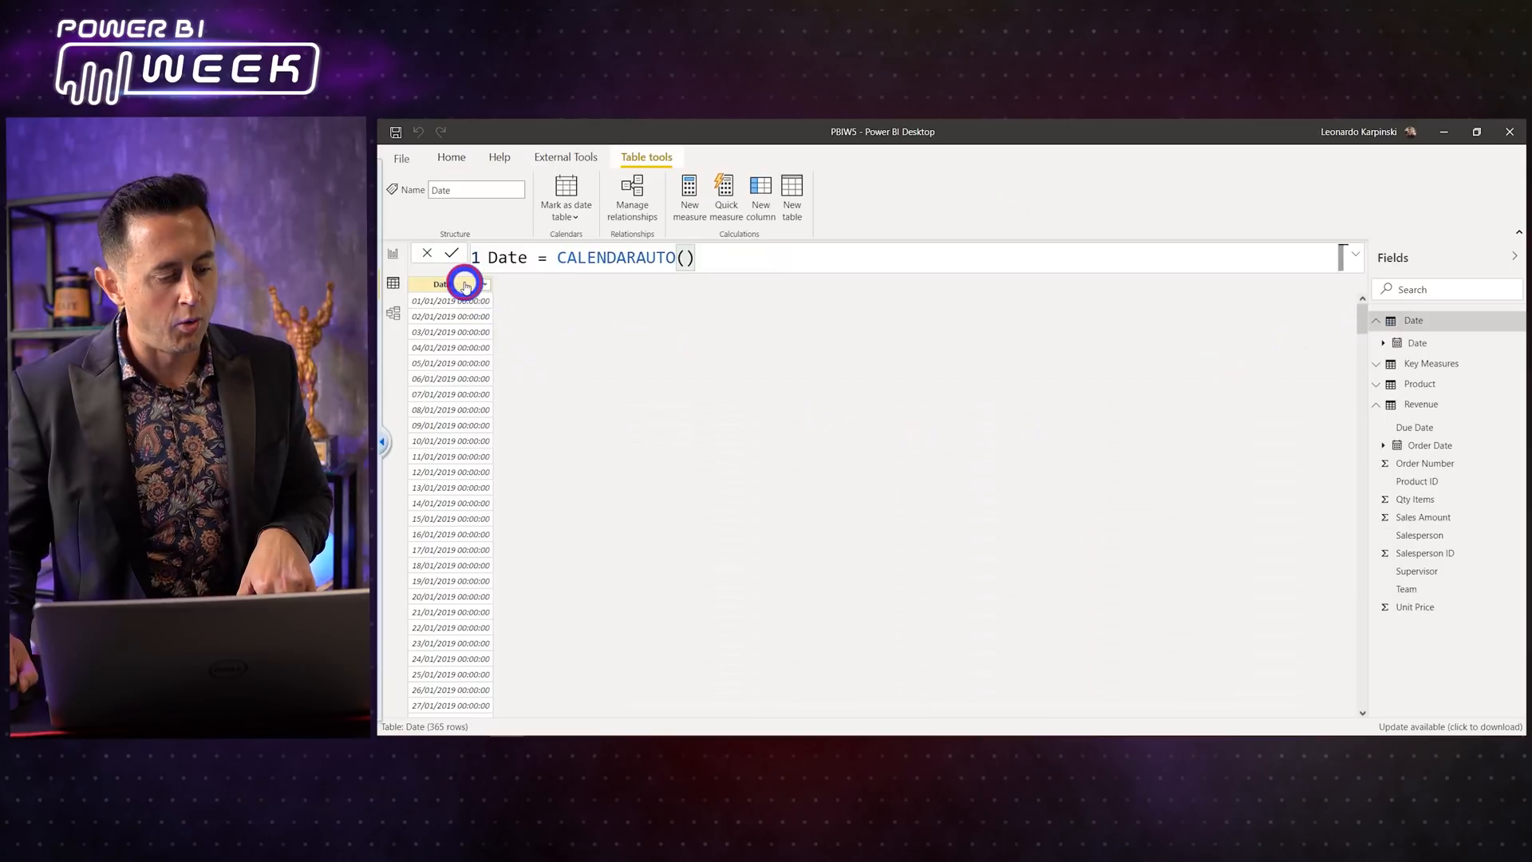
click(462, 284)
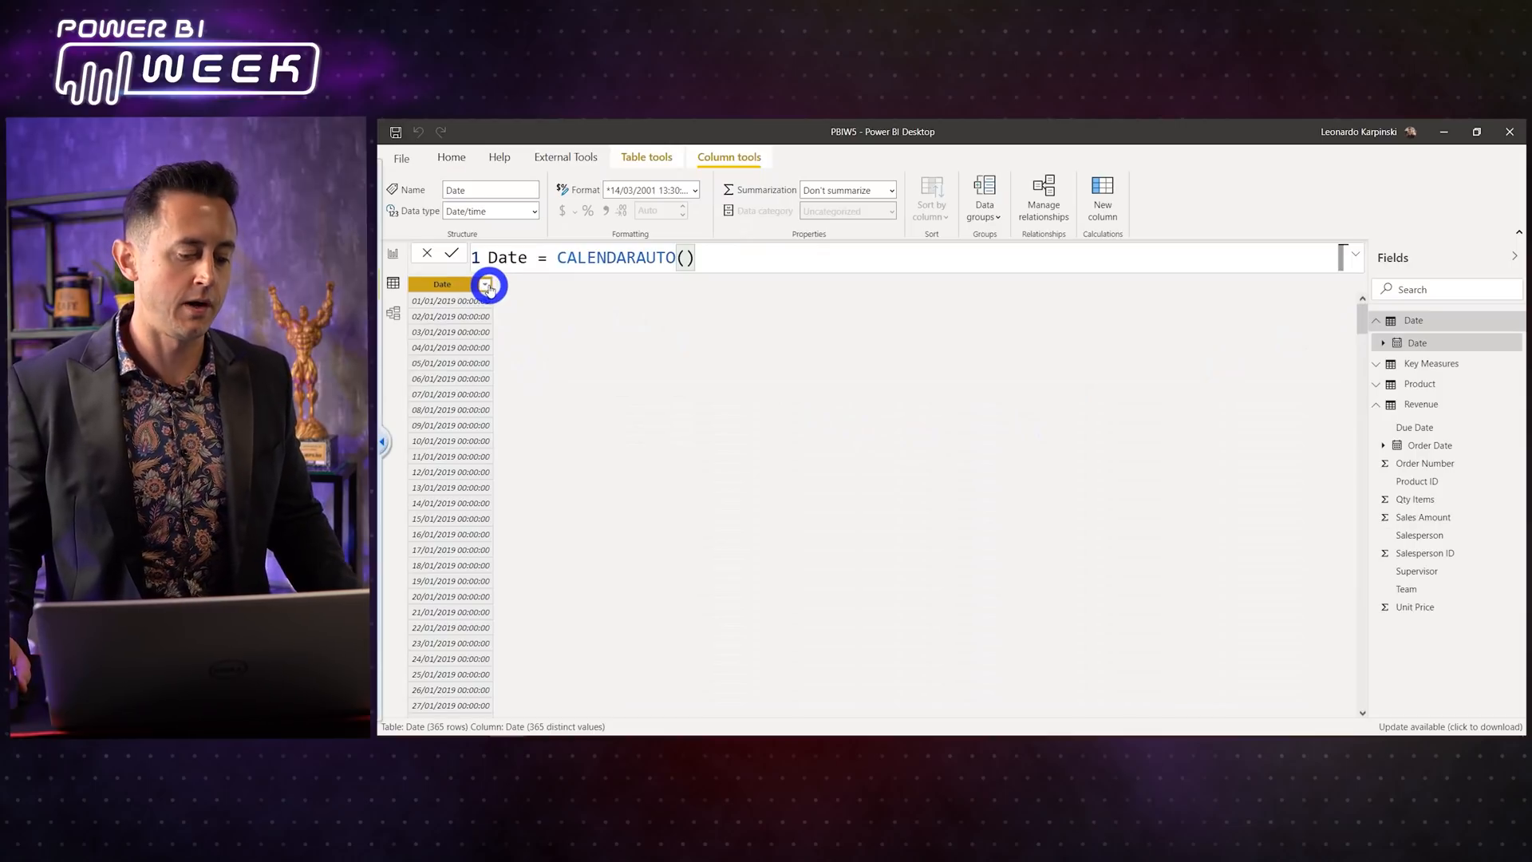
click(484, 285)
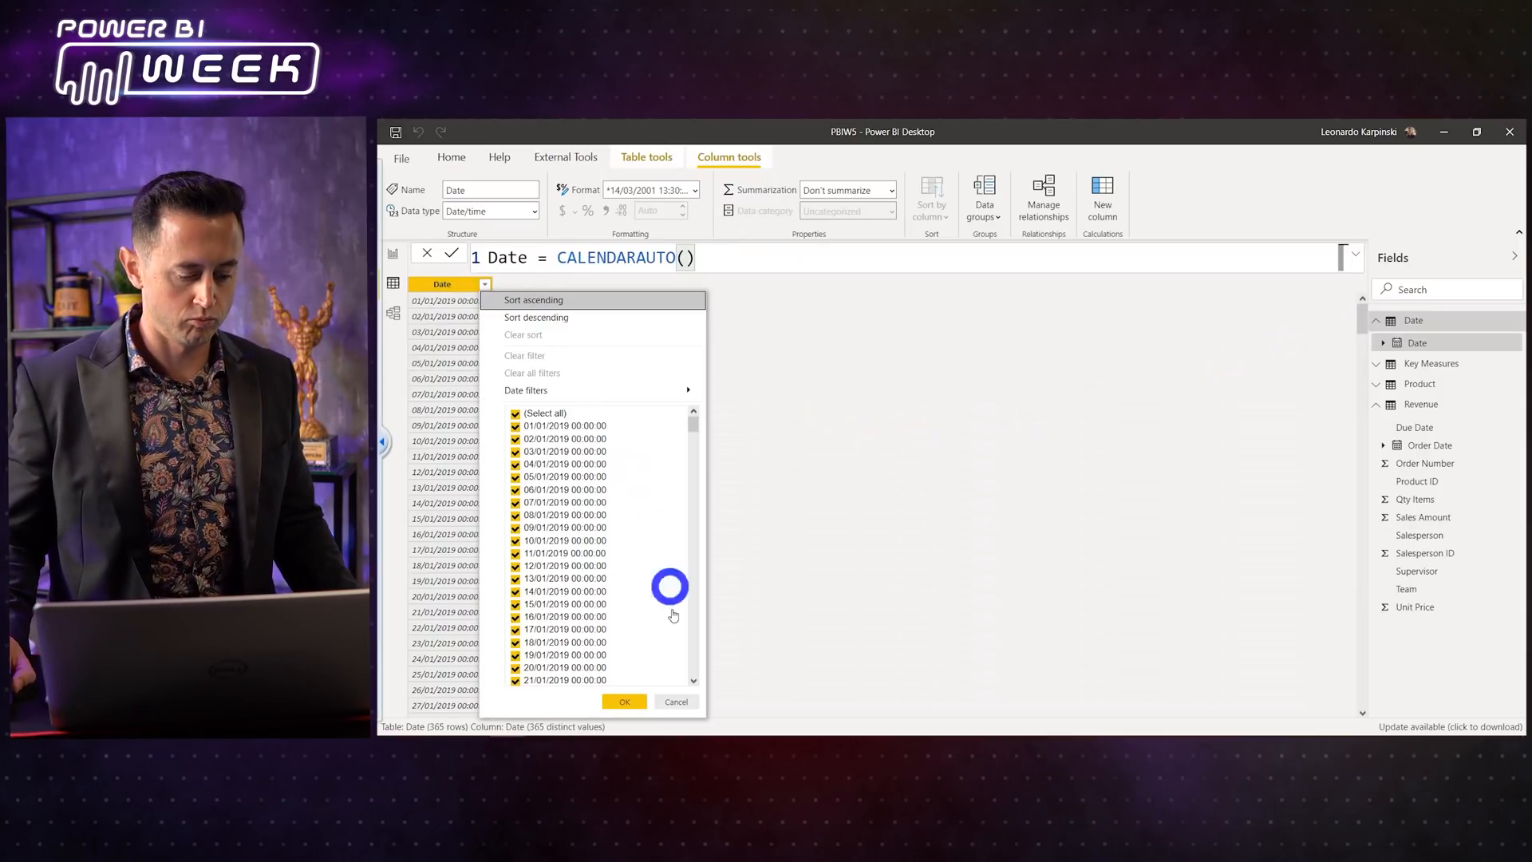
click(676, 702)
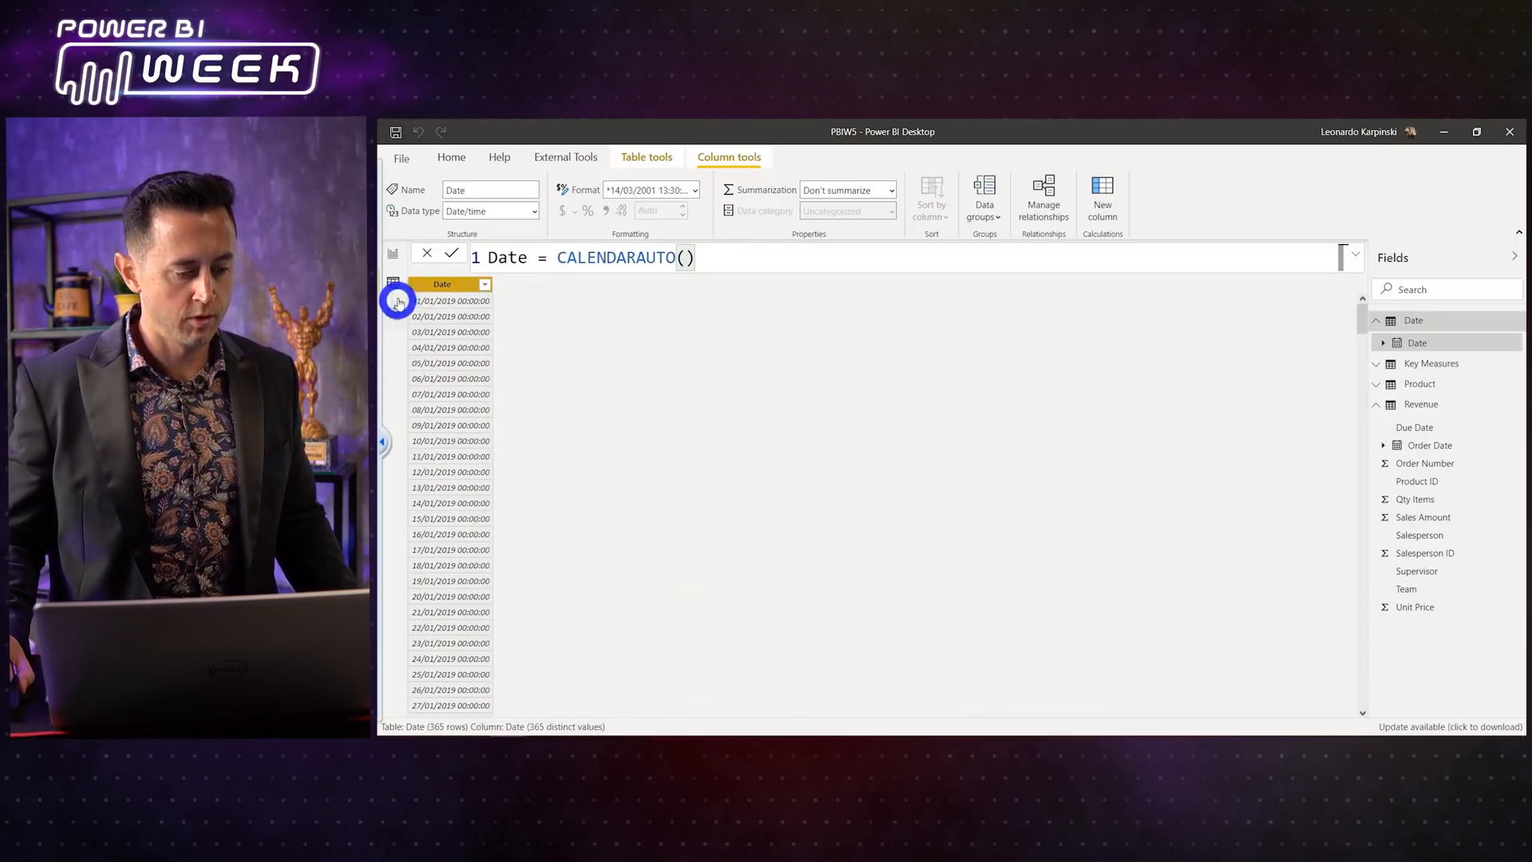
Step: Back in the report view, add an area chart below the Operational Revenue card and fit it to the blue panel's width
click(393, 254)
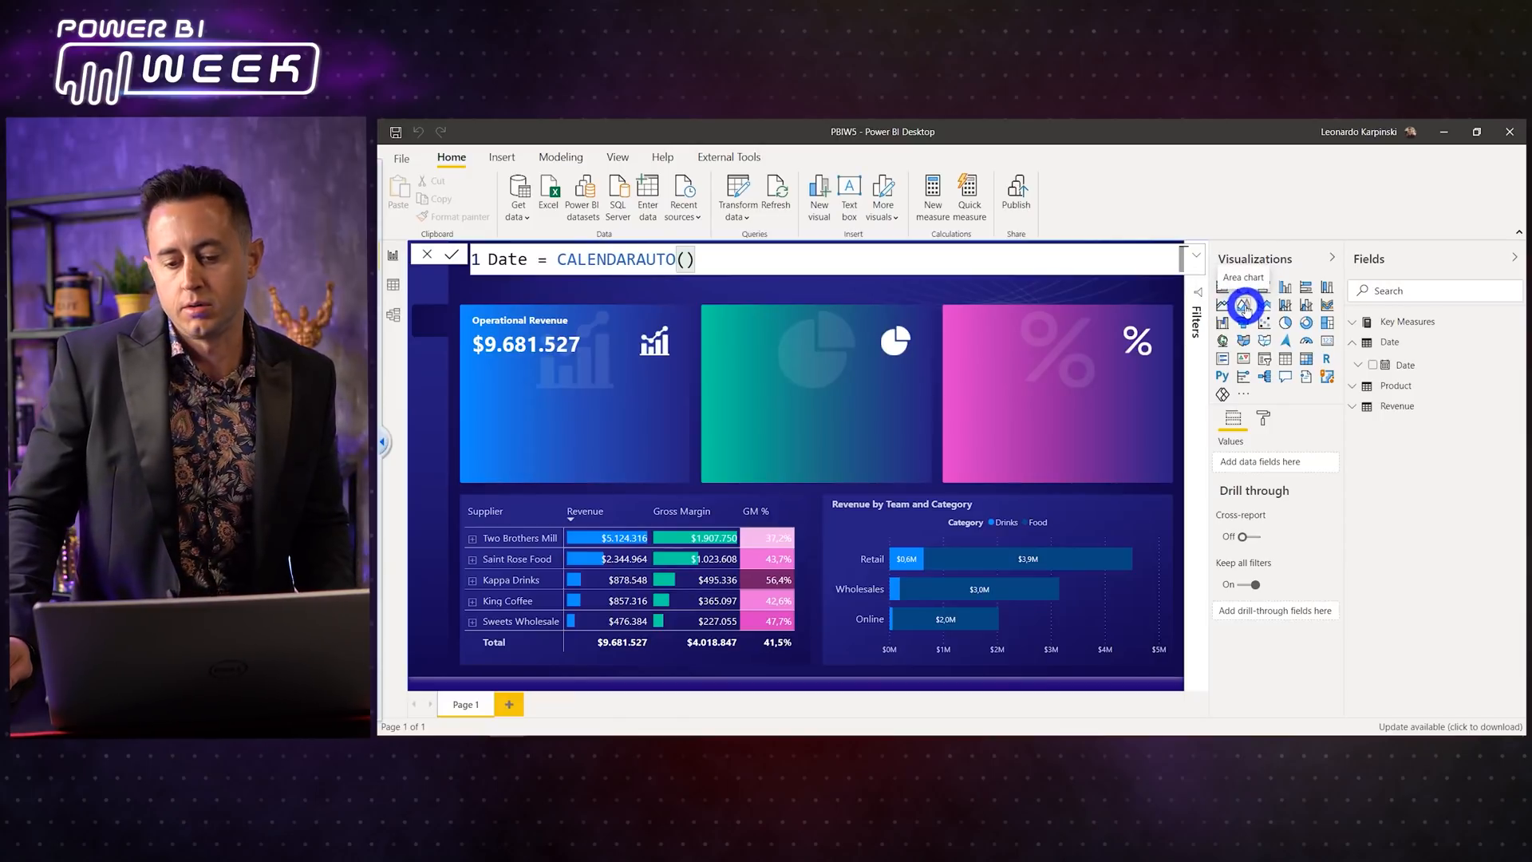
click(1245, 304)
drag(573, 427, 565, 407)
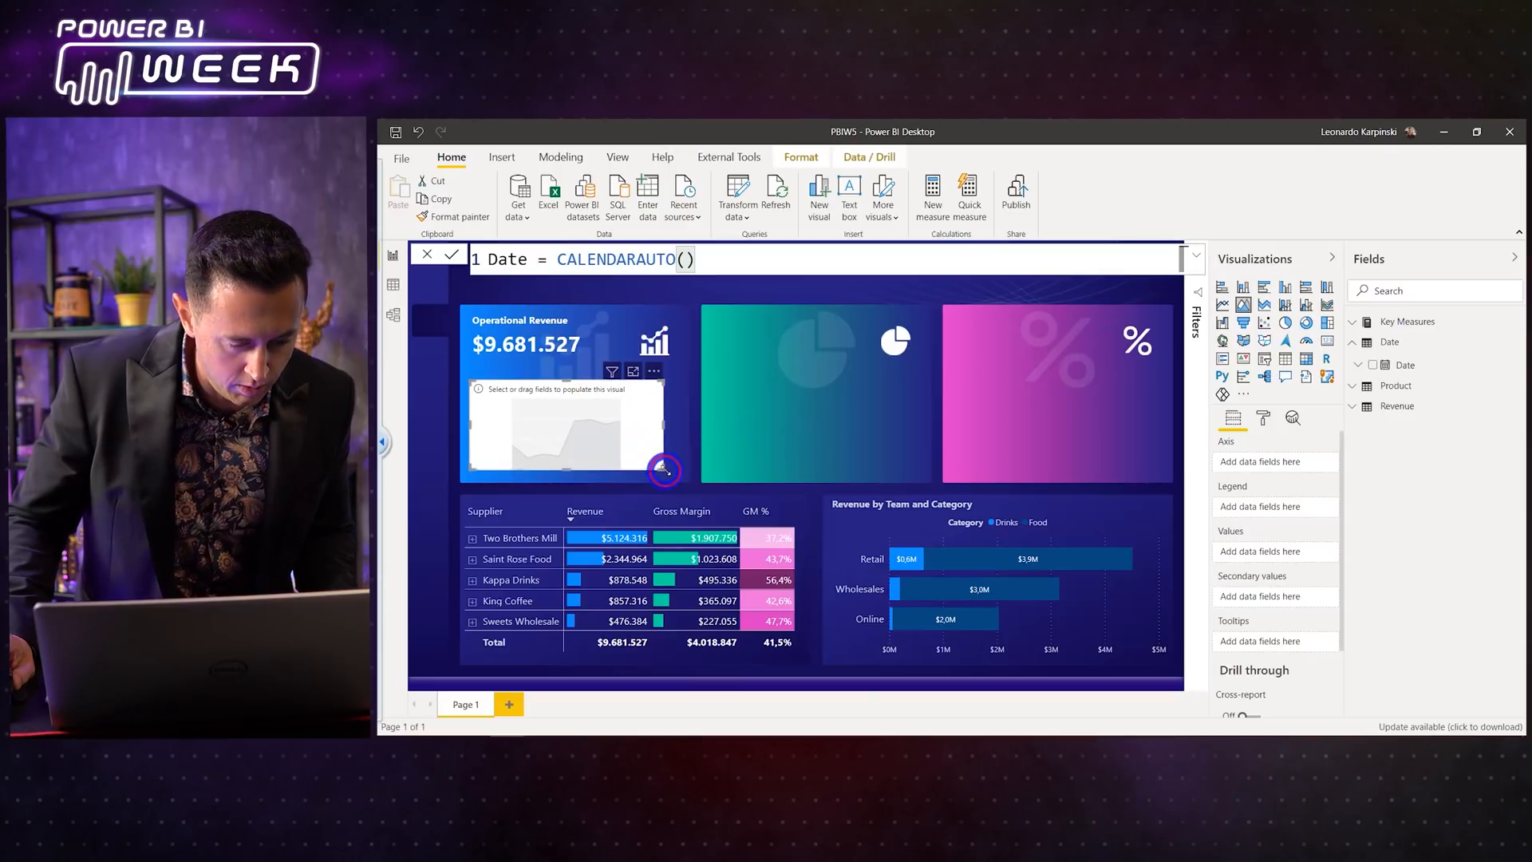
drag(664, 470, 685, 480)
drag(482, 423, 472, 426)
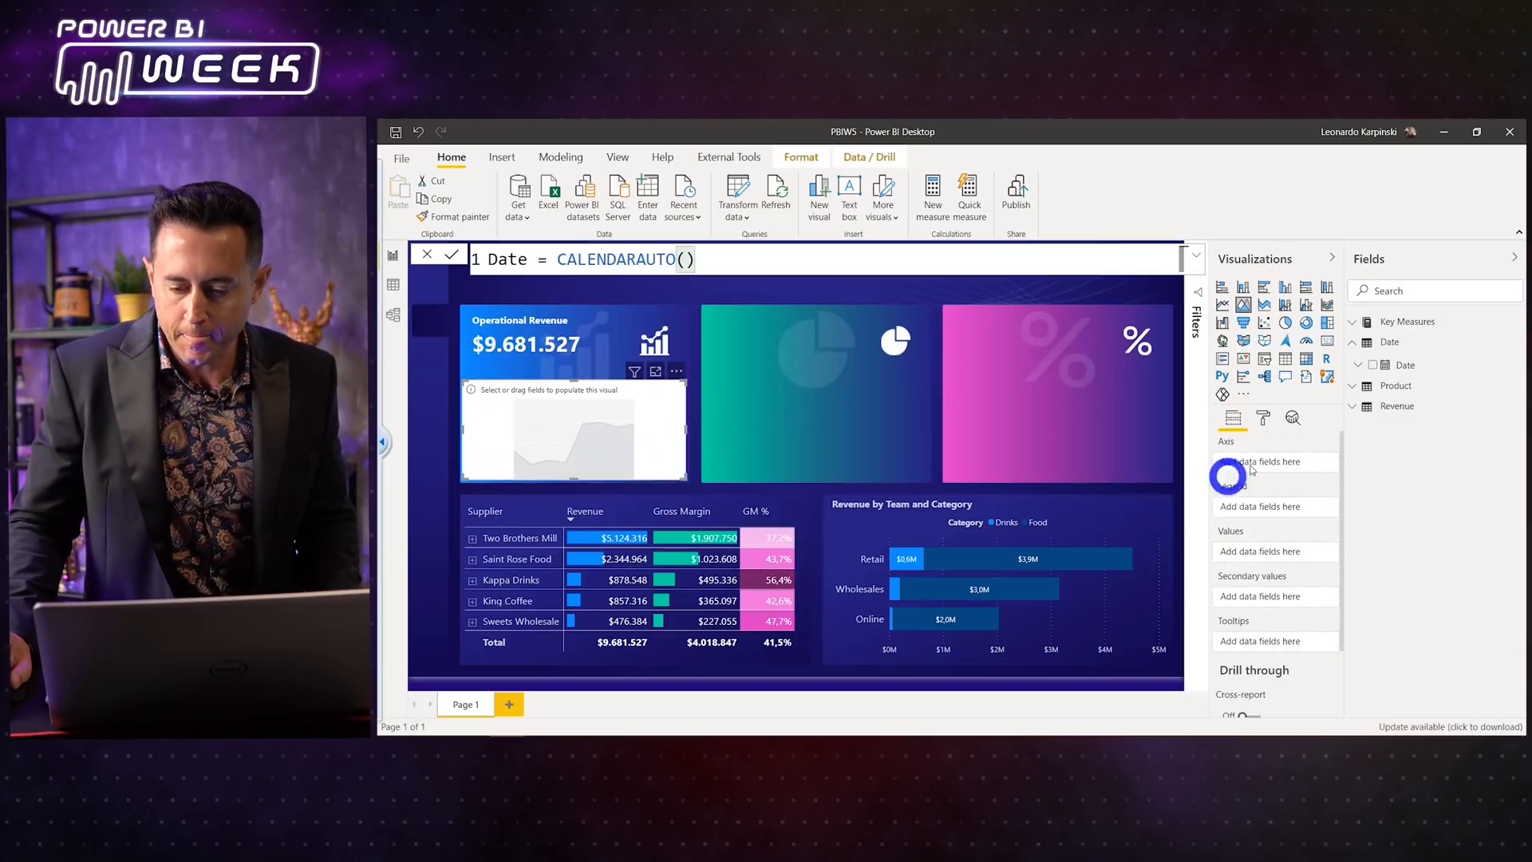
Step: Plot the Revenue measure by Date in the area chart, removing the Year and Quarter levels from the axis
drag(1406, 364, 1261, 463)
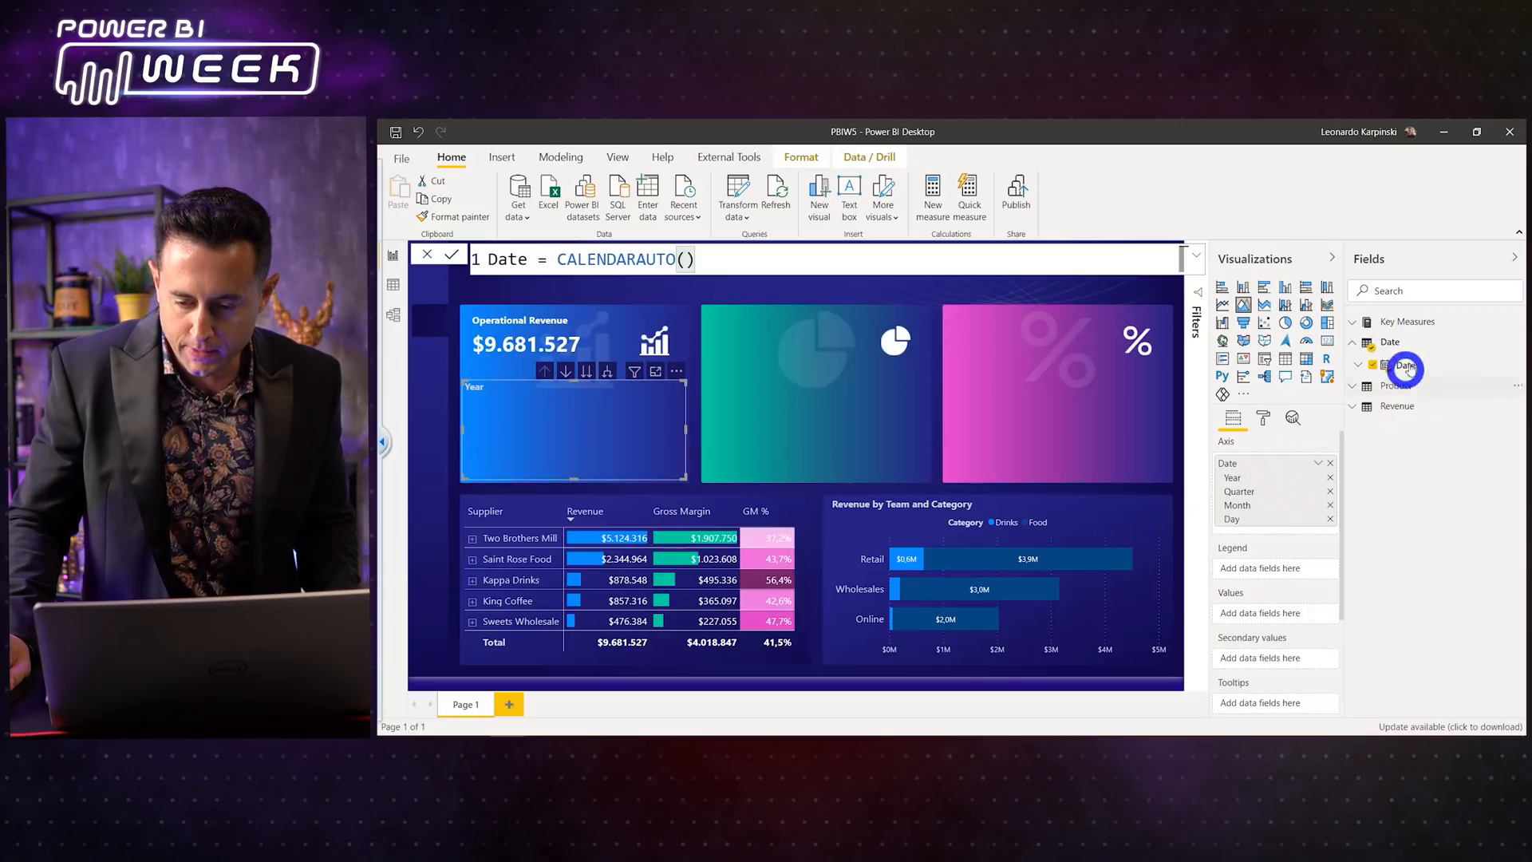
click(1404, 322)
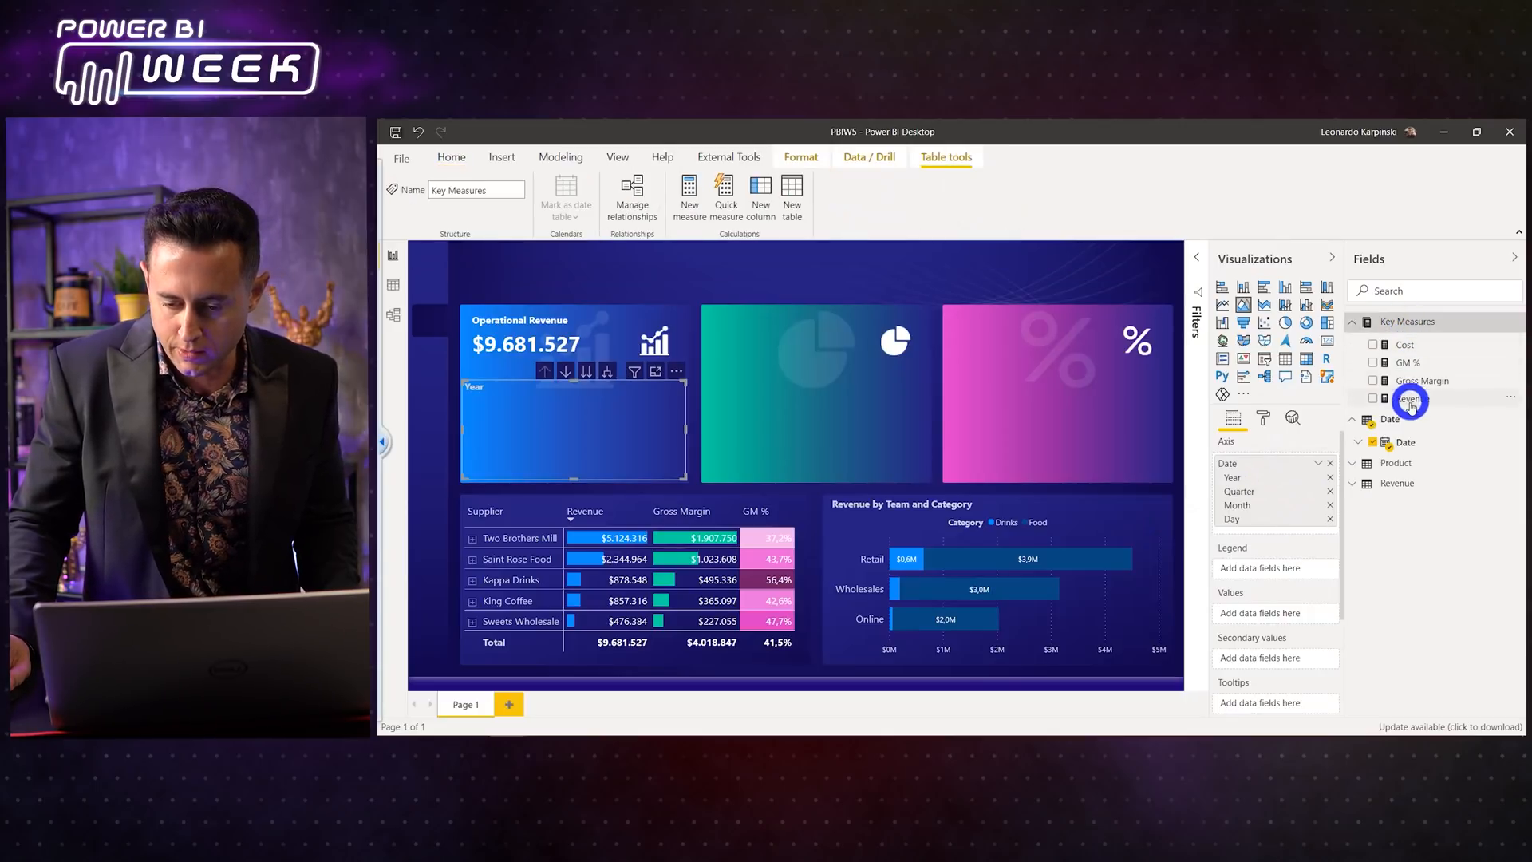
drag(1417, 403, 1257, 619)
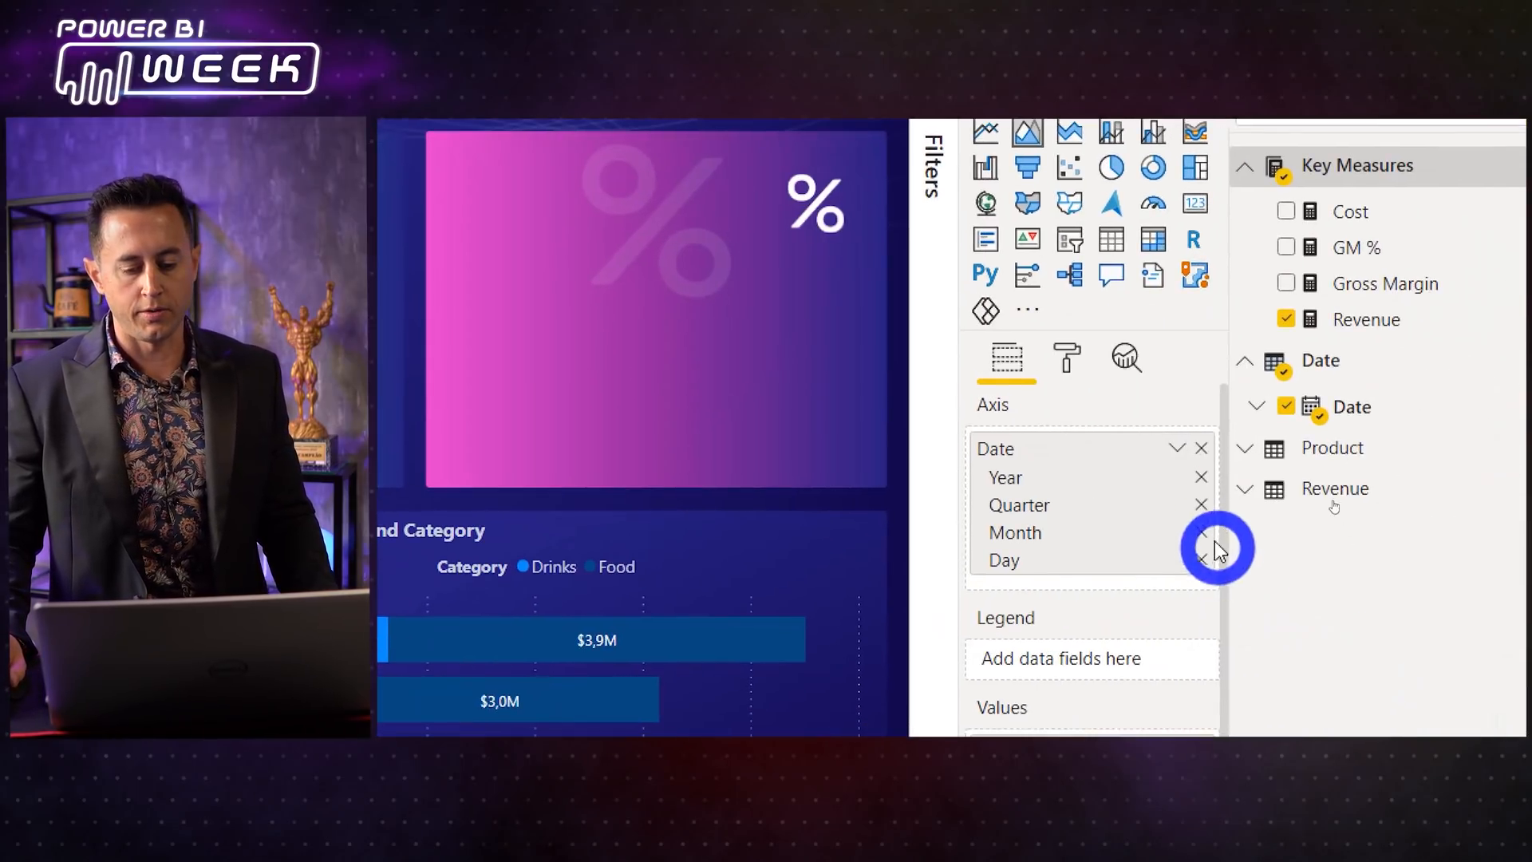
click(1203, 477)
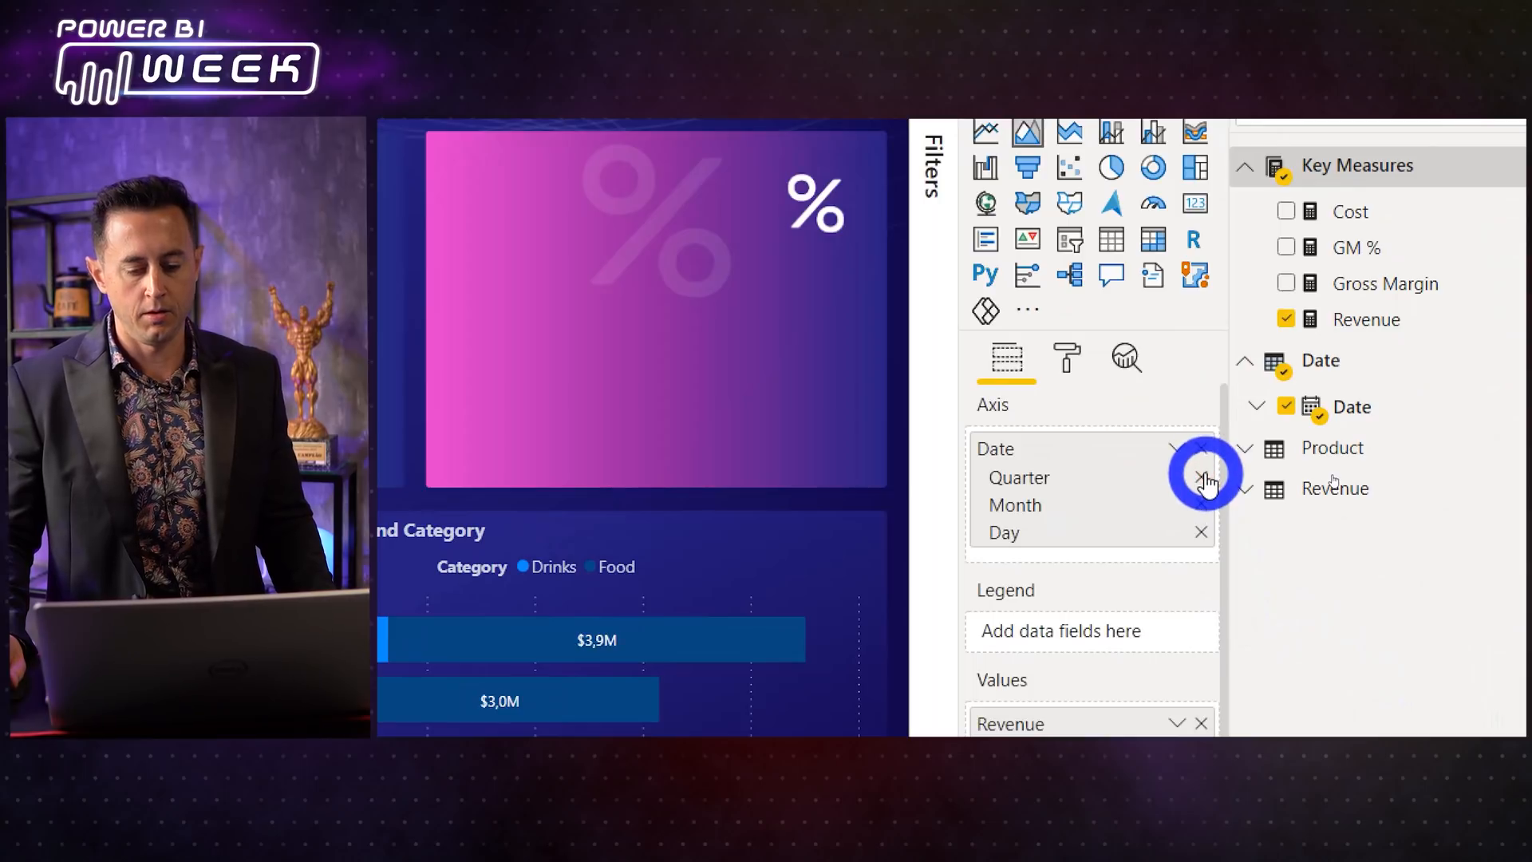
click(1203, 477)
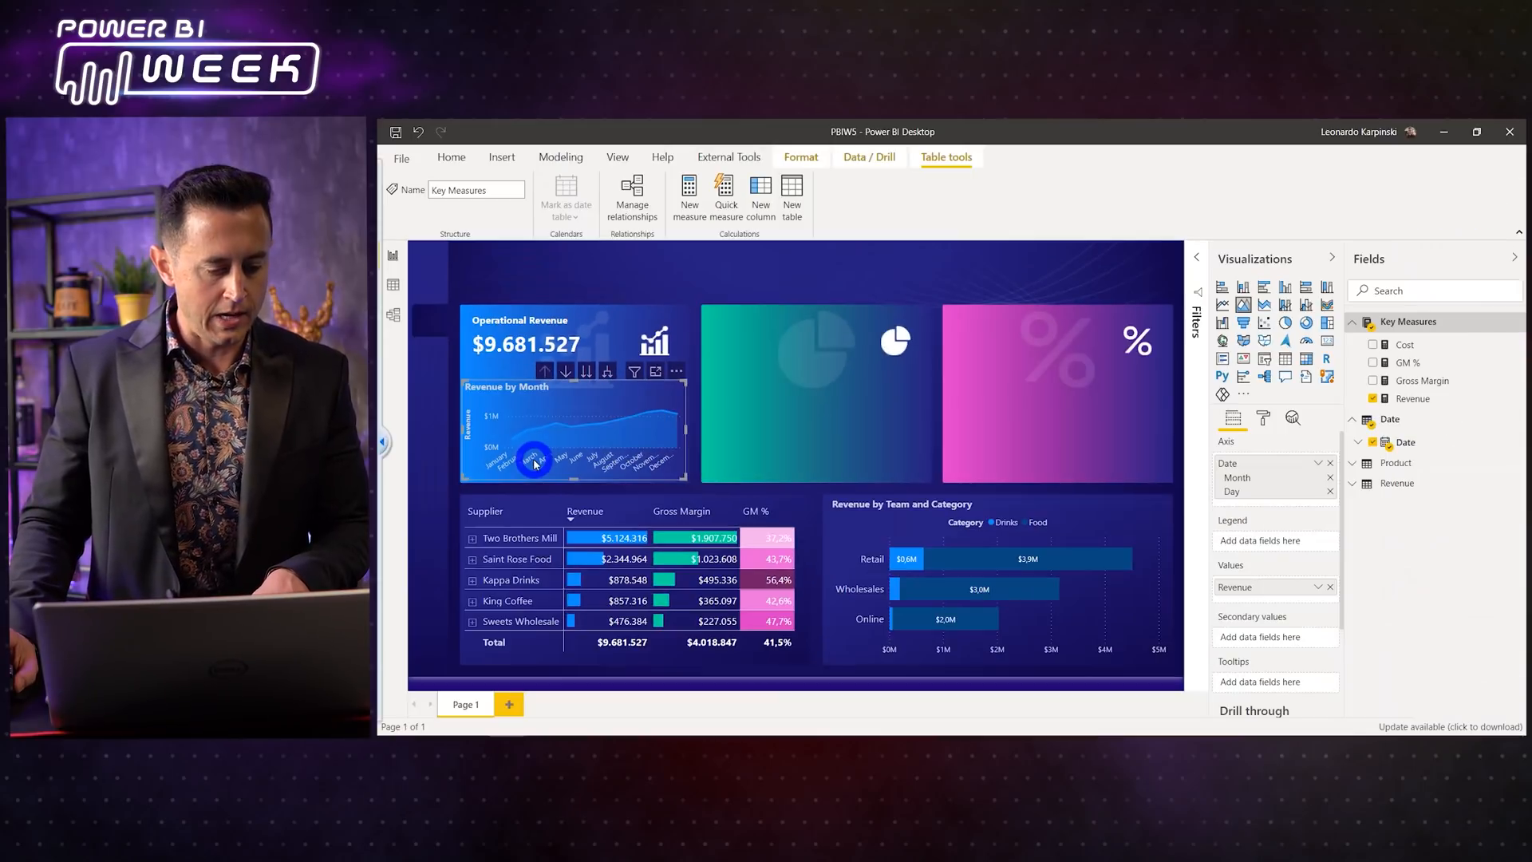
mouse_move(522, 435)
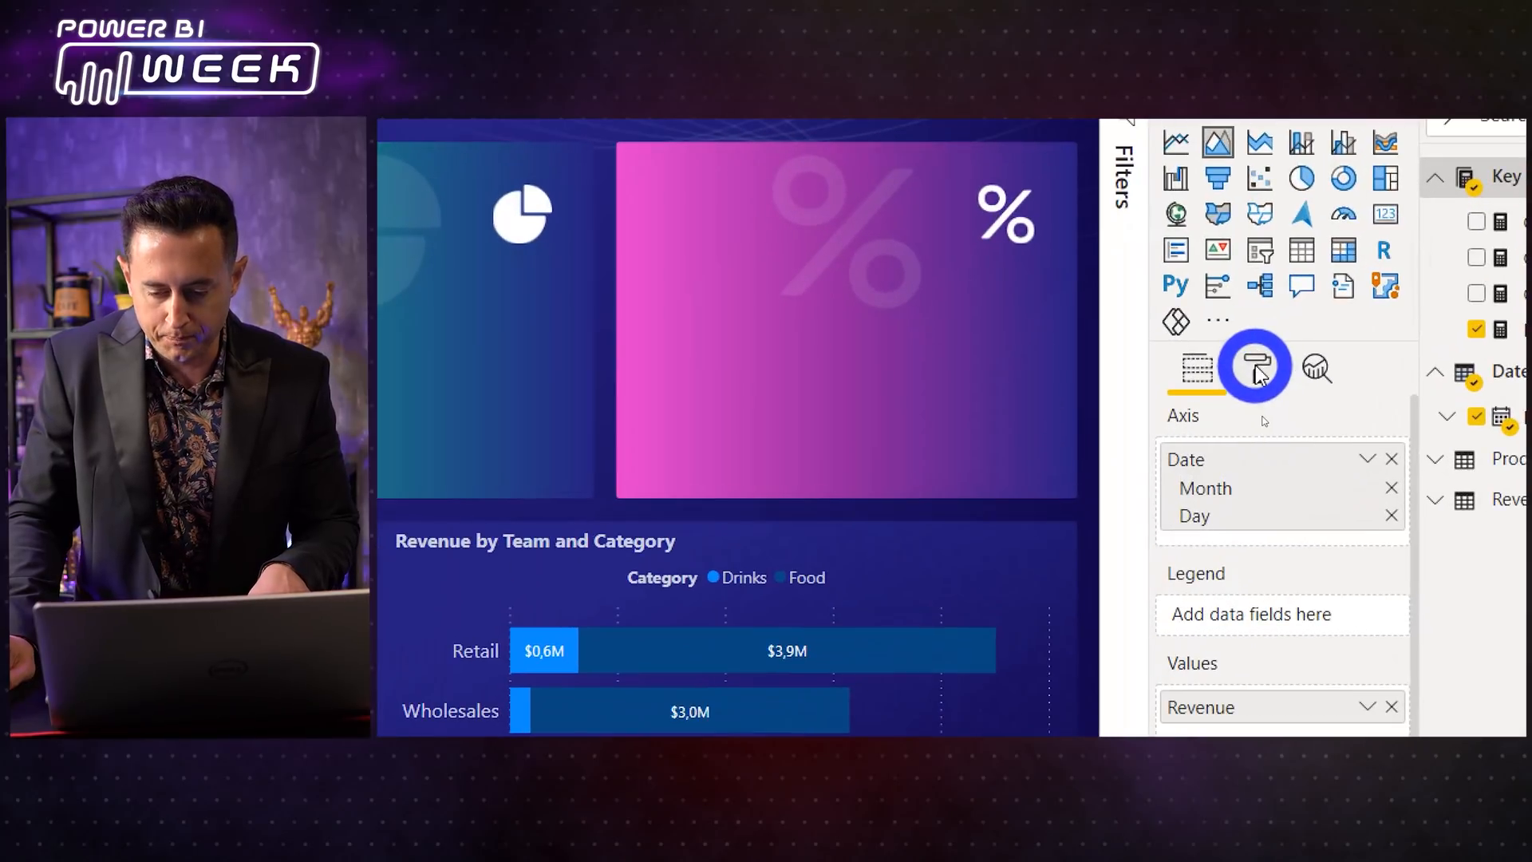
Step: Turn off the Y axis and the title of the monthly revenue area chart
click(1257, 369)
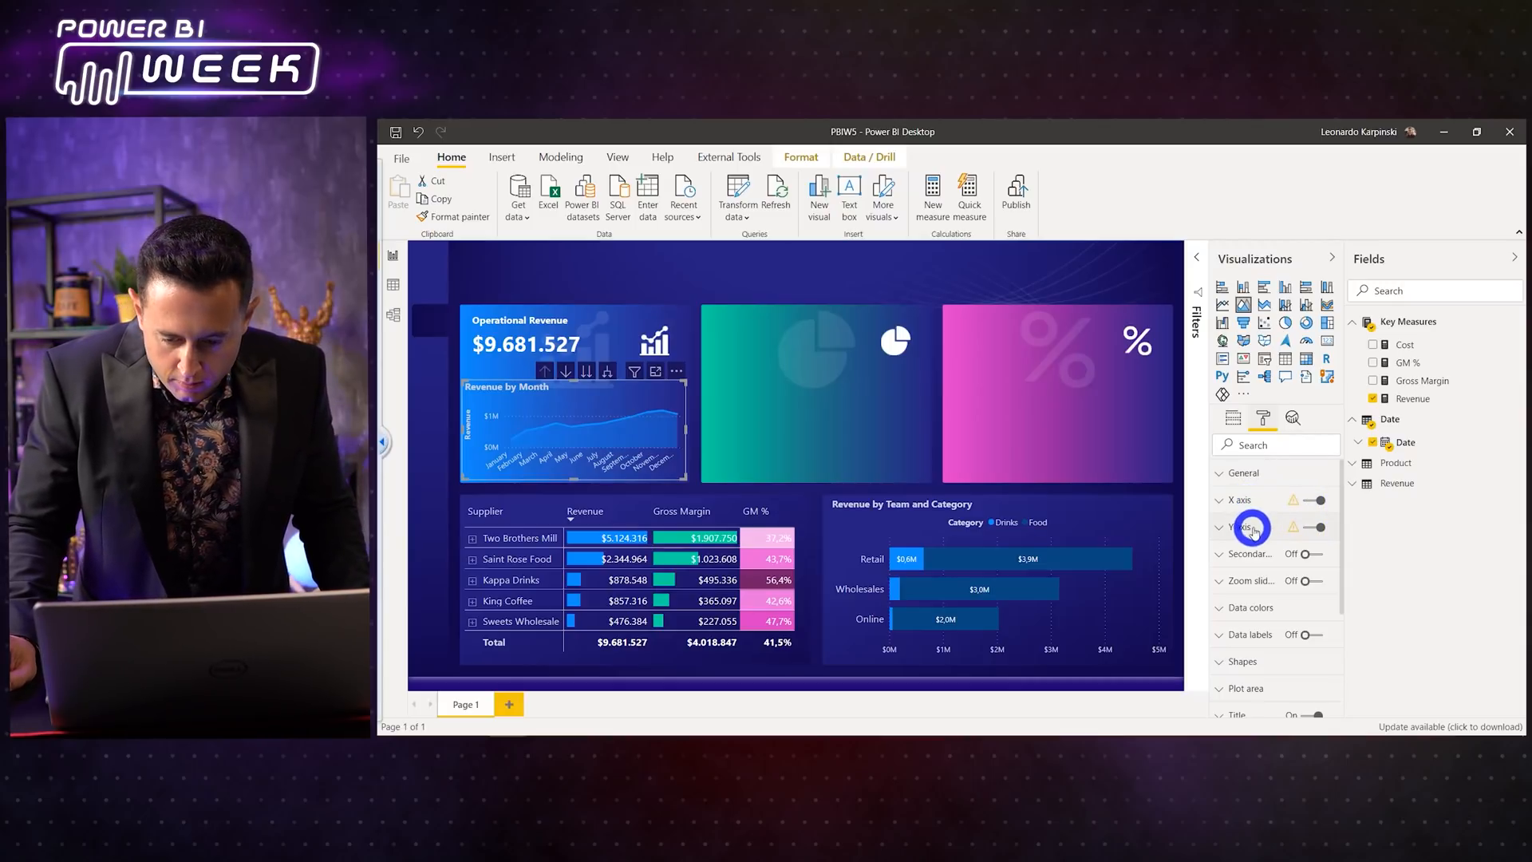
click(1314, 528)
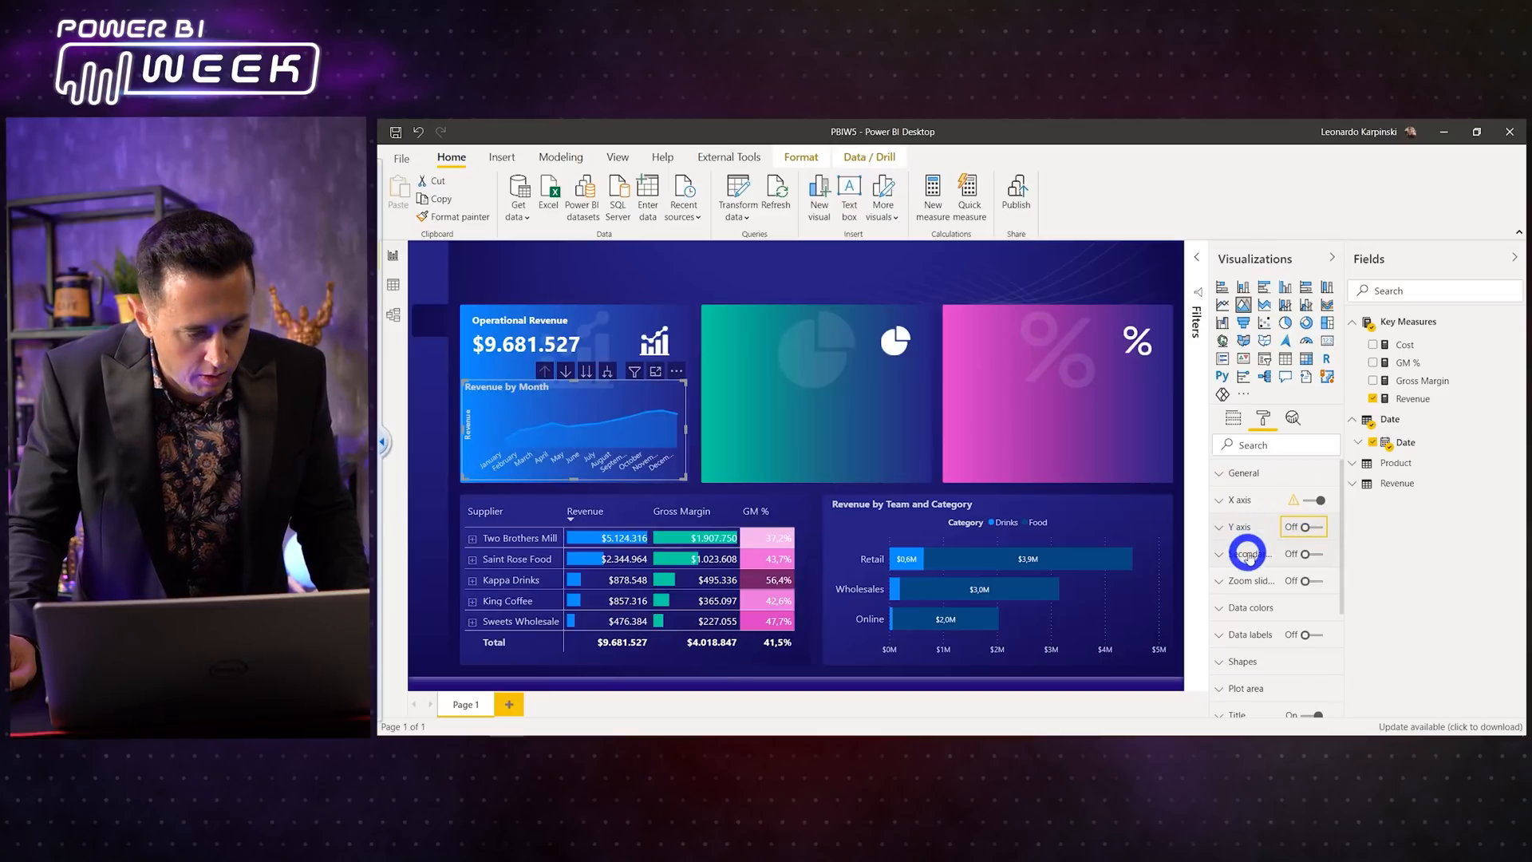
scroll(1261, 606, down, 2)
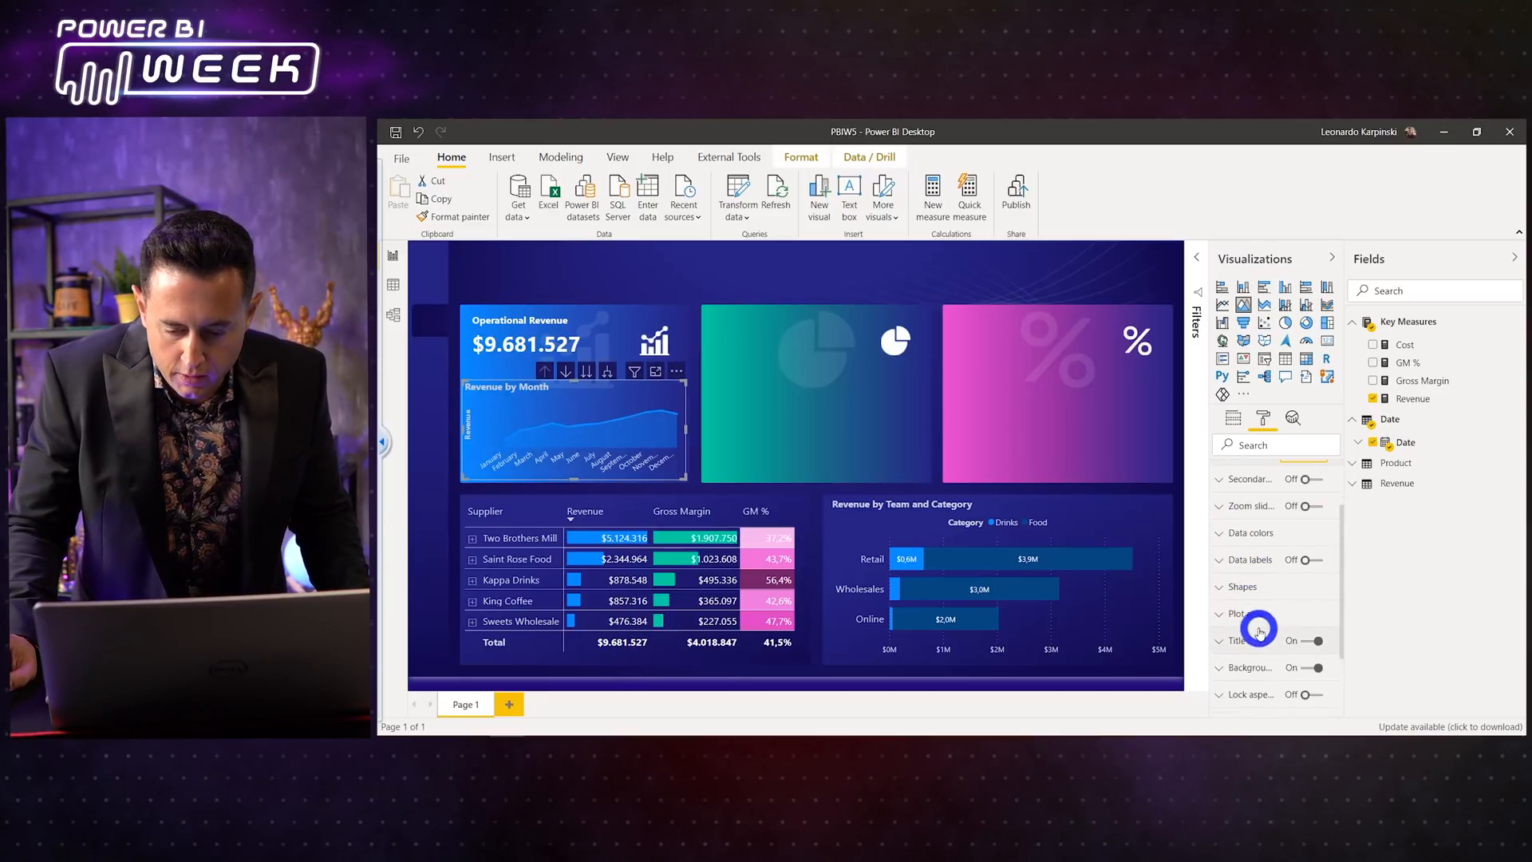
click(1307, 641)
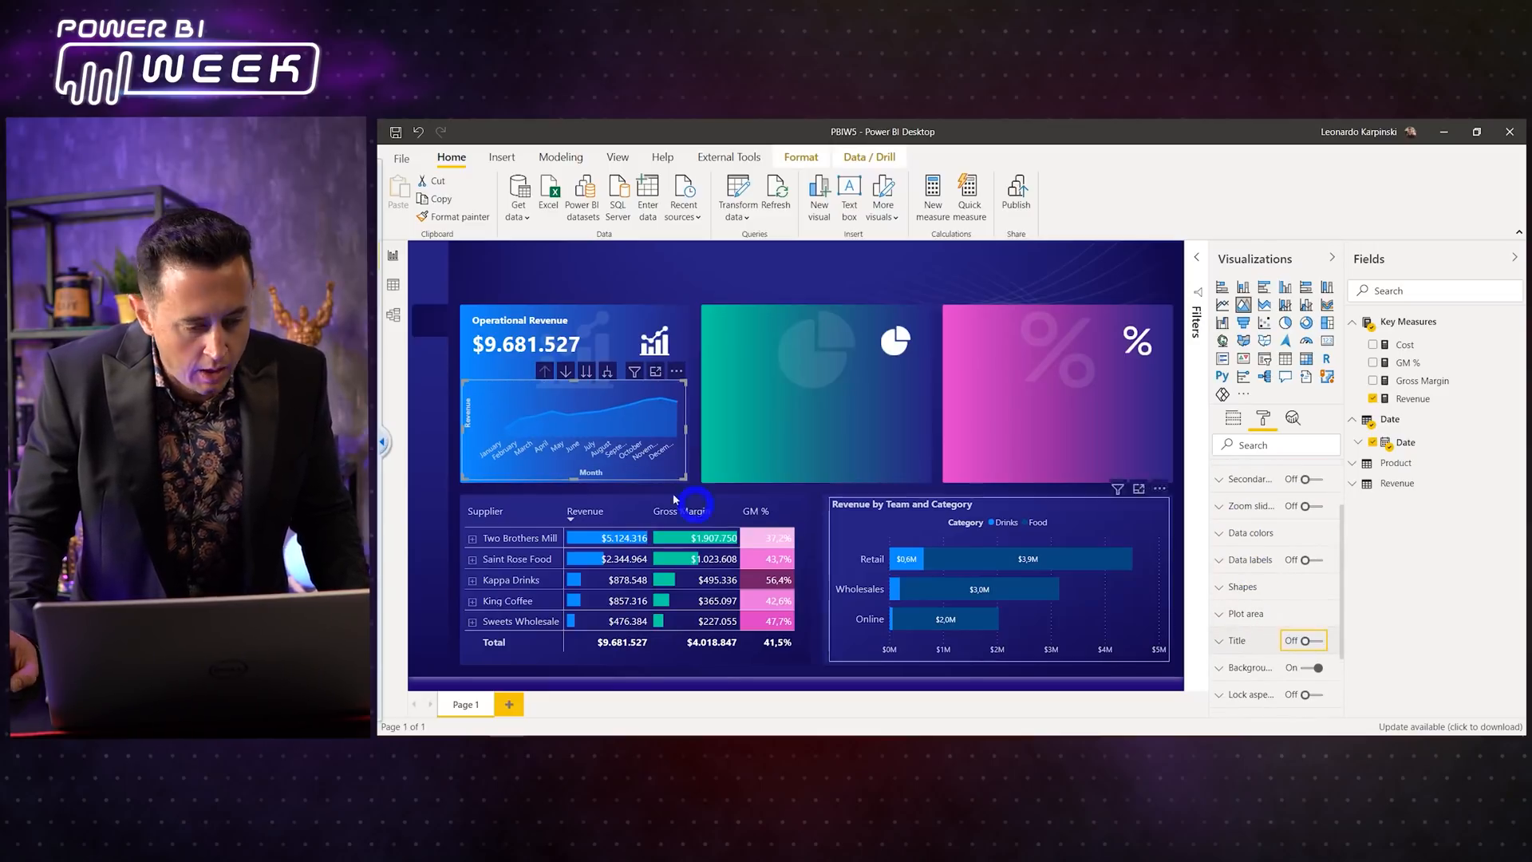
click(505, 435)
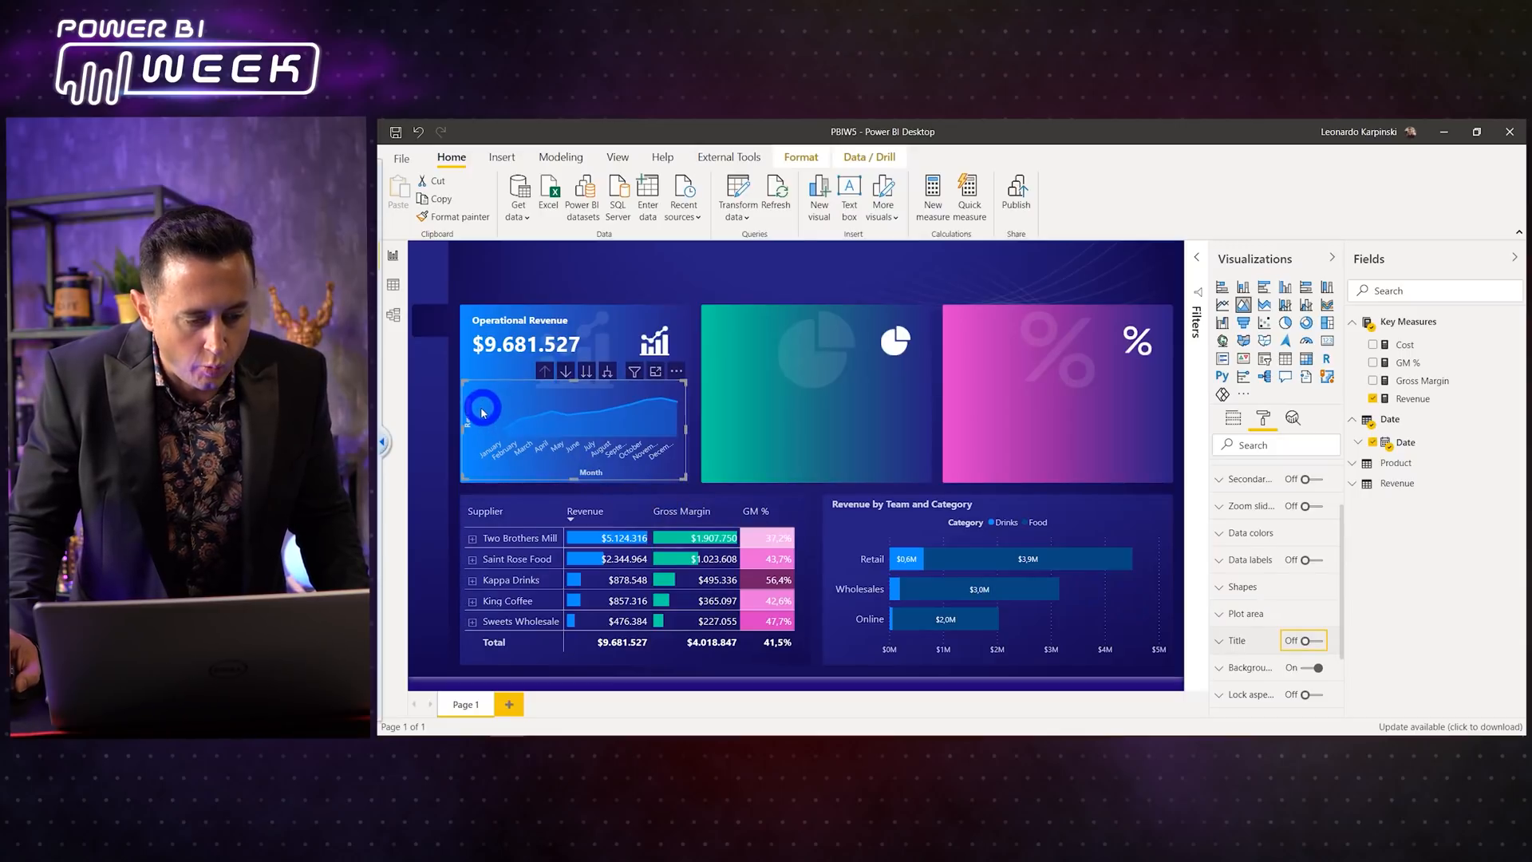
Step: Turn off the X axis title of the monthly revenue area chart
click(1252, 509)
scroll(1272, 530, up, 2)
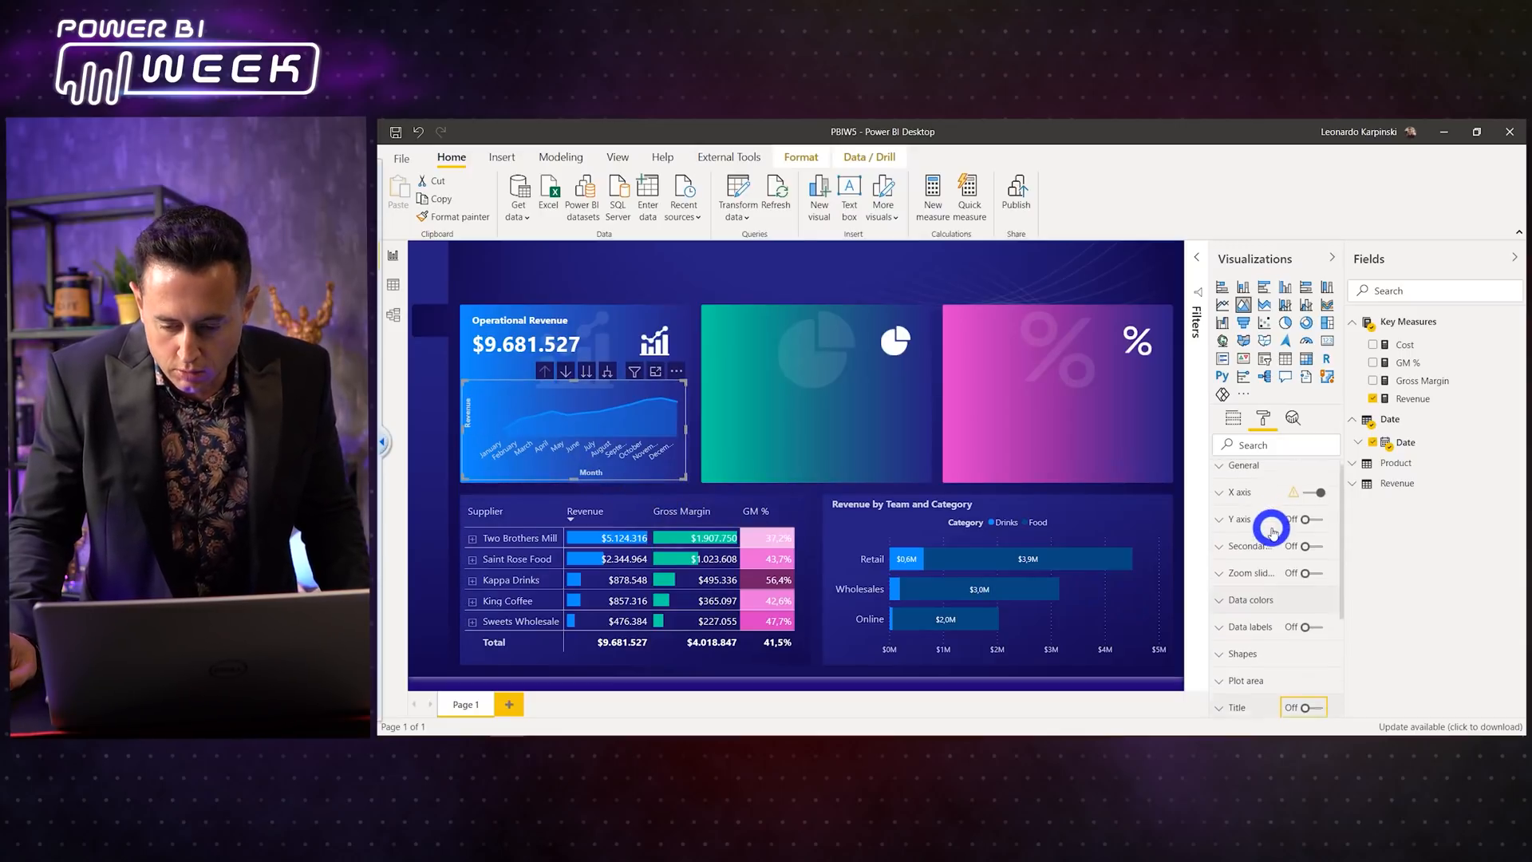
click(1240, 501)
scroll(1258, 528, down, 5)
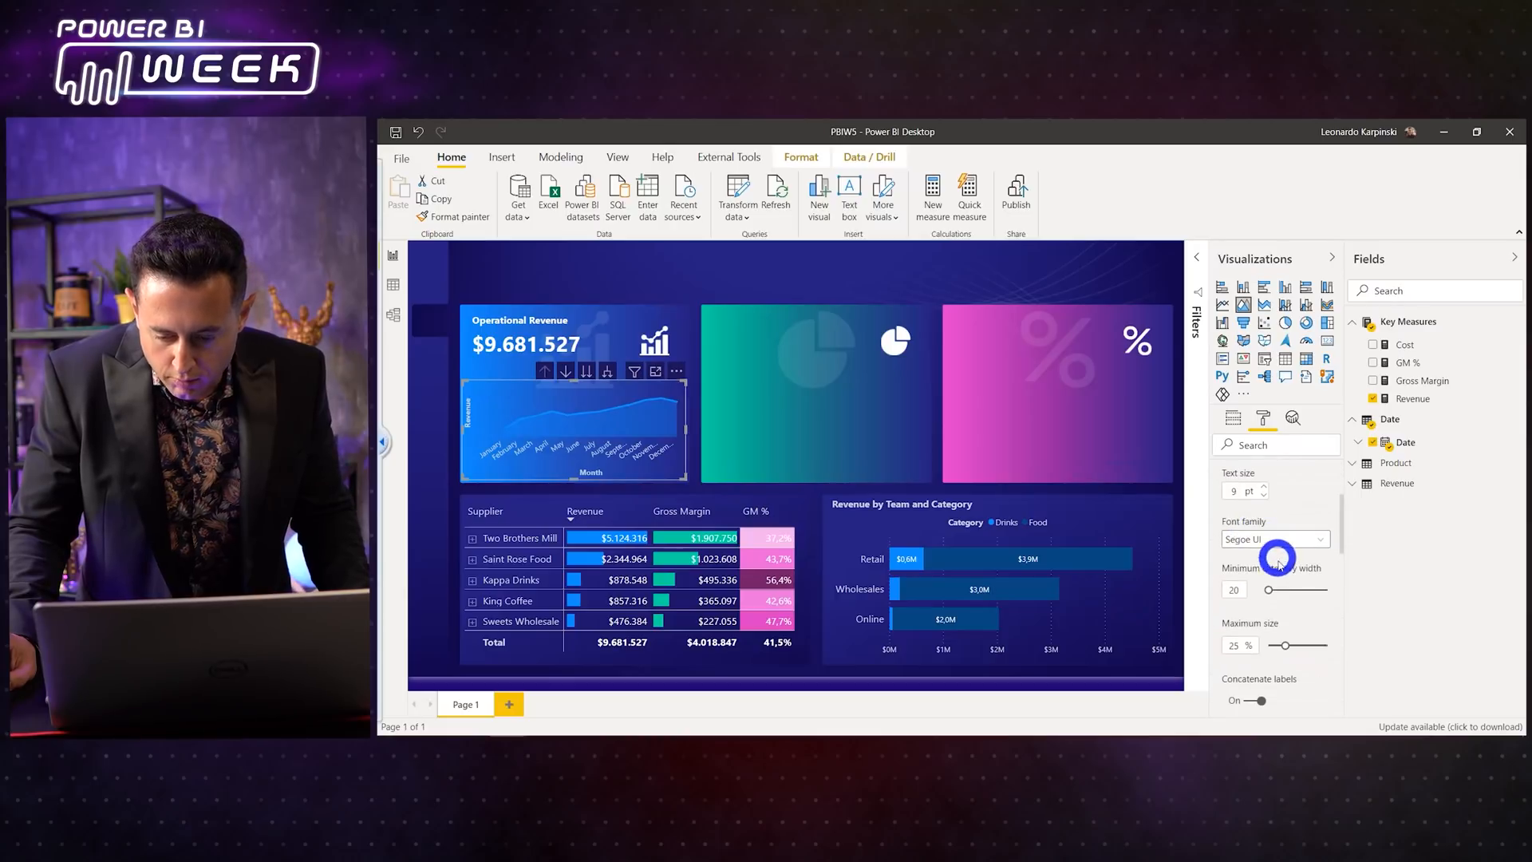
click(1259, 604)
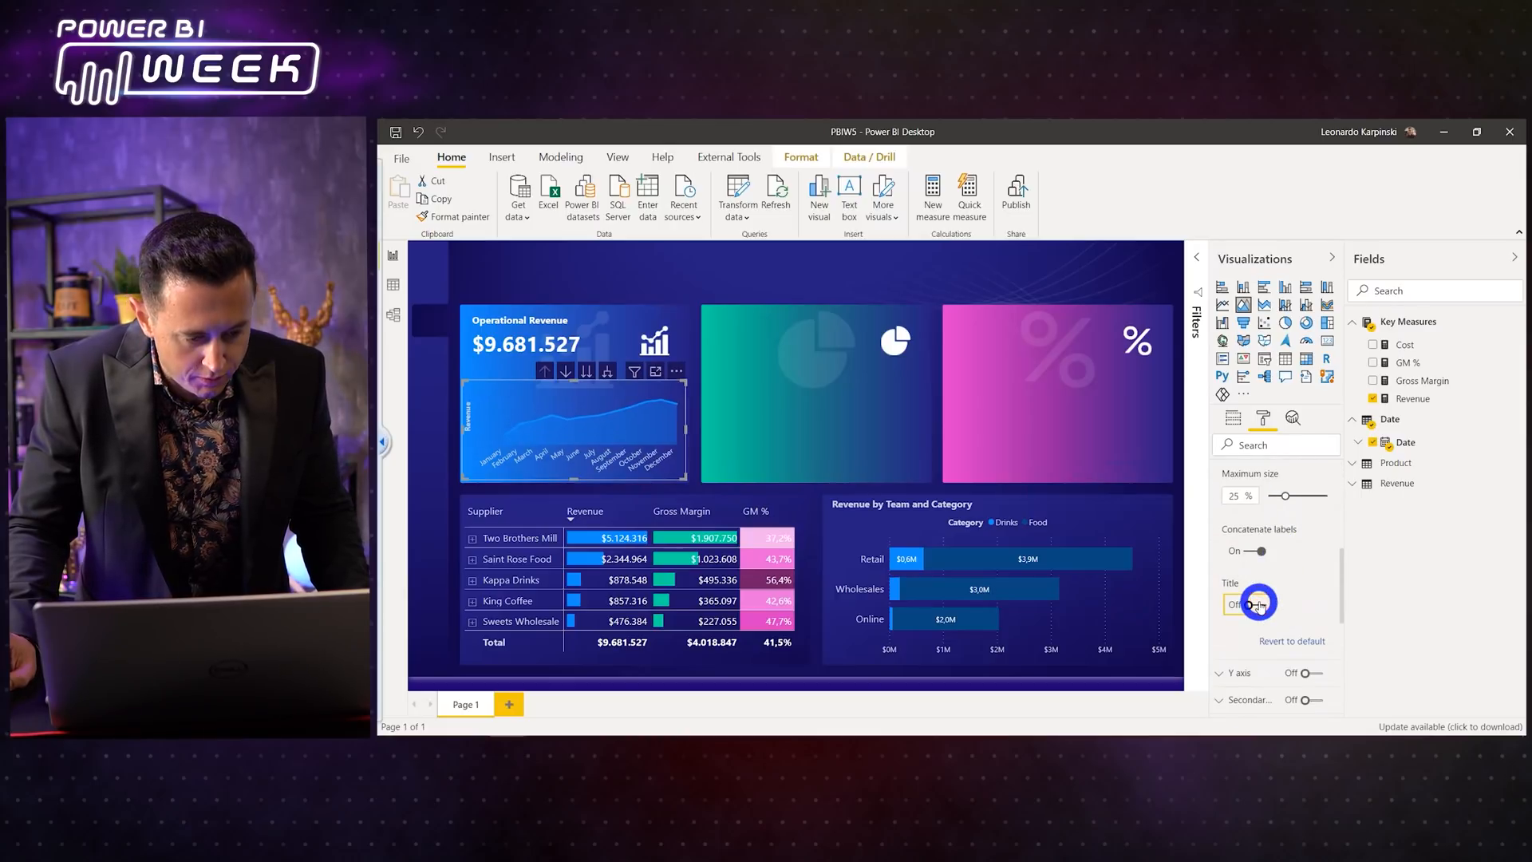
Step: Turn off the Y axis title of the revenue area chart and deselect the chart
scroll(1265, 591, down, 2)
click(1232, 524)
scroll(1277, 621, down, 4)
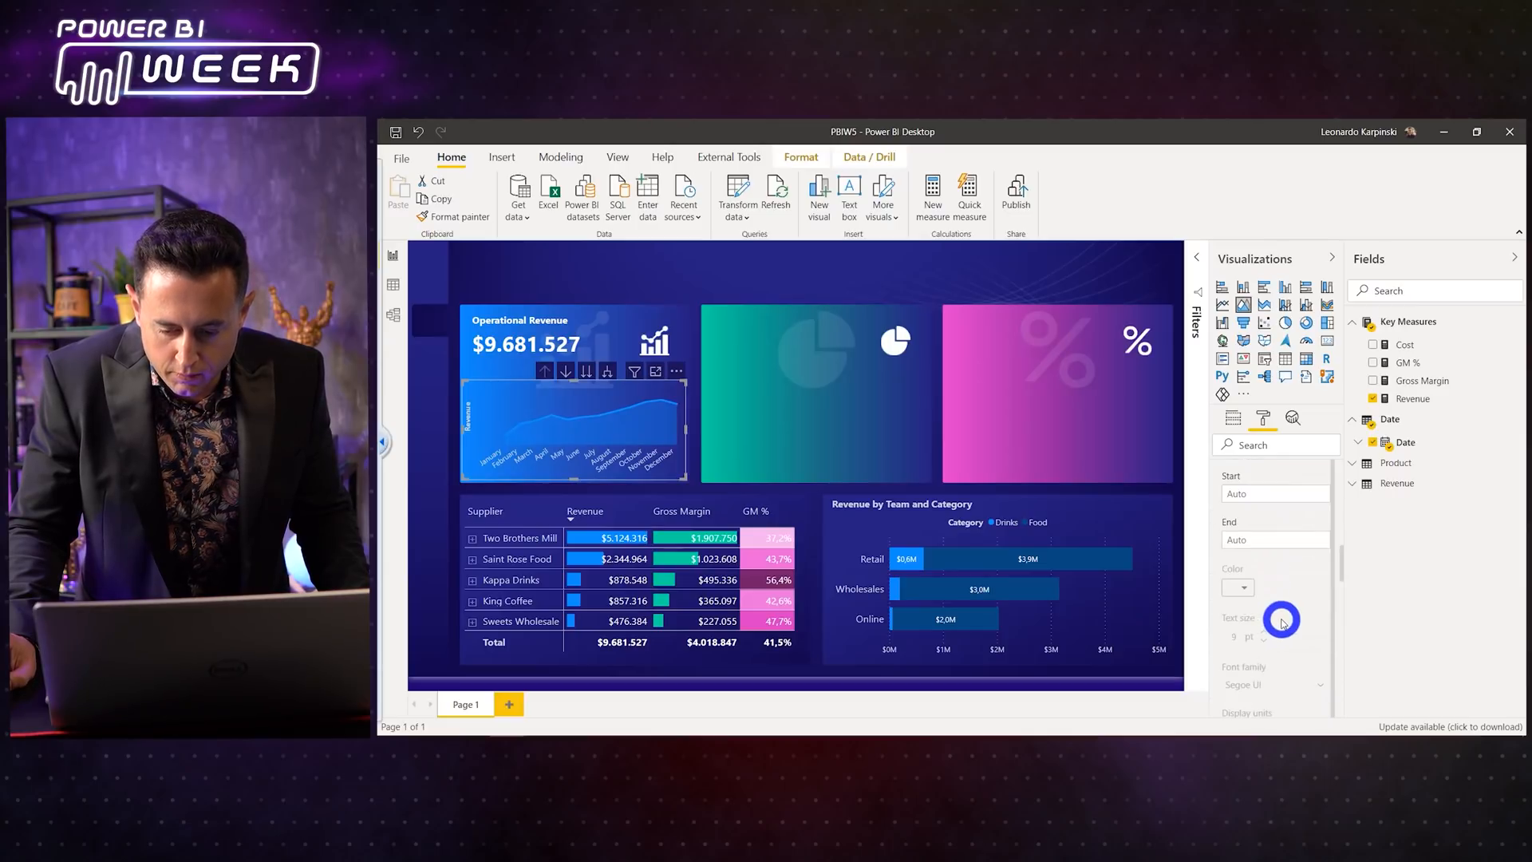
click(1255, 607)
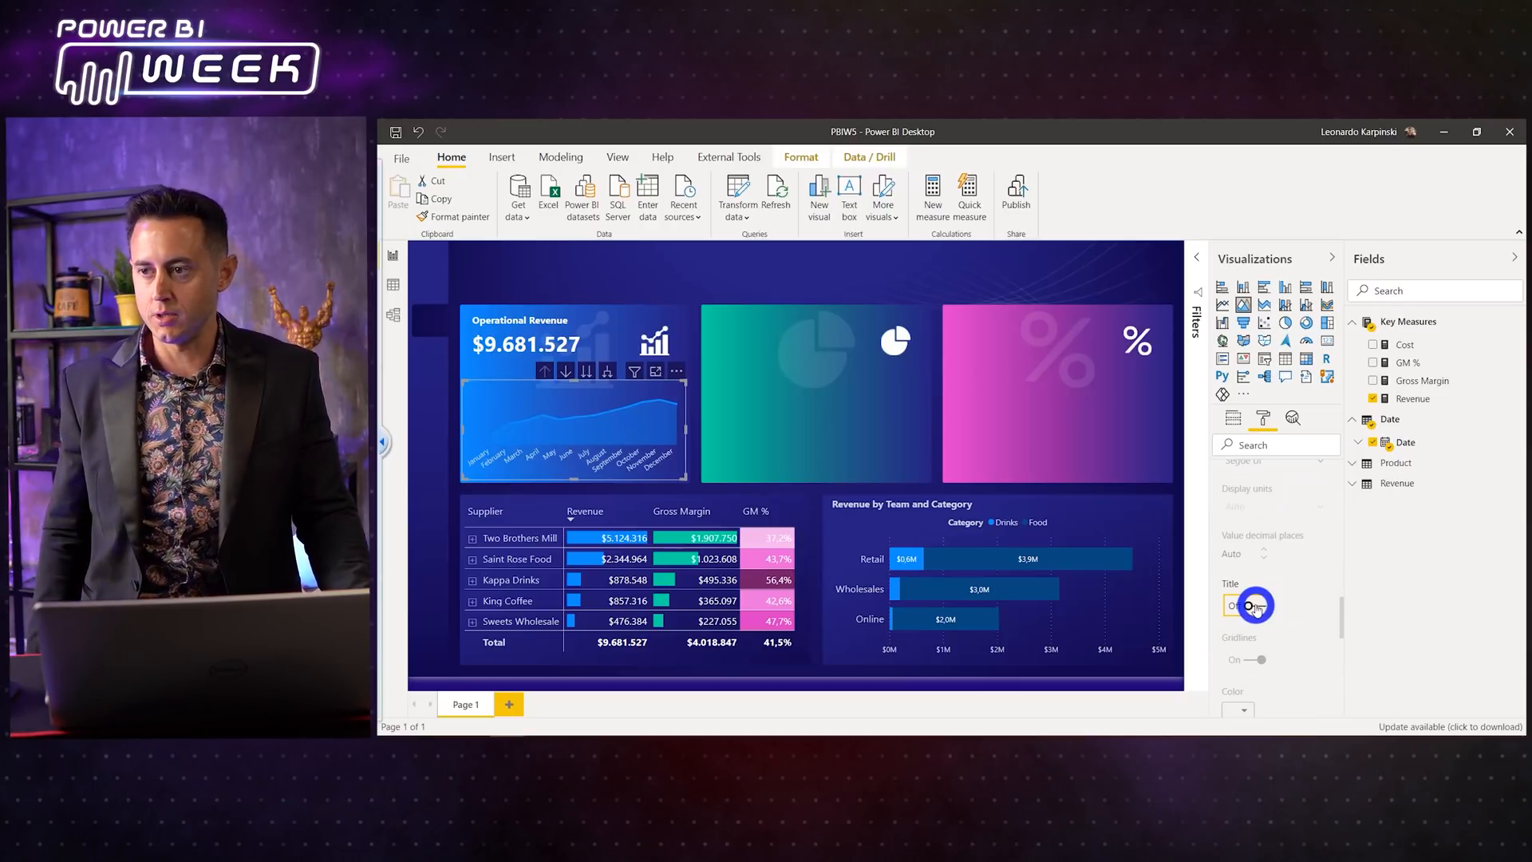
click(921, 281)
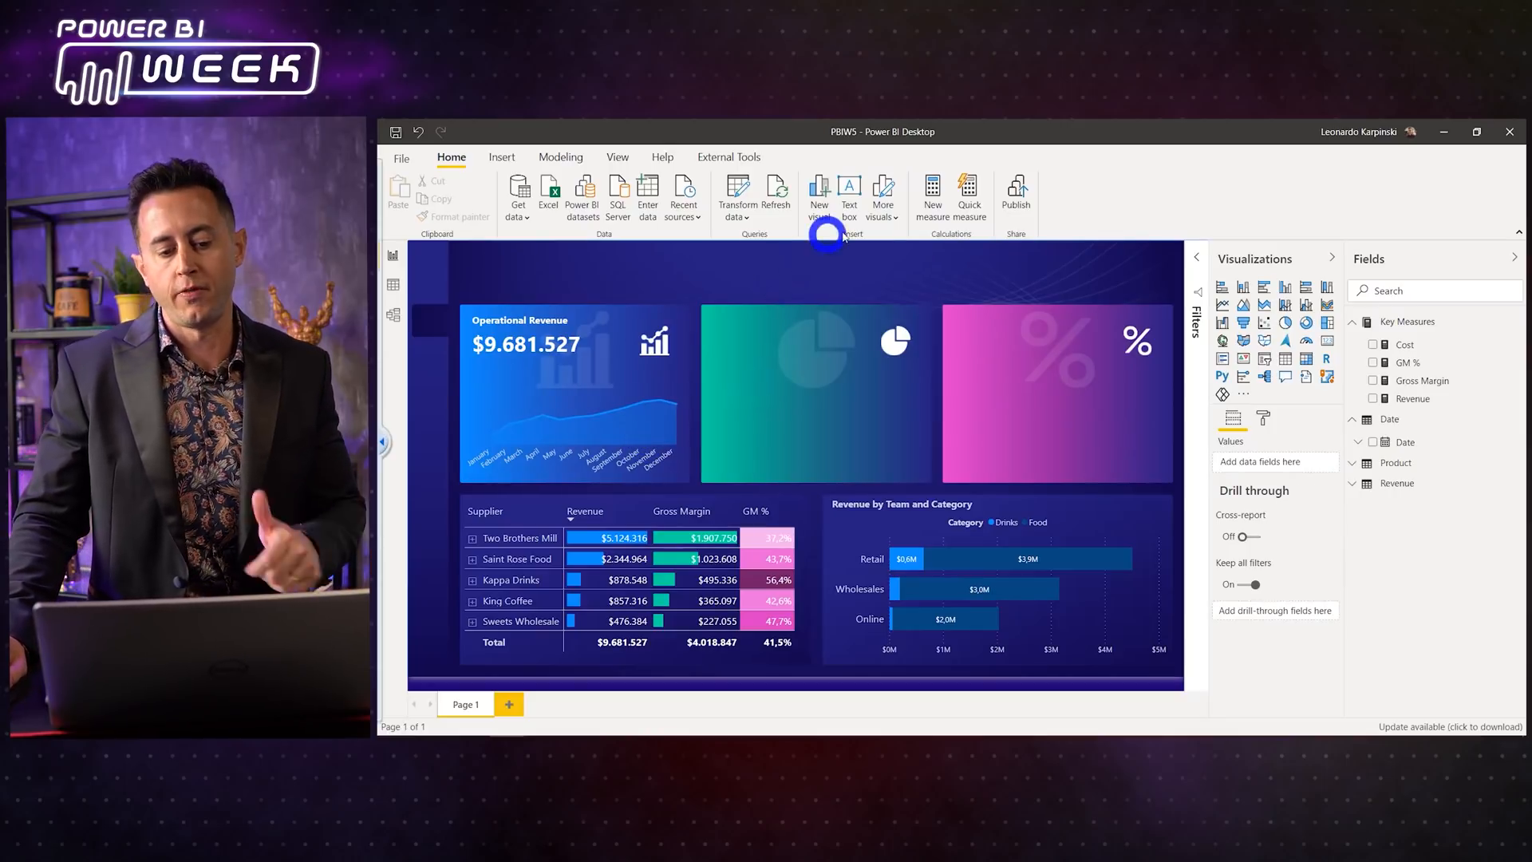
Step: In the data view, add the calculated column MonthName = FORMAT('Date'[Date], "MMM") to the Date table and check its rows
click(392, 285)
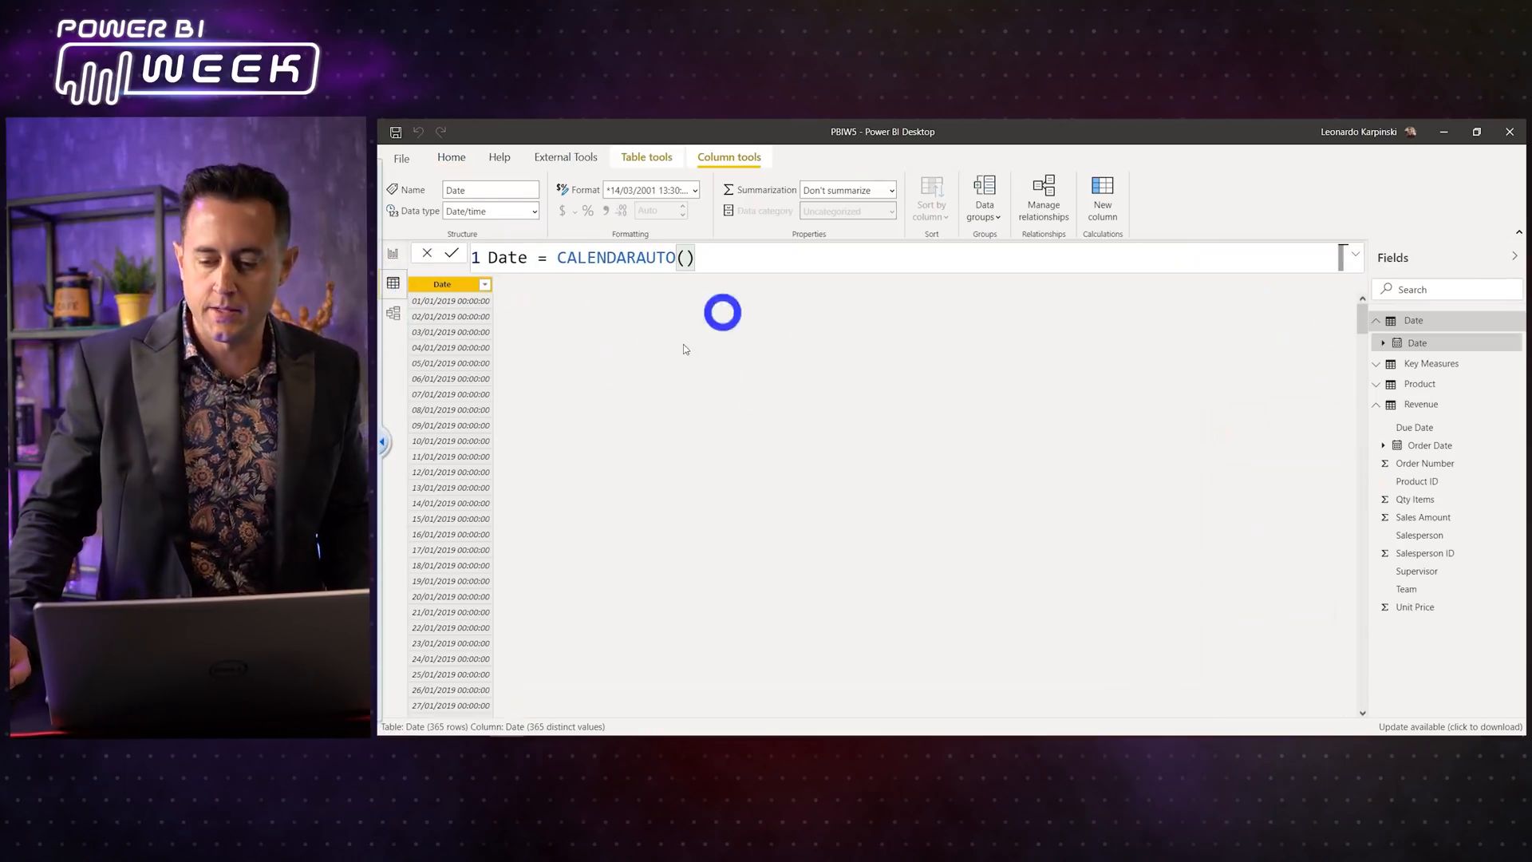
right_click(432, 285)
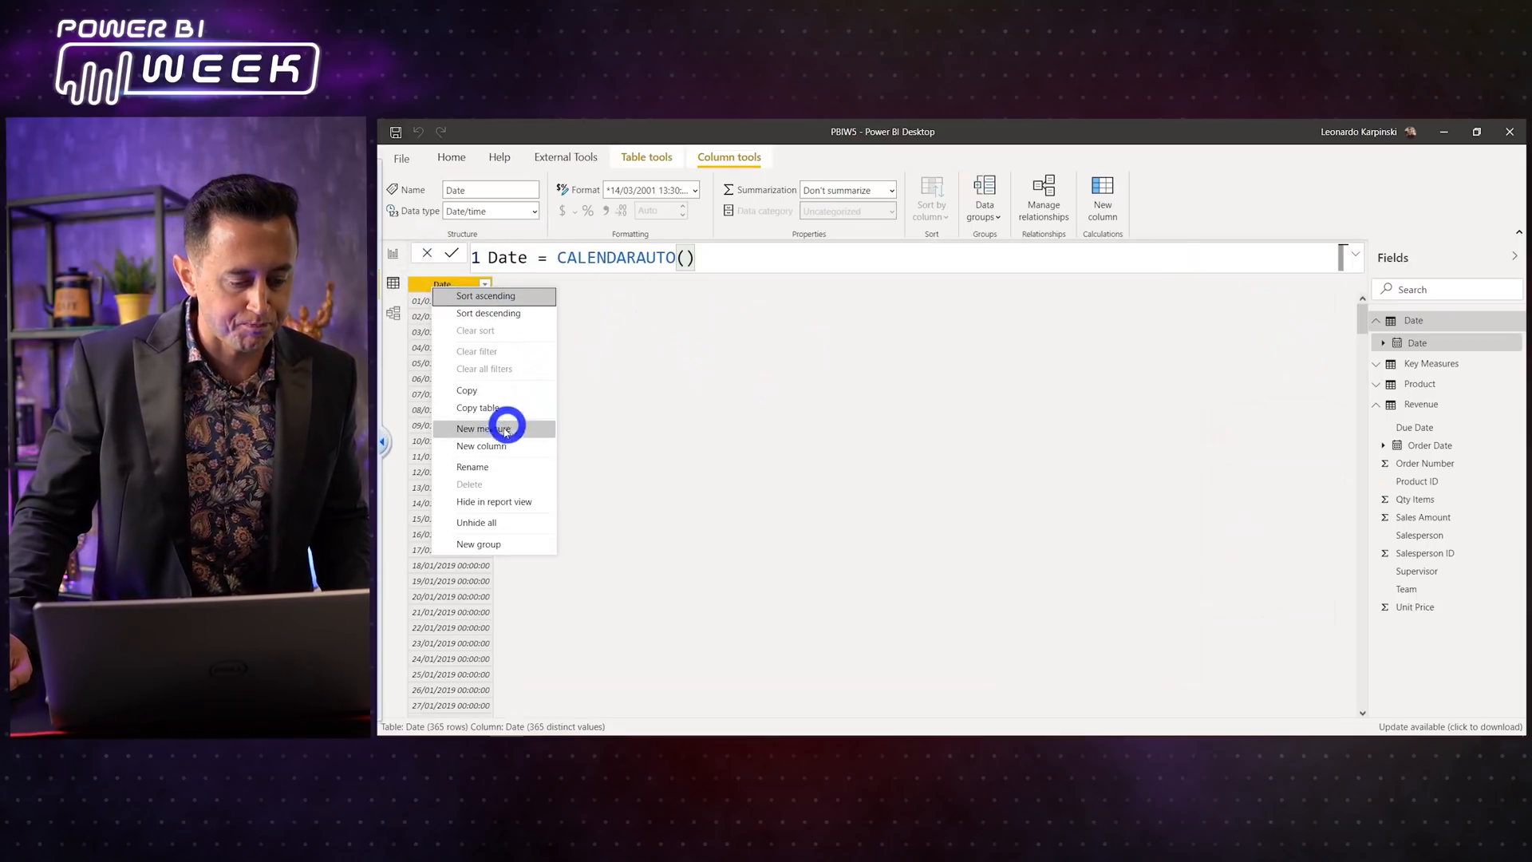
click(495, 450)
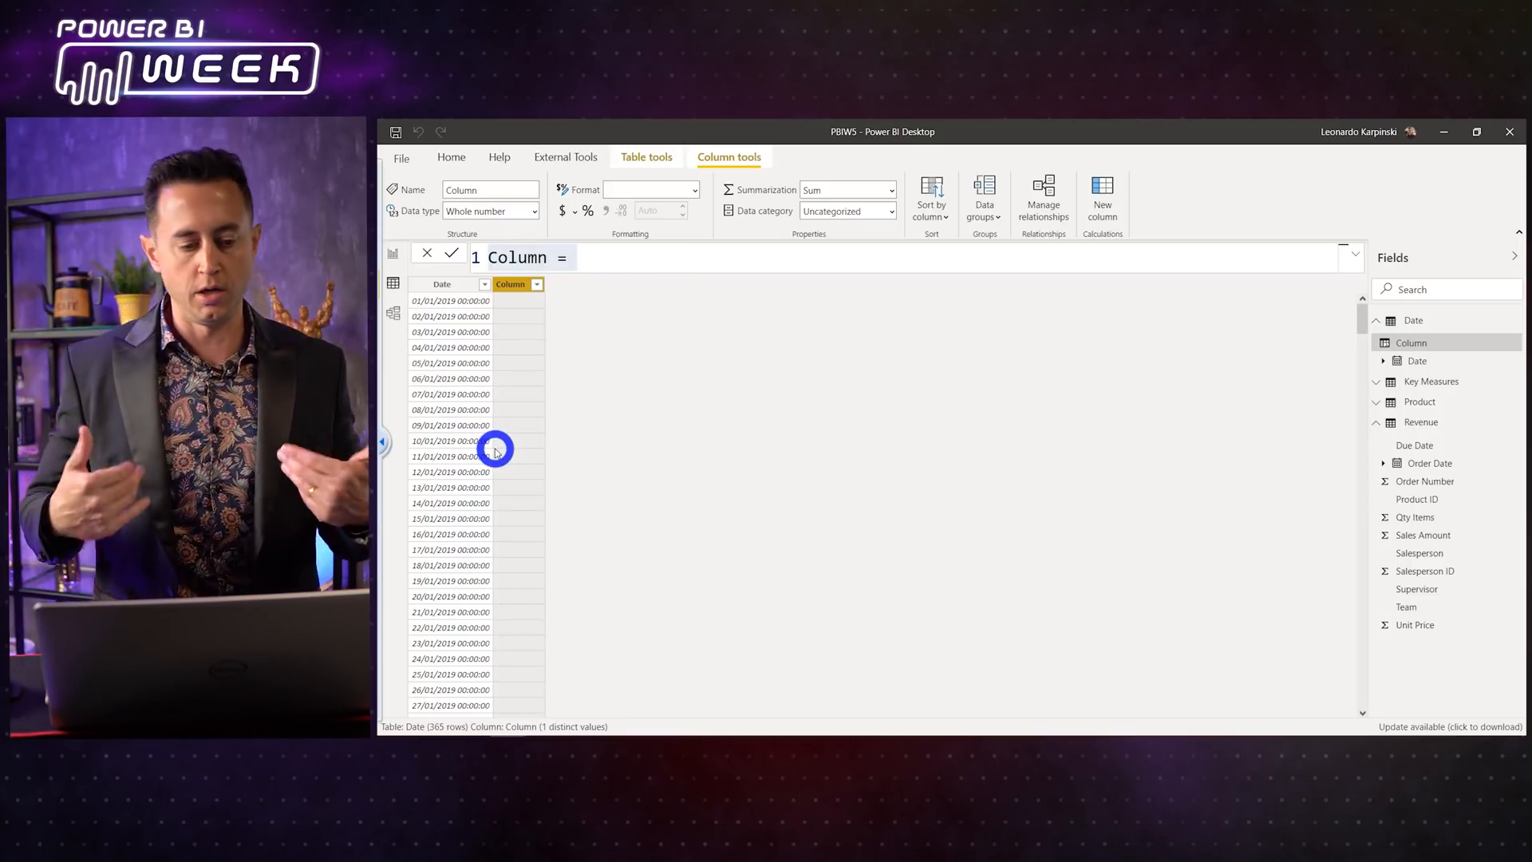
click(539, 265)
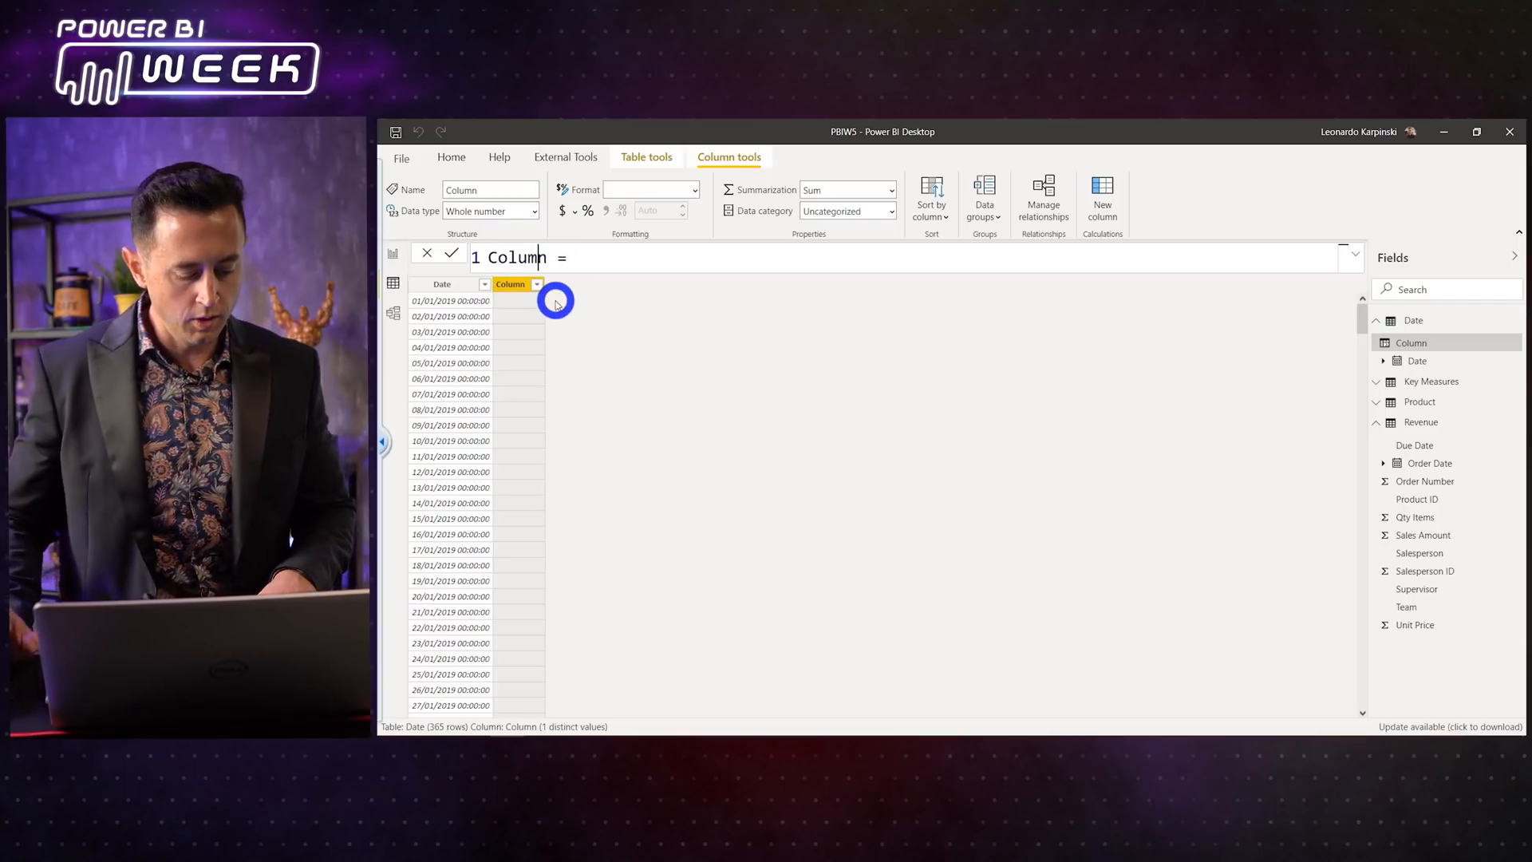
key(ctrl+a)
text(Mo)
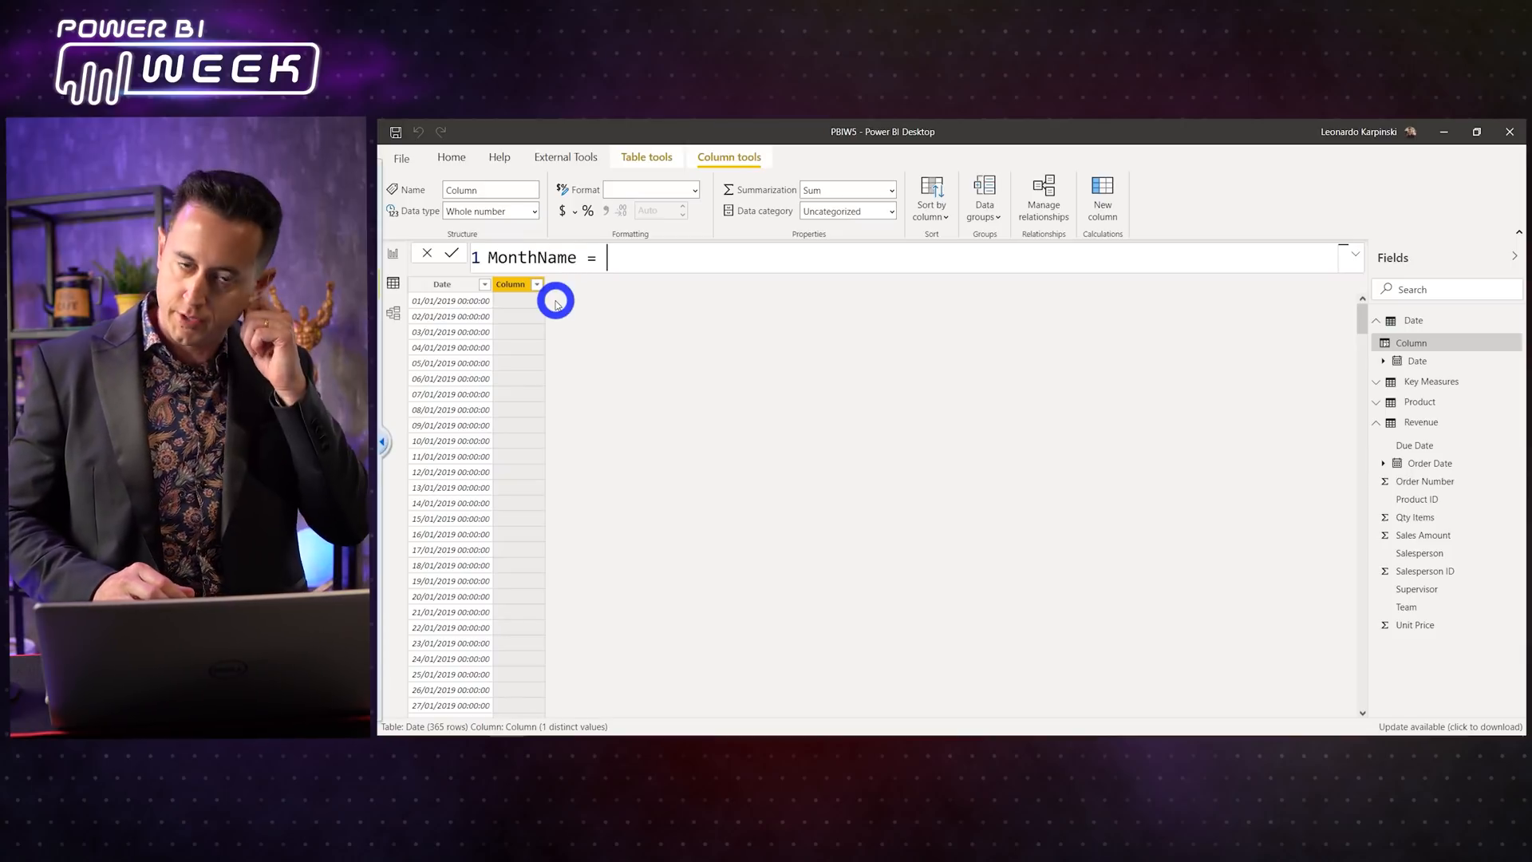
text(nthName = FORMAT()
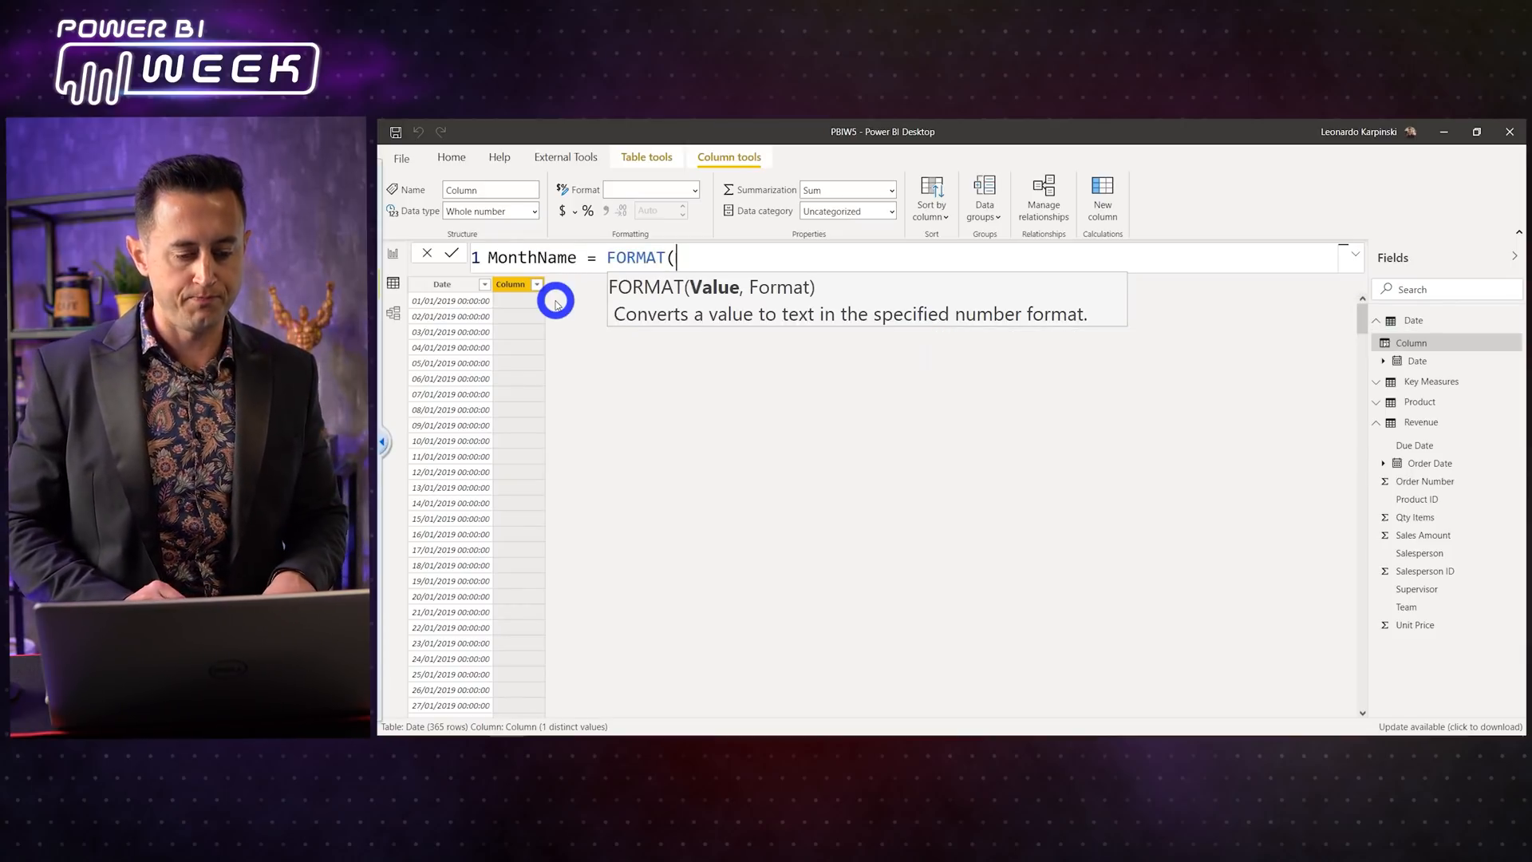
text(date)
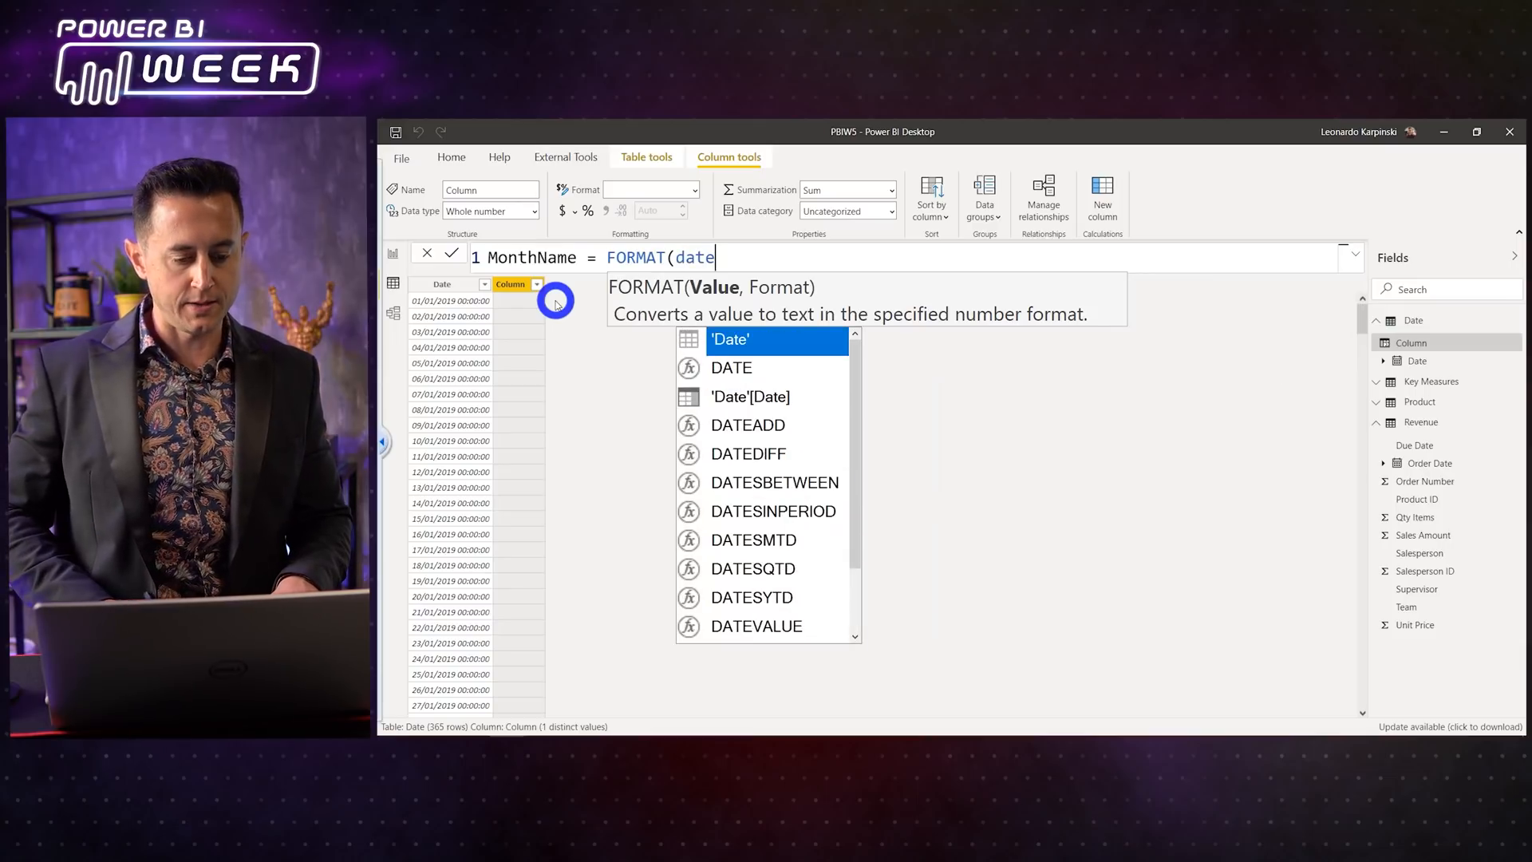
key(Down)
key(Tab)
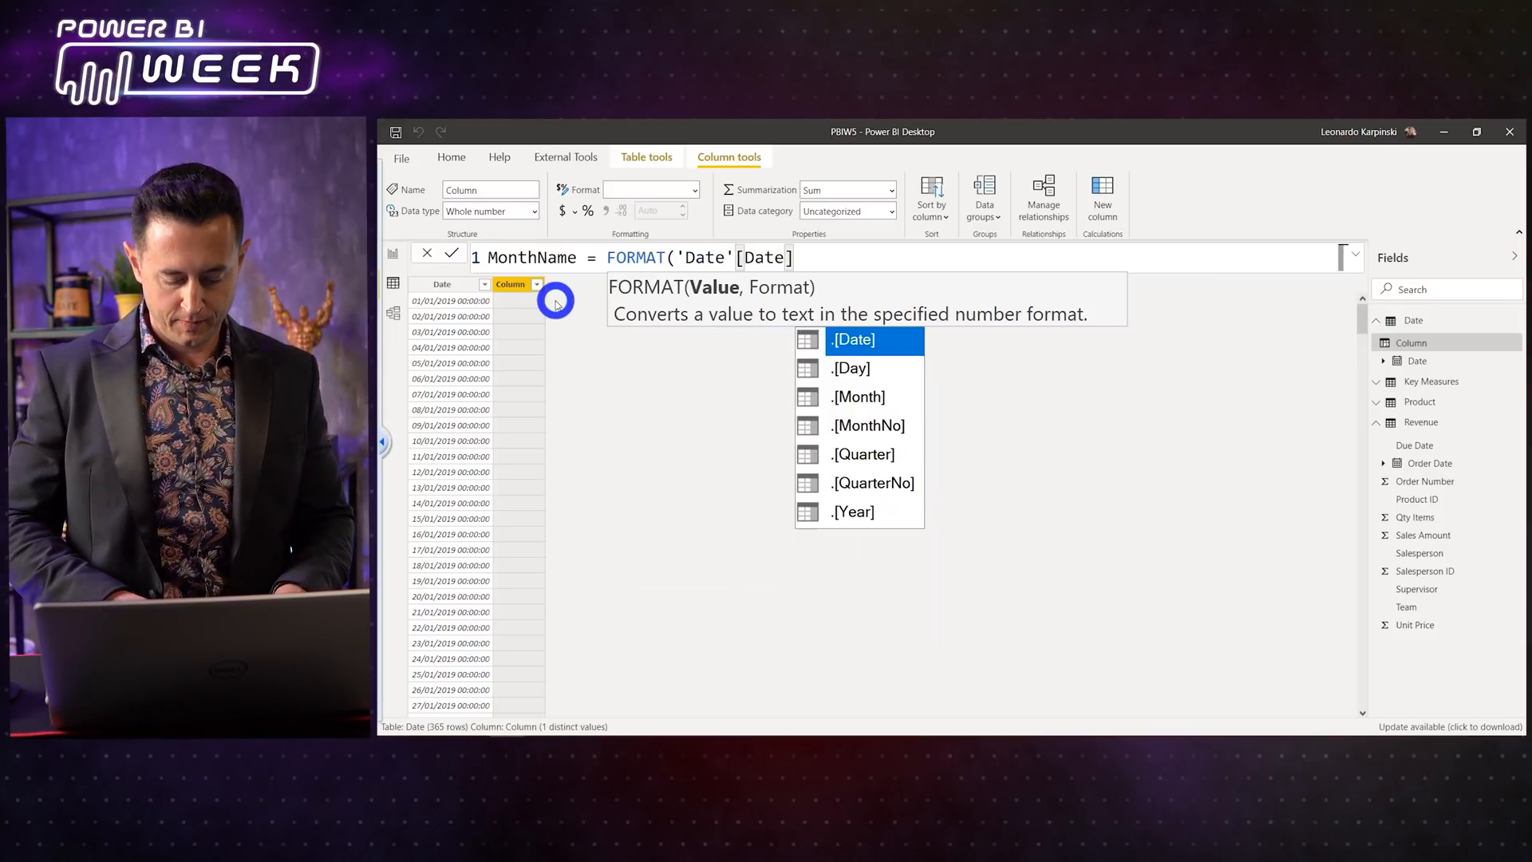
text(, "M)
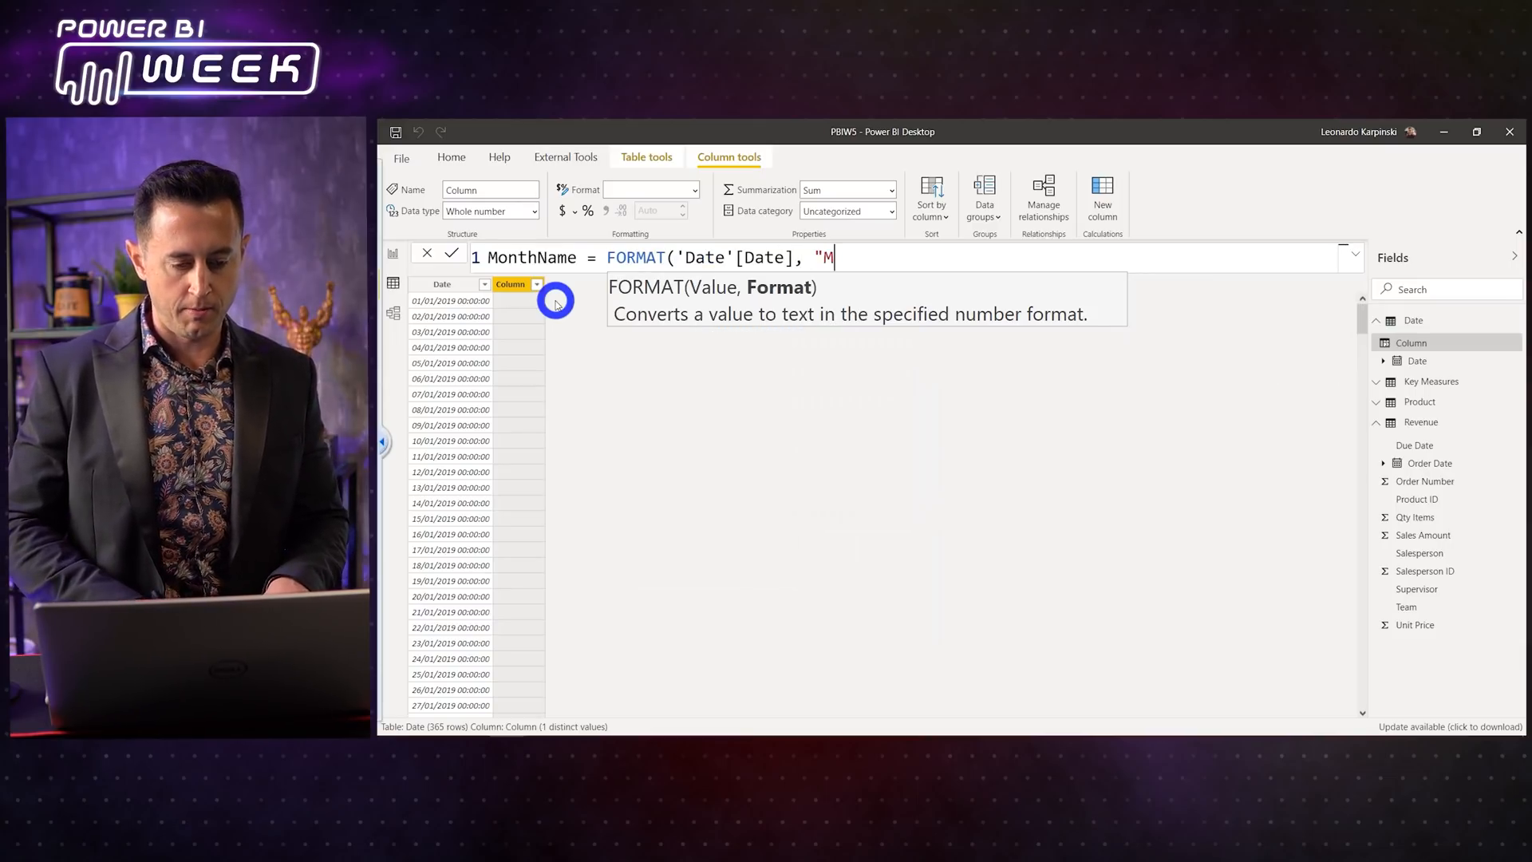
text(MM"))
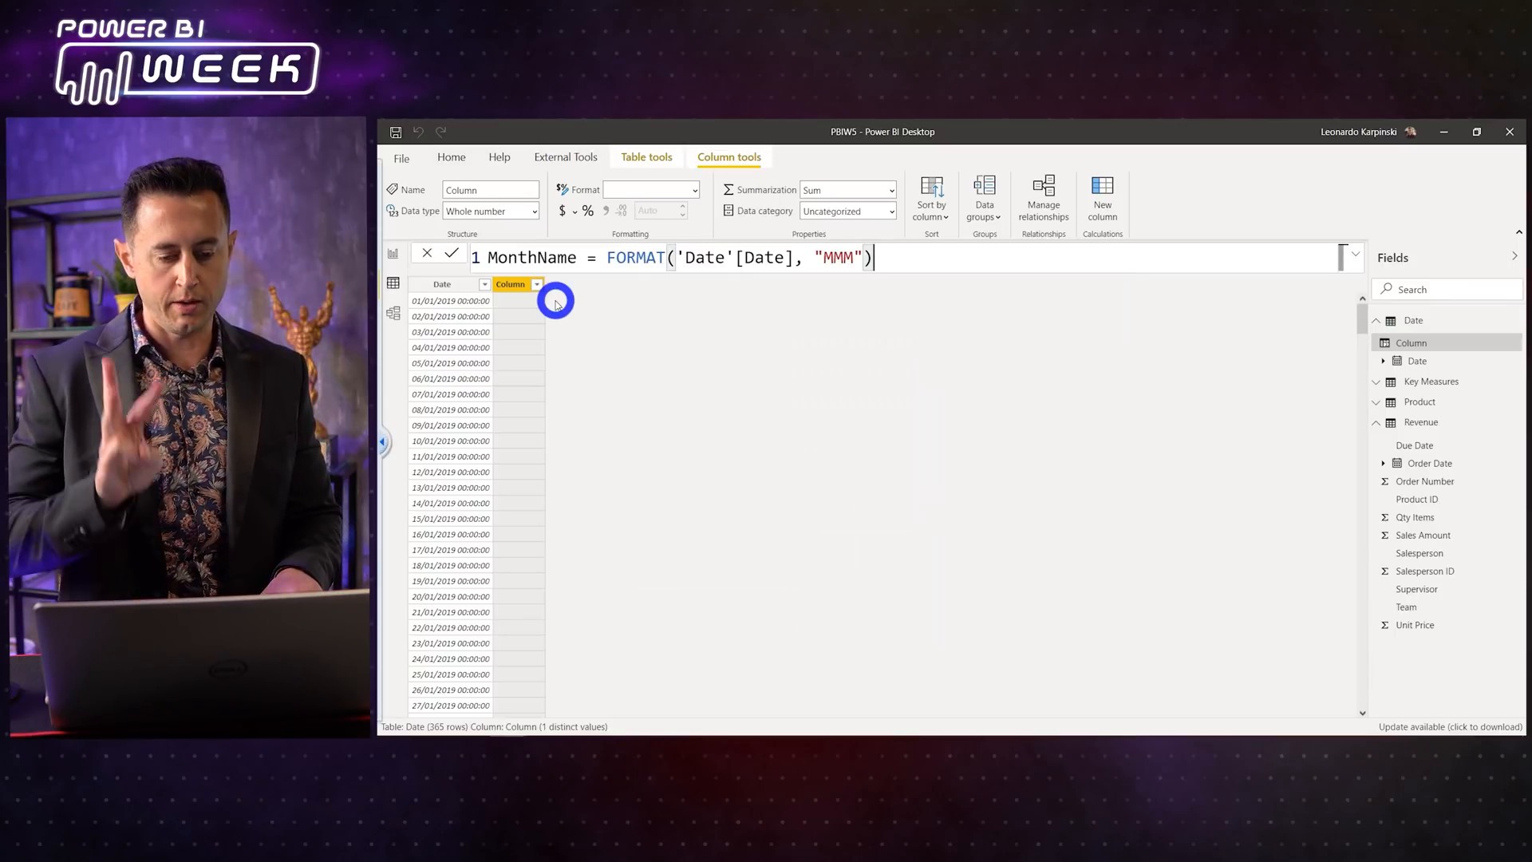
key(Return)
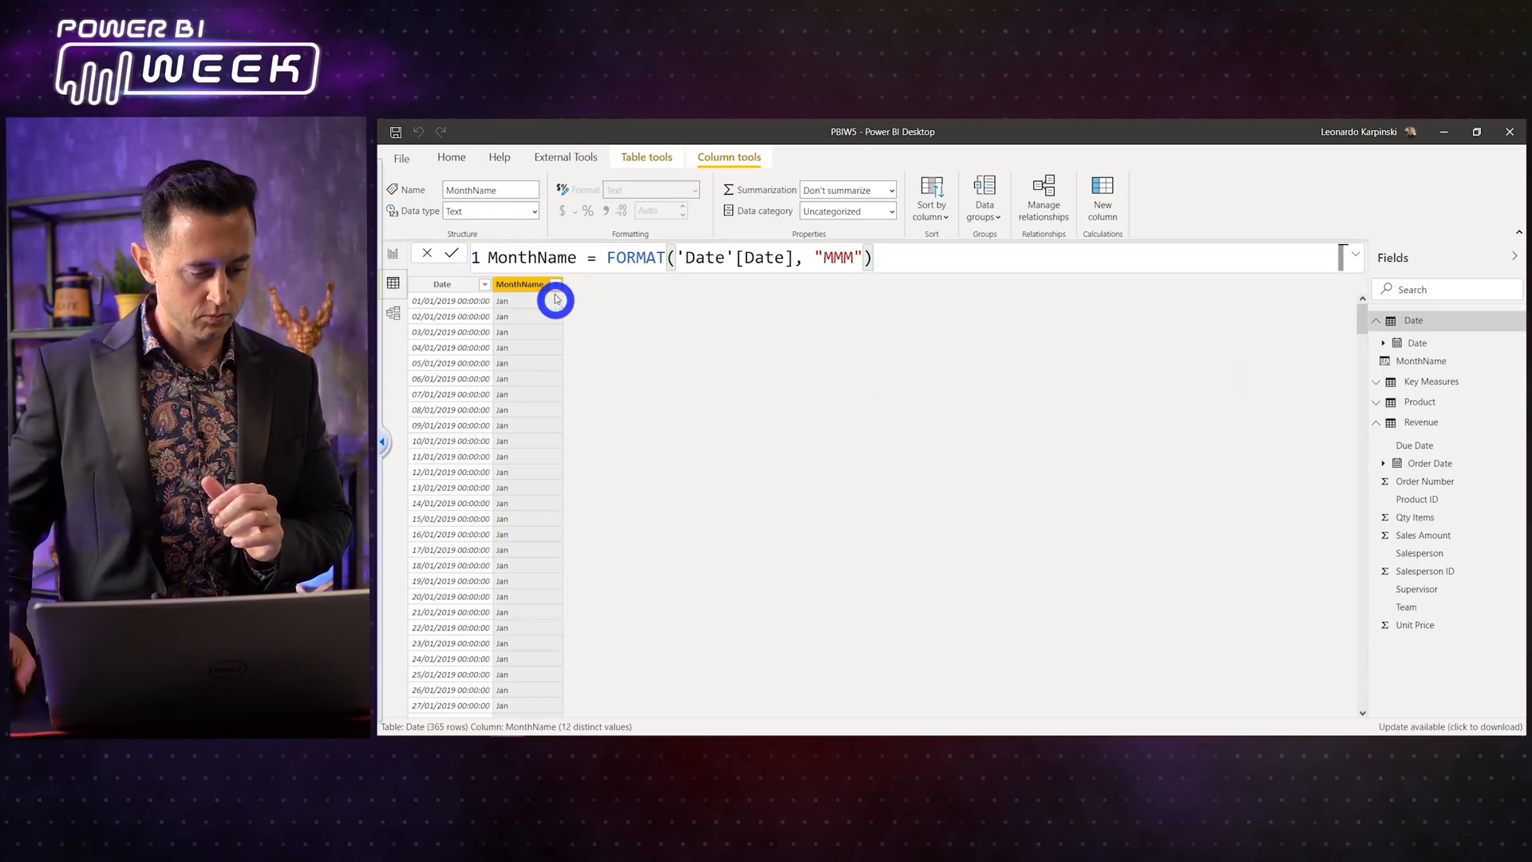
scroll(669, 435, down, 3)
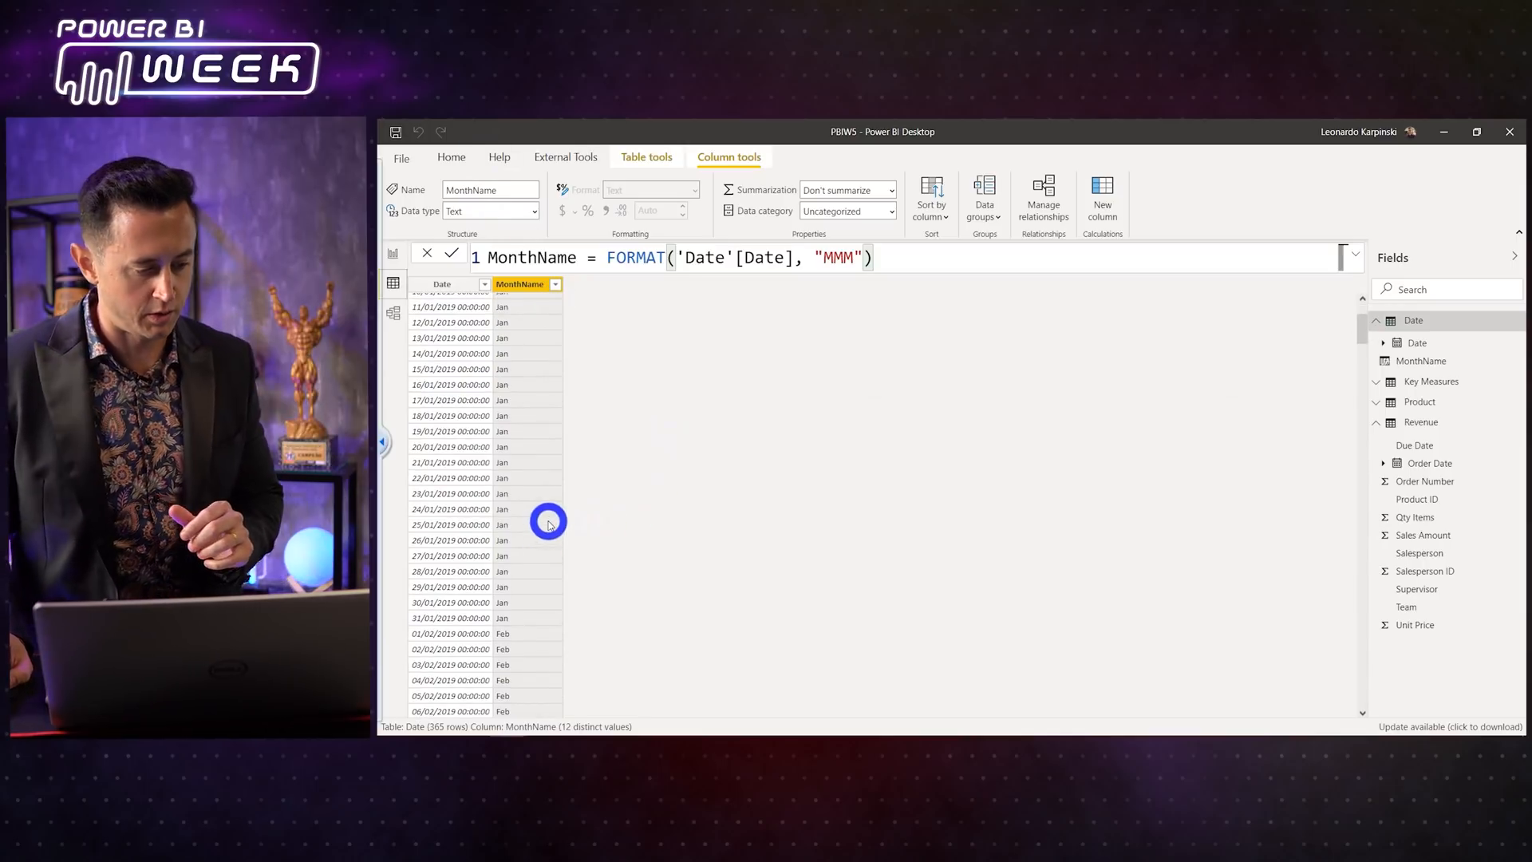
scroll(549, 519, up, 3)
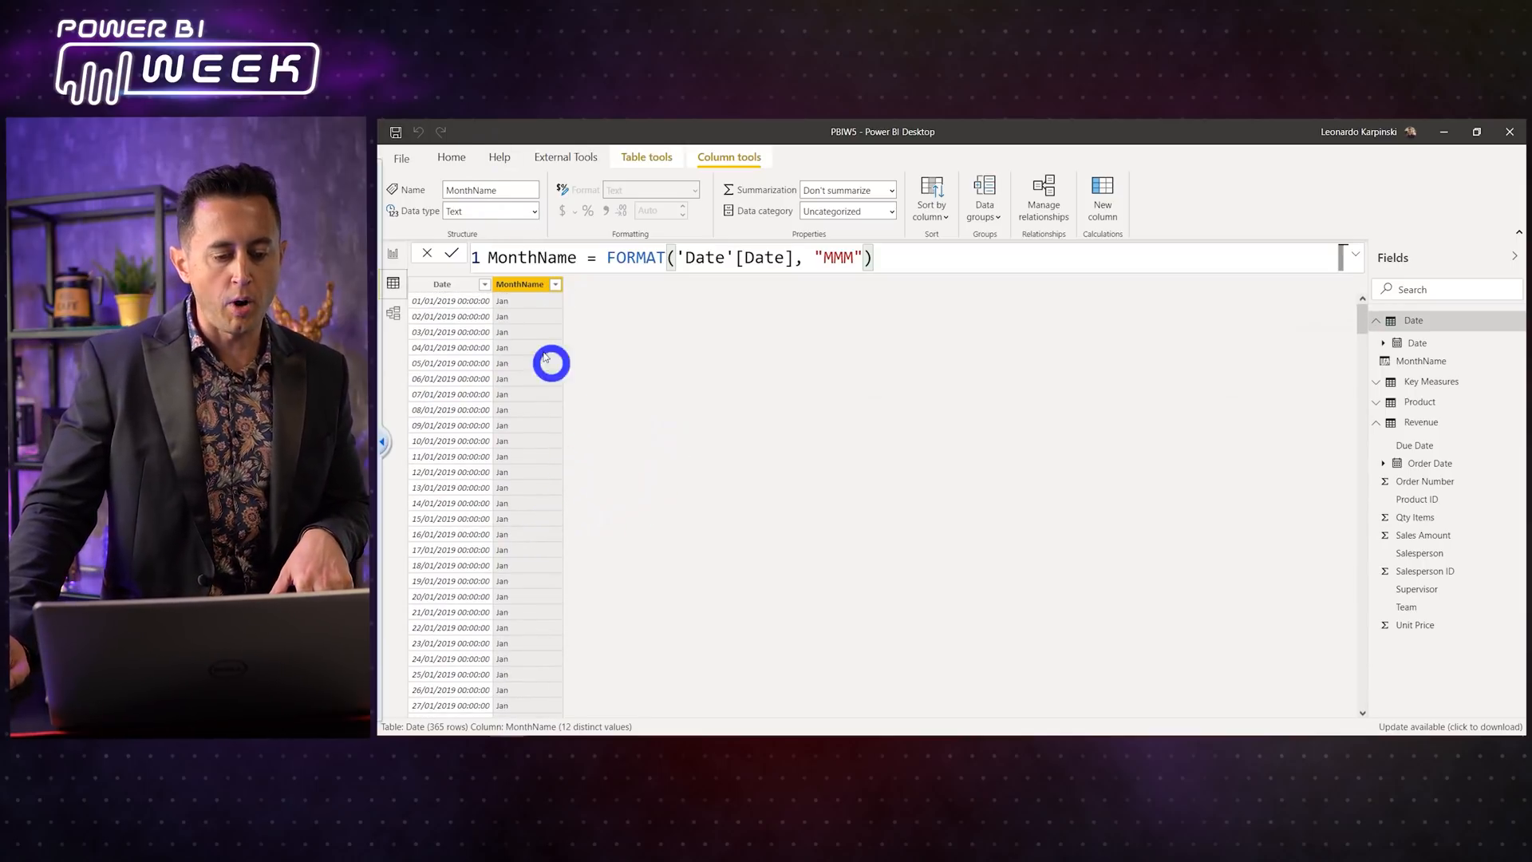
Step: Add a second report page with a table visual listing MonthName, placed mid-page and enlarged to fit all the months
click(400, 257)
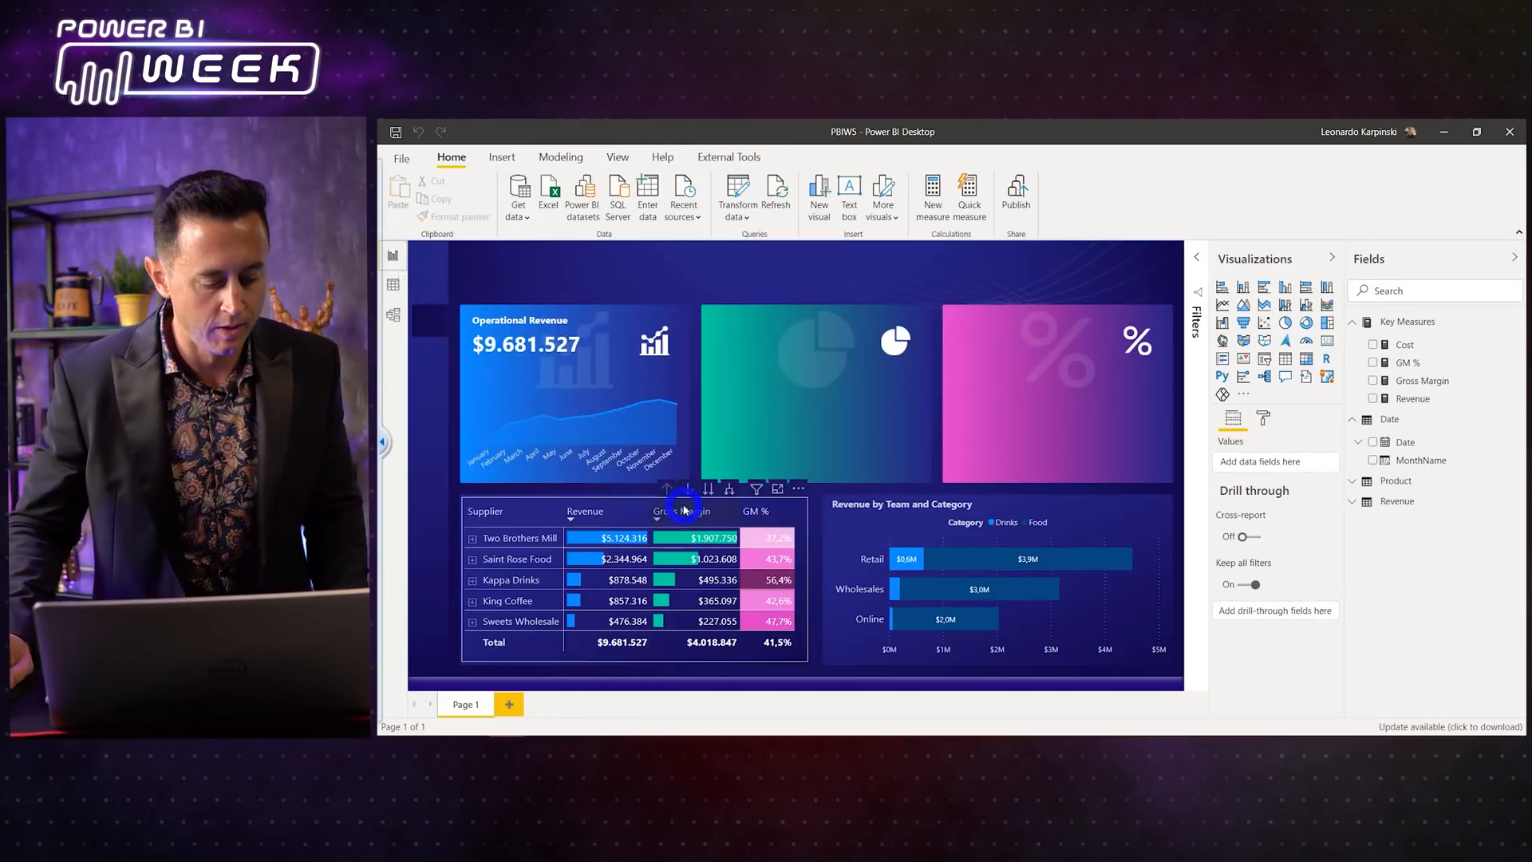
click(509, 704)
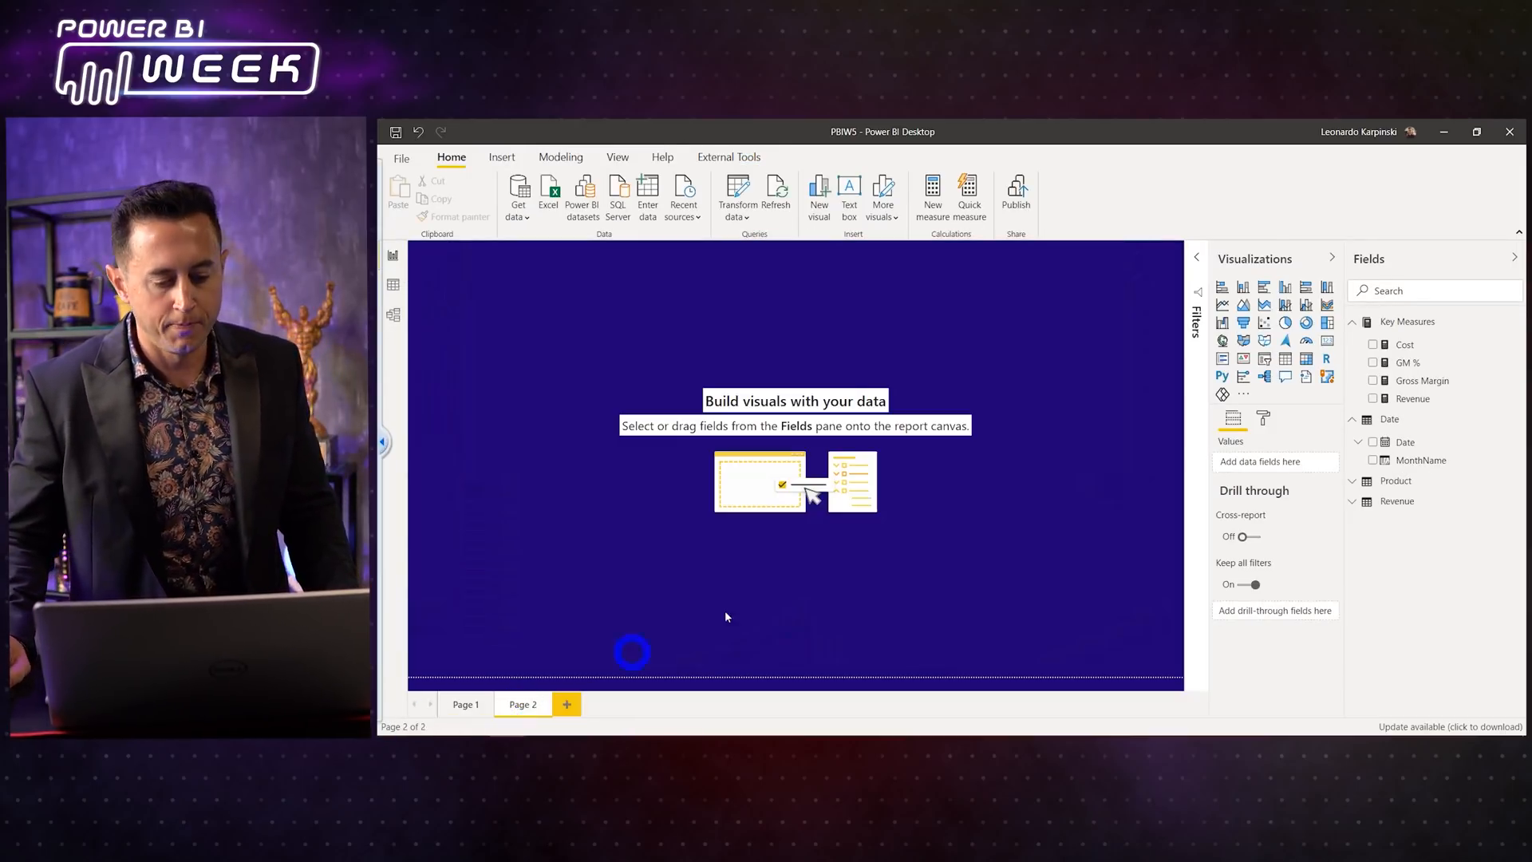
click(1285, 359)
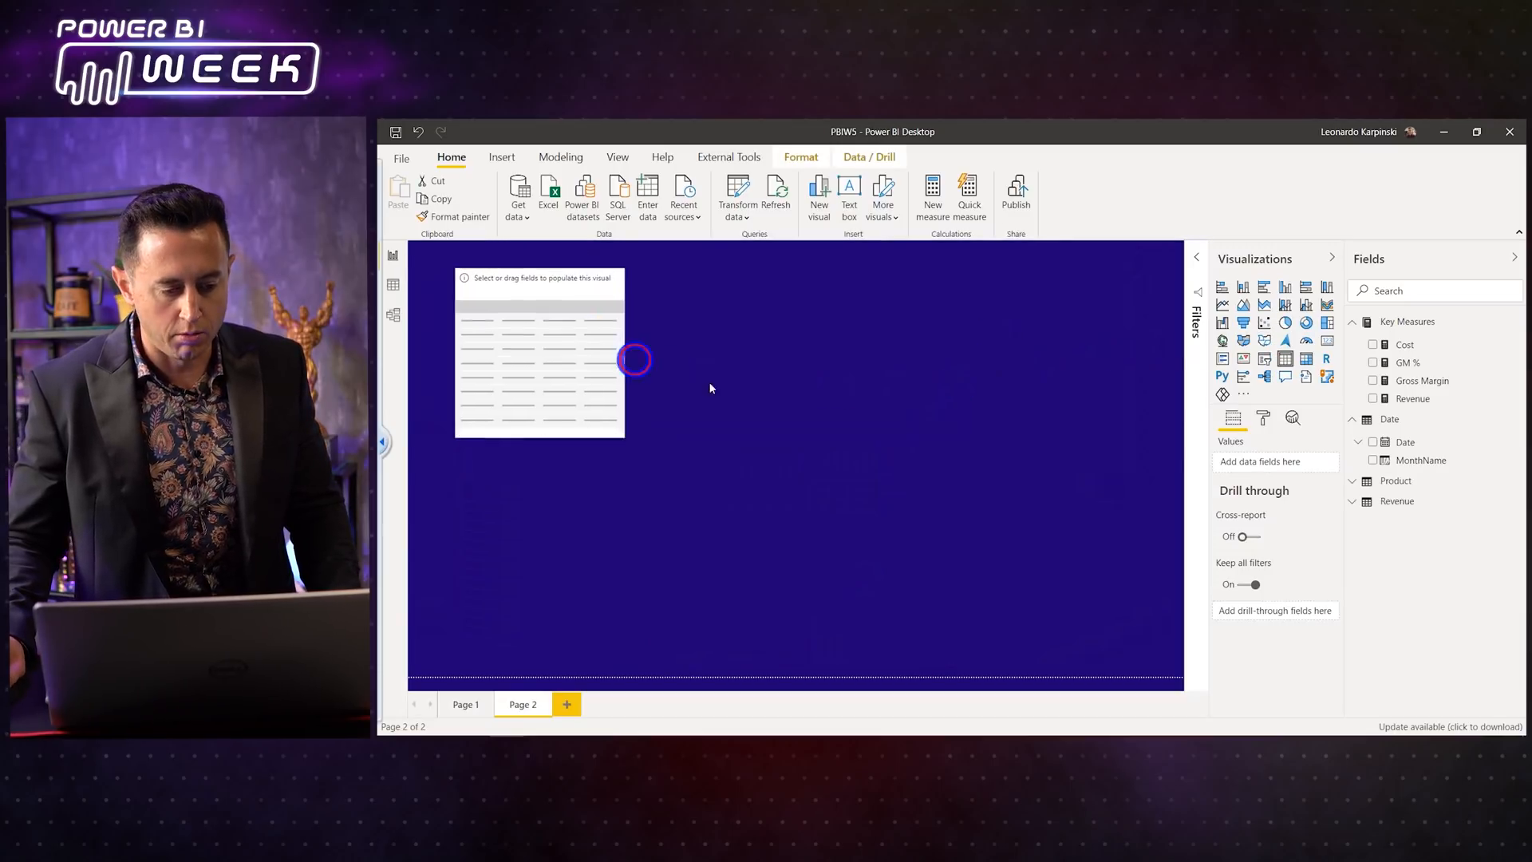
drag(577, 332, 854, 383)
click(883, 506)
click(866, 402)
drag(1326, 426, 795, 366)
drag(796, 467, 809, 539)
key(ctrl+1)
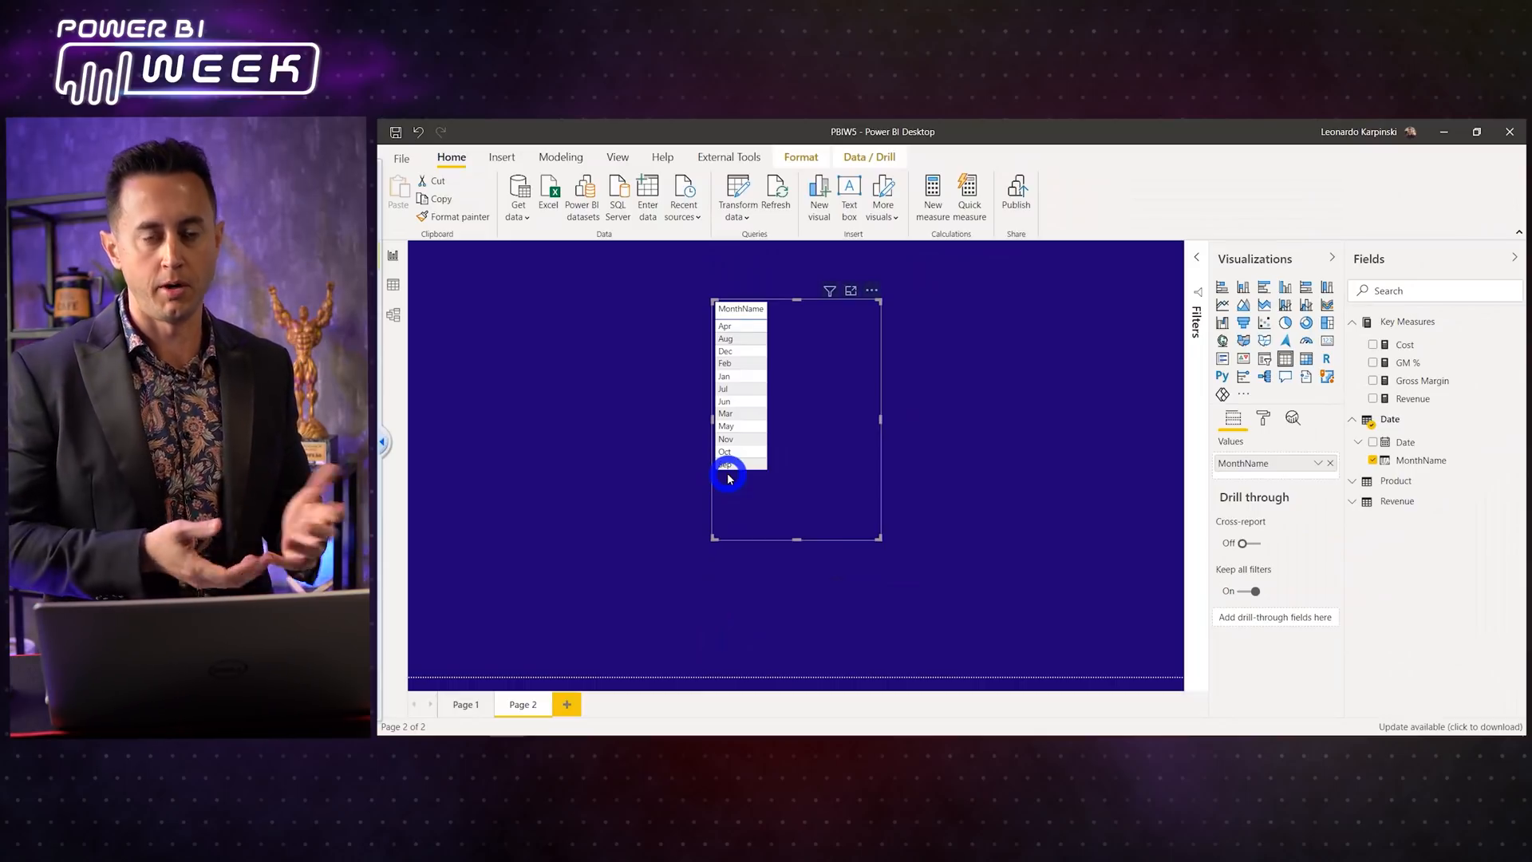
Step: In the data view, add the calculated column MonthNo = MONTH('Date'[Date]) to the Date table
click(395, 283)
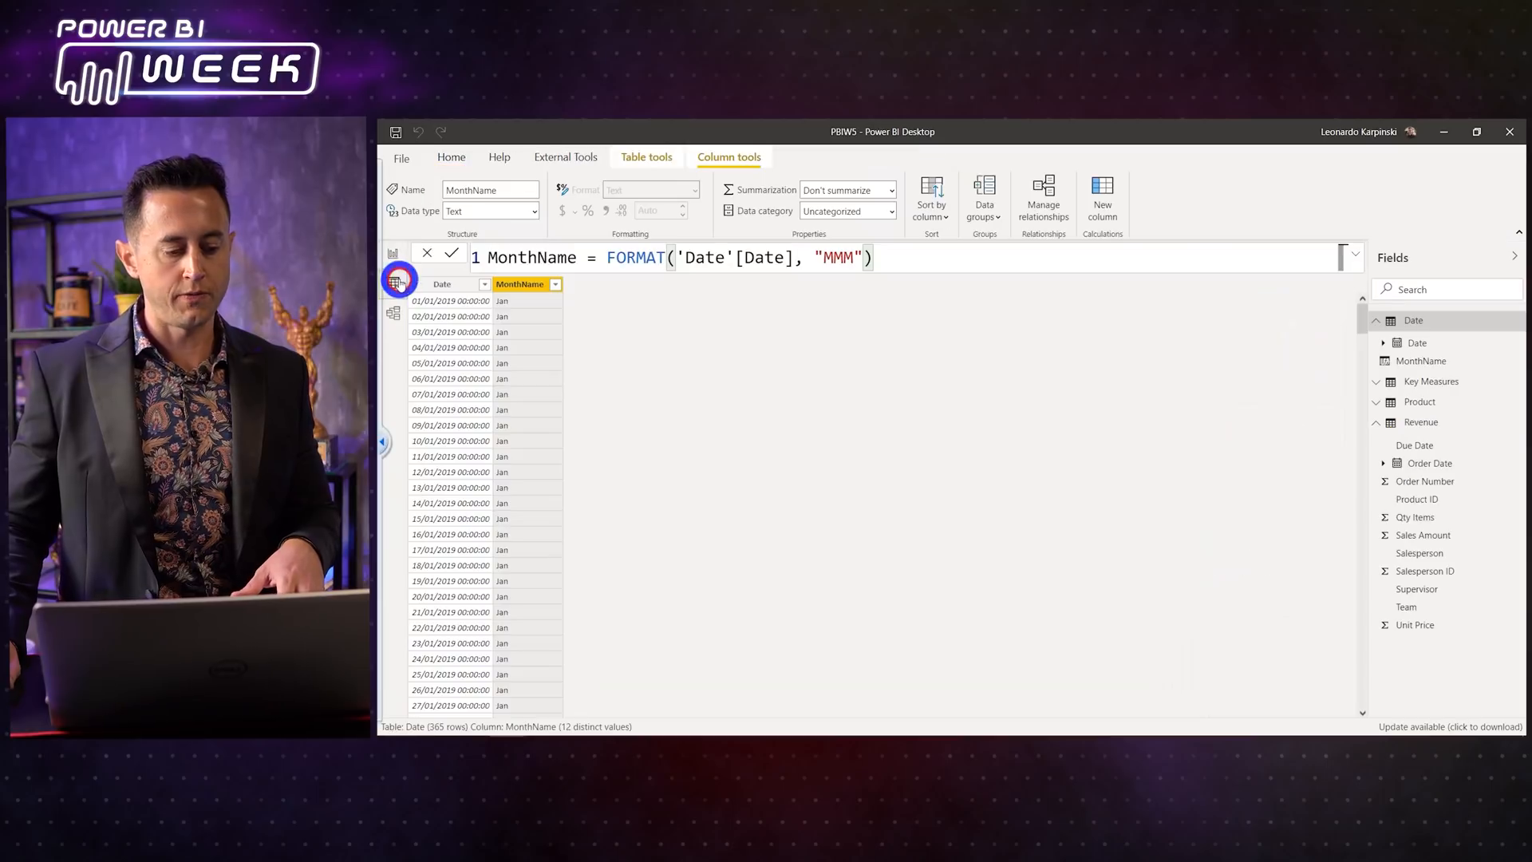
right_click(530, 285)
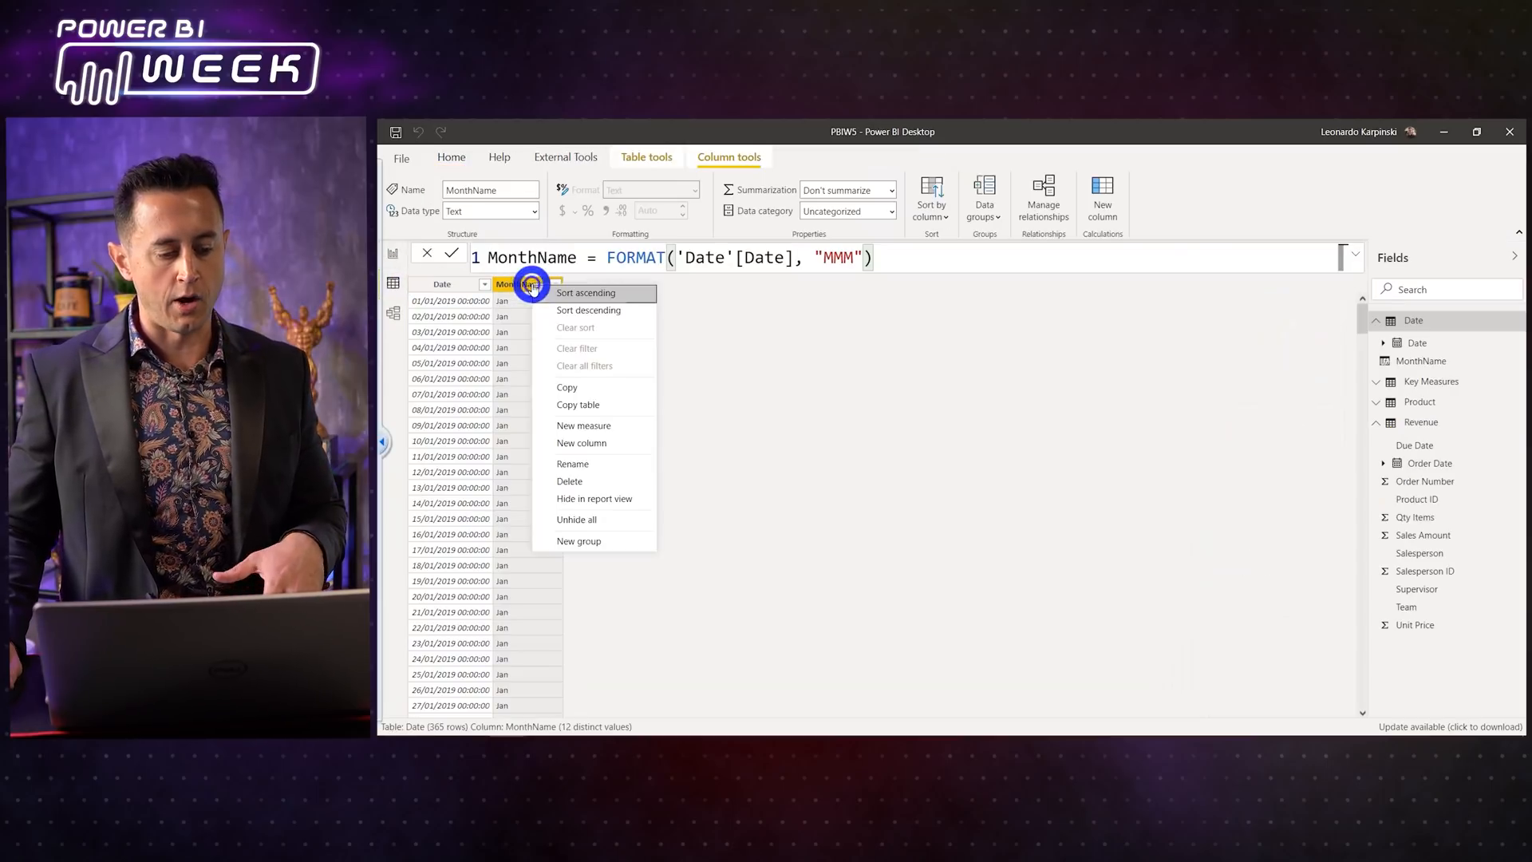
click(595, 443)
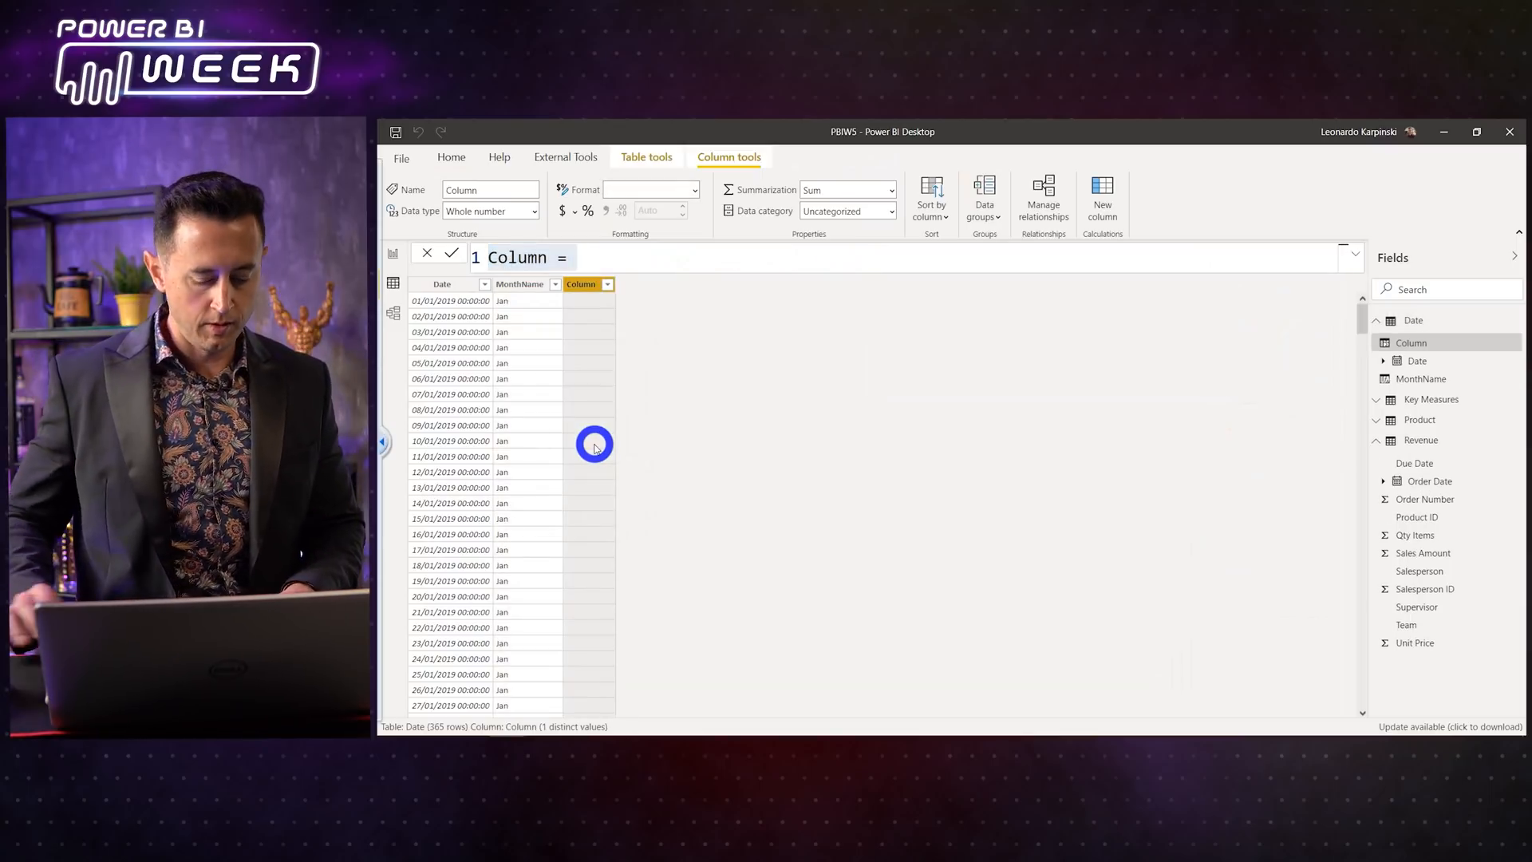
click(604, 260)
key(ctrl+a)
text(Mo)
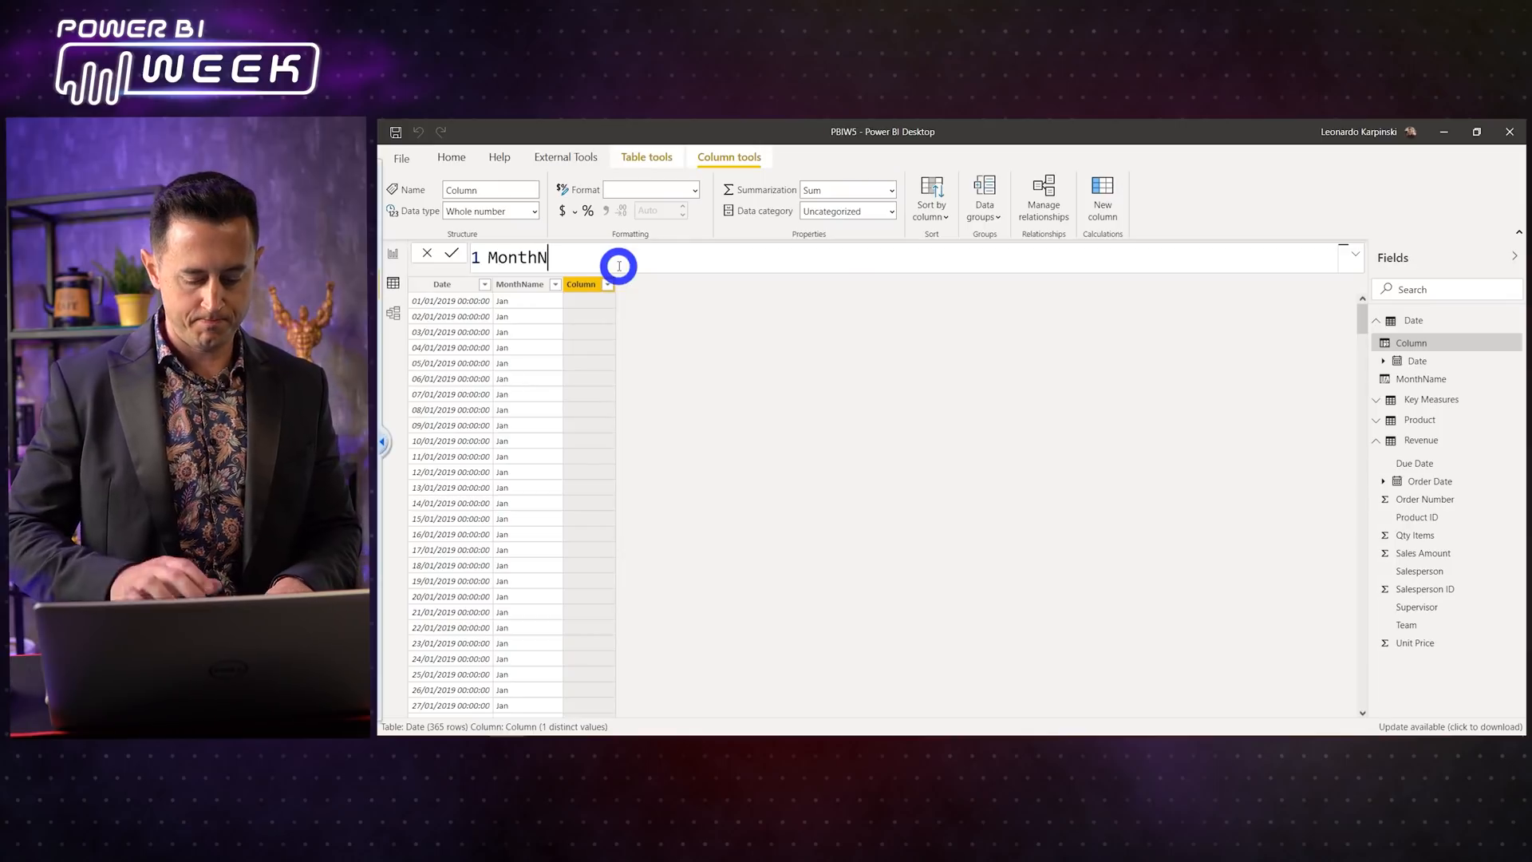
text(nthNo = MONTH()
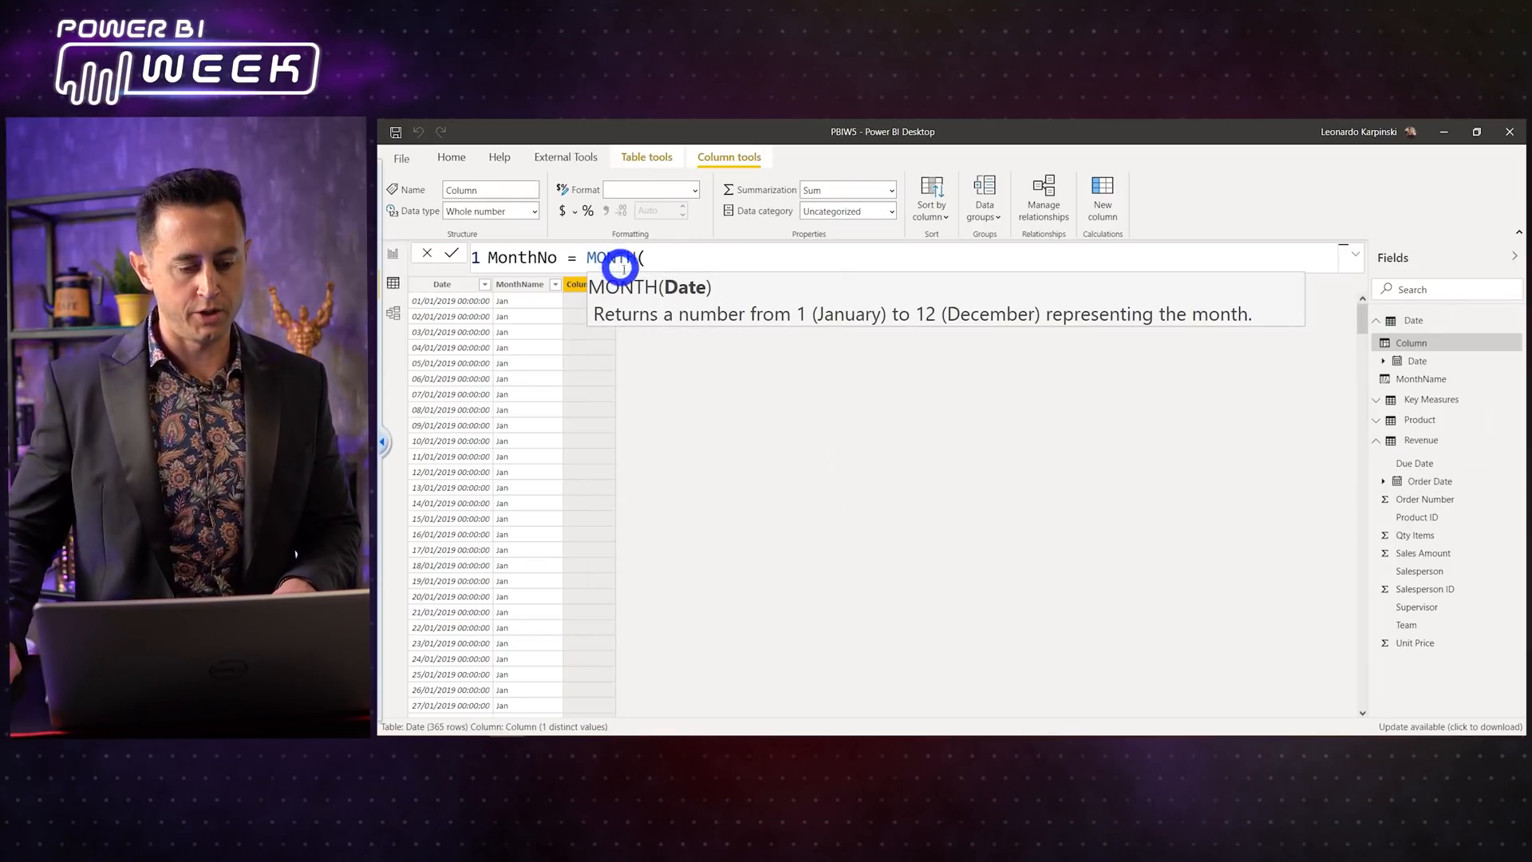
text(date)
key(Down)
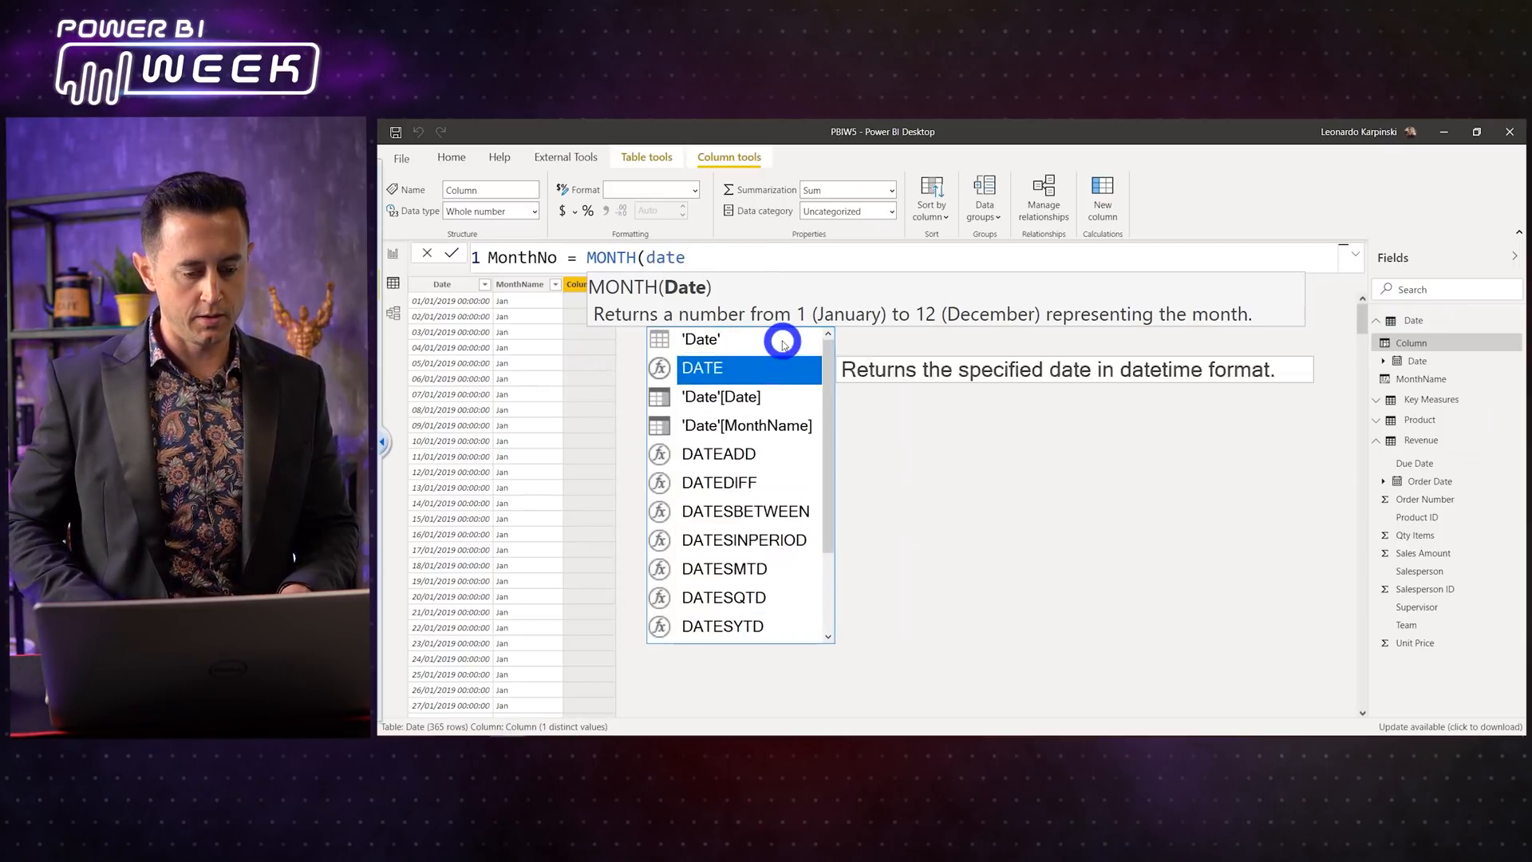
key(Down)
key(Tab)
text())
key(Return)
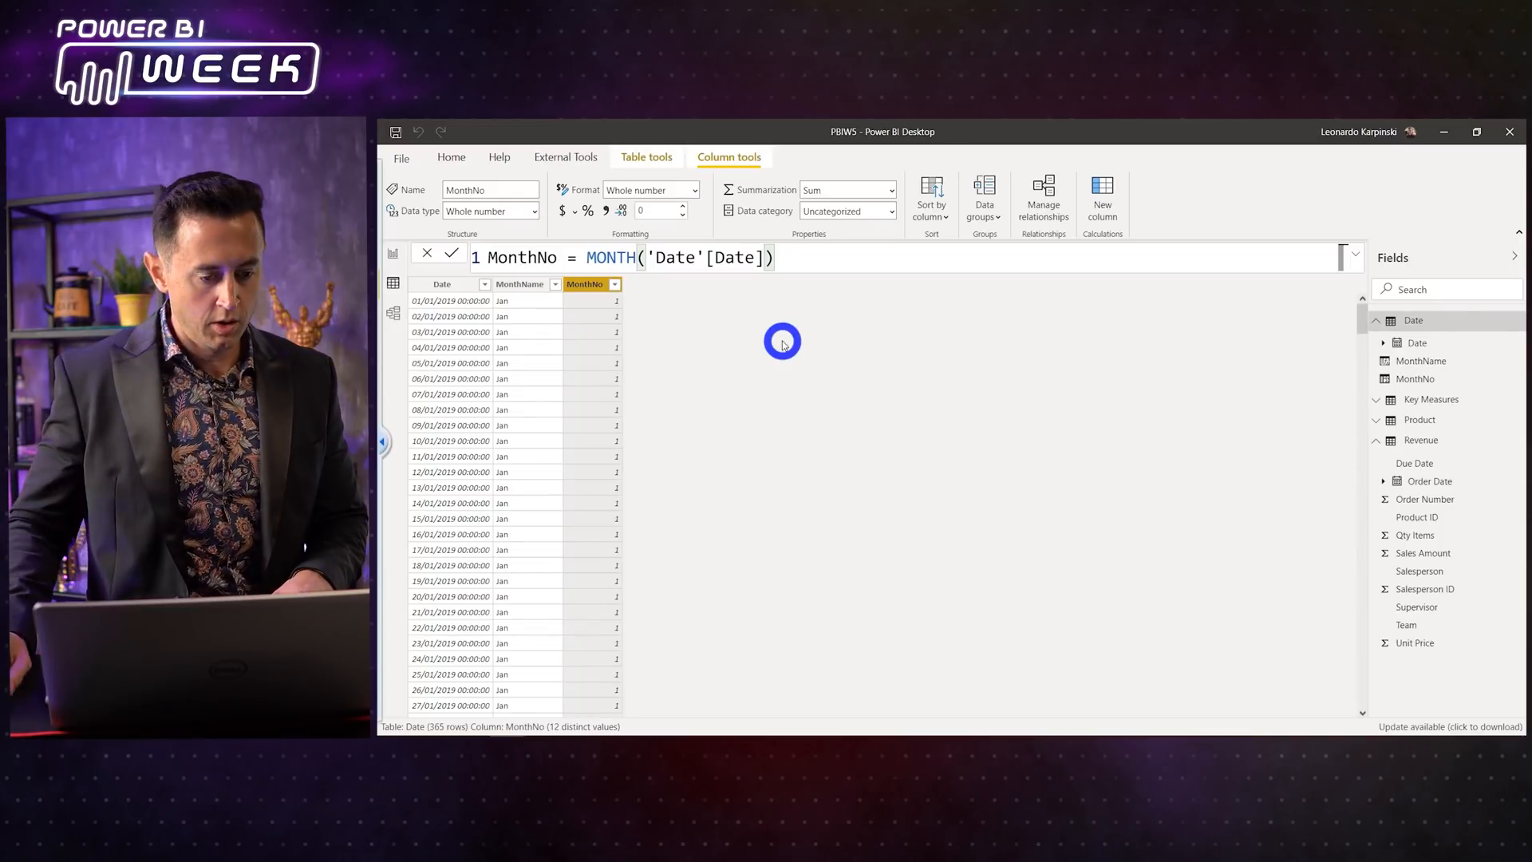
Step: Sort the MonthName column by the MonthNo column
click(523, 285)
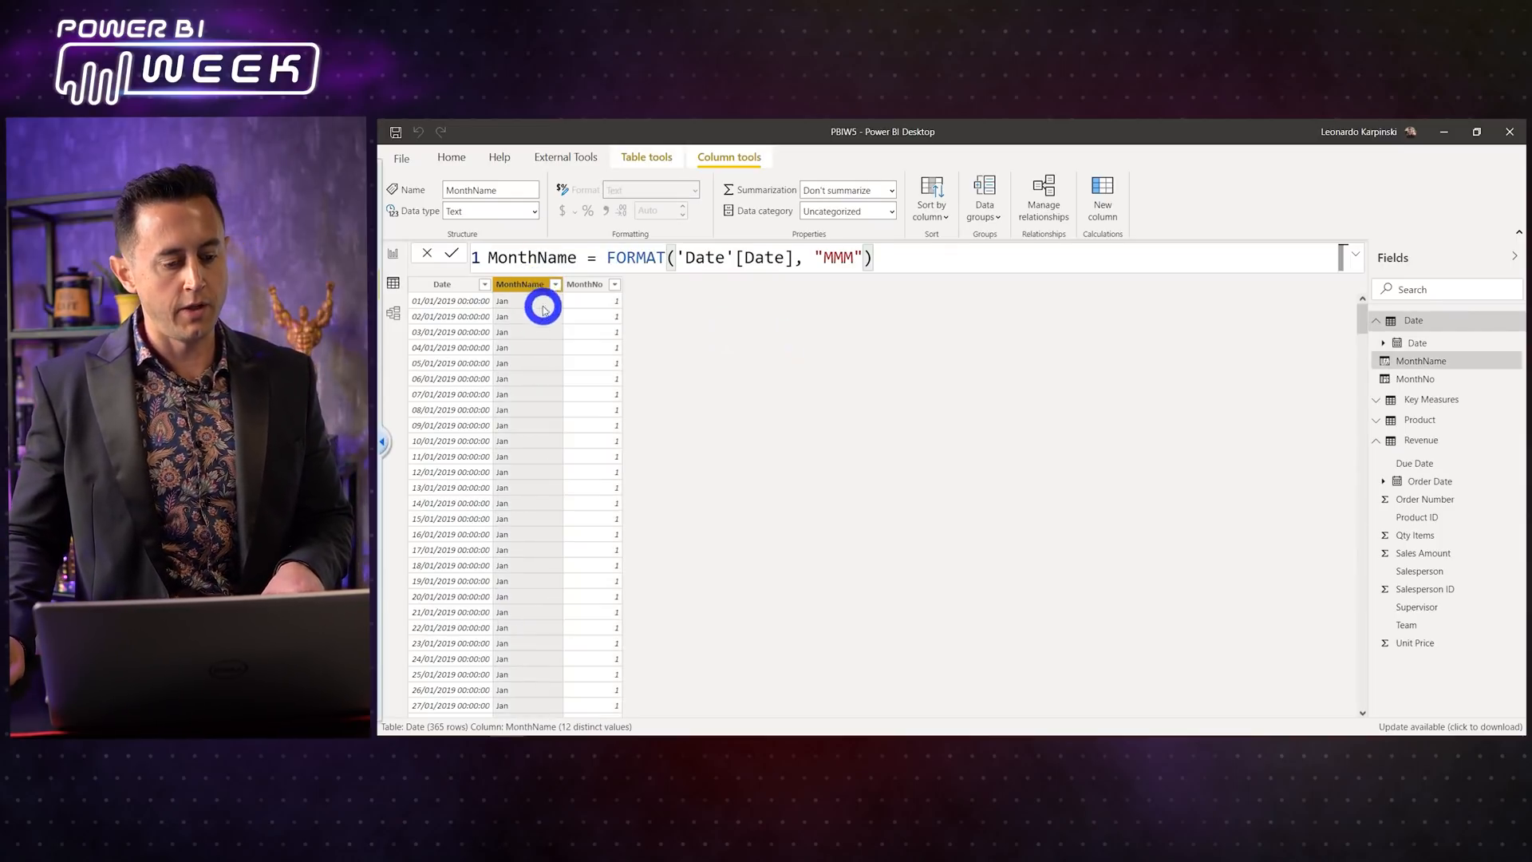
click(930, 189)
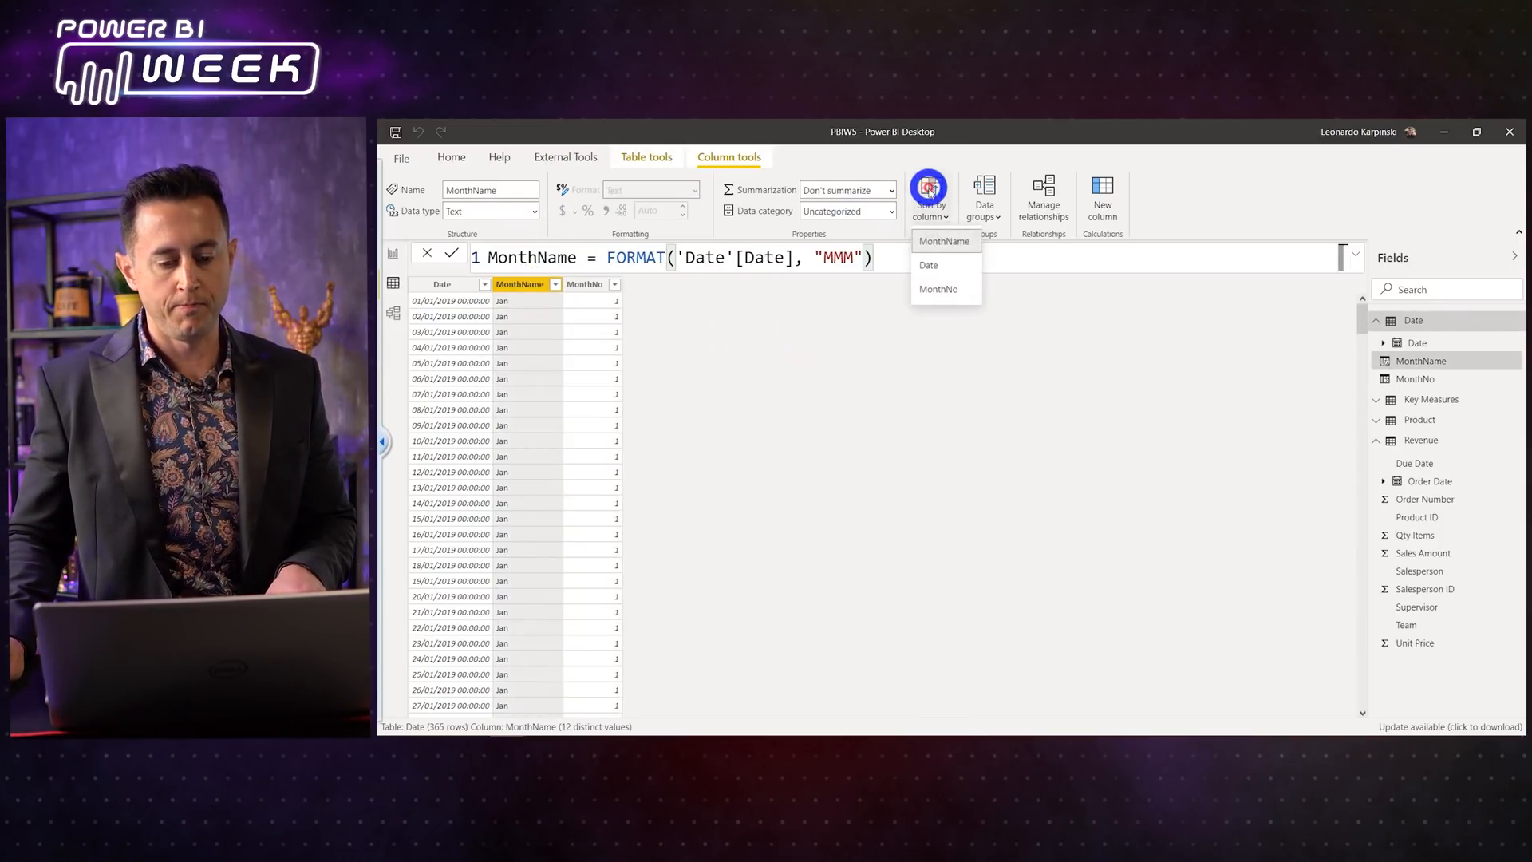
click(951, 291)
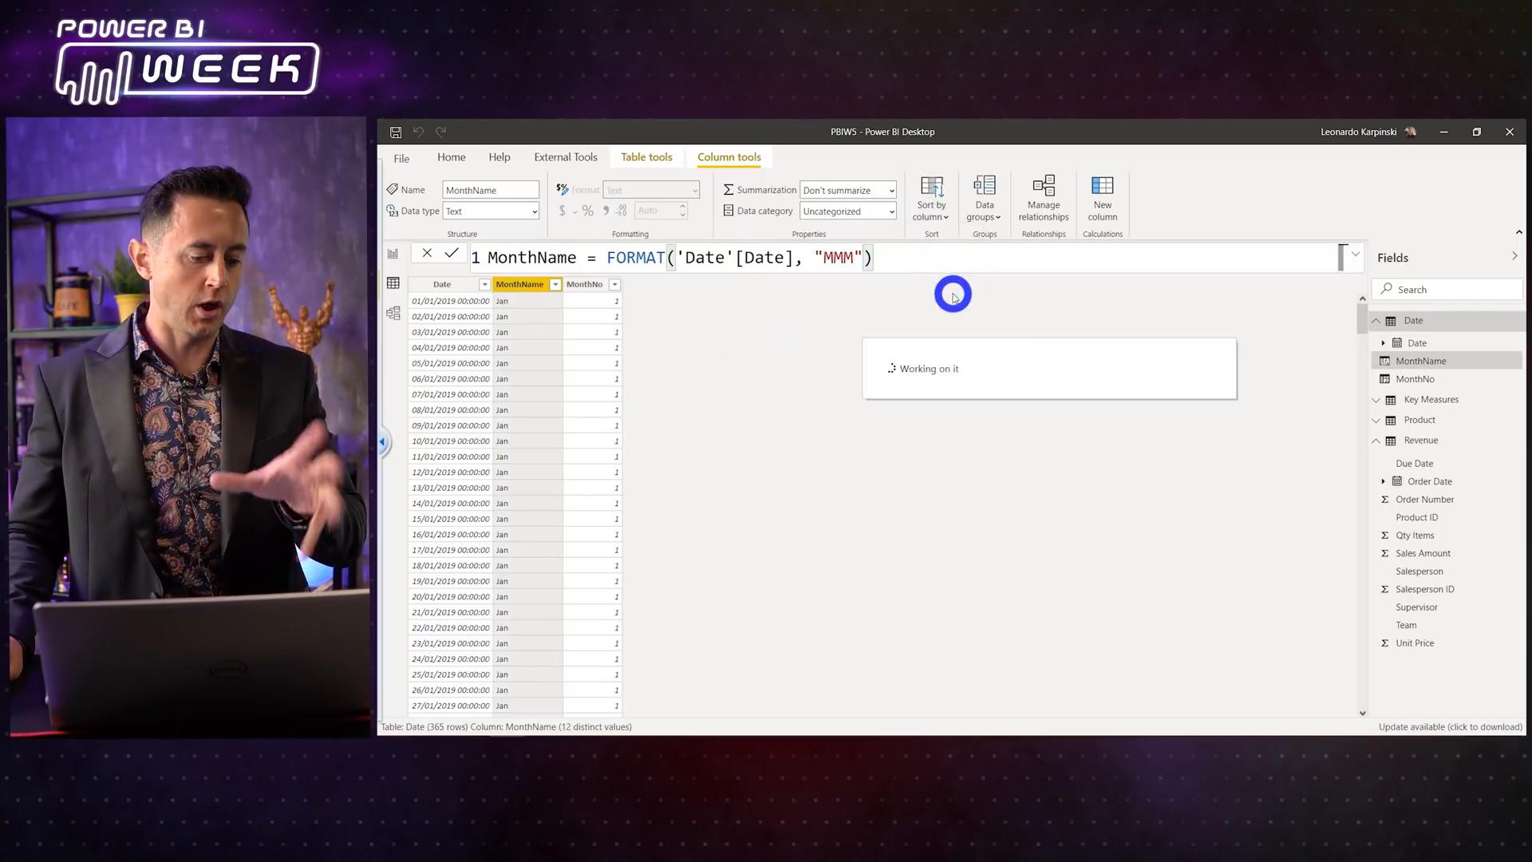
Step: Back in the report view, check the month order in the test table and delete Page 2
click(393, 254)
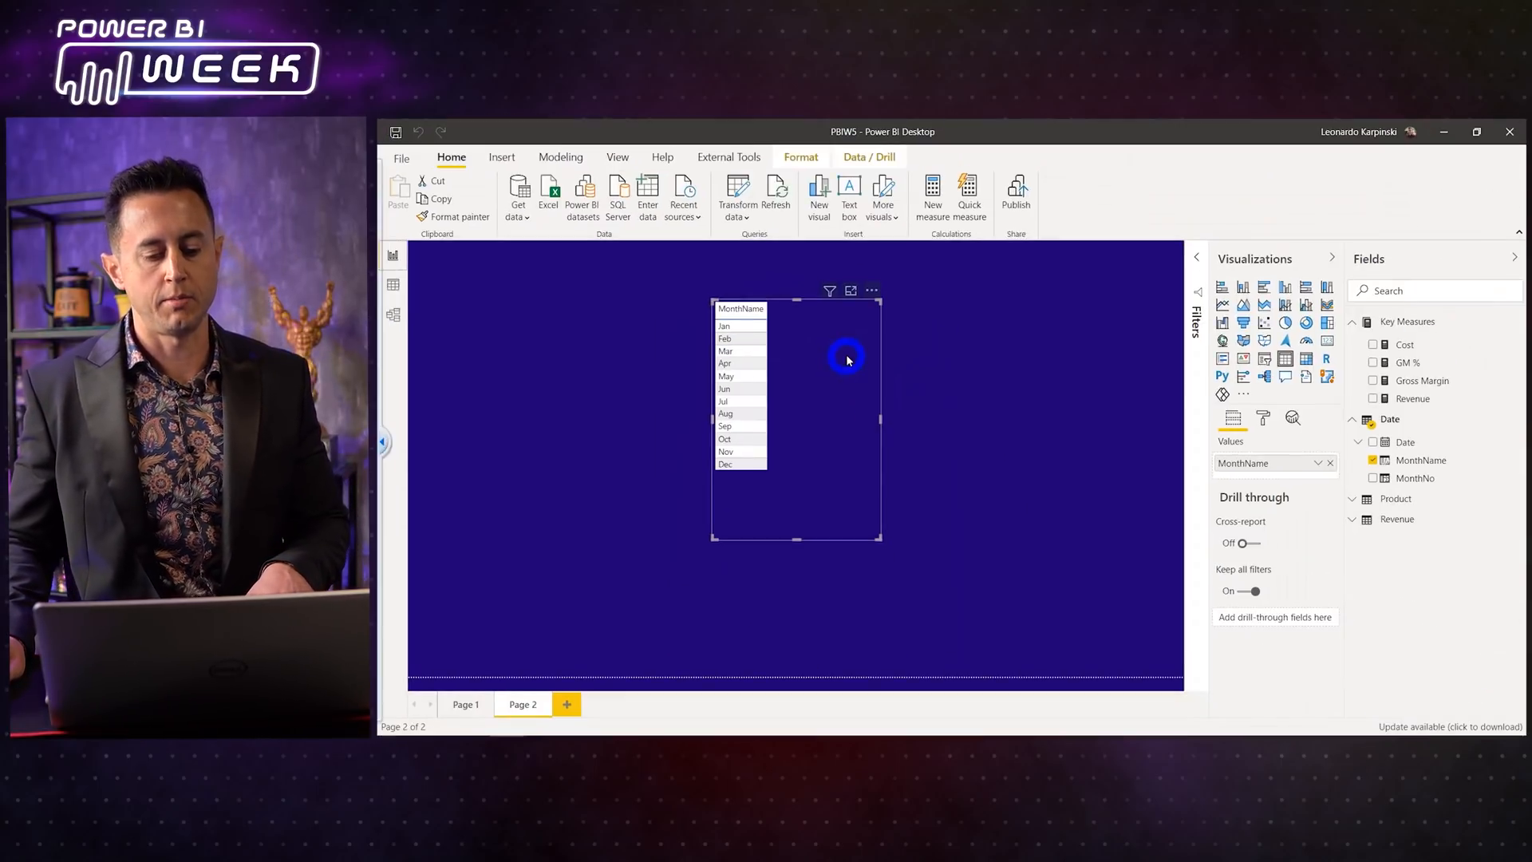
click(549, 699)
key(Escape)
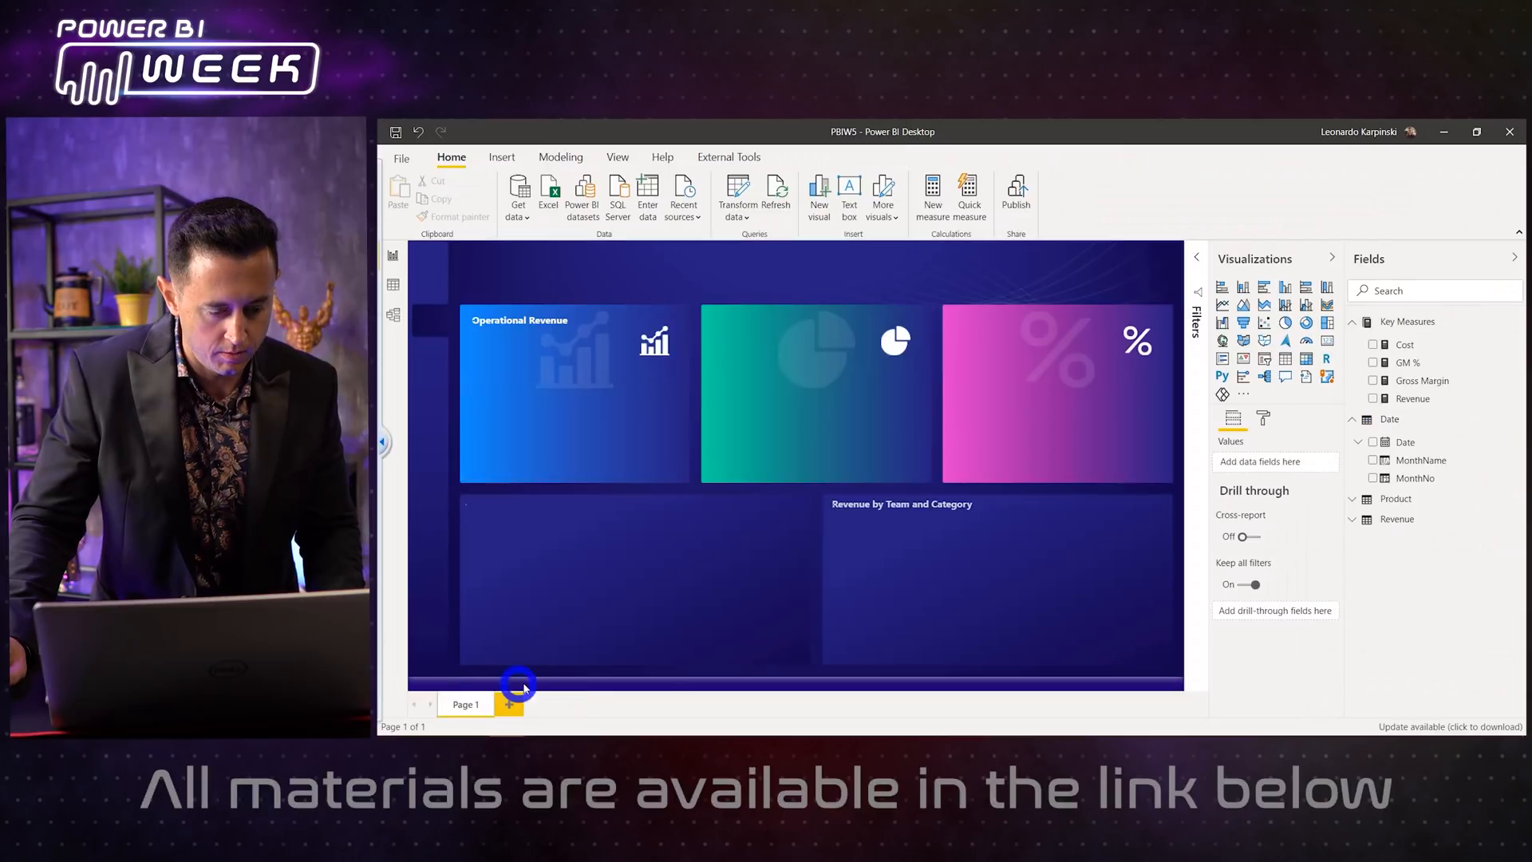
Step: Save the report and replace the date hierarchy on the Operational Revenue area chart's axis with MonthName
click(397, 133)
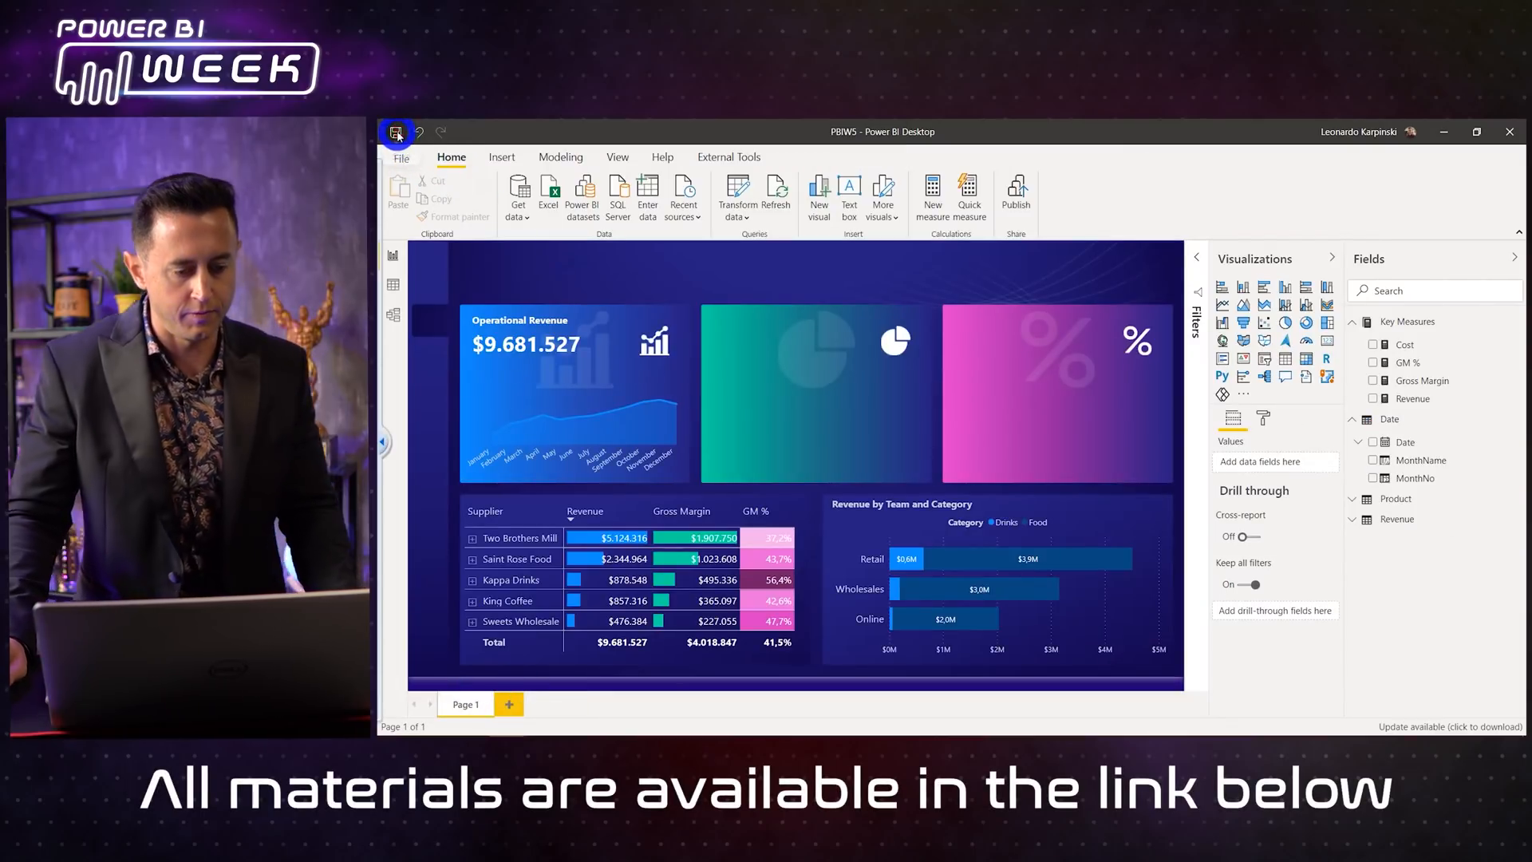
click(580, 412)
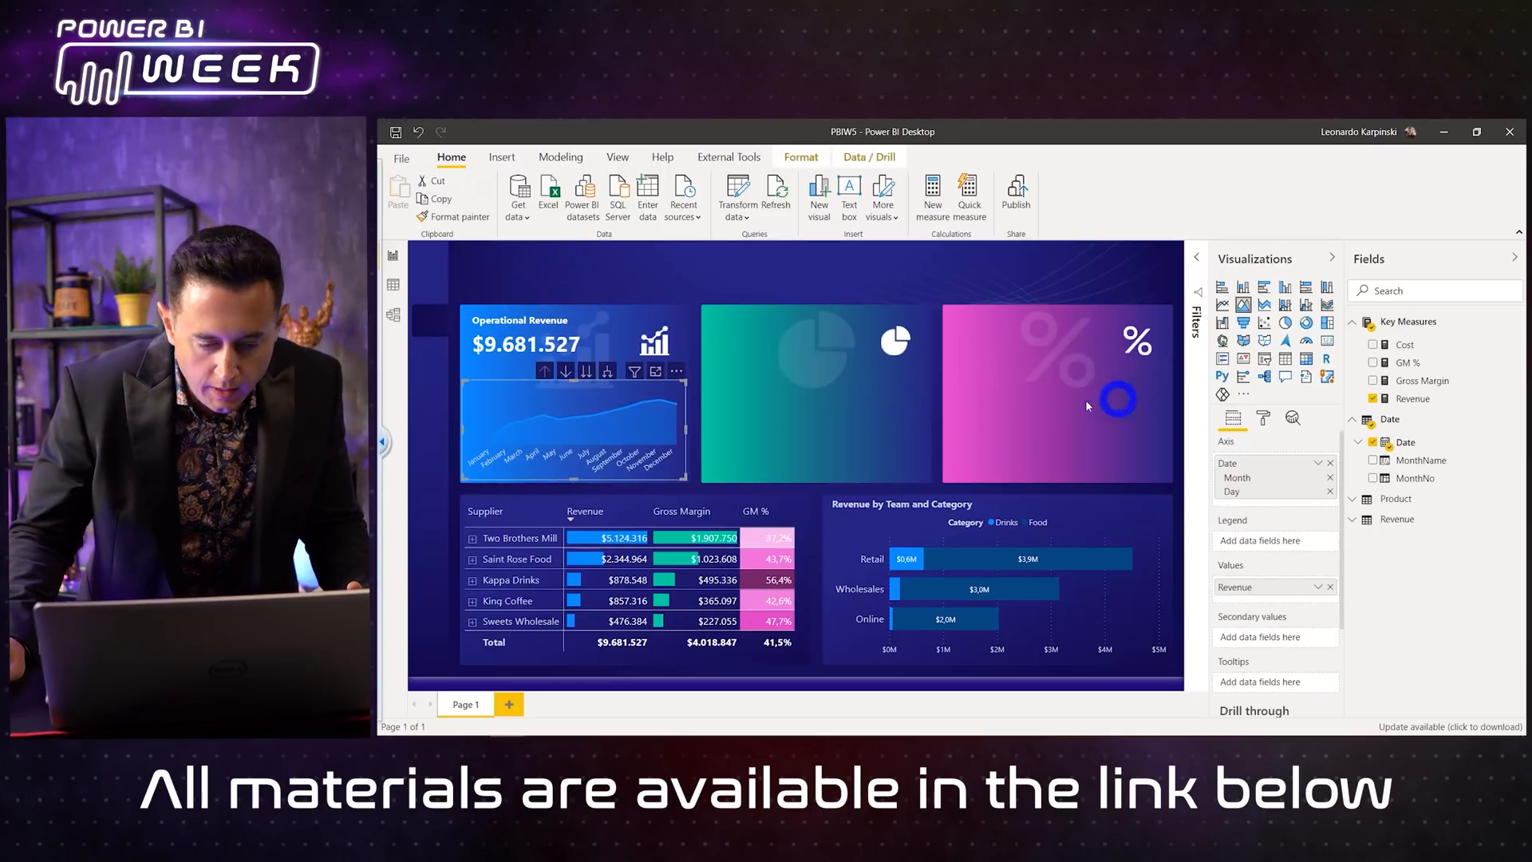
click(1331, 465)
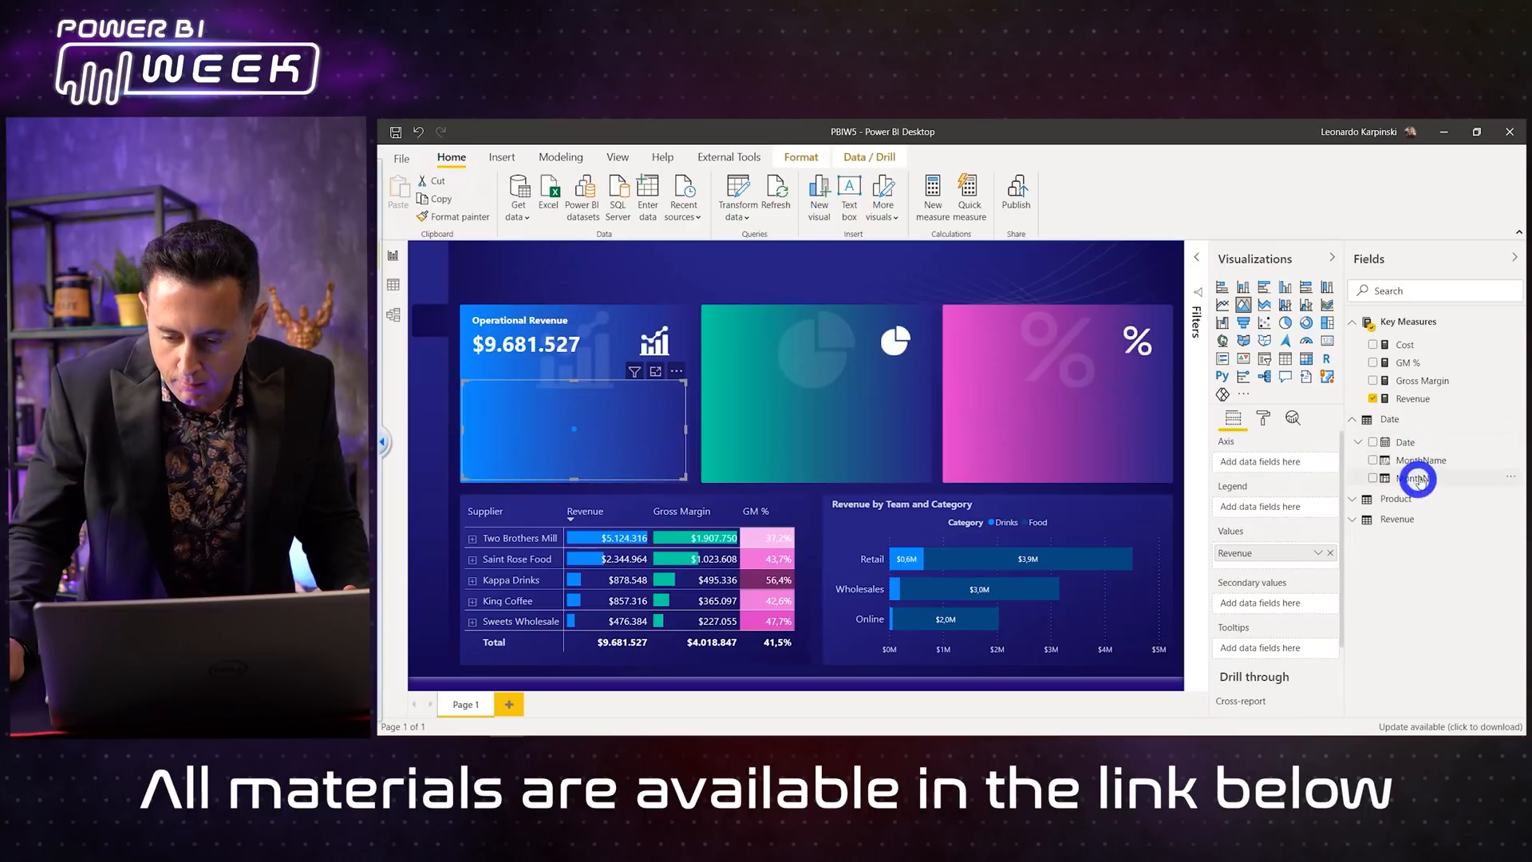
drag(1422, 455, 1248, 458)
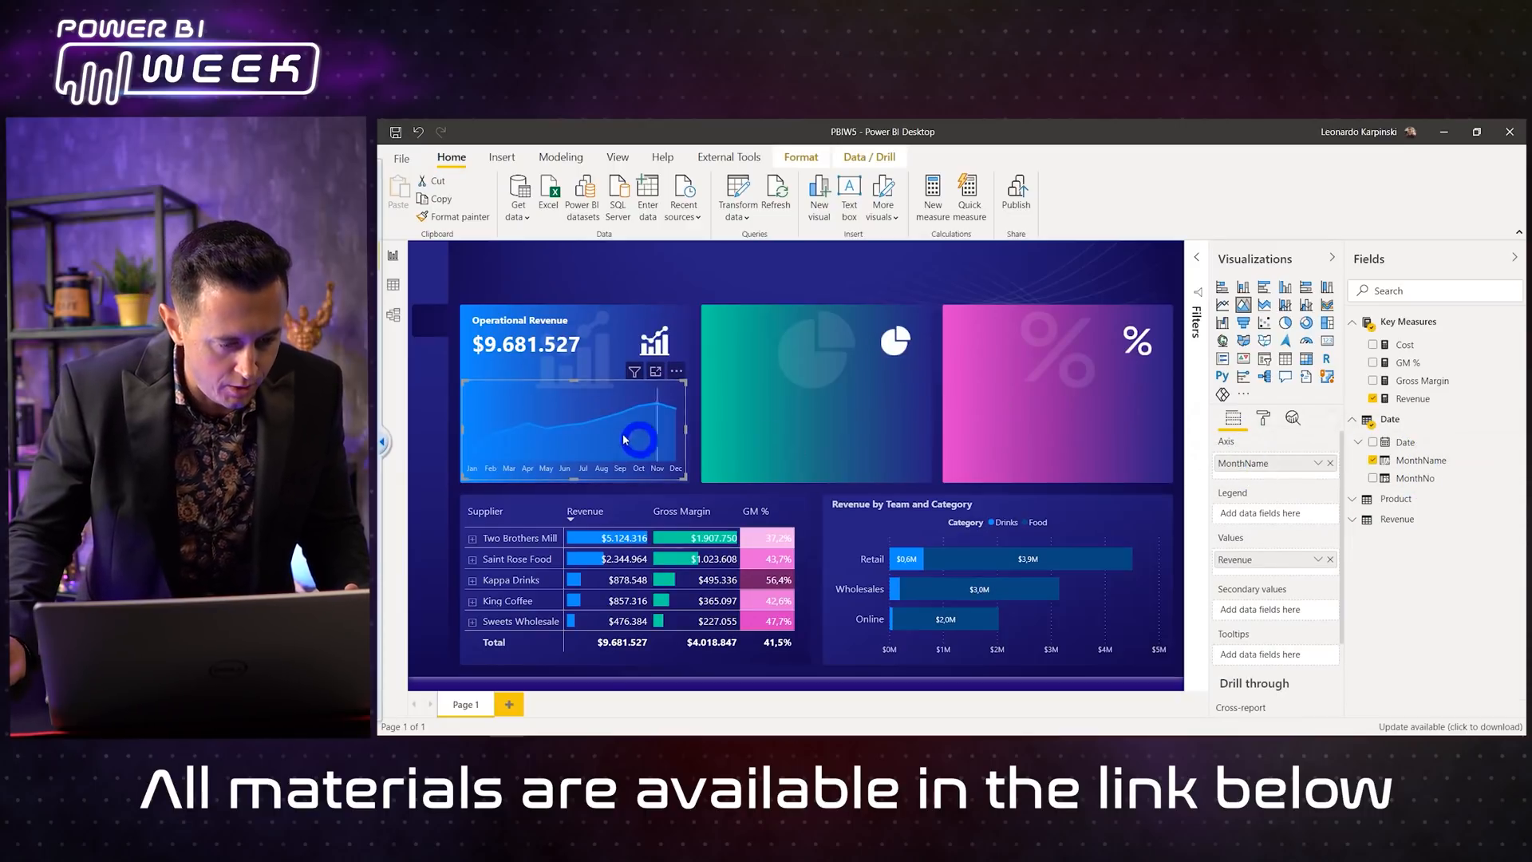
Step: Set the Revenue data color of the Operational Revenue area chart to white
mouse_move(566, 427)
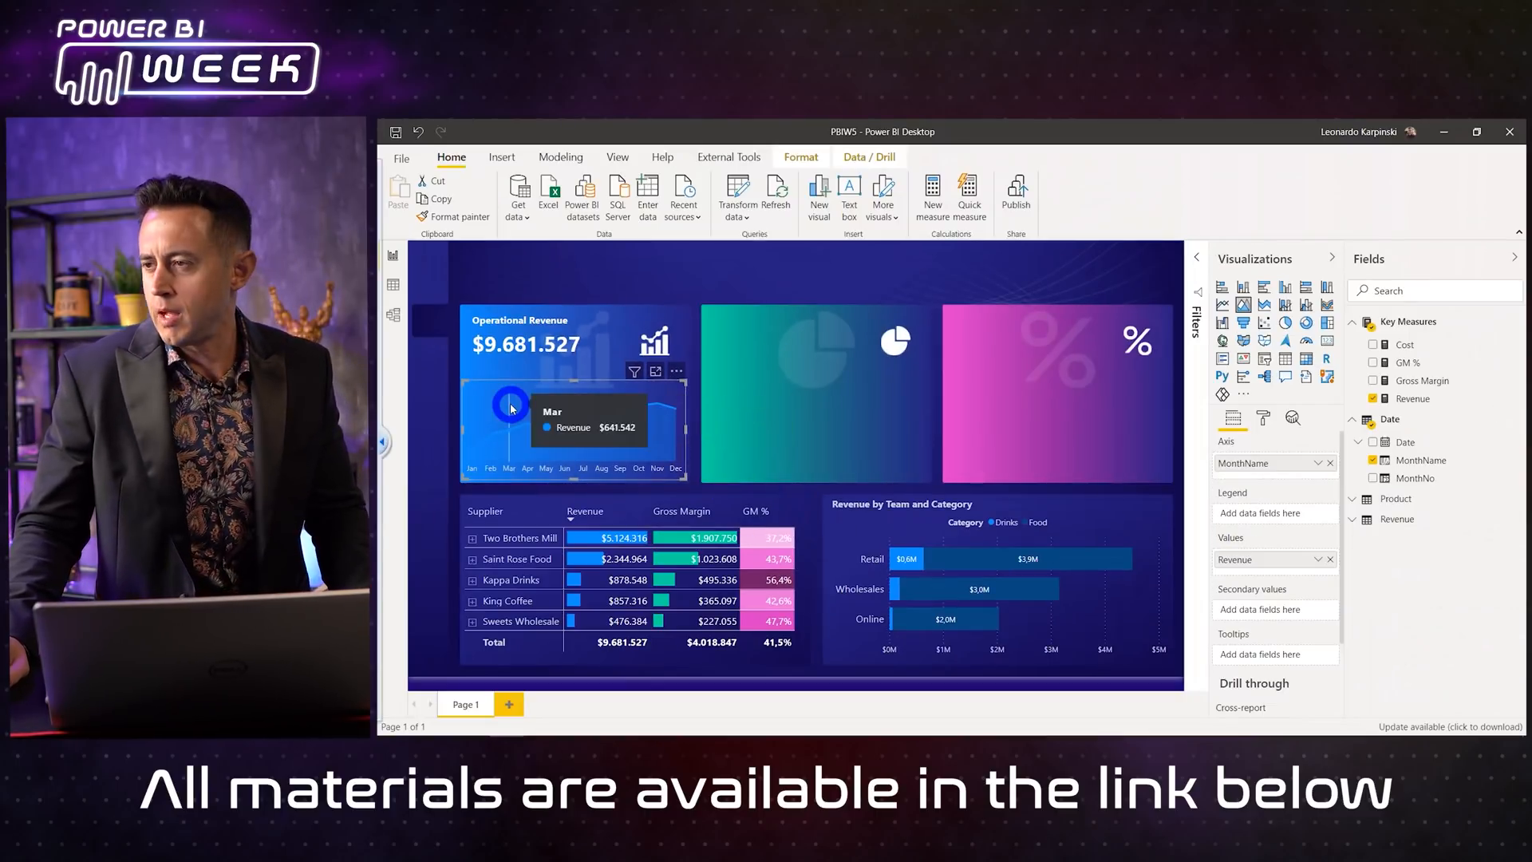
click(1265, 421)
click(1255, 612)
click(1237, 653)
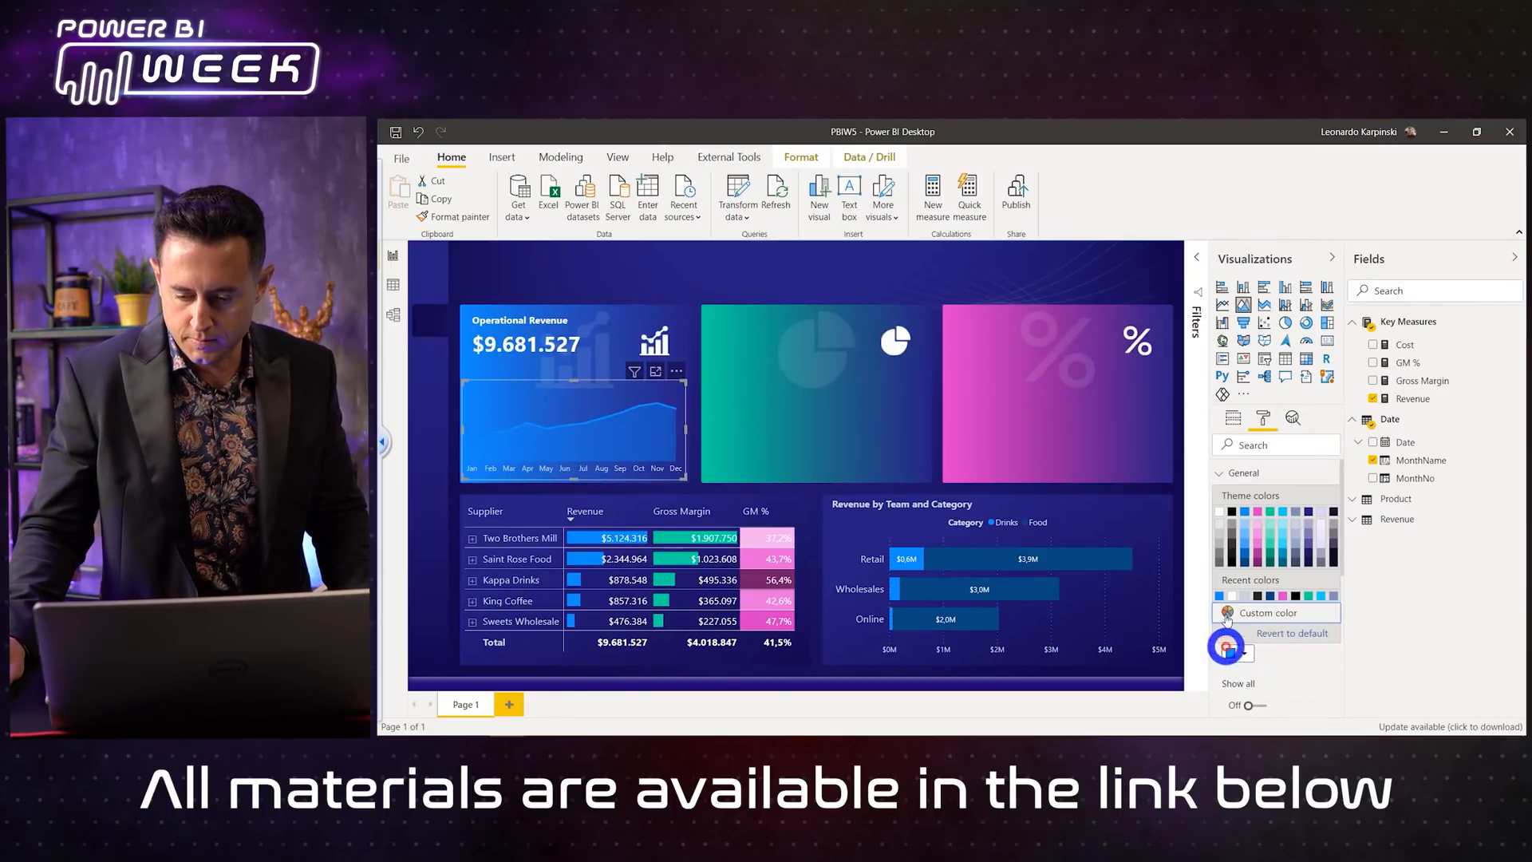
click(1224, 514)
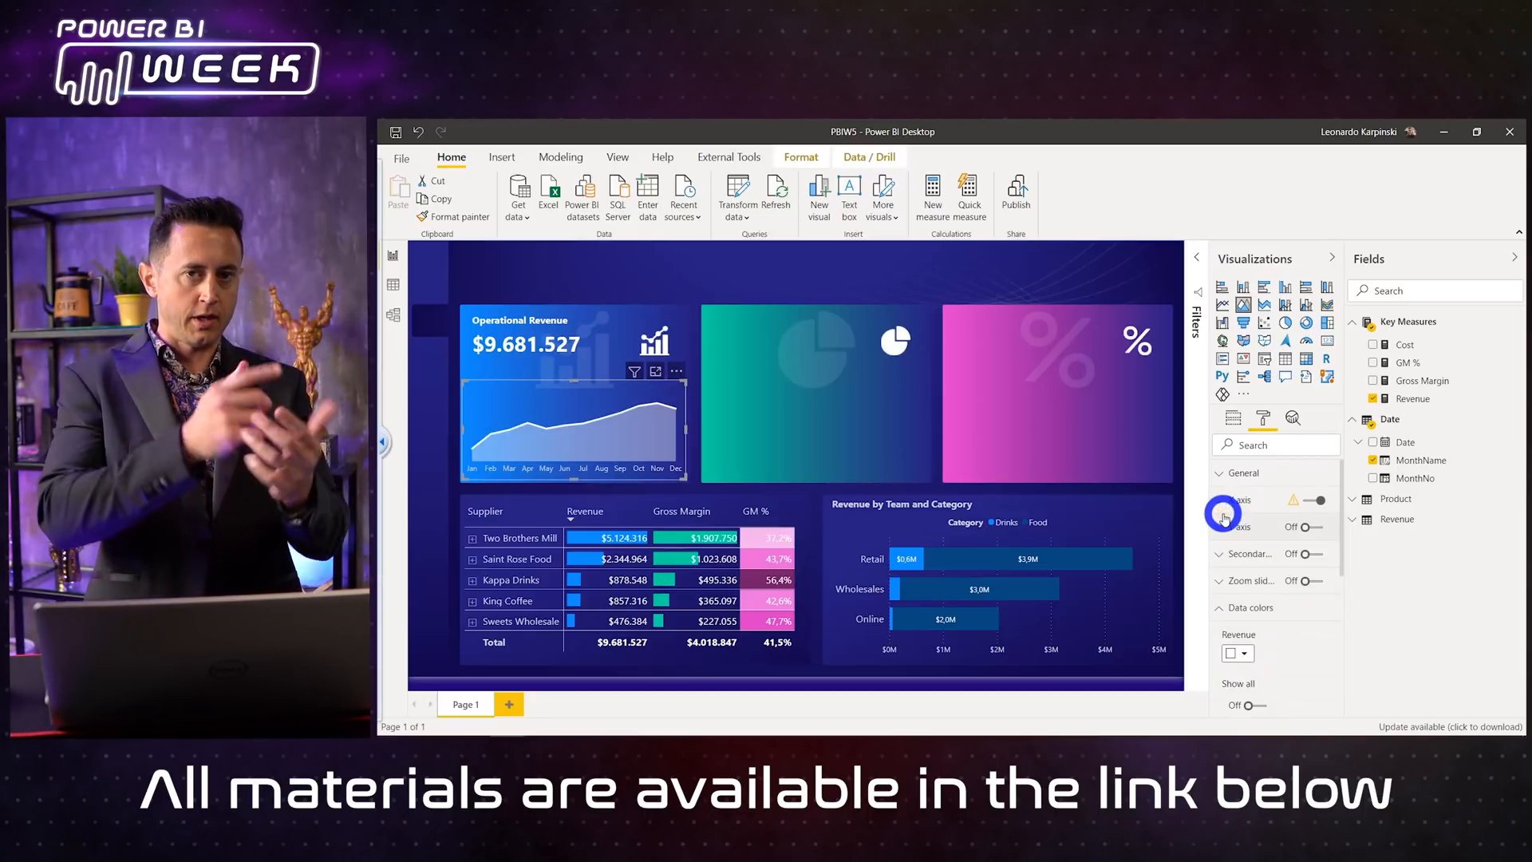
Step: Make the Operational Revenue area chart slightly taller by extending its upper edge toward the card value
click(635, 274)
click(575, 380)
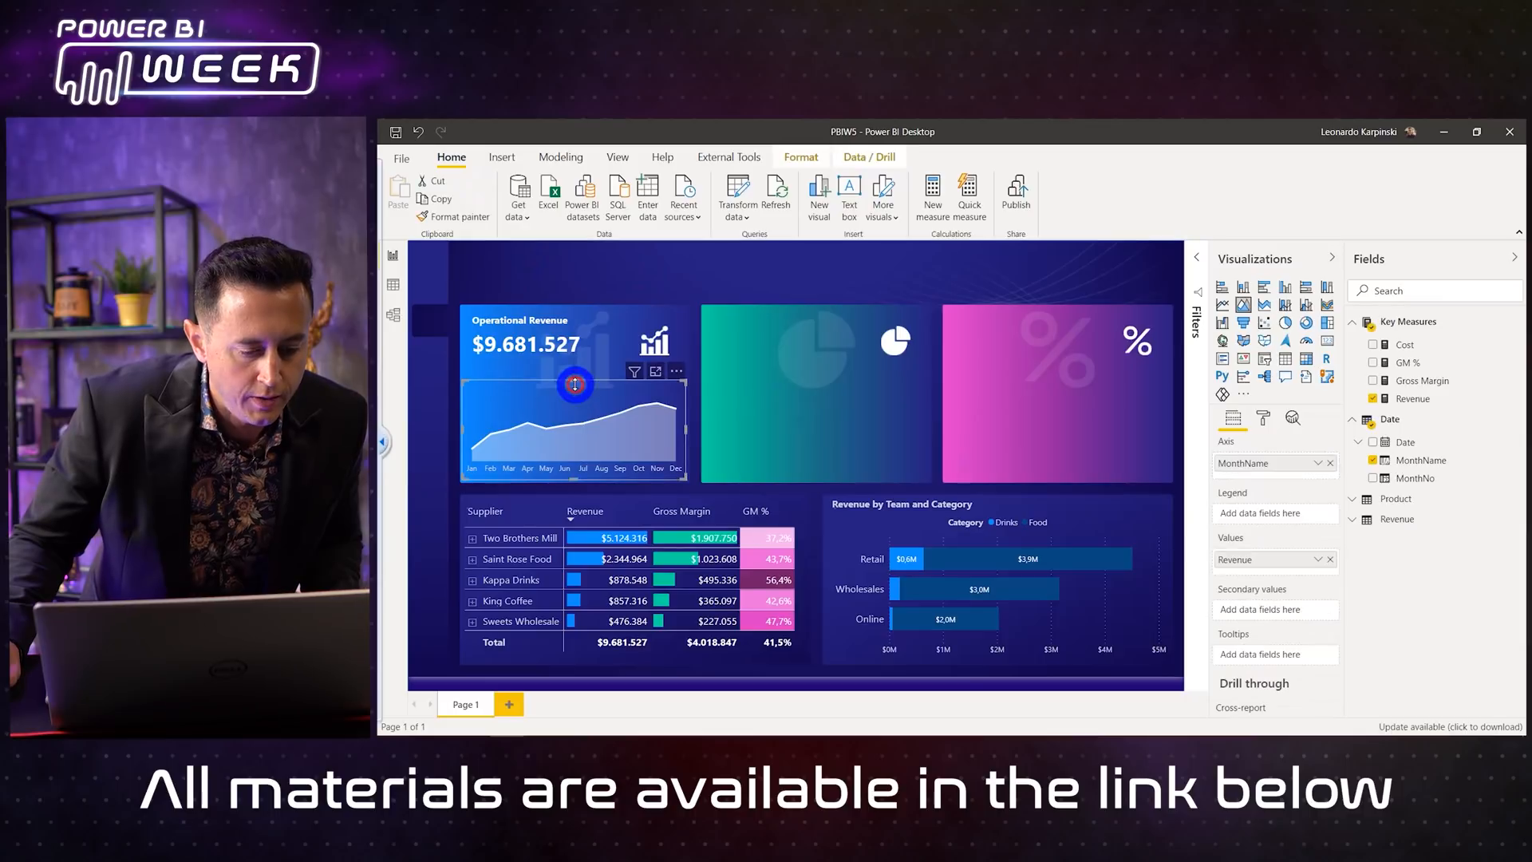
click(628, 272)
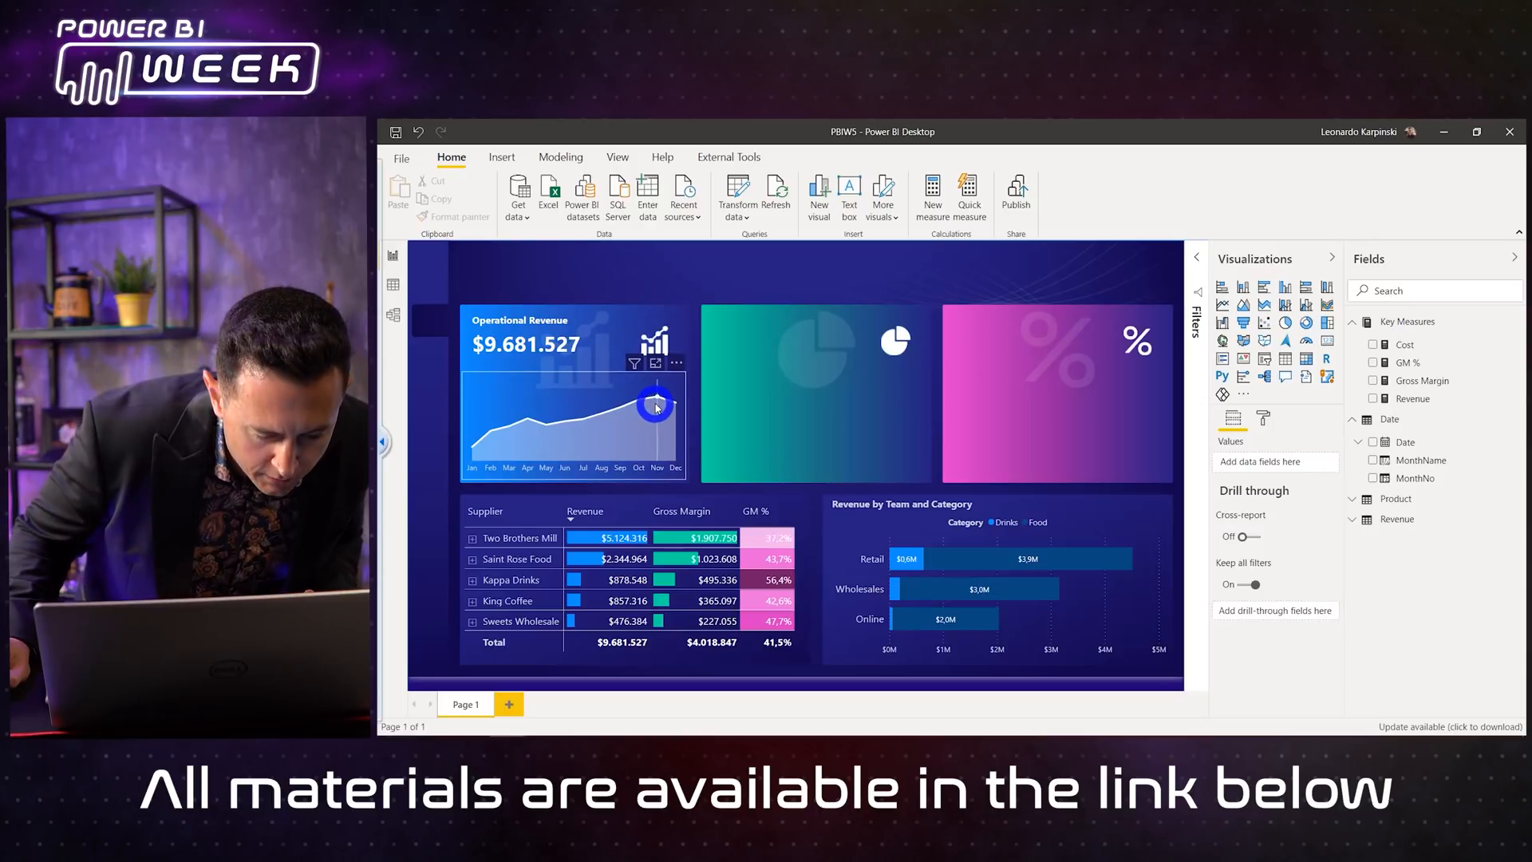
mouse_move(657, 405)
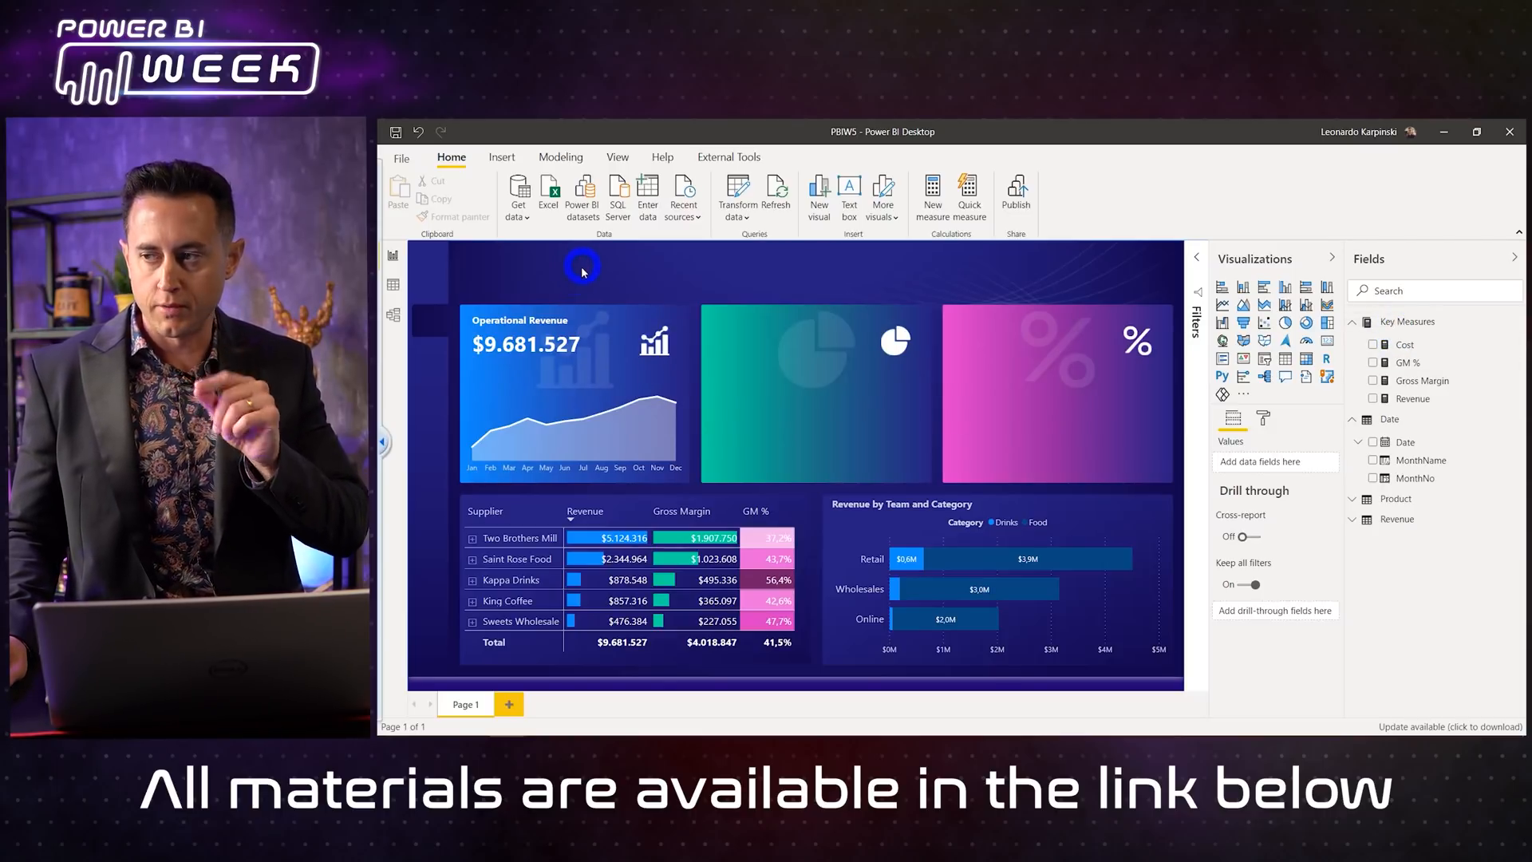
Step: Duplicate the Operational Revenue card and place the copy directly below the original, above the area chart
click(495, 343)
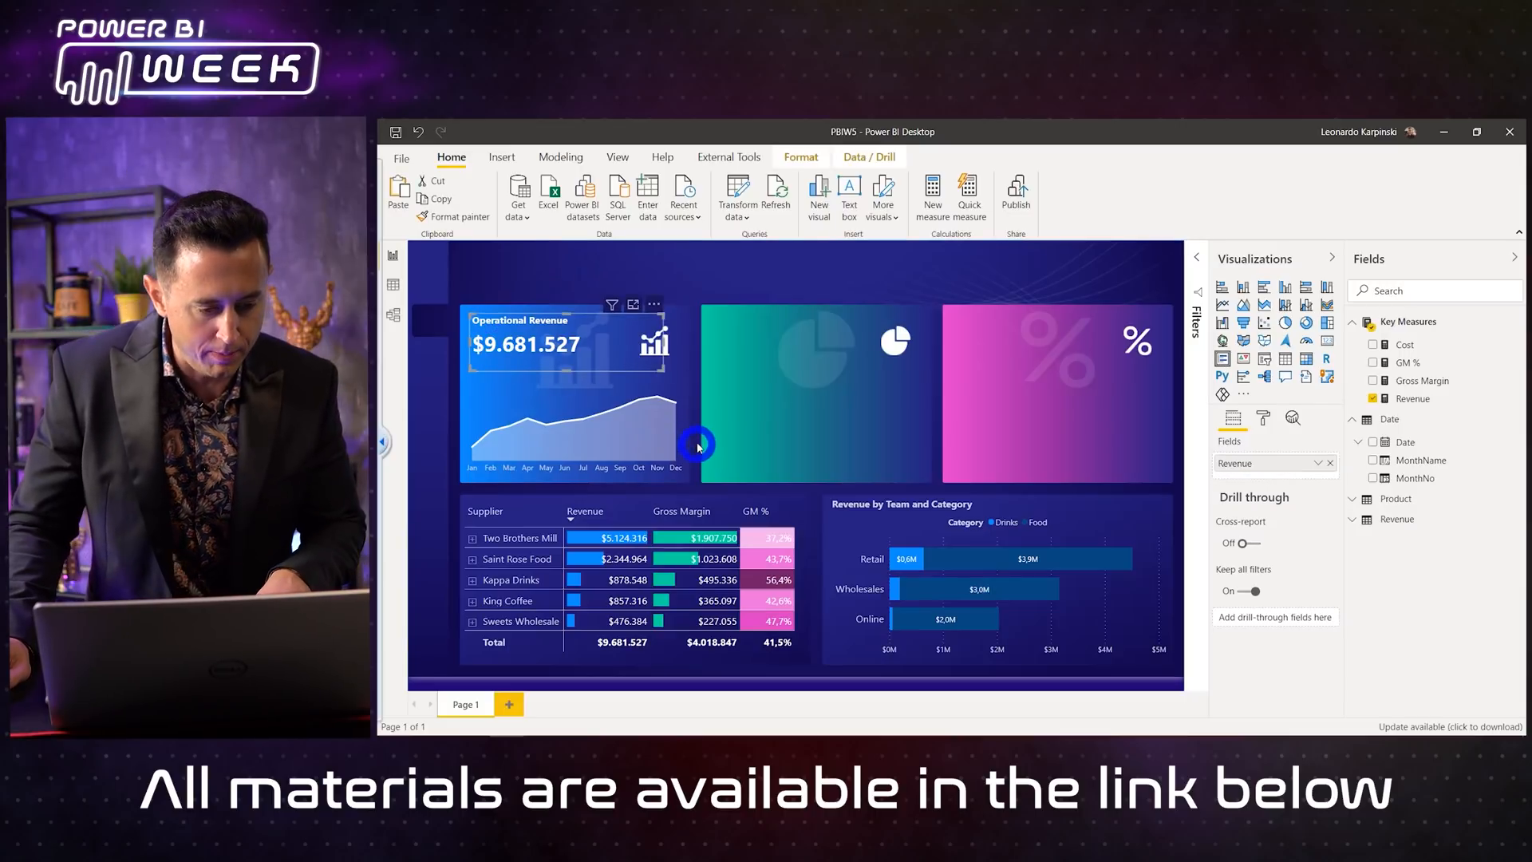
key(ctrl+c)
key(ctrl+v)
drag(559, 356, 542, 385)
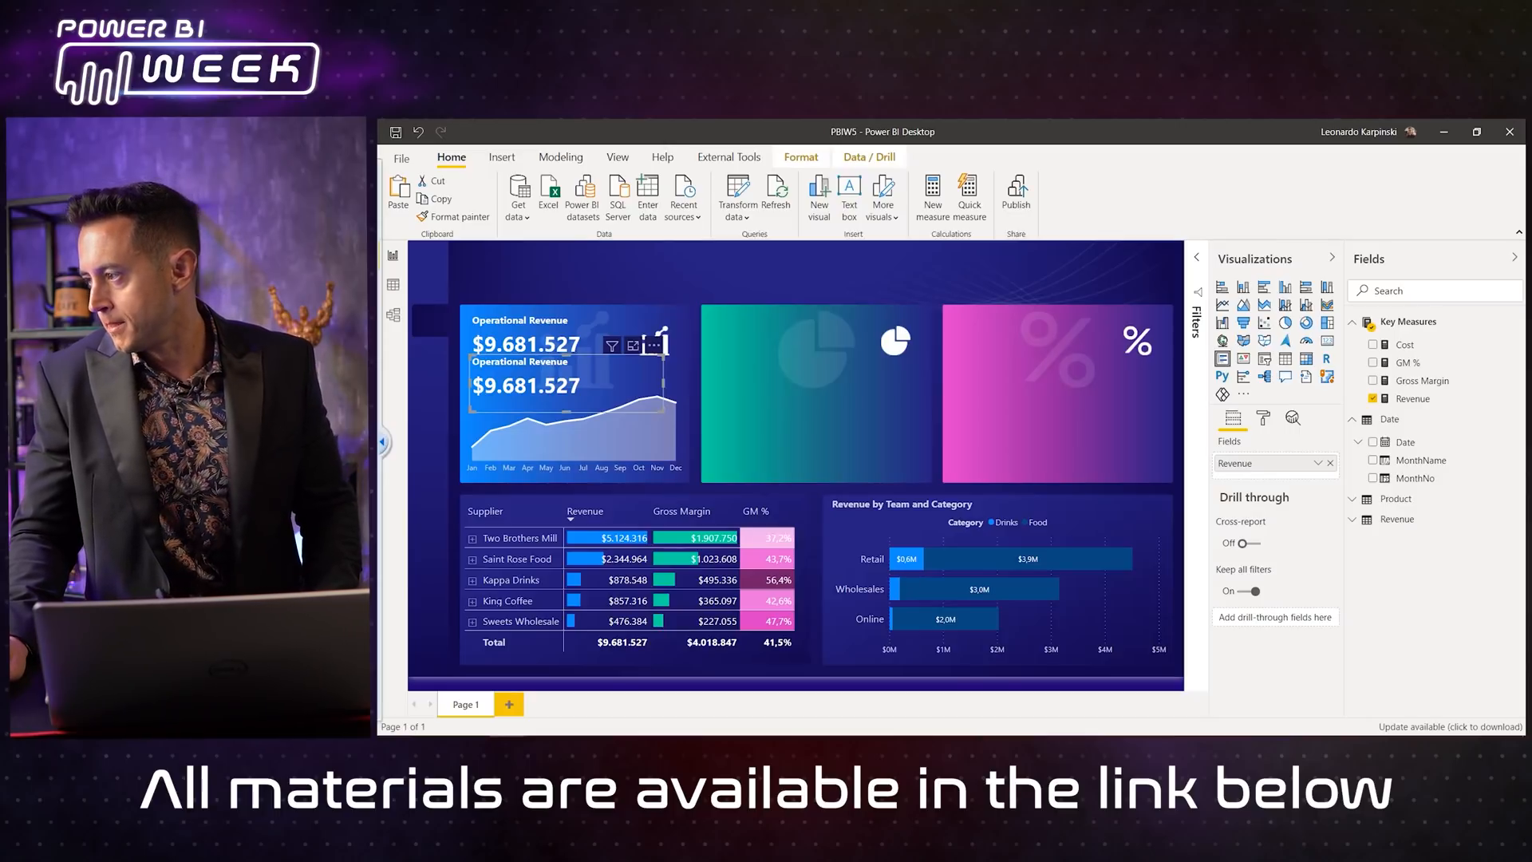
Step: Set the copied card's data label text size to 14 pt
click(1263, 417)
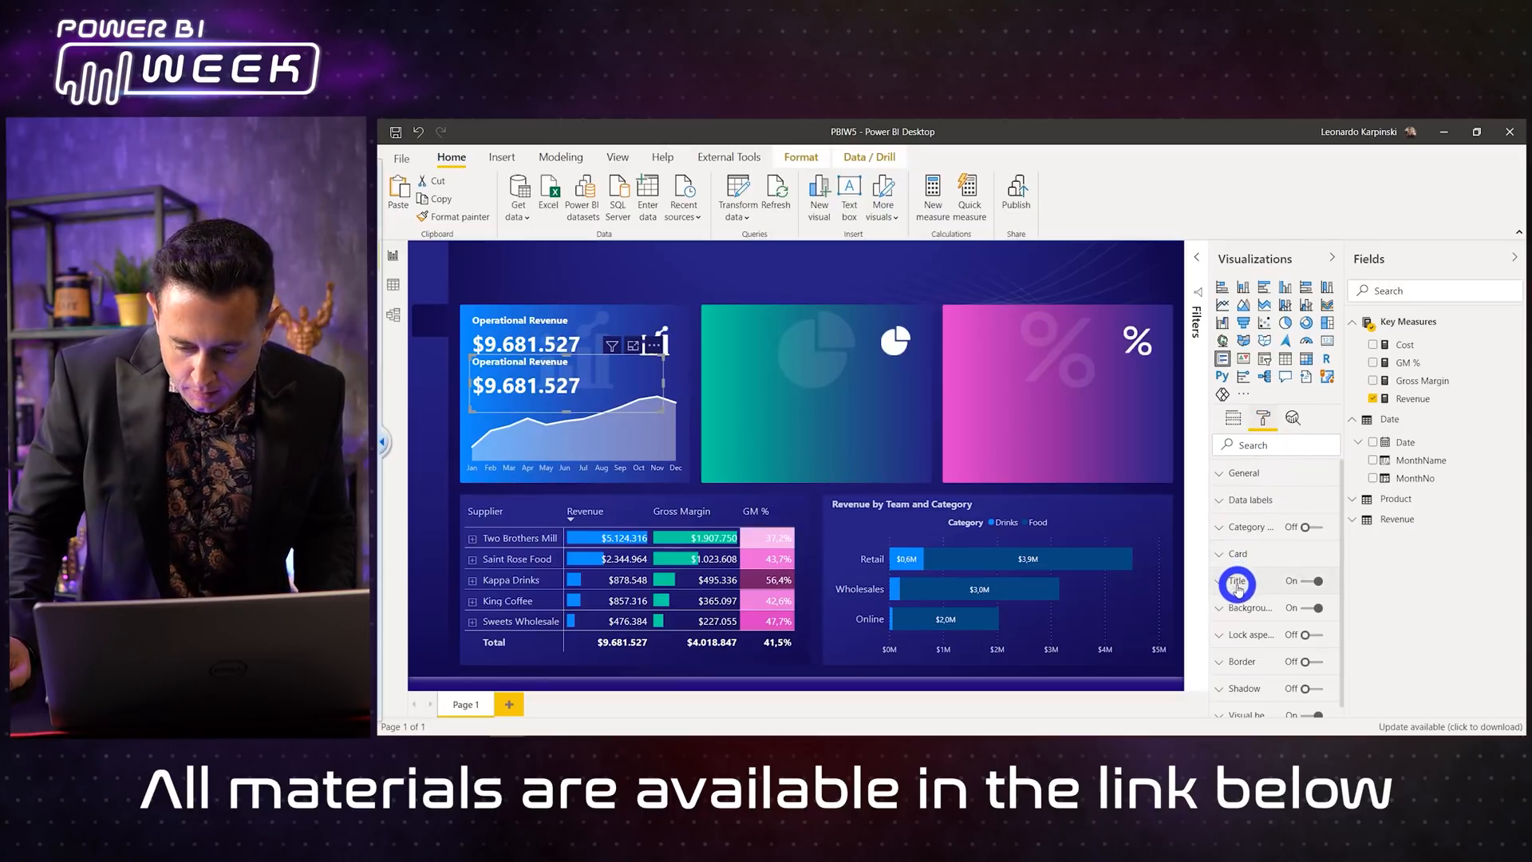
click(1246, 500)
double_click(1235, 594)
text(14)
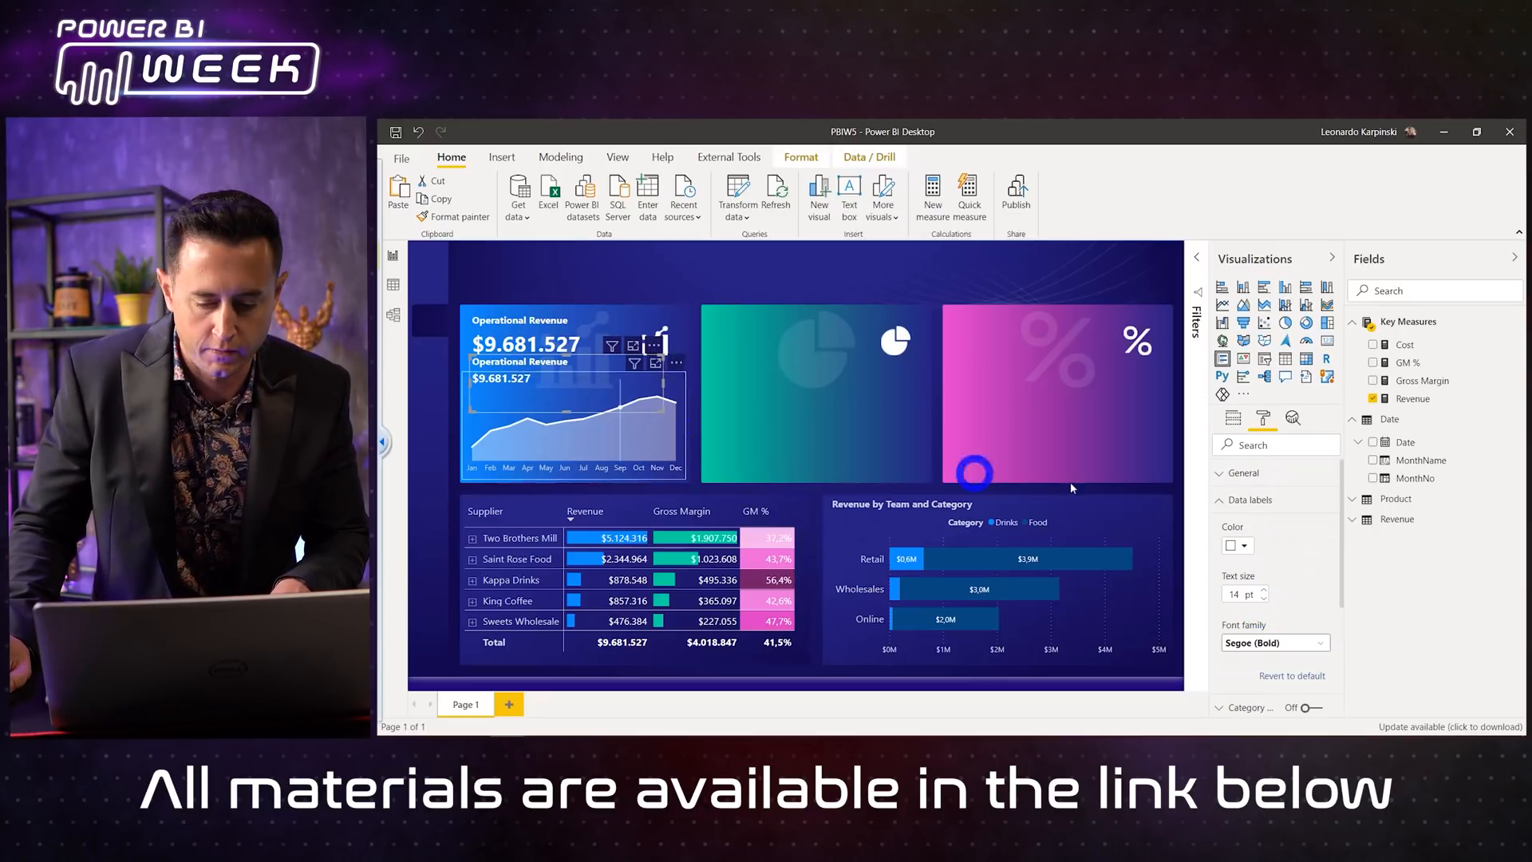
Step: Change the copied card's title font from bold to regular Segoe and move the card slightly down
click(1249, 500)
click(1239, 581)
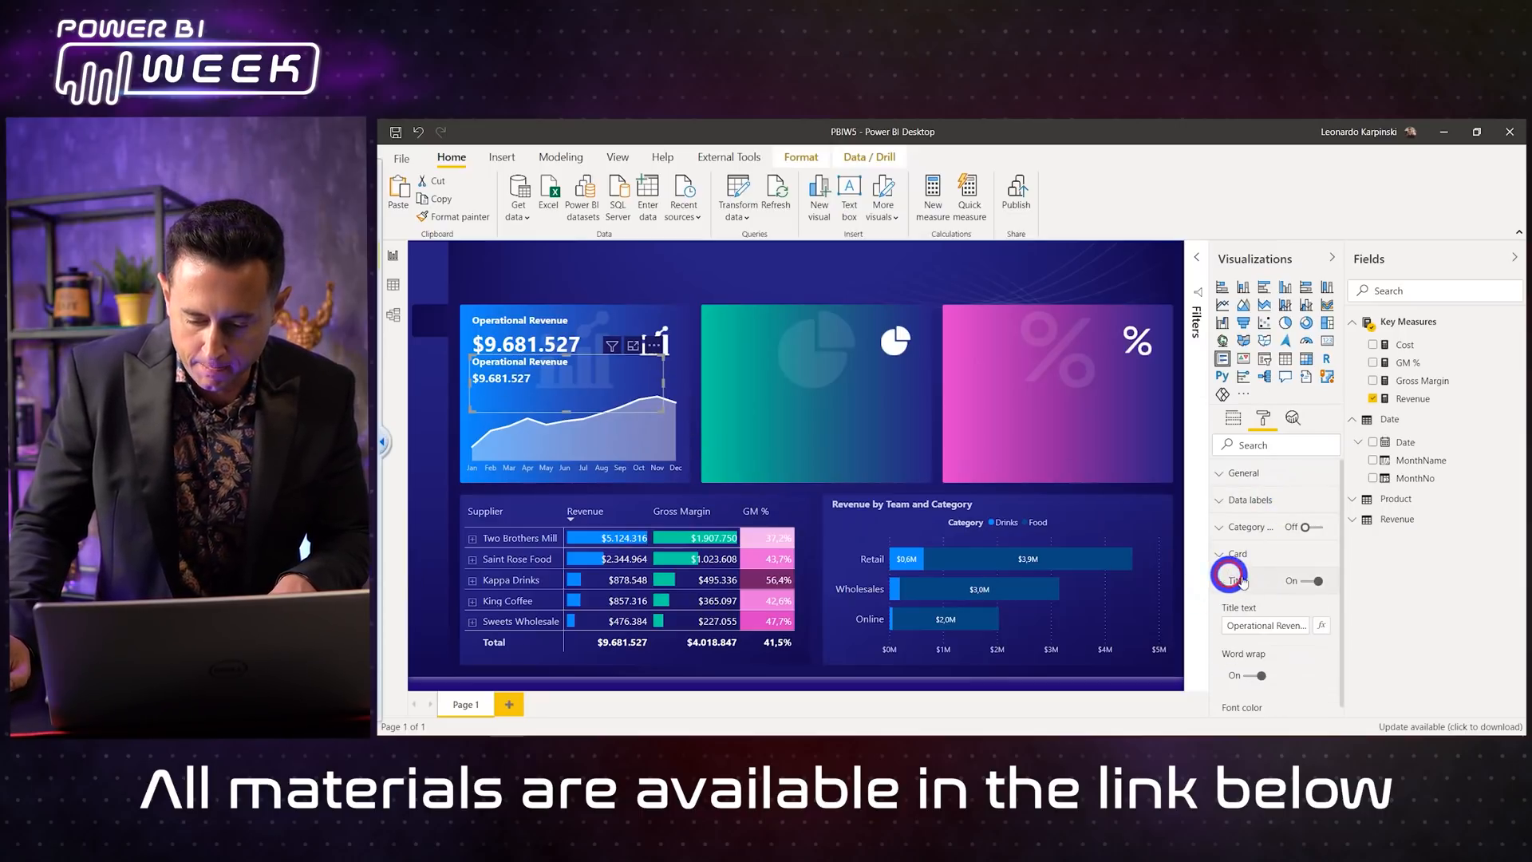
scroll(1271, 589, down, 3)
scroll(1259, 639, down, 5)
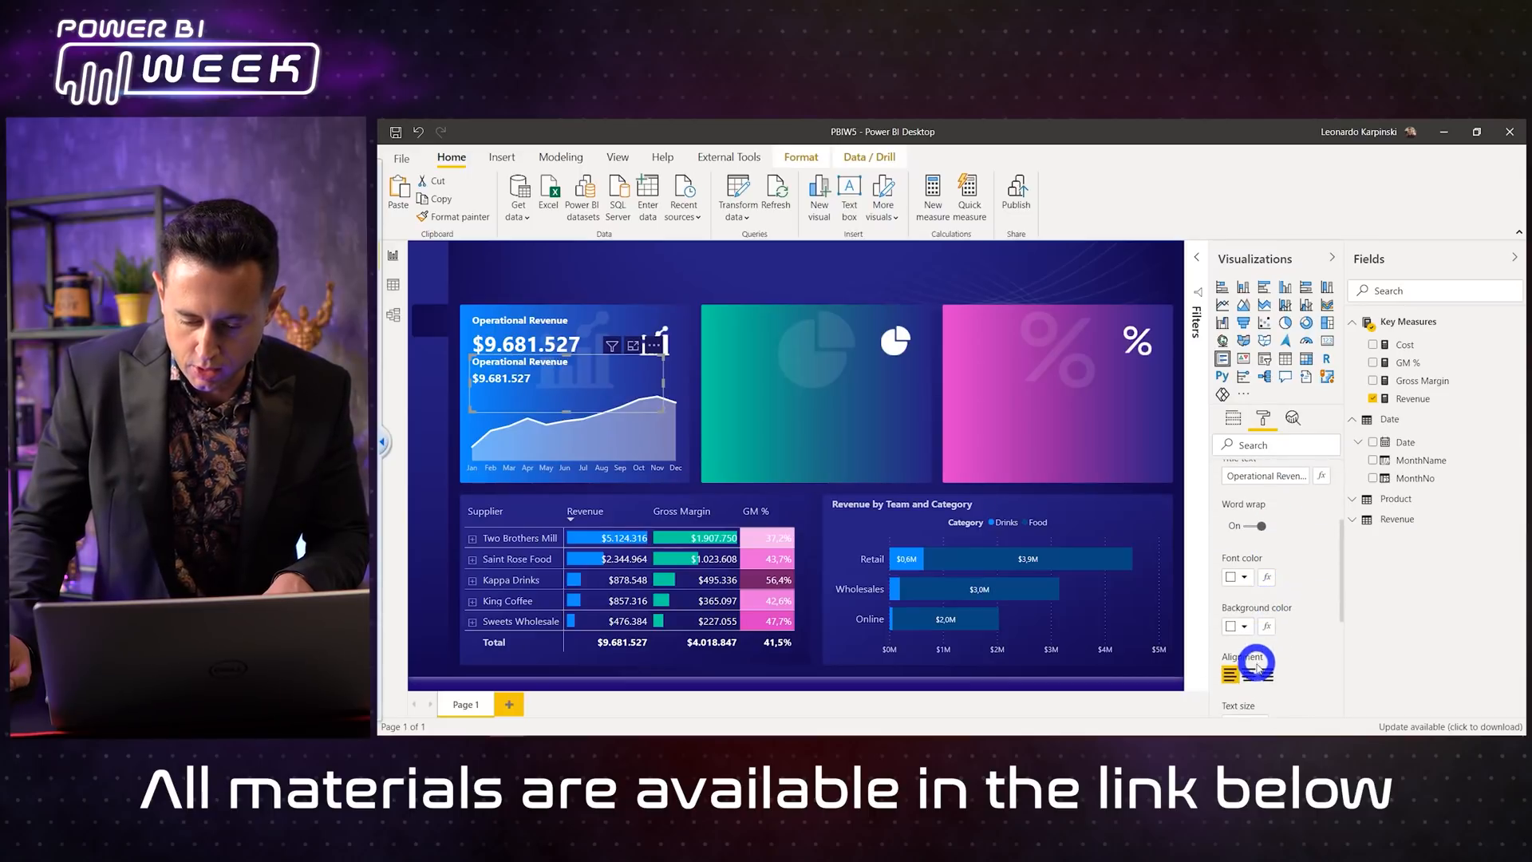
click(1263, 623)
scroll(1273, 541, down, 3)
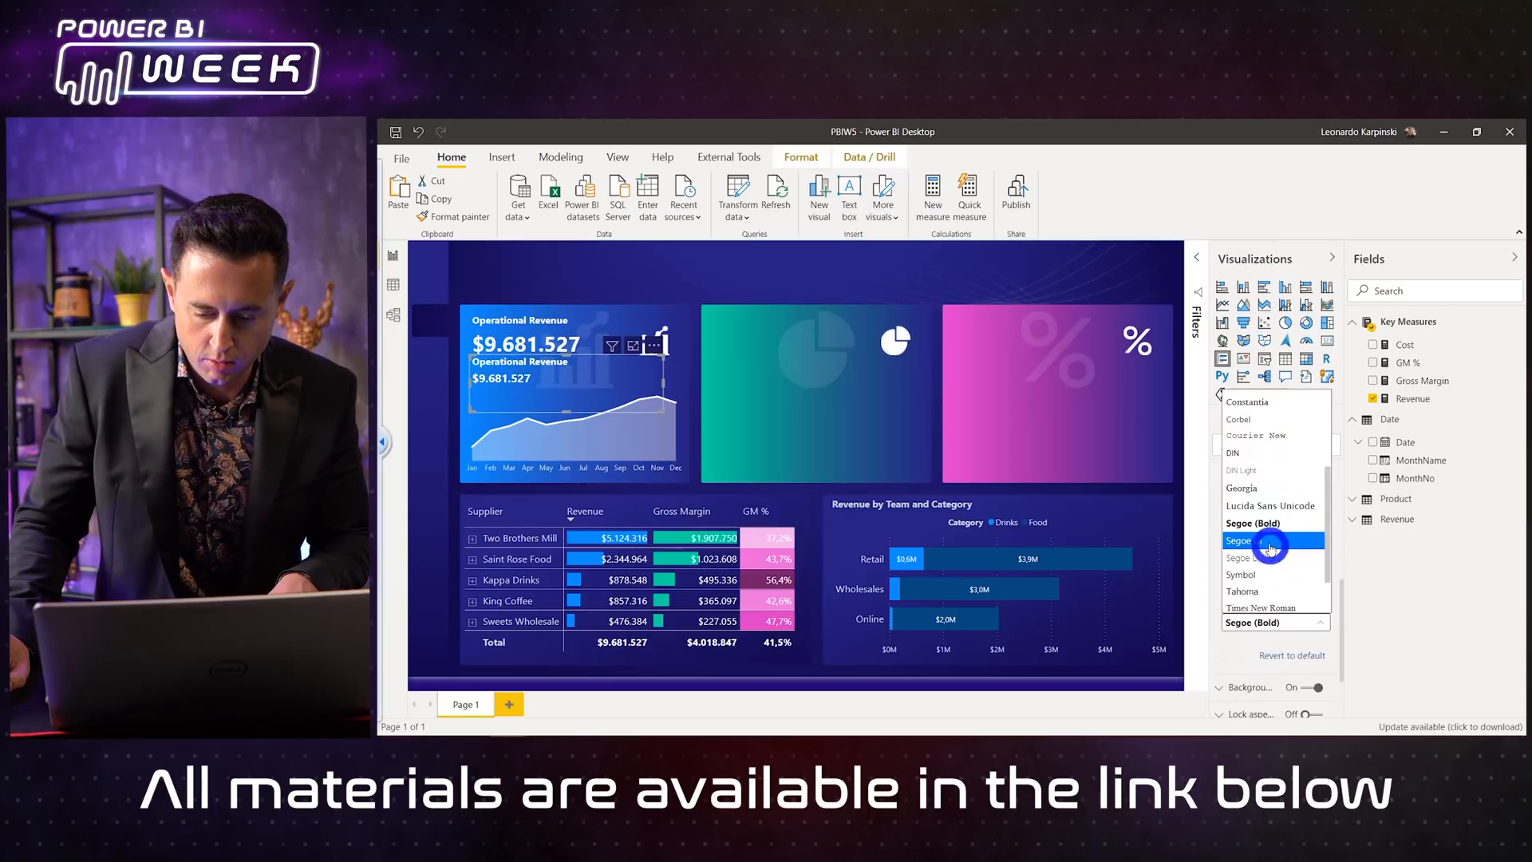
click(1270, 542)
drag(541, 378, 565, 407)
click(641, 272)
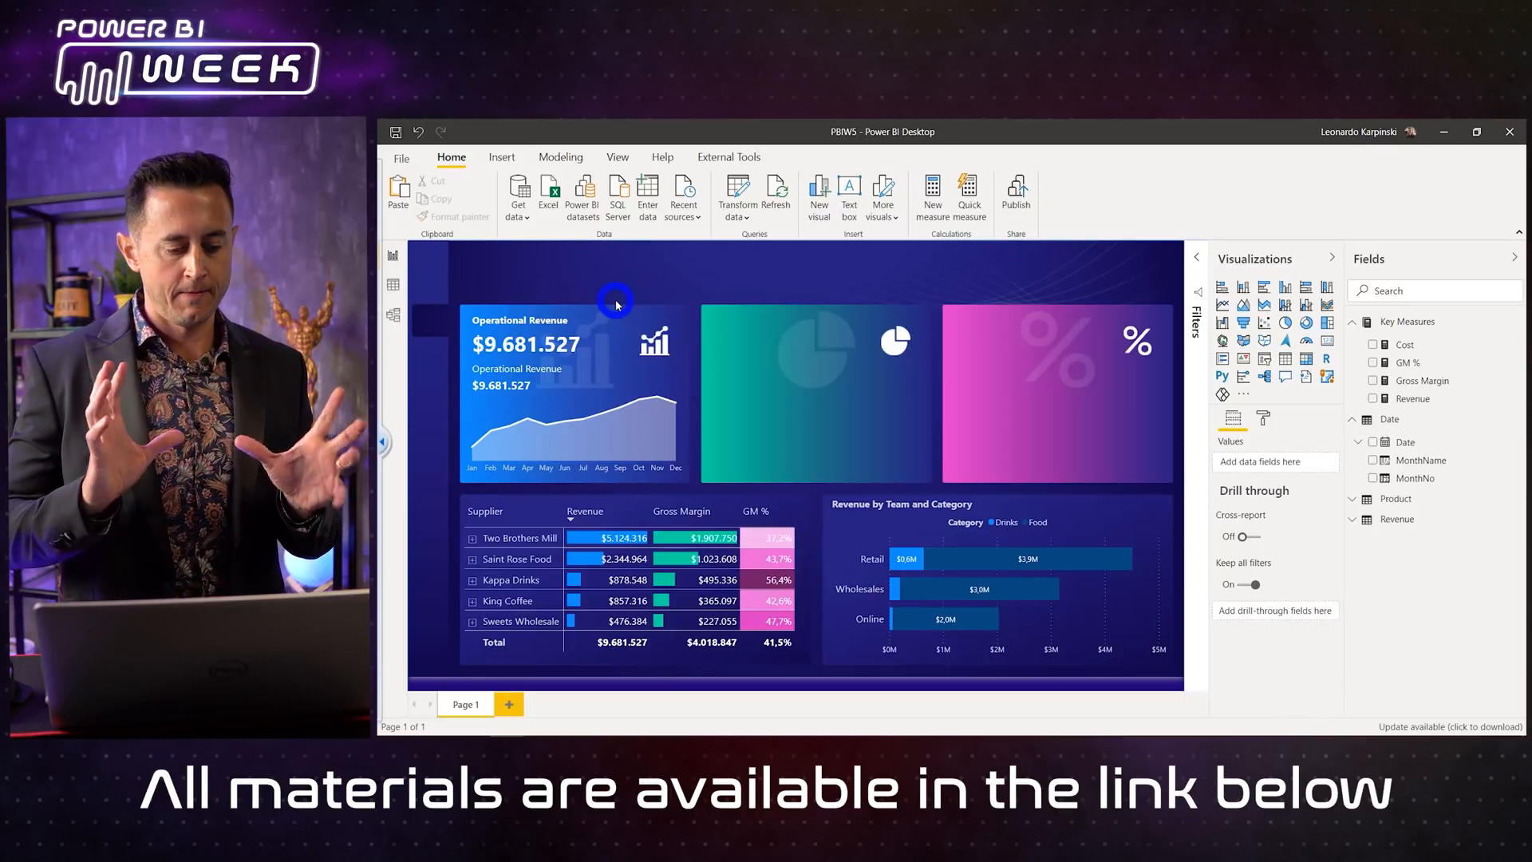
Step: Add MonthName as a visual-level filter on the copied card, and try filtering to Nov before clearing that selection
click(523, 388)
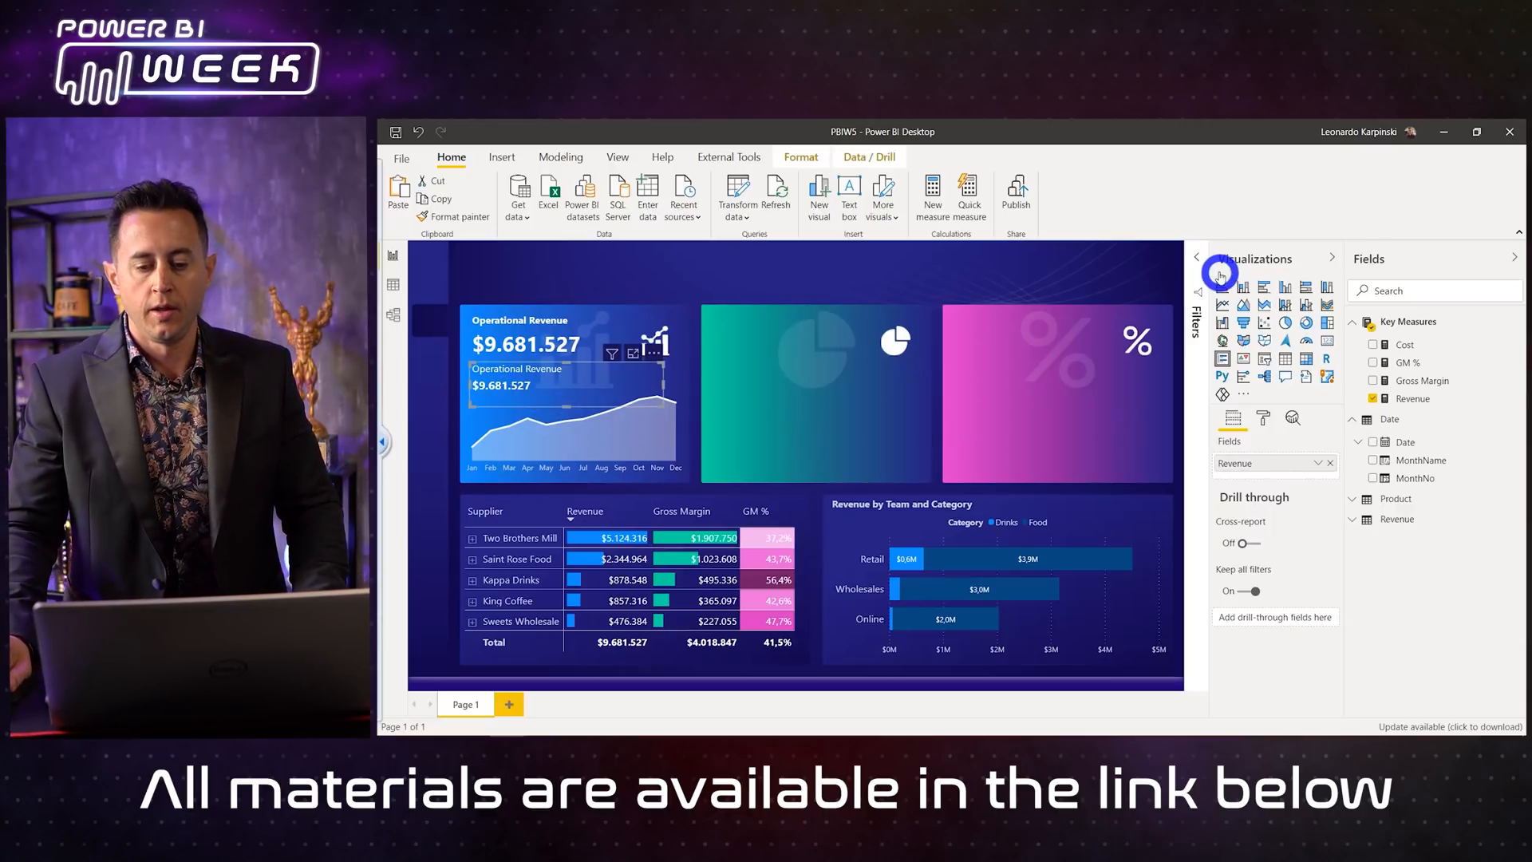
click(1197, 256)
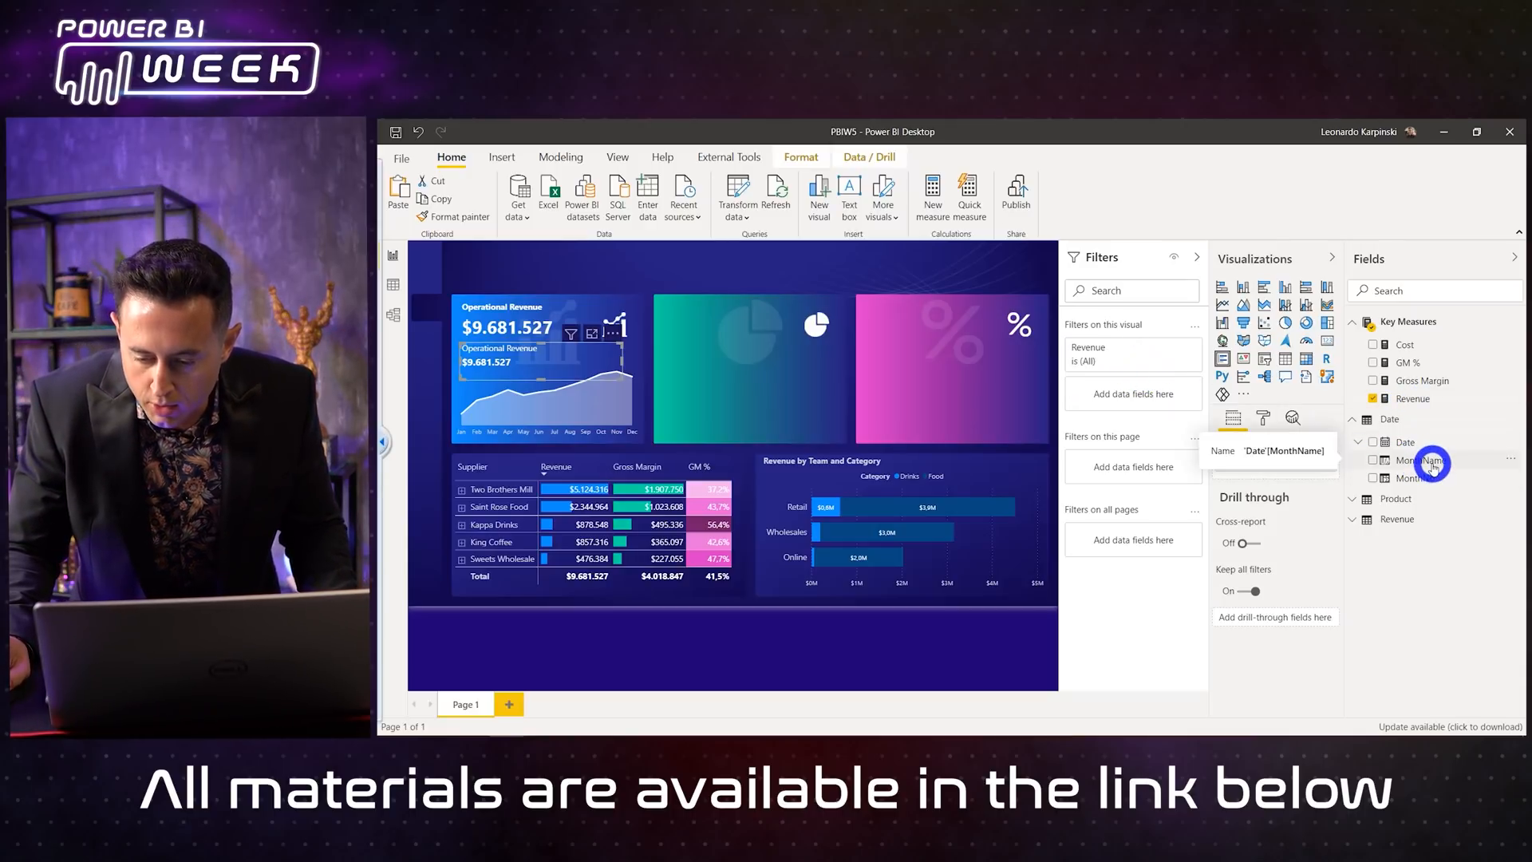
drag(1434, 463, 1128, 394)
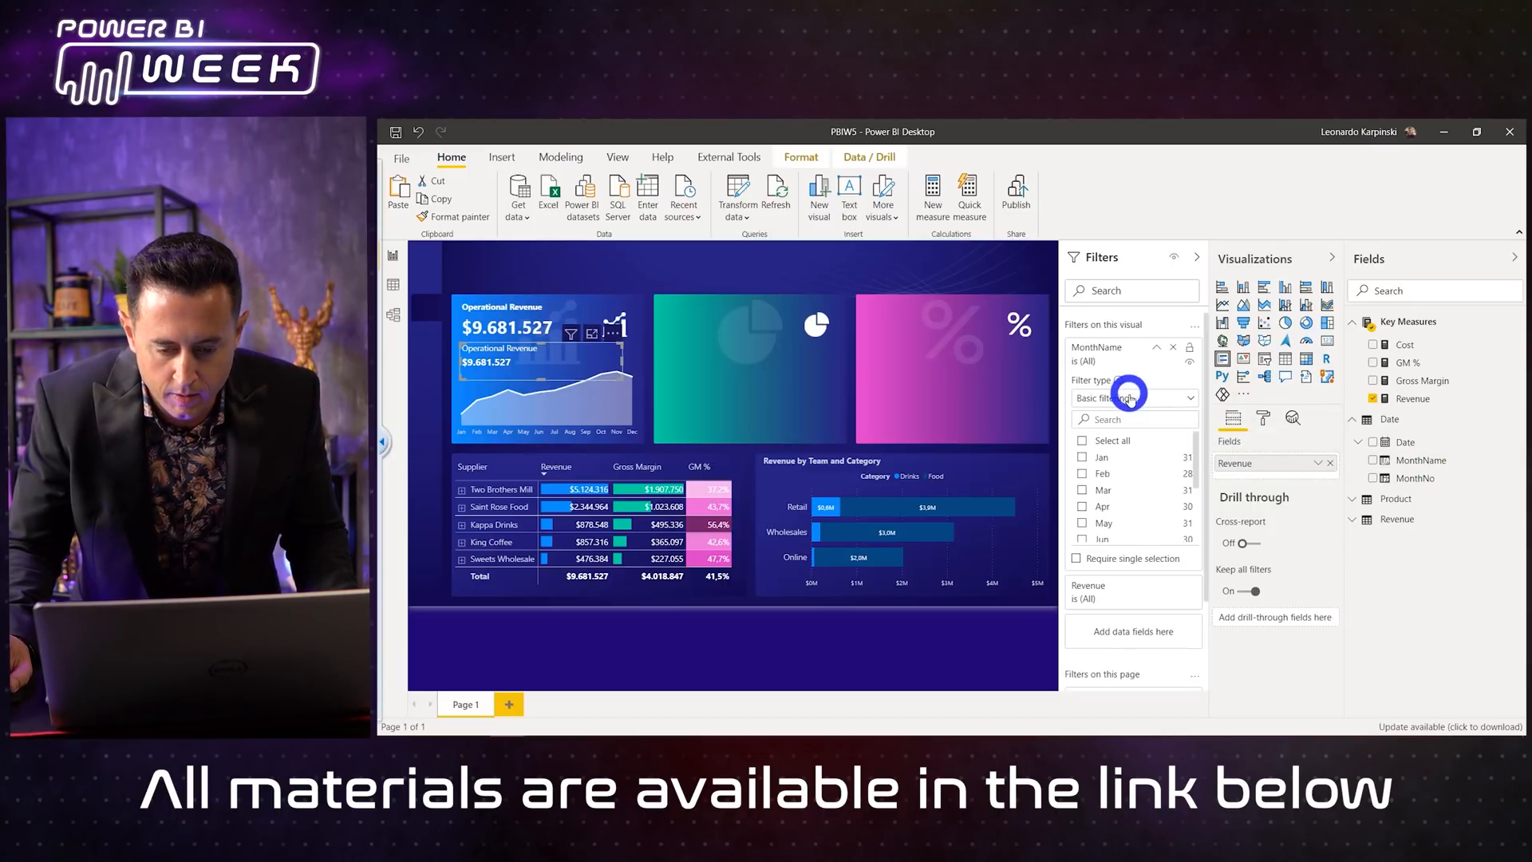
scroll(1139, 445, down, 3)
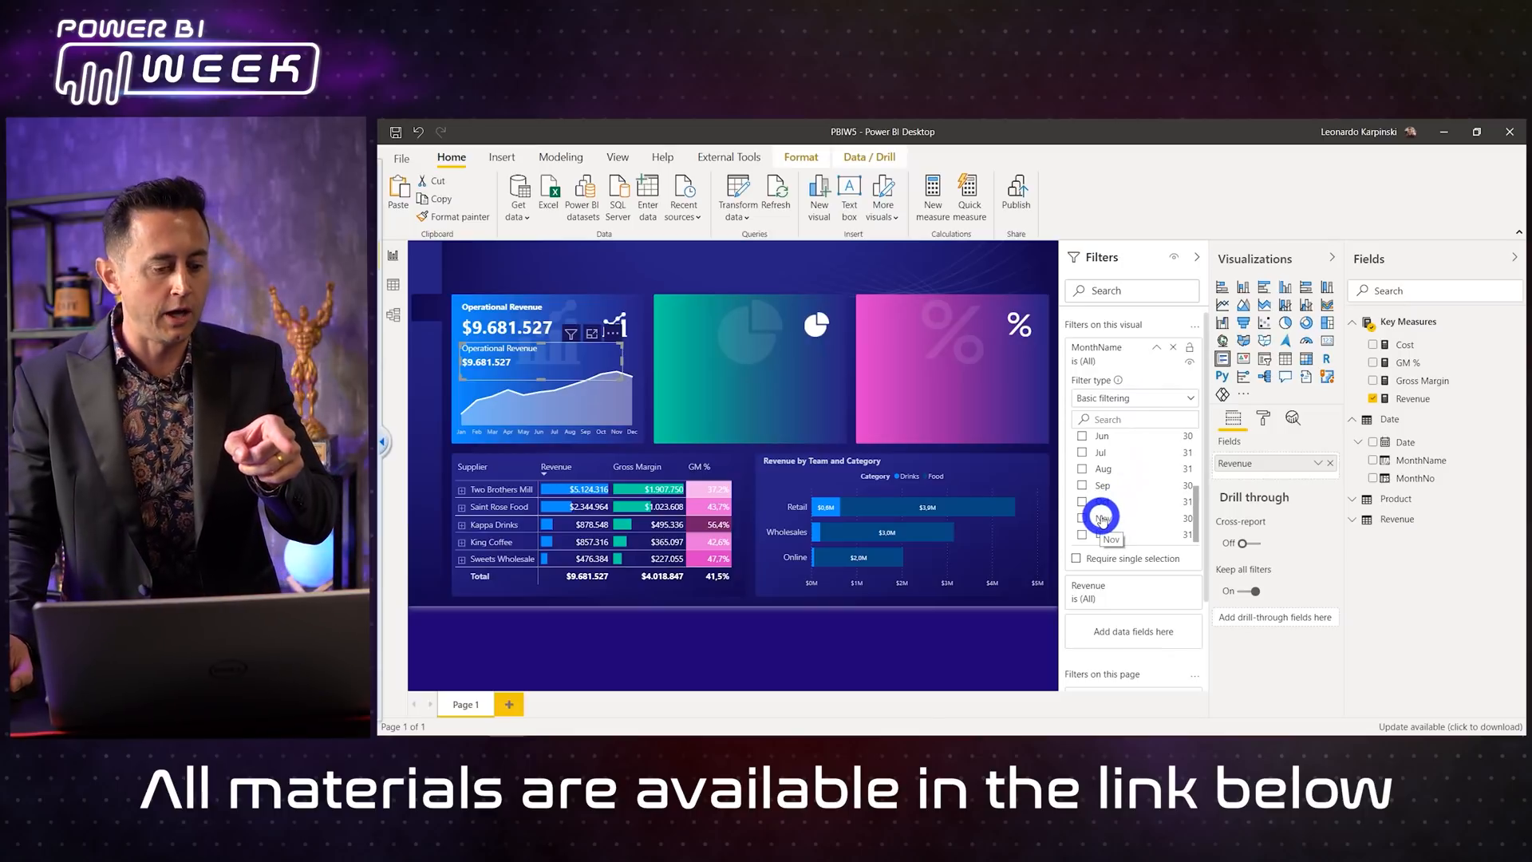
click(1102, 520)
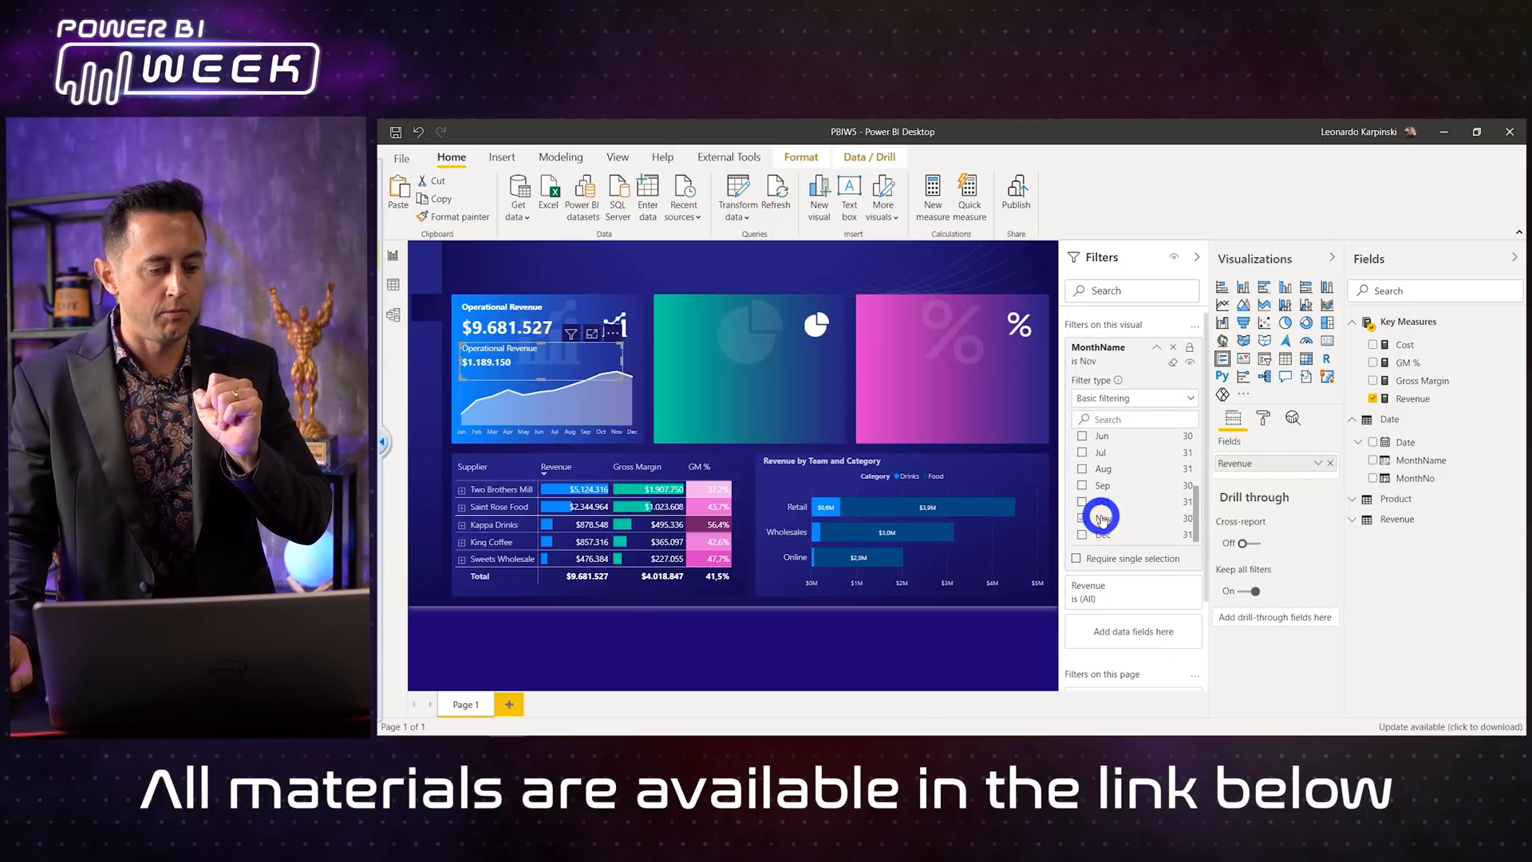
click(1102, 519)
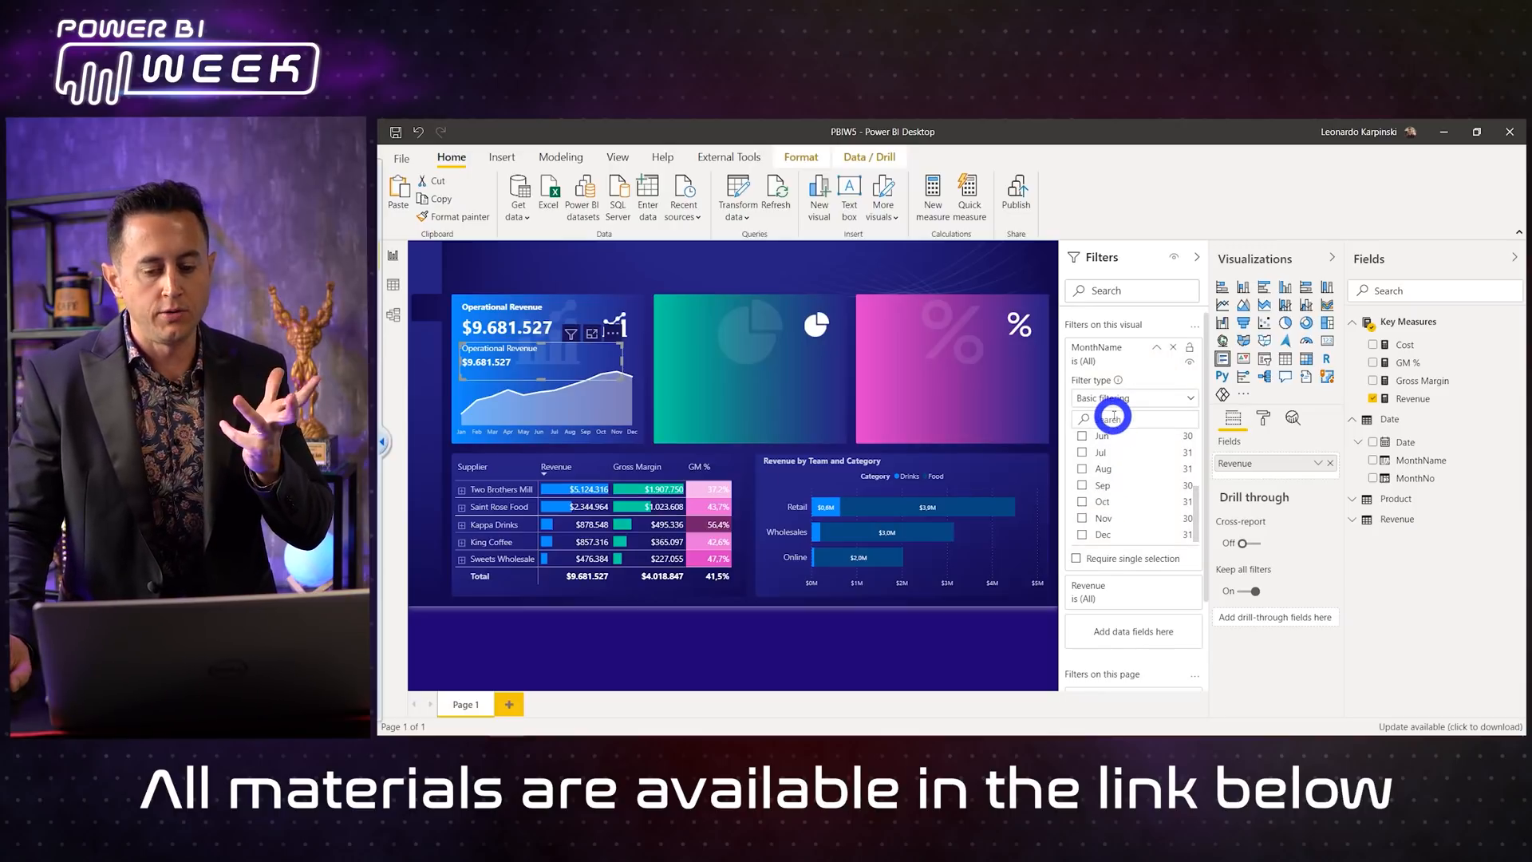
Step: Set the copied card's MonthName filter to Top N, showing the top 1 by Revenue, apply it and collapse the filters
click(1132, 399)
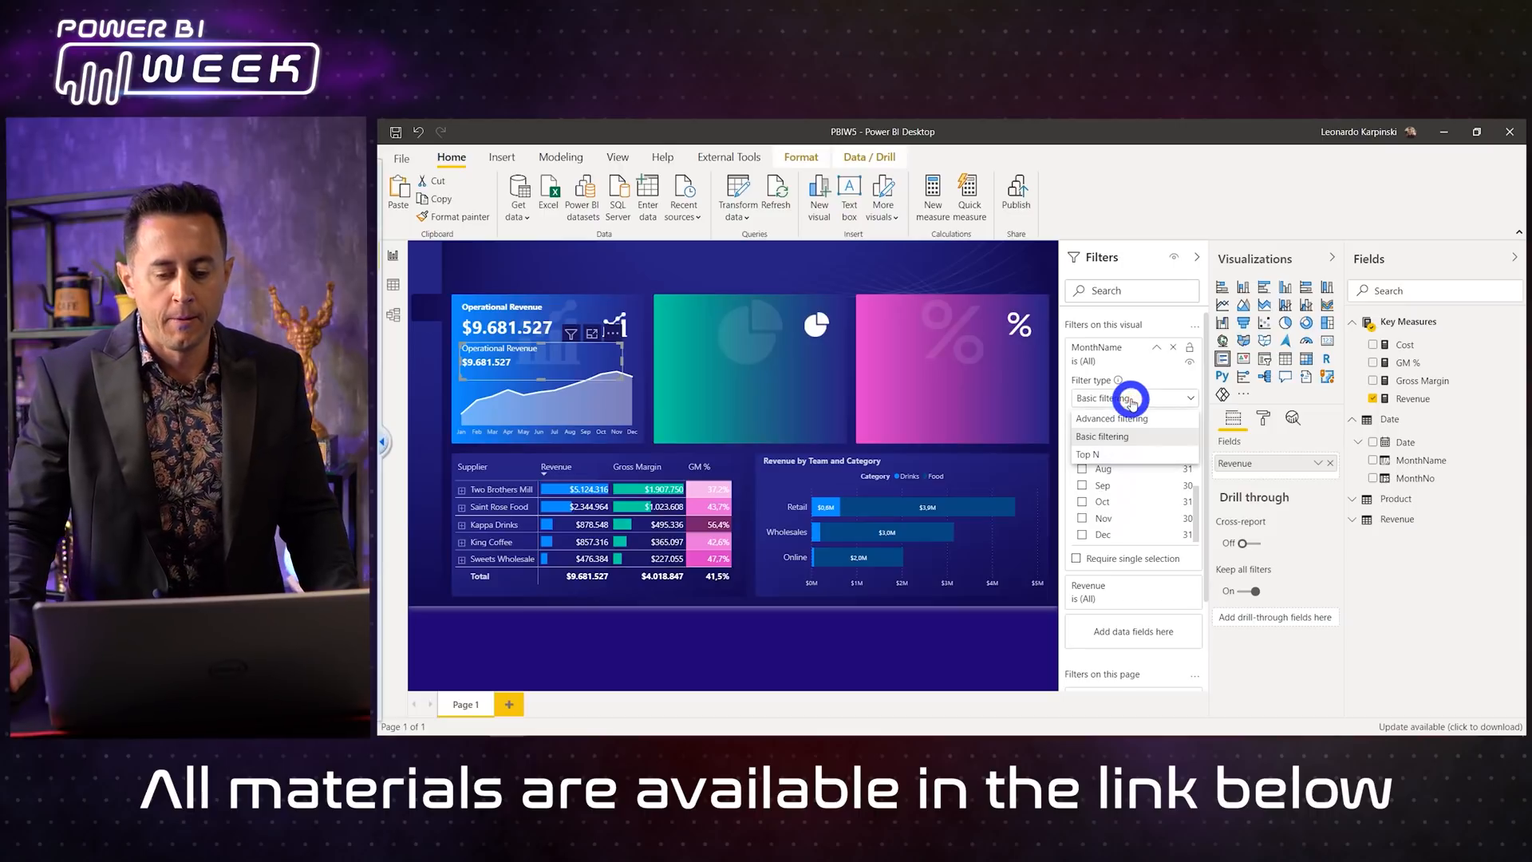
click(1112, 457)
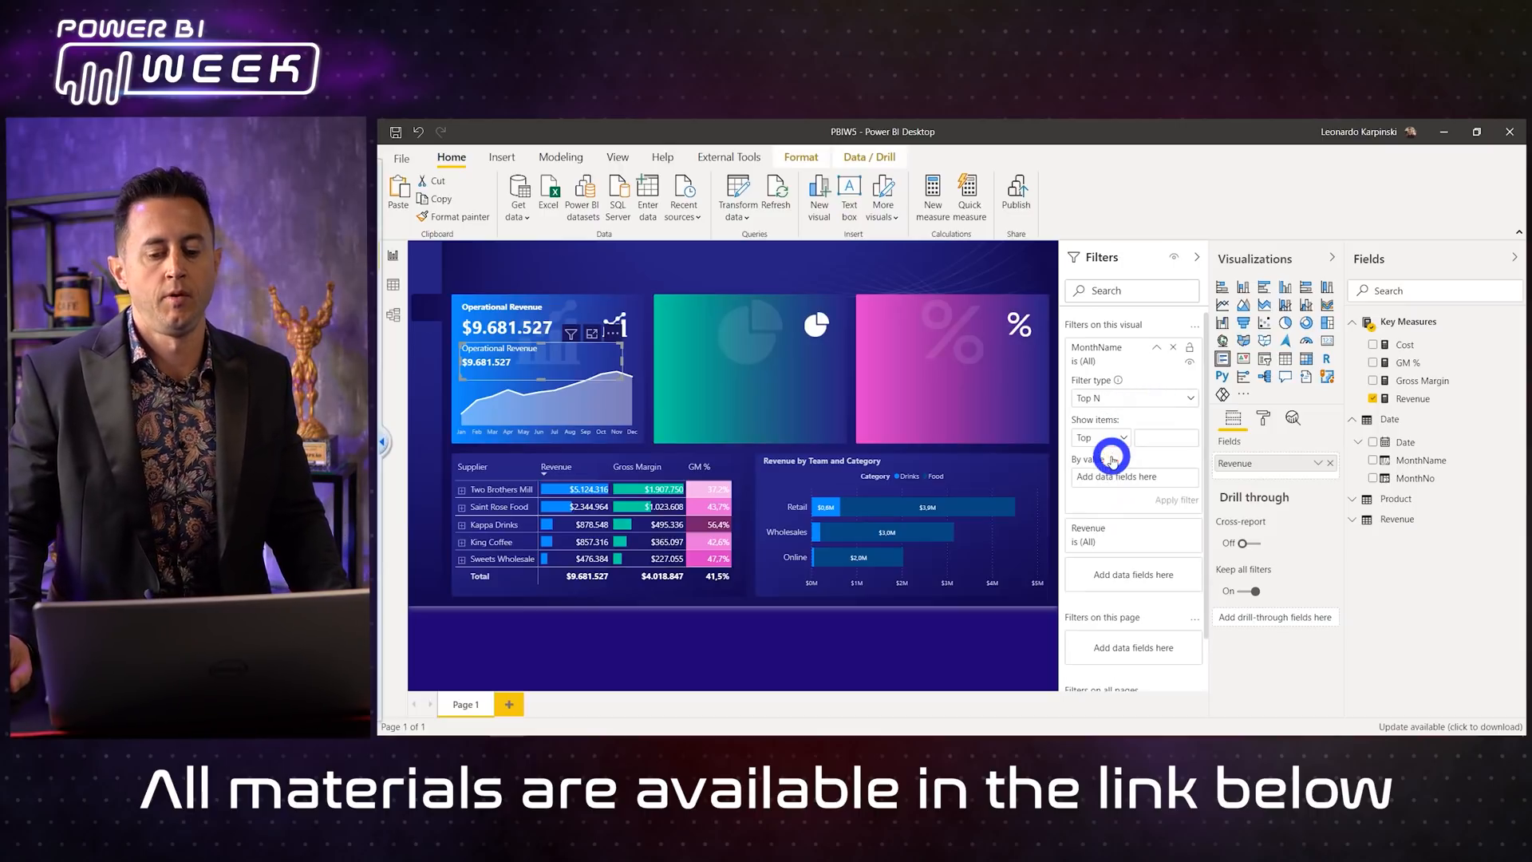
click(1156, 433)
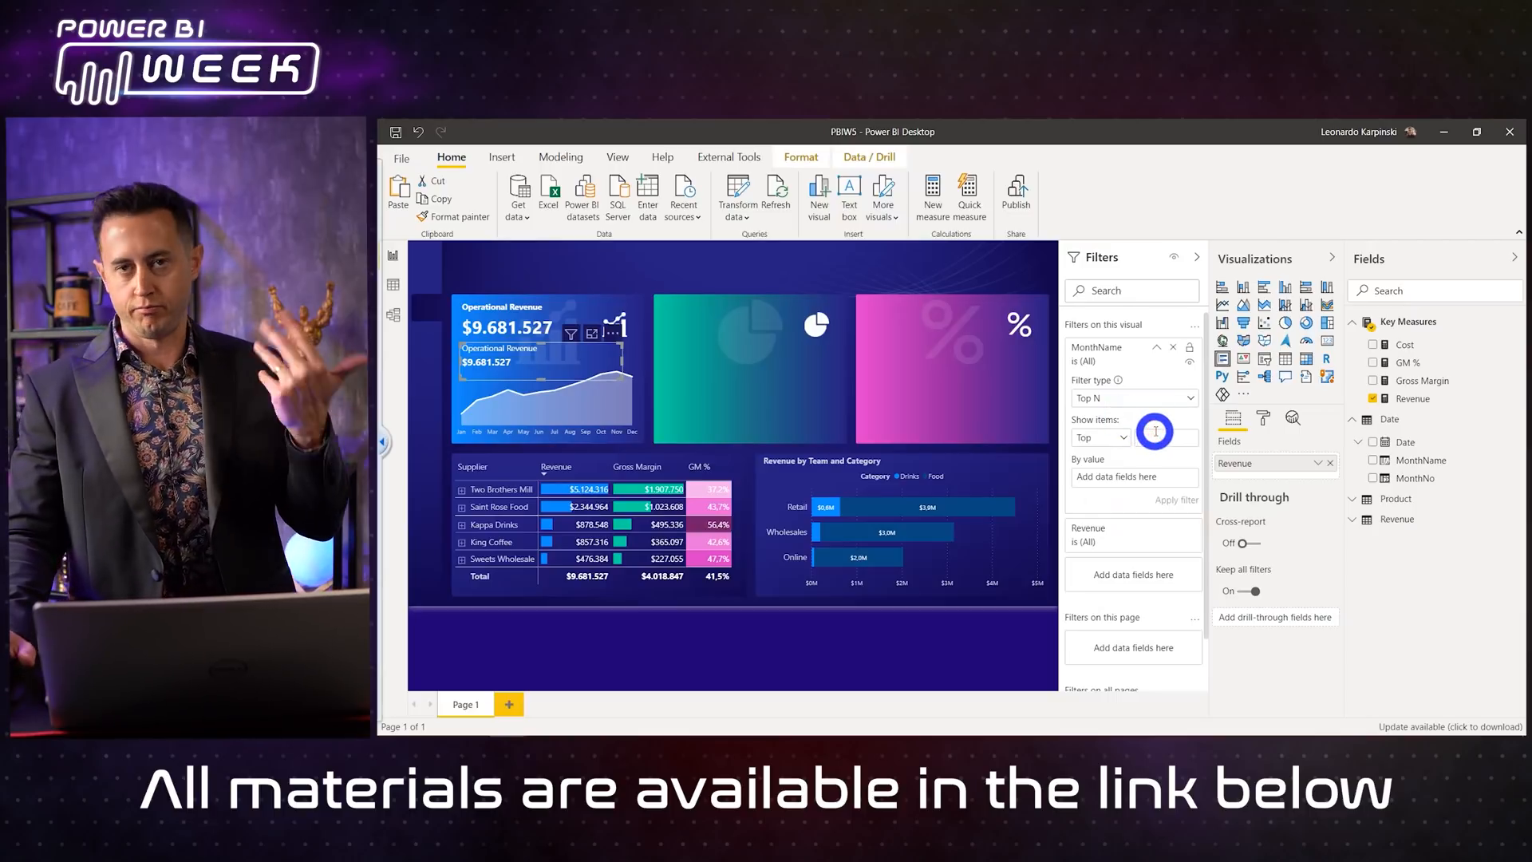
text(1)
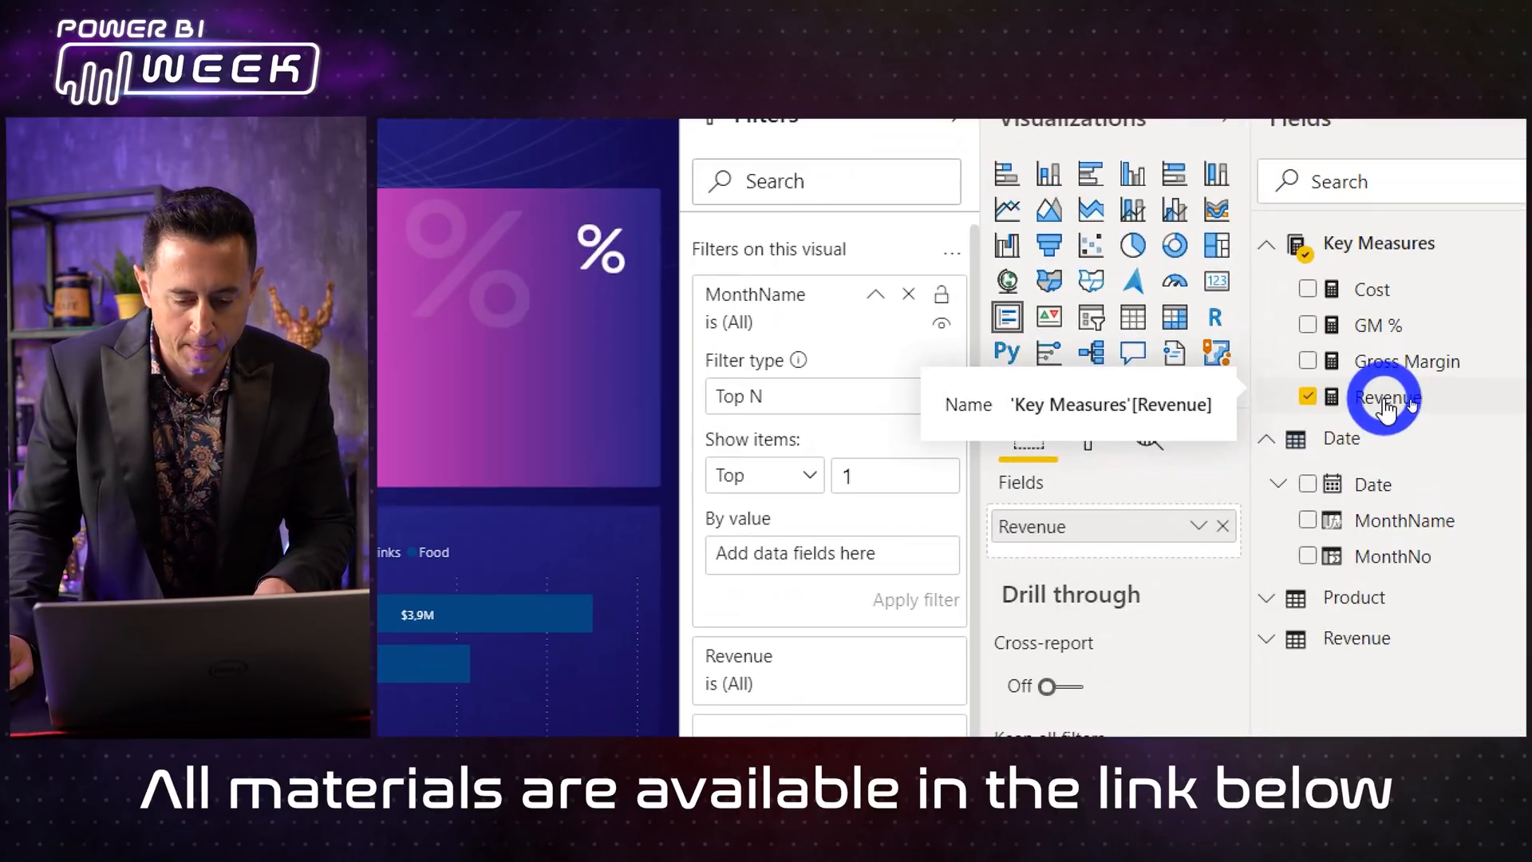
drag(1387, 403, 814, 558)
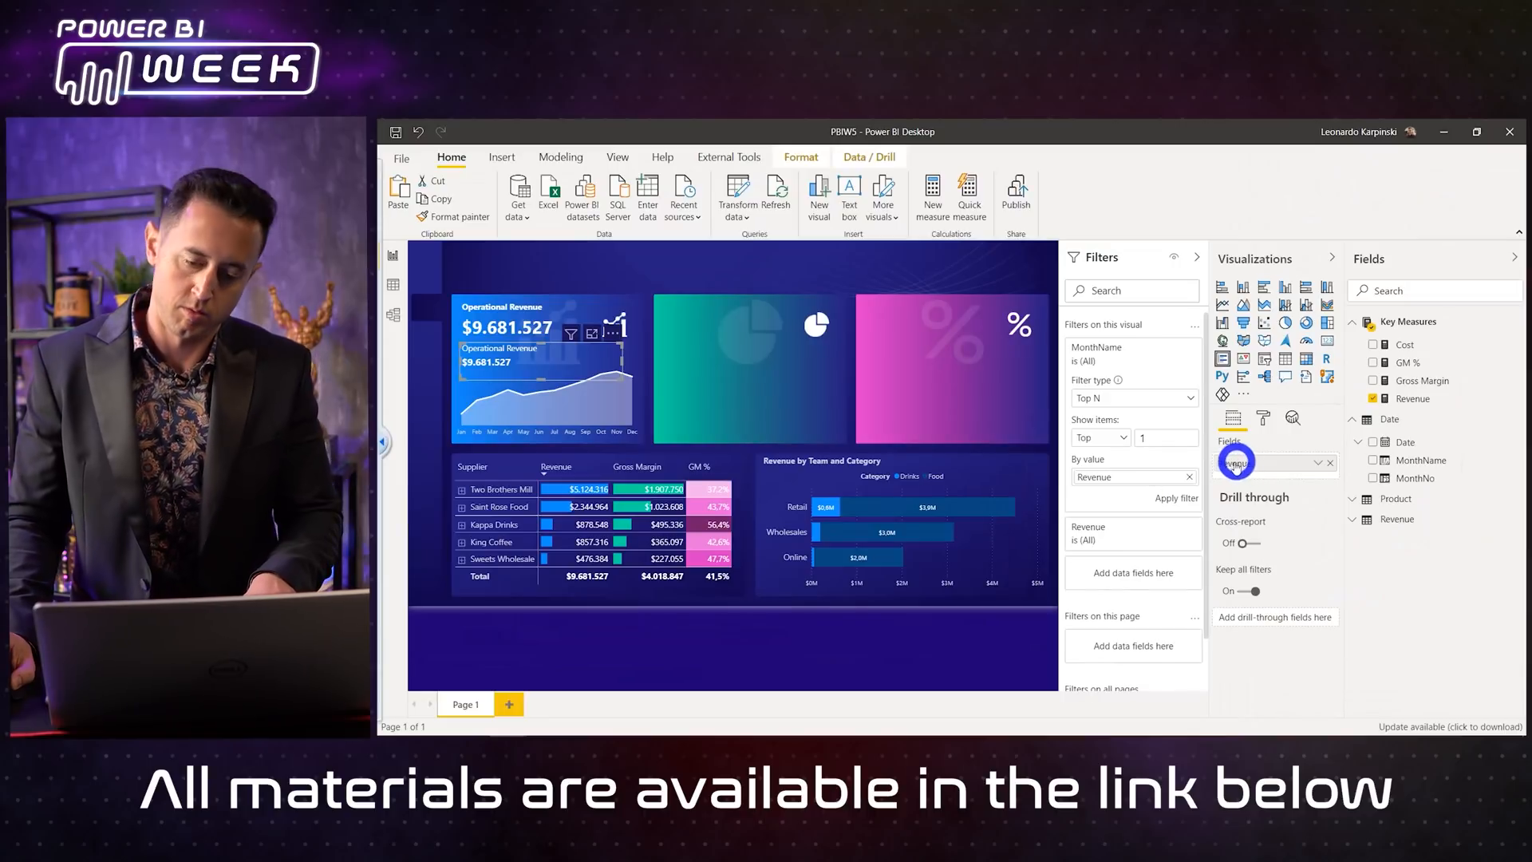
click(1178, 501)
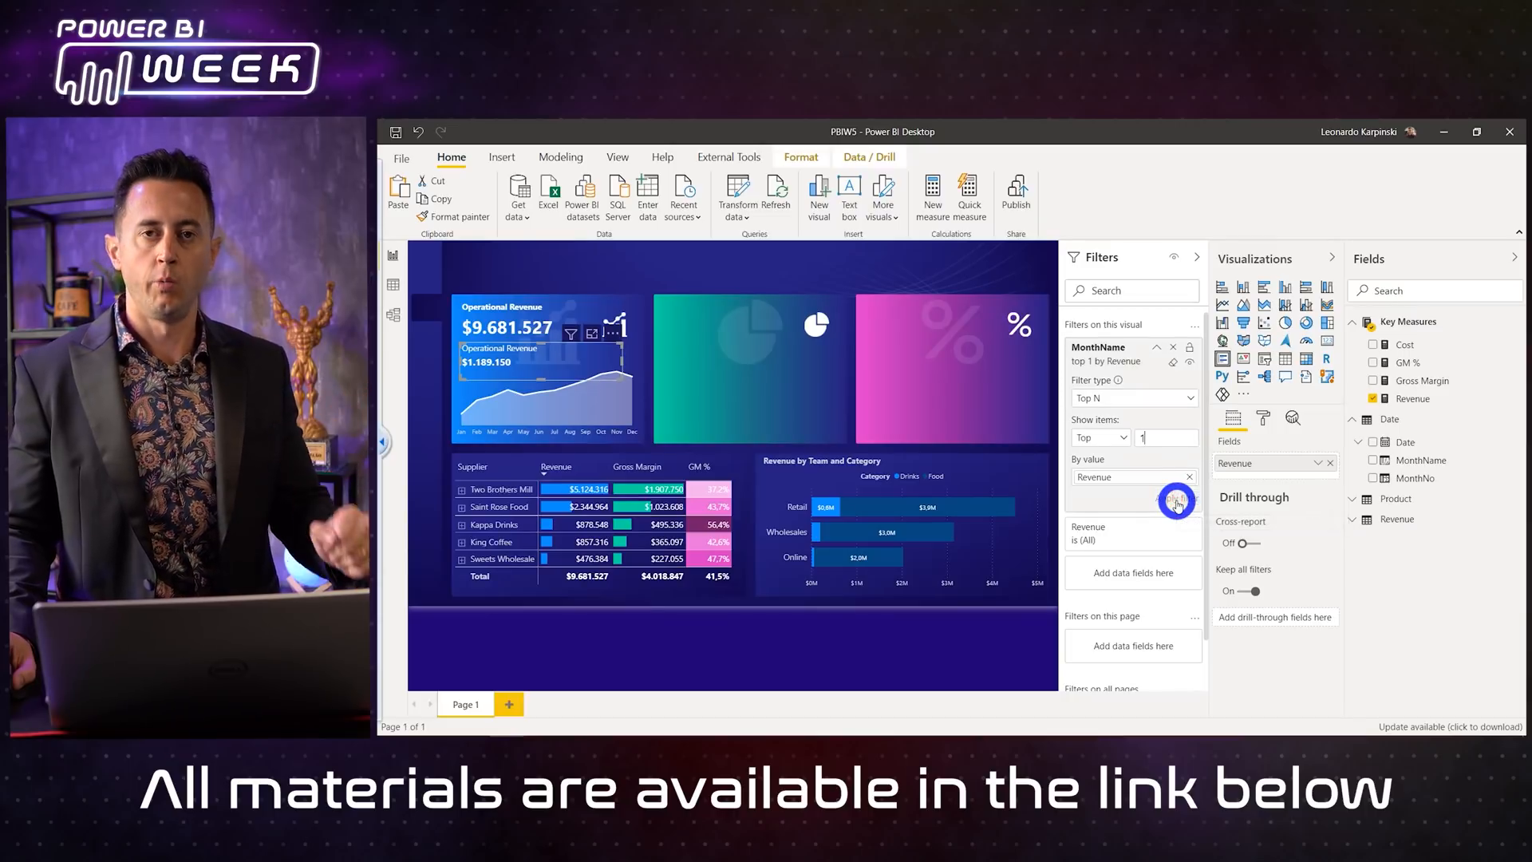
click(1099, 252)
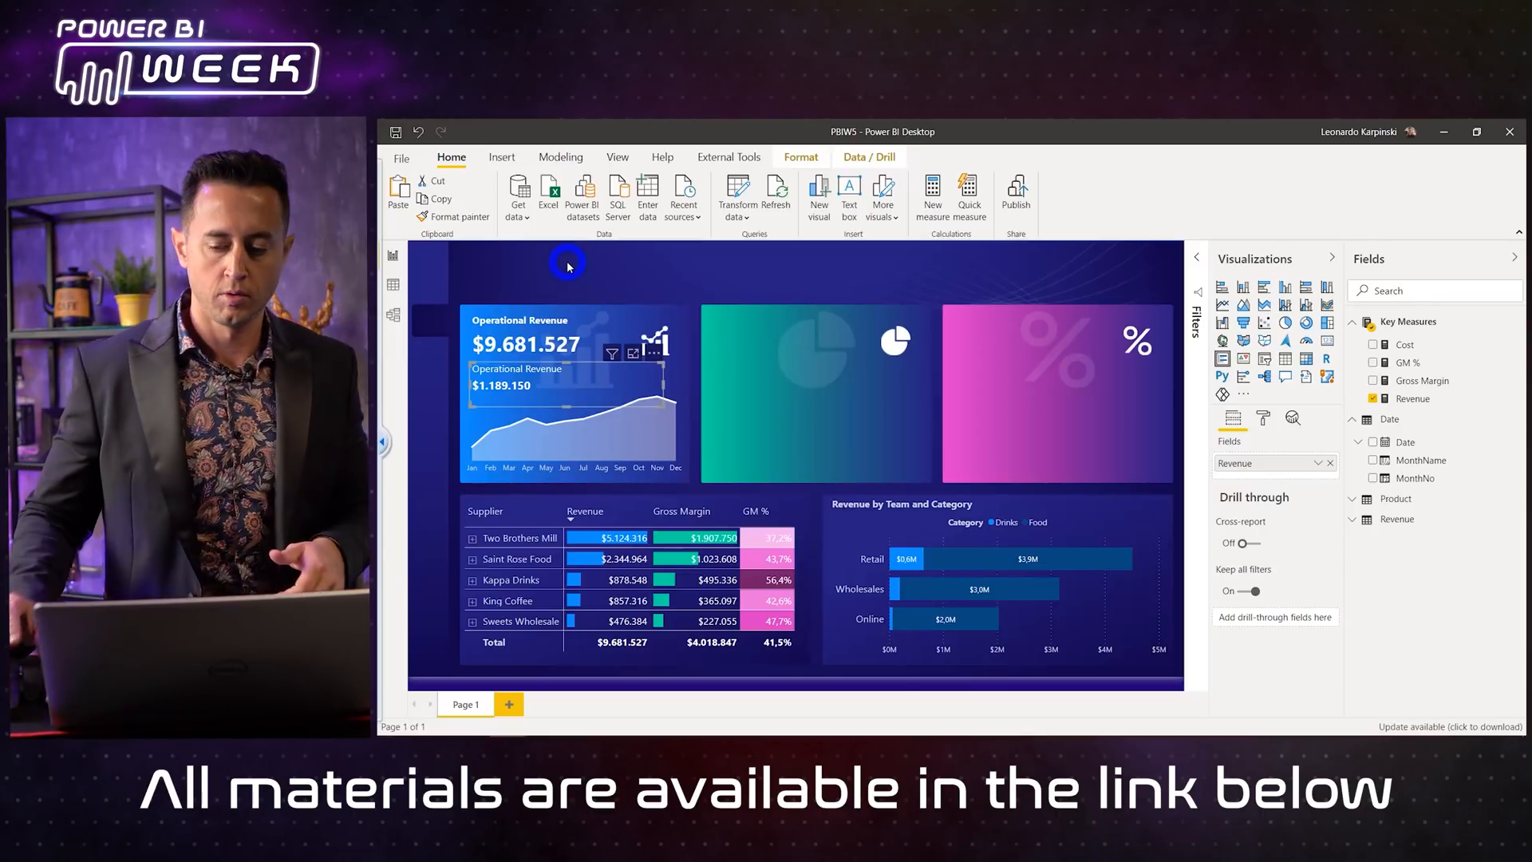
Step: Create a measure in Key Measures: Title Best Month = "Best Month: " & SELECTEDVALUE('Date'[MonthName])
right_click(1389, 321)
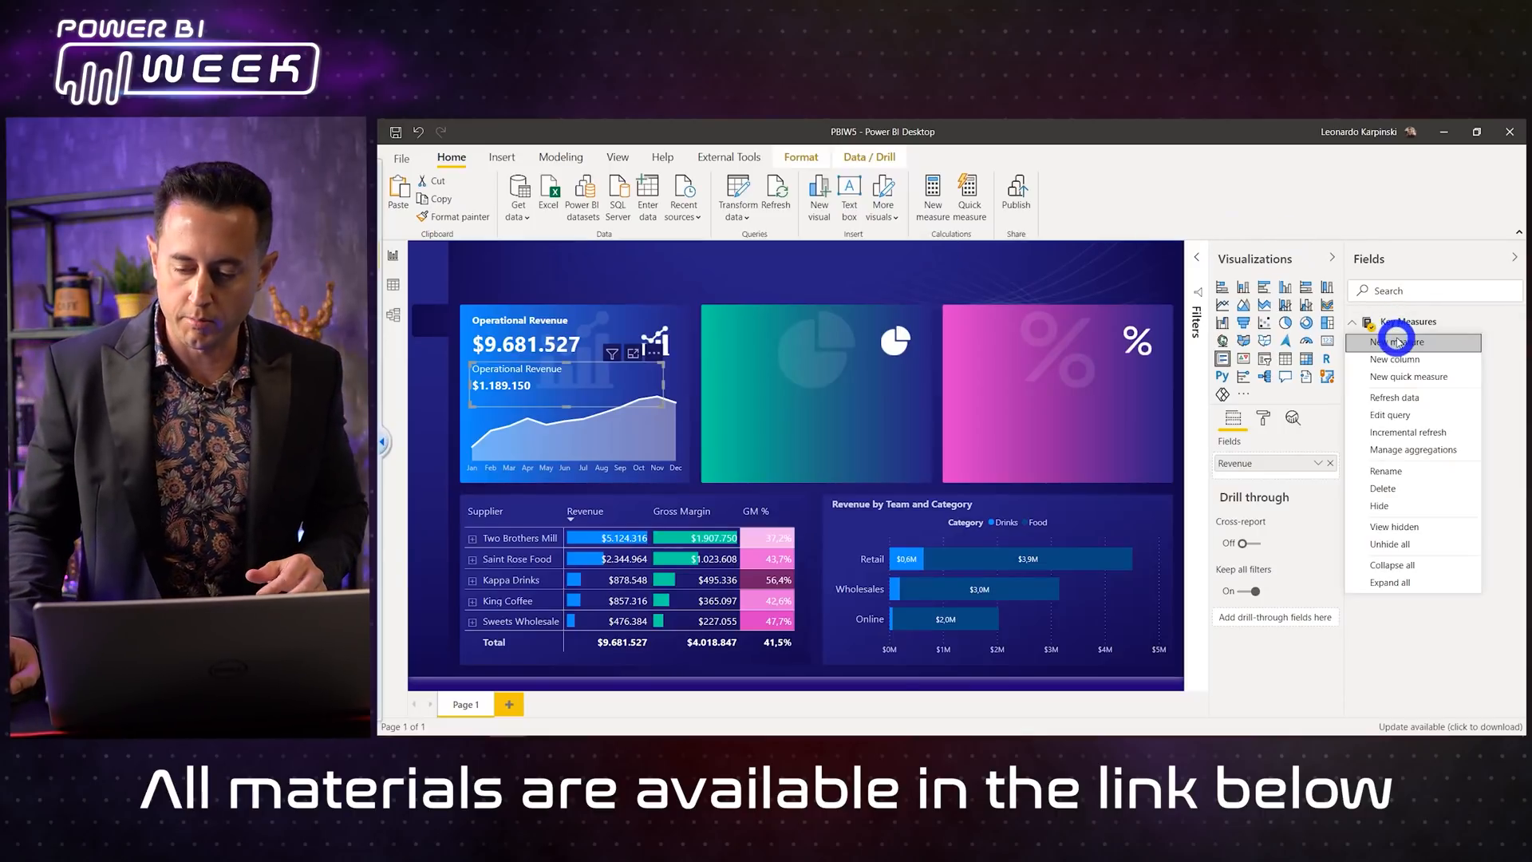
key(Escape)
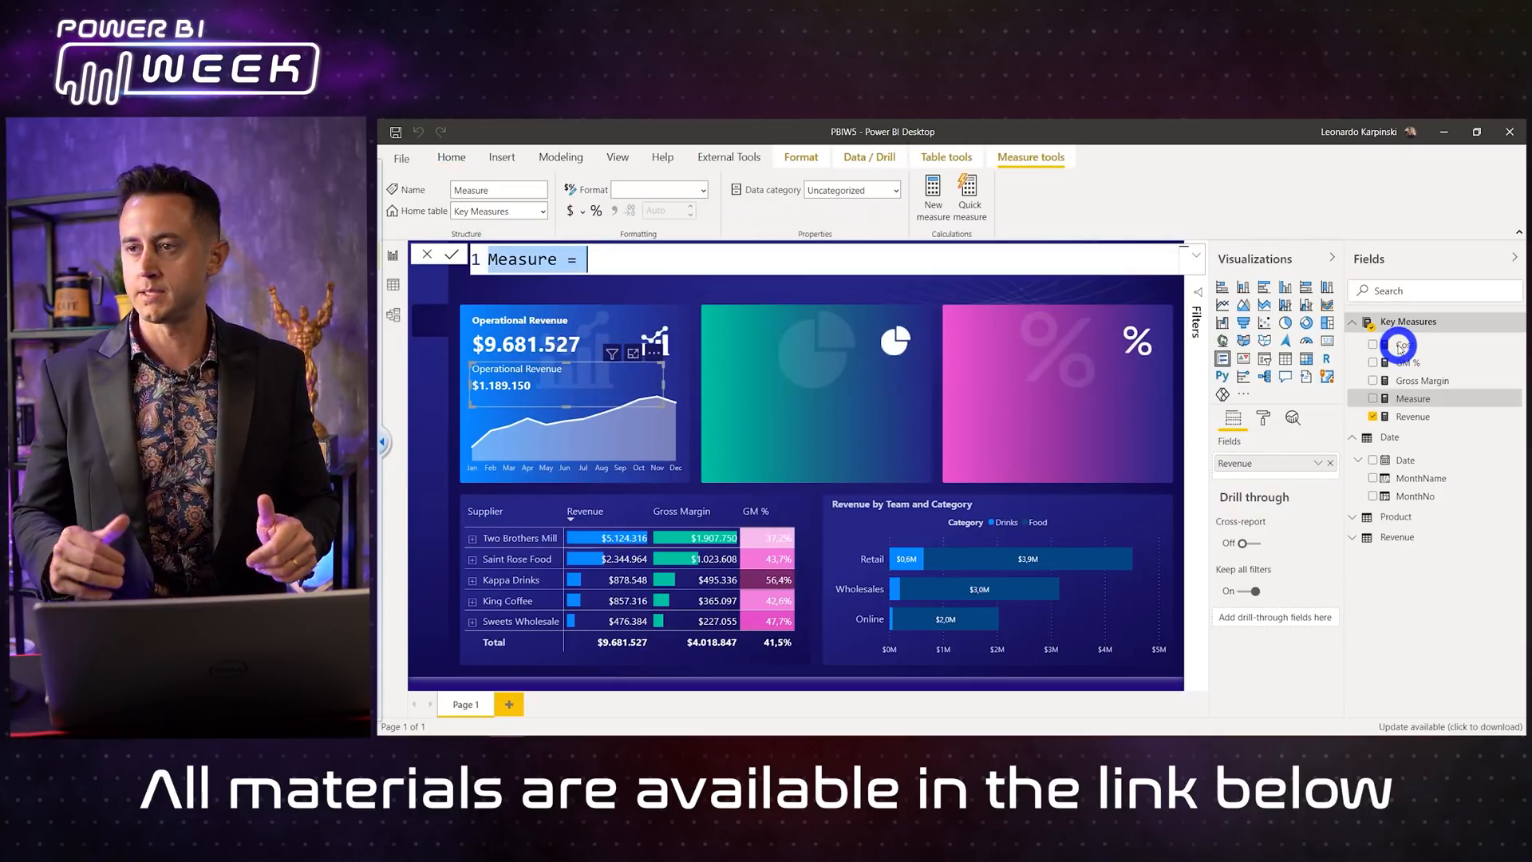
text(Title Best Month = "Best Month: " &)
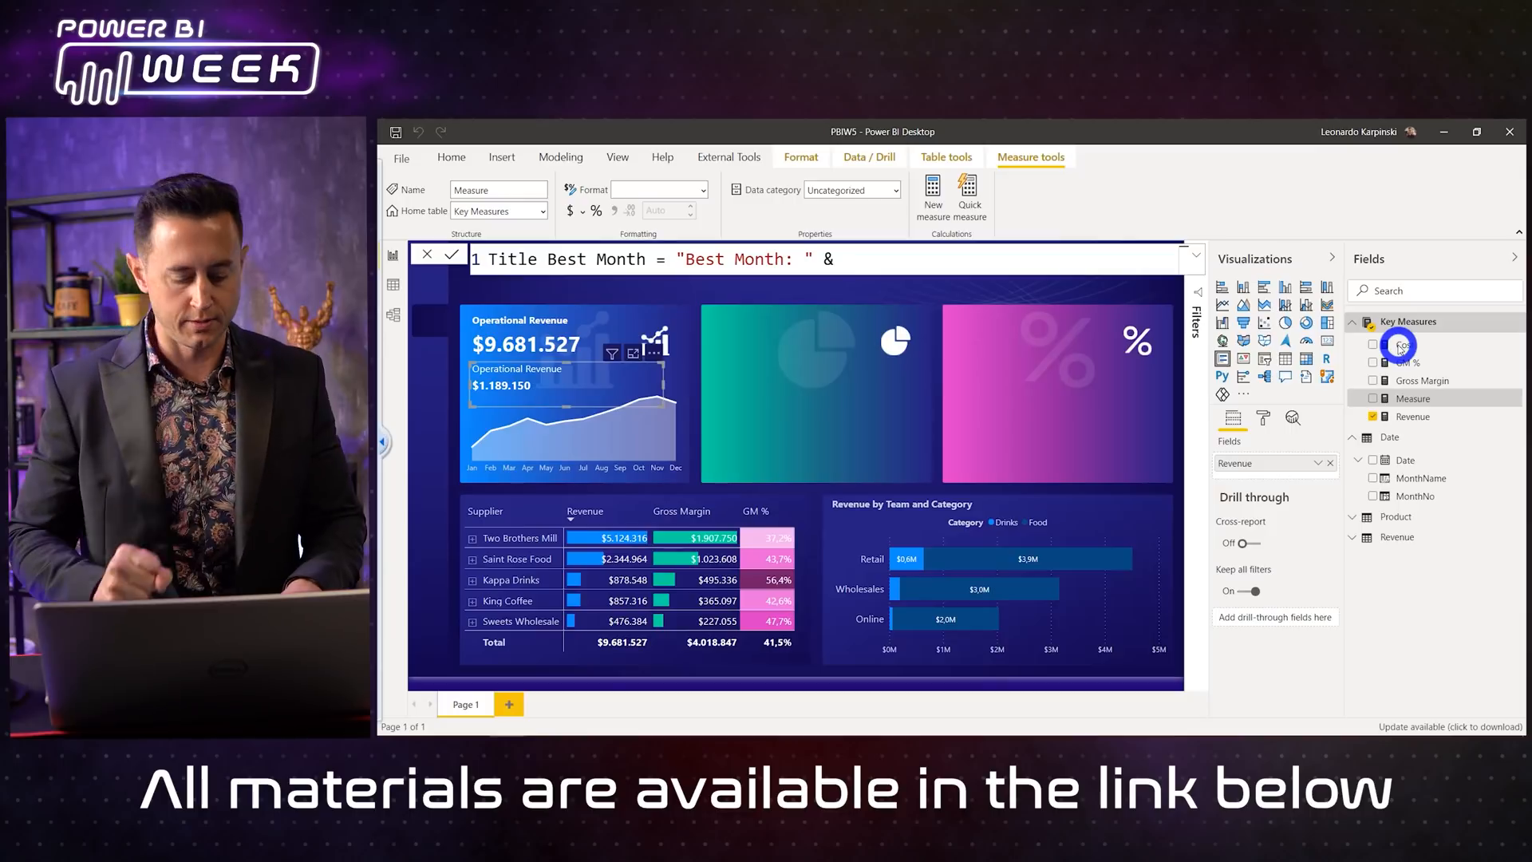
text(SELECT)
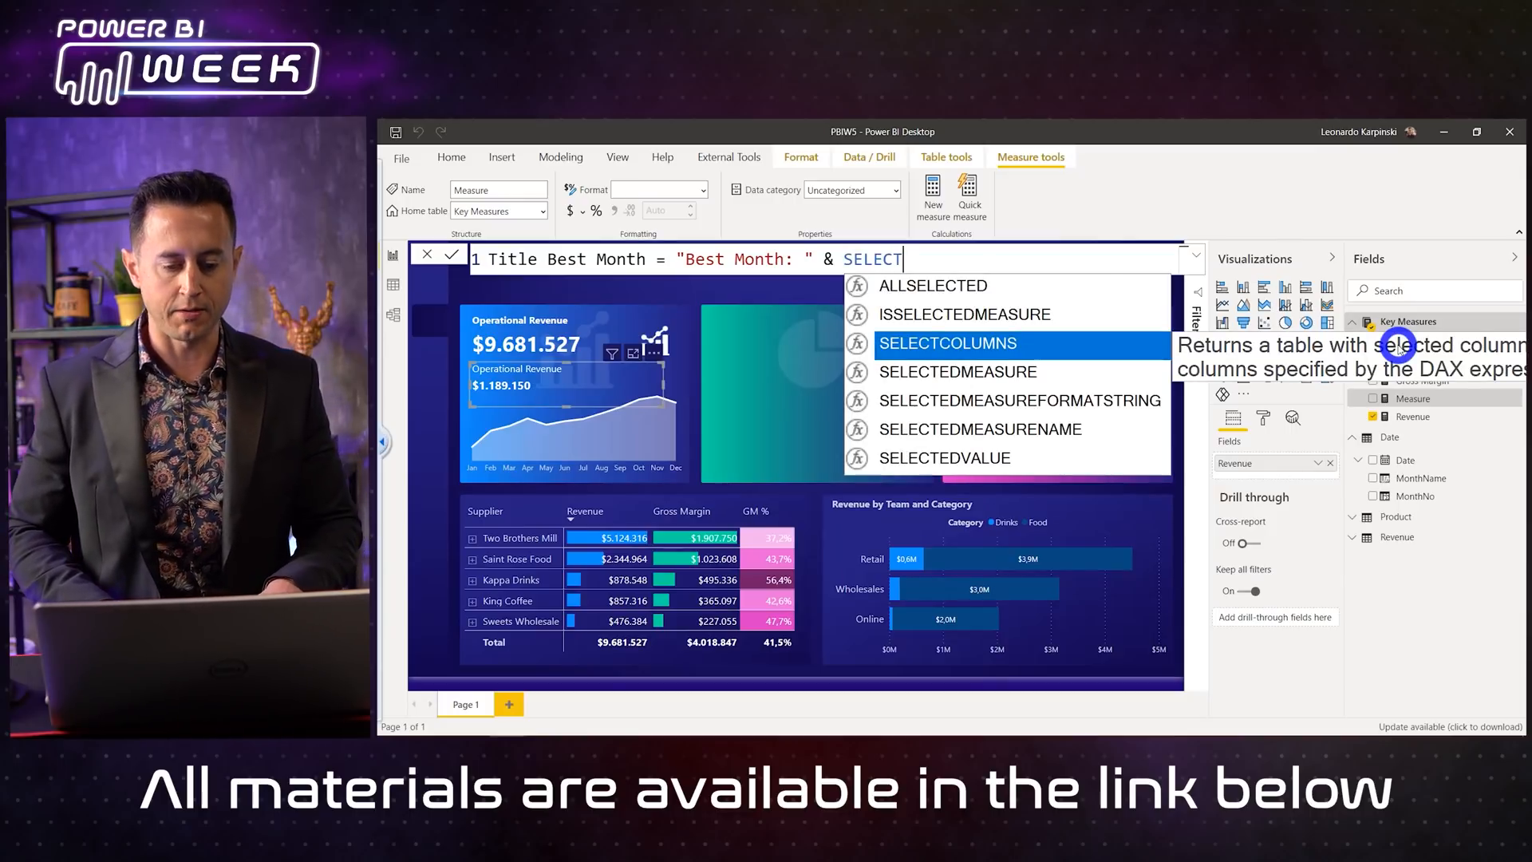
key(Down)
key(Down)
key(Down)
key(Down)
key(Tab)
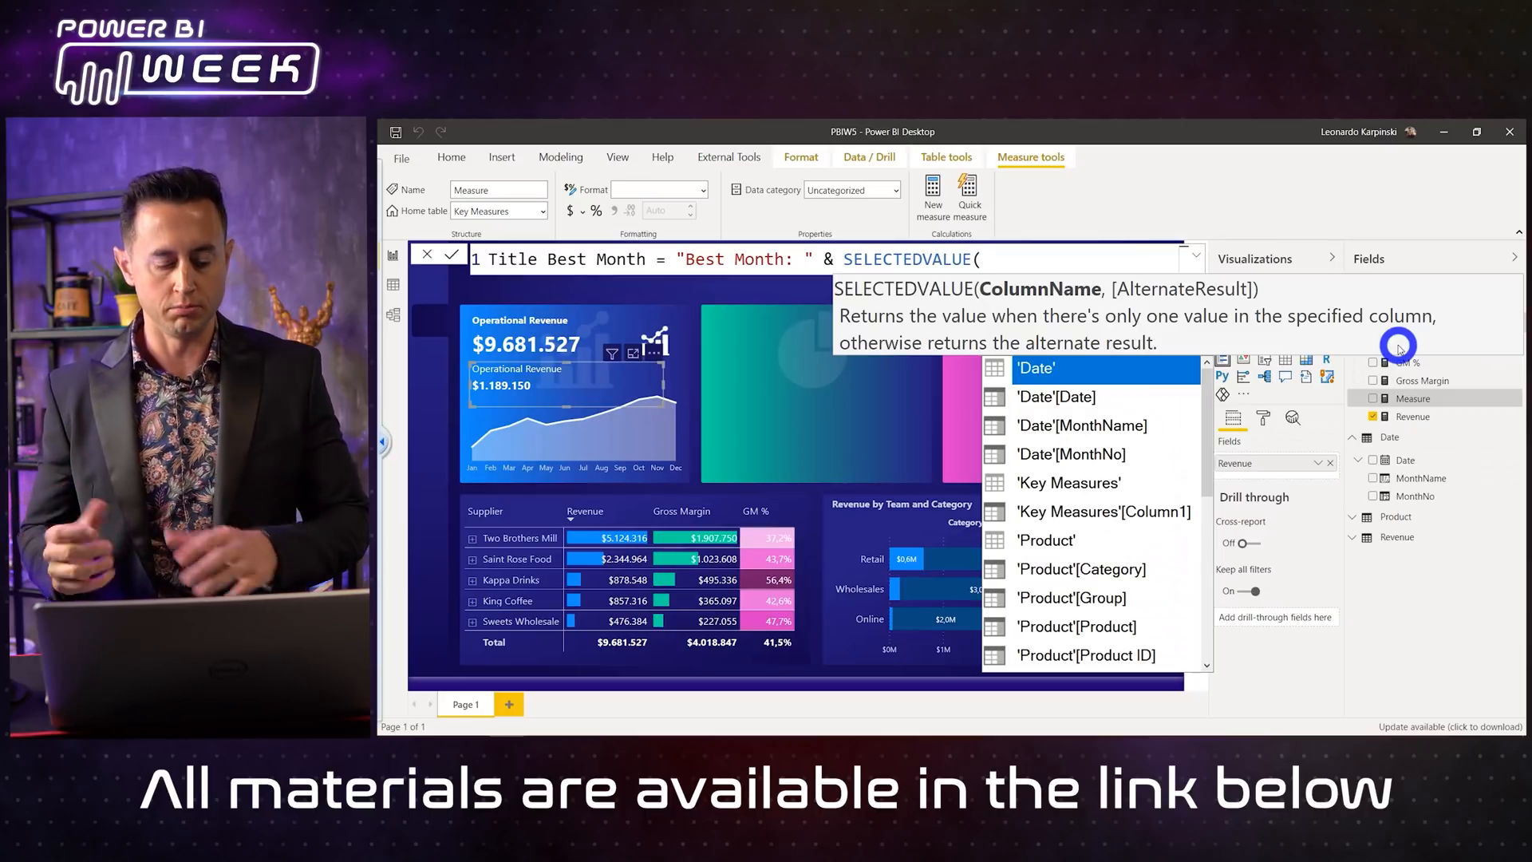
text(month)
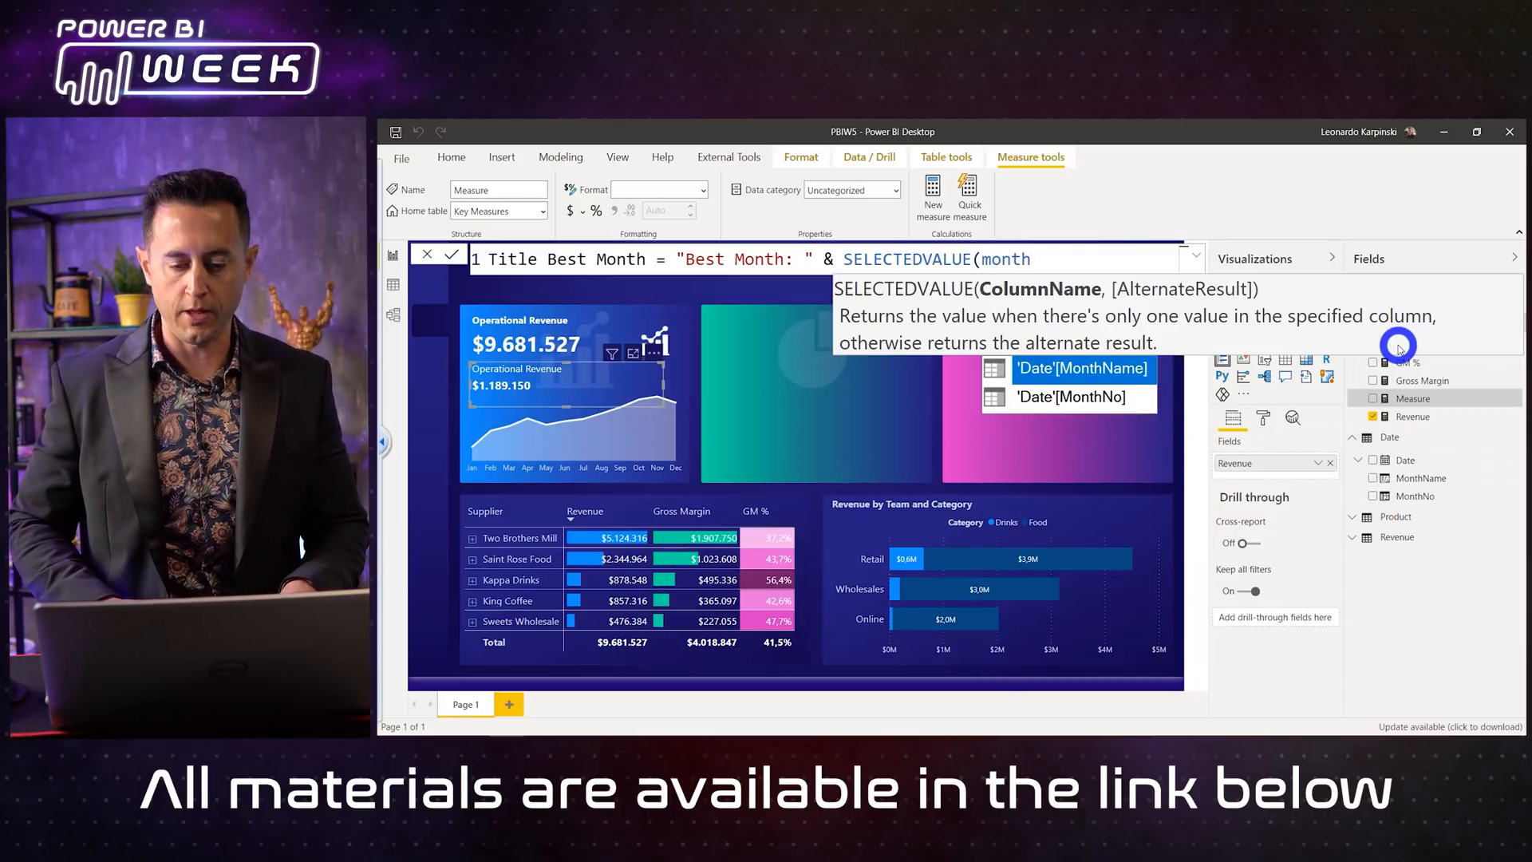
key(Tab)
text())
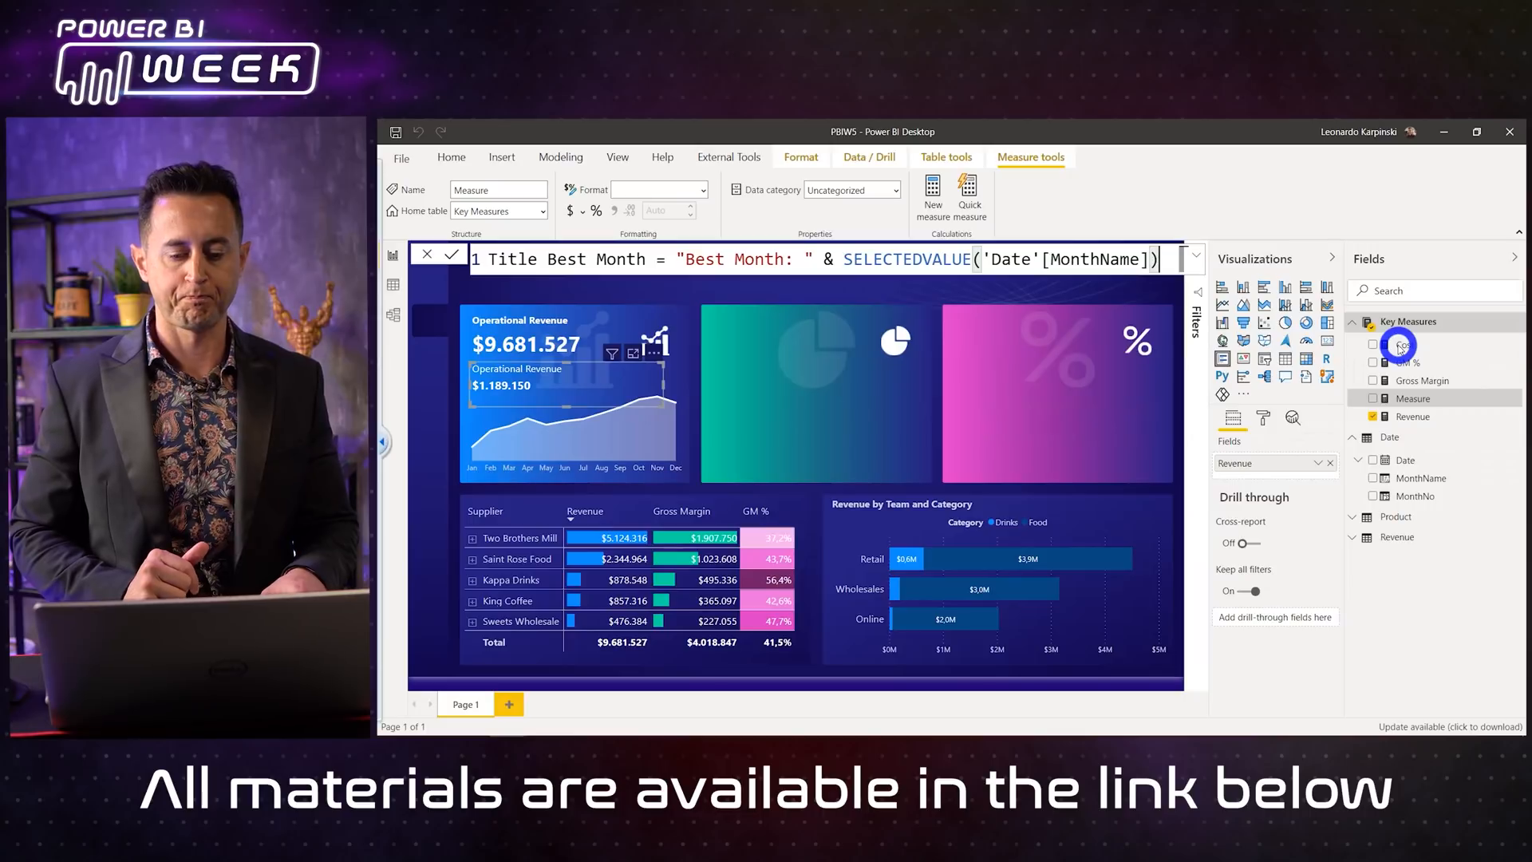
key(Return)
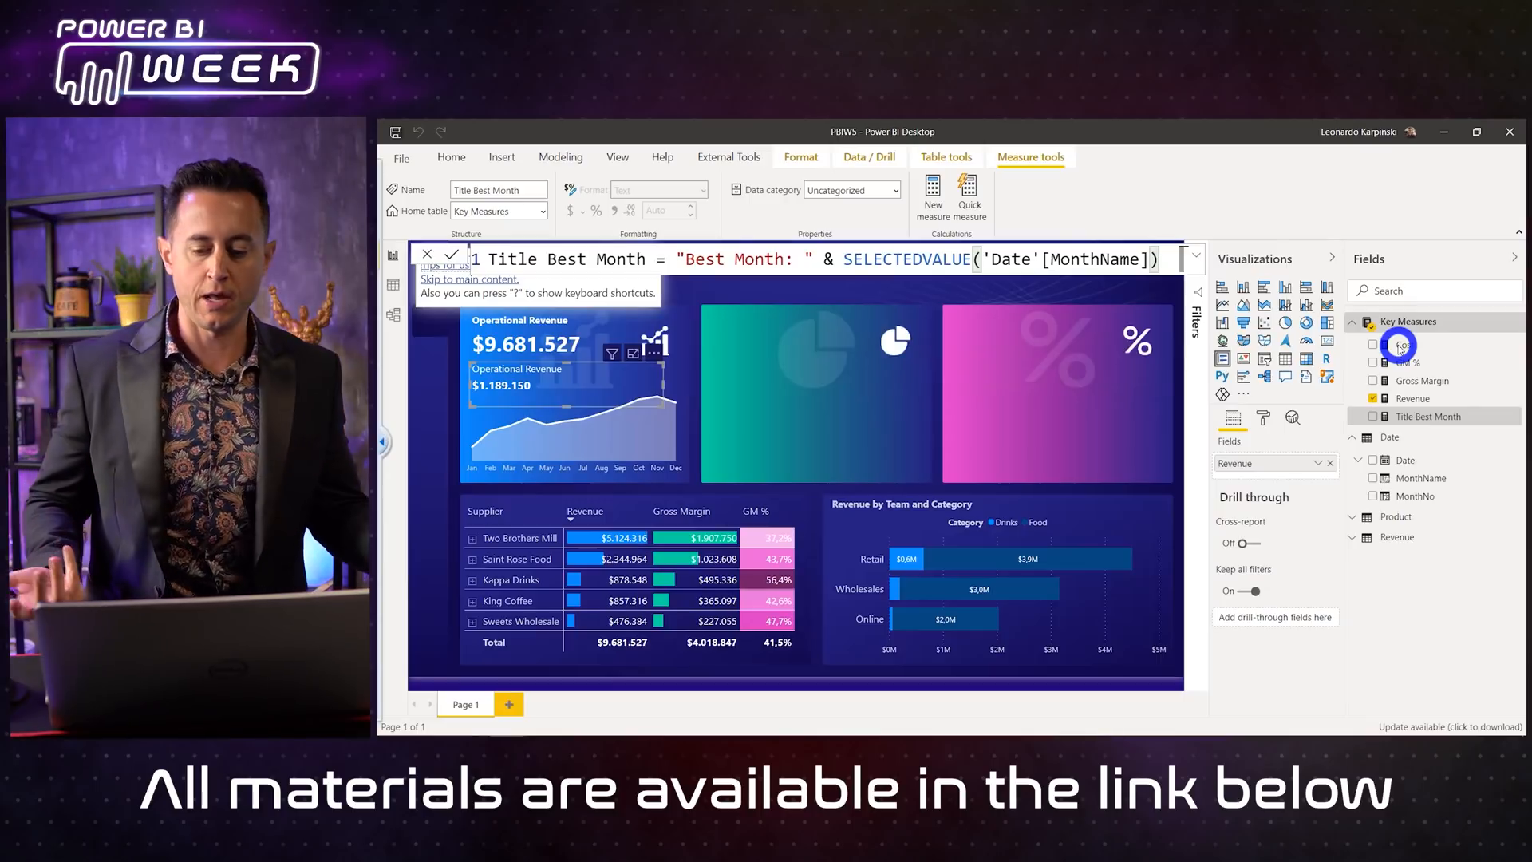
Step: Add the Title Best Month measure to the copied Operational Revenue card below the Revenue field
drag(1427, 416, 1257, 473)
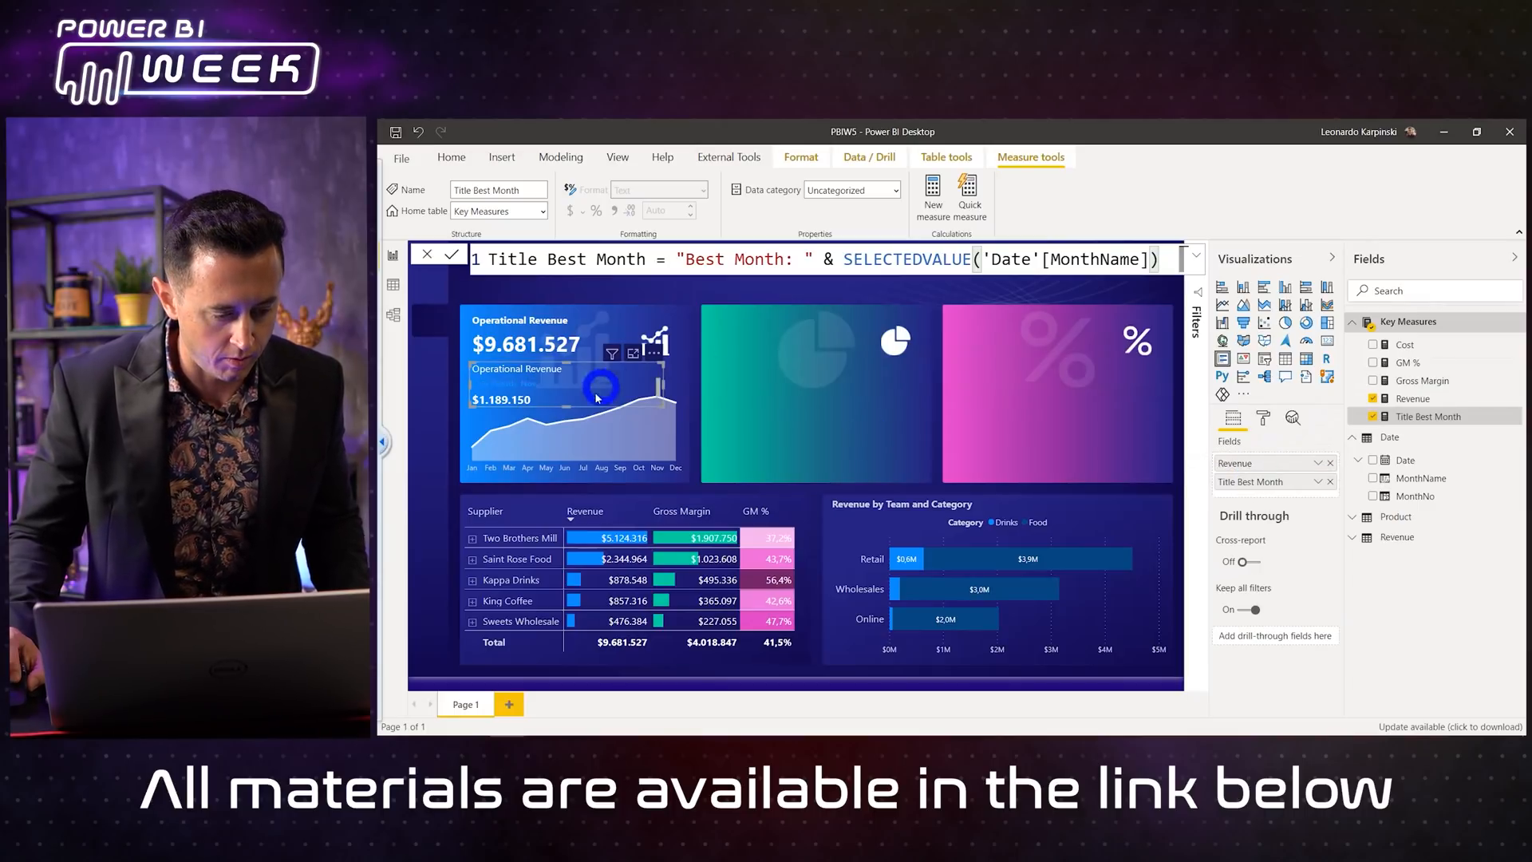
click(495, 396)
key(ctrl+4)
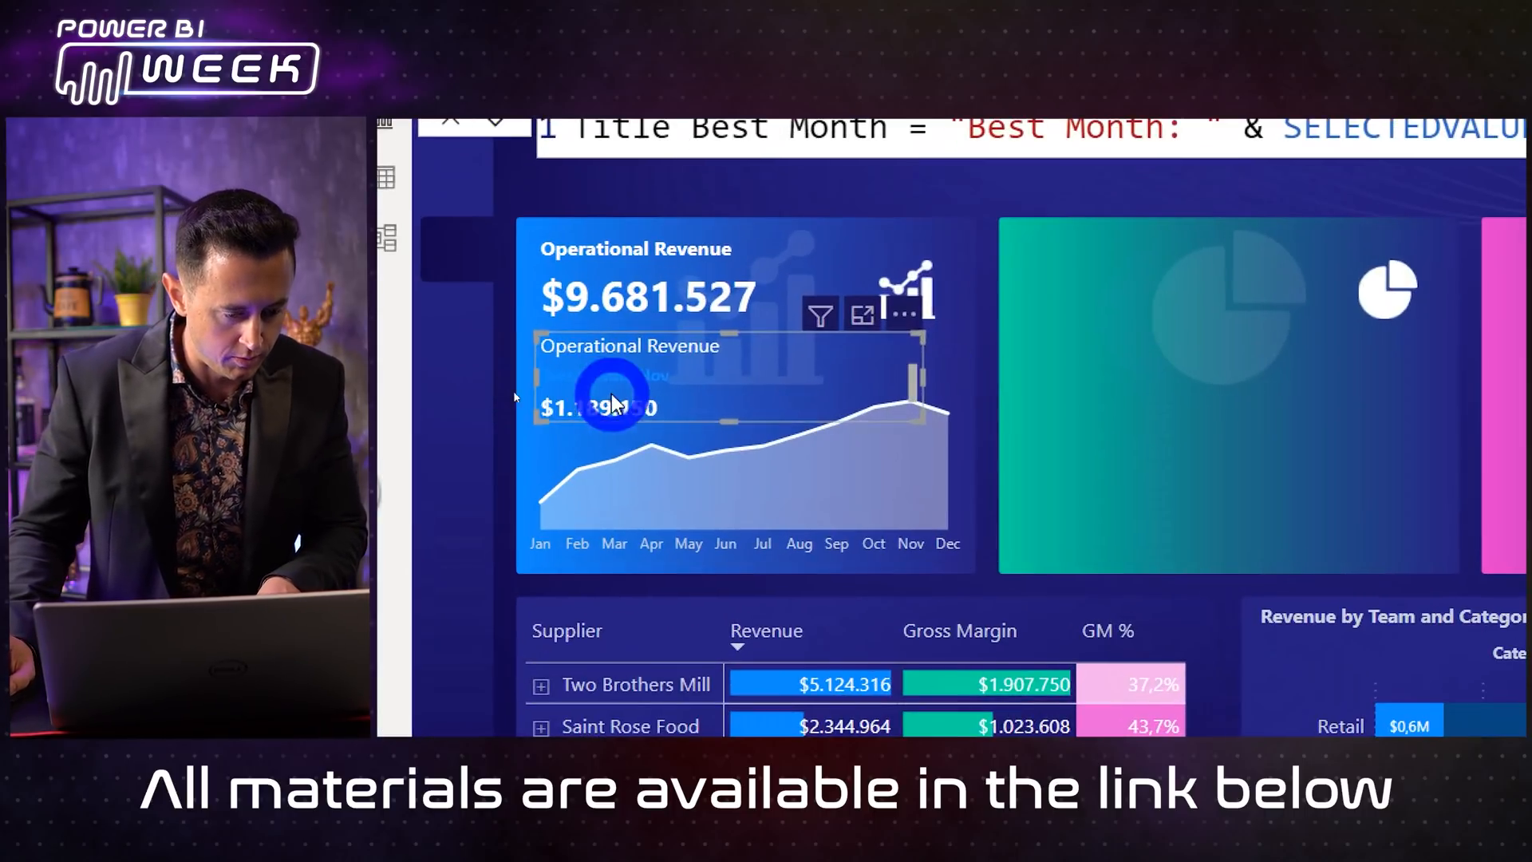
key(ctrl+4)
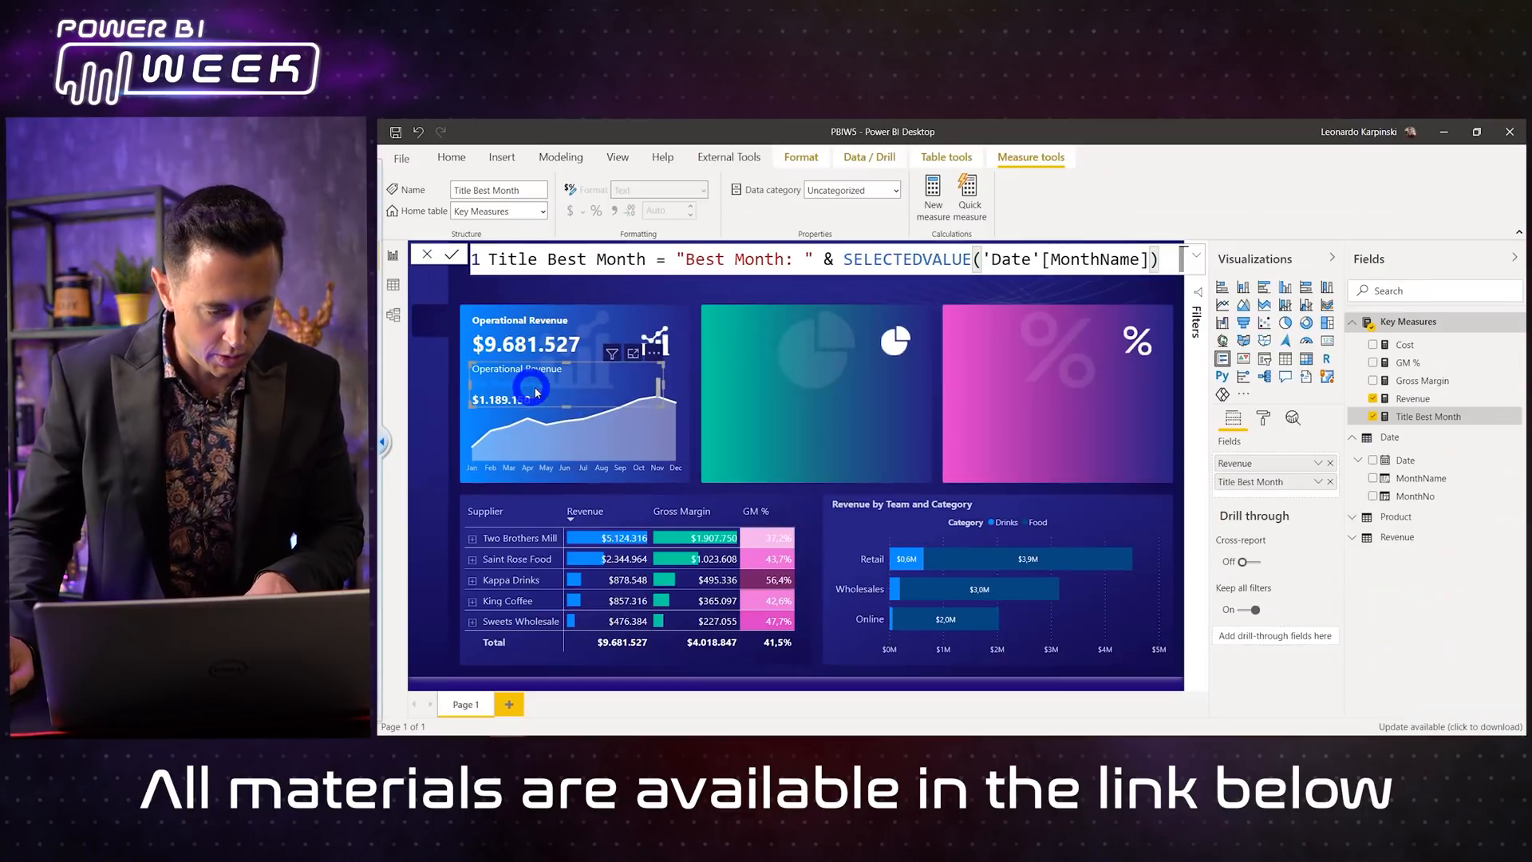
key(ctrl+4)
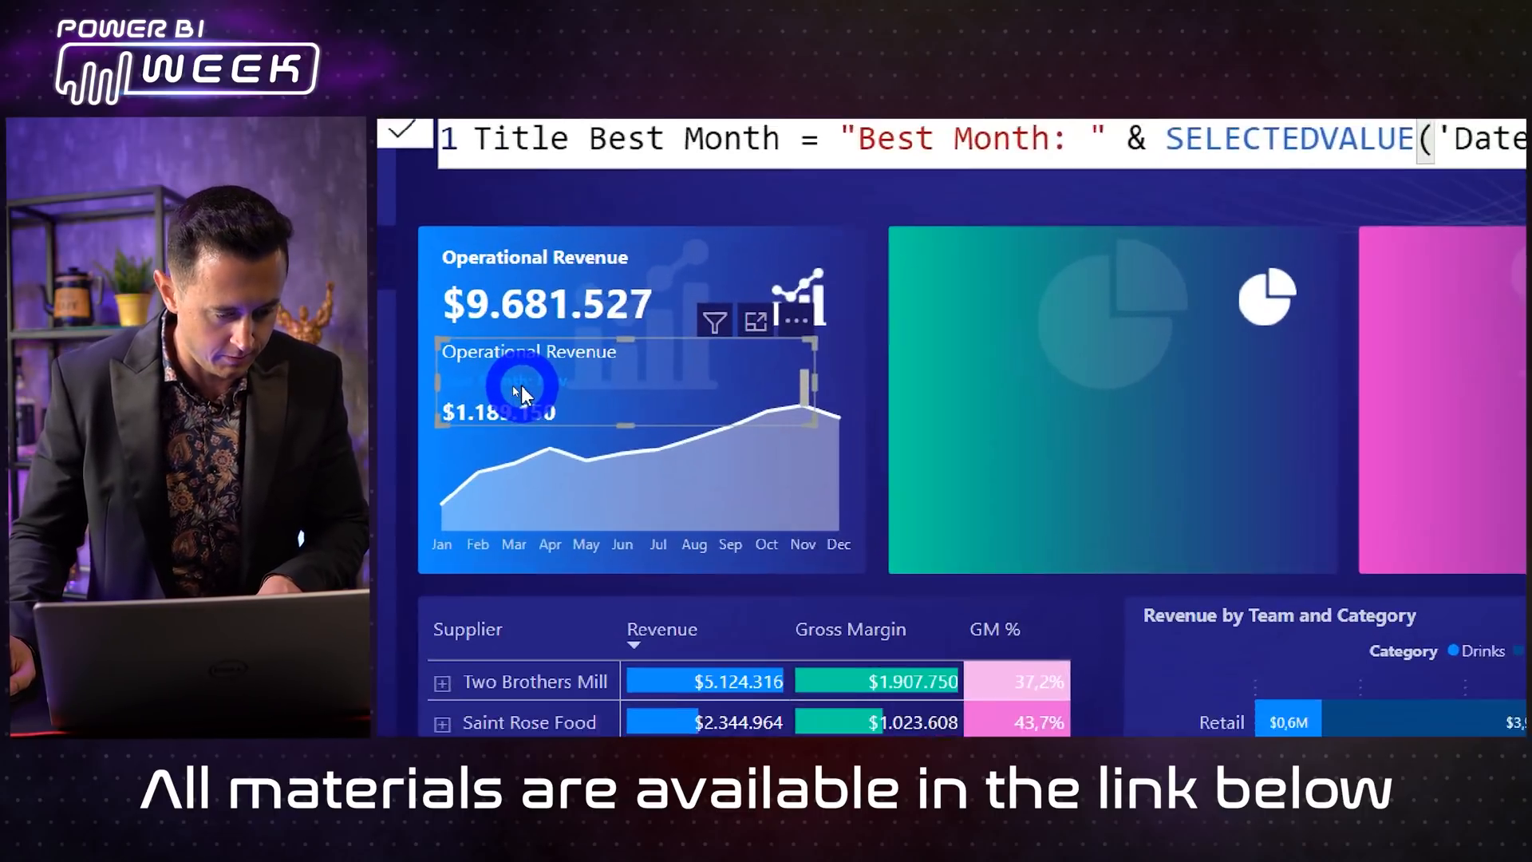
key(ctrl+4)
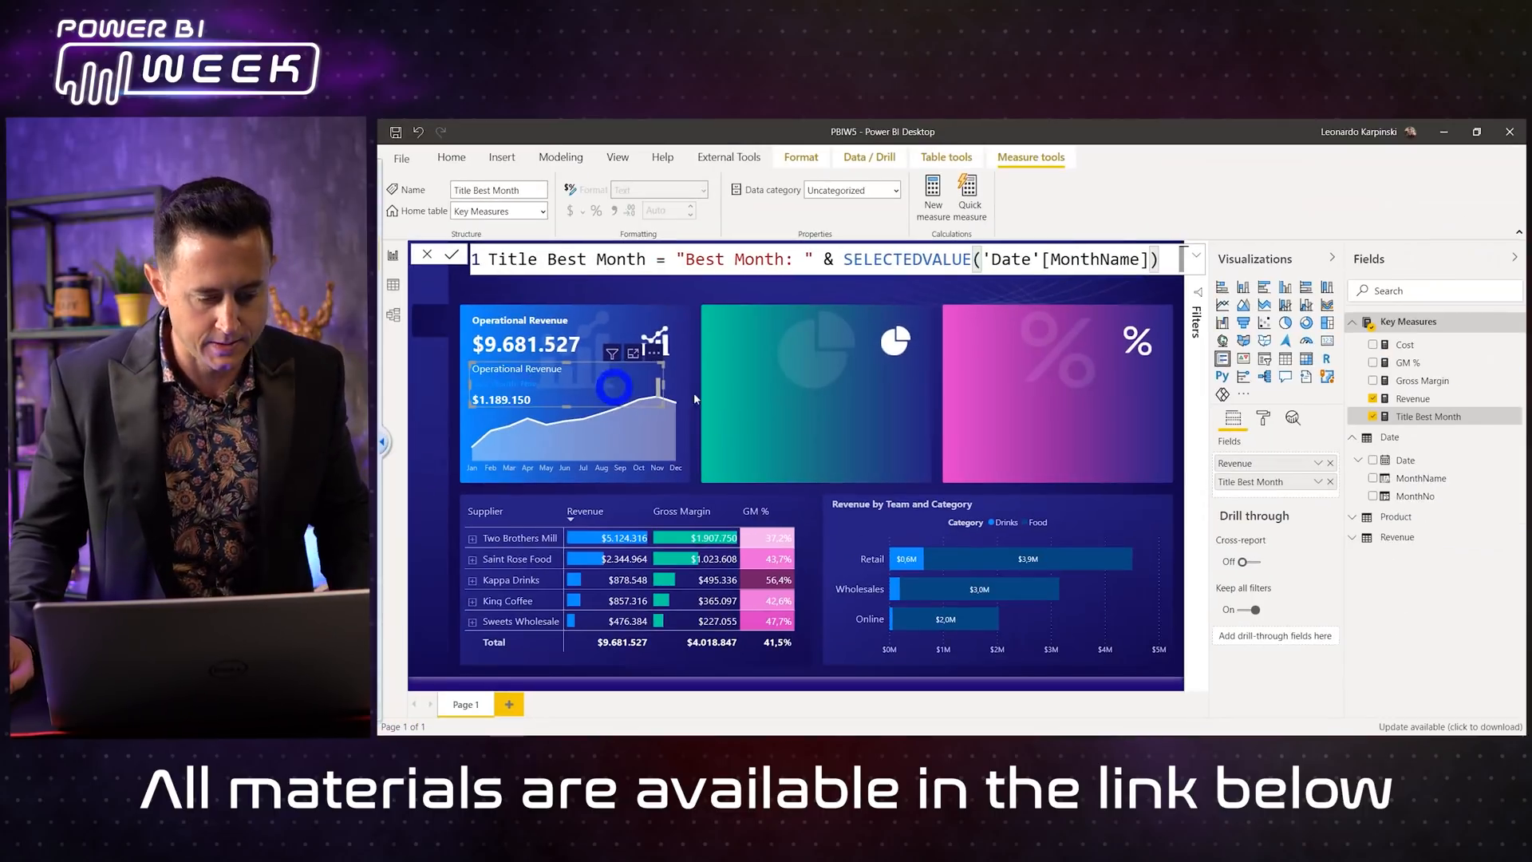
Step: Turn off the copied card's regular title and set its Card Title color to white
click(1269, 420)
scroll(1257, 591, down, 1)
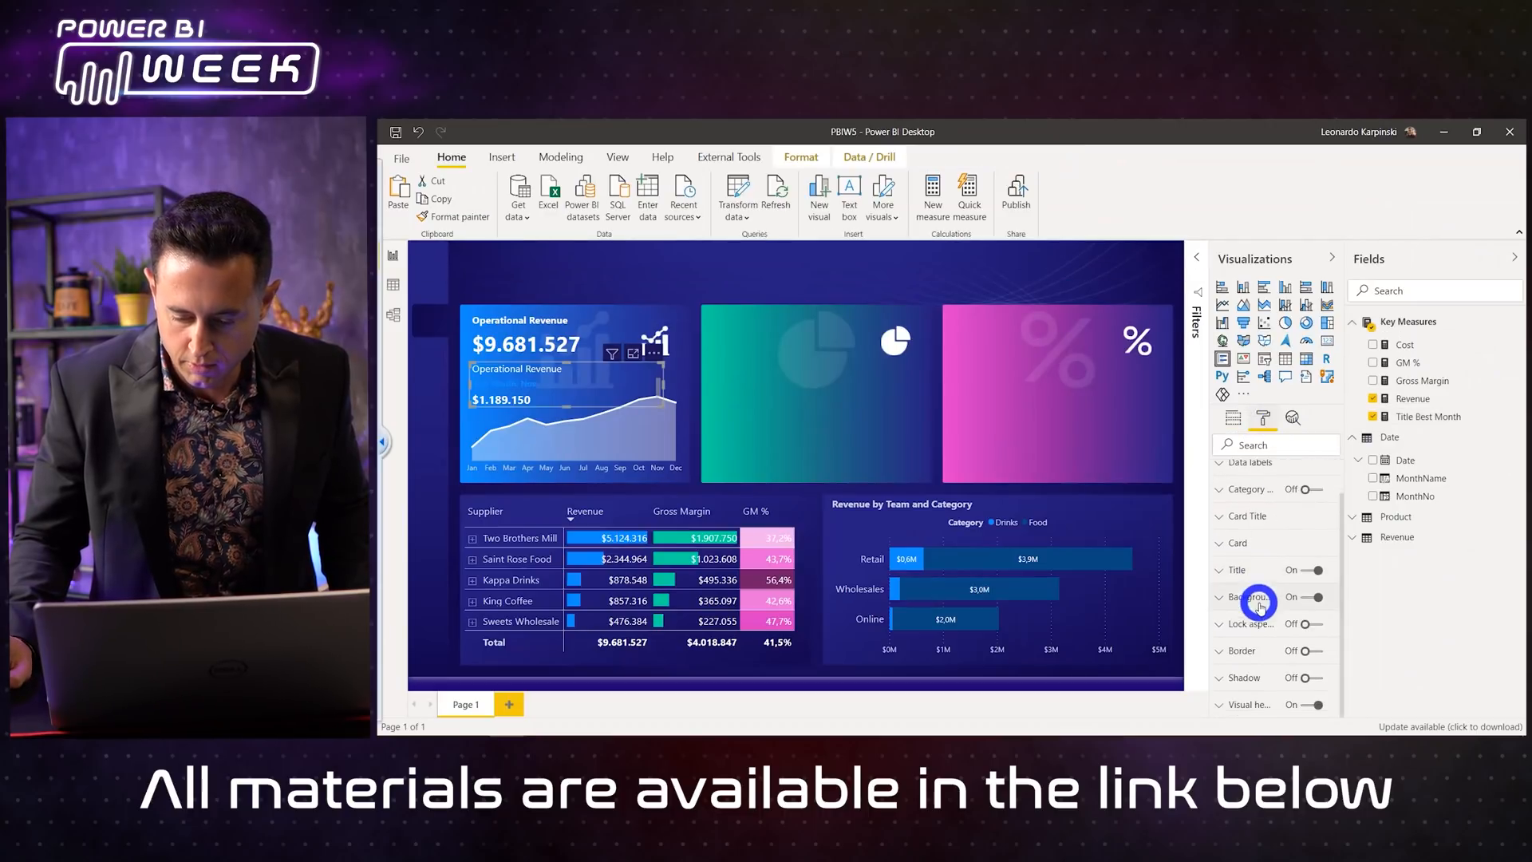
click(1313, 571)
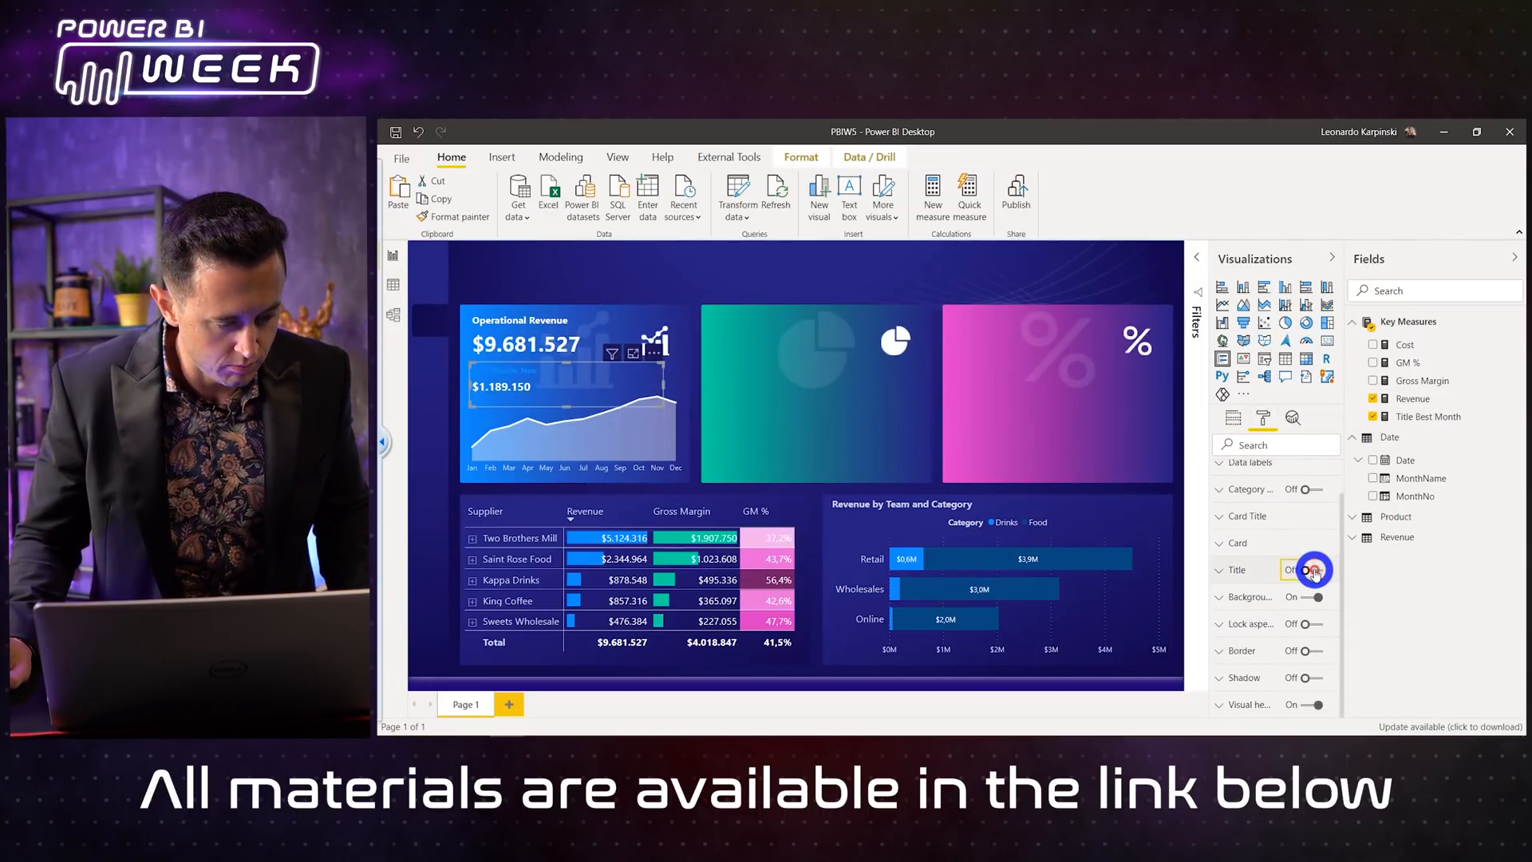
click(1260, 519)
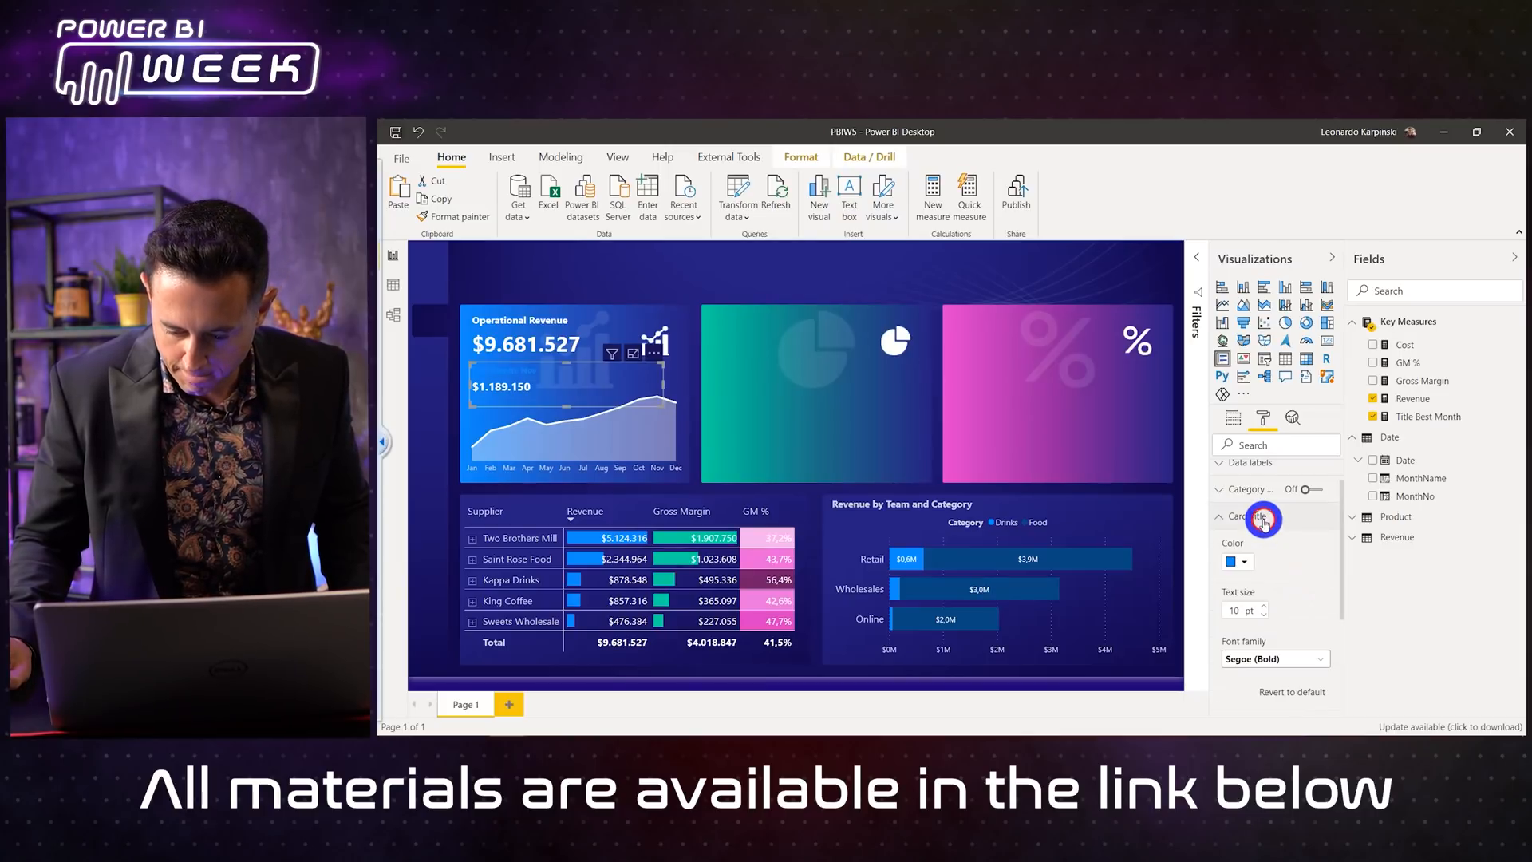
click(1241, 563)
click(1219, 422)
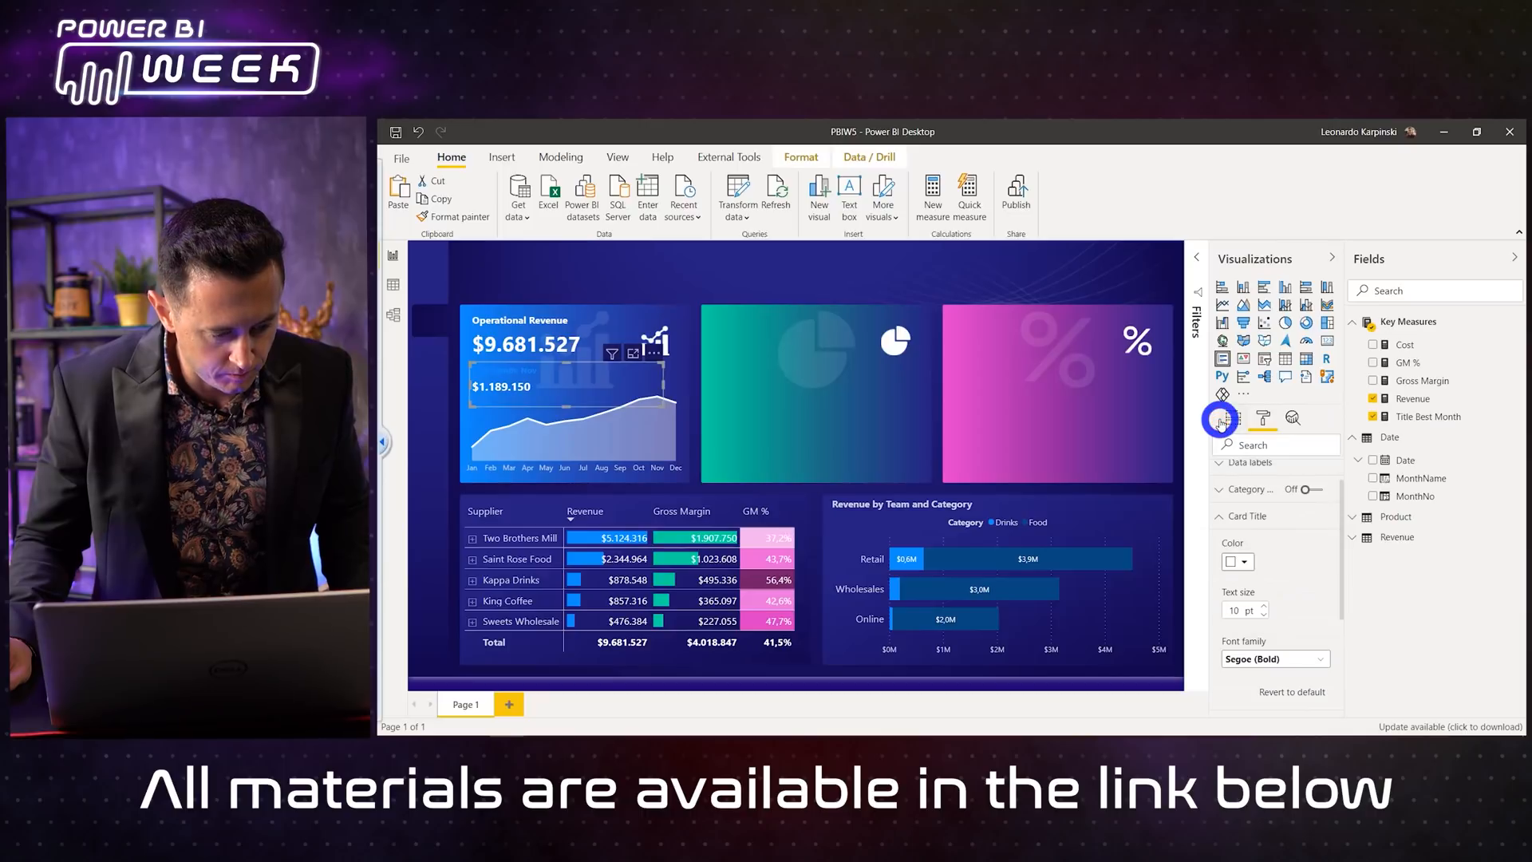
Step: Set the copied card's Card Title text size to 12 pt and its font family to Segoe UI
click(1240, 609)
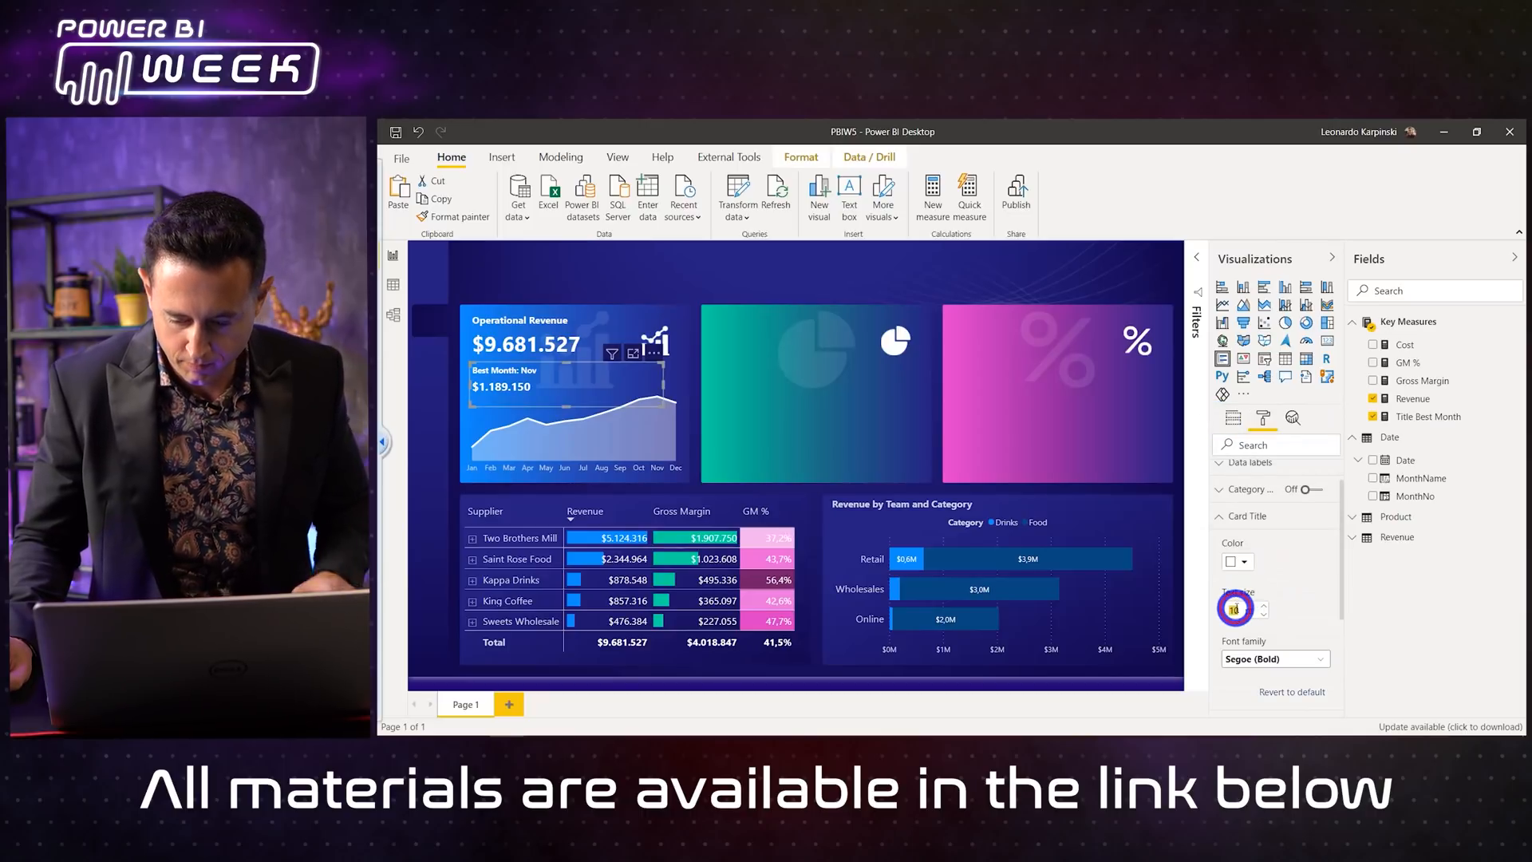
text(14)
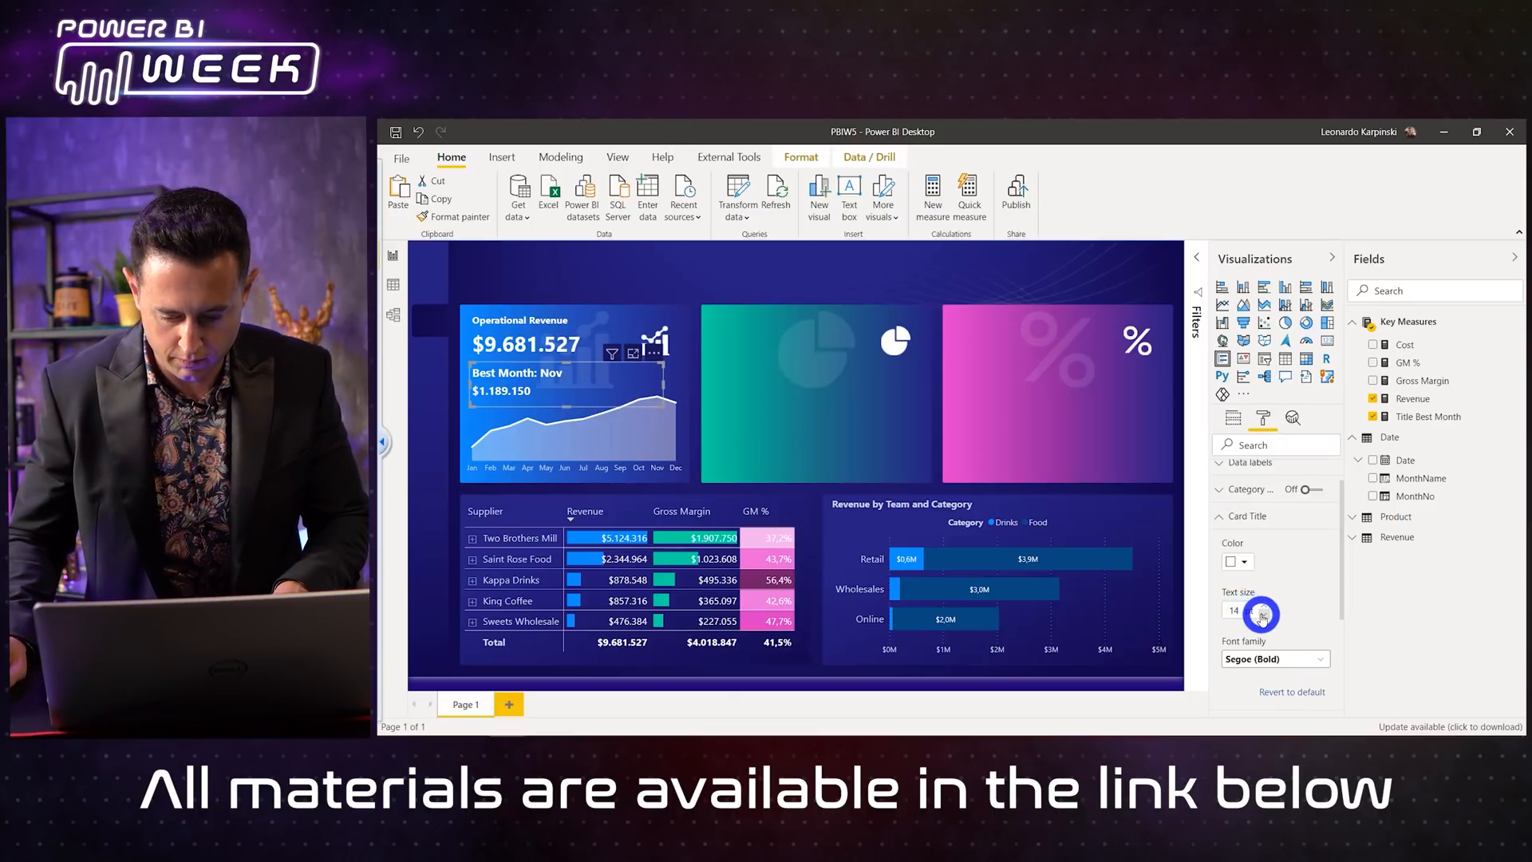
click(1274, 659)
scroll(1277, 589, down, 3)
click(1260, 523)
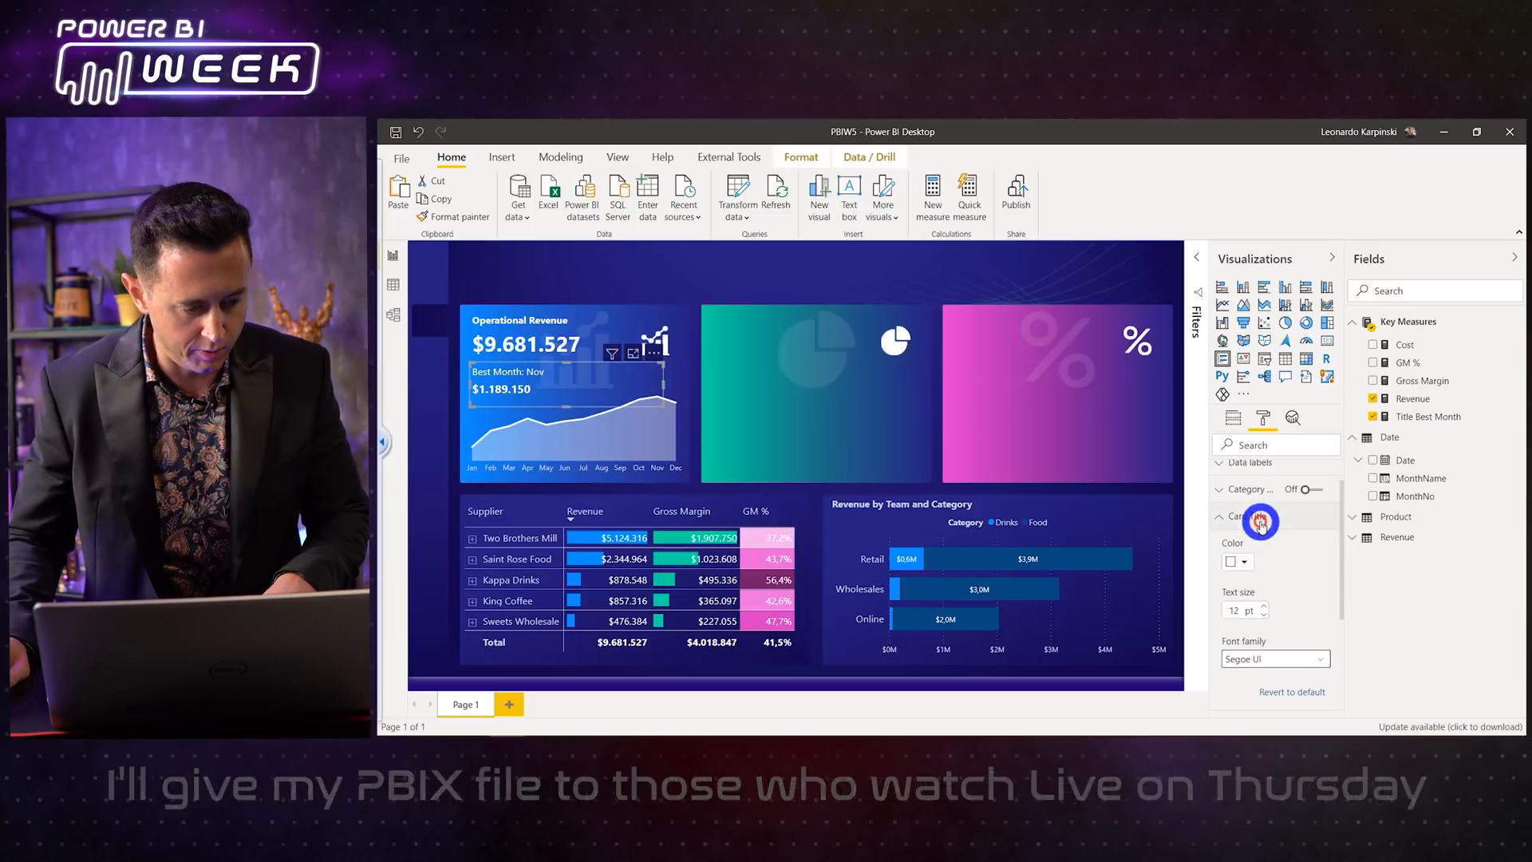
click(689, 280)
click(716, 393)
mouse_move(462, 249)
mouse_down()
mouse_move(770, 307)
mouse_move(750, 297)
mouse_up()
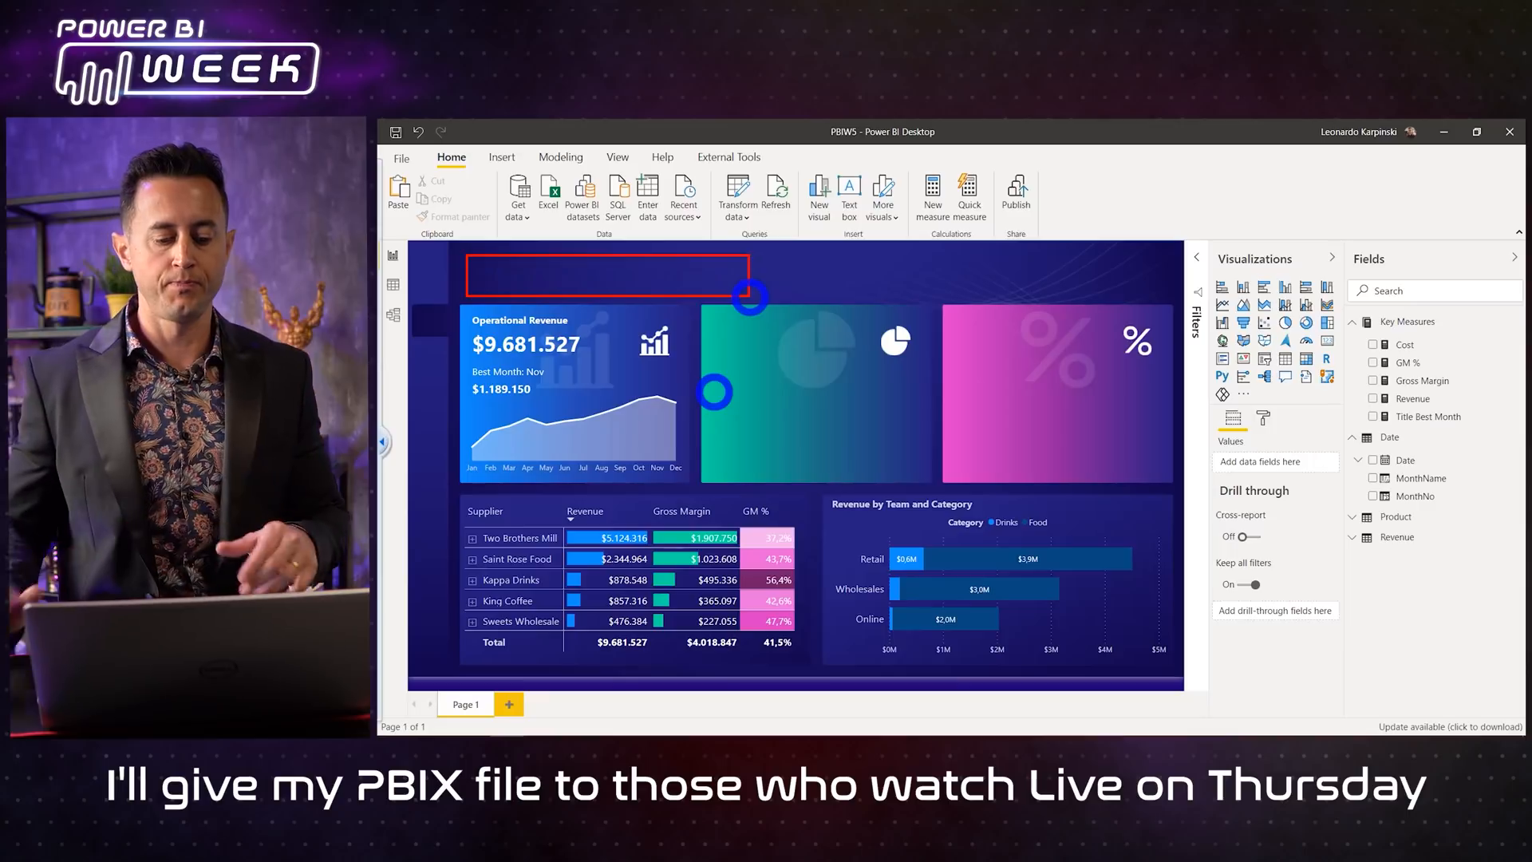
drag(772, 259, 1065, 289)
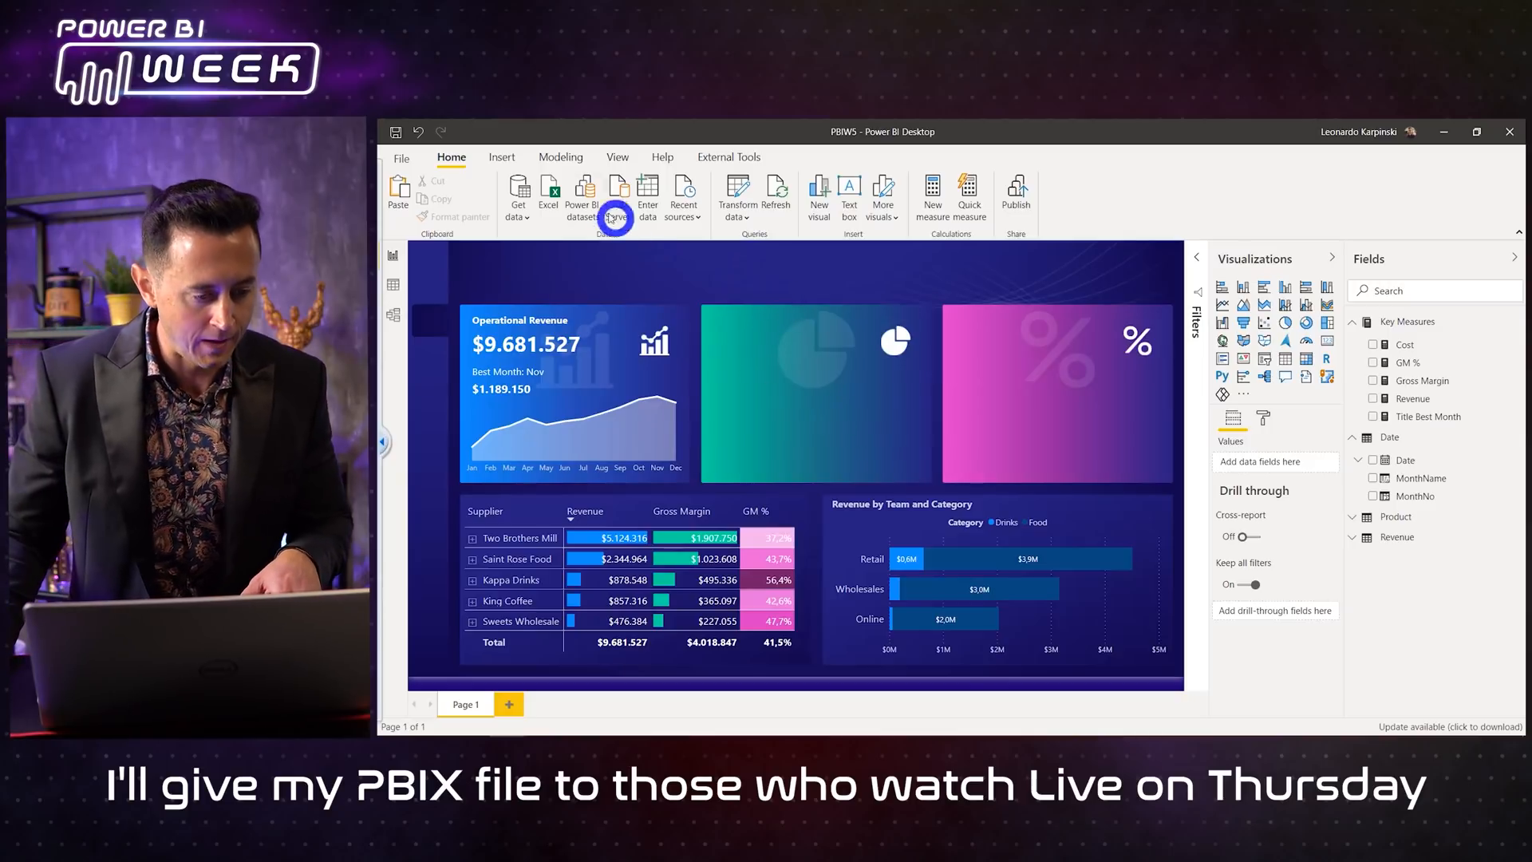
Step: Insert a wide, short text box above the Operational Revenue card with the text "Revenue & Margin Analysis"
click(507, 157)
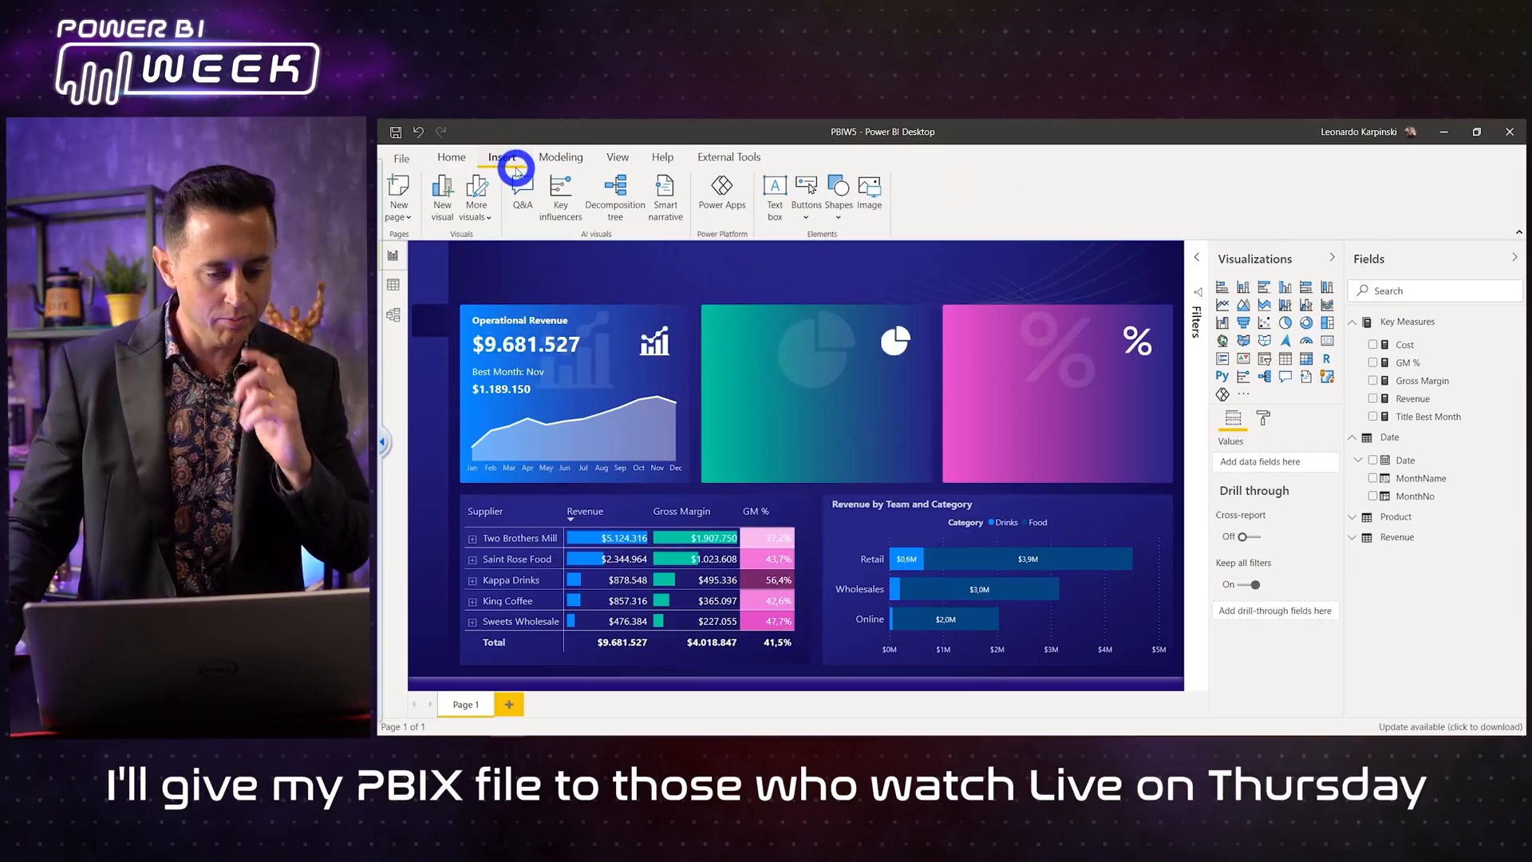
click(773, 196)
drag(801, 274, 608, 243)
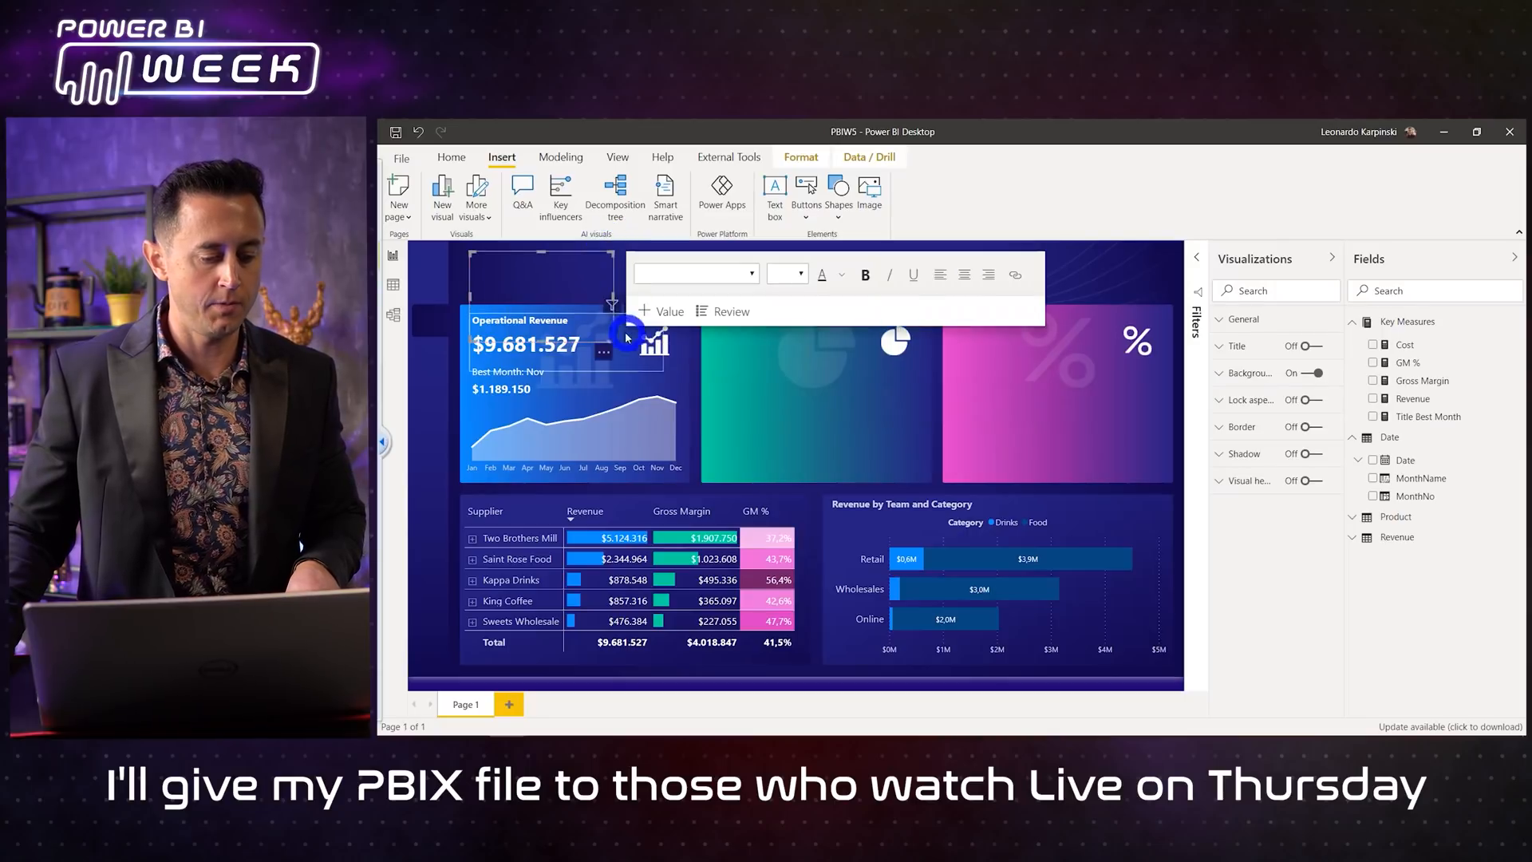
drag(614, 340, 728, 296)
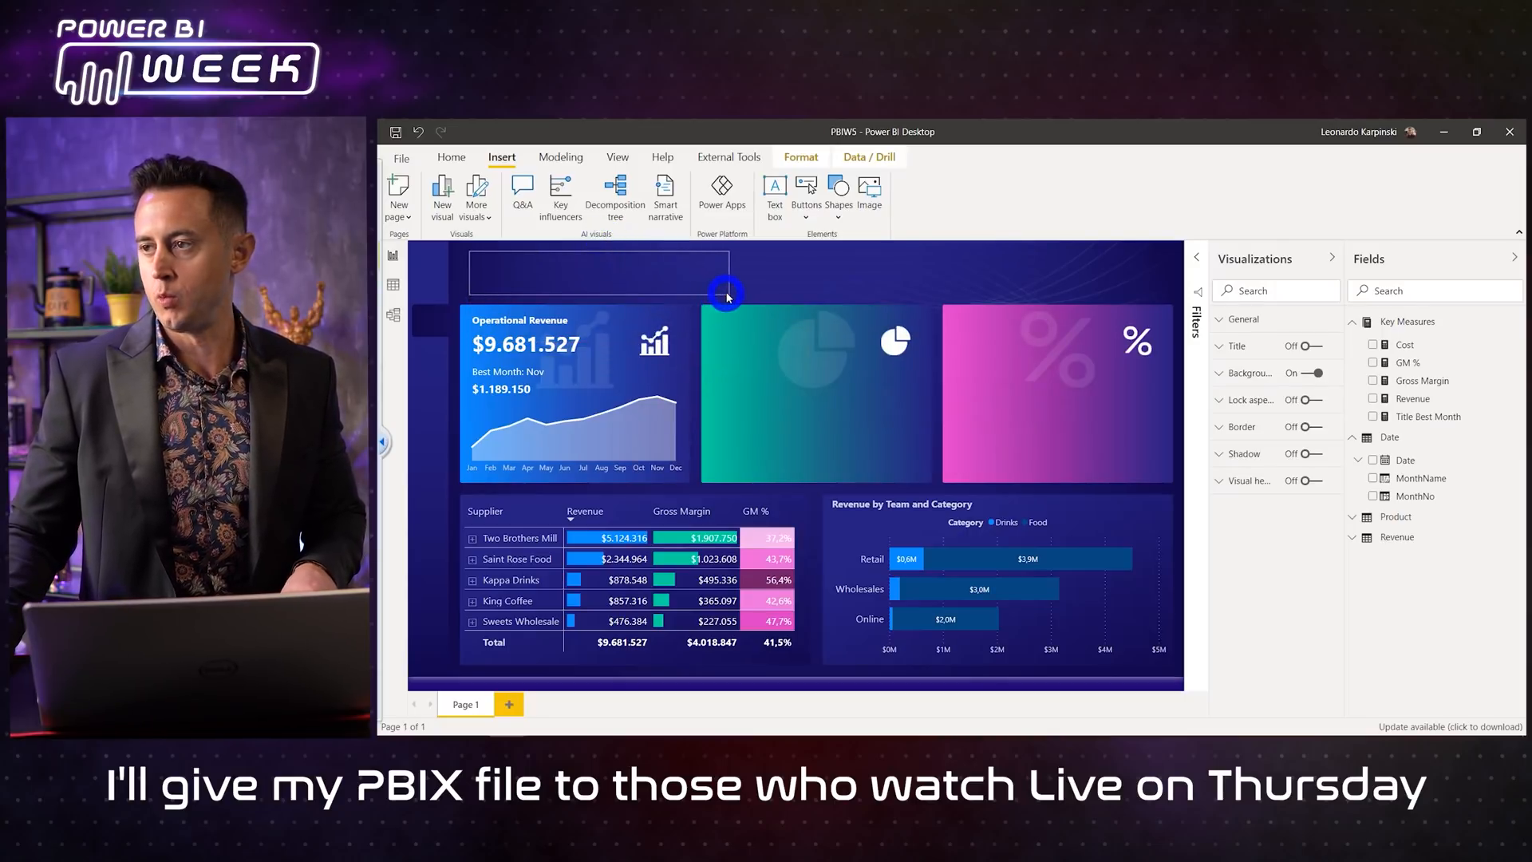
click(633, 285)
click(534, 276)
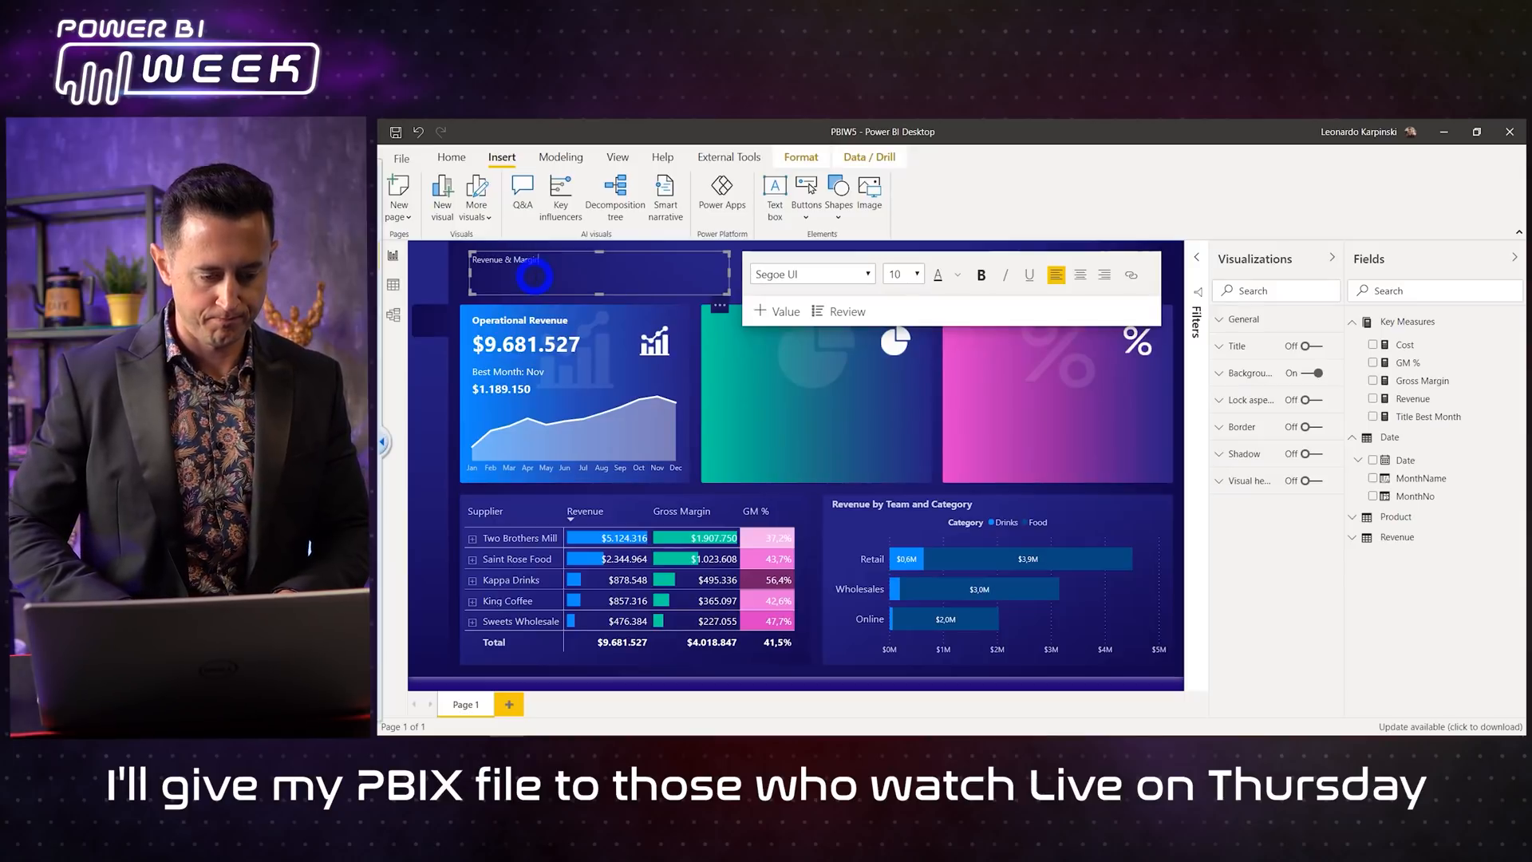
text(Revenue & Margin Analysis)
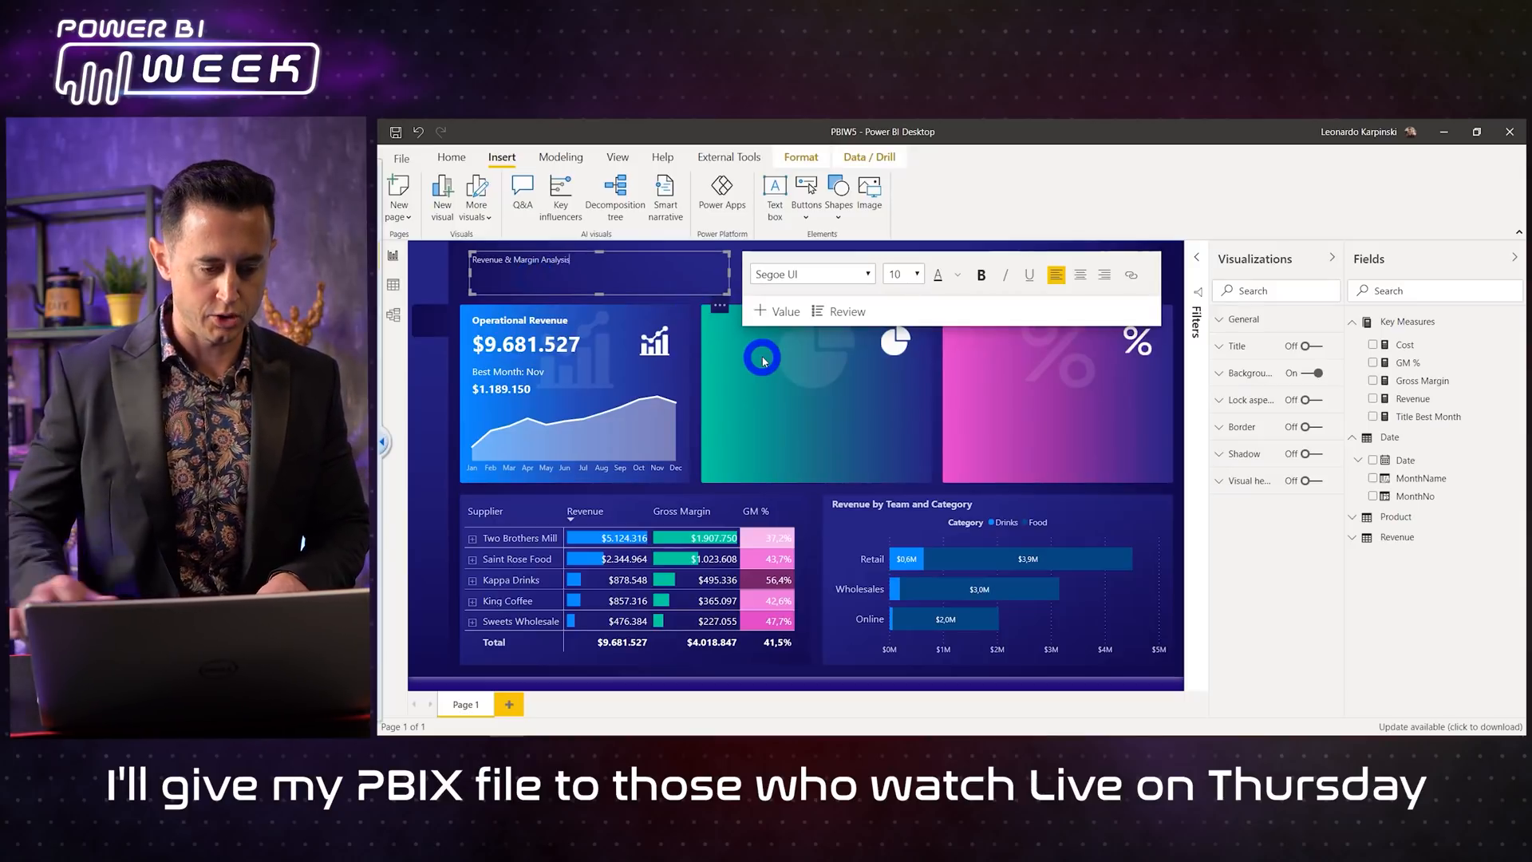
Step: Format the "Revenue & Margin Analysis" heading in Segoe (Bold) at size 20
key(ctrl+a)
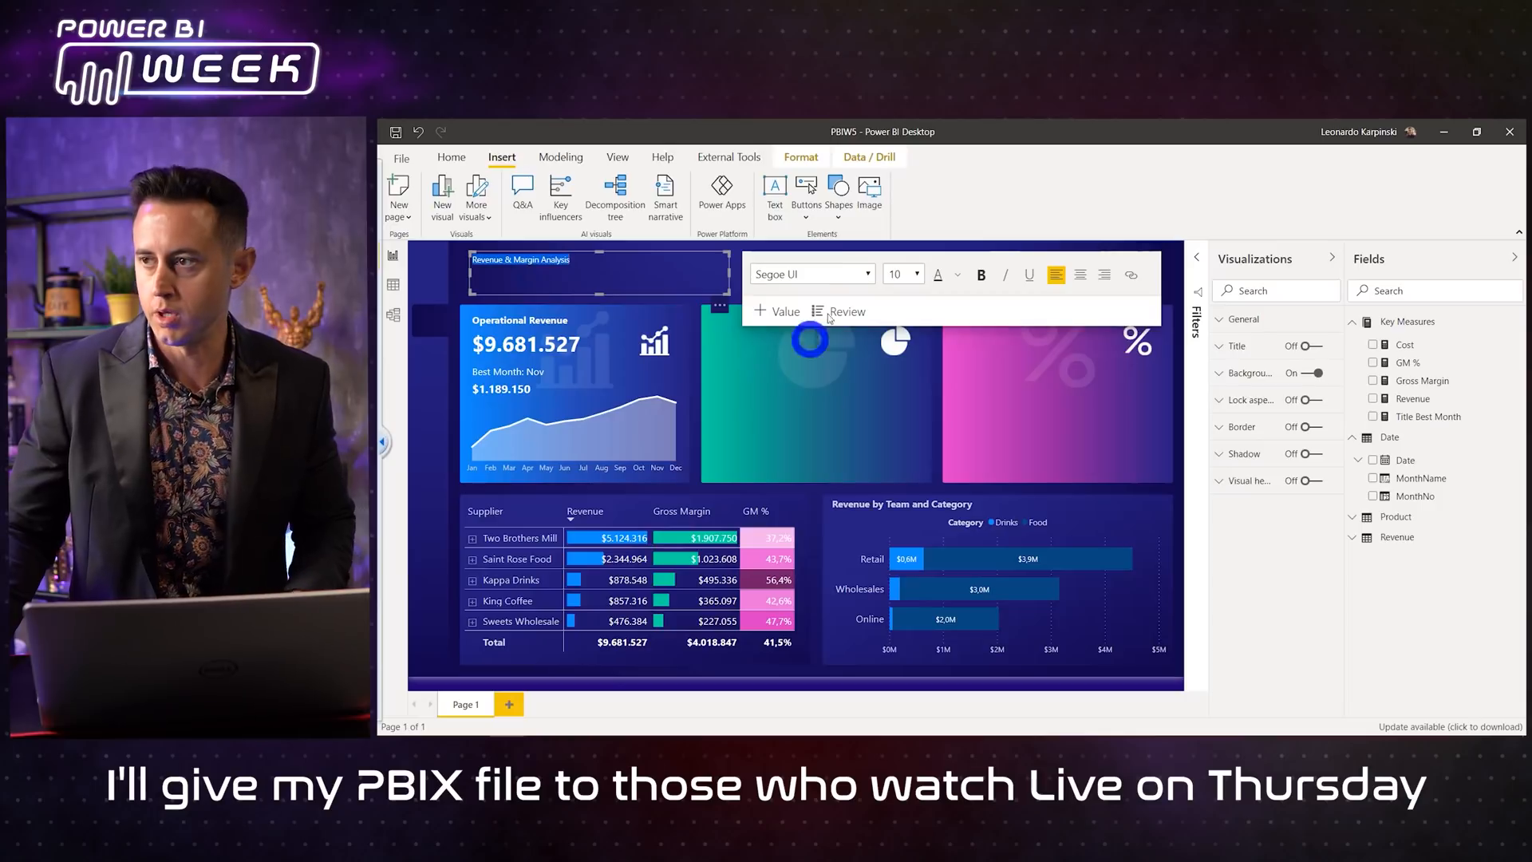
click(834, 285)
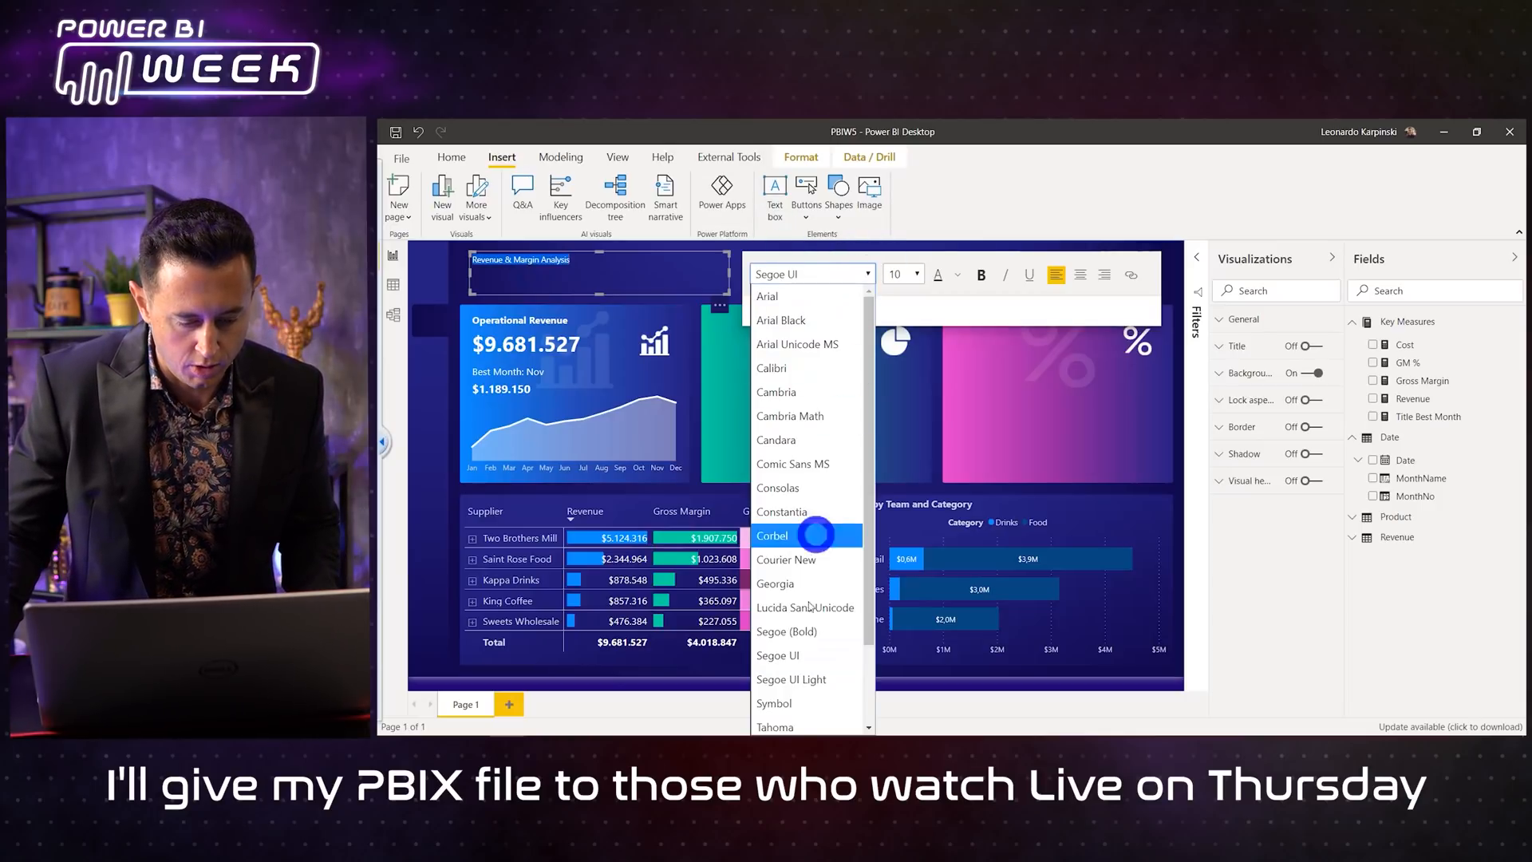
click(814, 627)
click(914, 275)
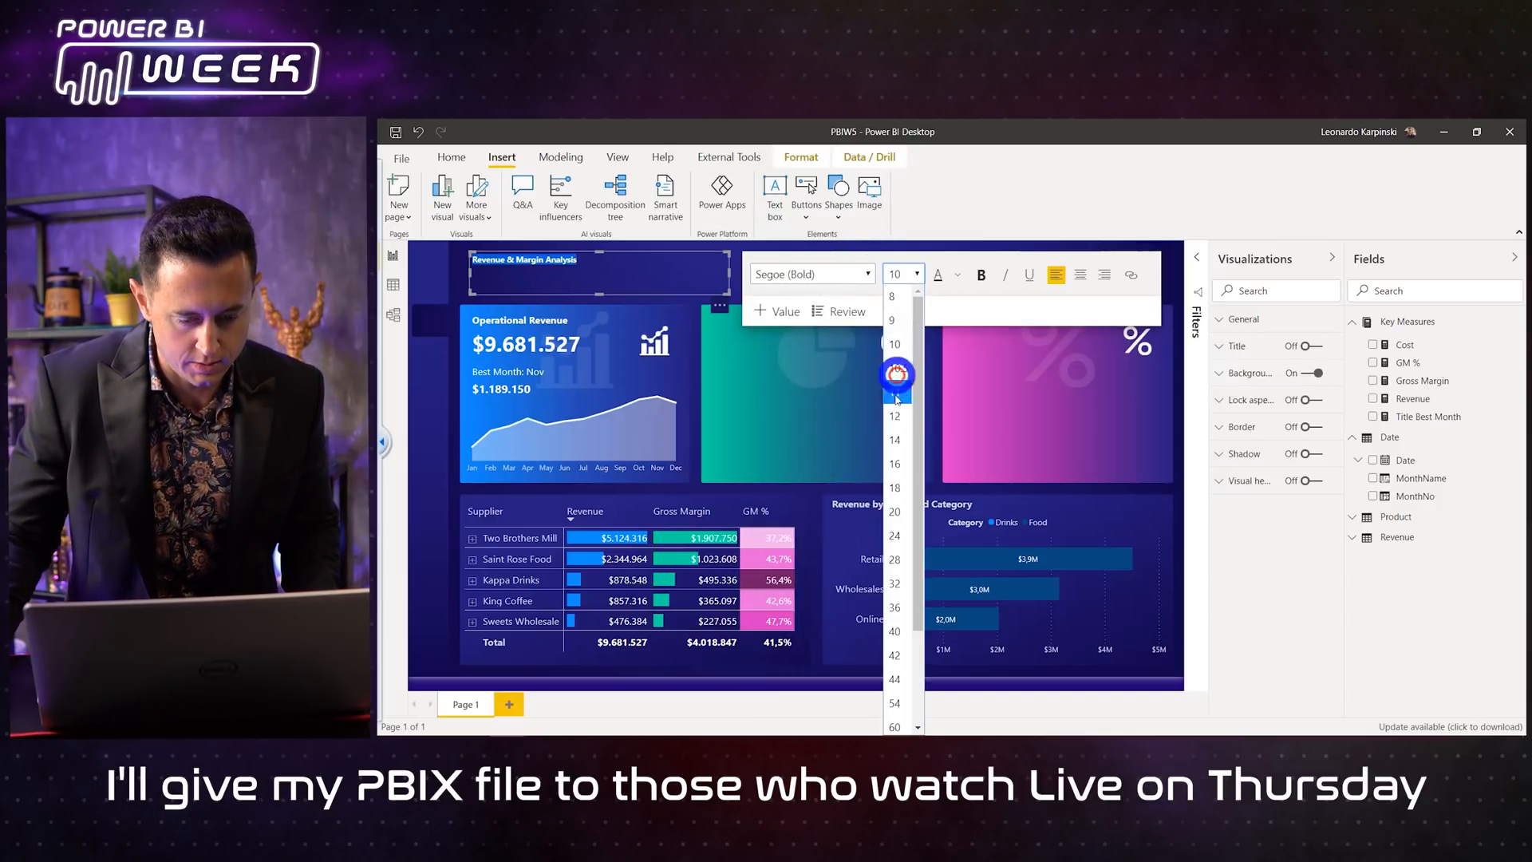
click(894, 489)
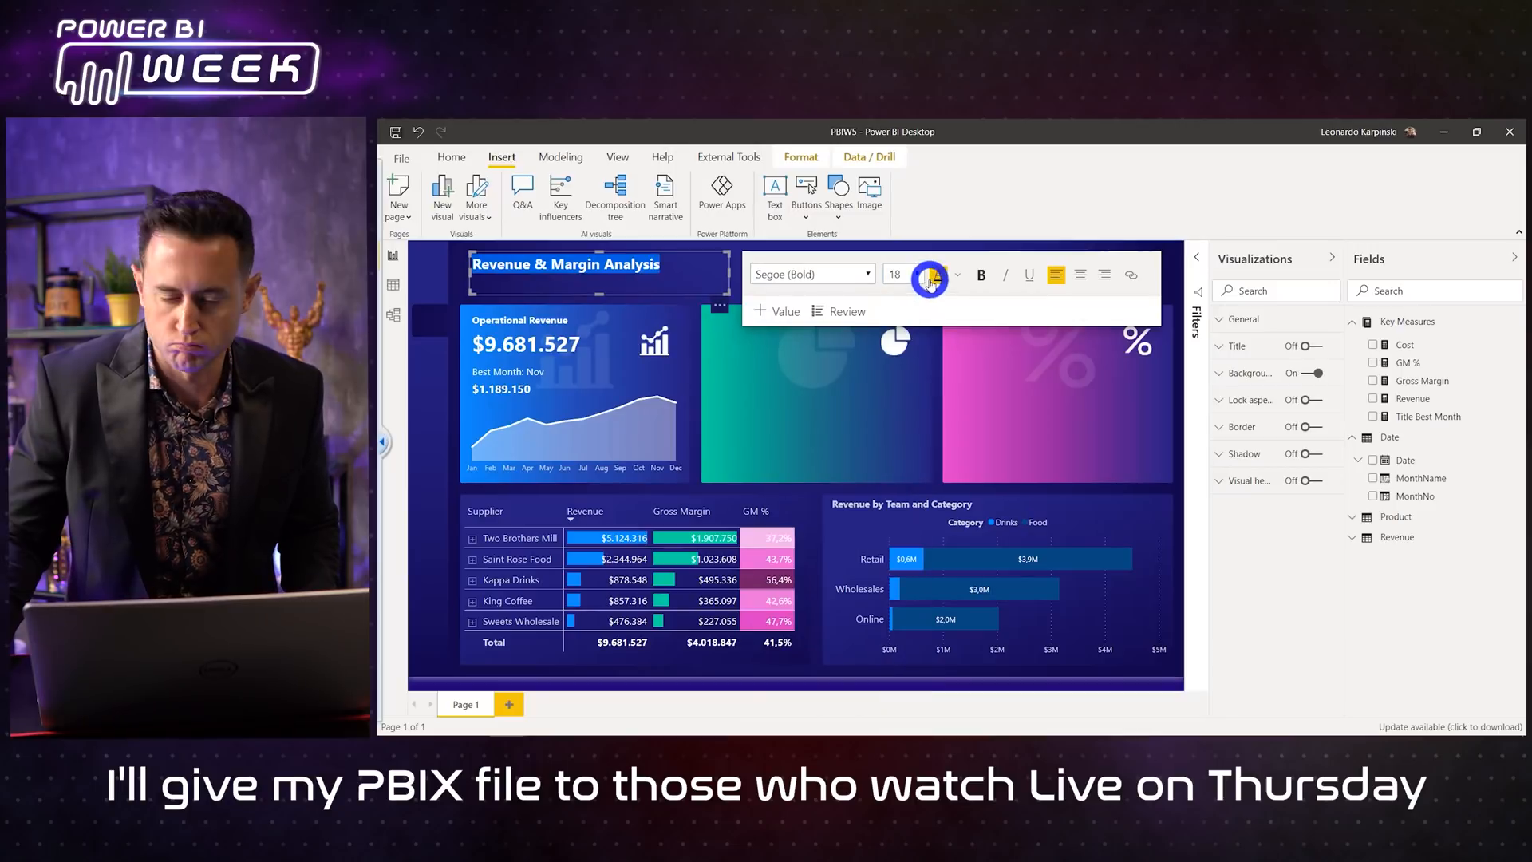
click(894, 274)
click(895, 511)
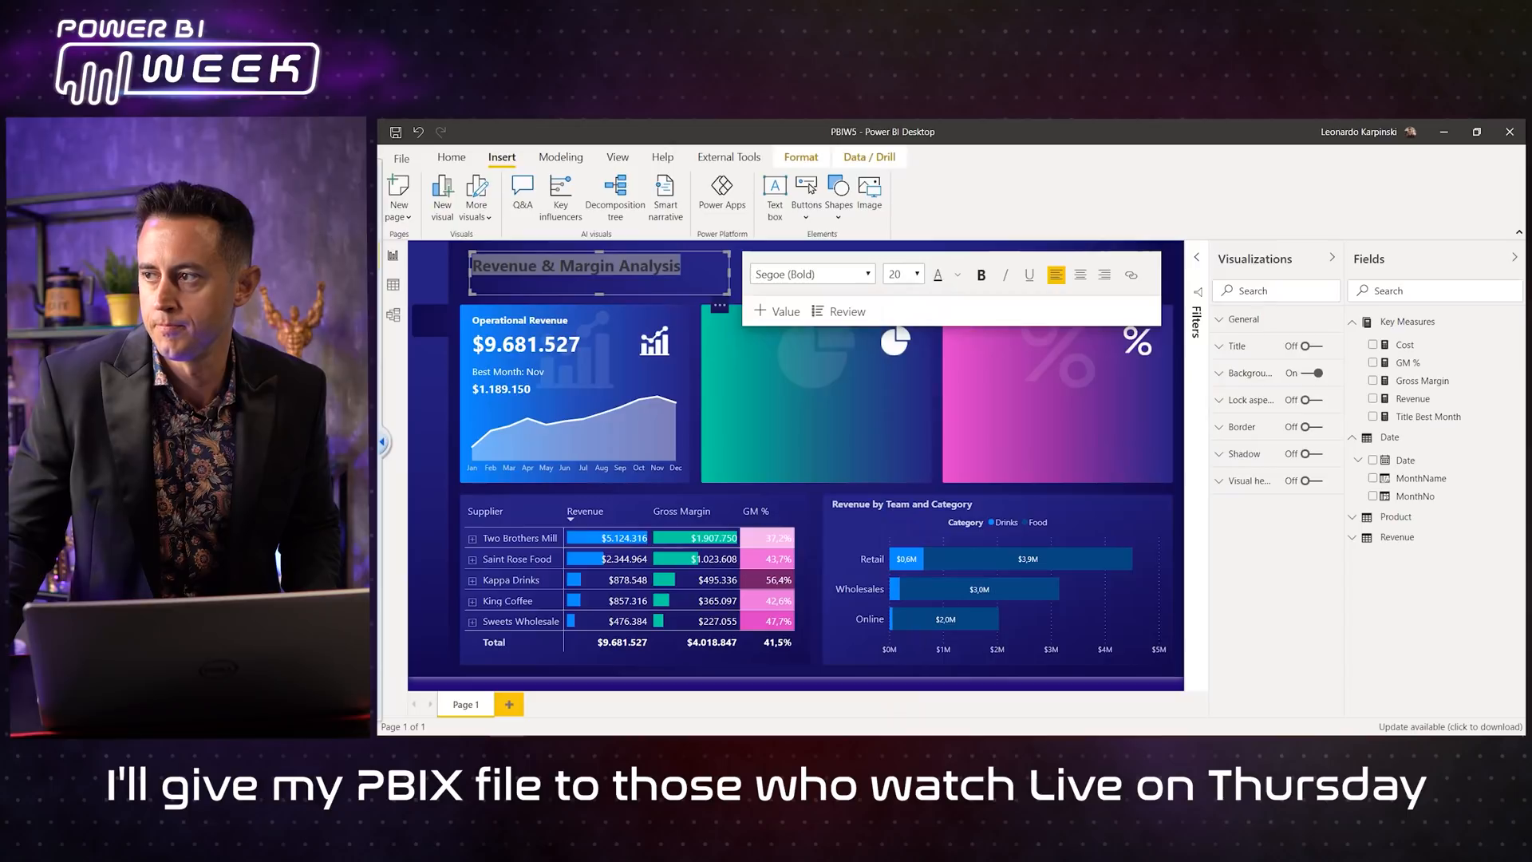
triple_click(639, 265)
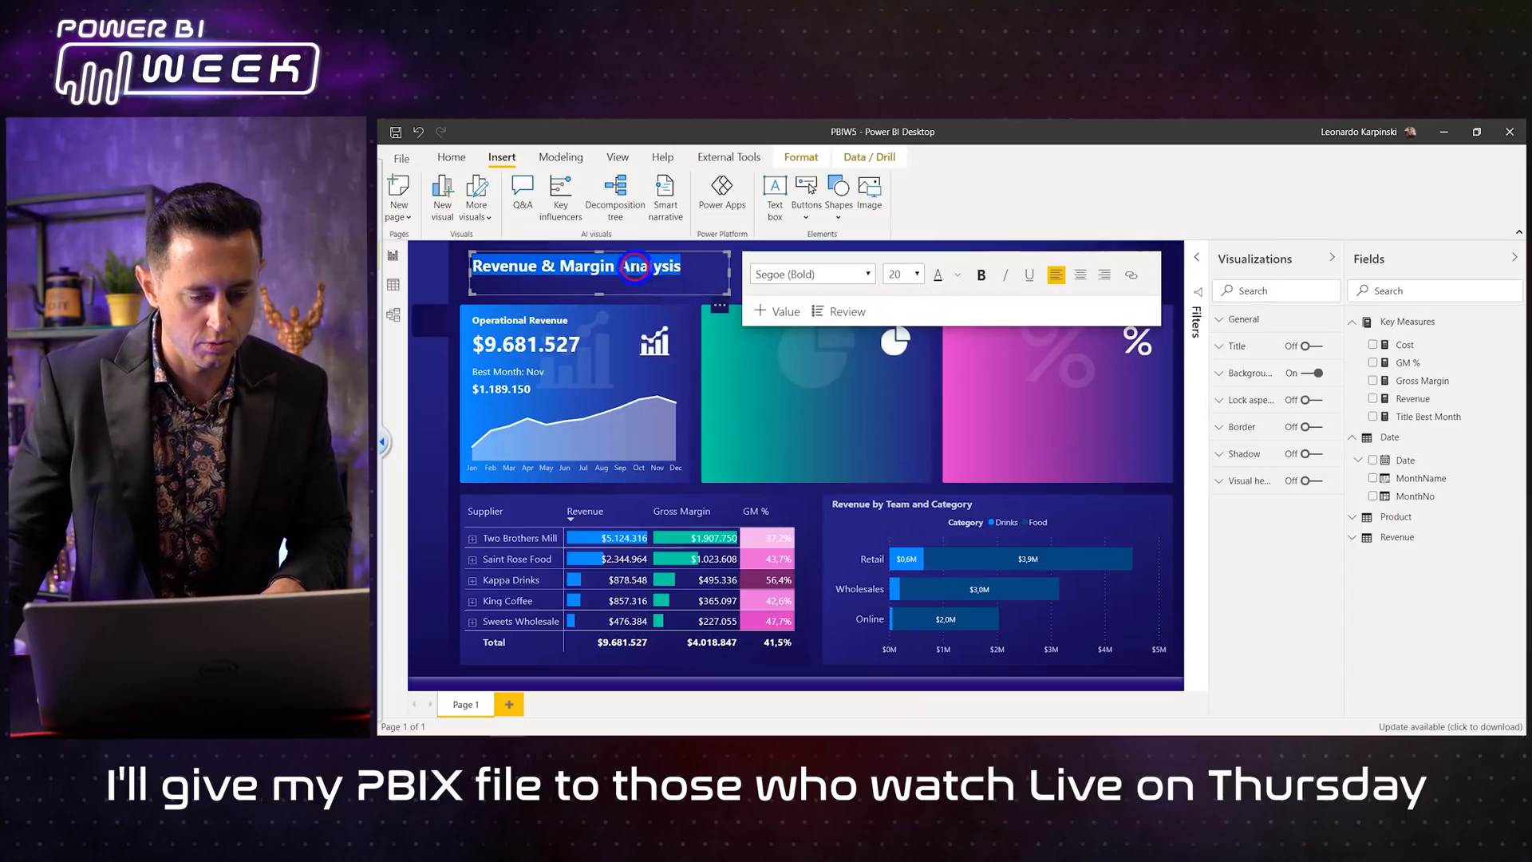
click(748, 274)
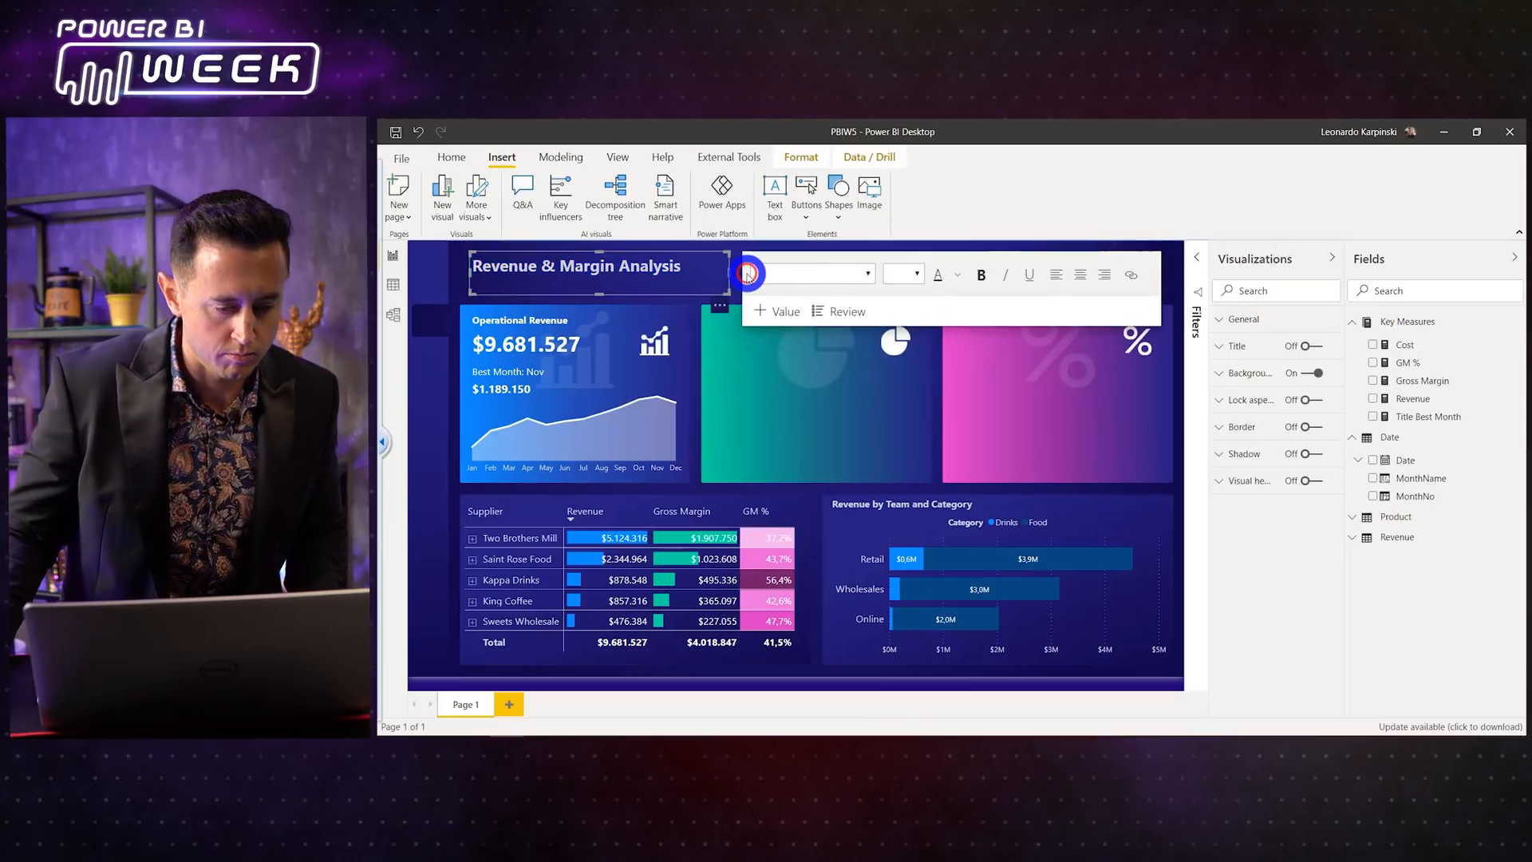
click(739, 277)
mouse_move(692, 263)
click(718, 308)
click(734, 275)
click(730, 275)
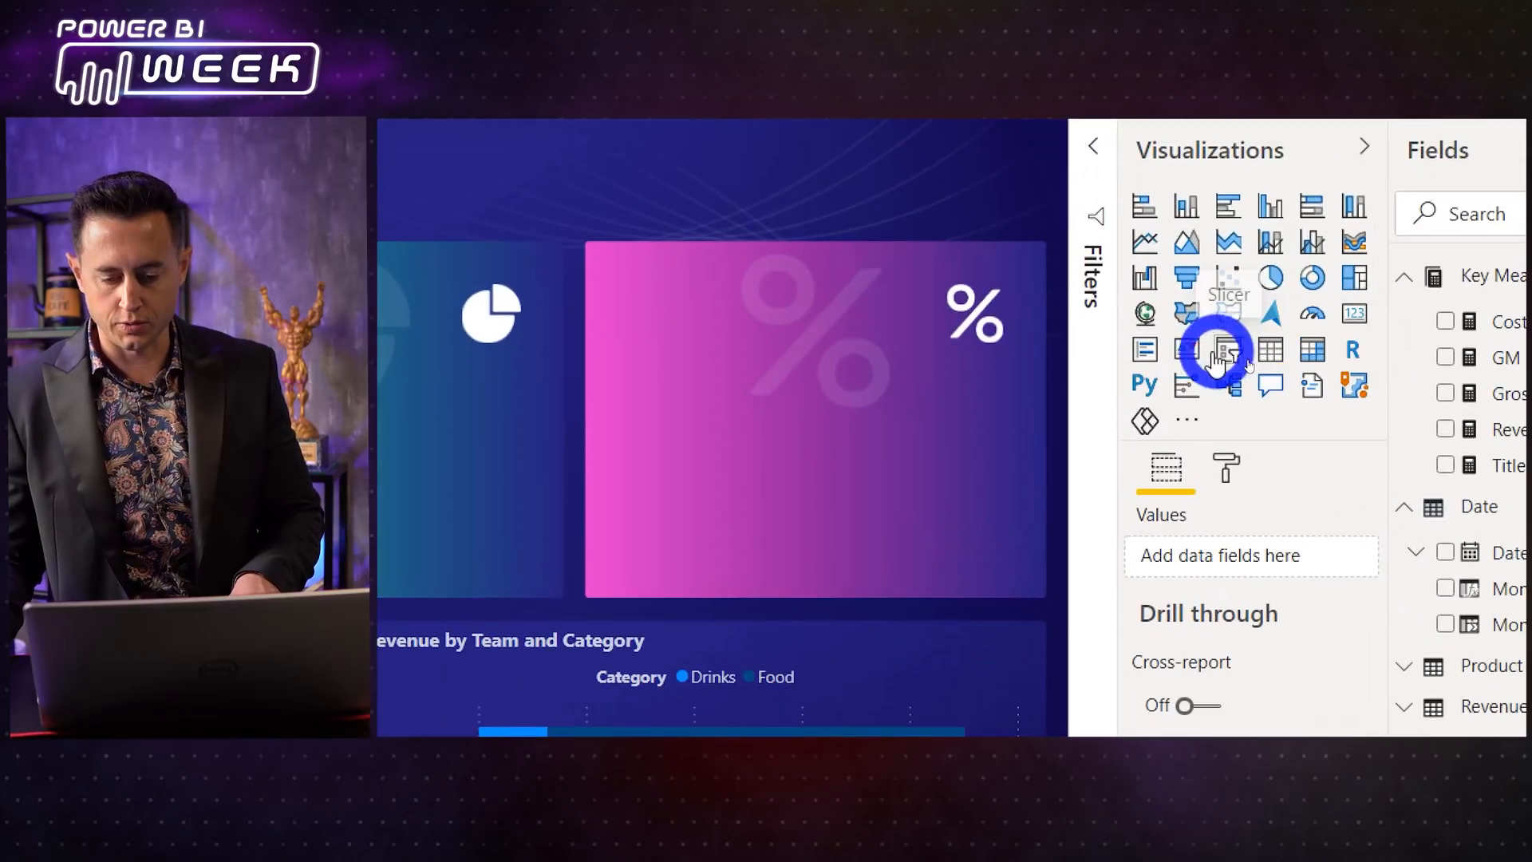
Step: Insert a slicer with the MonthName field above the teal card, tall enough to list several months
click(1189, 358)
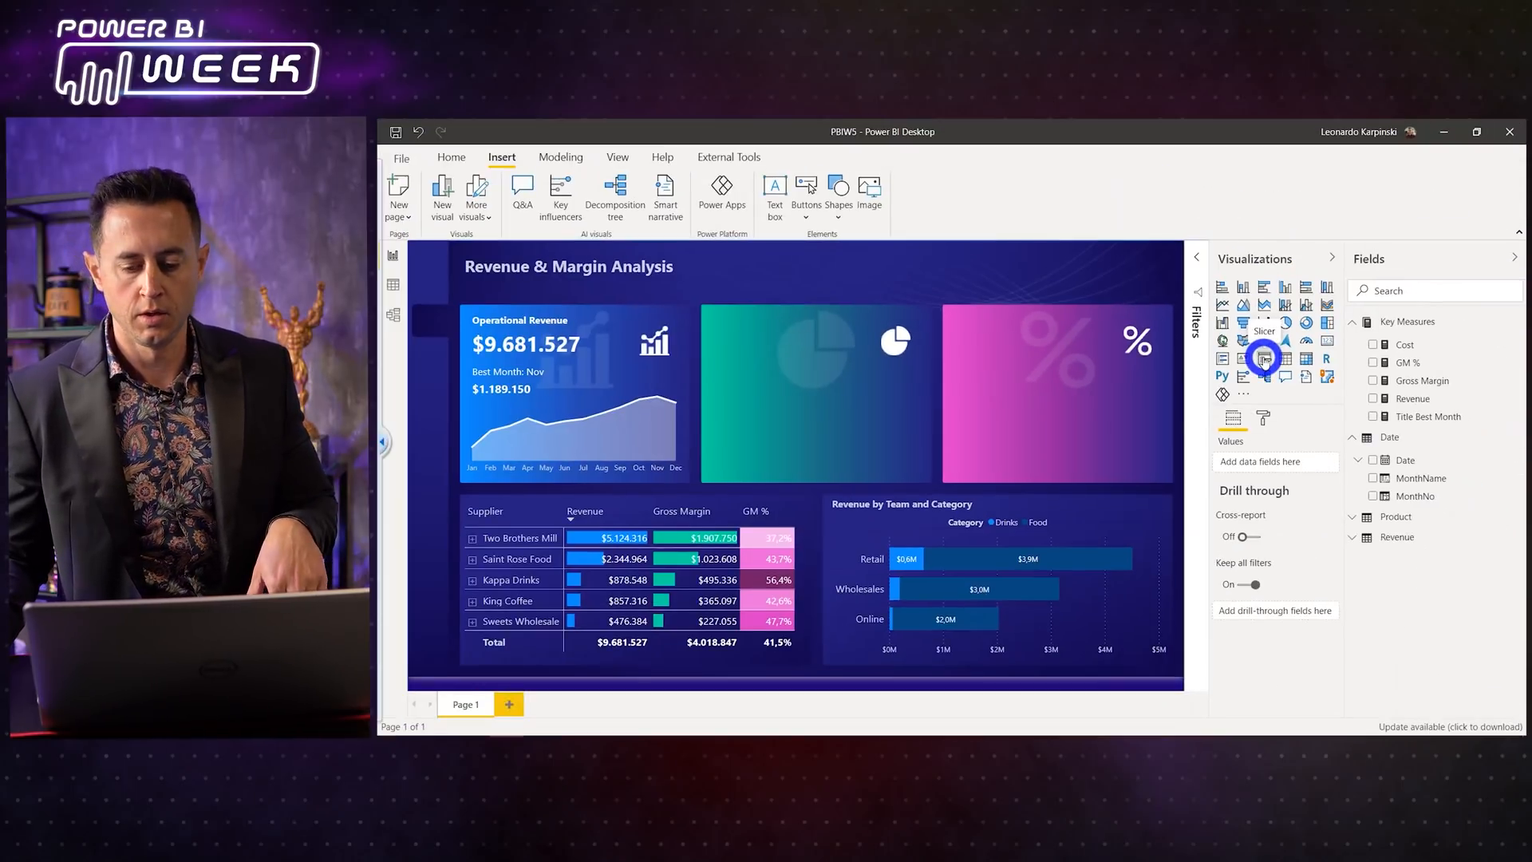
click(1264, 359)
drag(819, 324, 800, 282)
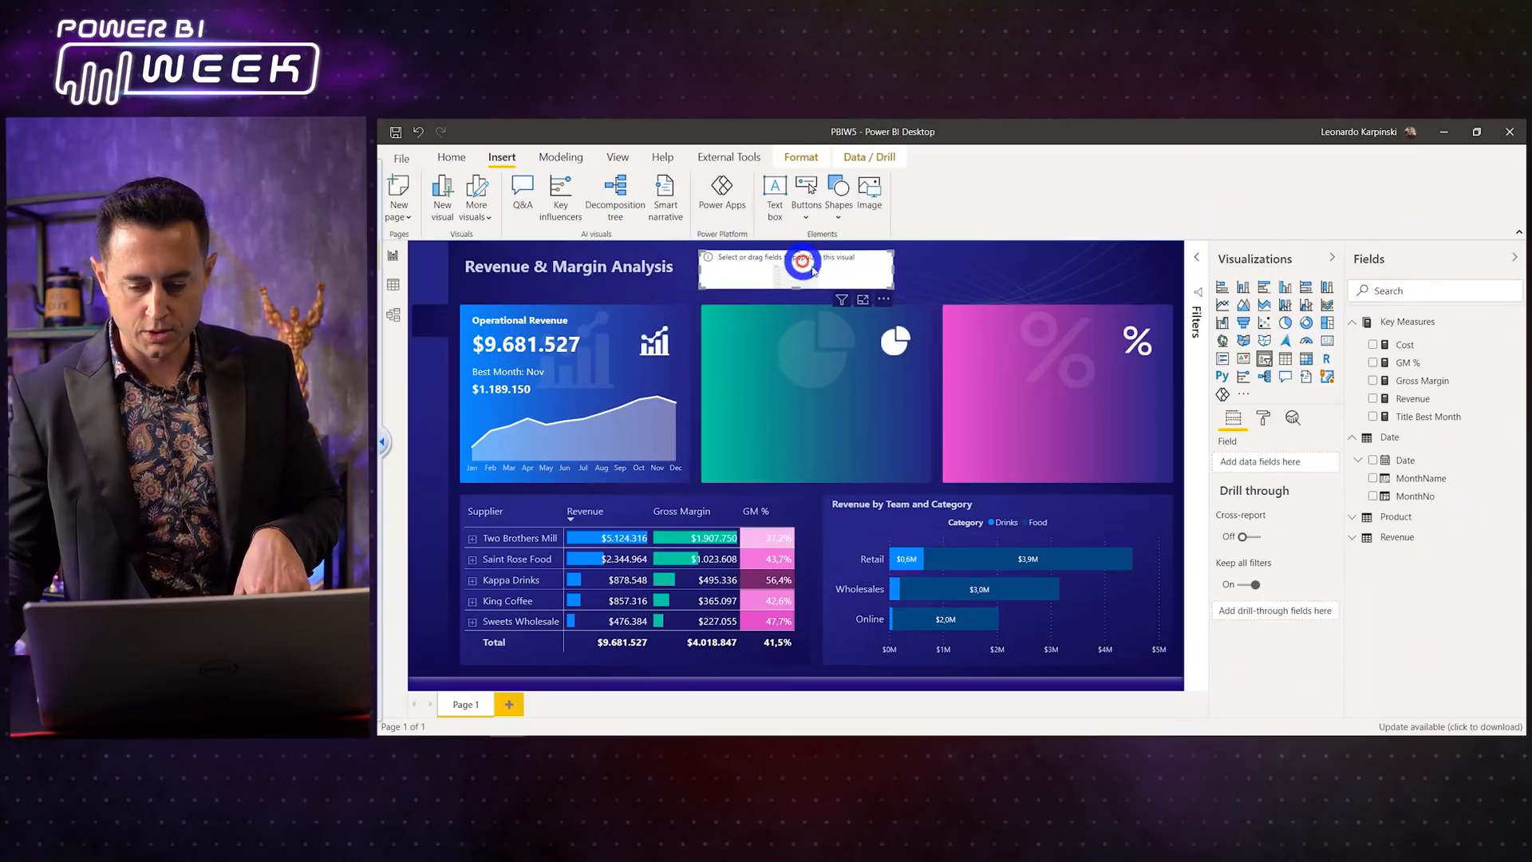
drag(1429, 482, 1272, 460)
drag(796, 287, 796, 327)
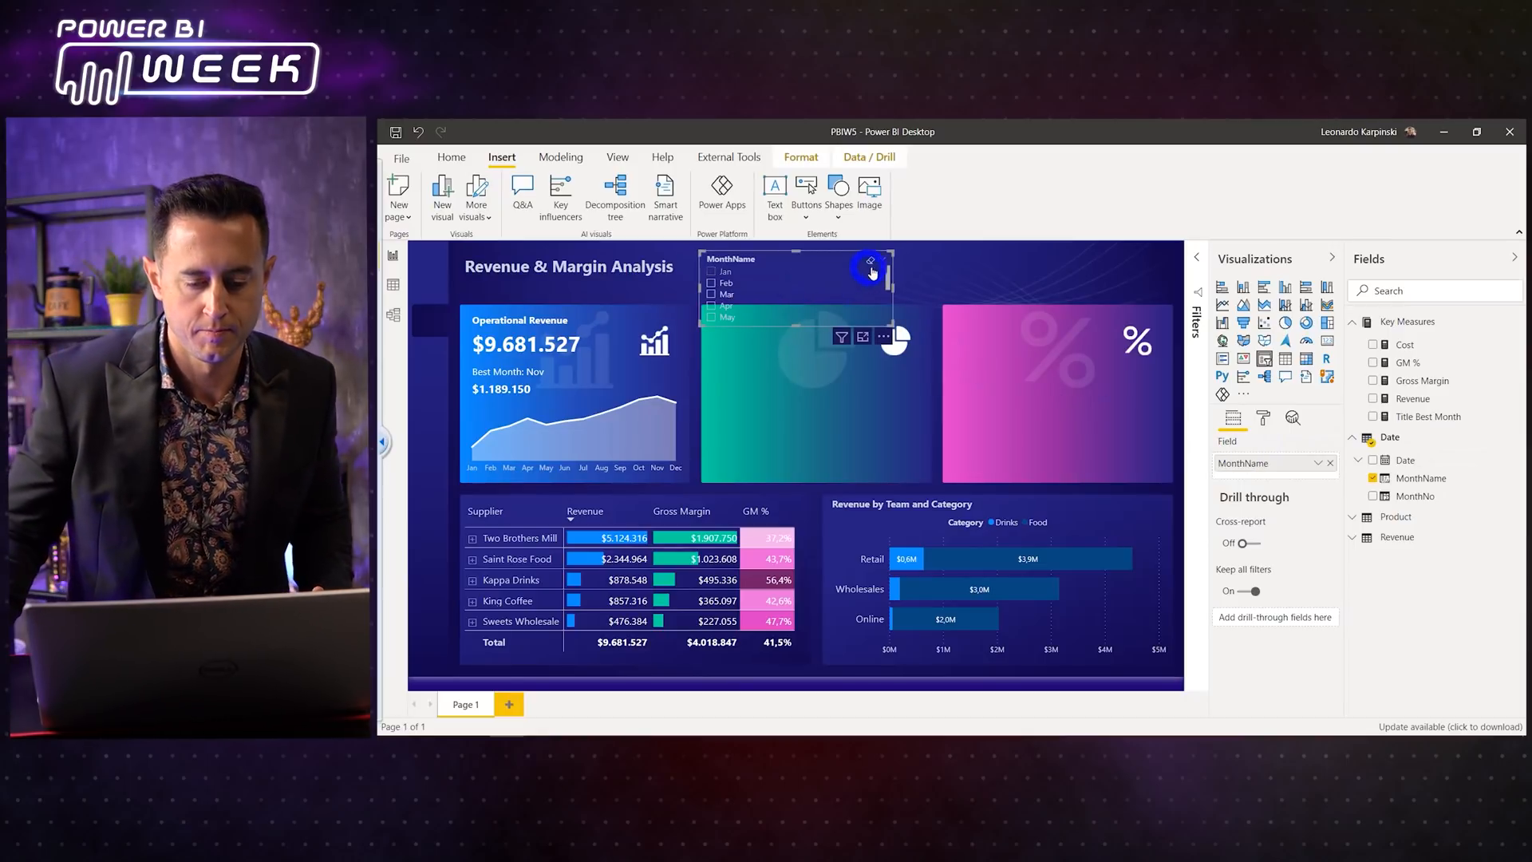
Step: Change the MonthName slicer's type to Dropdown and shrink it to a compact box beside the page heading
click(881, 260)
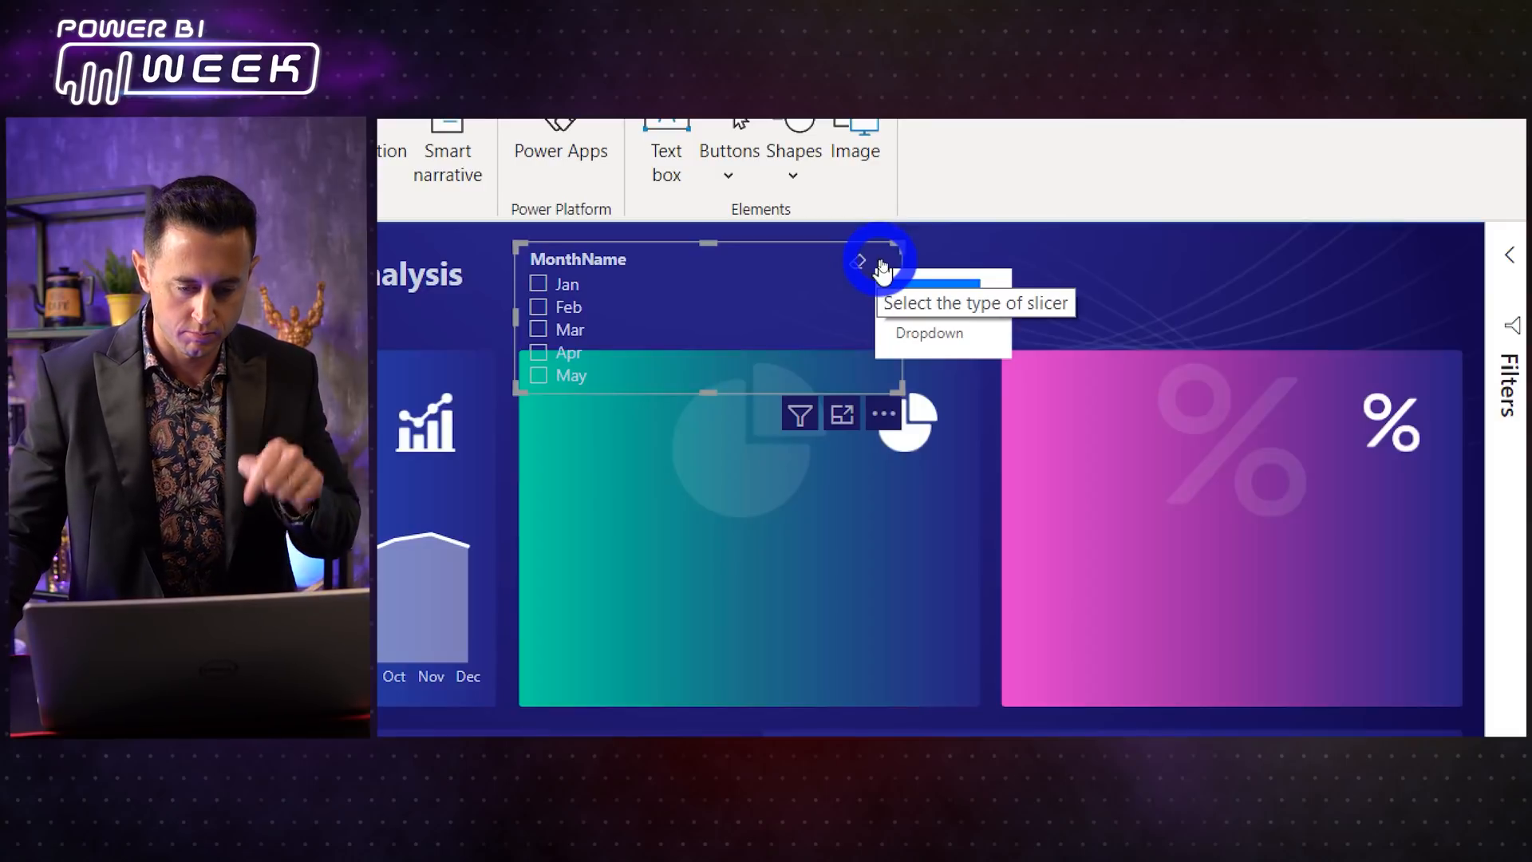
click(930, 335)
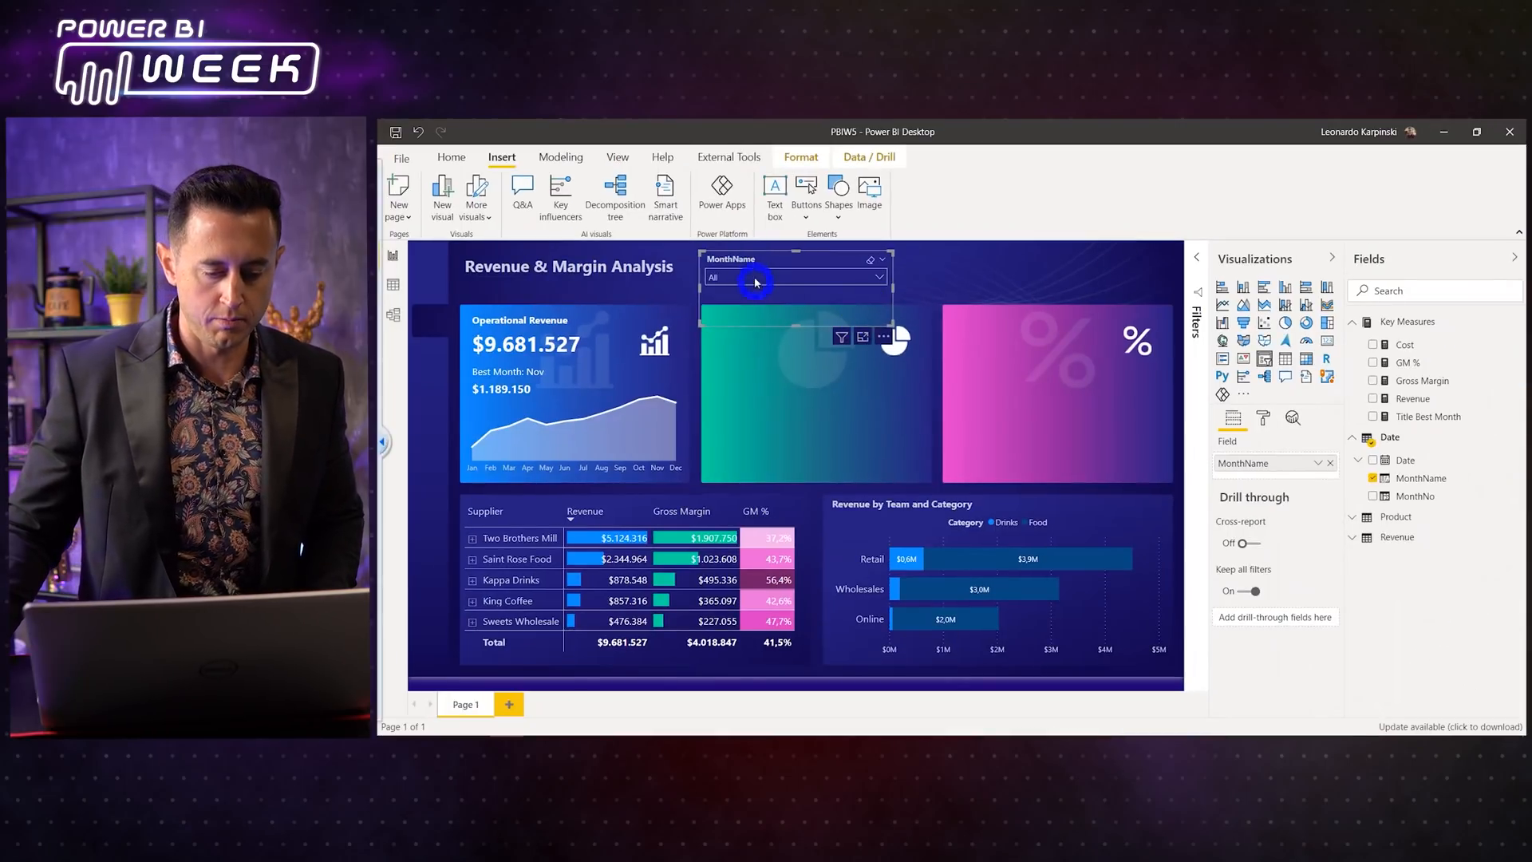
click(755, 285)
click(822, 285)
drag(891, 324, 827, 301)
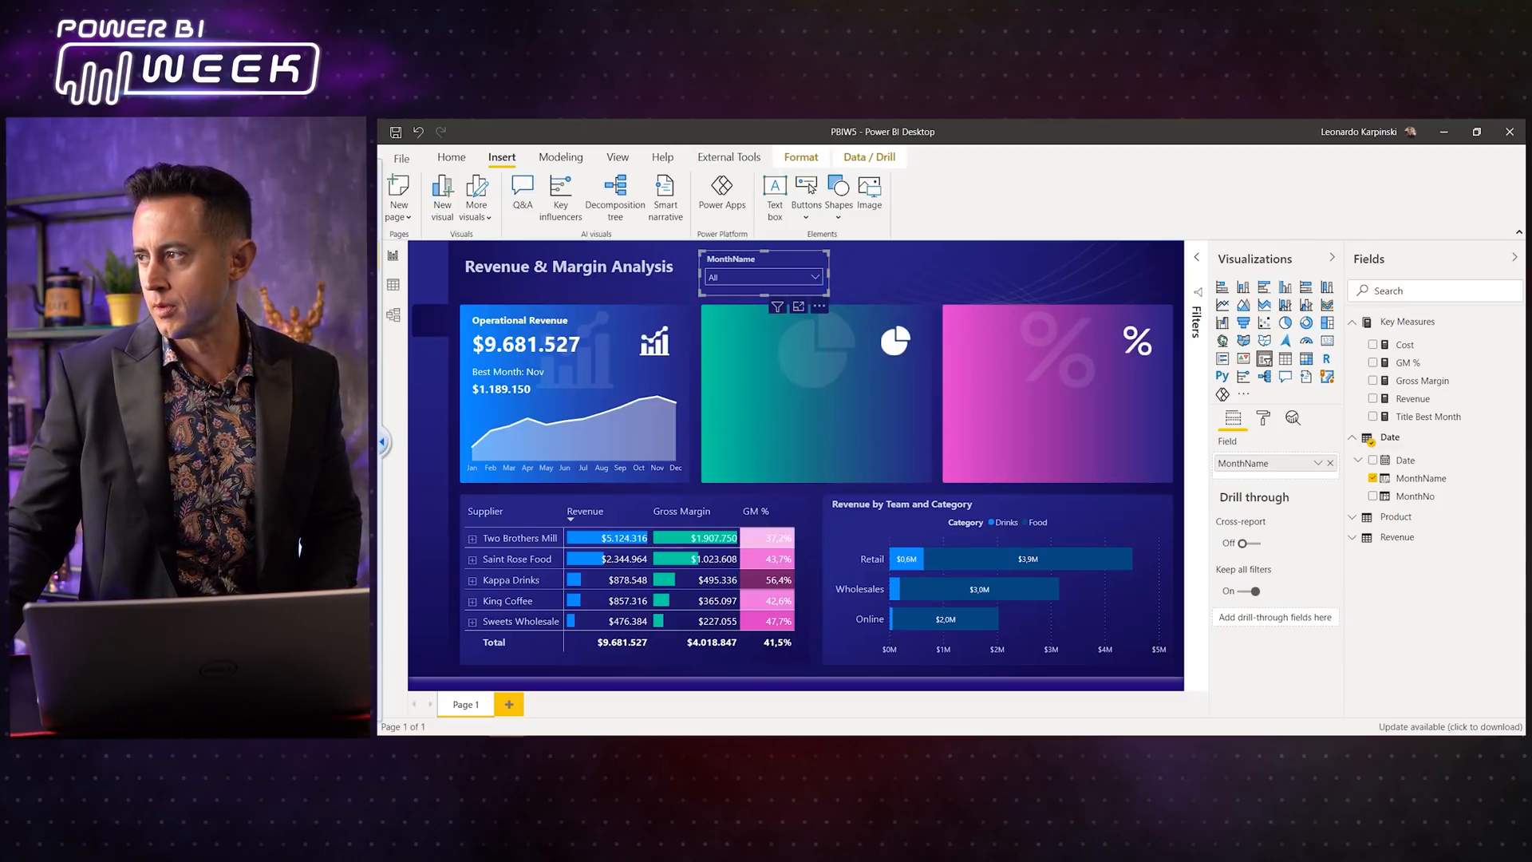
Step: Set the MonthName slicer's Items font color to light gray and its Items background to dark blue
click(1194, 279)
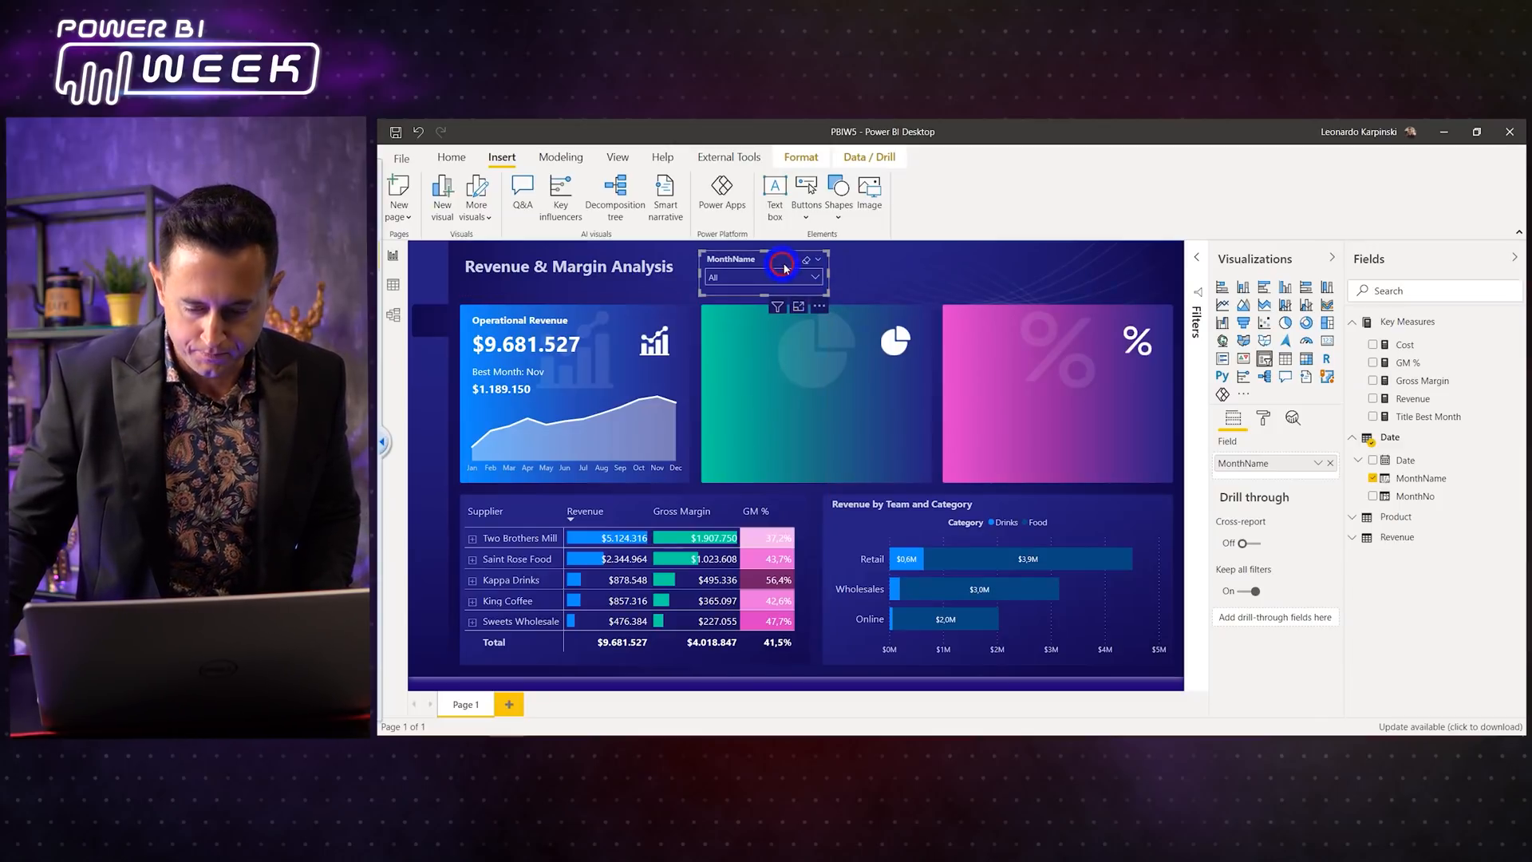
click(1262, 420)
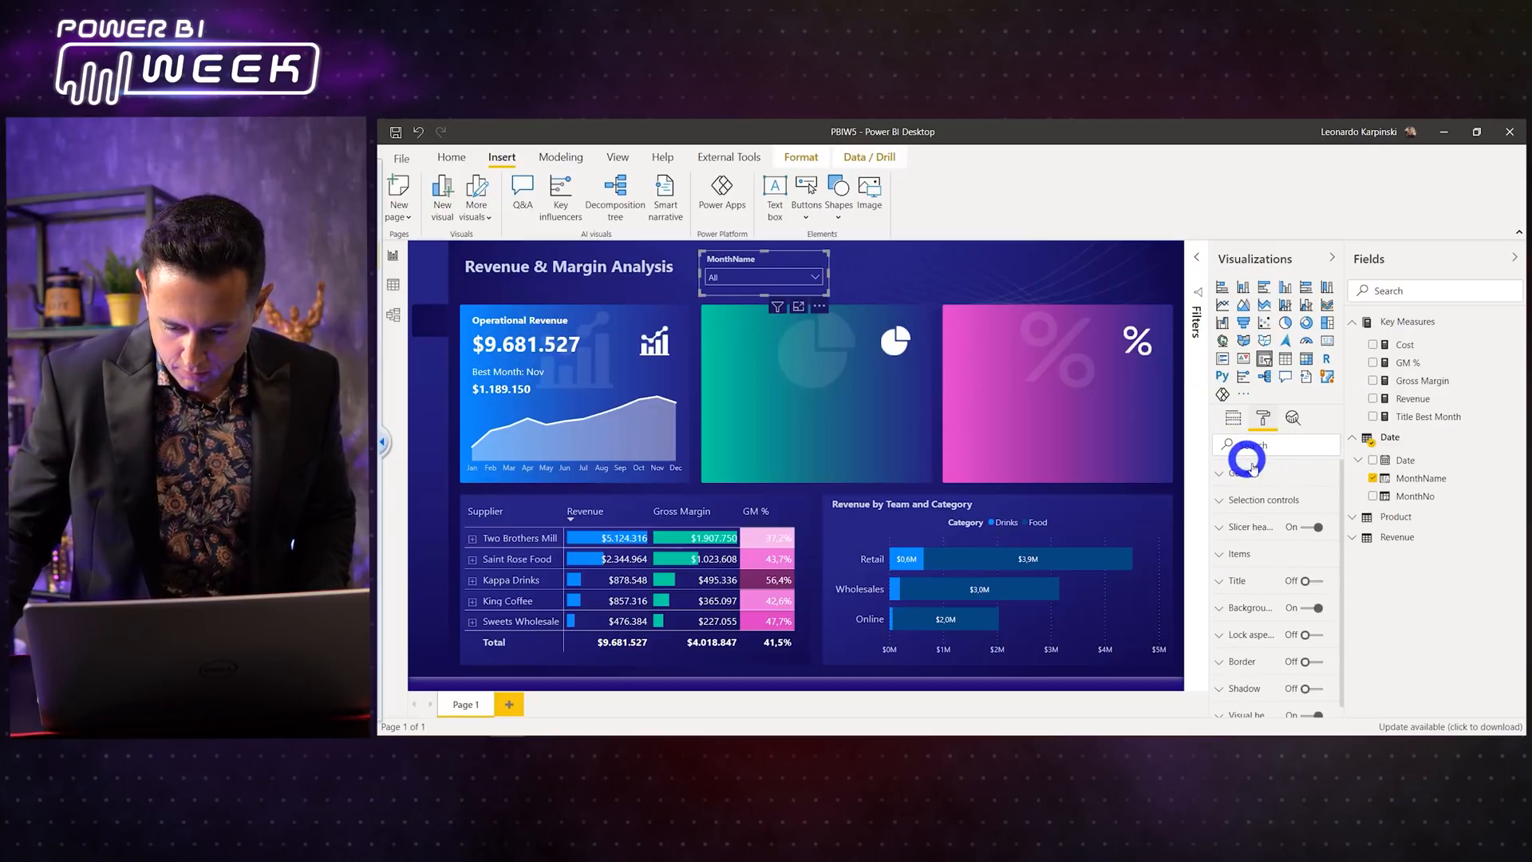
click(1265, 557)
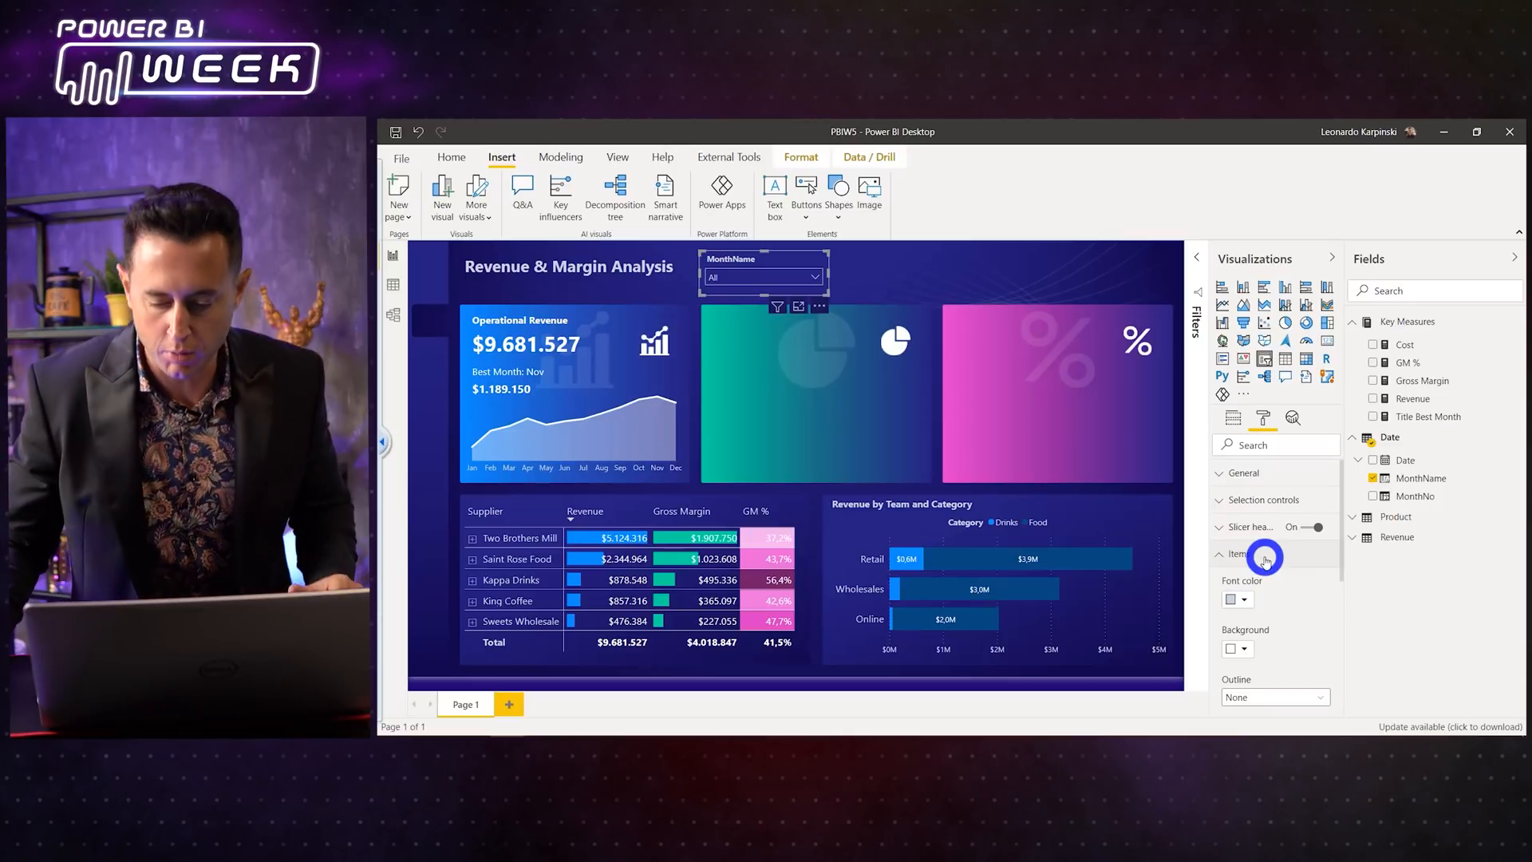
click(1234, 600)
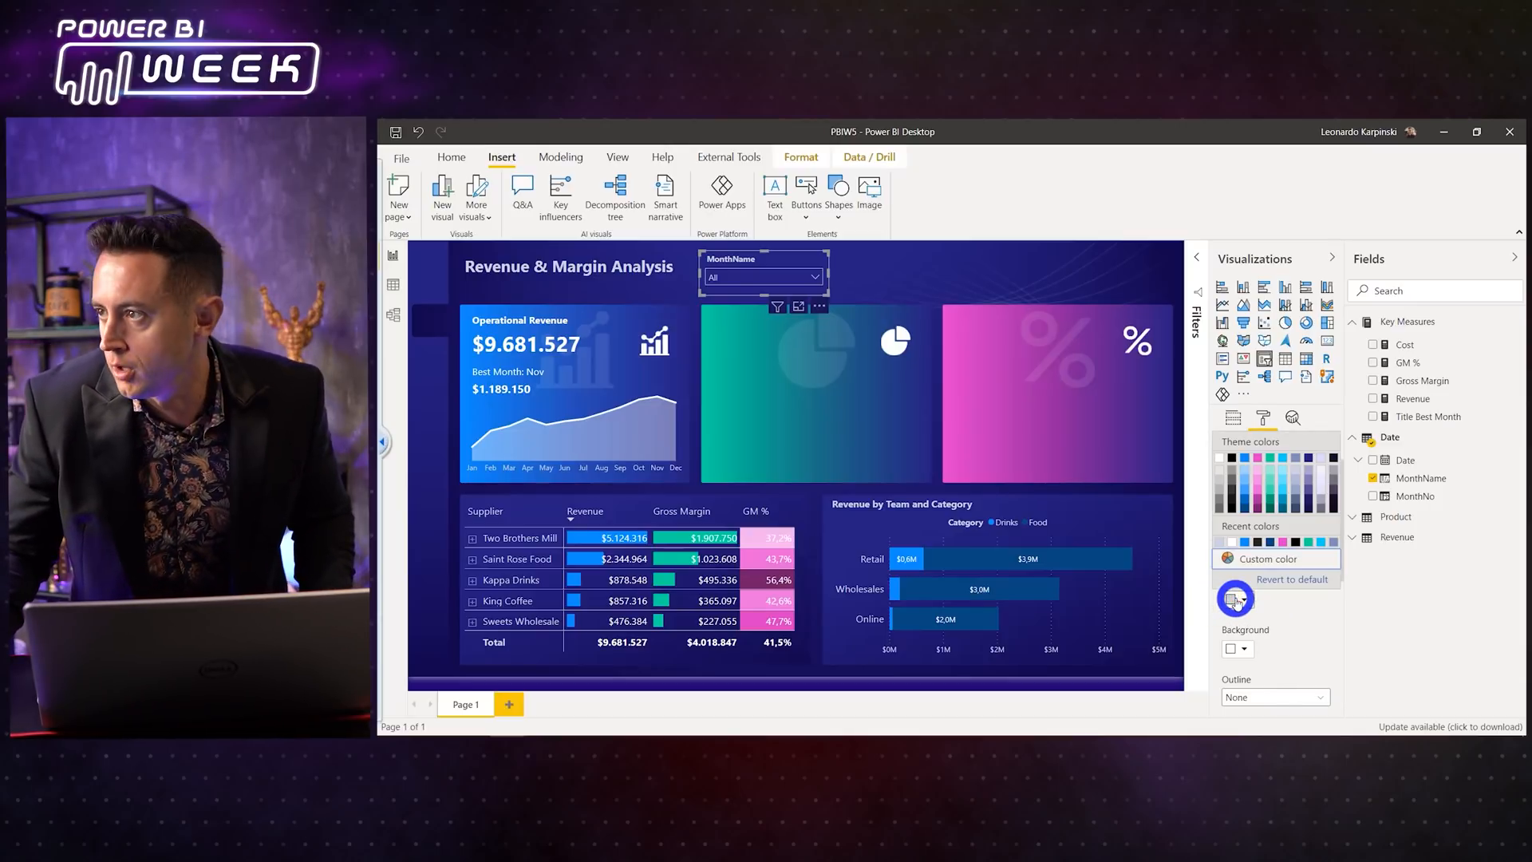
click(1221, 470)
click(1244, 647)
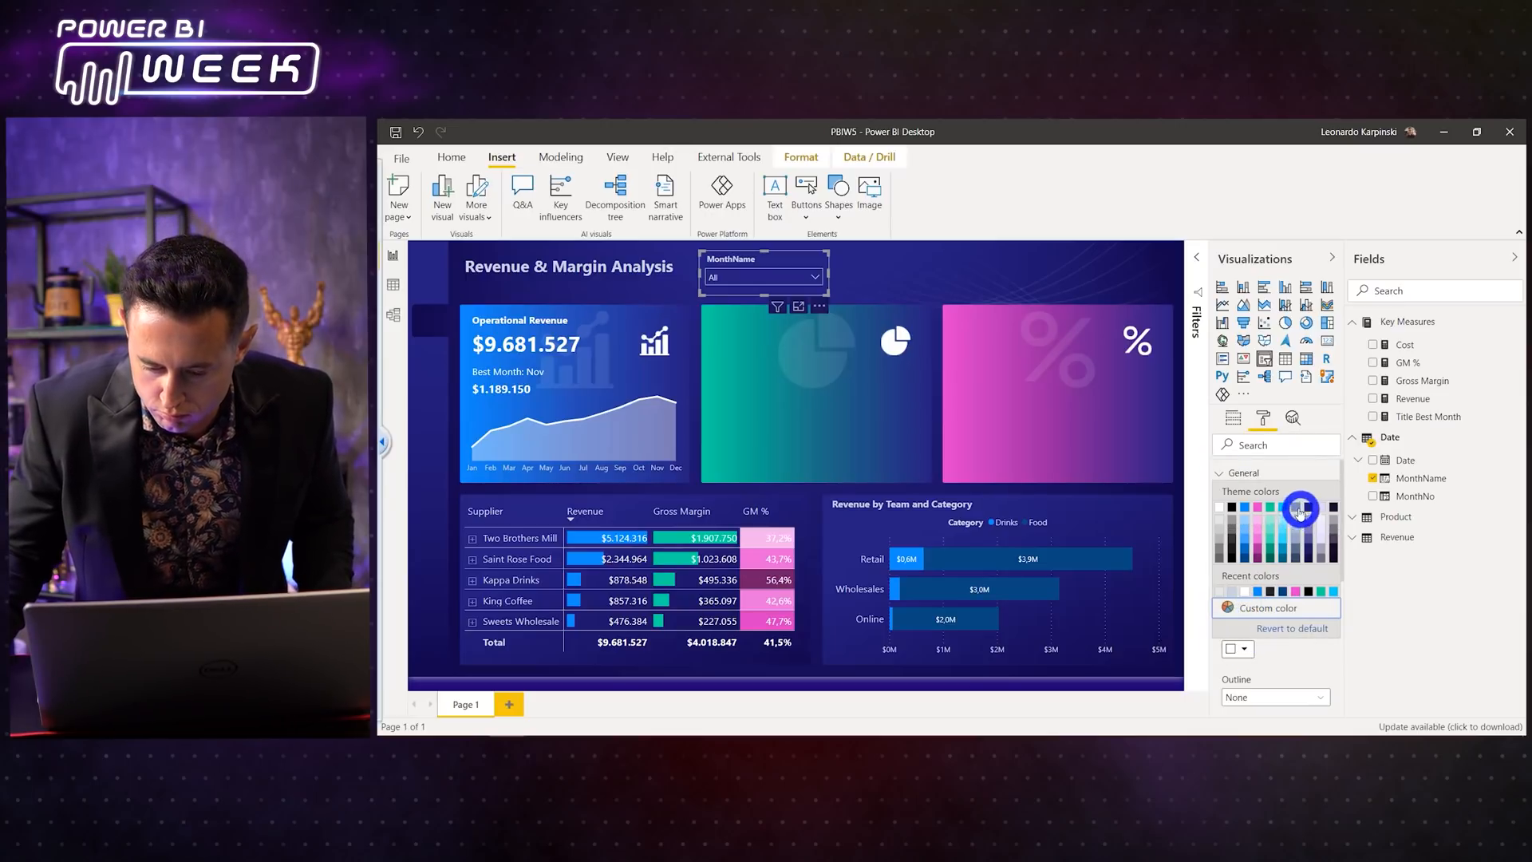
click(1246, 508)
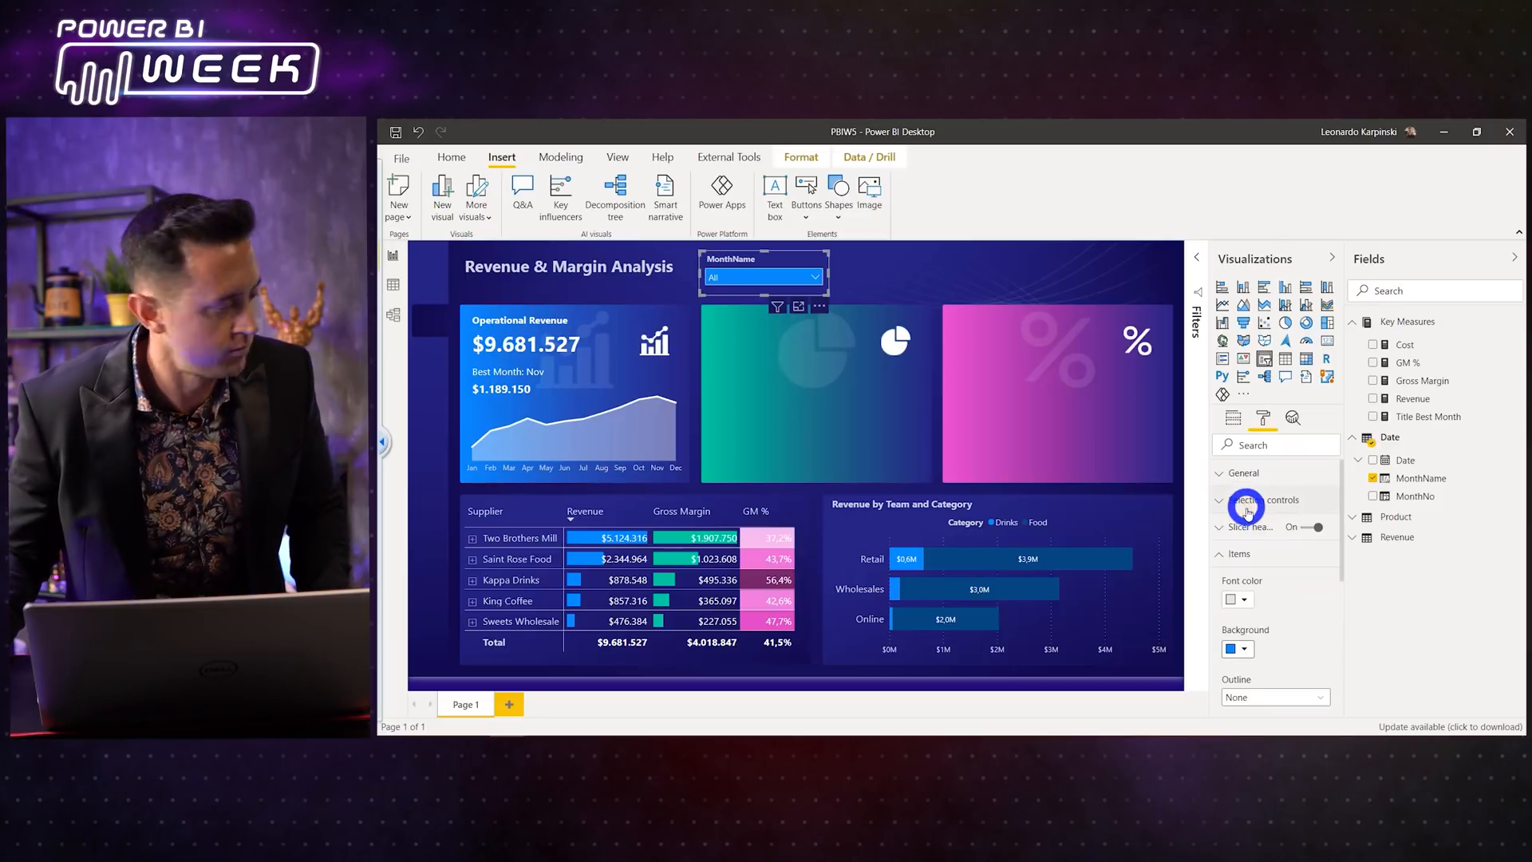
click(1245, 649)
click(1248, 549)
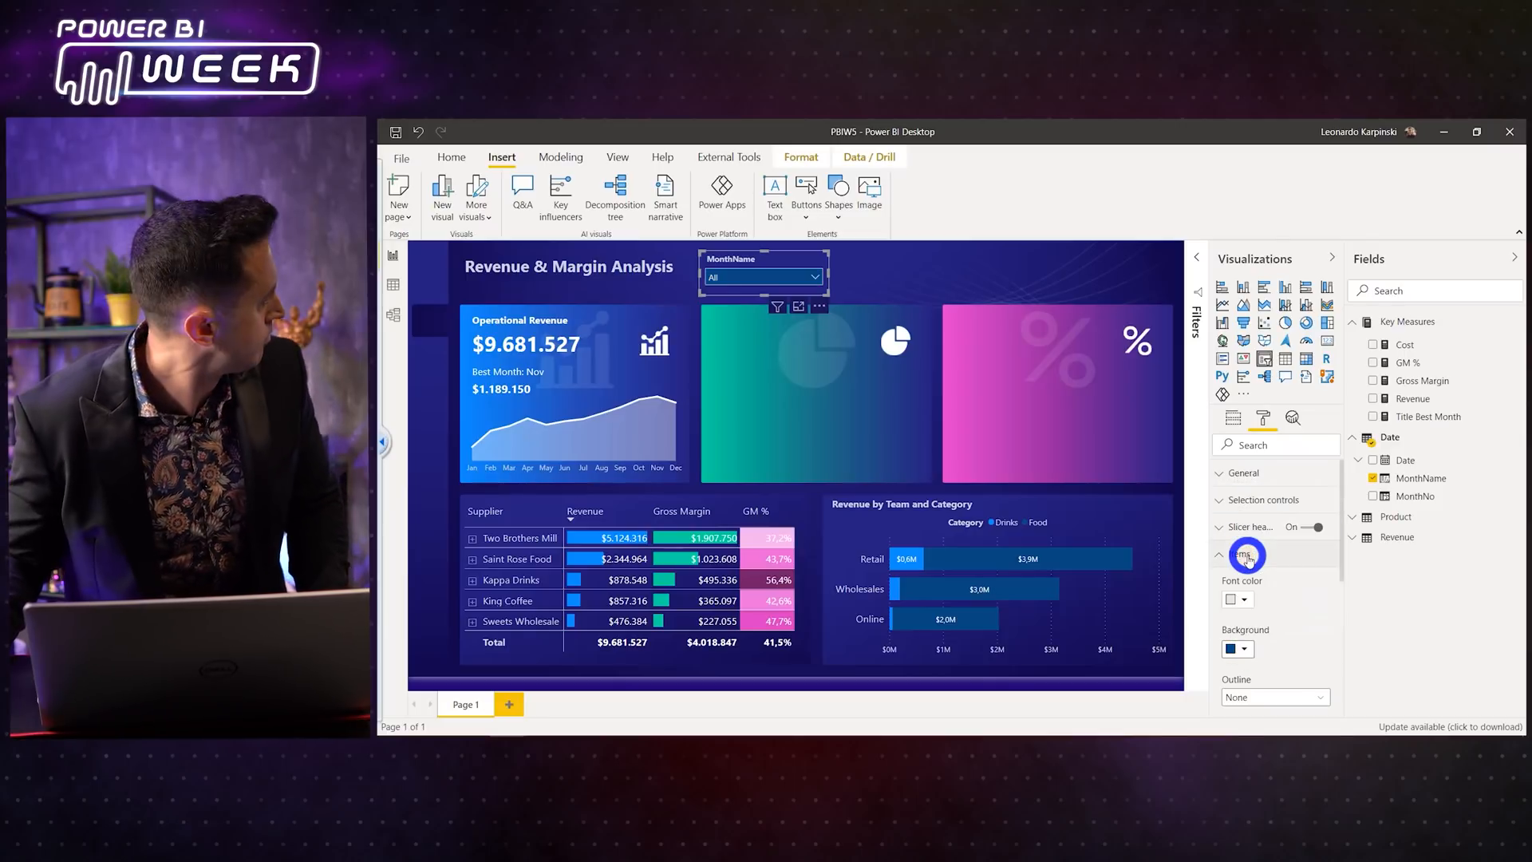
Step: Nudge the MonthName slicer slightly upward to line it up with the page heading
click(739, 257)
drag(727, 257, 732, 249)
key(Up)
key(Up)
key(Up)
key(Up)
key(Down)
key(Down)
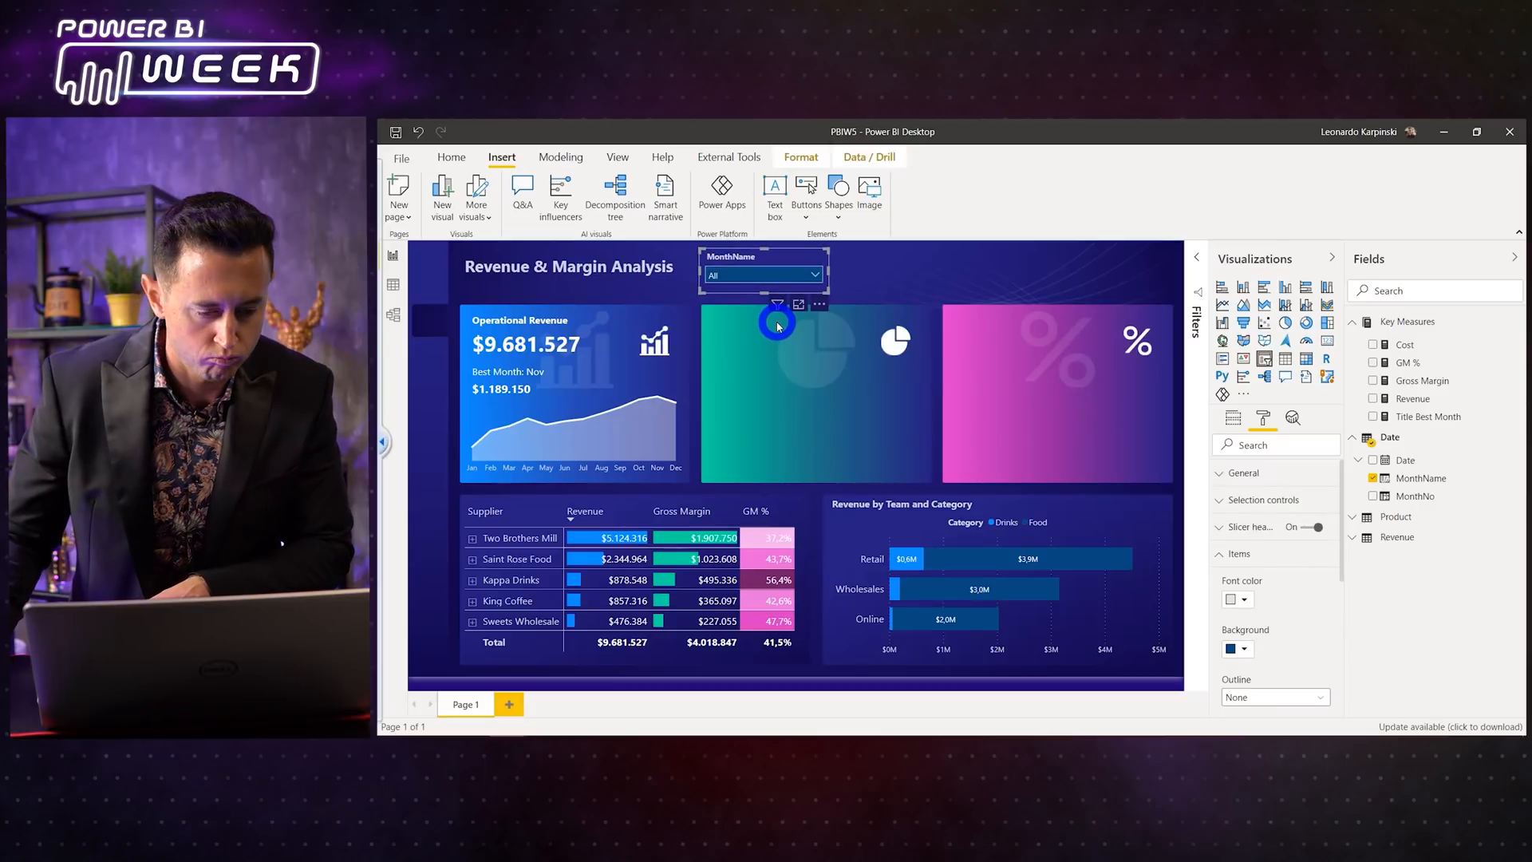
Step: Test the MonthName slicer by filtering the report to Mar and Apr together, and clear the filter
click(794, 276)
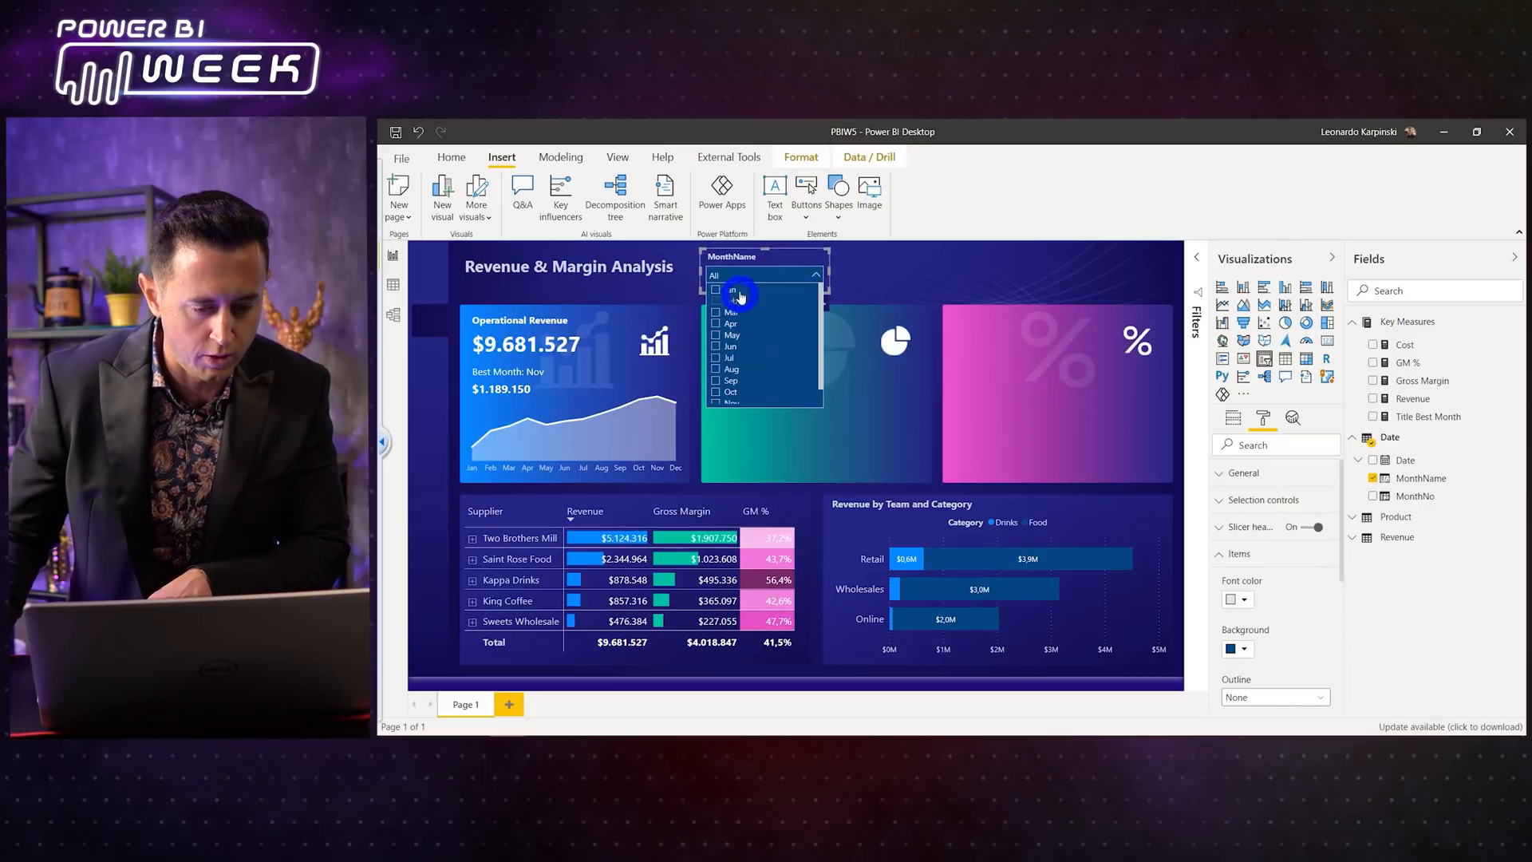
click(741, 279)
click(755, 277)
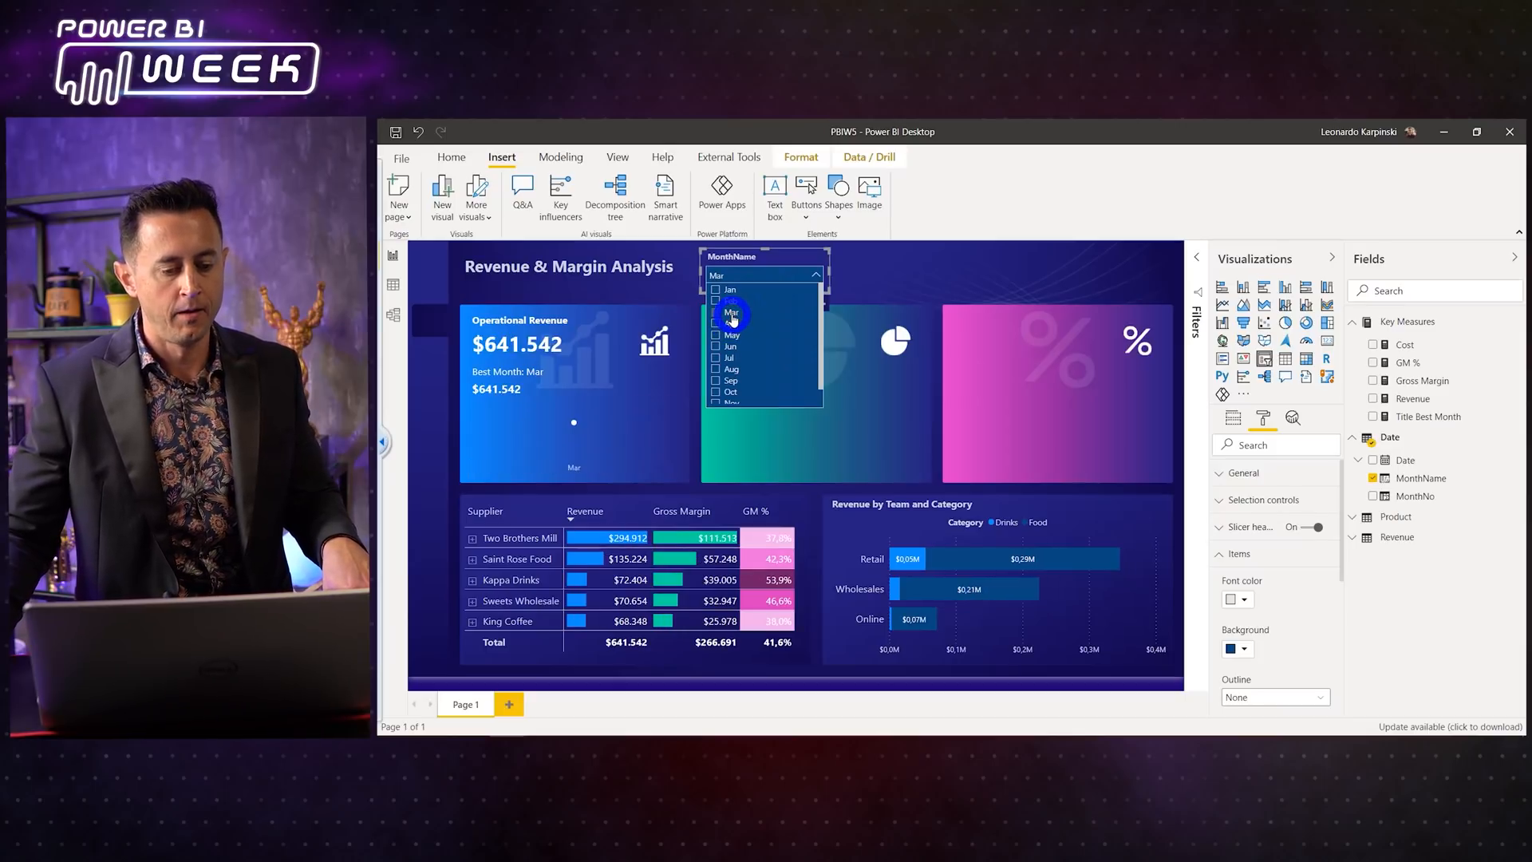
click(734, 337)
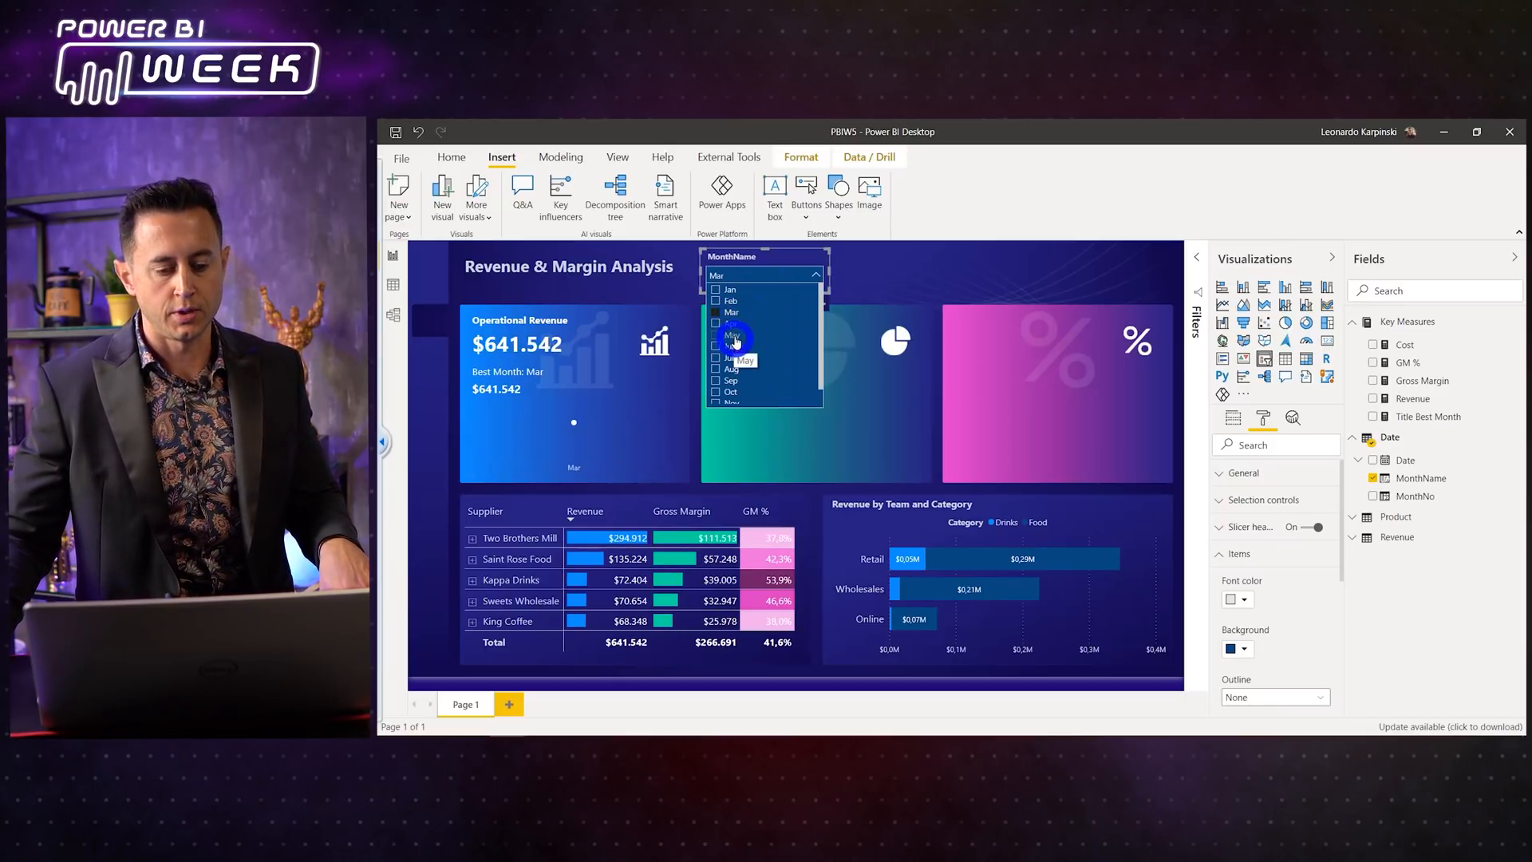
click(735, 326)
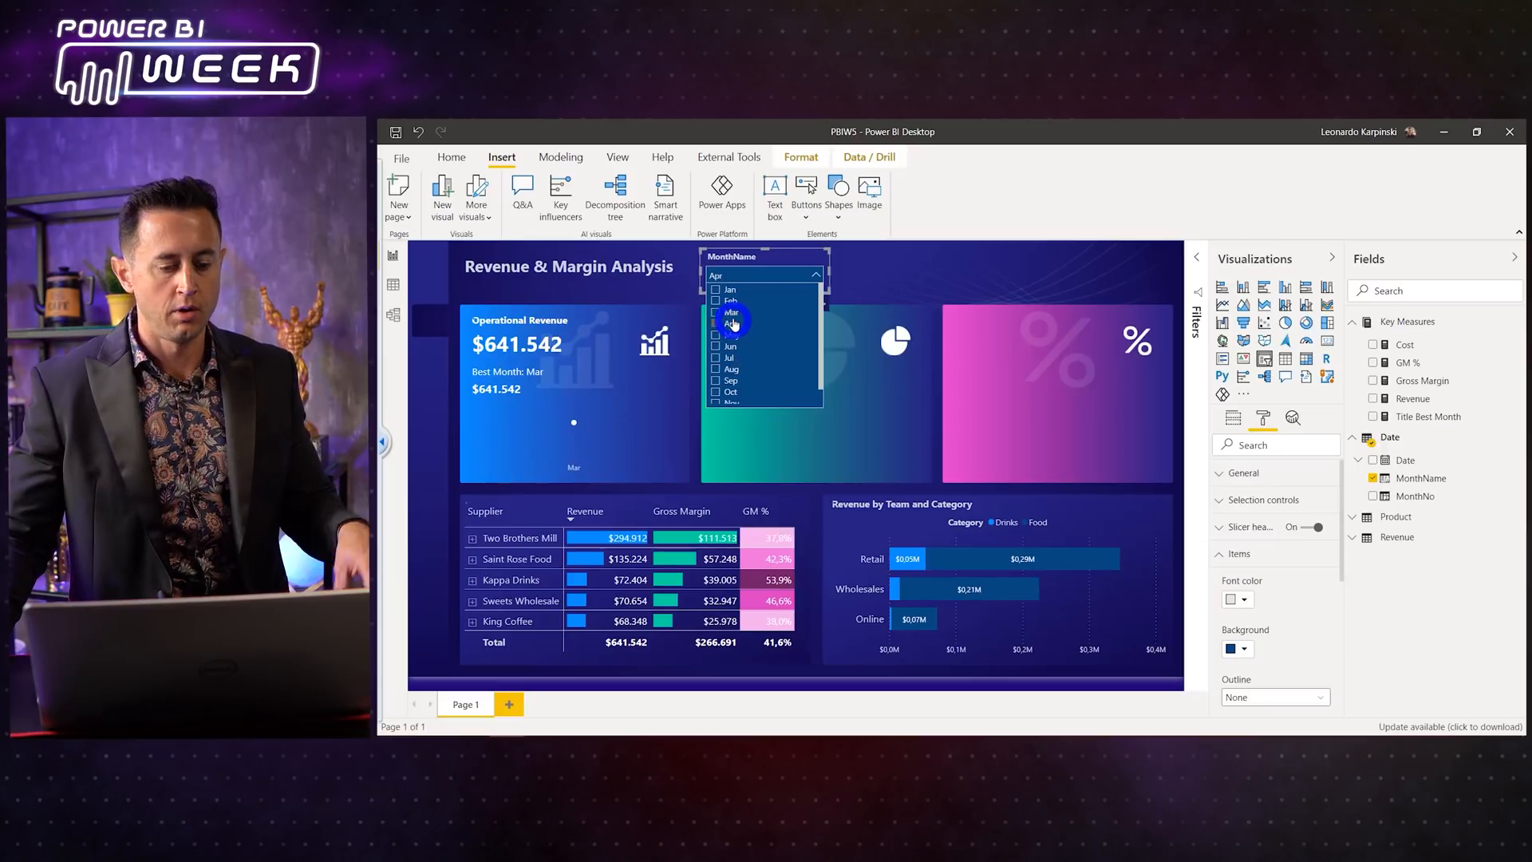
ctrl+click(733, 312)
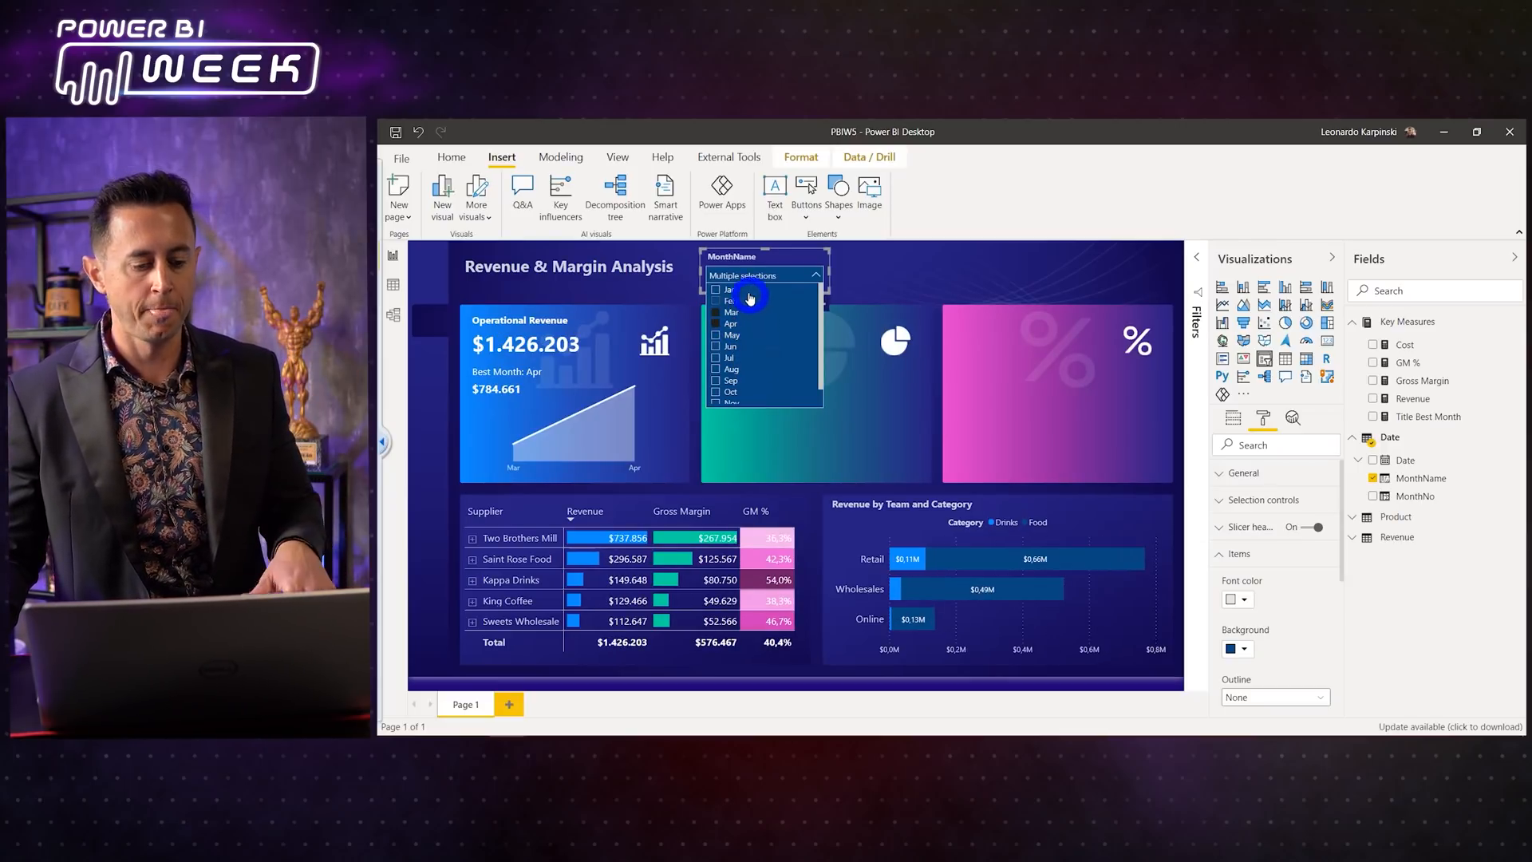
click(734, 315)
click(887, 270)
click(808, 261)
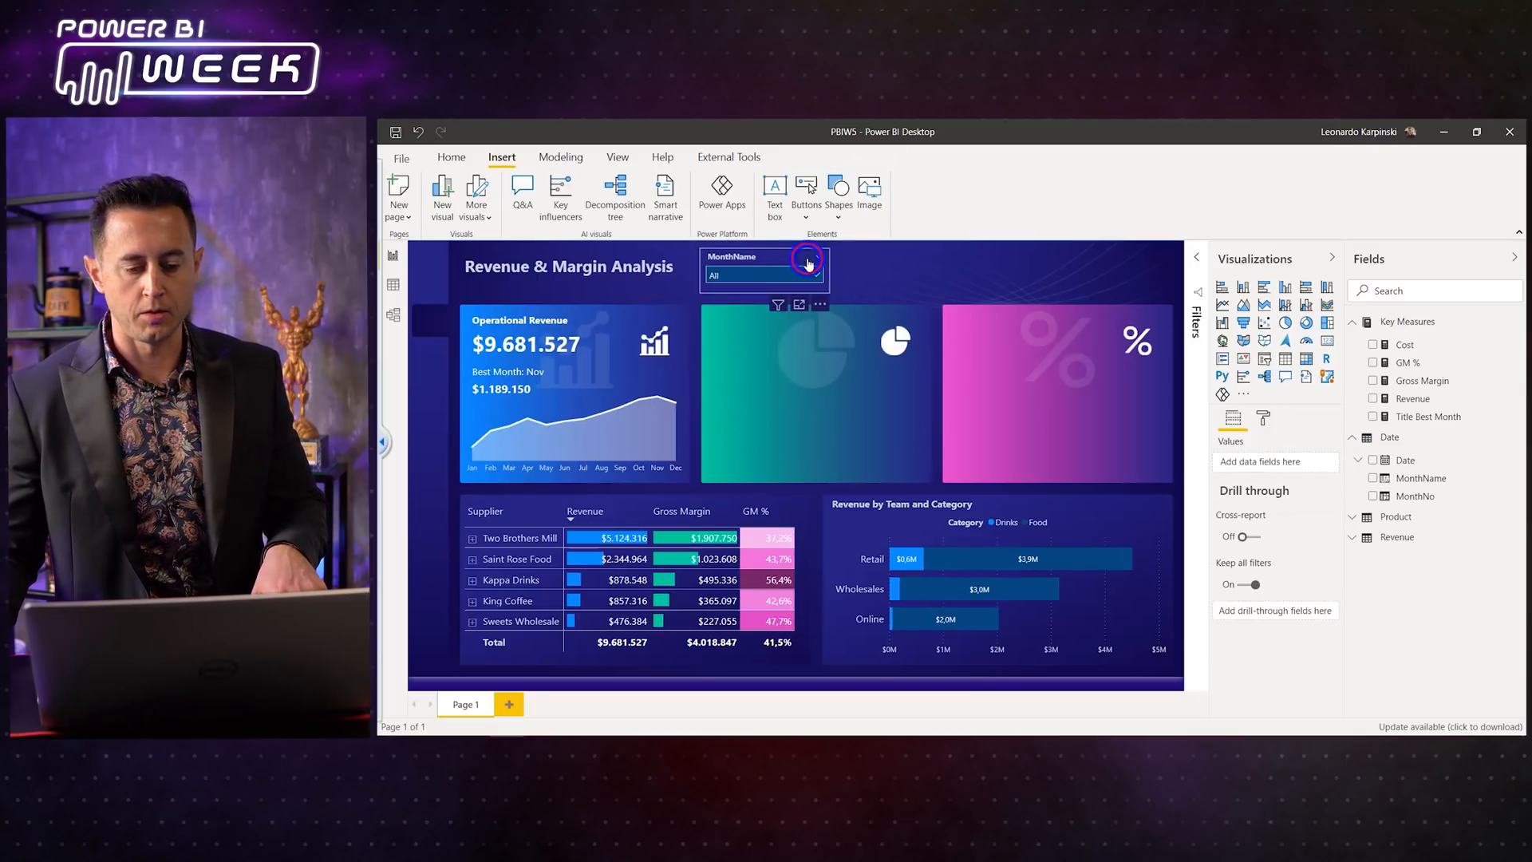
Step: Turn off Multi-select with CTRL for the MonthName slicer and test it by selecting Mar, Apr and May
click(1264, 417)
click(1269, 501)
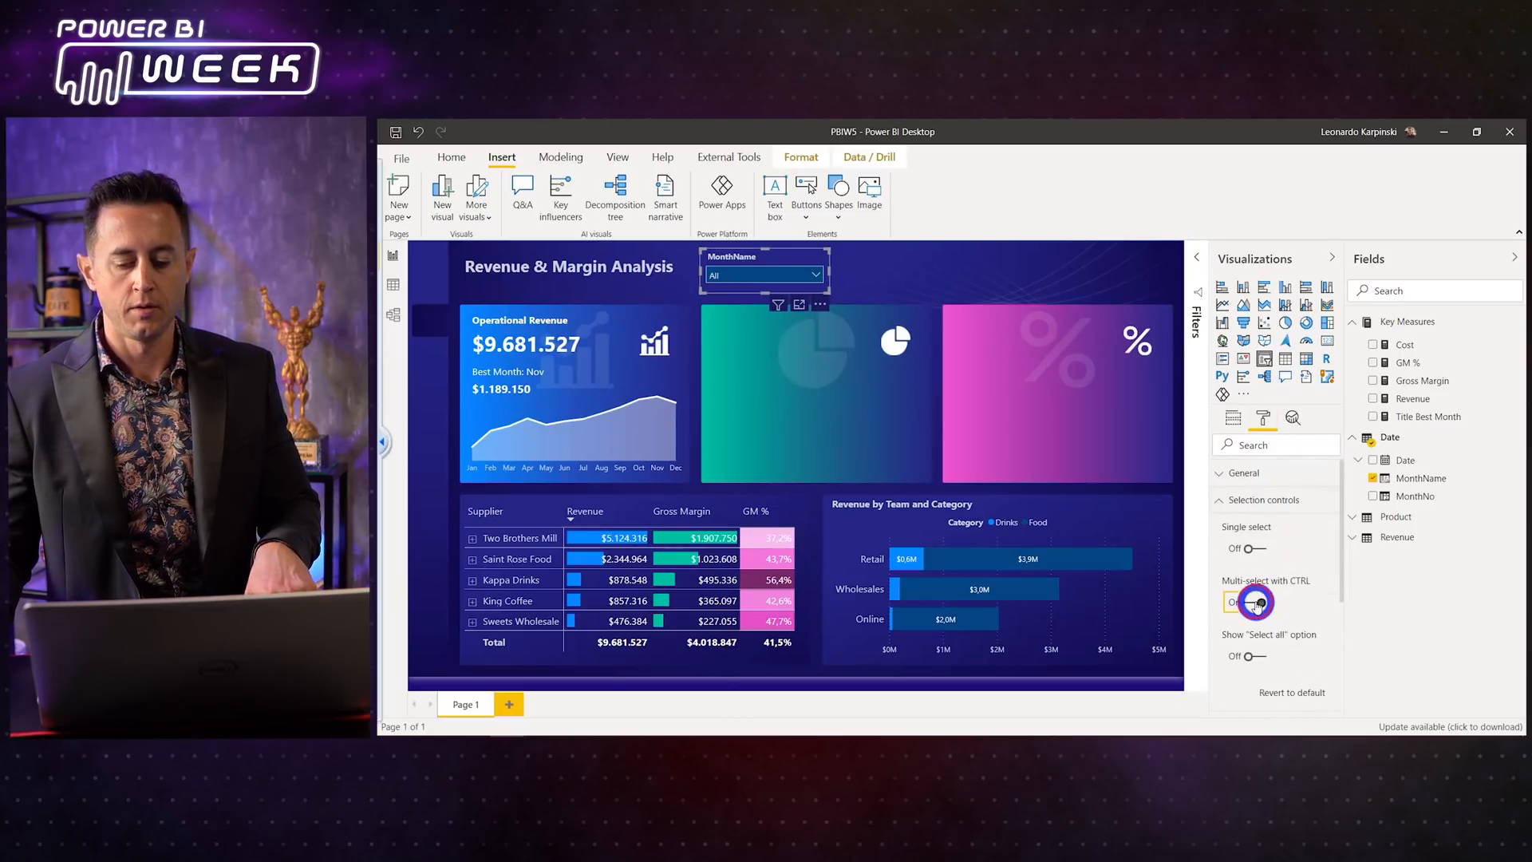
click(806, 276)
click(744, 312)
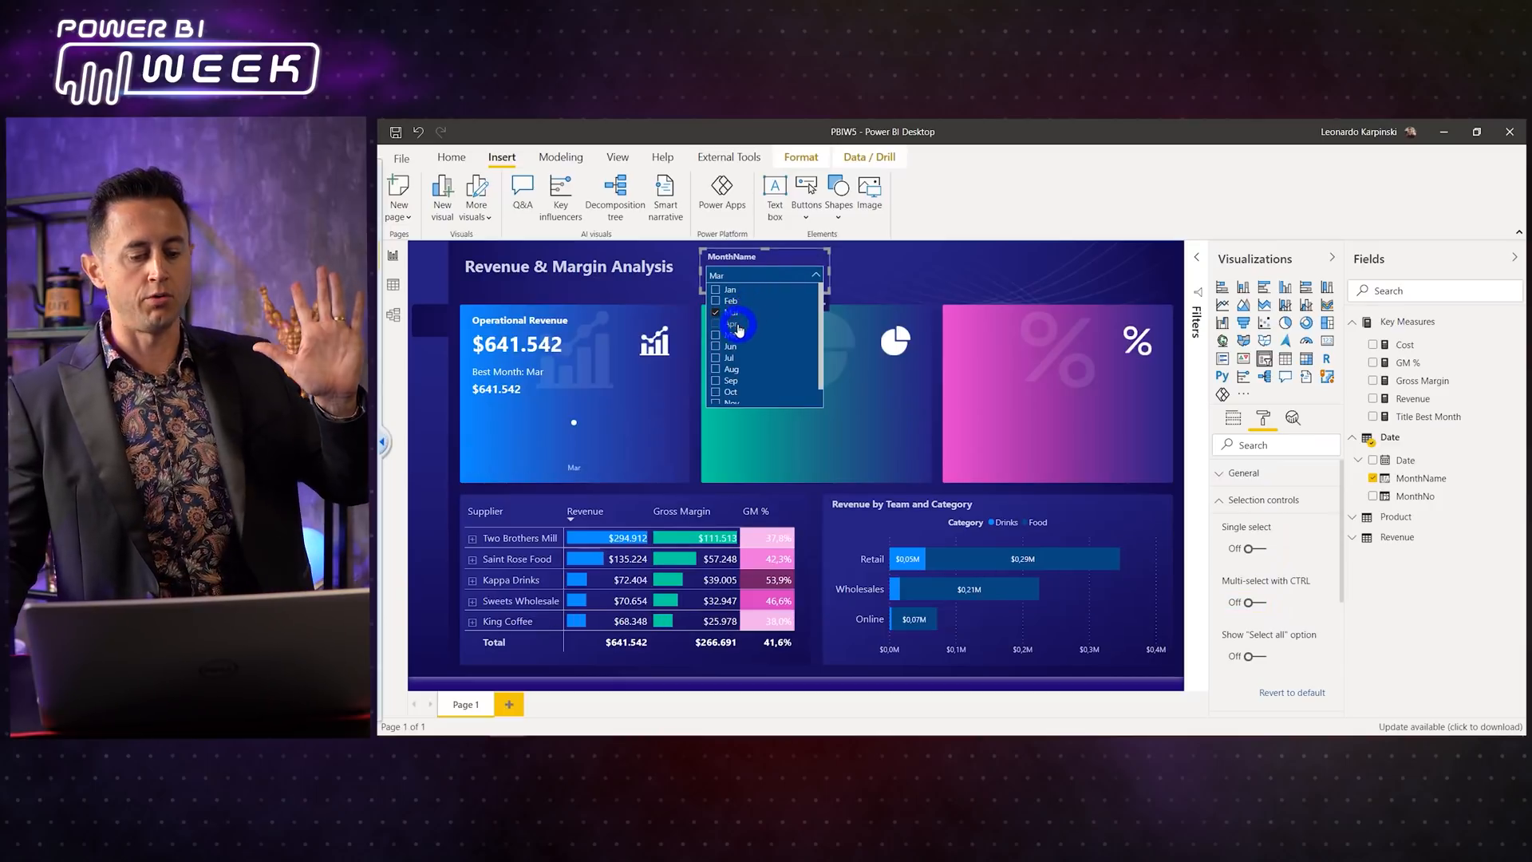
click(736, 323)
click(734, 335)
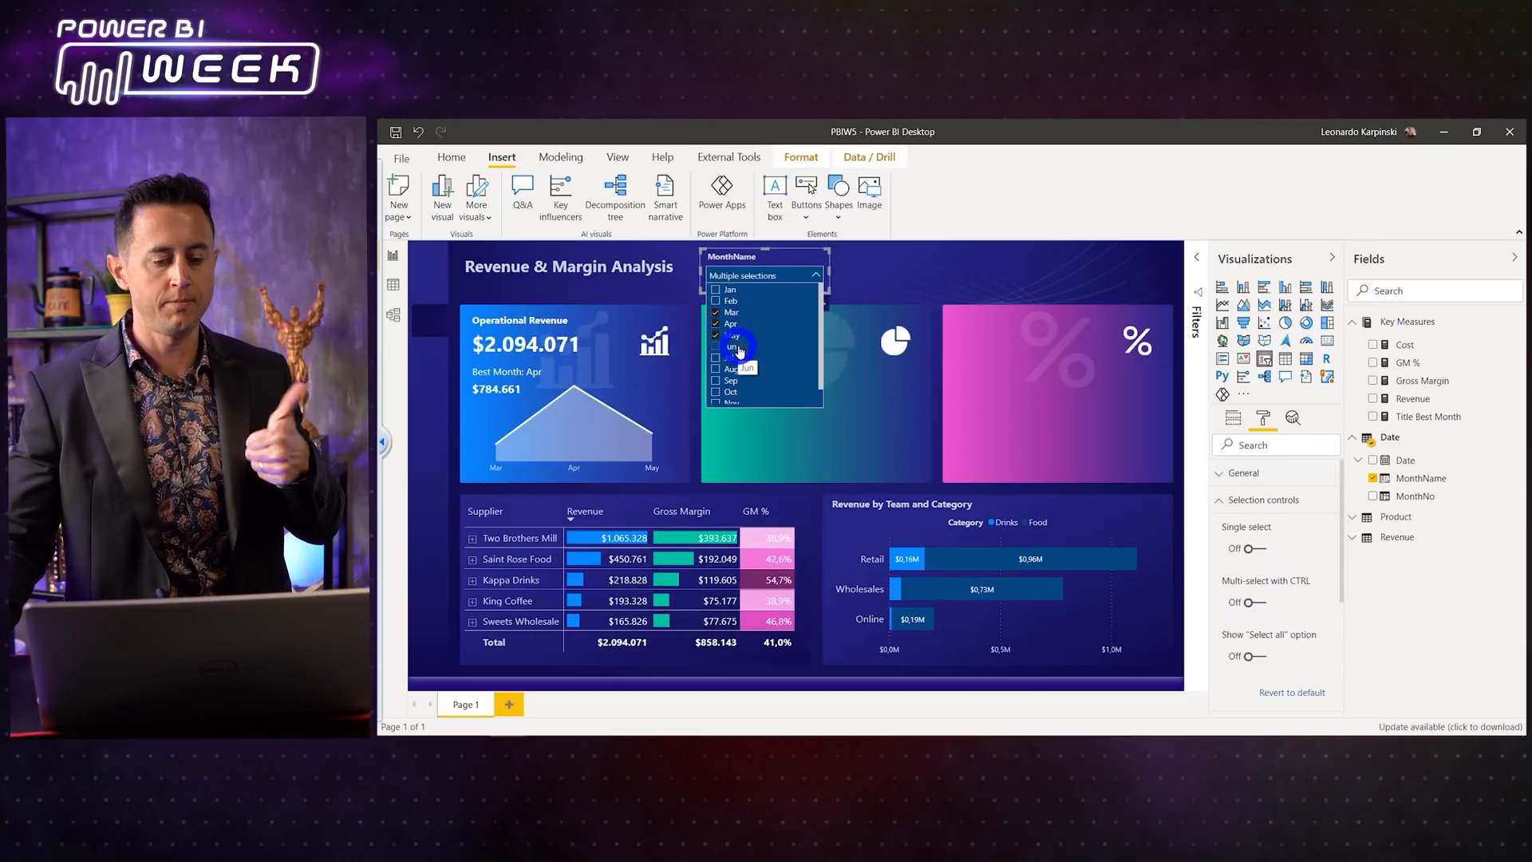
Step: Collapse the month list and clear the MonthName slicer's selections
click(750, 274)
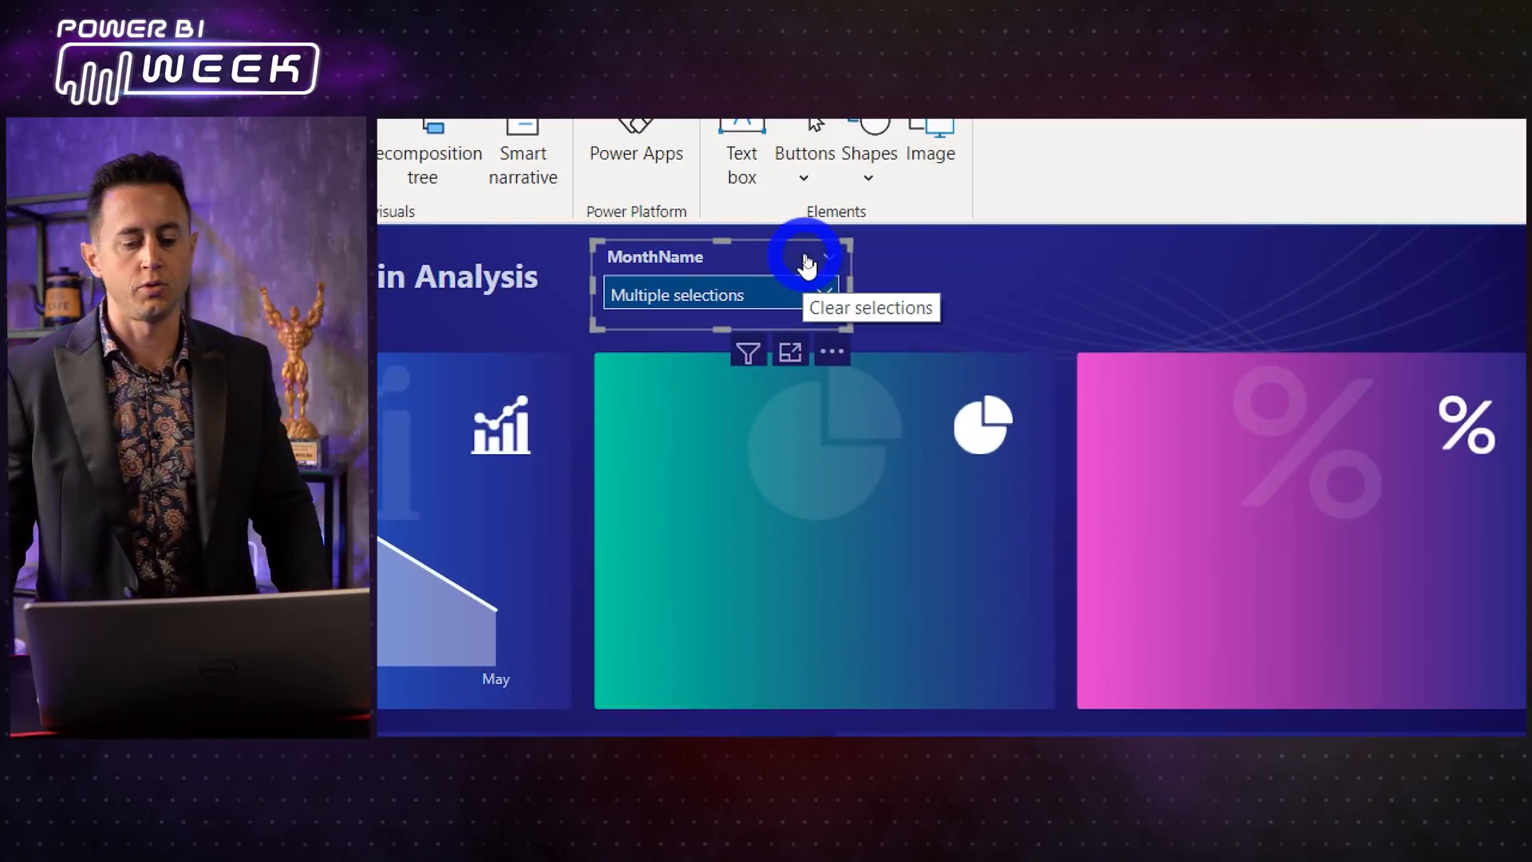
click(807, 262)
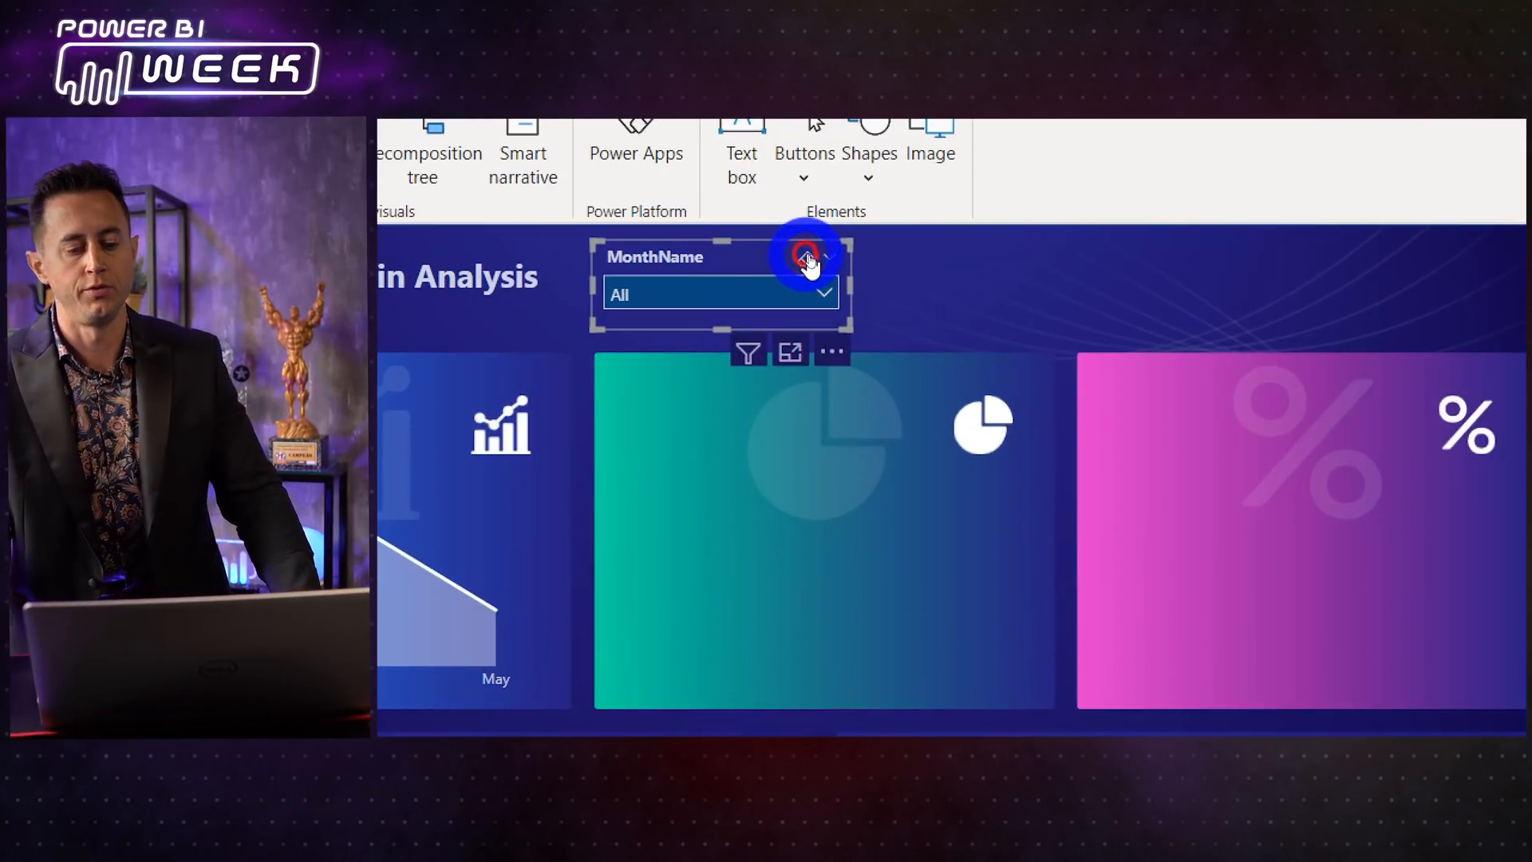
click(984, 299)
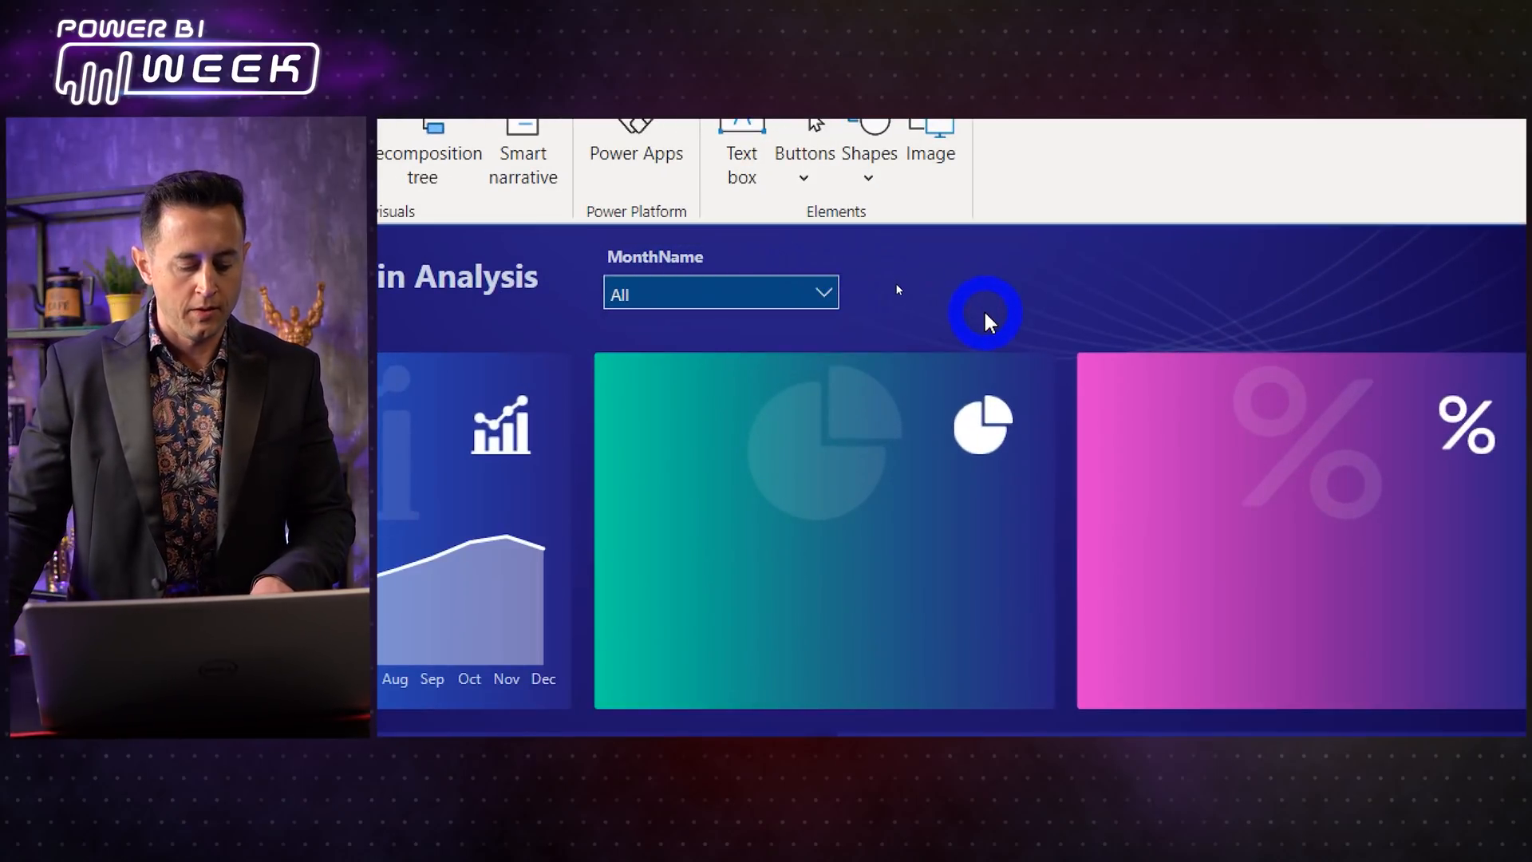
Step: Make two copies of the MonthName slicer and arrange all three side by side in the page header
click(630, 262)
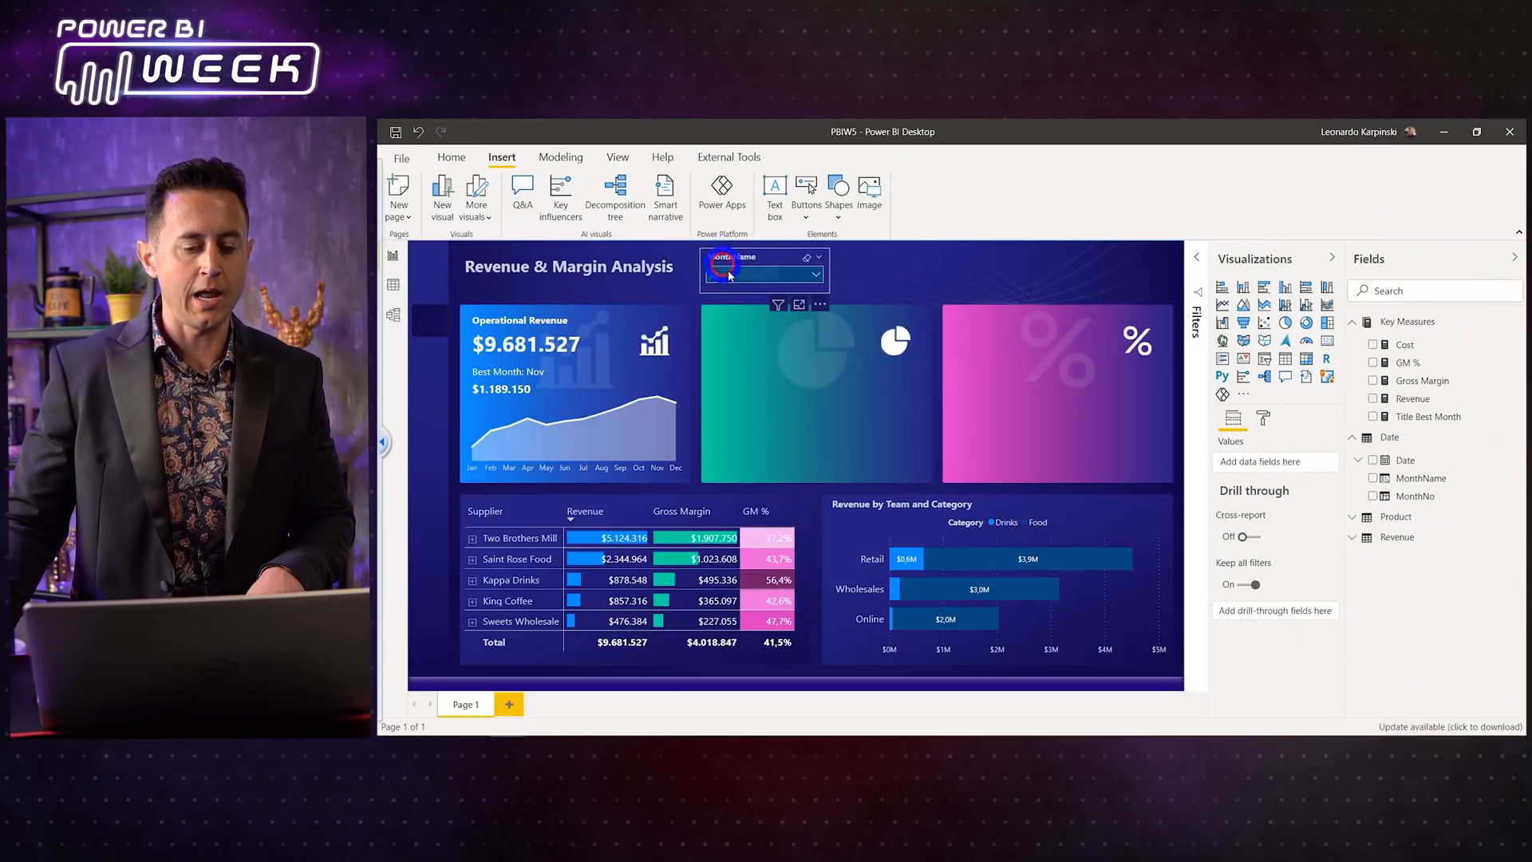
click(724, 257)
drag(743, 260, 875, 258)
key(ctrl+v)
drag(742, 271, 996, 263)
Step: Replace the middle slicer's field with Team from the Revenue table
click(851, 266)
click(853, 256)
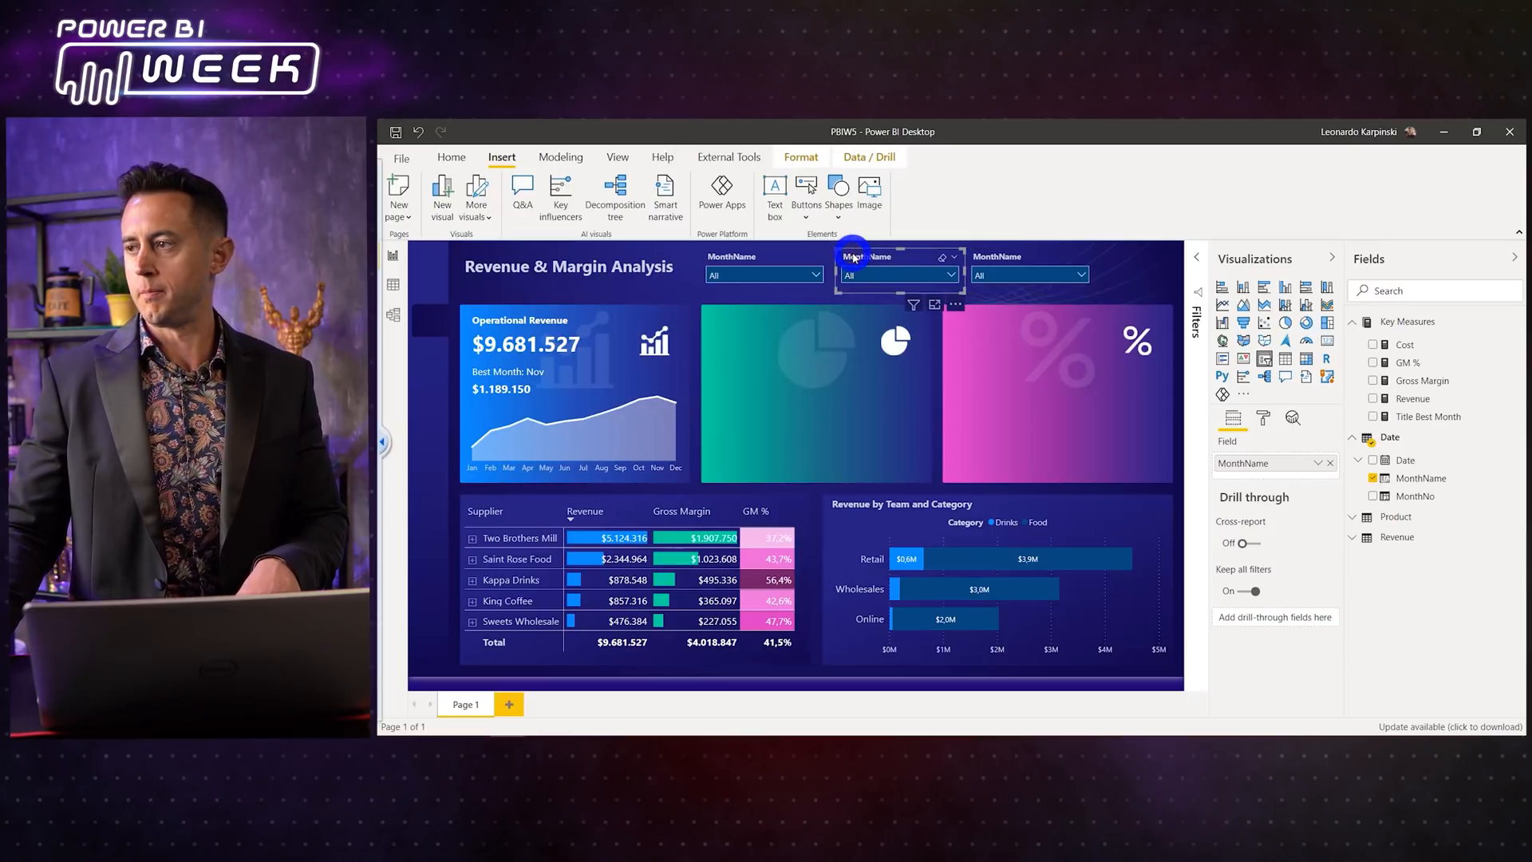
click(1402, 533)
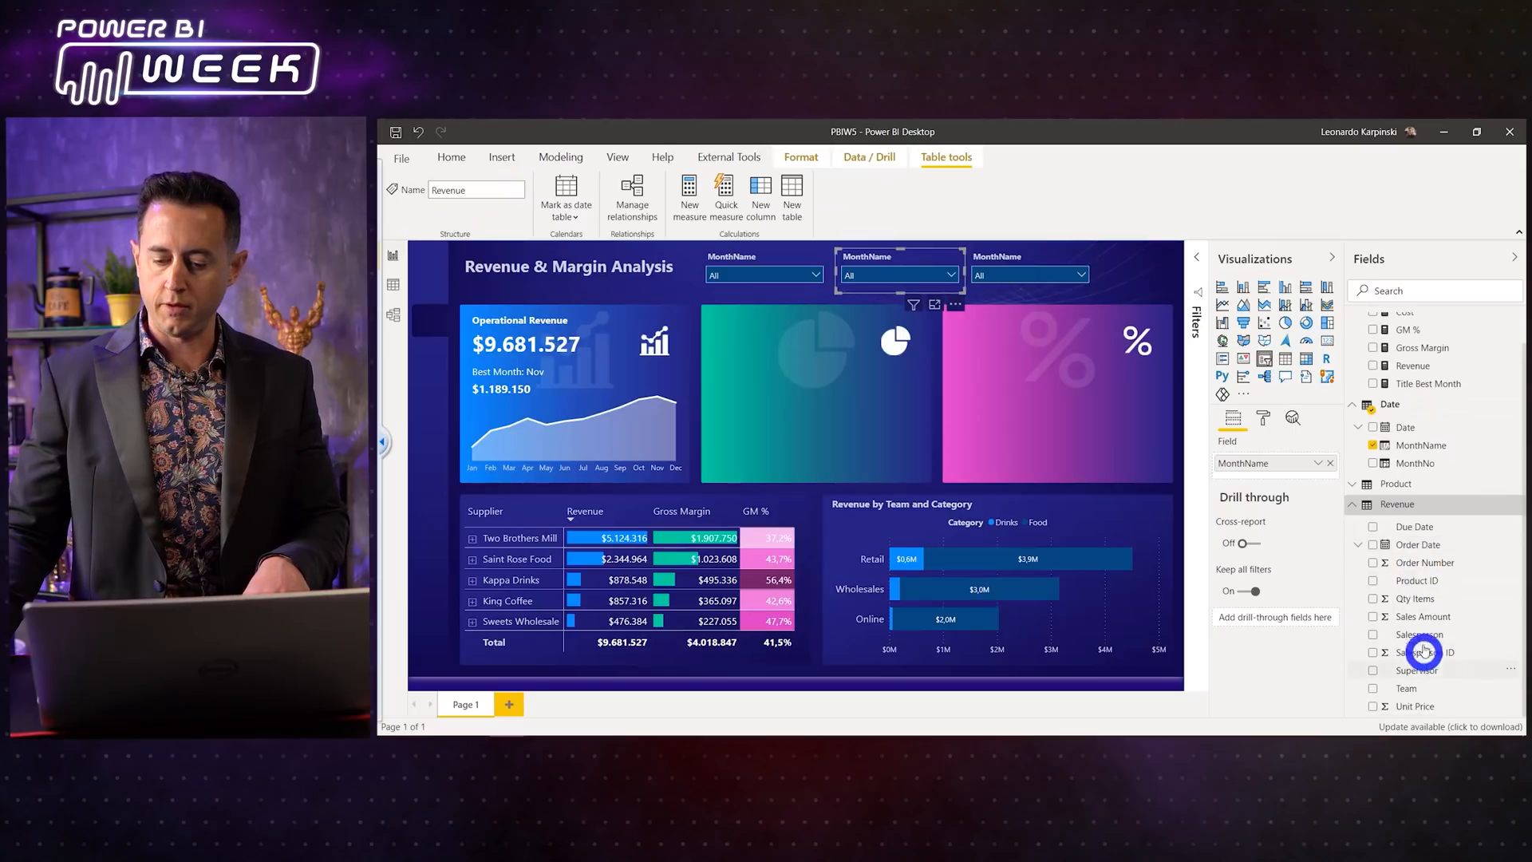
drag(1420, 687, 1294, 467)
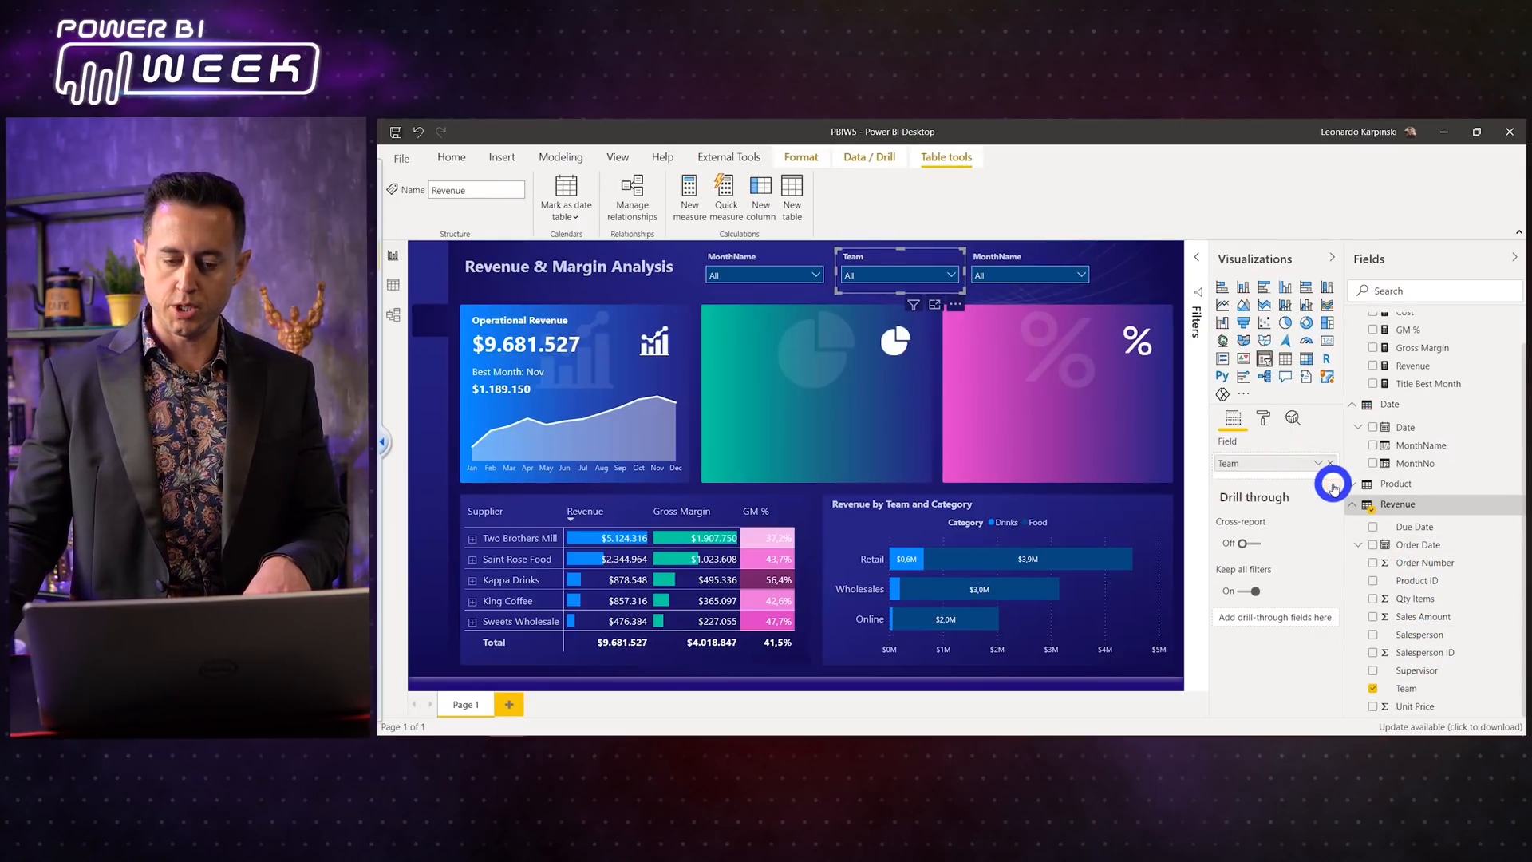
Step: Replace the third slicer's MonthName field with Supplier from the Product table
click(1004, 269)
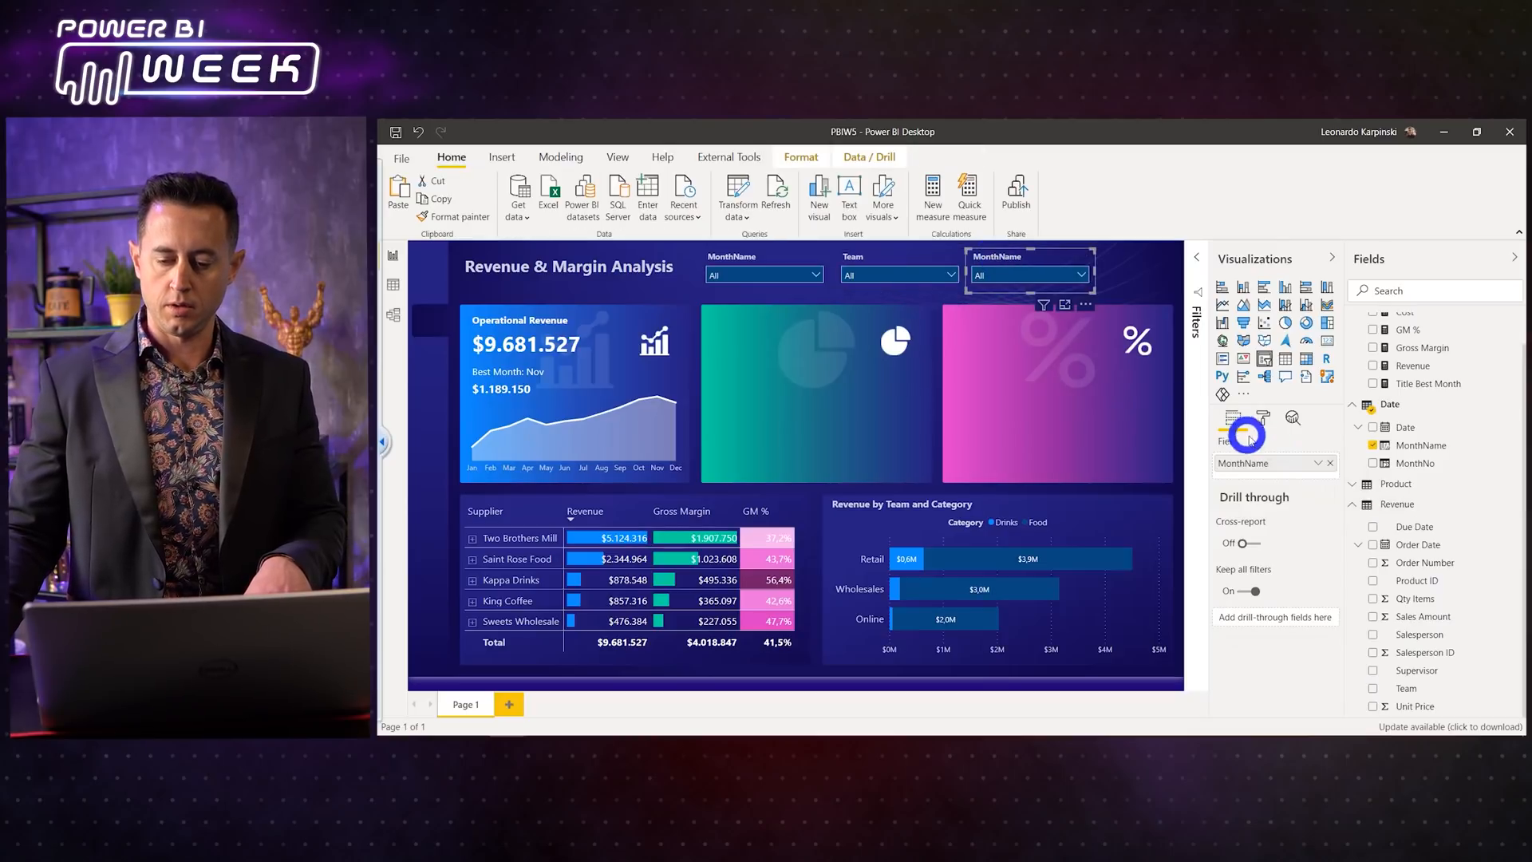
click(1330, 465)
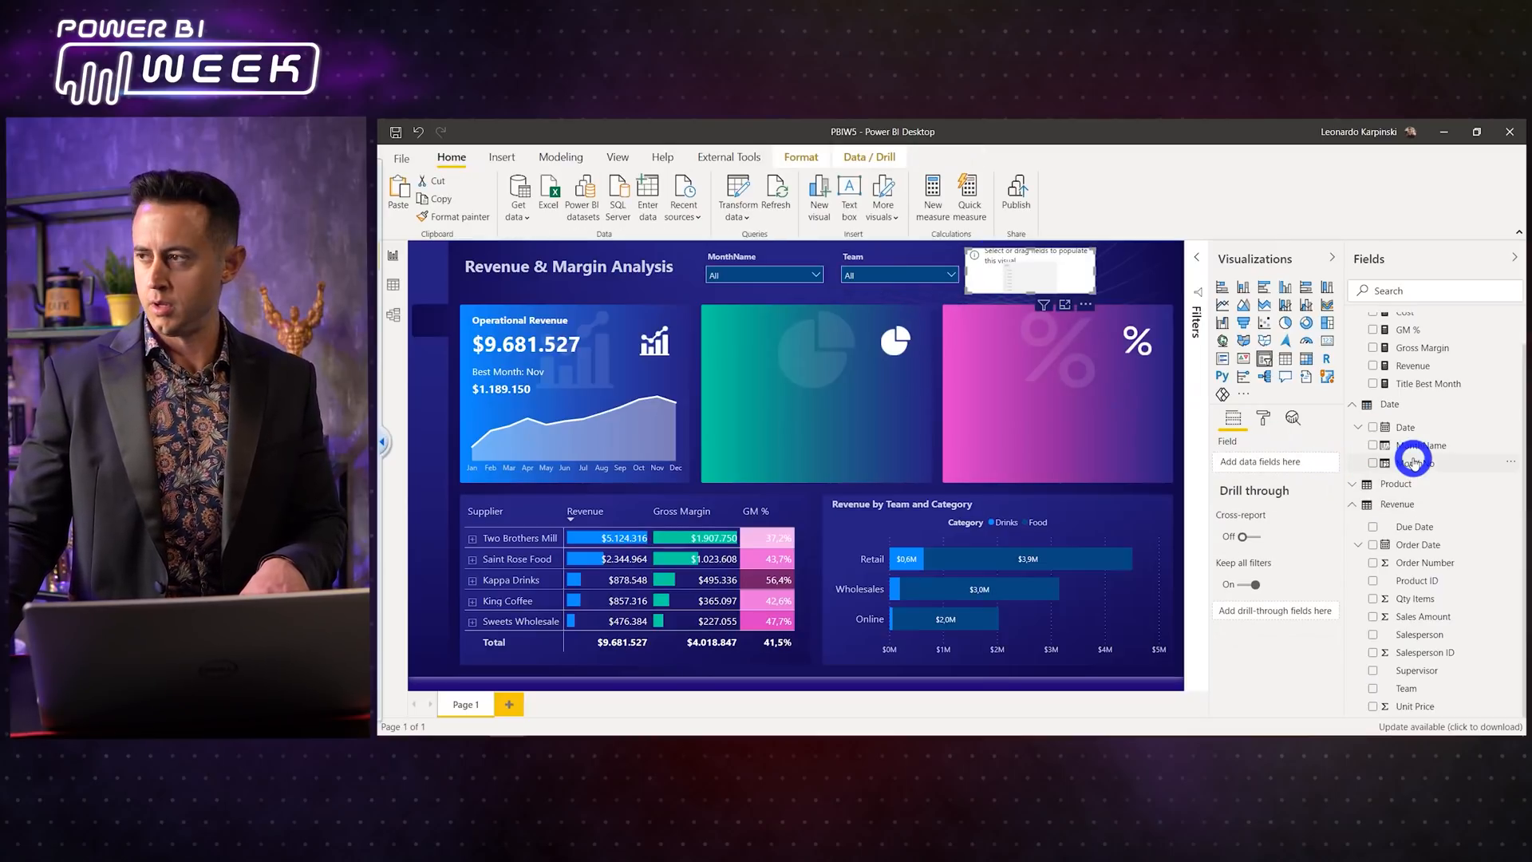
scroll(1424, 479, up, 1)
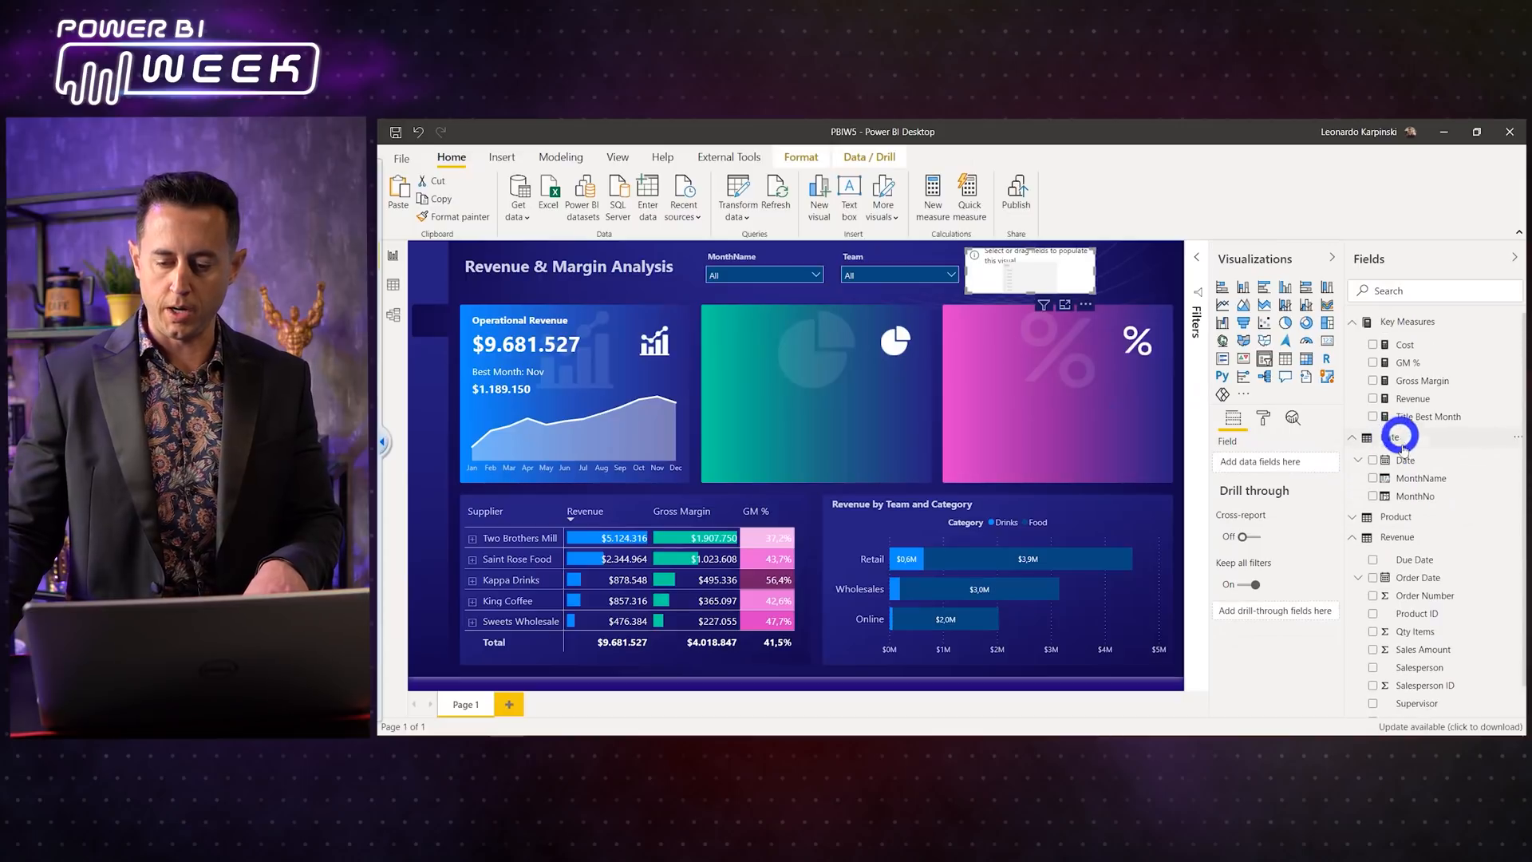
click(1400, 519)
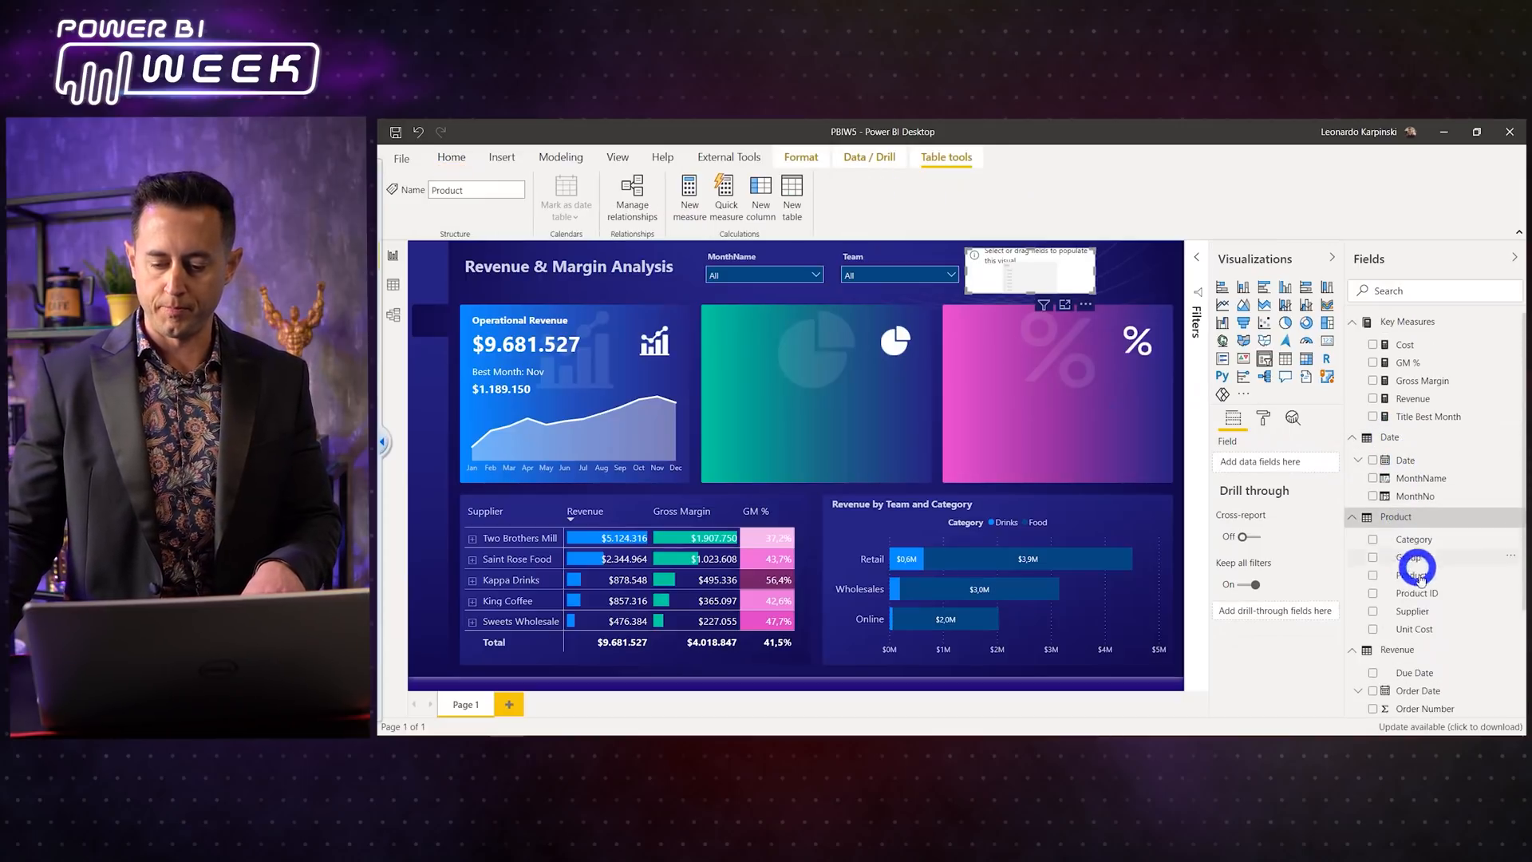
drag(1423, 620, 1261, 463)
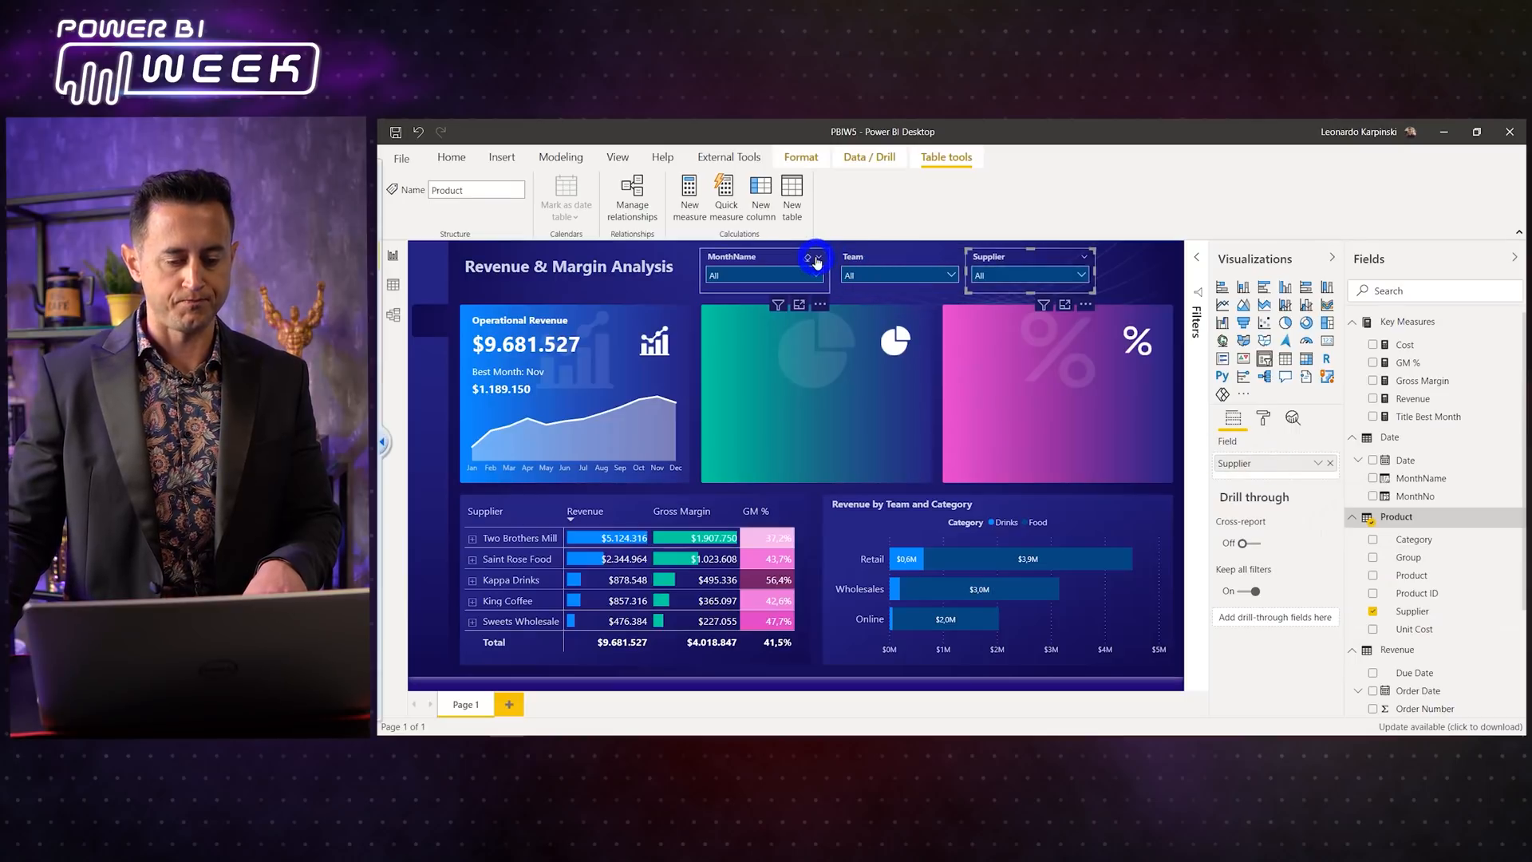
Step: Test the Team slicer by filtering the page to Retail and clear its selection again
click(876, 266)
click(874, 274)
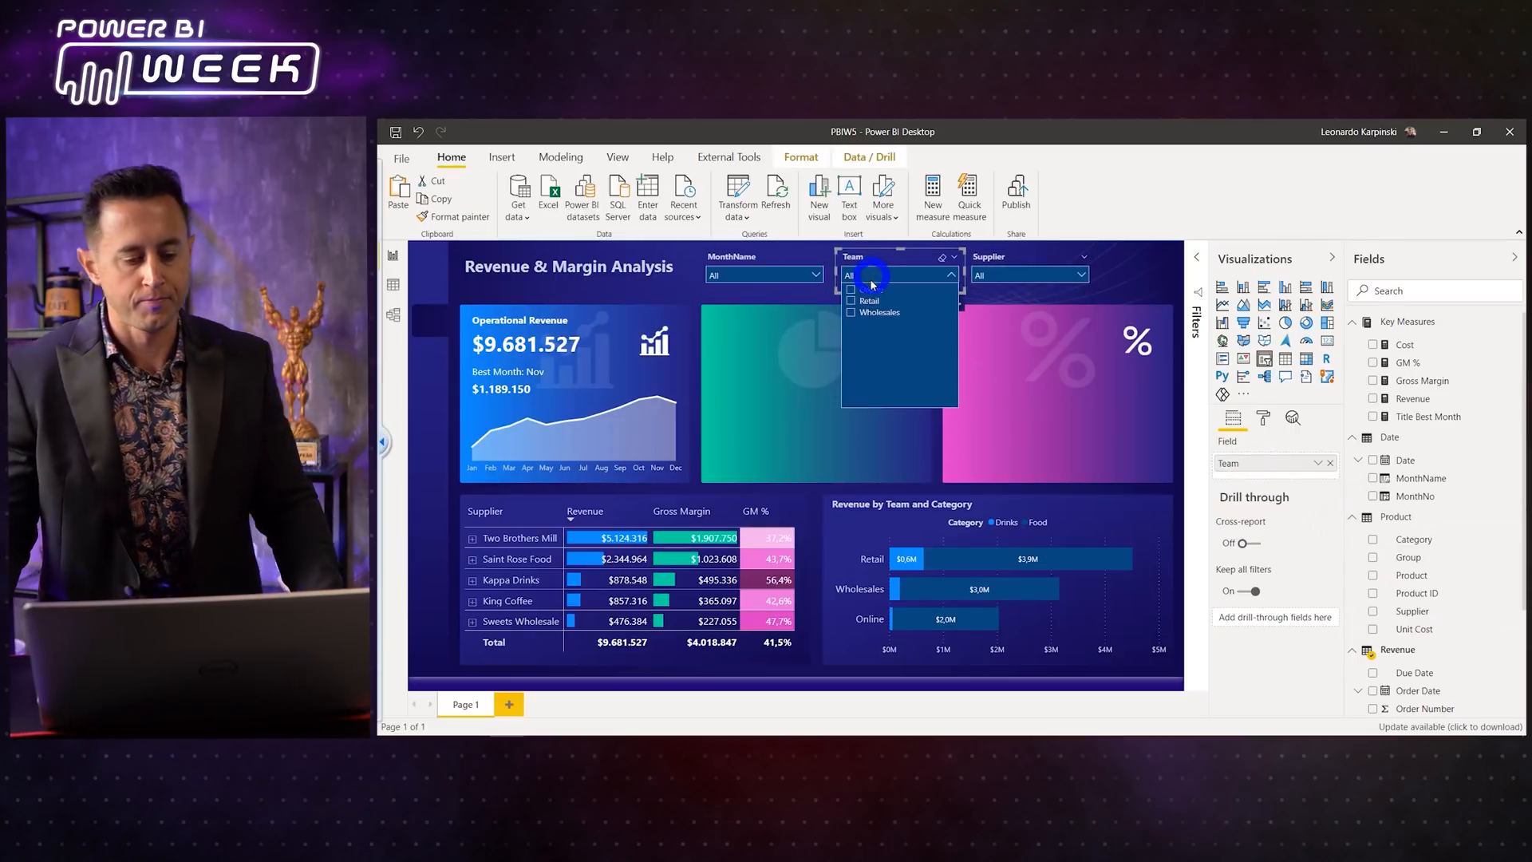
click(869, 302)
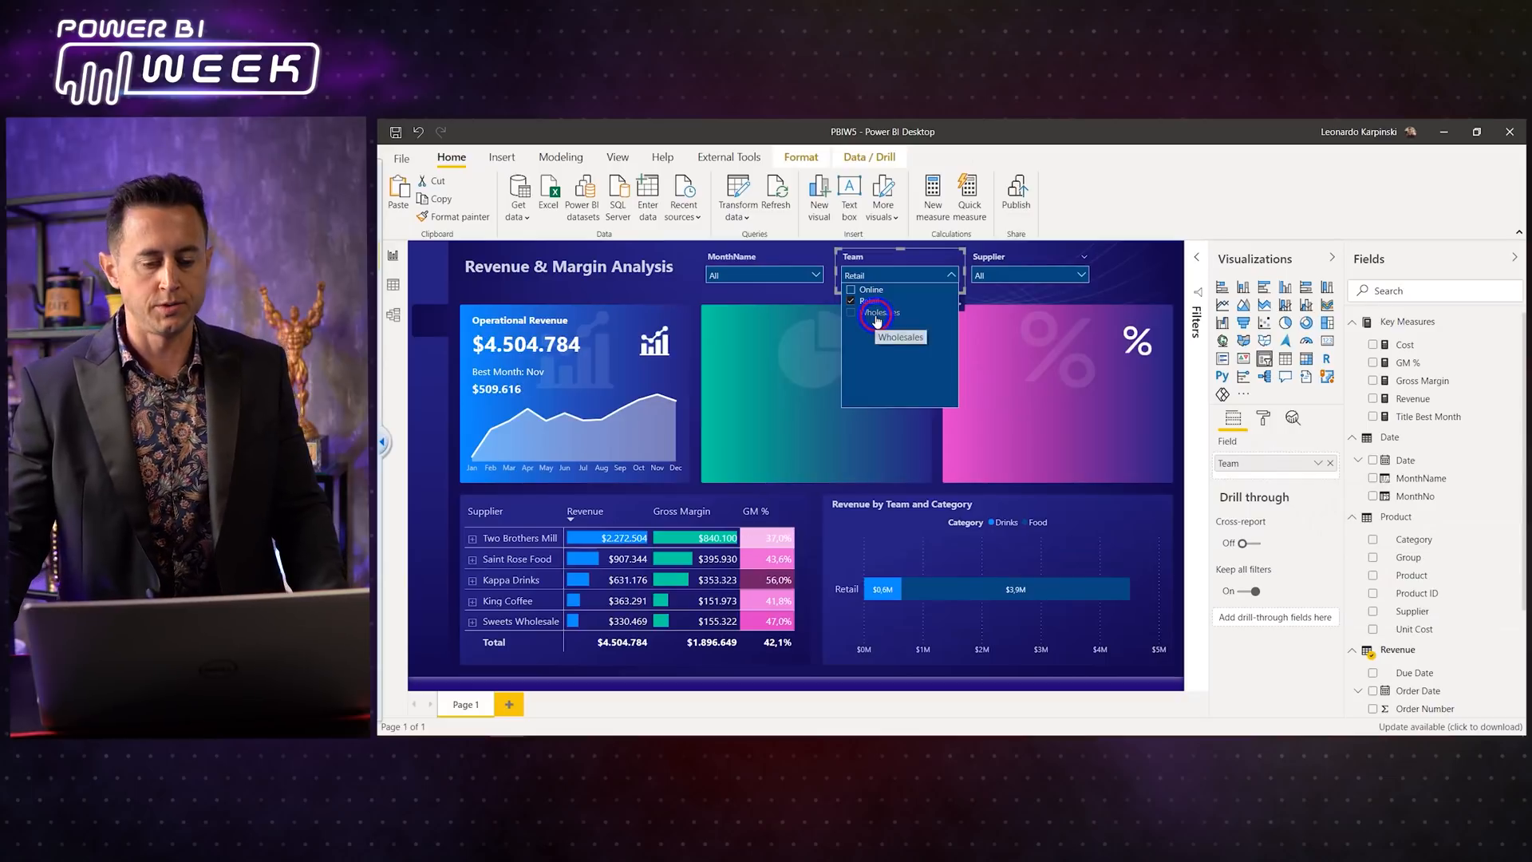
click(873, 315)
click(874, 315)
click(871, 302)
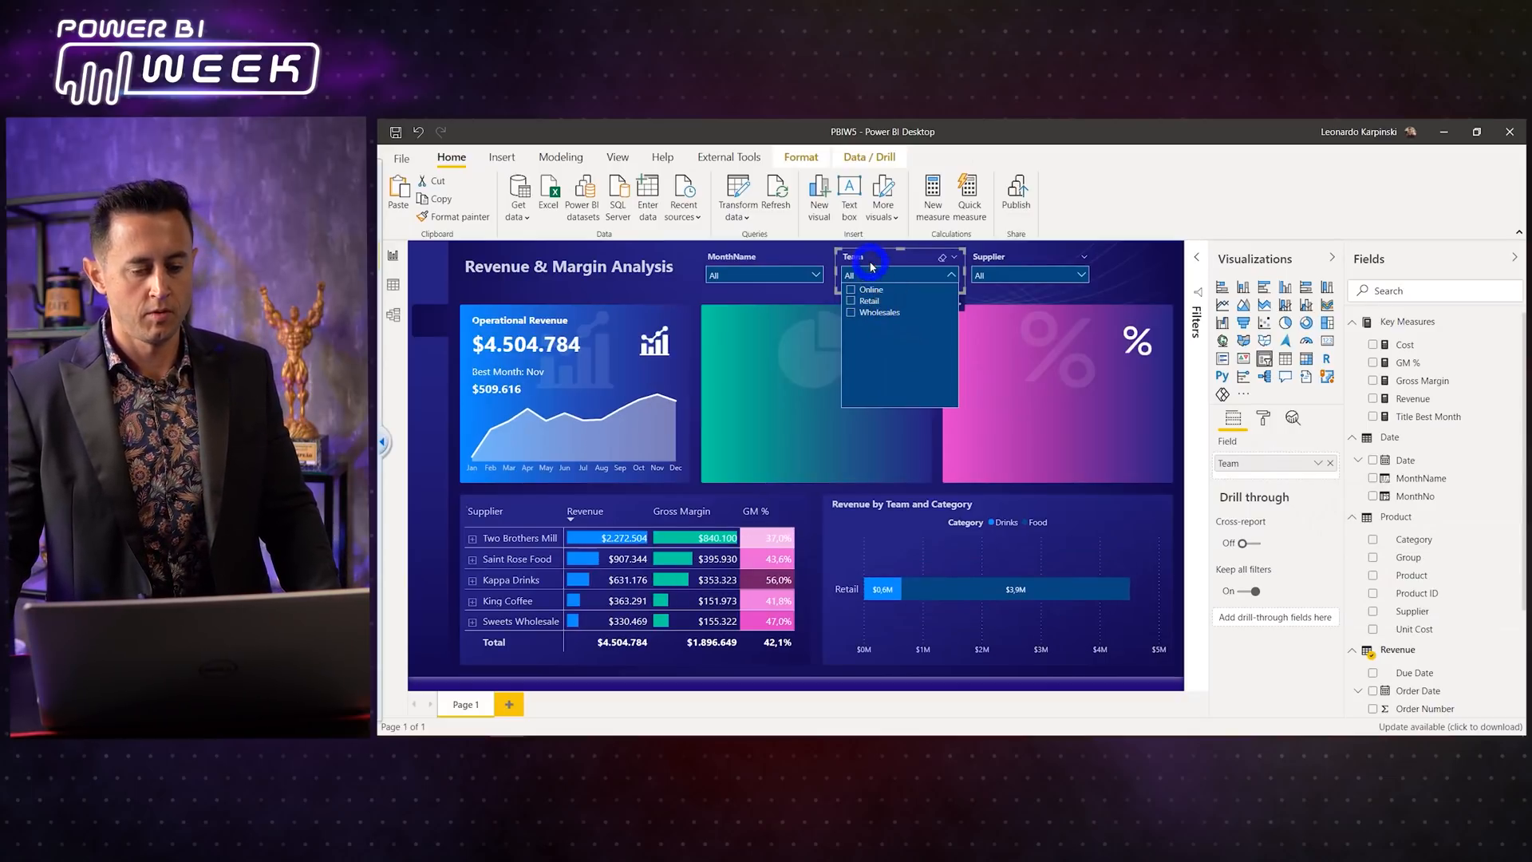
click(972, 281)
click(1143, 257)
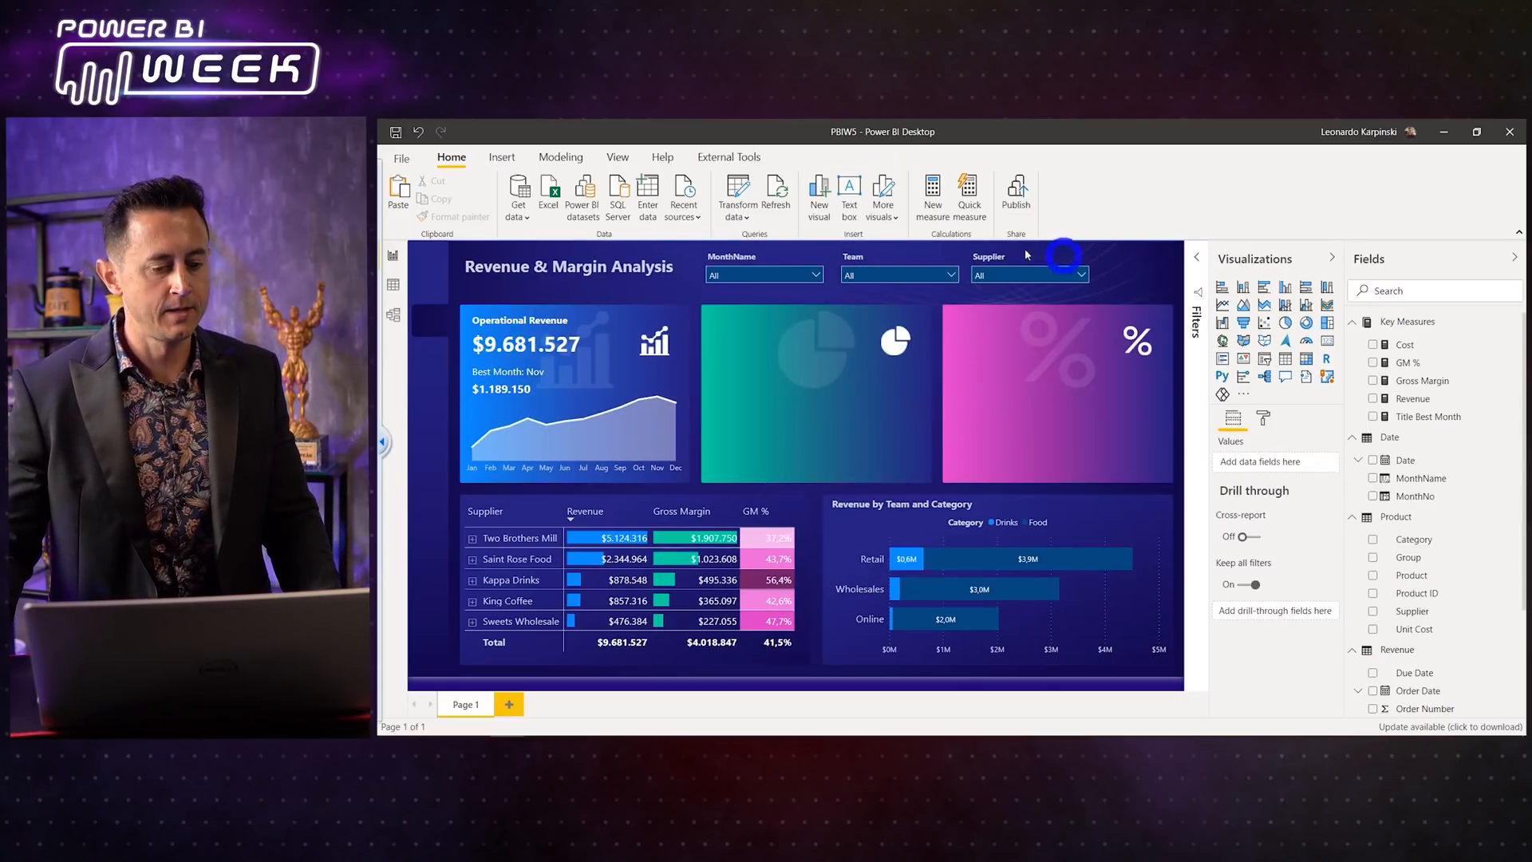
Step: Shift the Team slicer slightly to the left to even out the spacing of the three header slicers
click(502, 156)
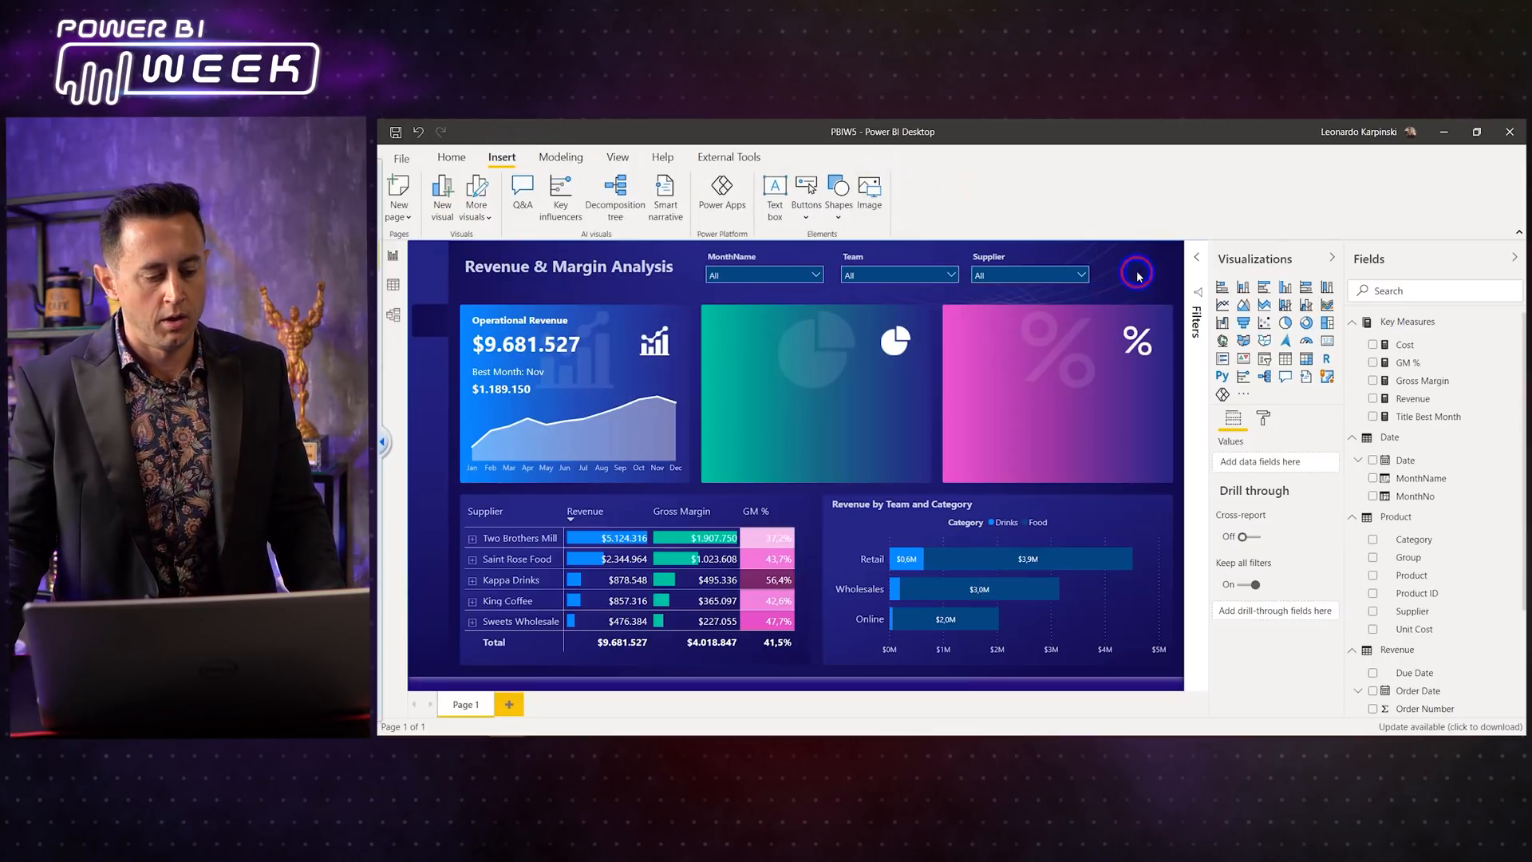
click(570, 265)
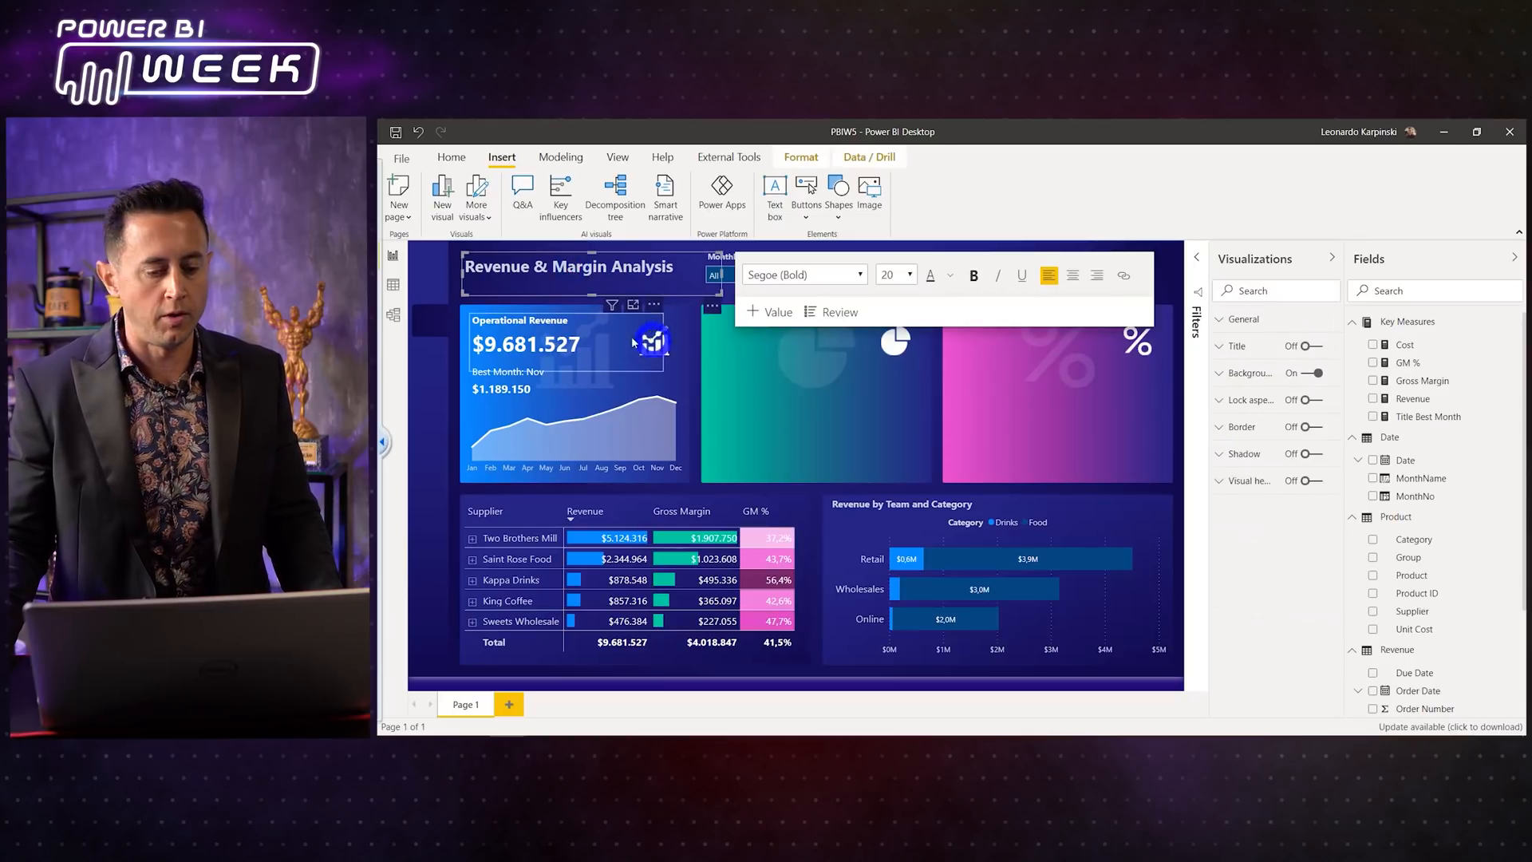
click(1165, 265)
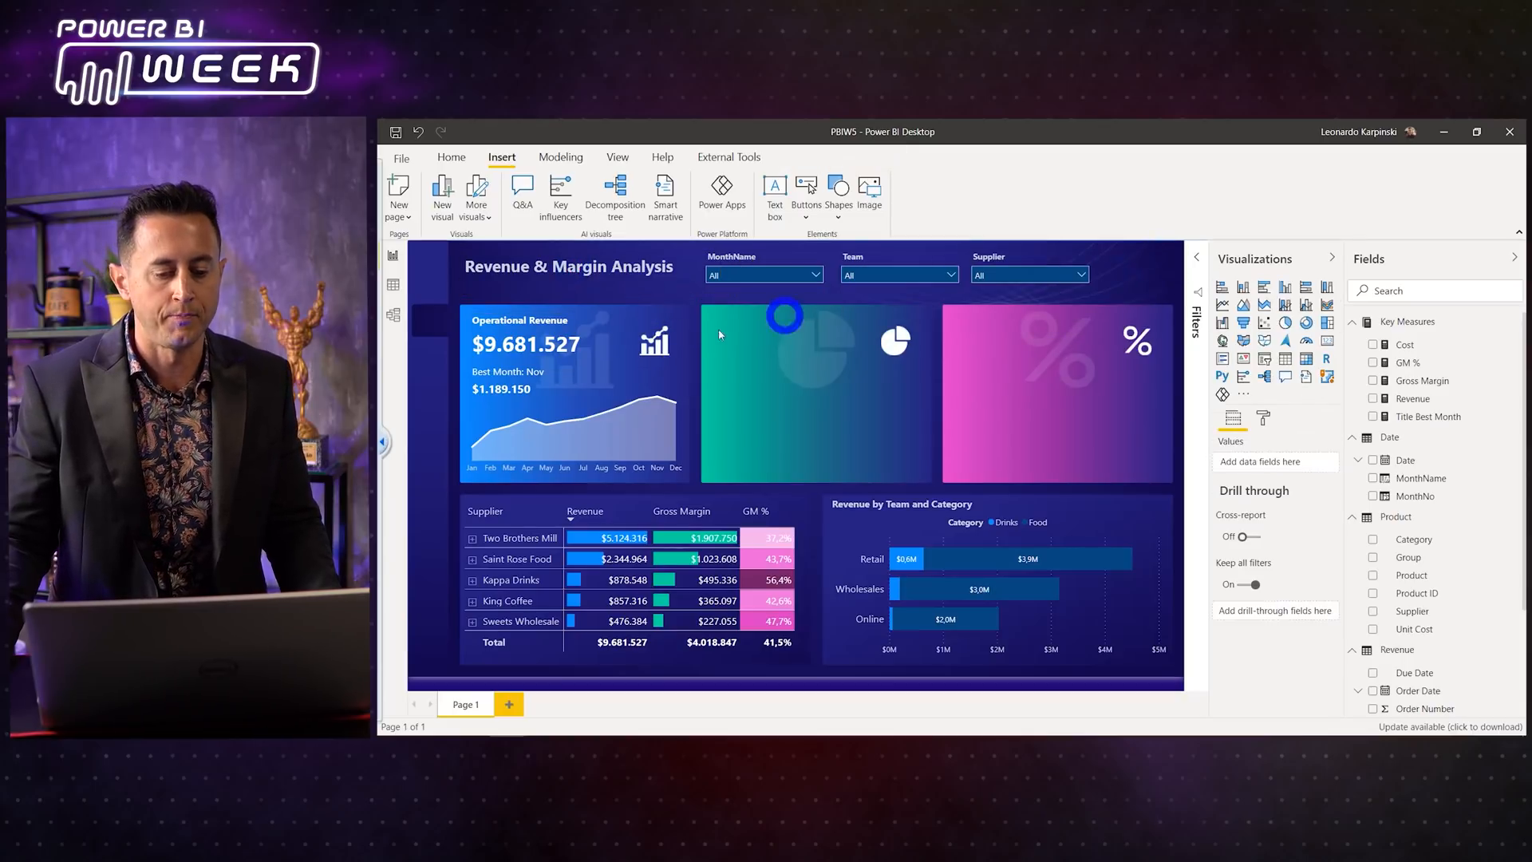
click(881, 262)
click(1030, 259)
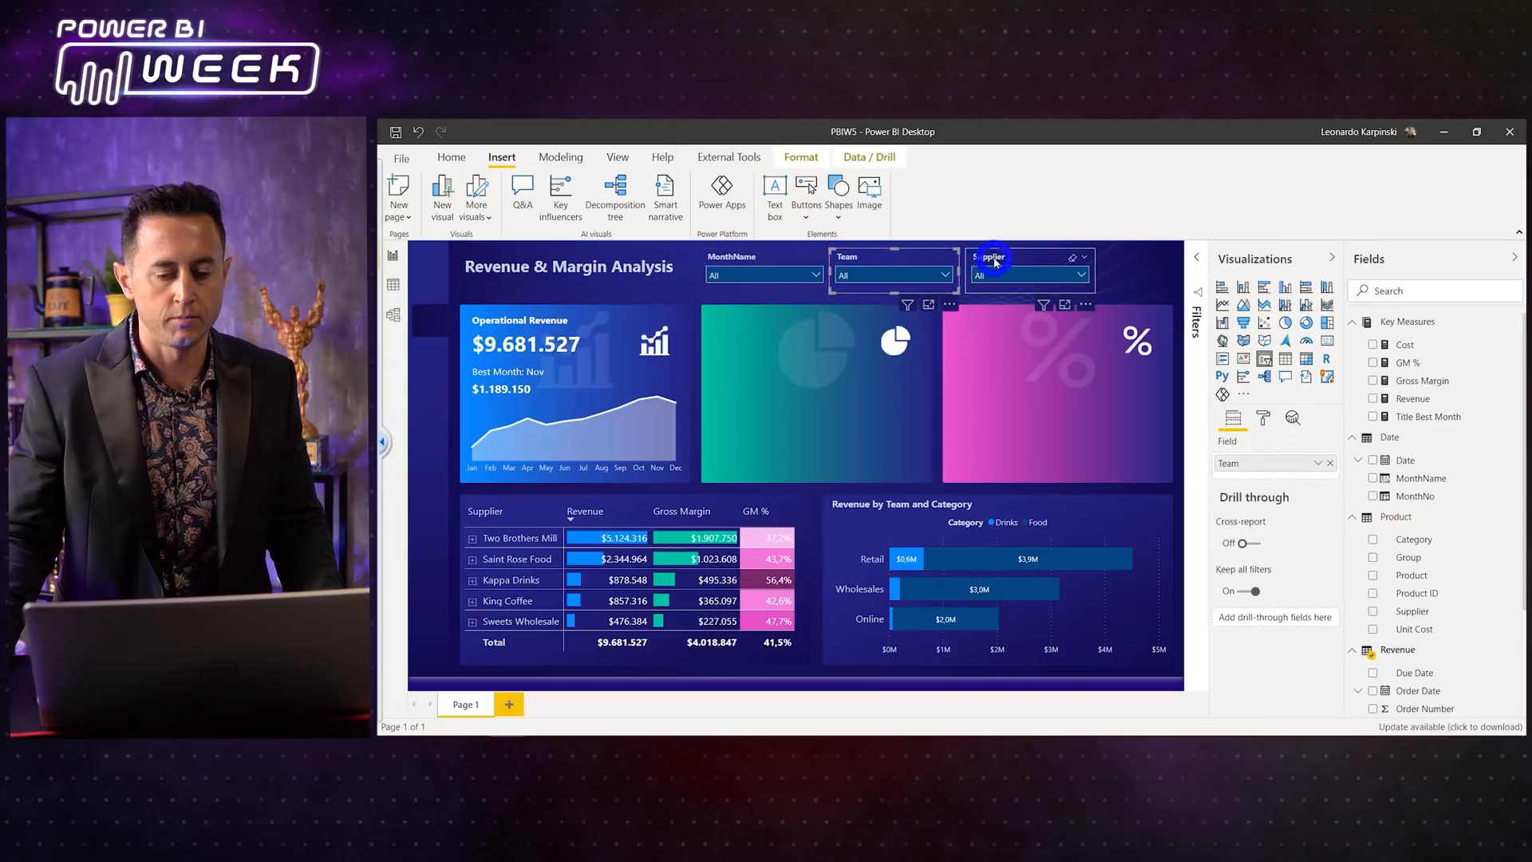
Step: Capture the Revenue & Margin page of the PBIW5 - Financial Dashboard file as a region screenshot and save it directly with the preferred output settings
click(1113, 274)
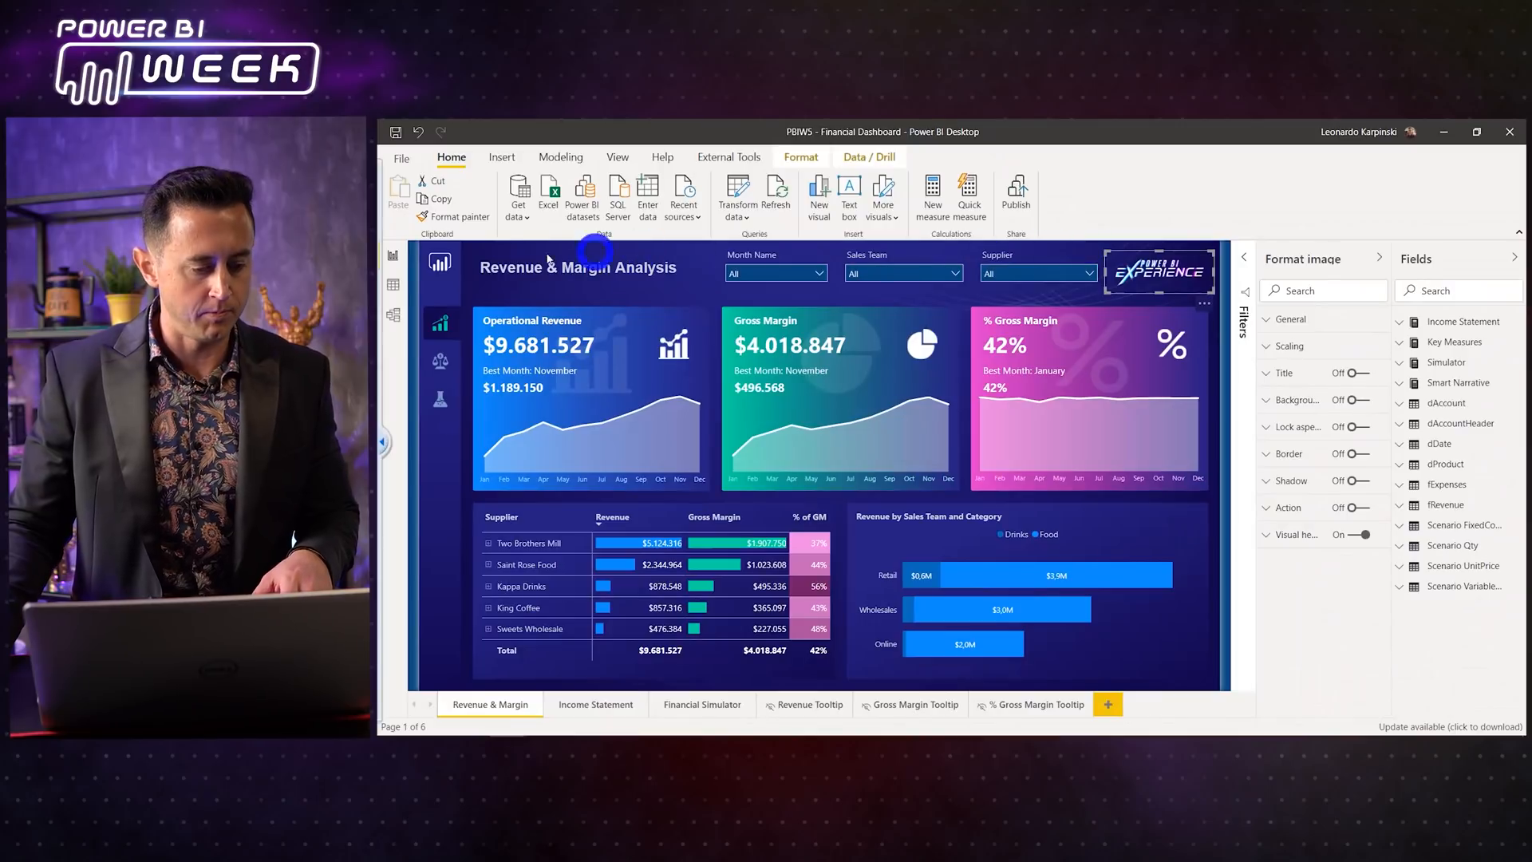
click(1245, 453)
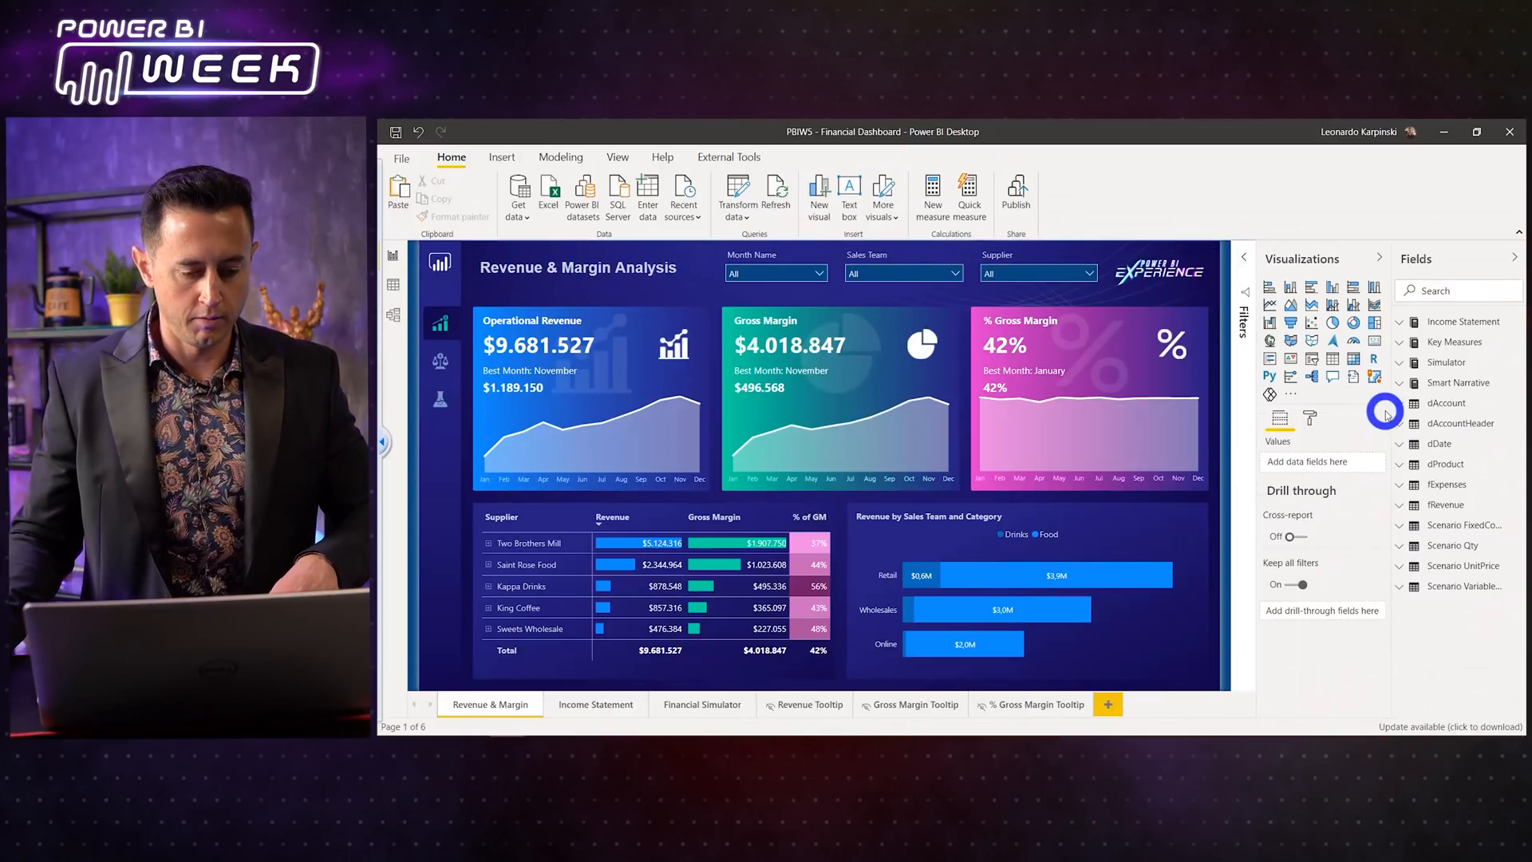
key(Print)
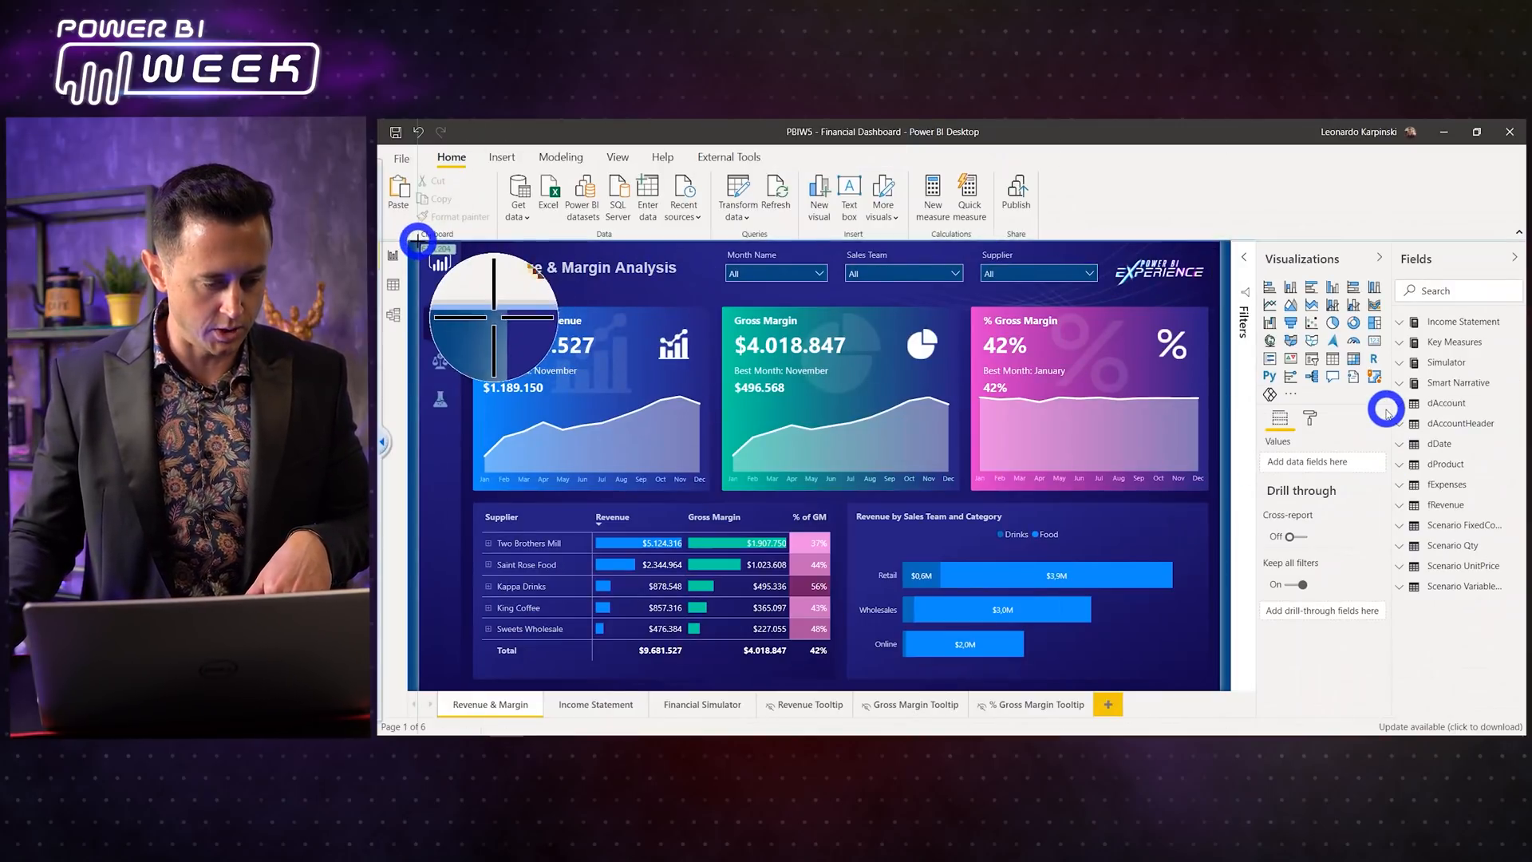
drag(422, 242, 1219, 689)
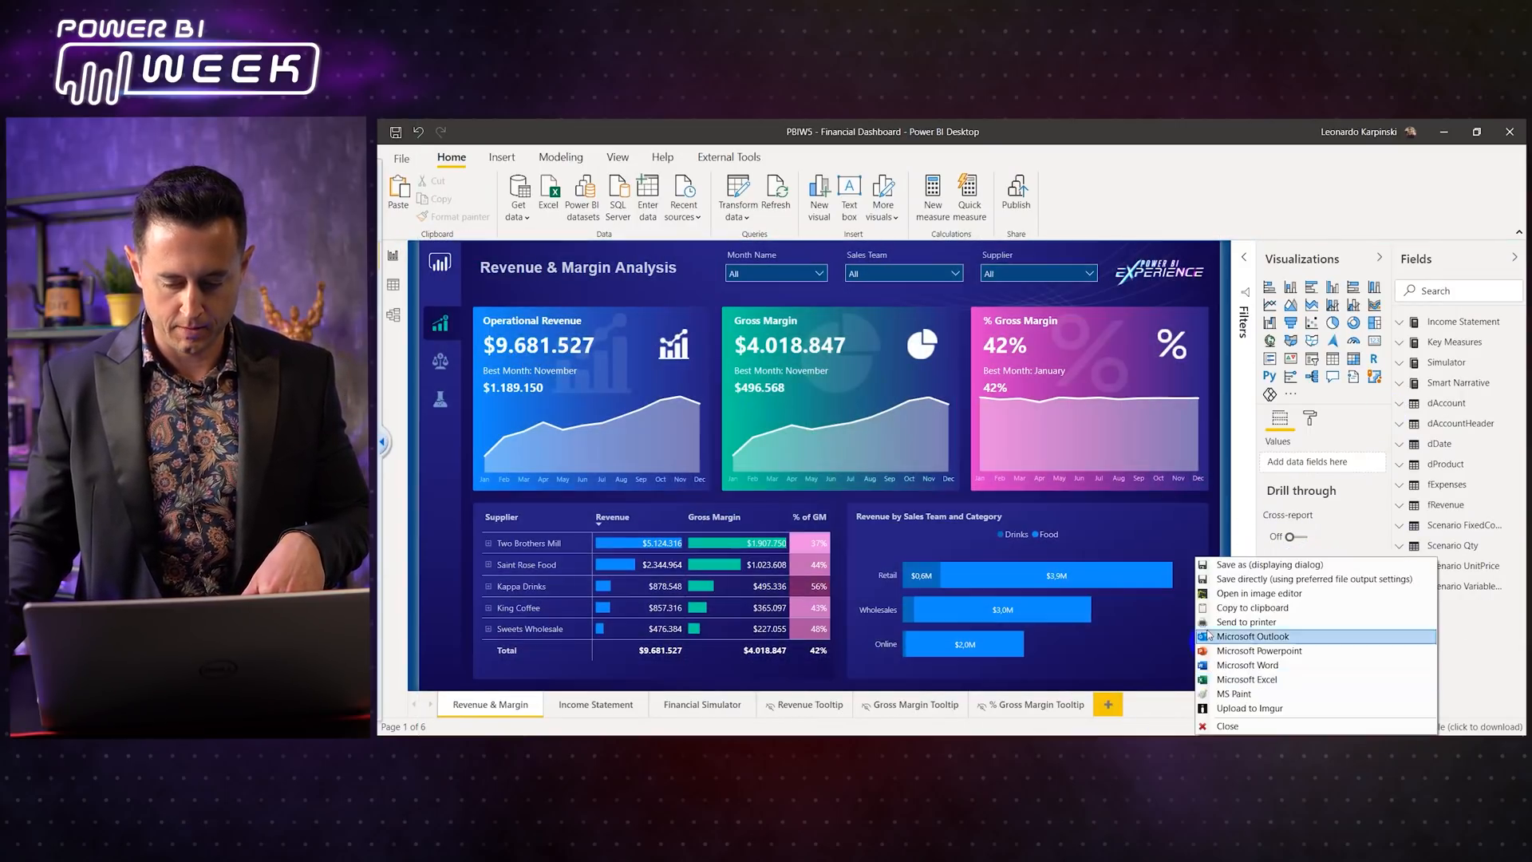
click(1233, 579)
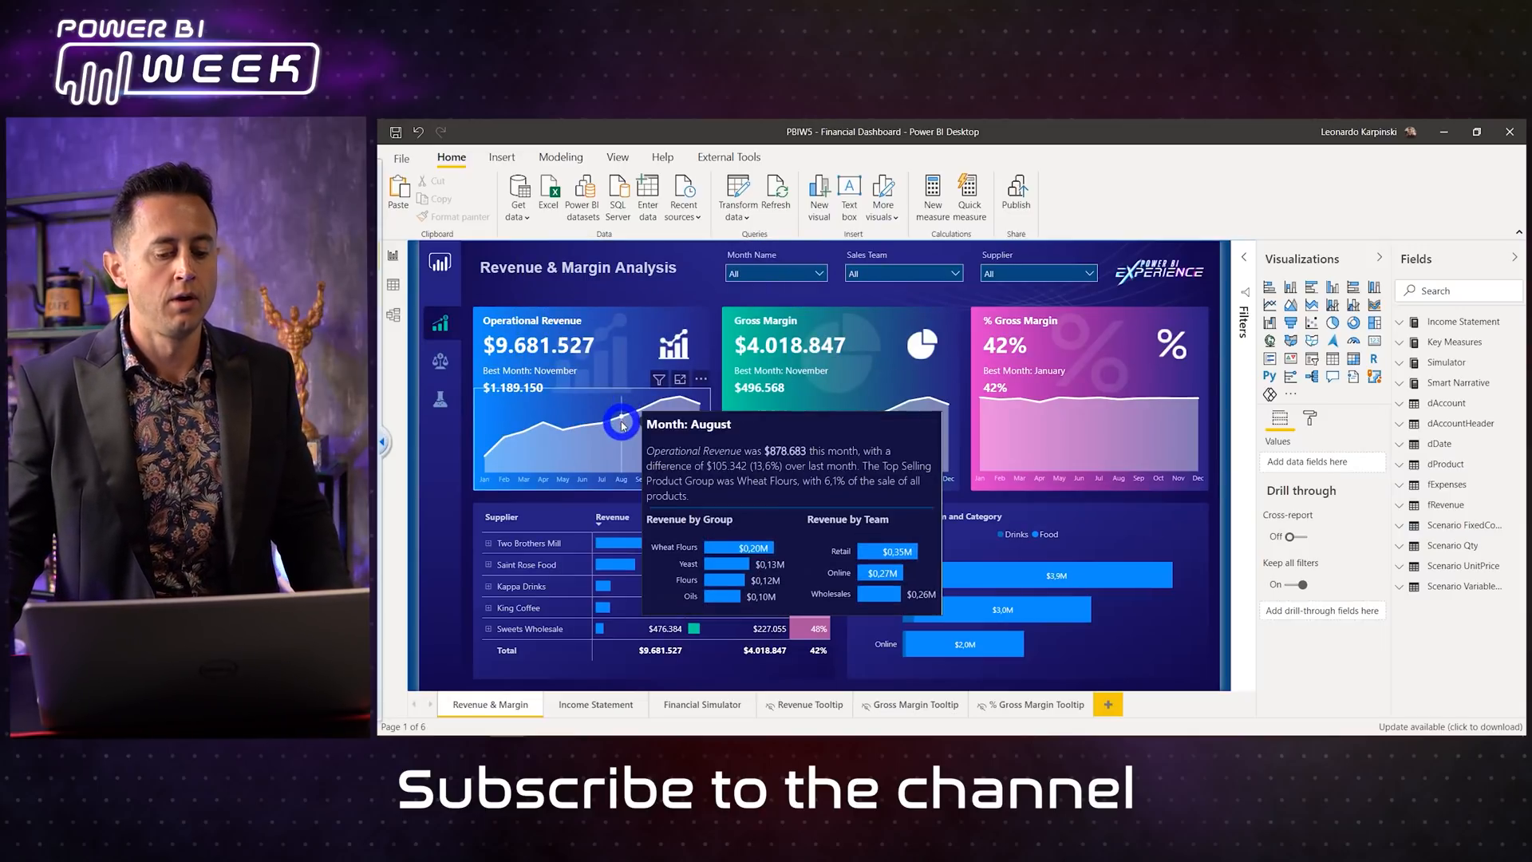
Step: Switch to the WordPad file Notes Lesson #01.rtf, review the dashboard design guidelines, and return to the Revenue & Margin page in Power BI Desktop
mouse_move(605, 428)
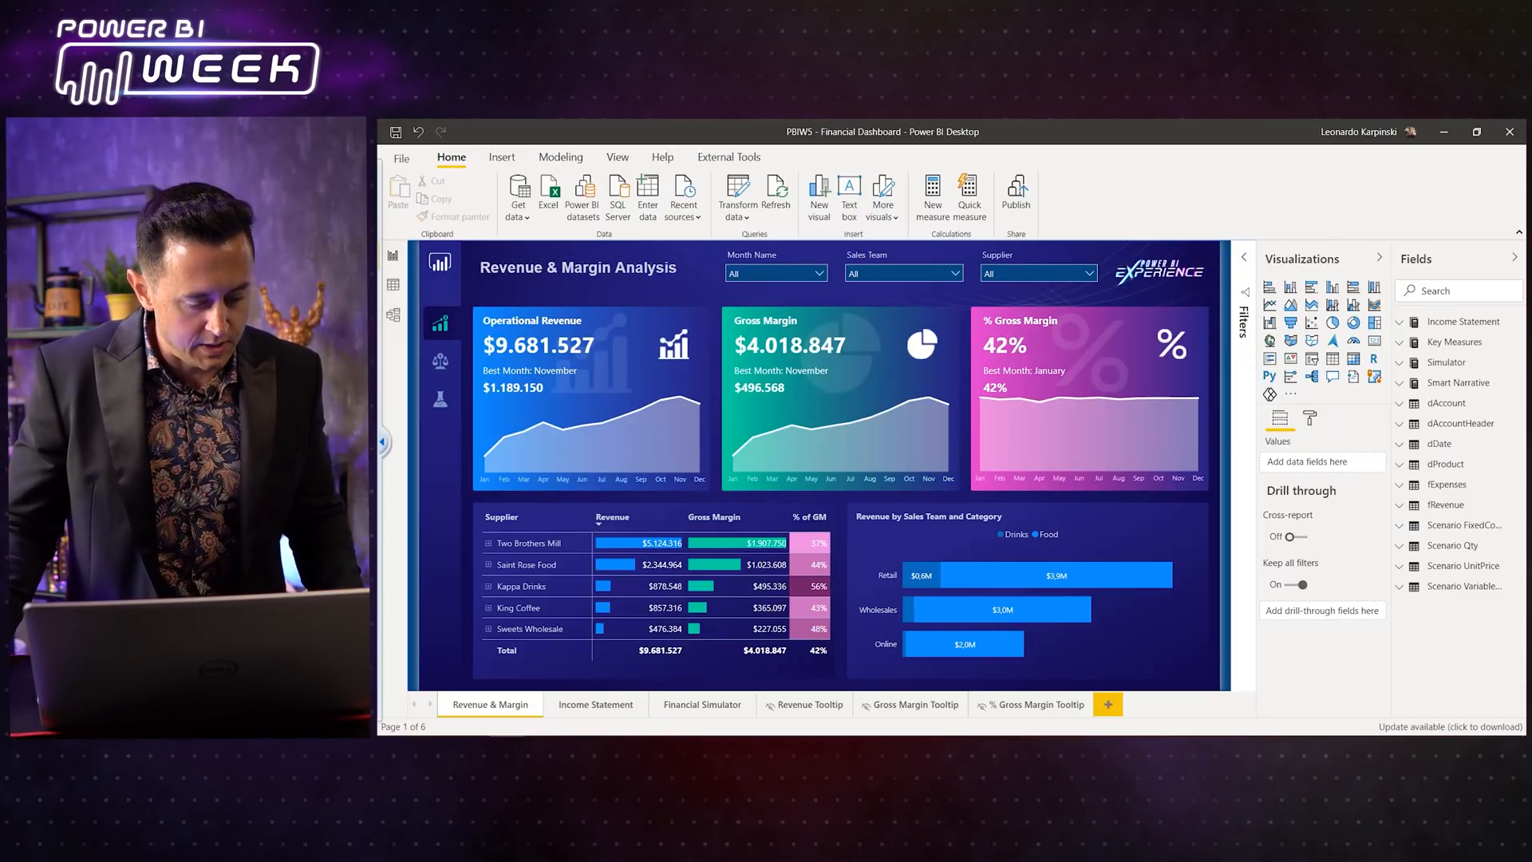
key(alt+Tab)
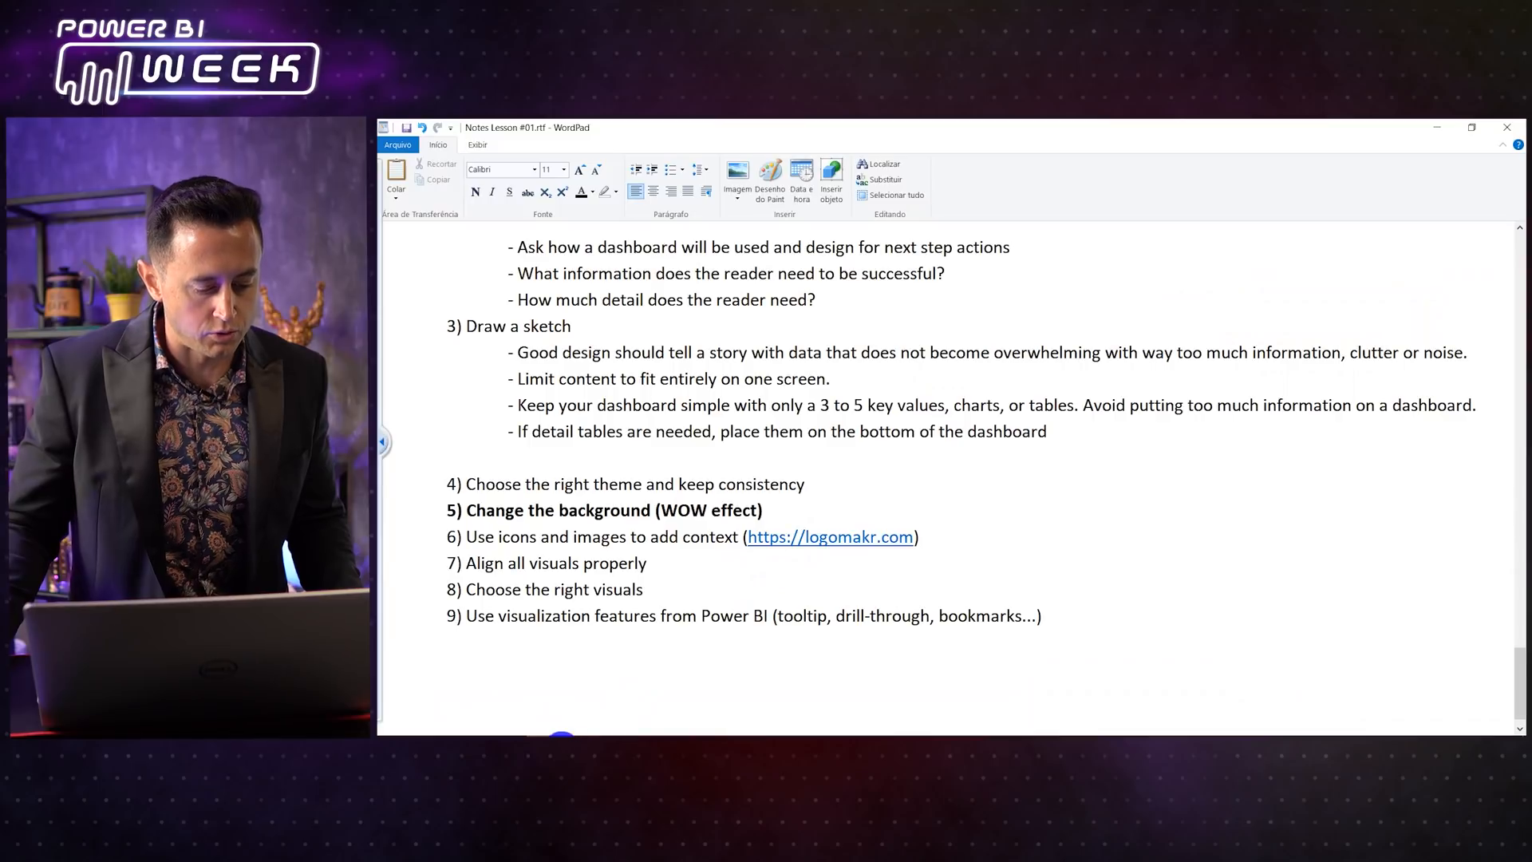
click(560, 749)
click(549, 749)
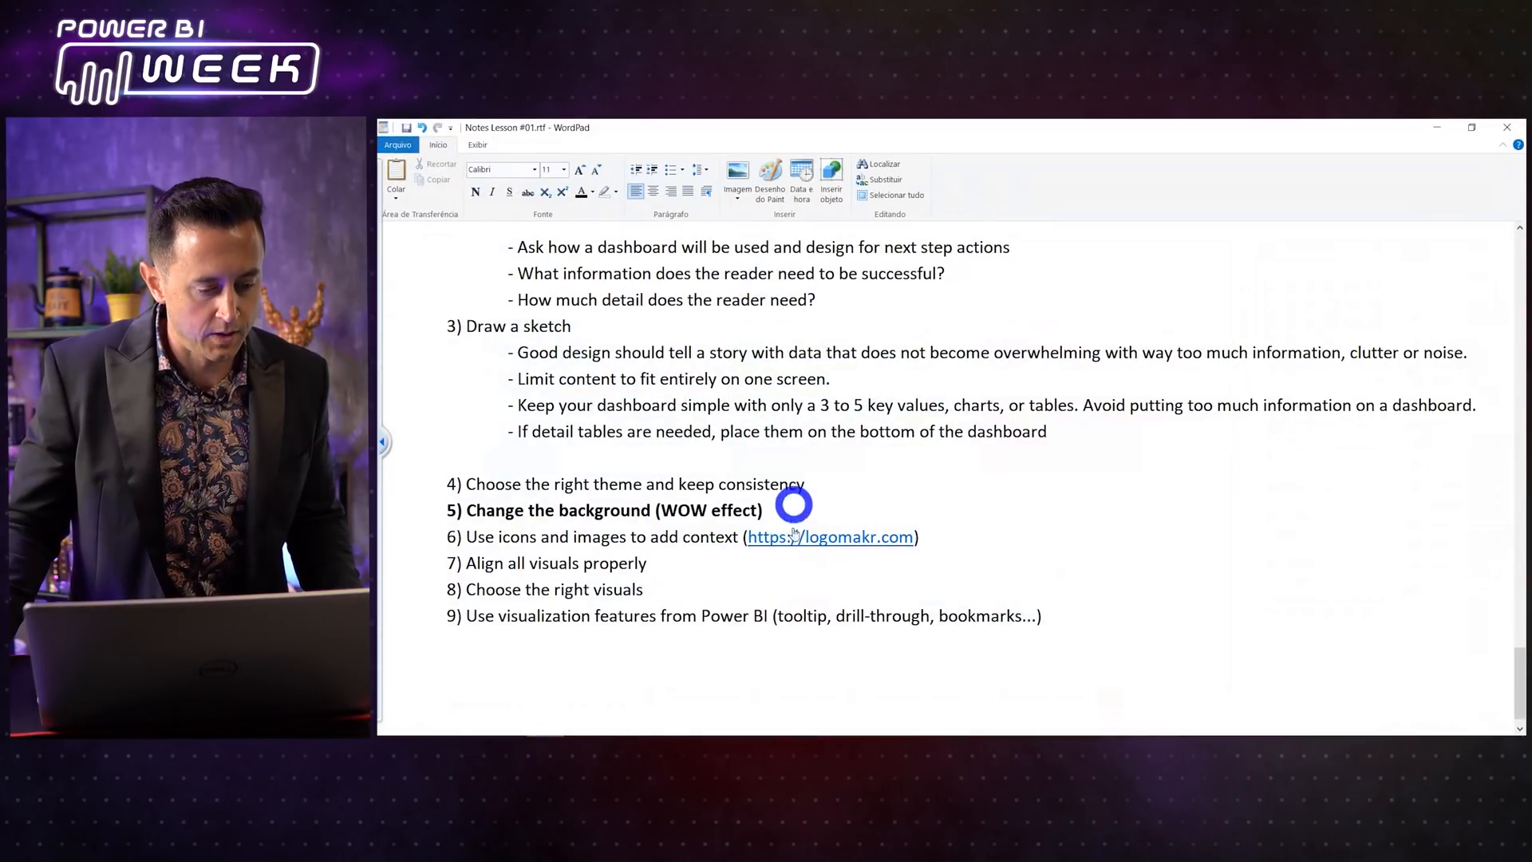
scroll(794, 504, up, 15)
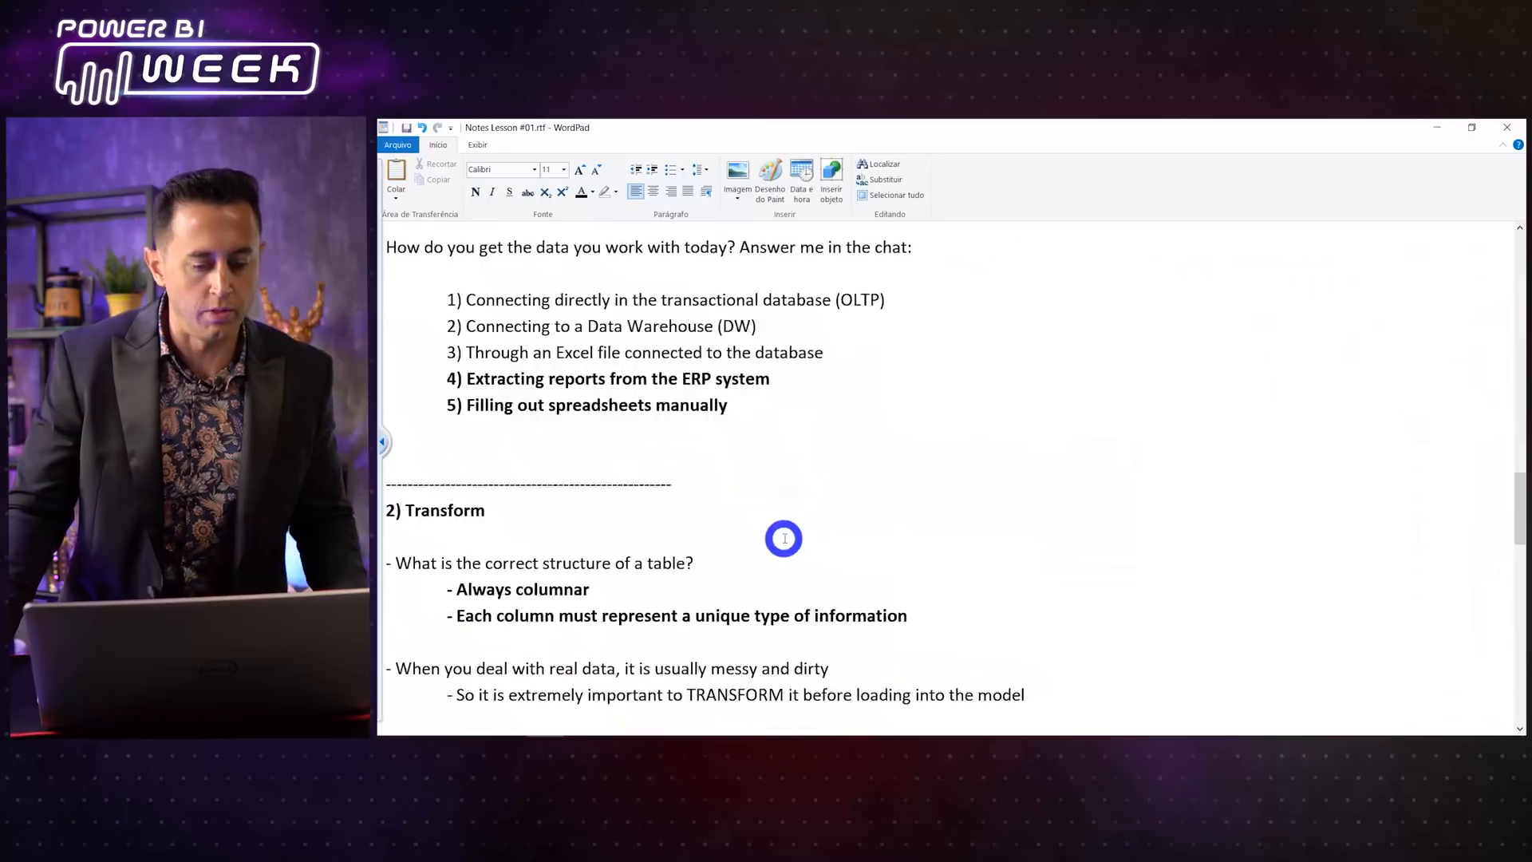
scroll(784, 539, down, 18)
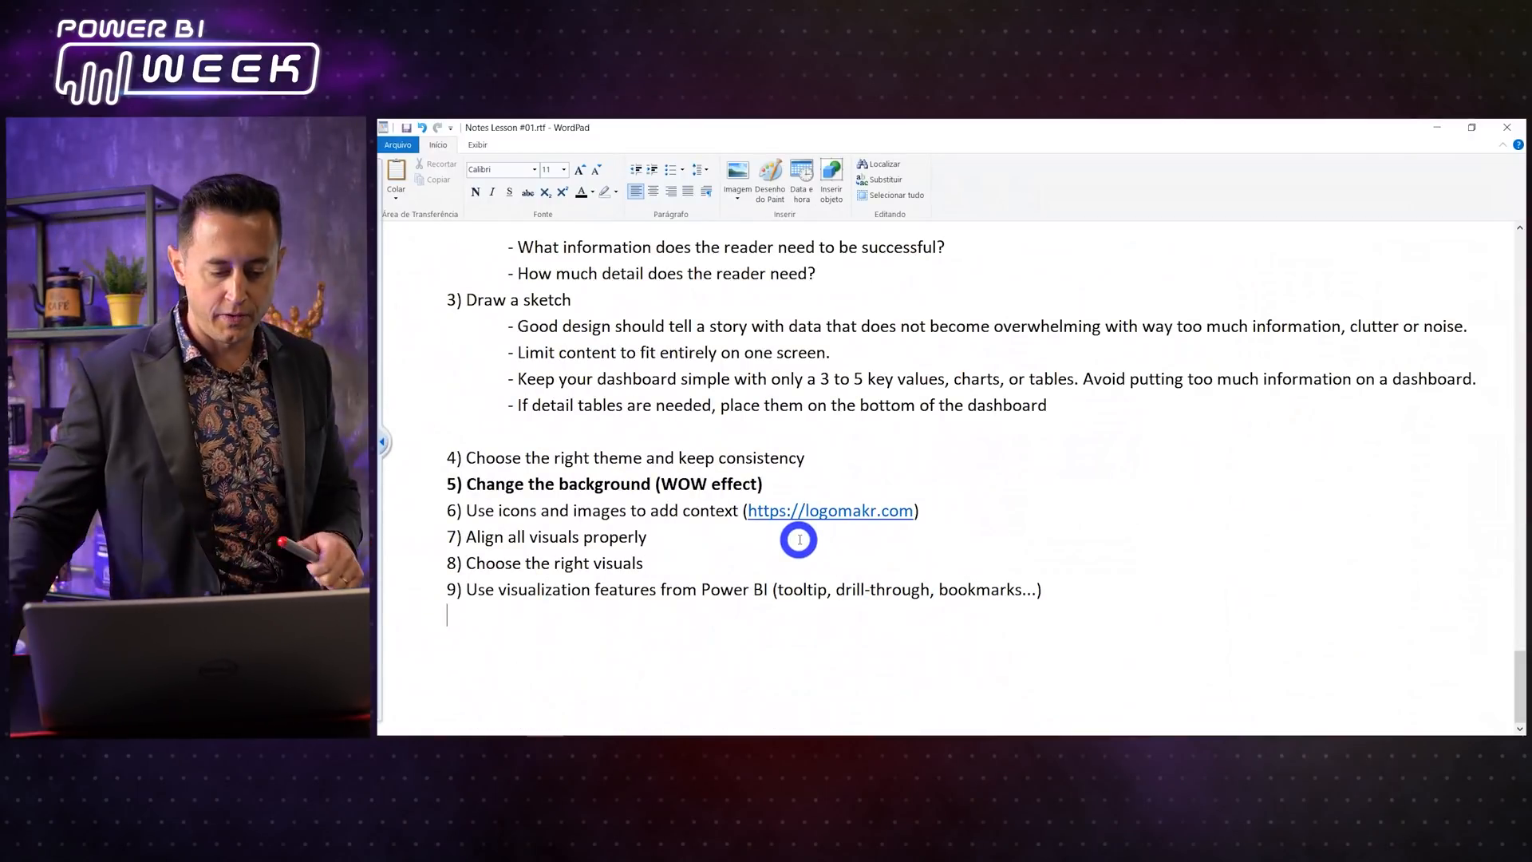
click(484, 703)
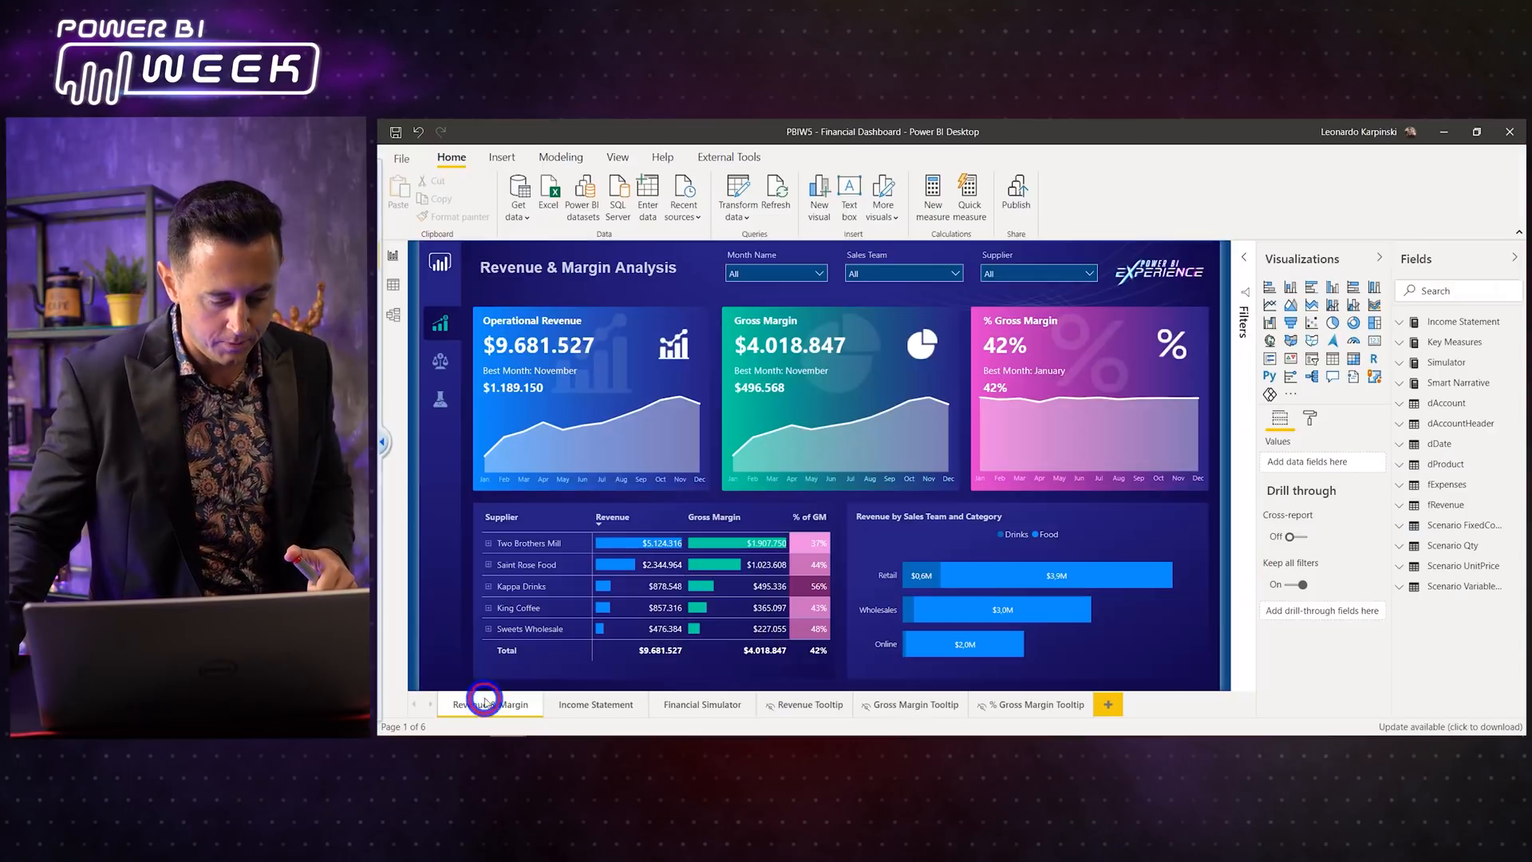